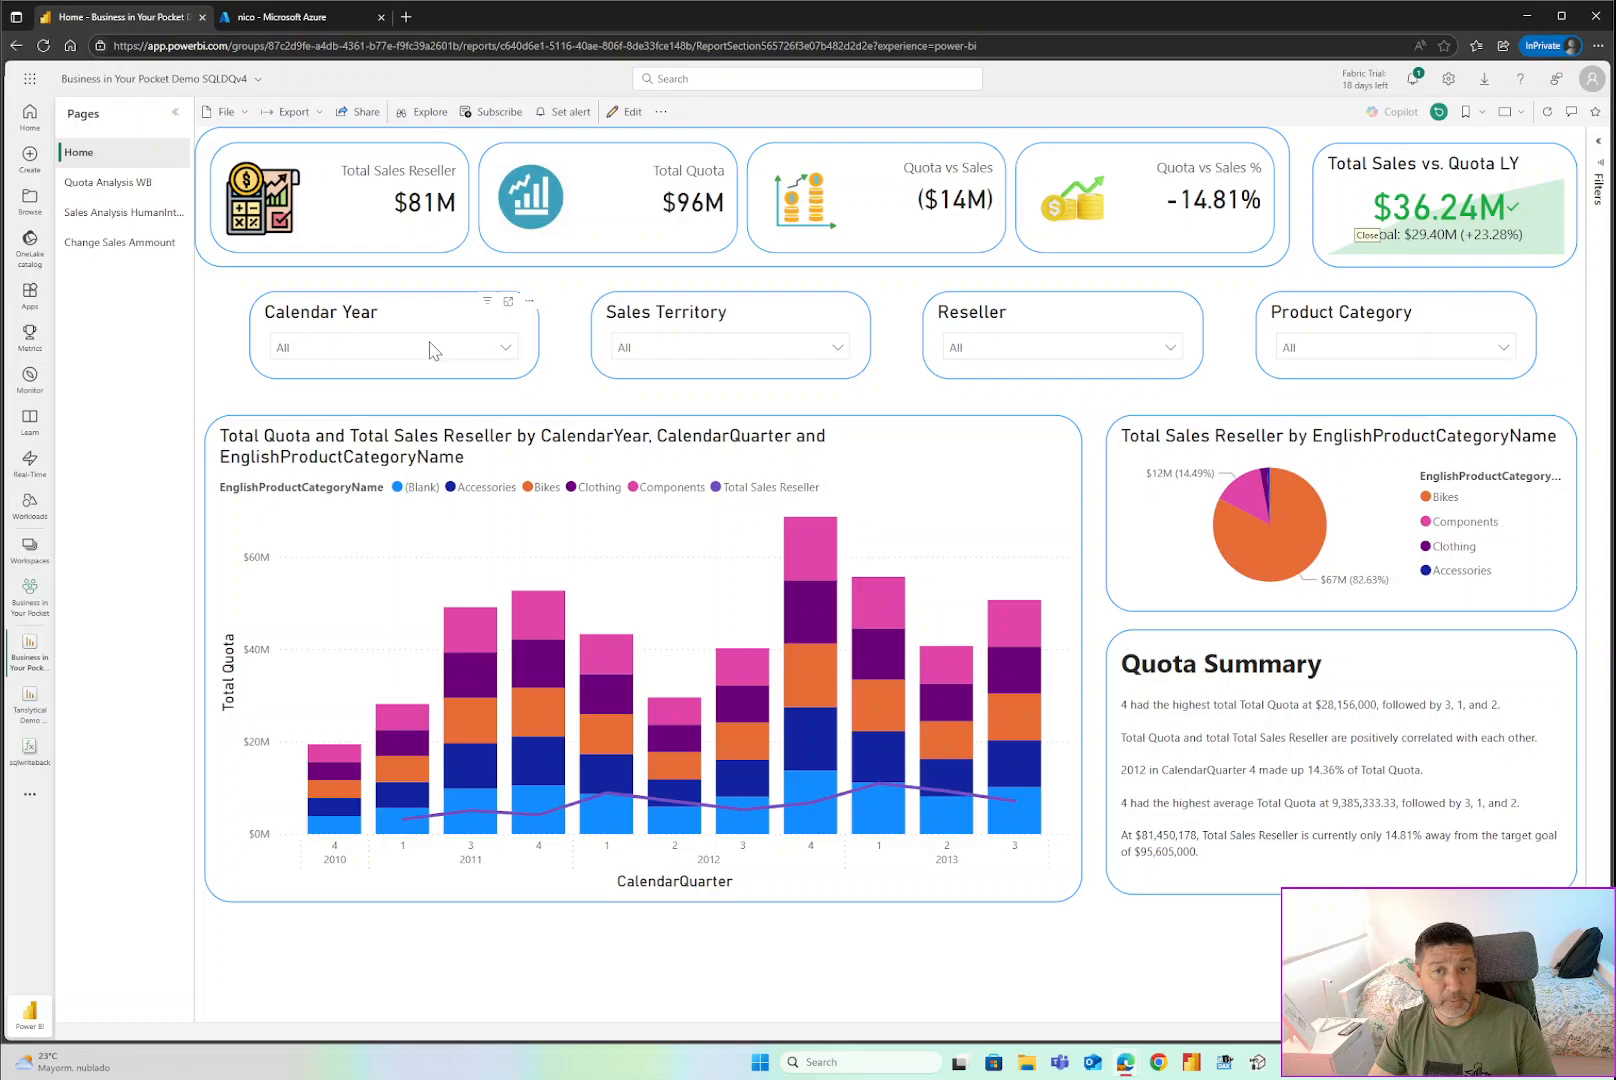
Open the Quota Analysis WB report page and filter it to quarter 1 of 2013 through the Quota by Employee table.
click(116, 221)
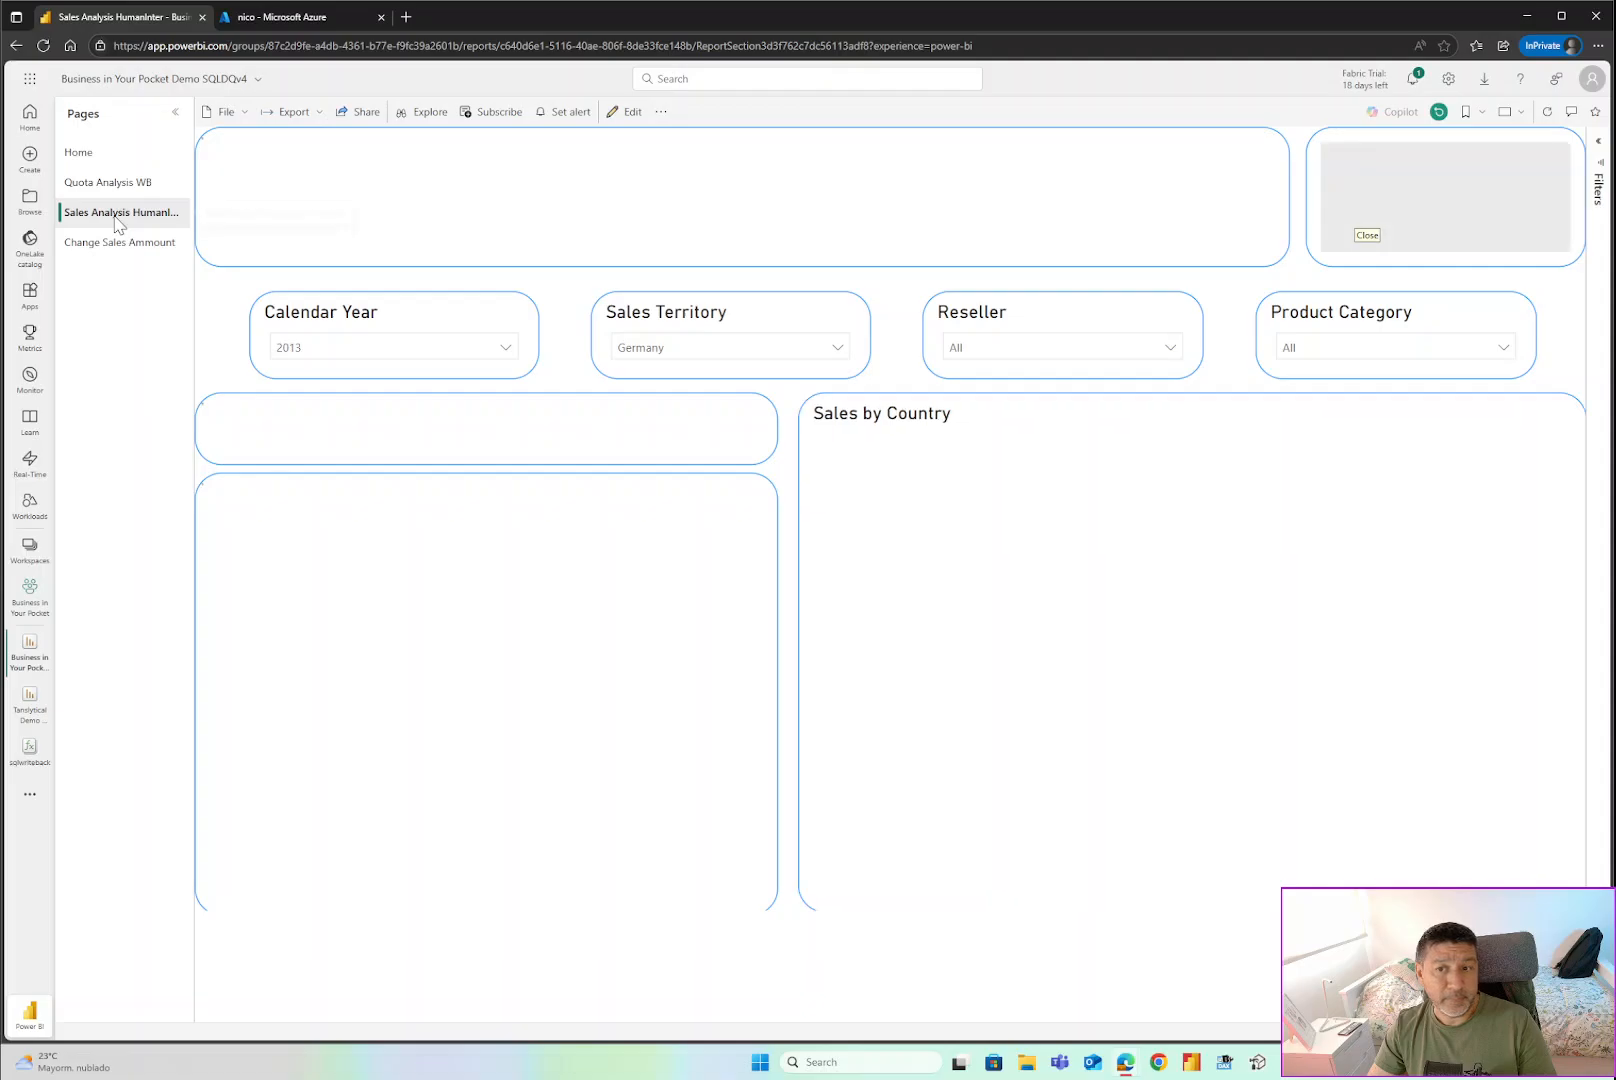
click(125, 190)
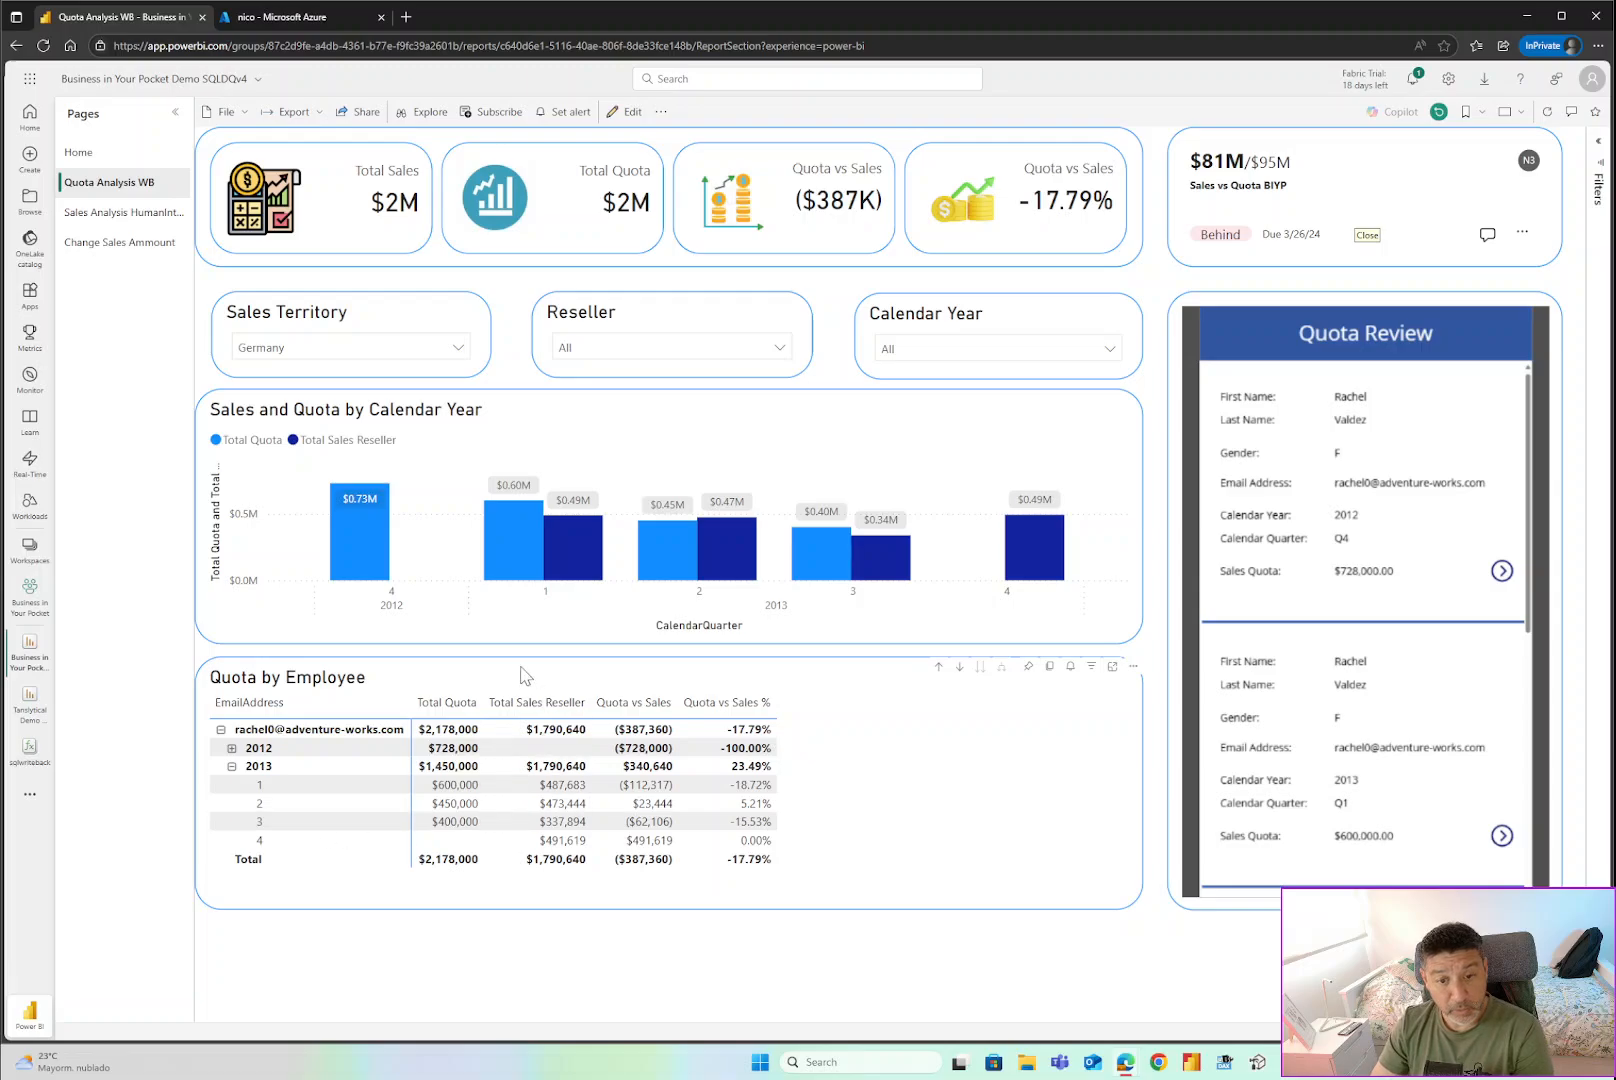
click(364, 542)
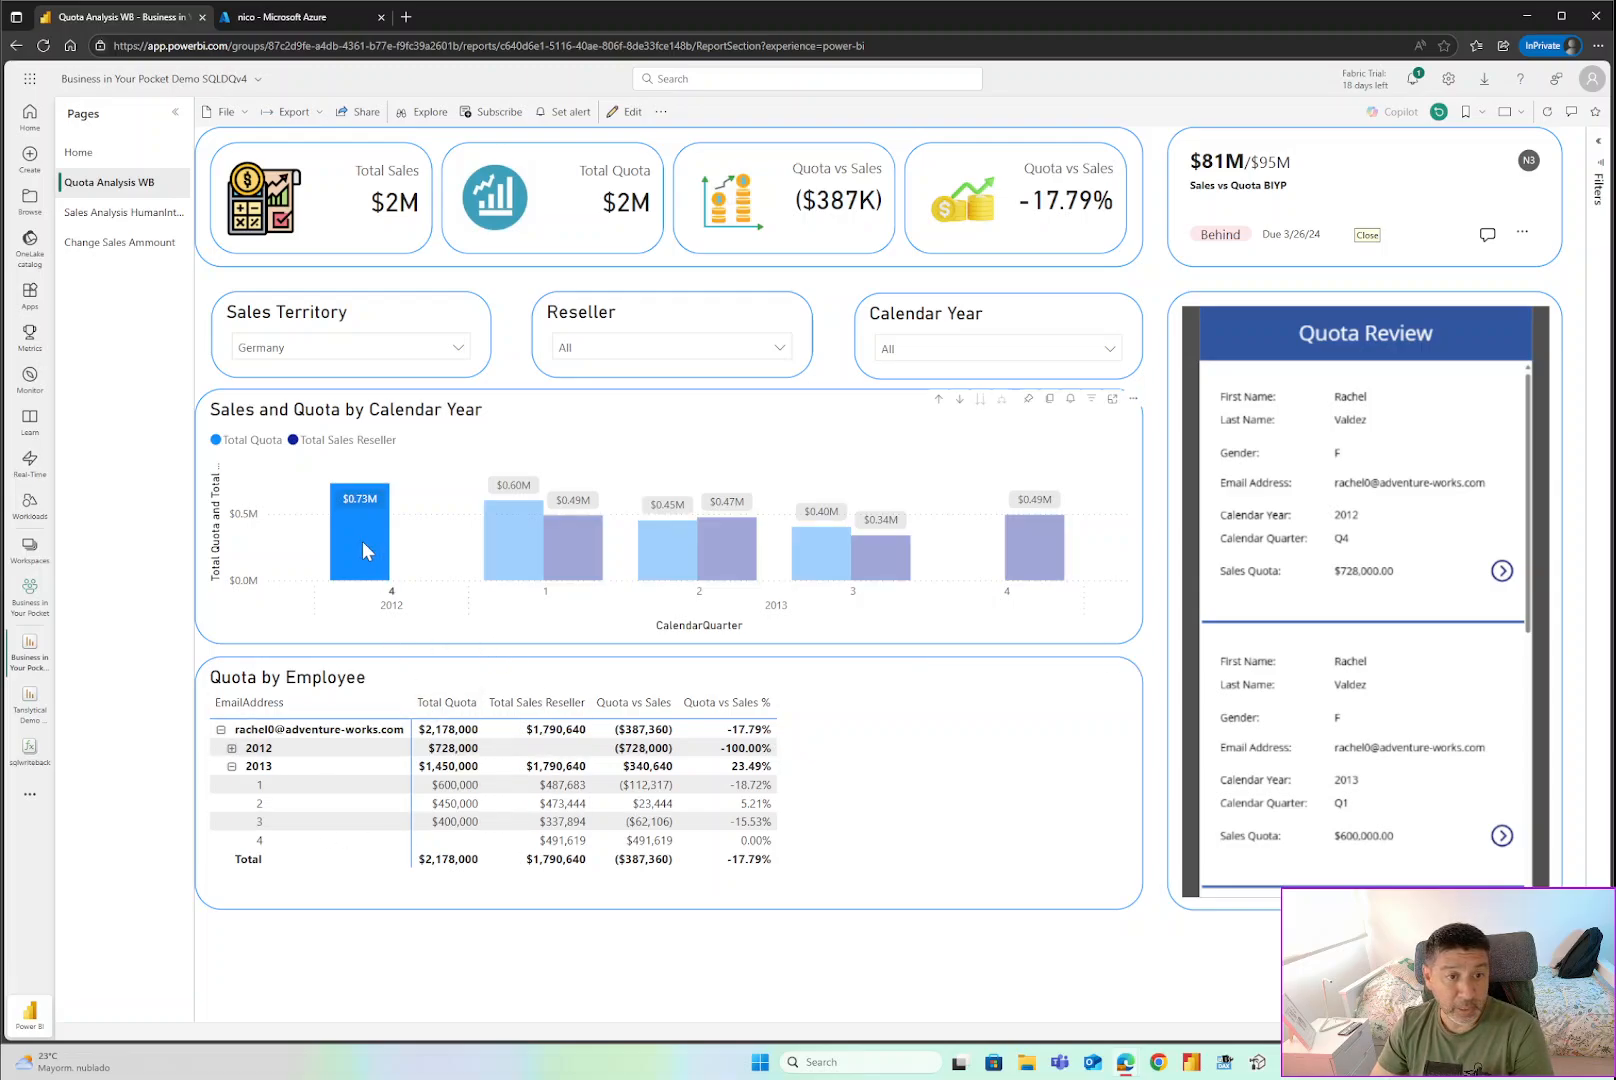
click(266, 788)
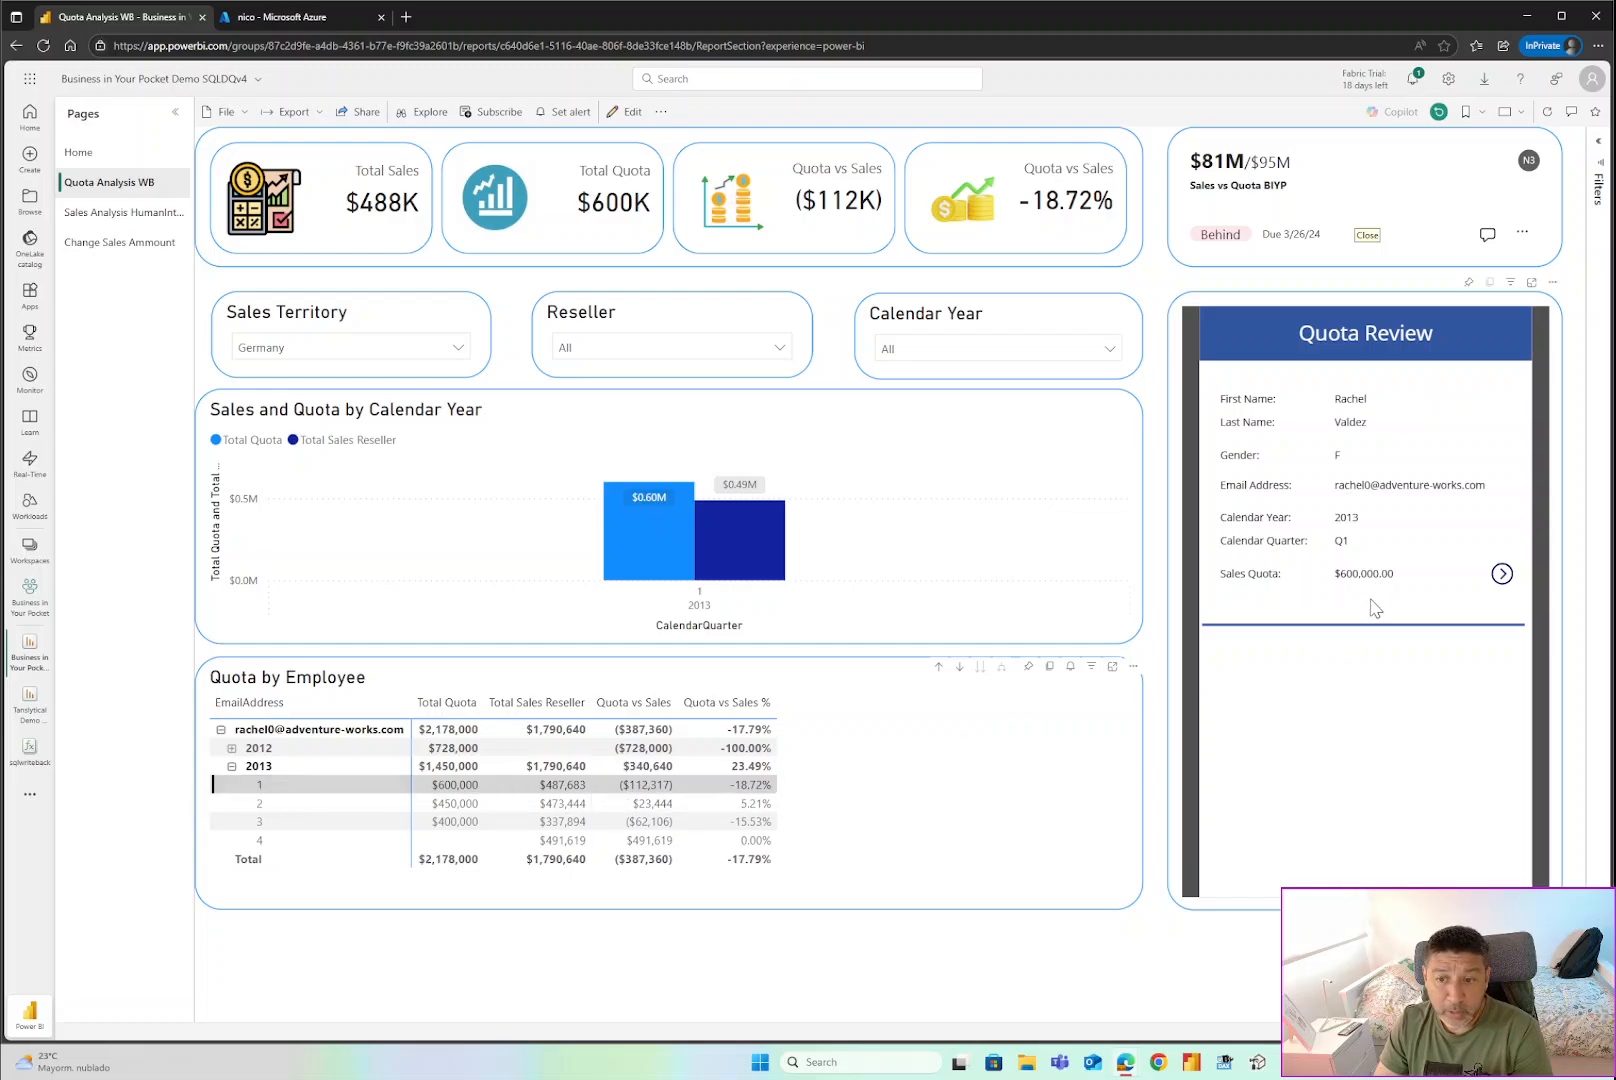
Set the SalesAmountQuota of the 2013 Q1 record in Quota Review to 1000000 and save it.
click(1501, 572)
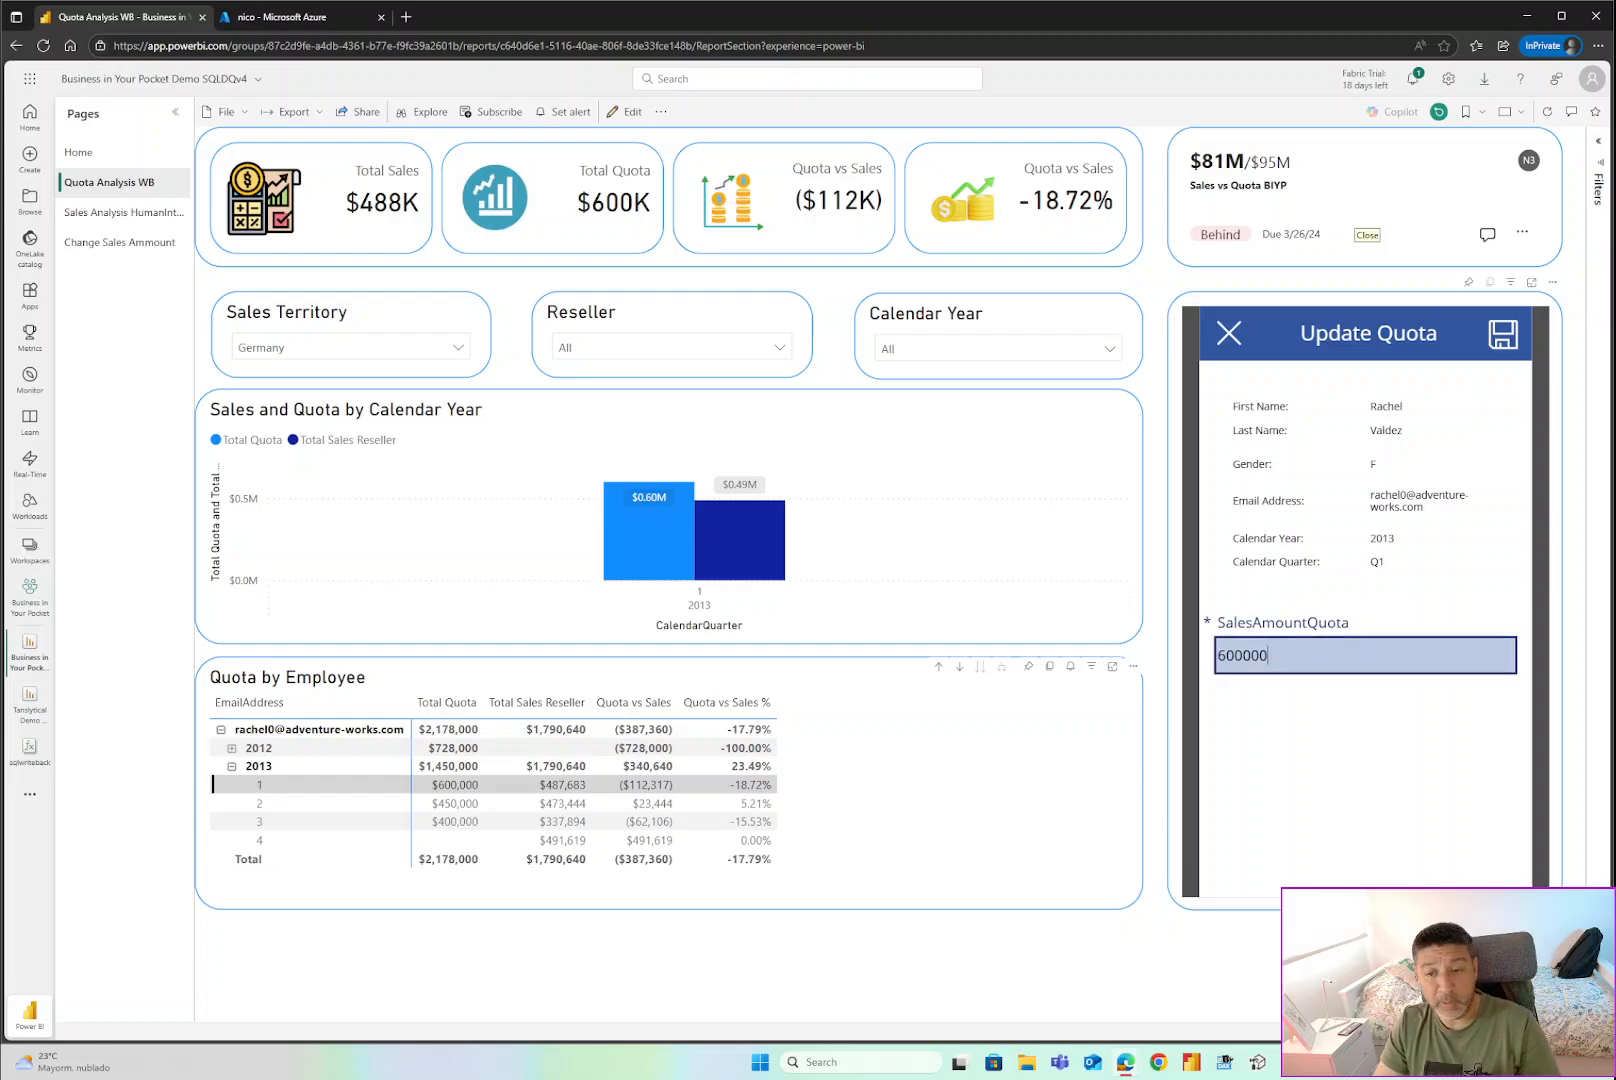
drag(1272, 656, 1193, 656)
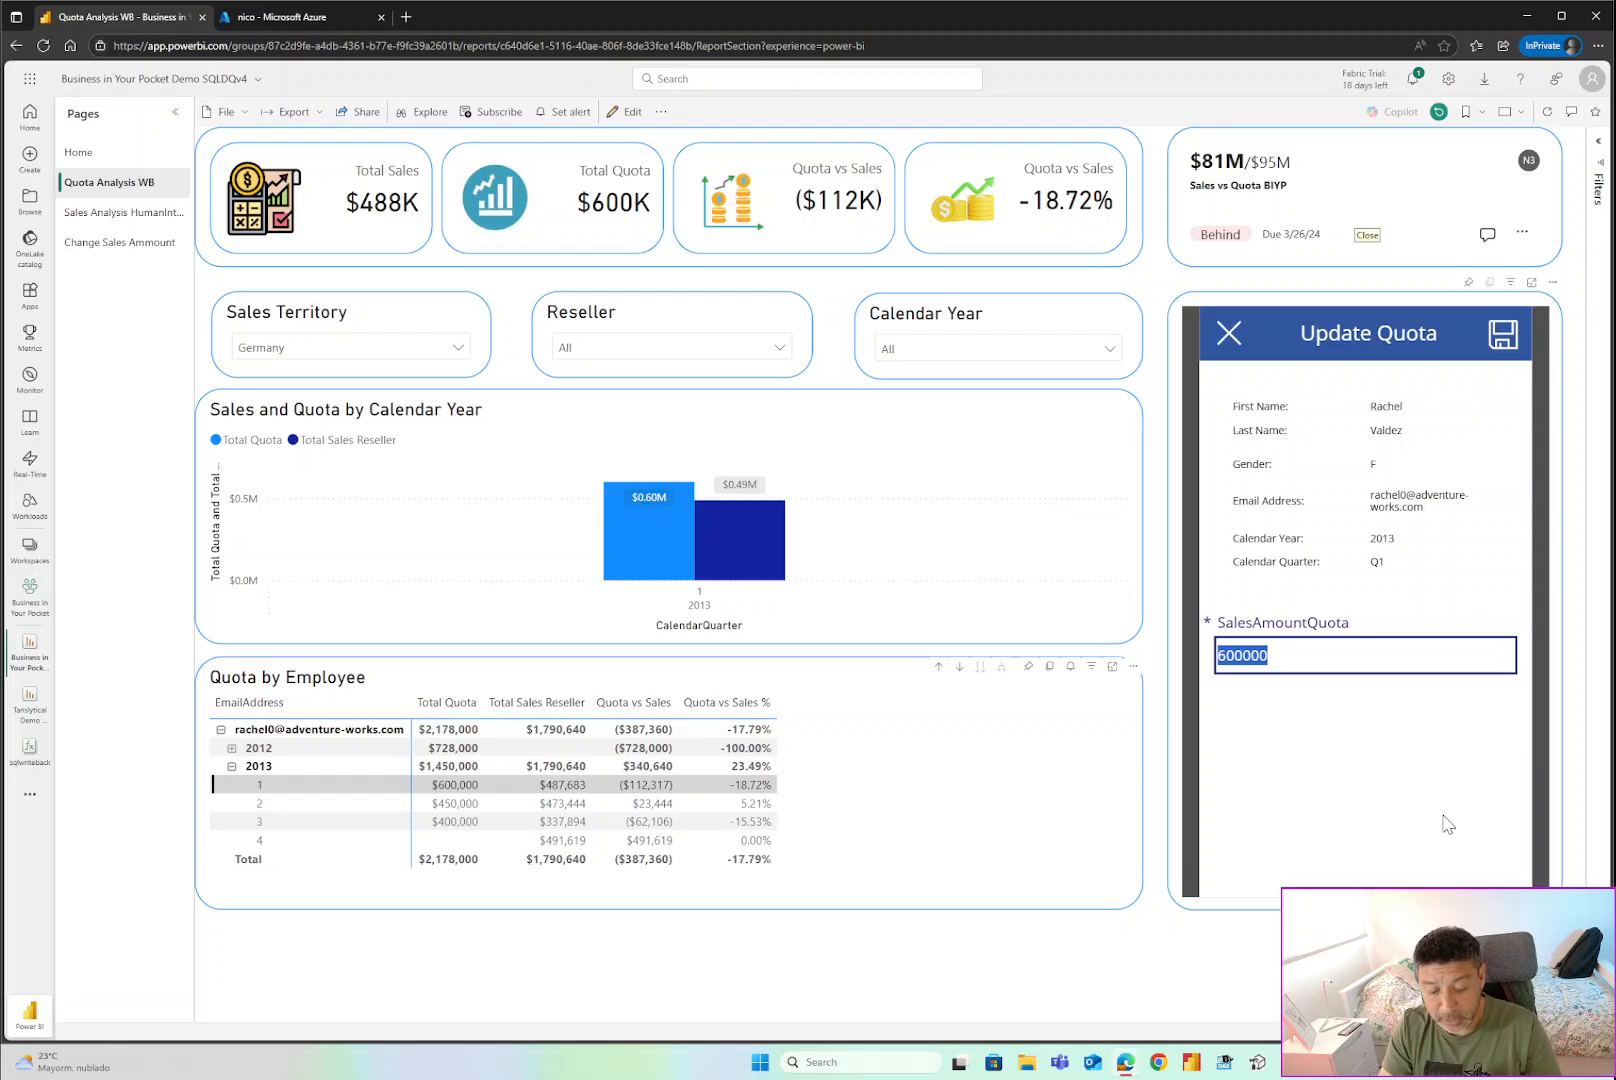
text(10000)
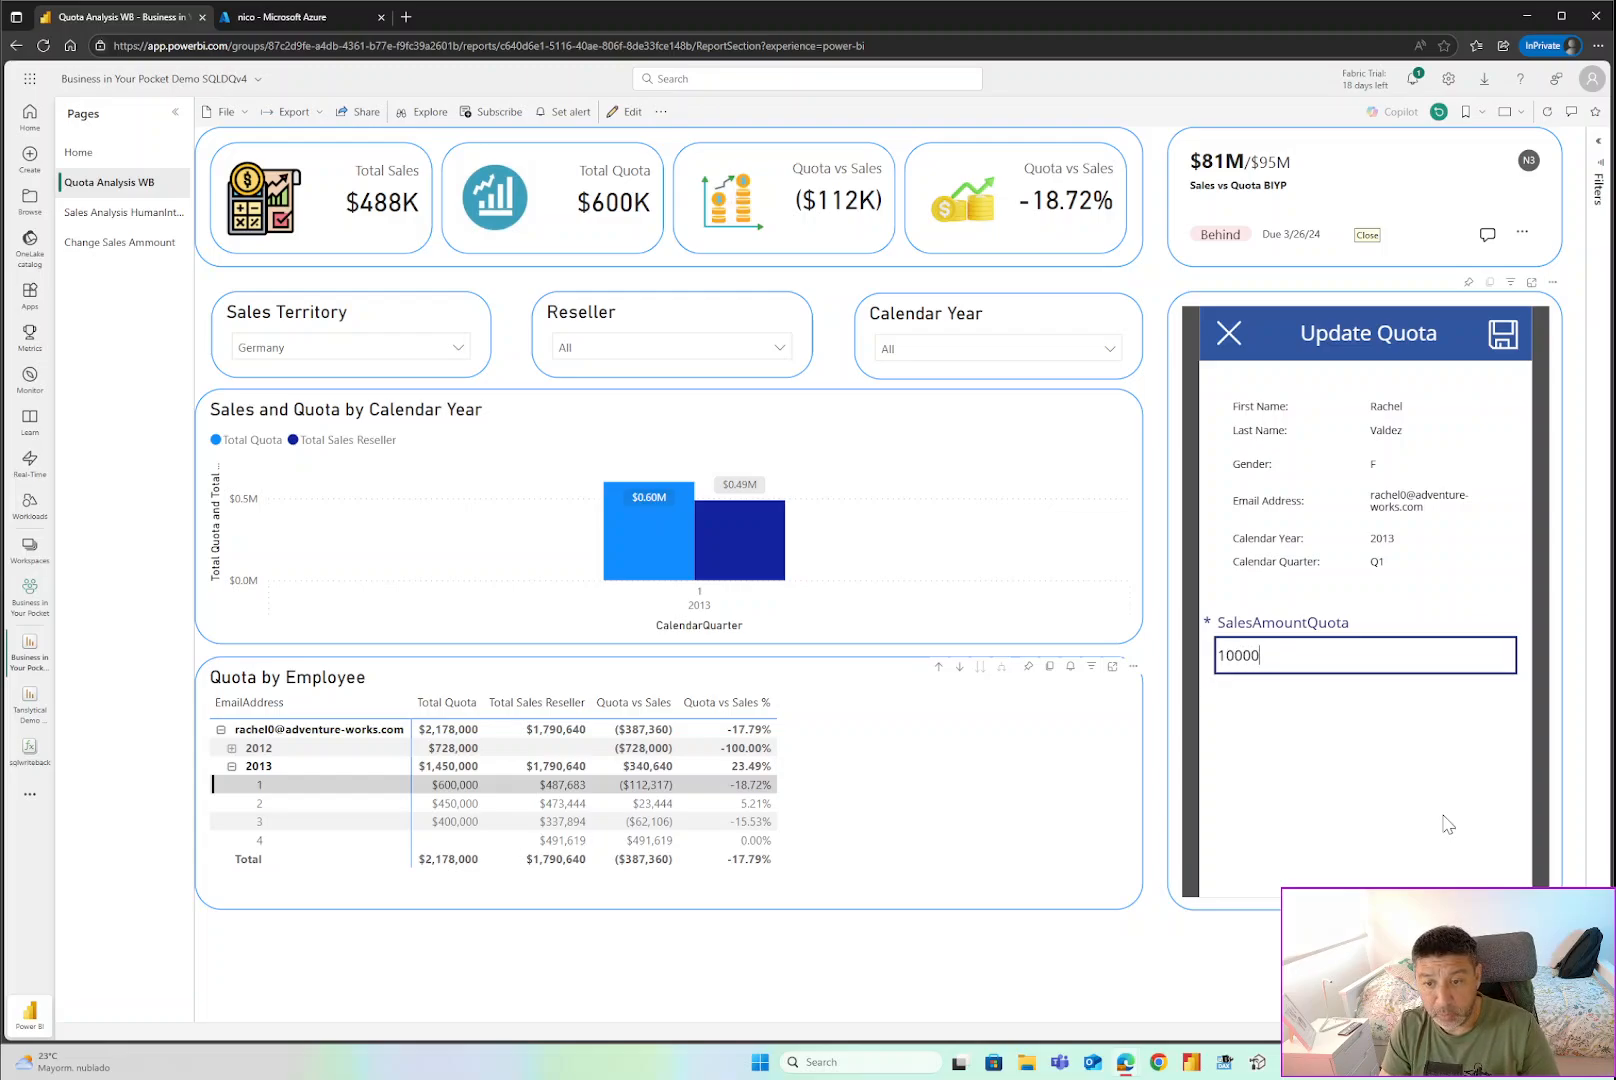
text(00)
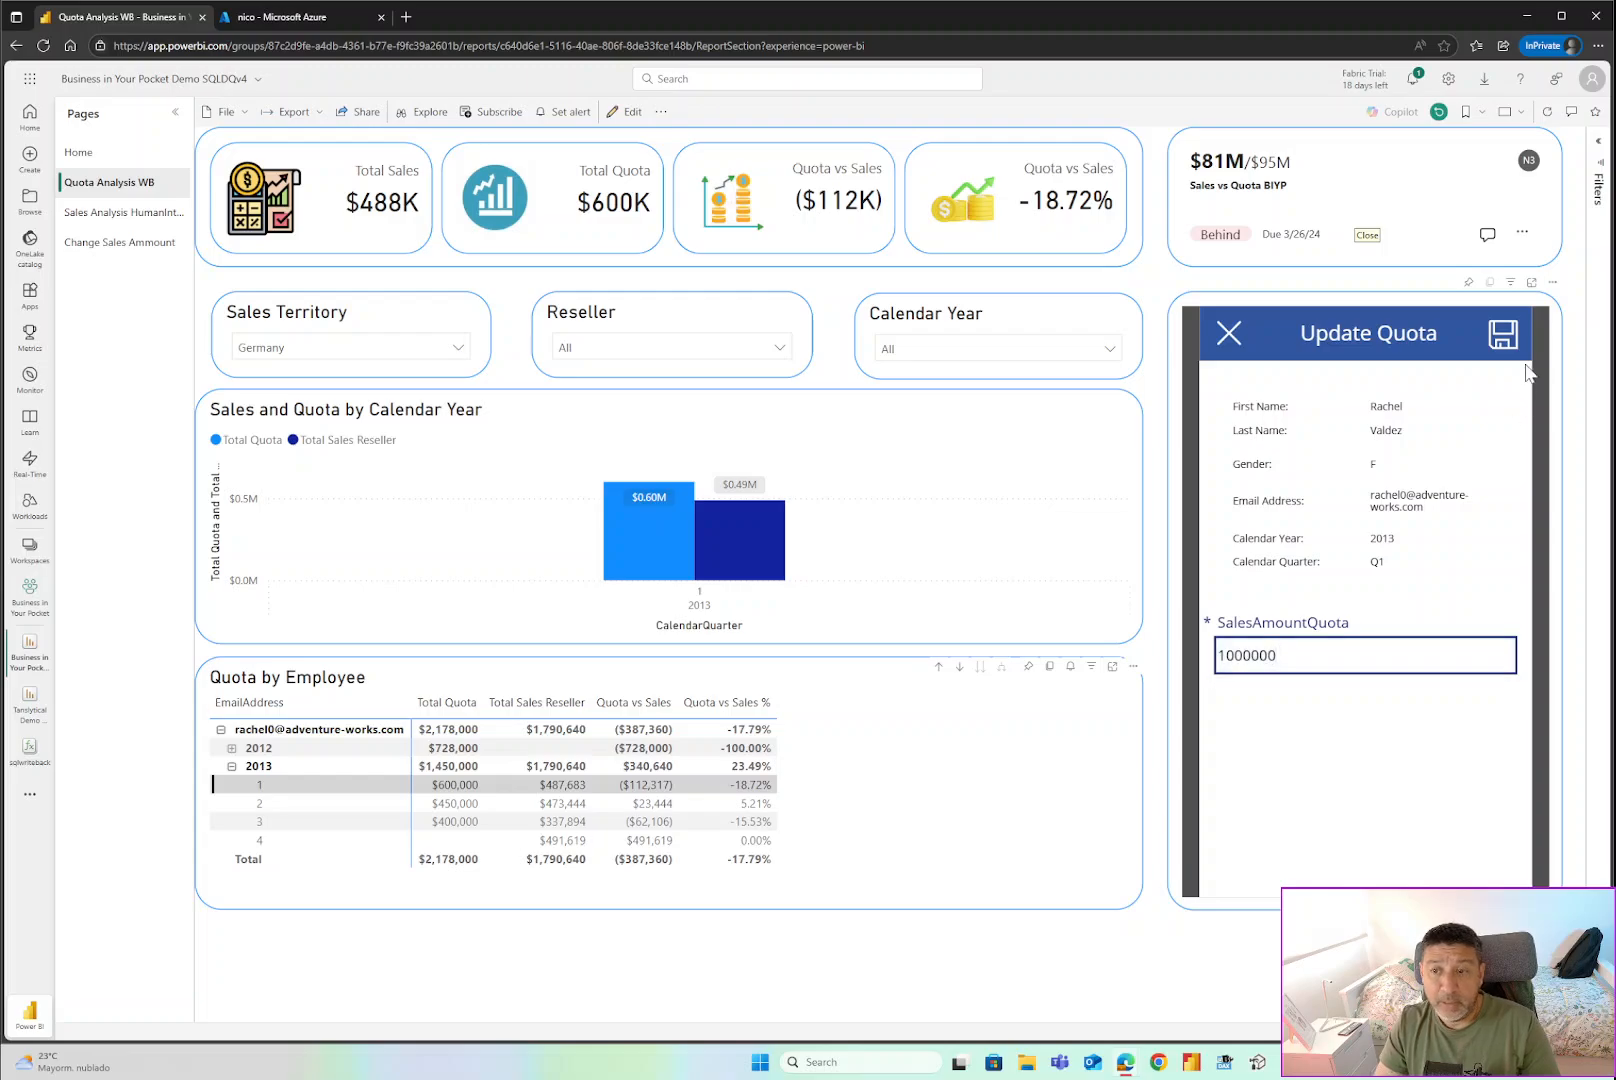
click(1505, 338)
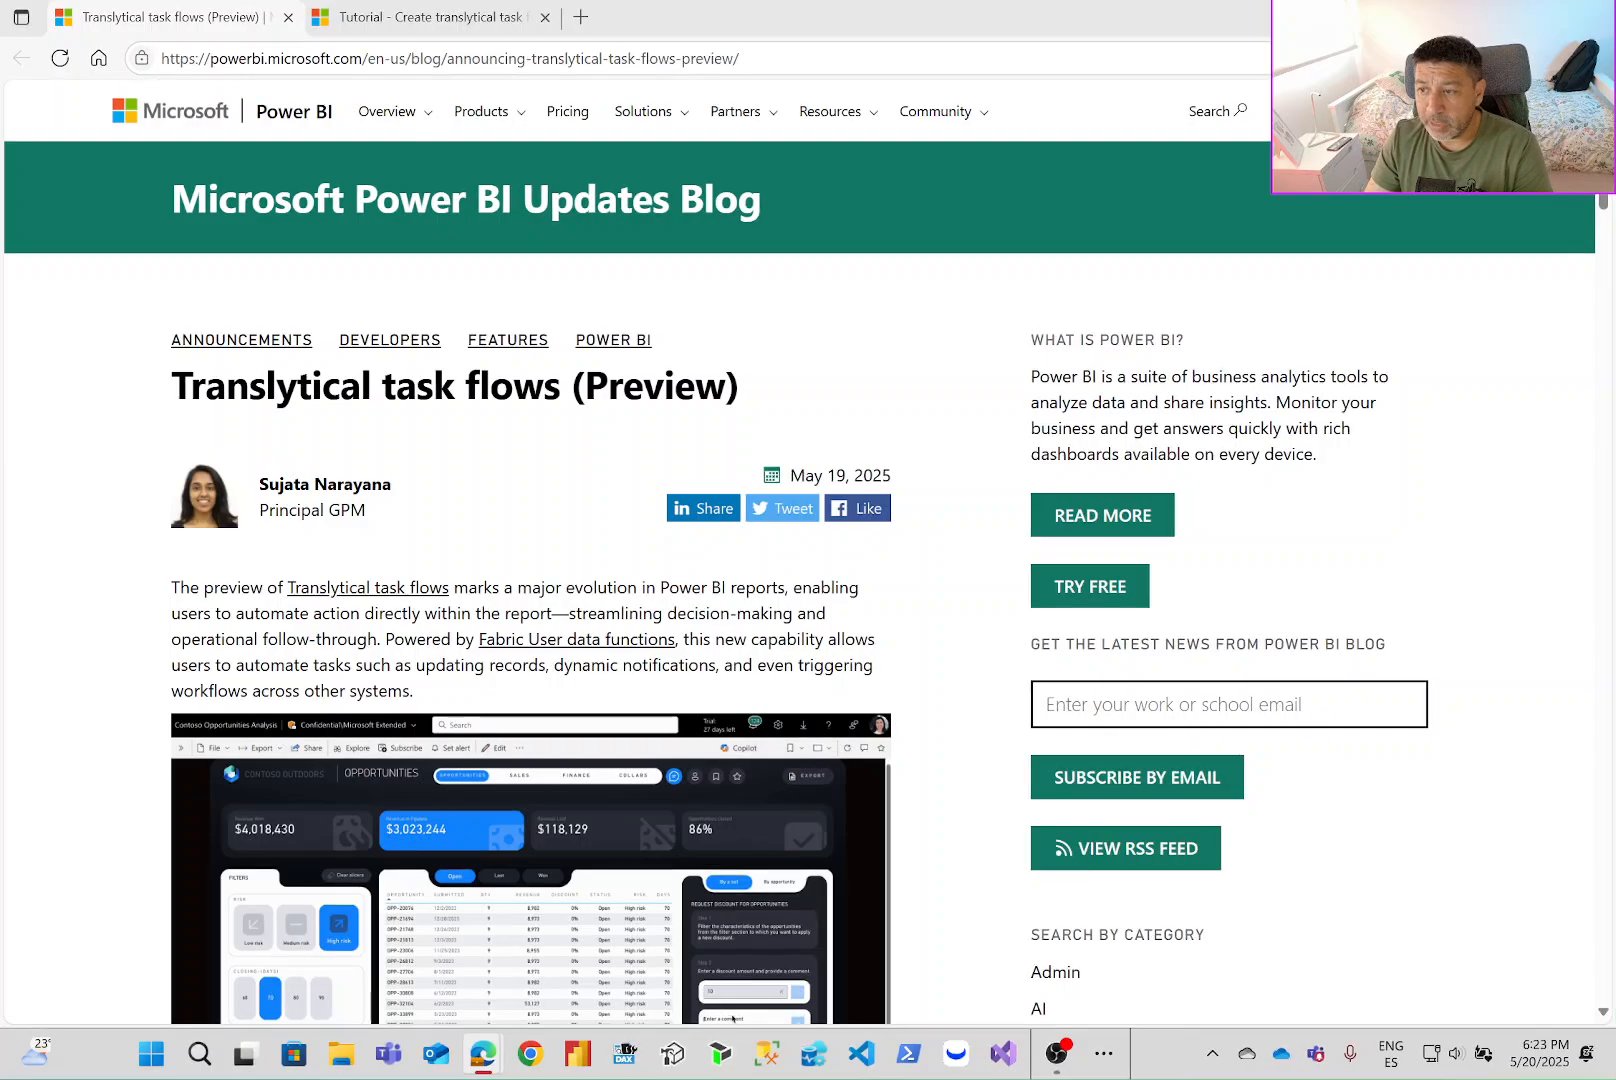
Examine the list of example scenarios in the Translytical task flows (Preview) blog post in the other browser window.
scroll(252, 343, down, 7)
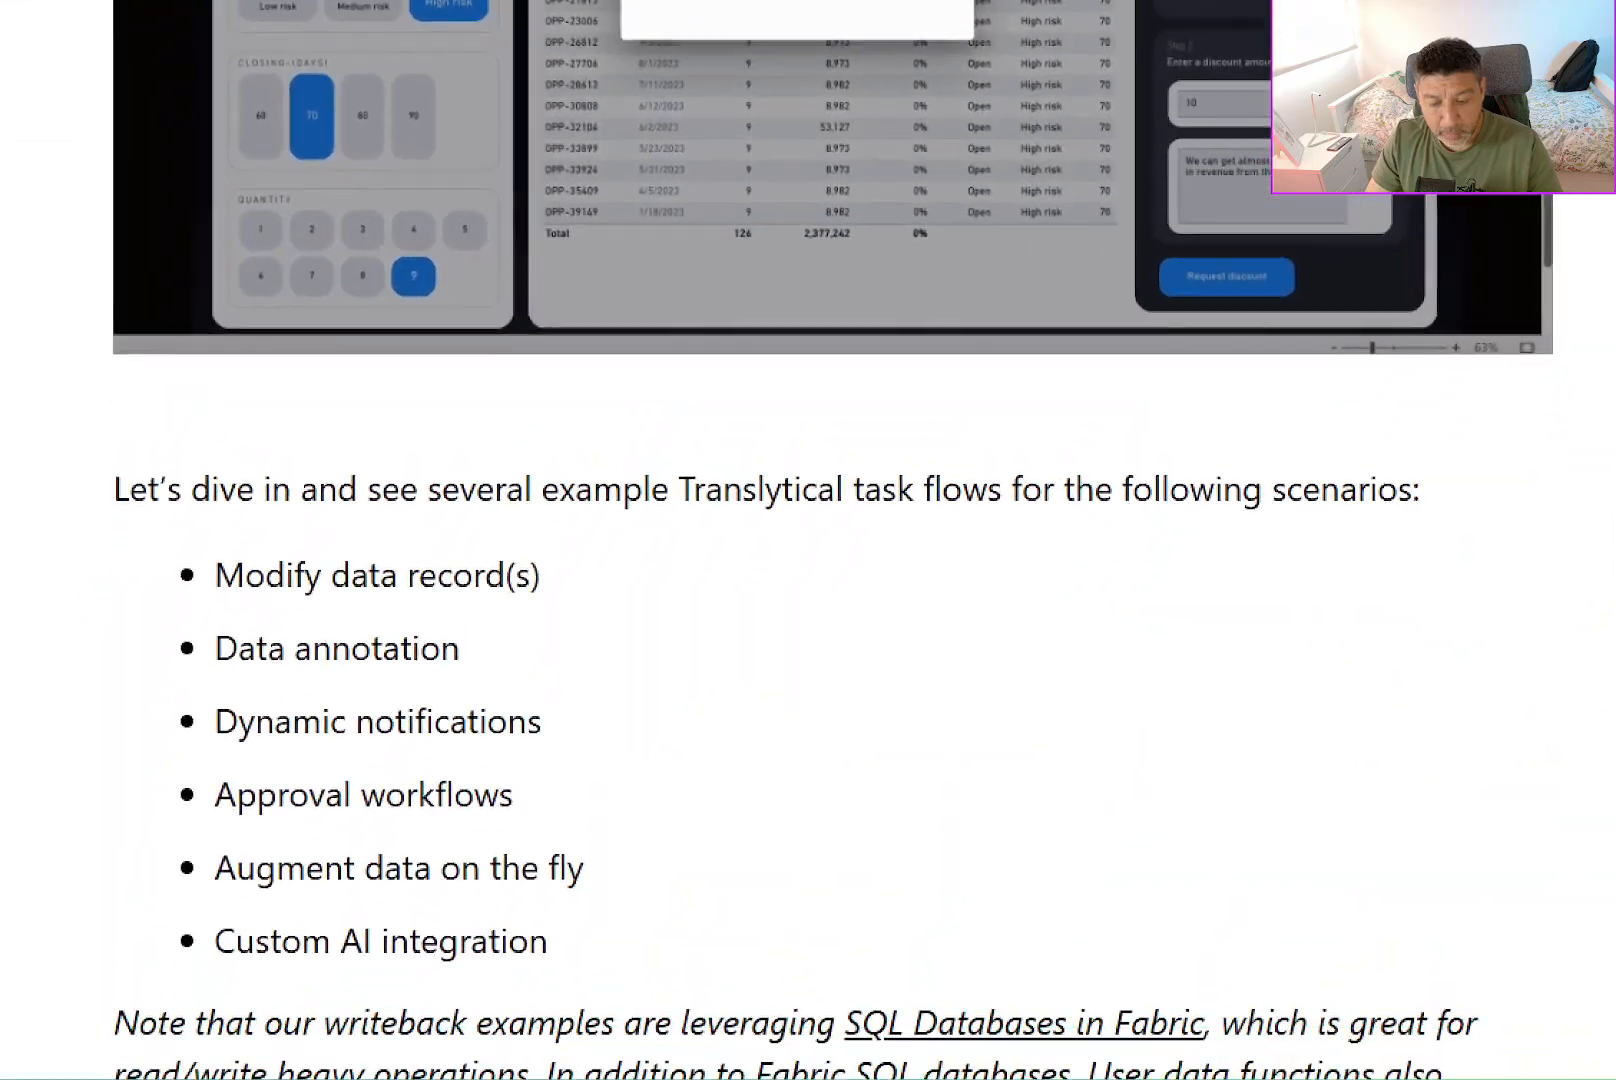
drag(99, 428, 601, 502)
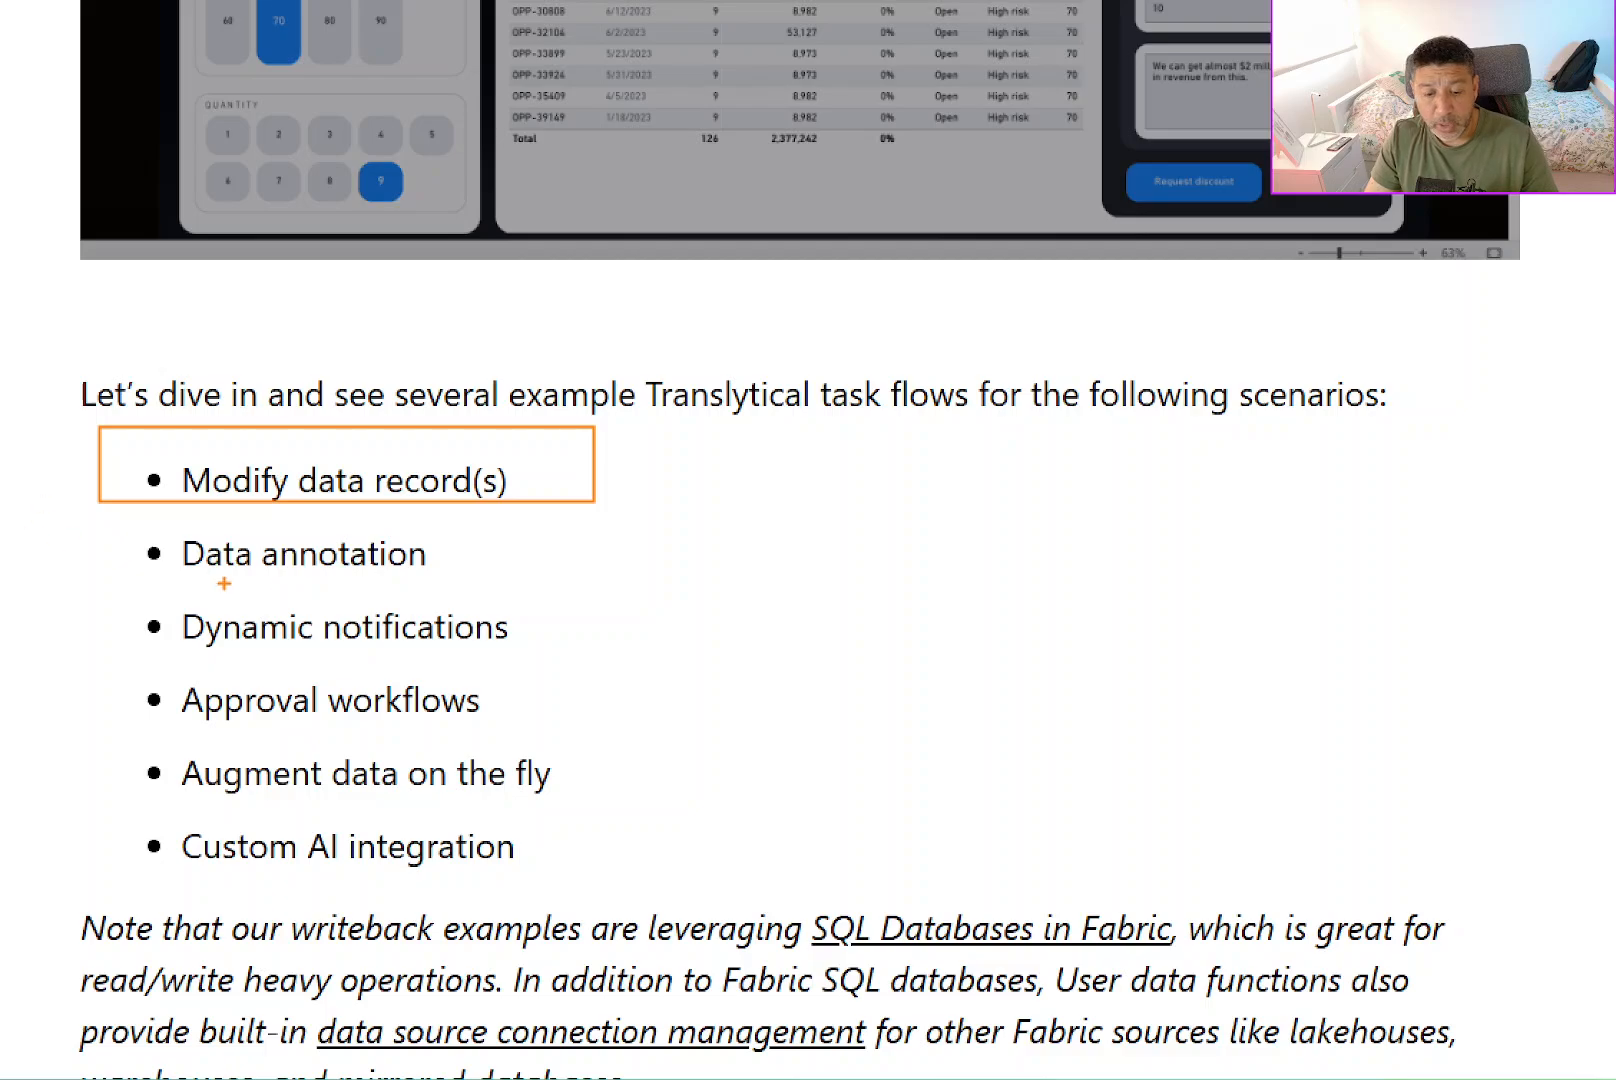
mouse_move(71, 512)
mouse_down()
mouse_move(433, 580)
mouse_move(588, 571)
mouse_move(649, 591)
mouse_up()
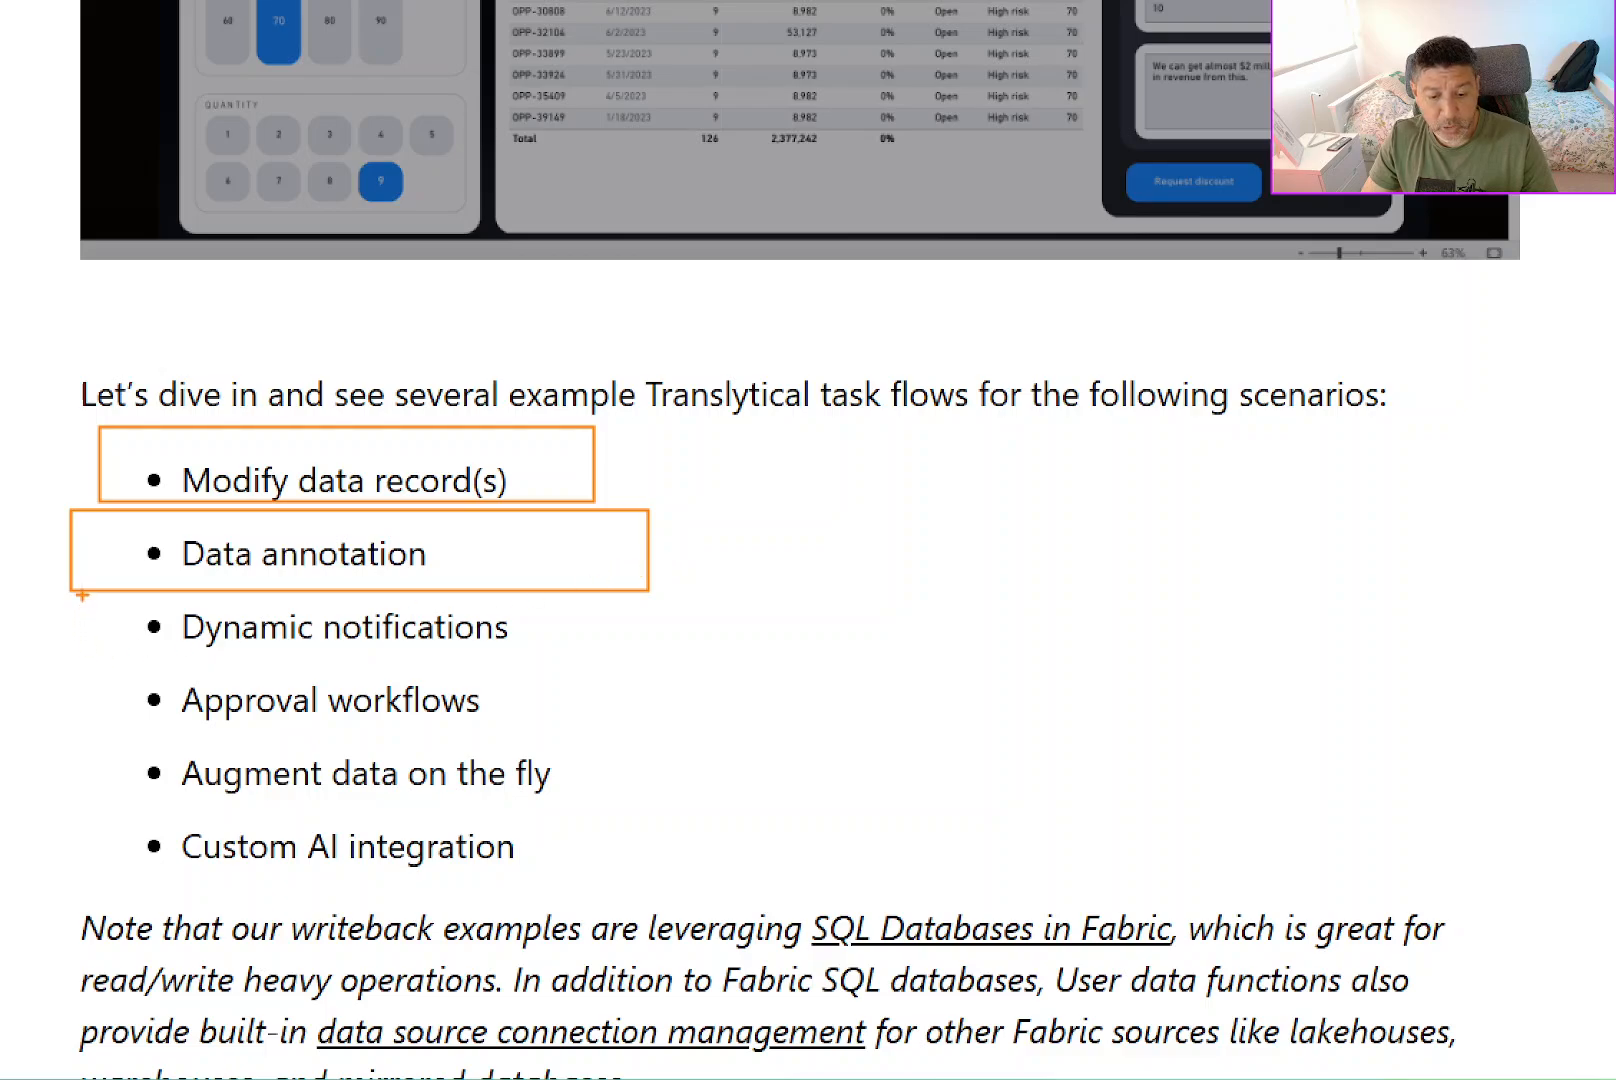
mouse_move(82, 595)
mouse_down()
mouse_move(476, 768)
mouse_move(676, 907)
mouse_up()
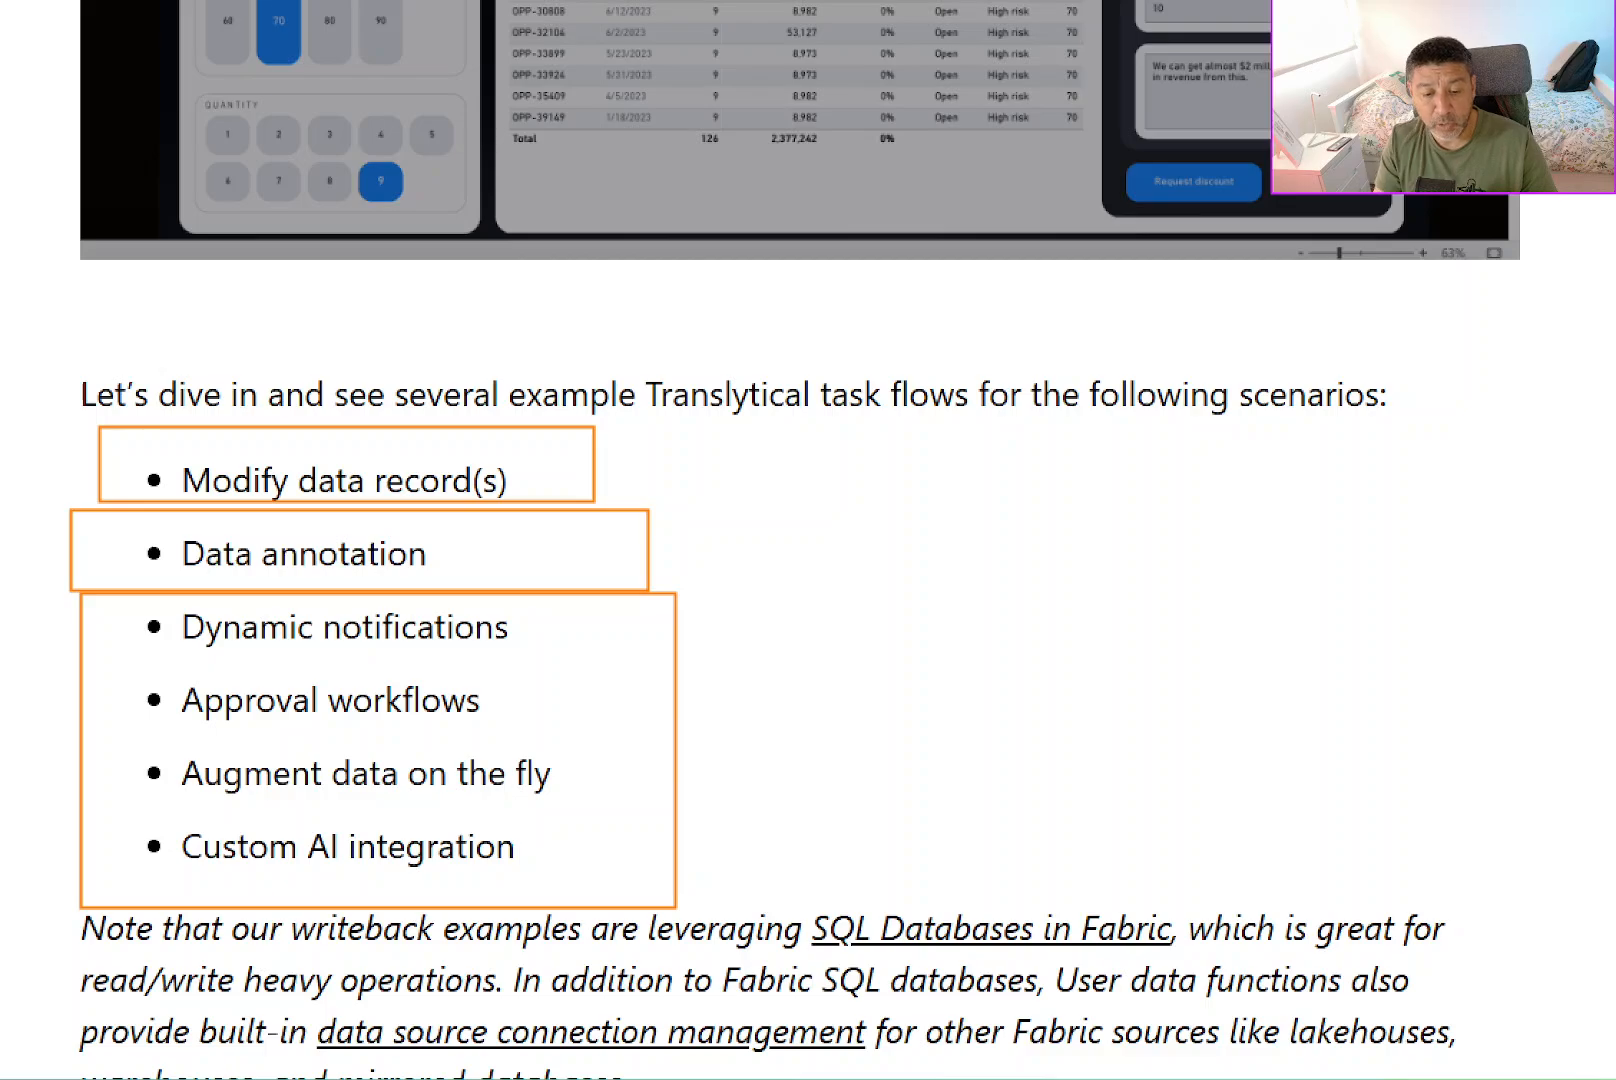
key(Escape)
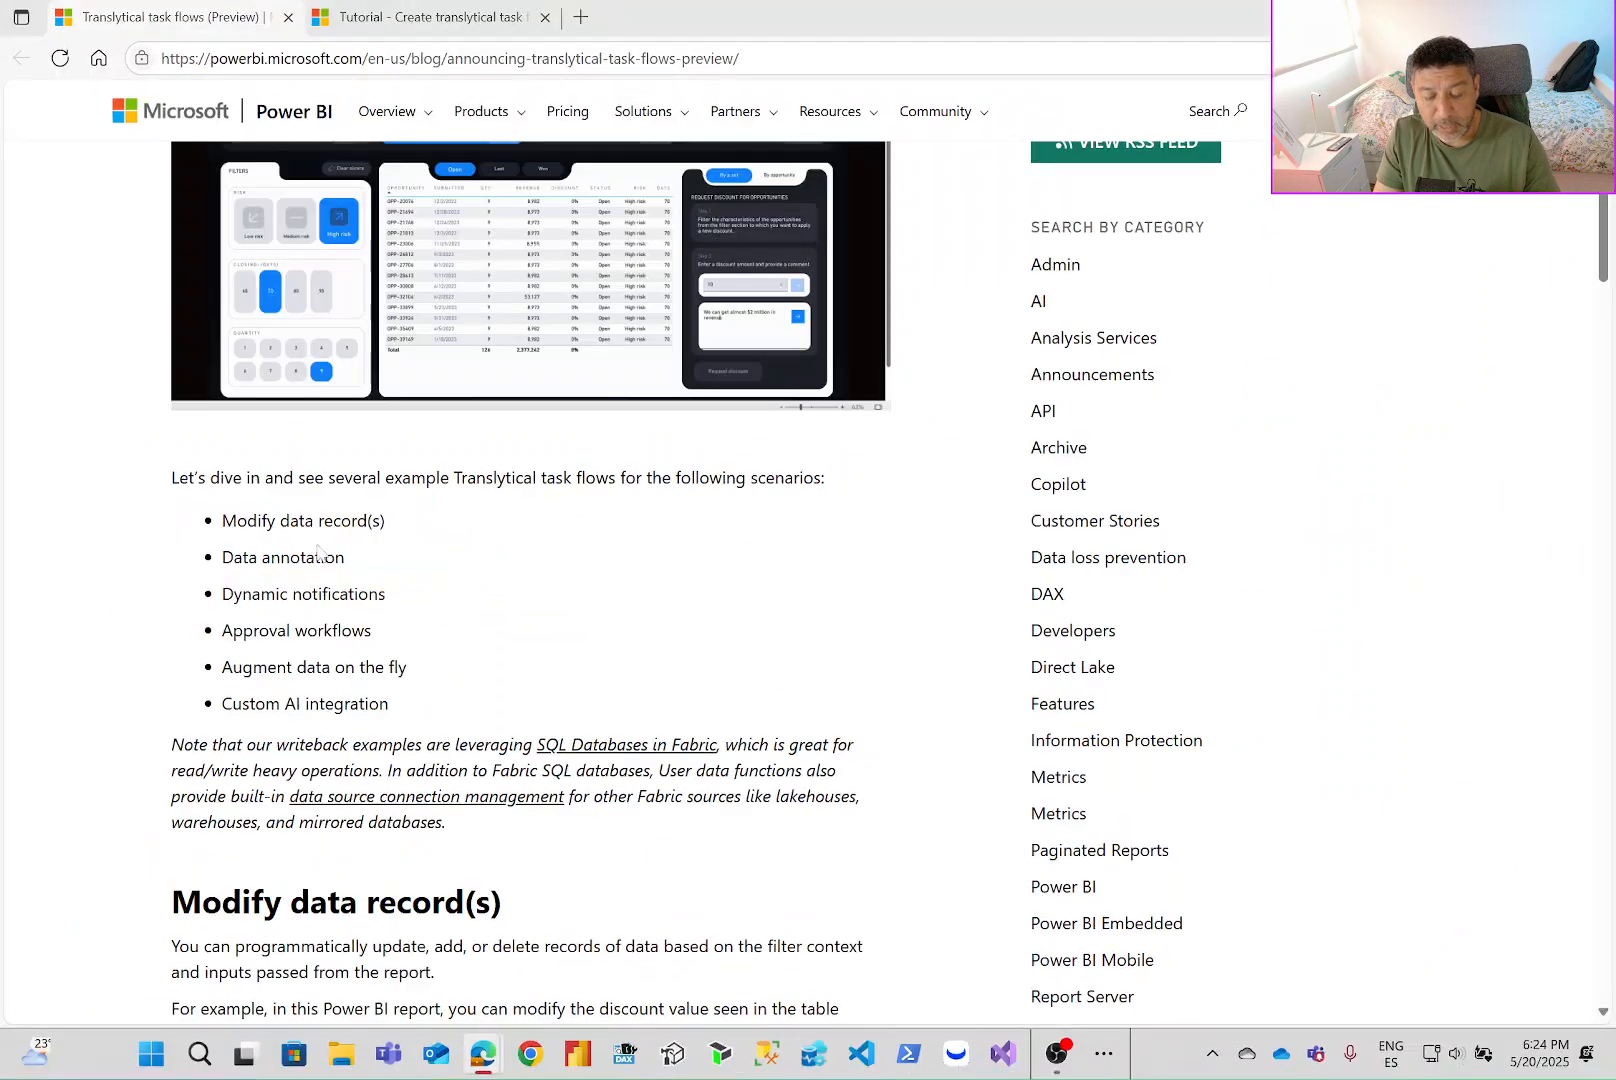
Read the blog post's examples on modifying data records, data annotation, dynamic notifications and approval workflows.
scroll(390, 557, down, 4)
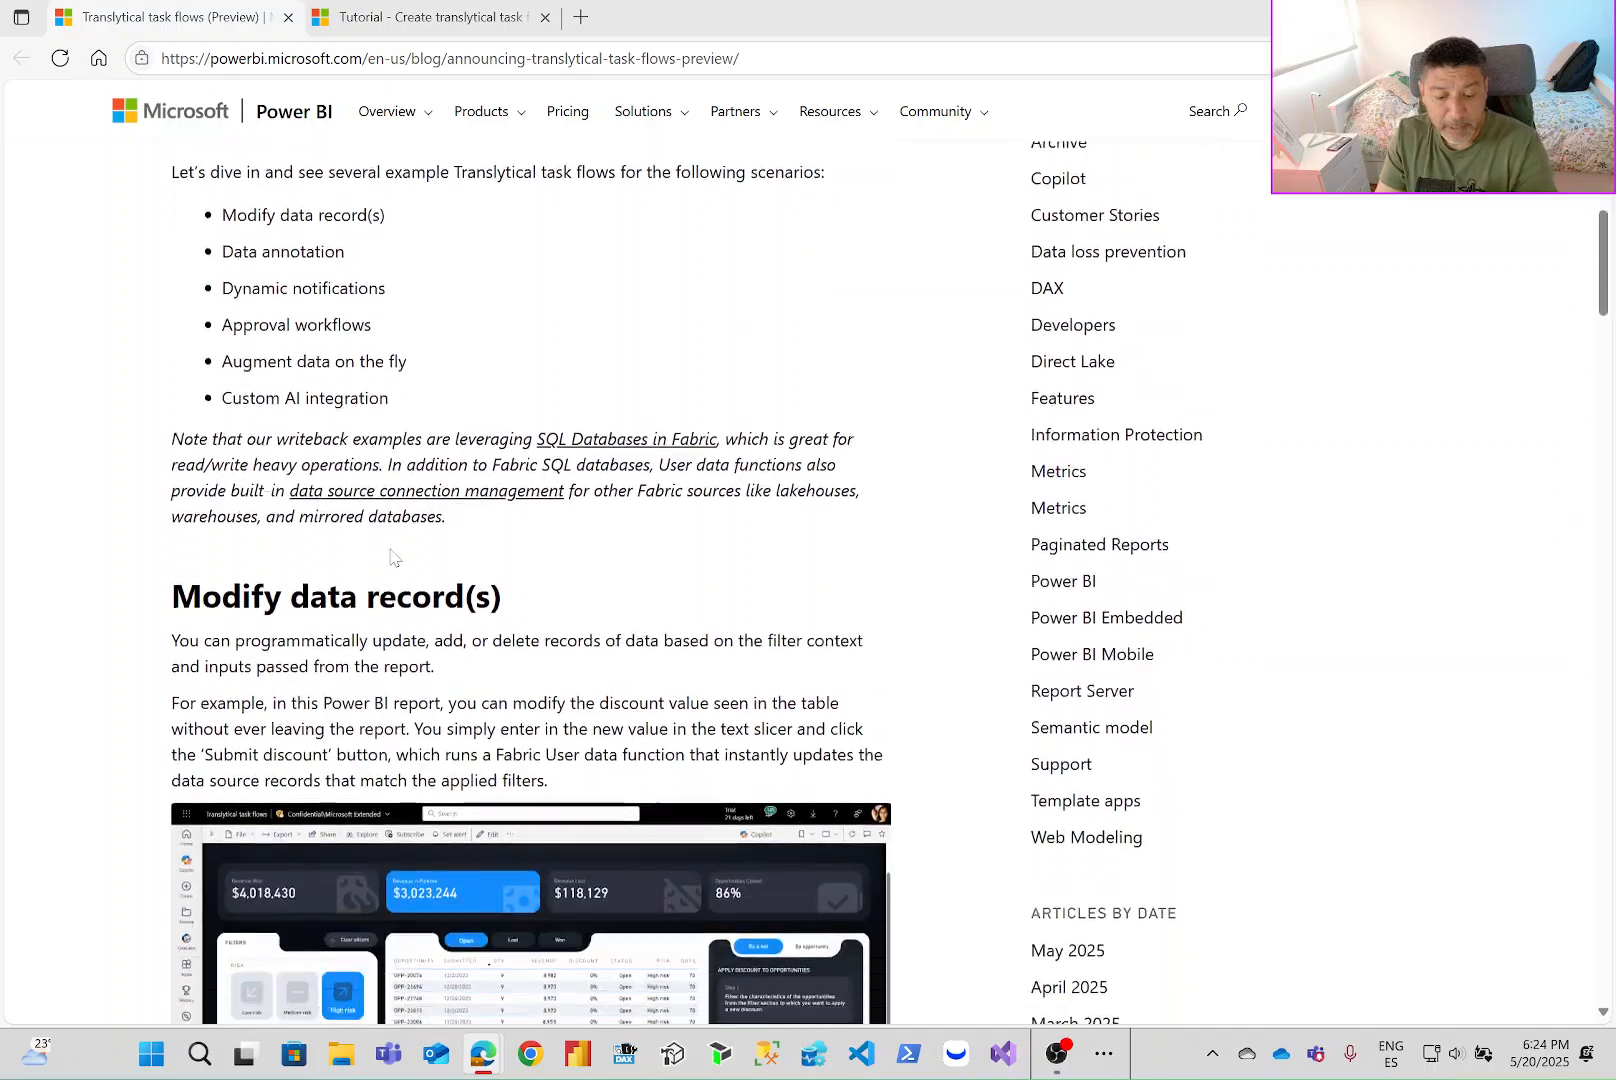
scroll(400, 552, down, 3)
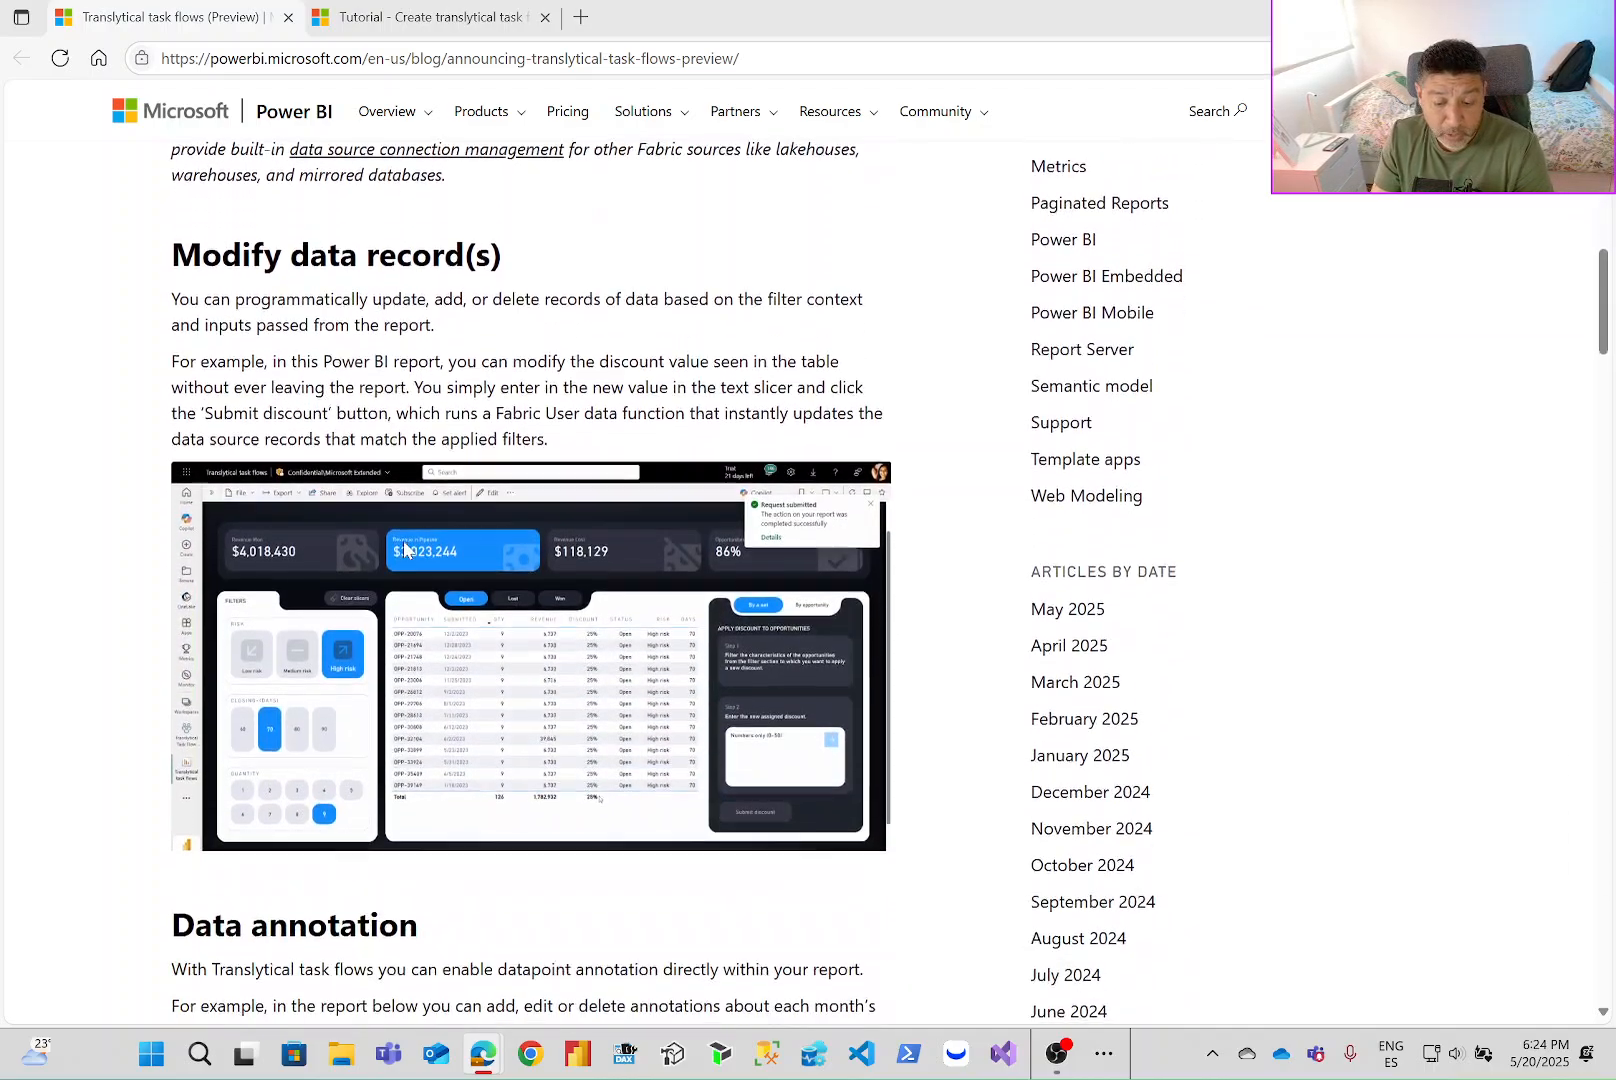
scroll(405, 551, down, 3)
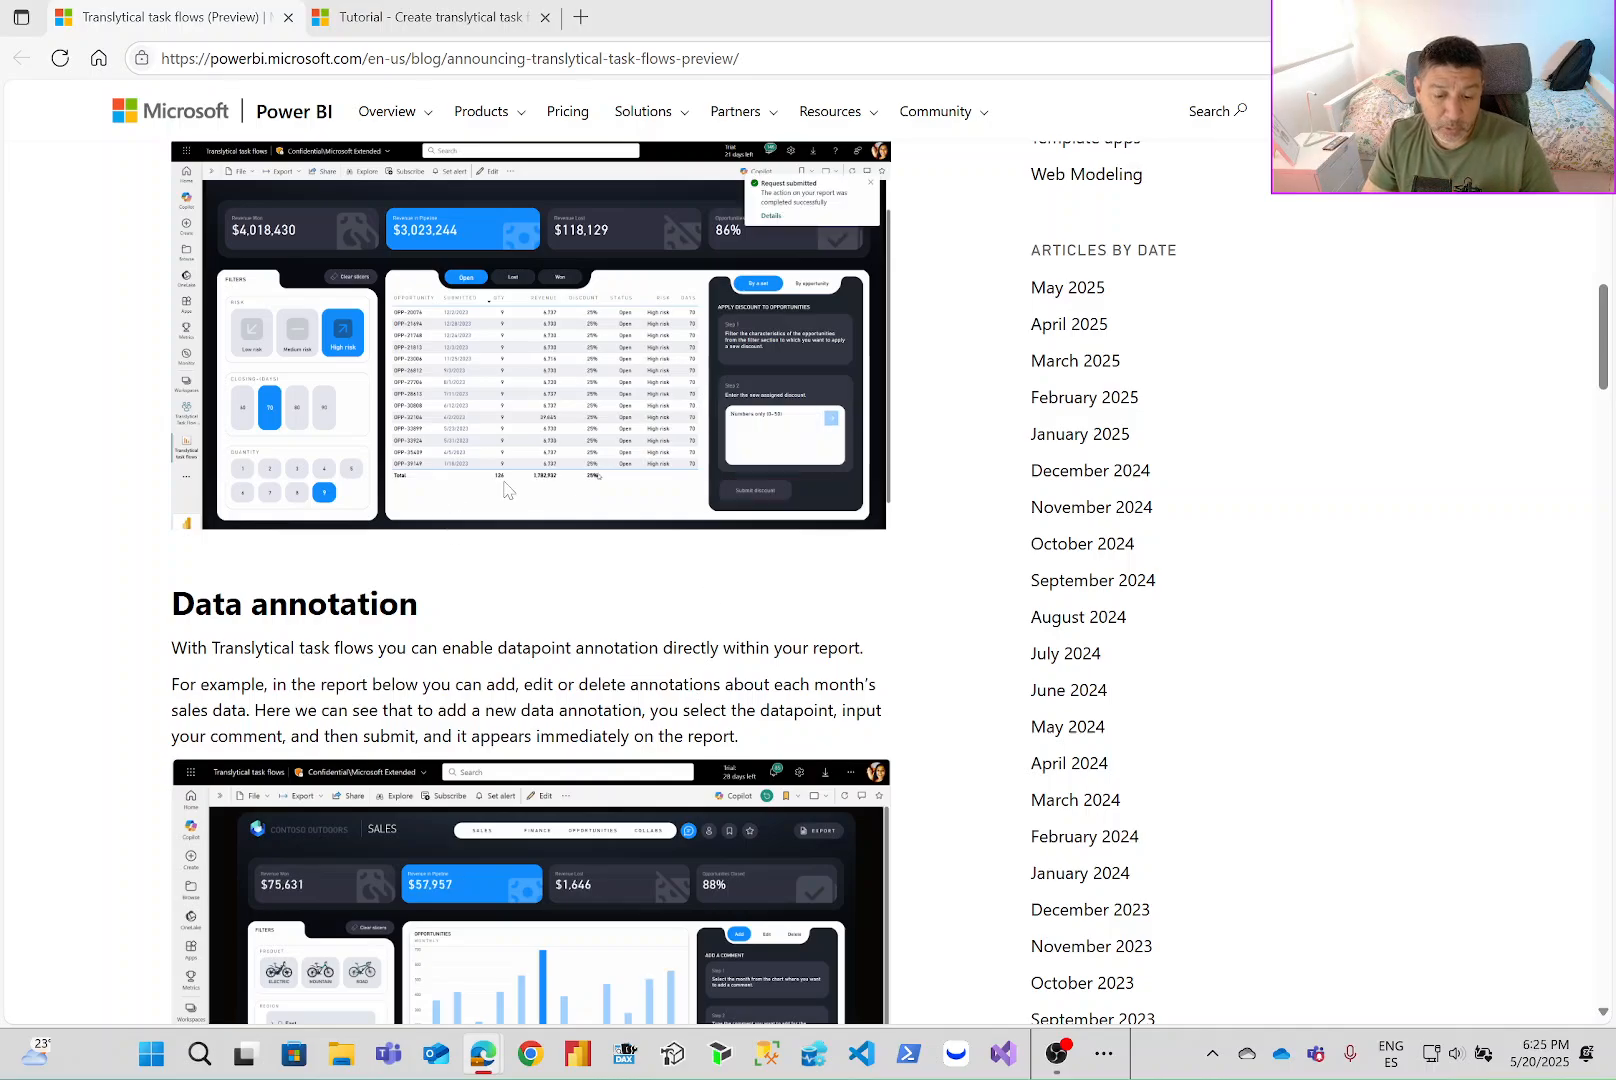
scroll(505, 490, up, 3)
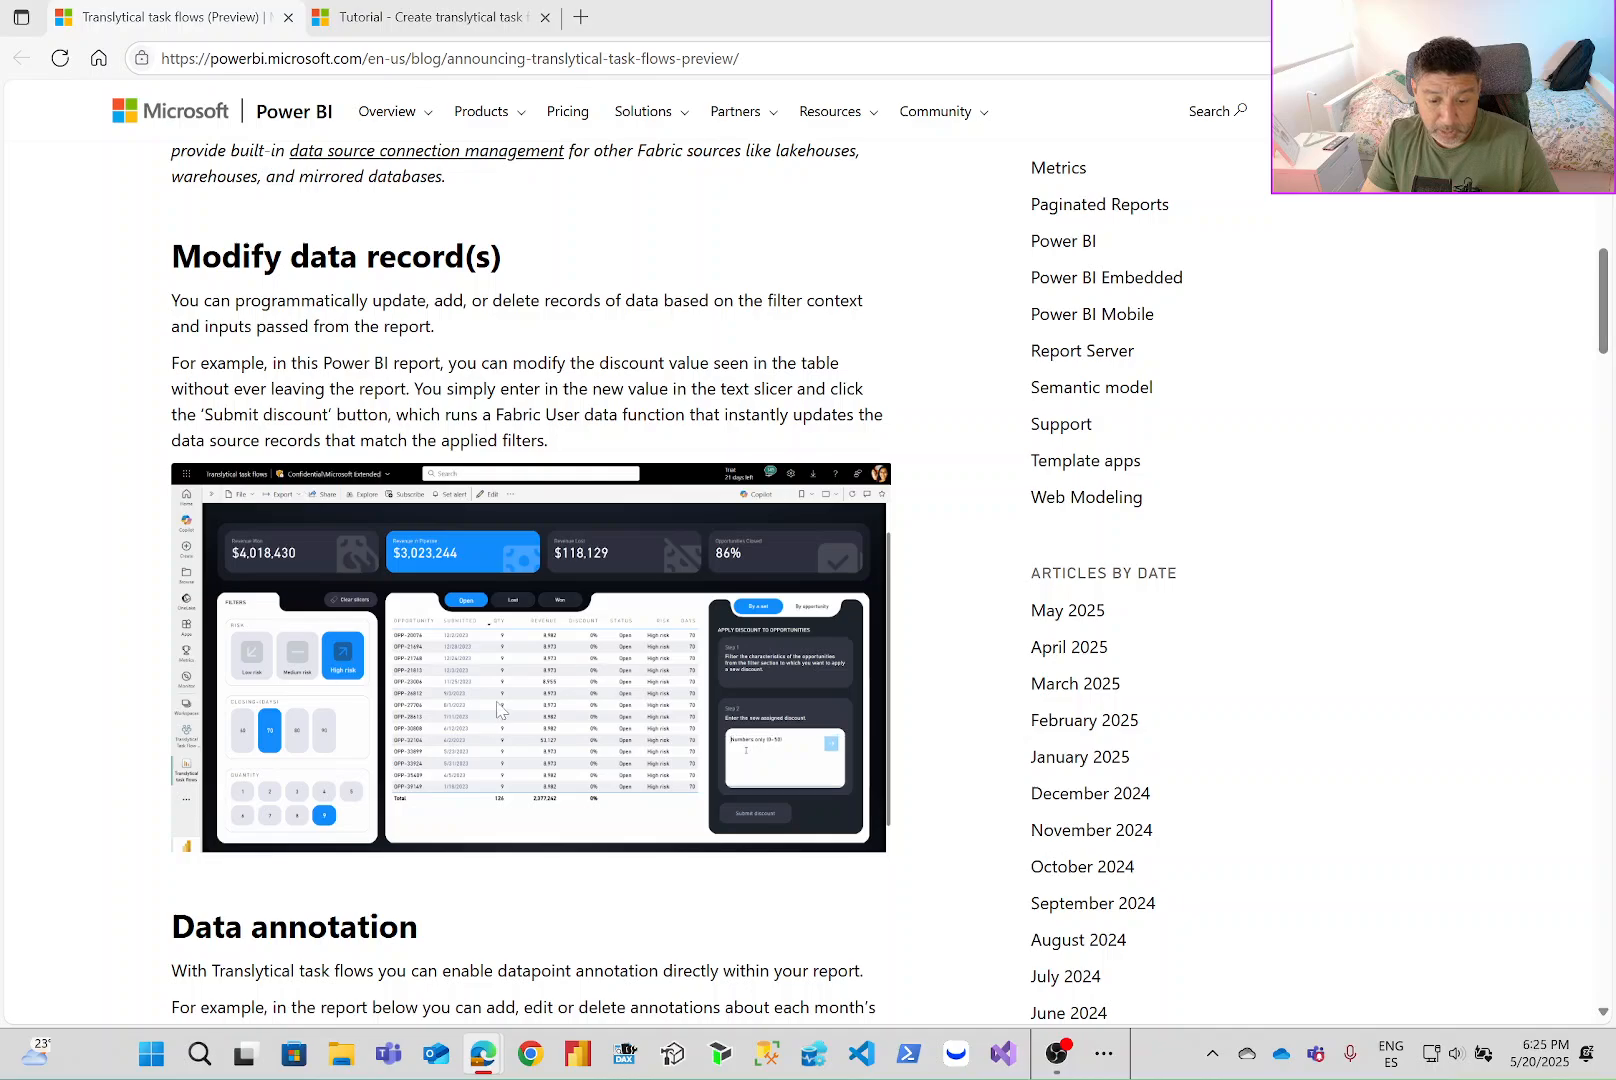
scroll(501, 709, down, 2)
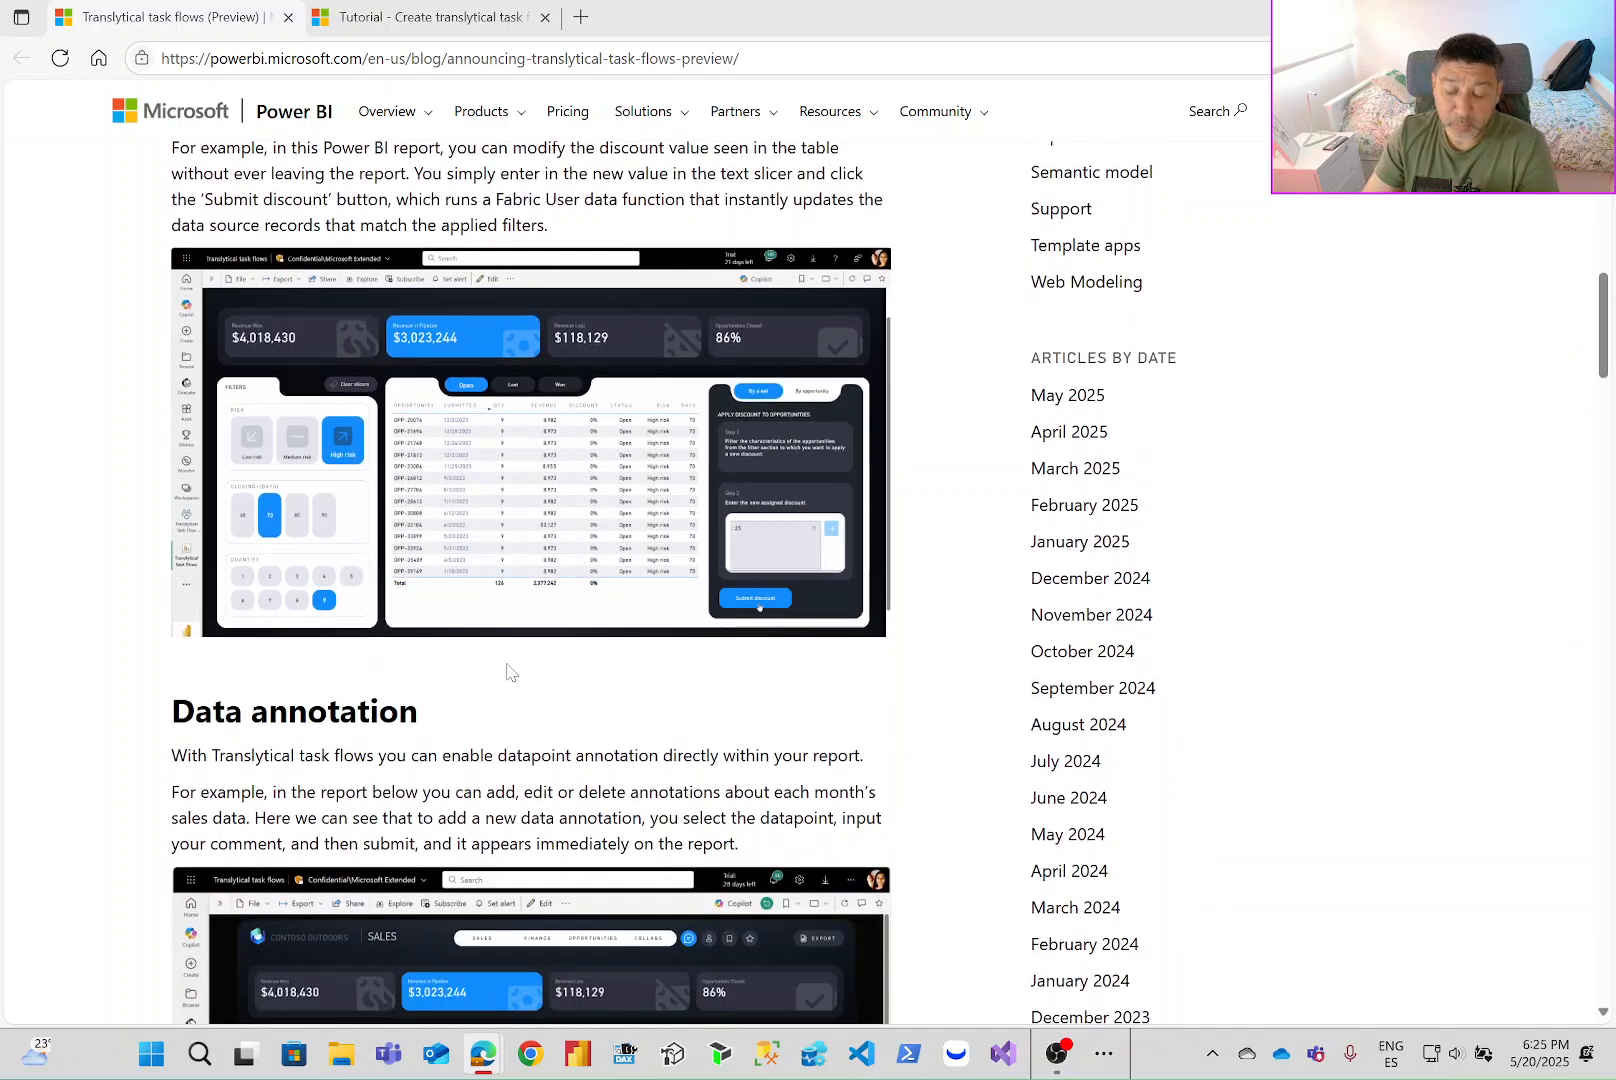
scroll(445, 677, down, 2)
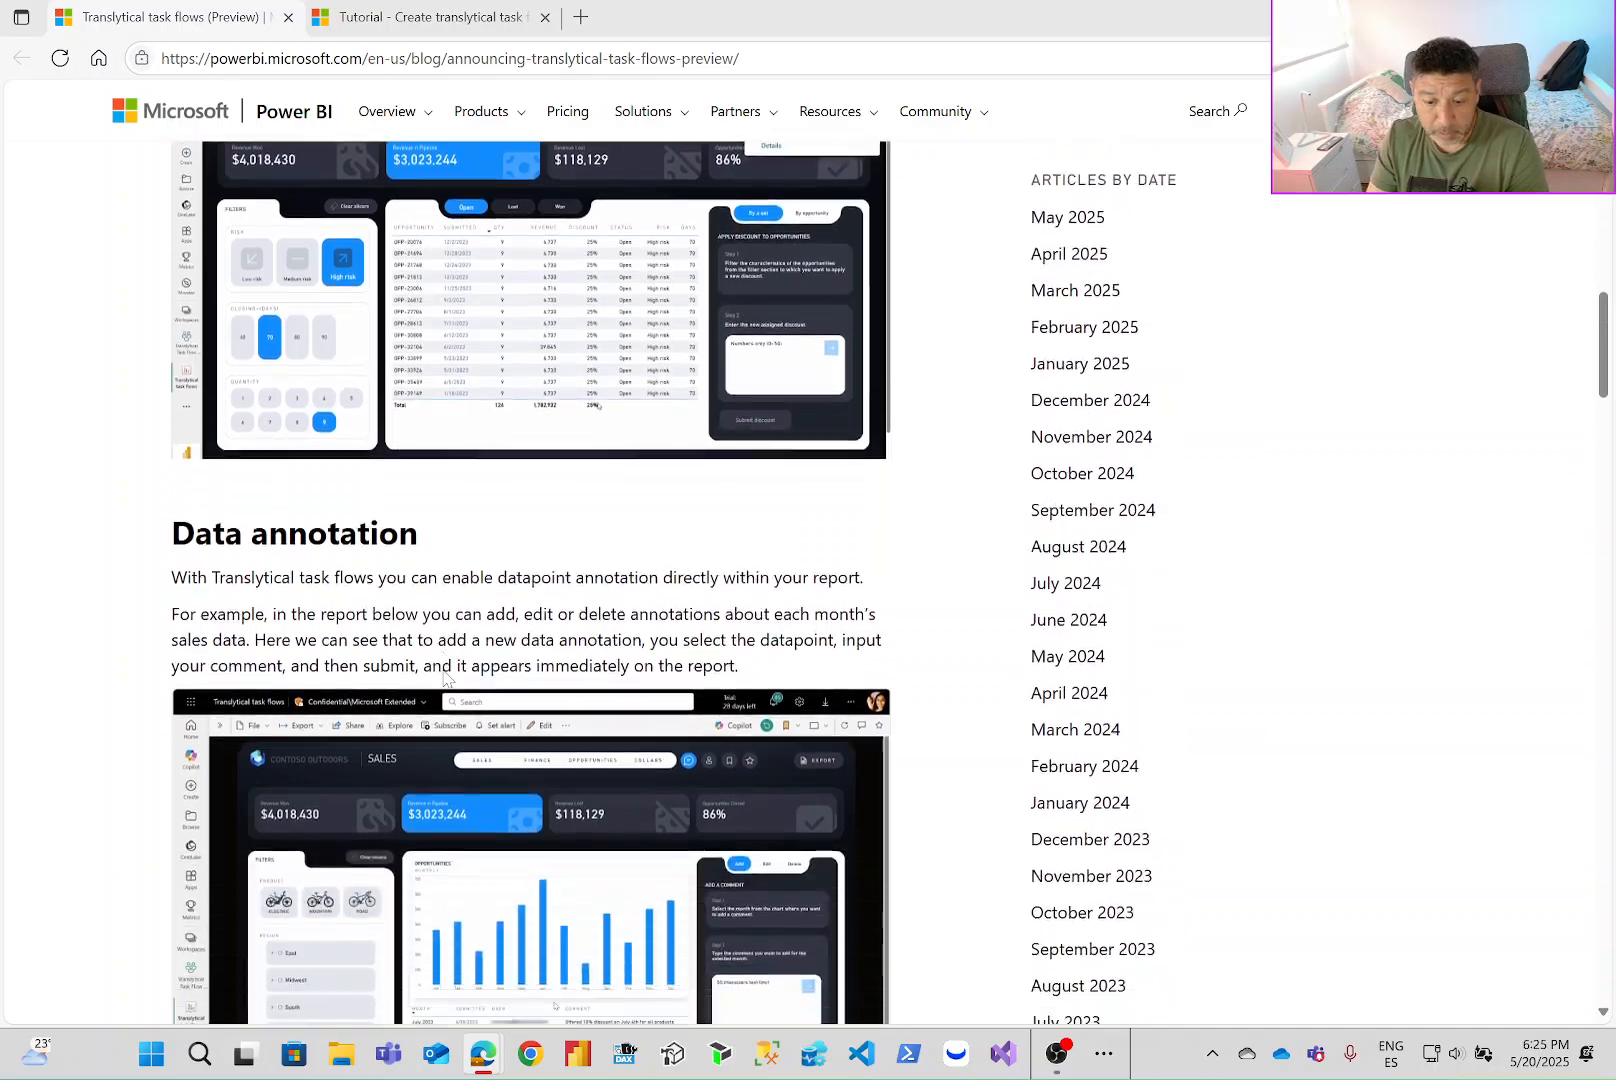
scroll(445, 677, down, 8)
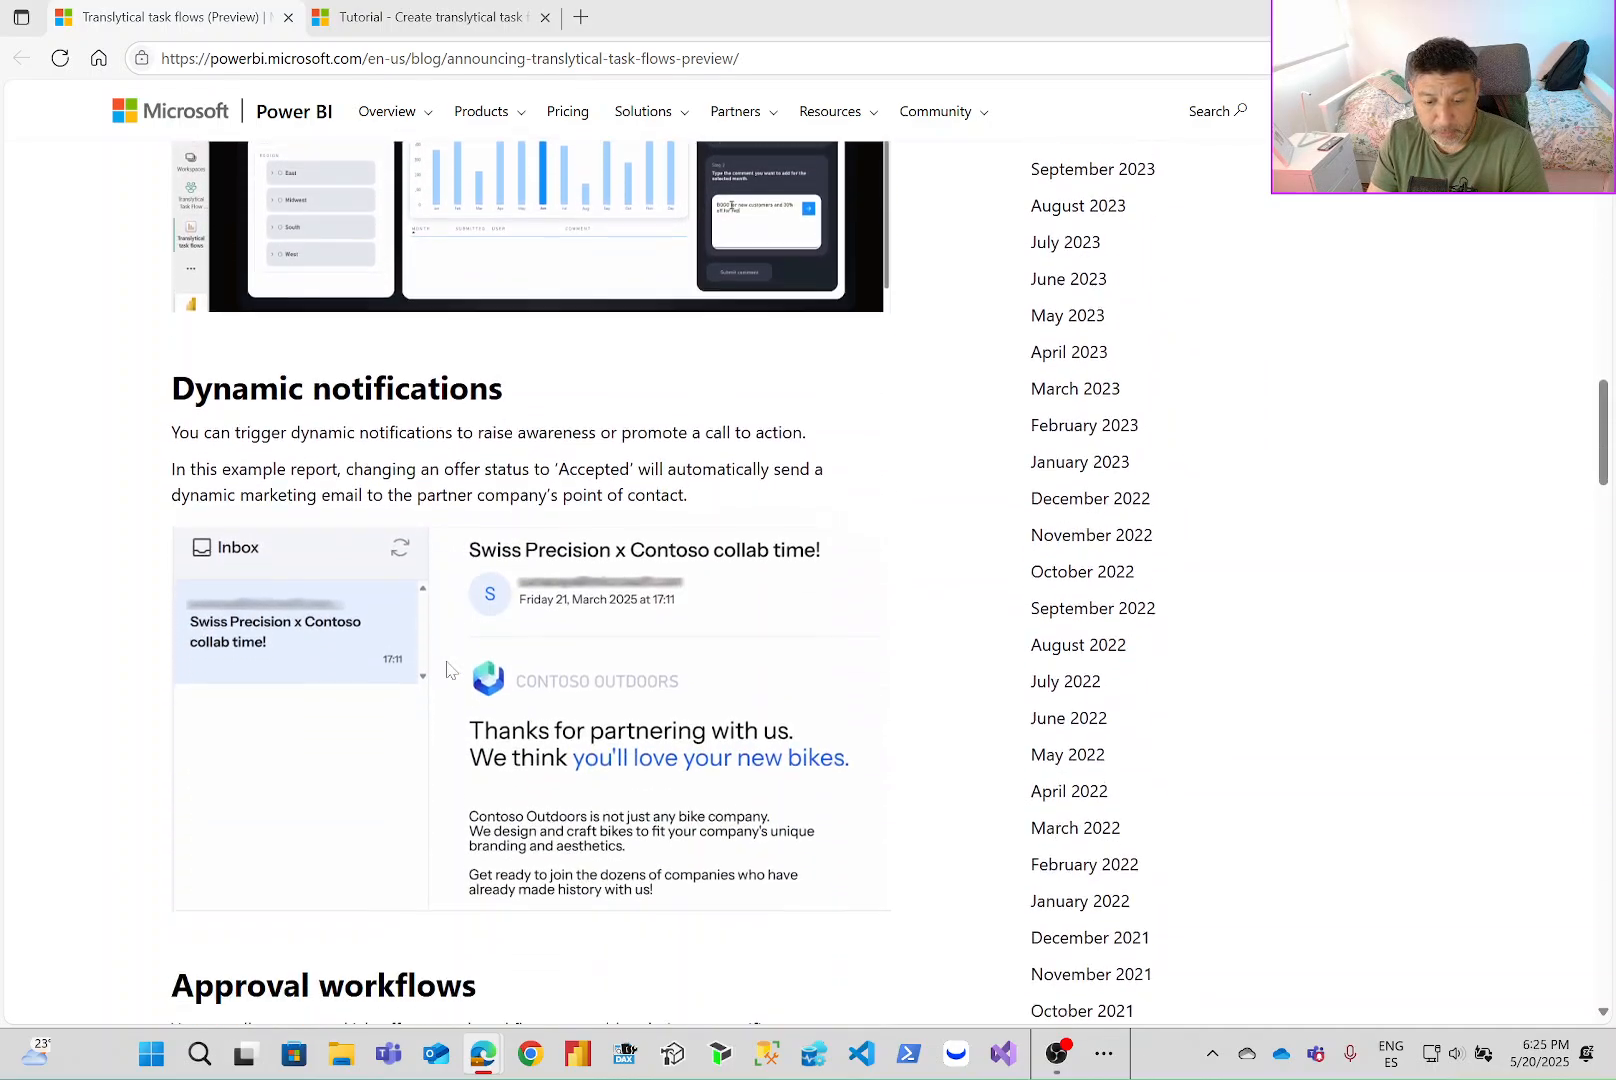
scroll(447, 669, down, 2)
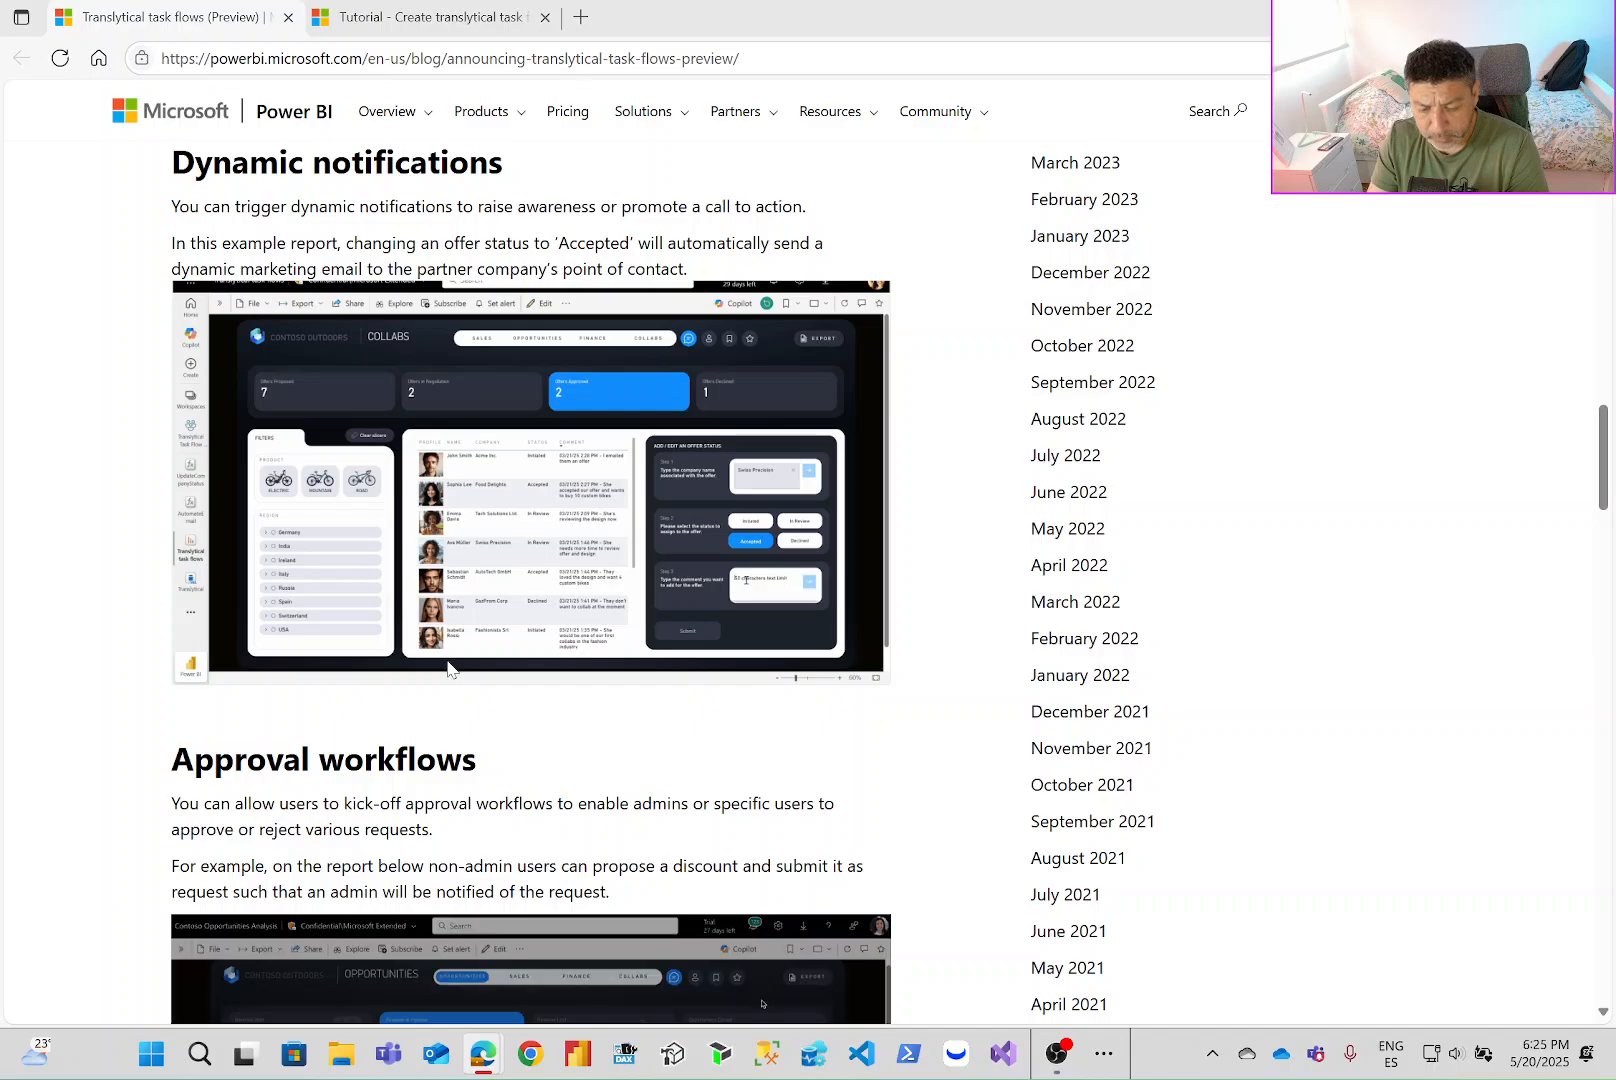
scroll(447, 669, down, 5)
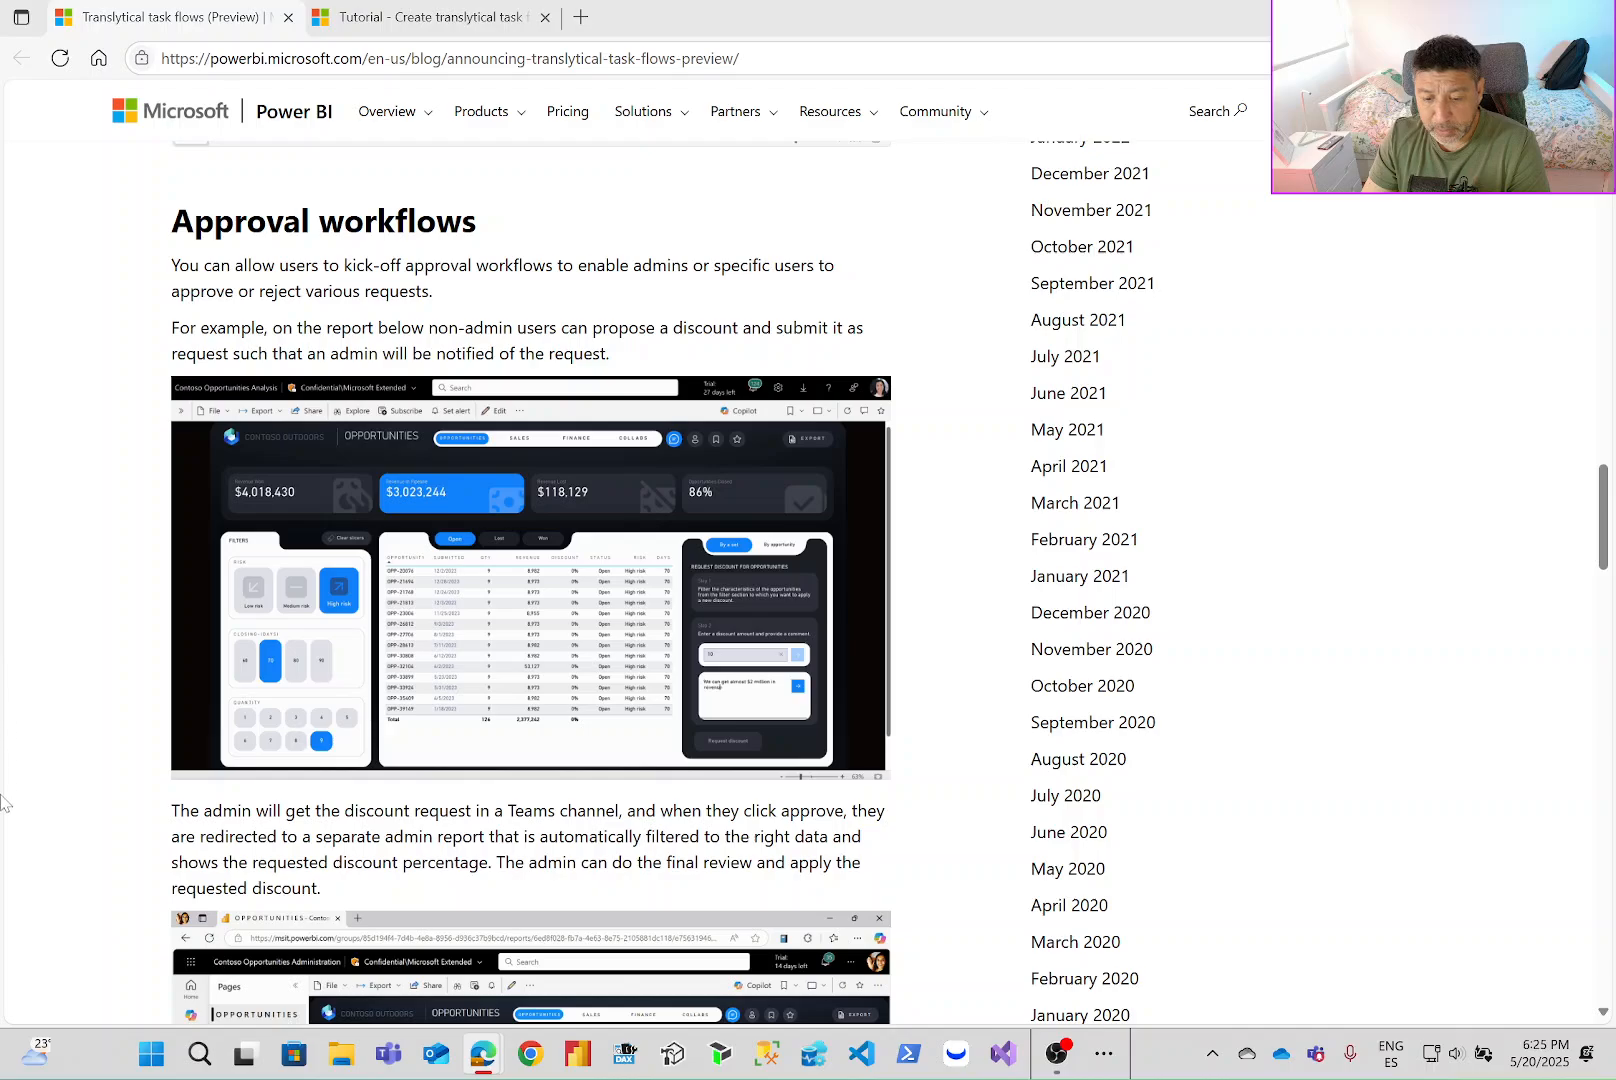
Switch to the Microsoft Learn tutorial on creating a translytical task flow and examine its list of learning objectives.
click(440, 20)
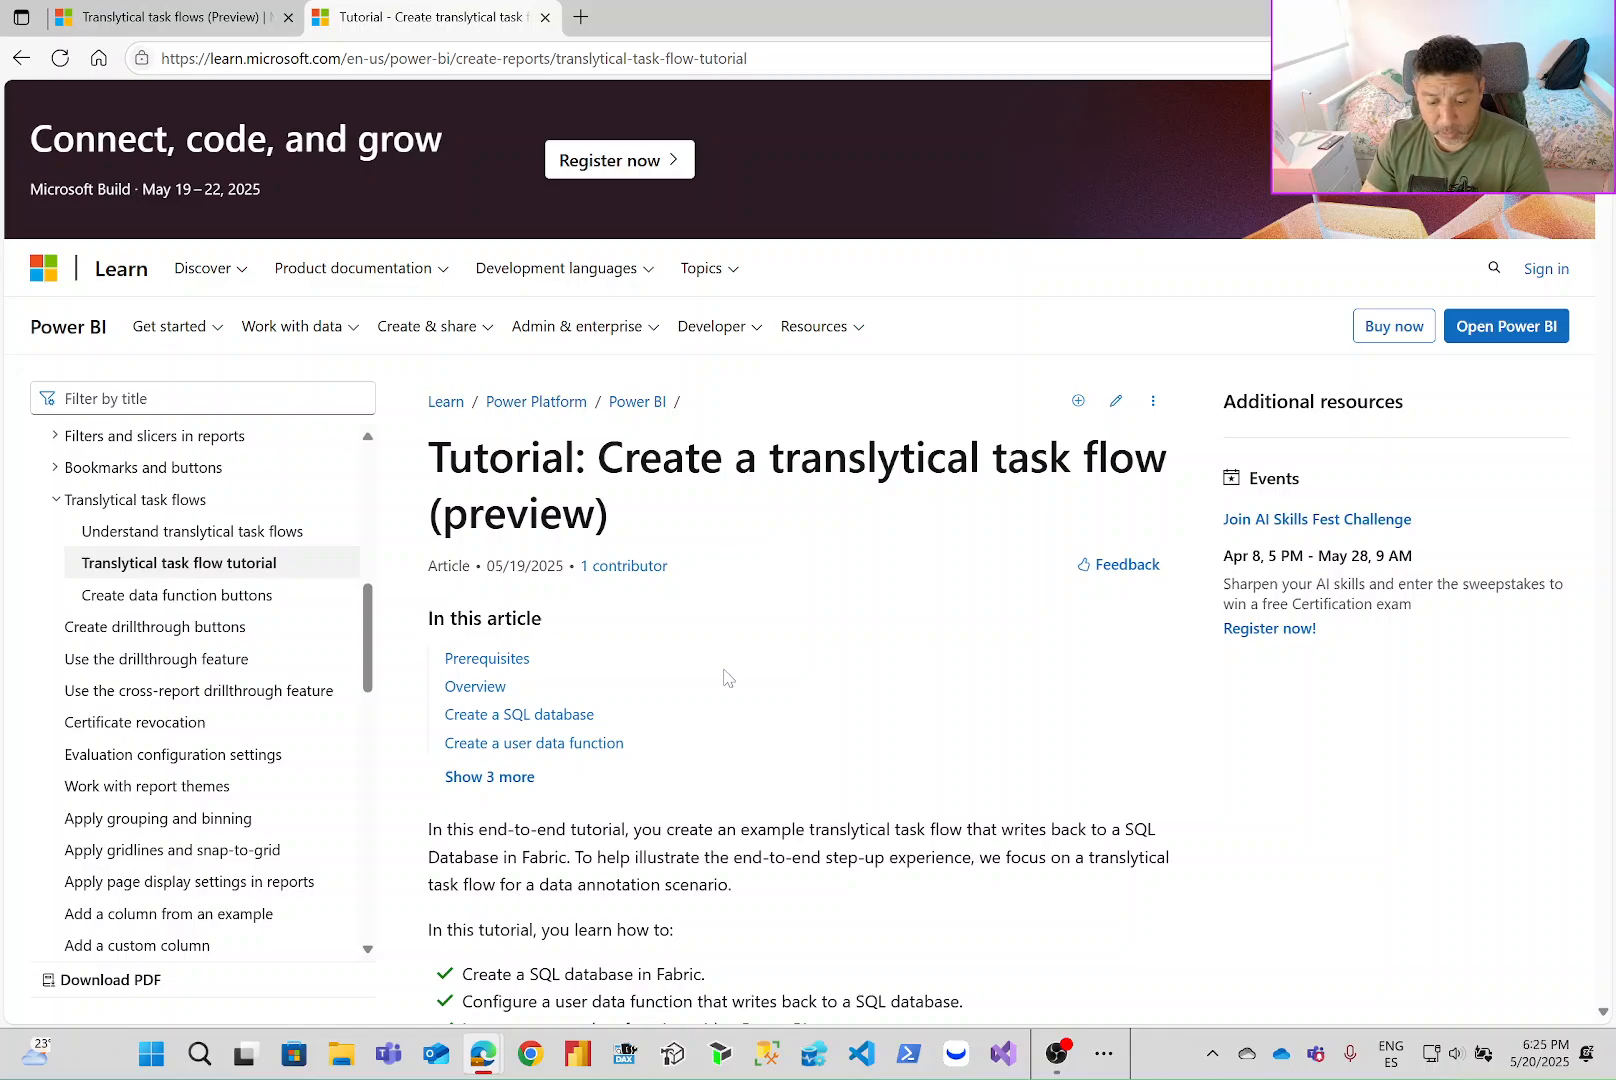
scroll(727, 678, down, 3)
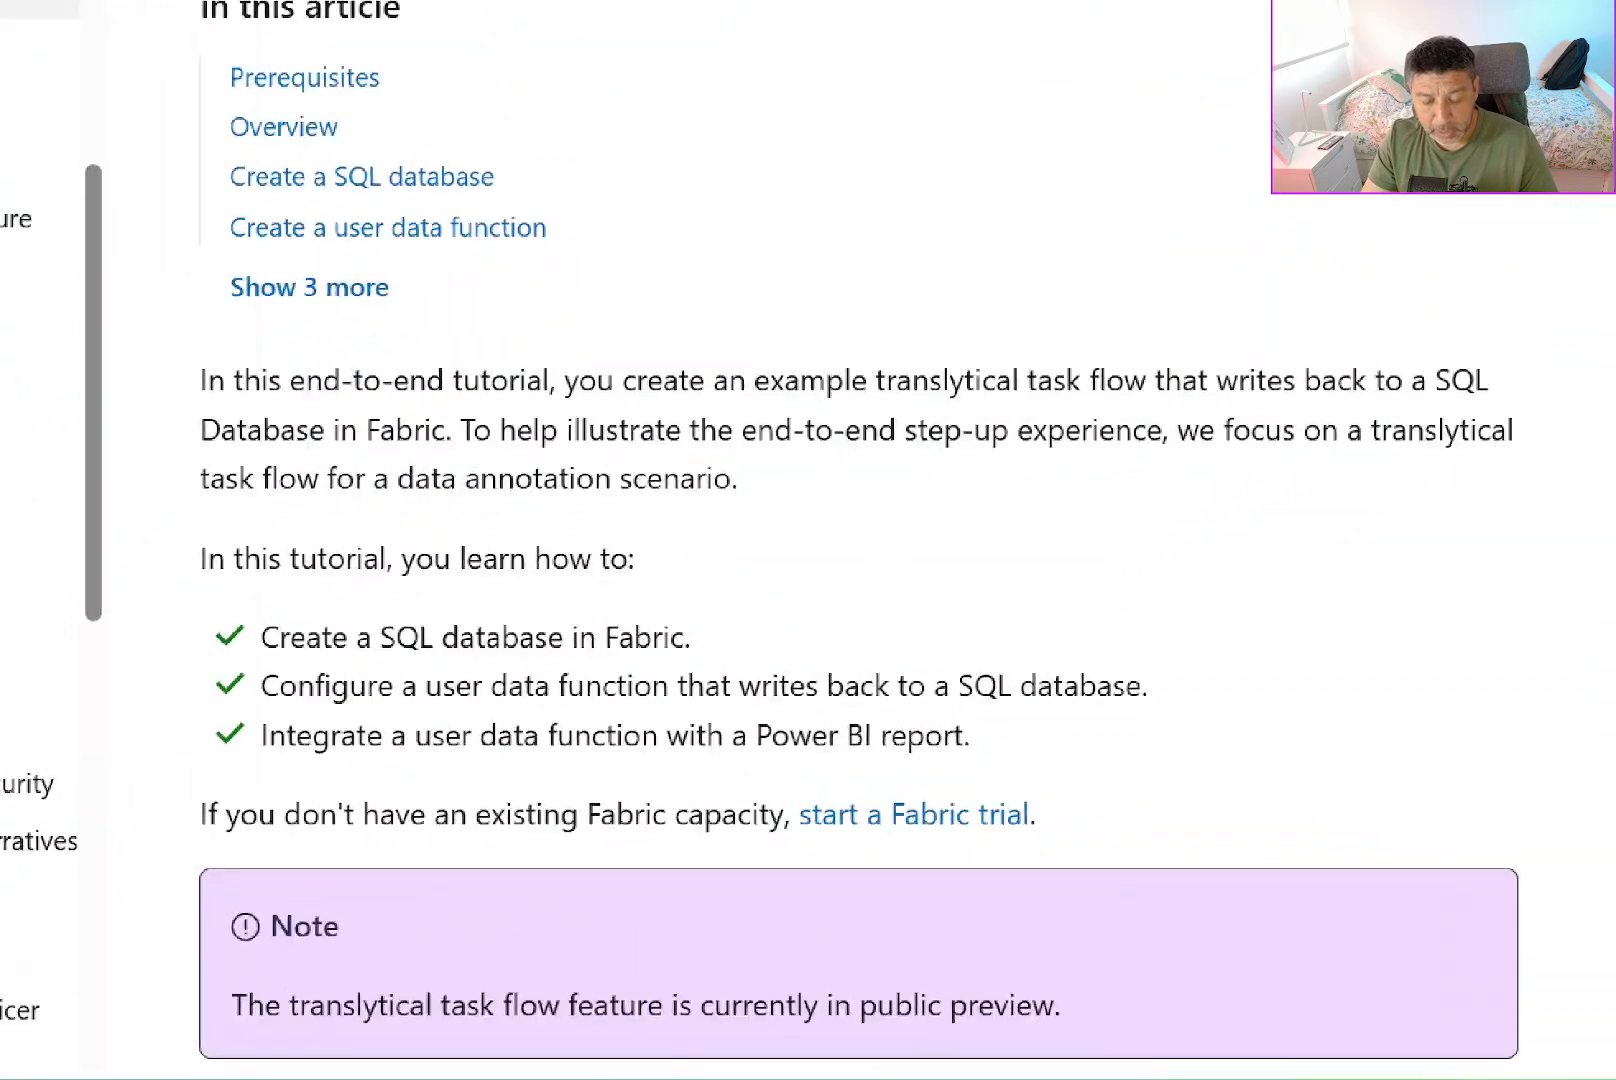
mouse_move(159, 476)
mouse_down()
mouse_move(757, 548)
mouse_move(827, 533)
mouse_up()
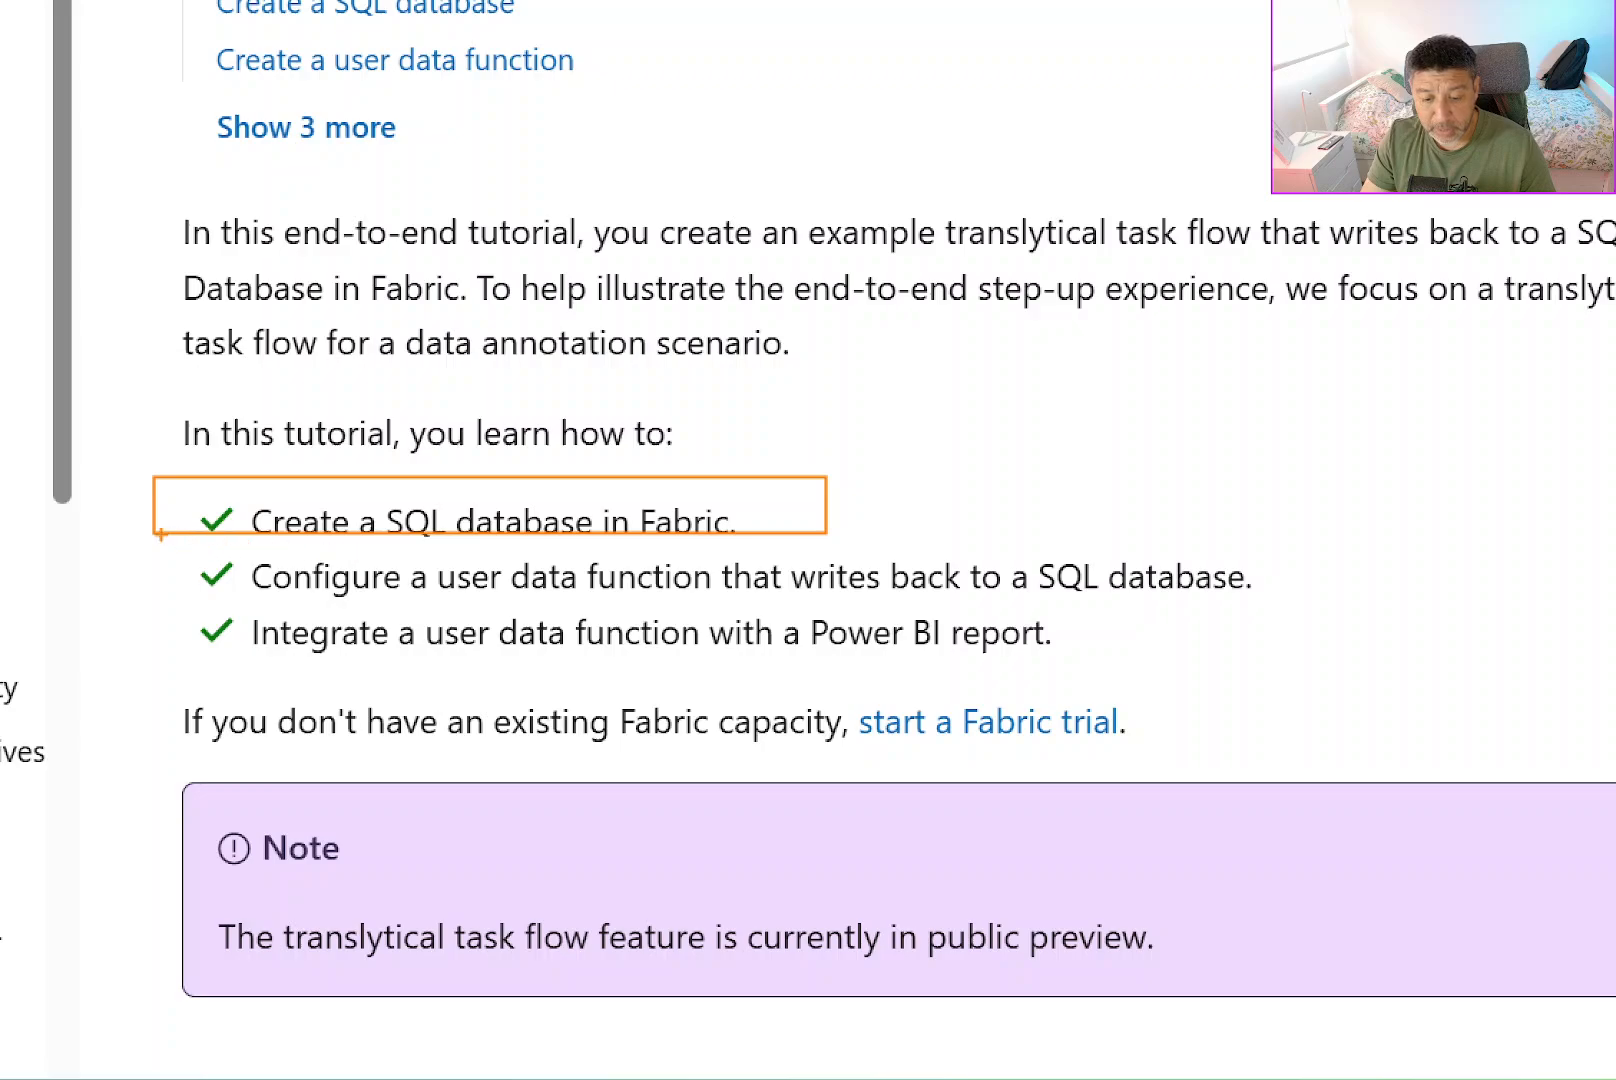
mouse_move(160, 534)
mouse_down()
mouse_move(790, 590)
mouse_move(1347, 610)
mouse_up()
mouse_move(433, 545)
mouse_down()
mouse_move(621, 571)
mouse_move(716, 612)
mouse_up()
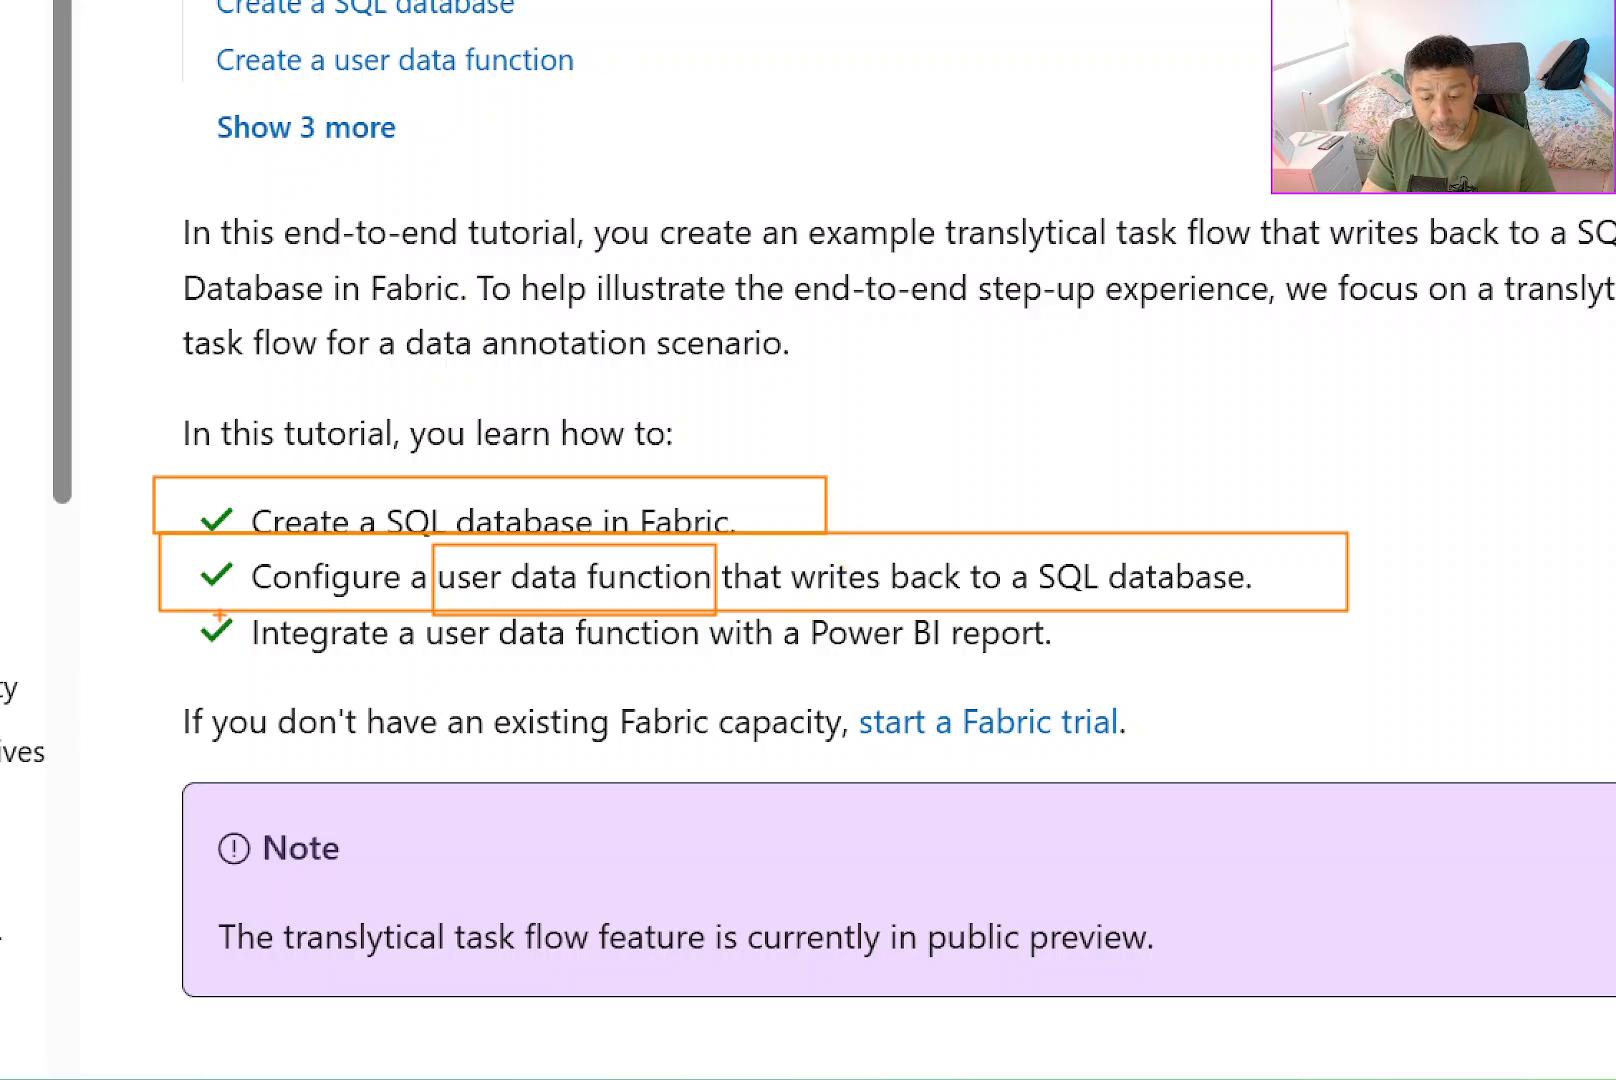
mouse_move(219, 614)
mouse_down()
mouse_move(690, 652)
mouse_move(1101, 651)
mouse_up()
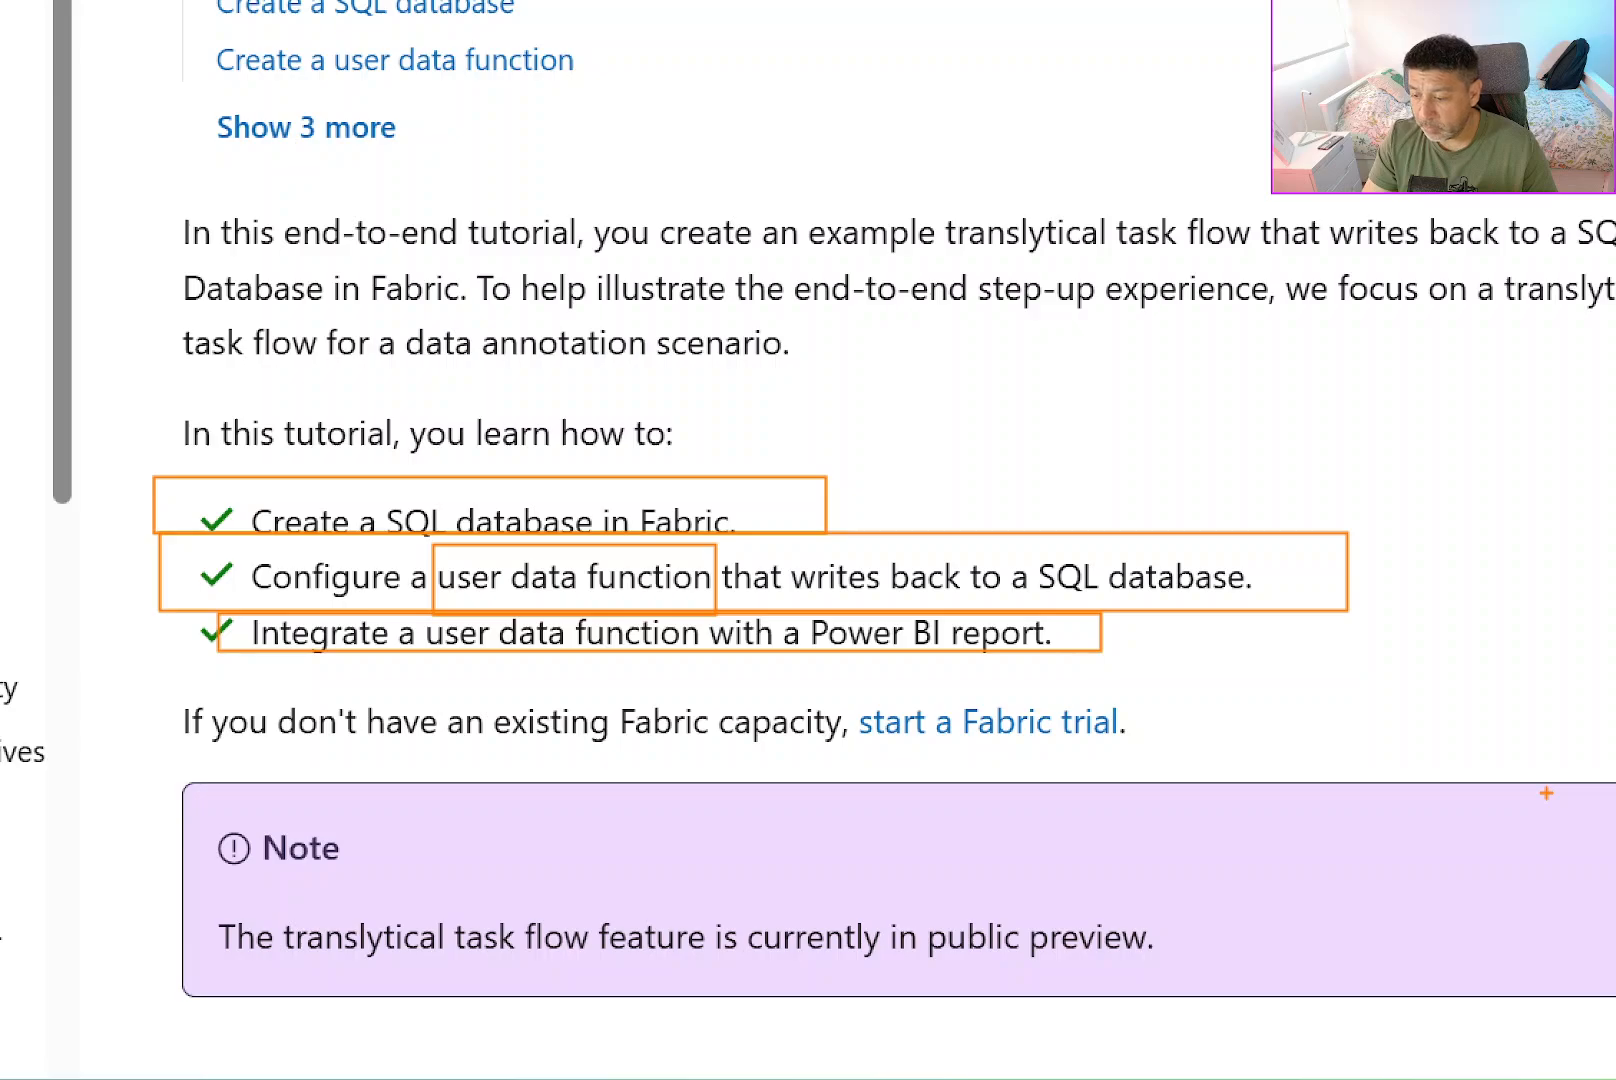
key(Escape)
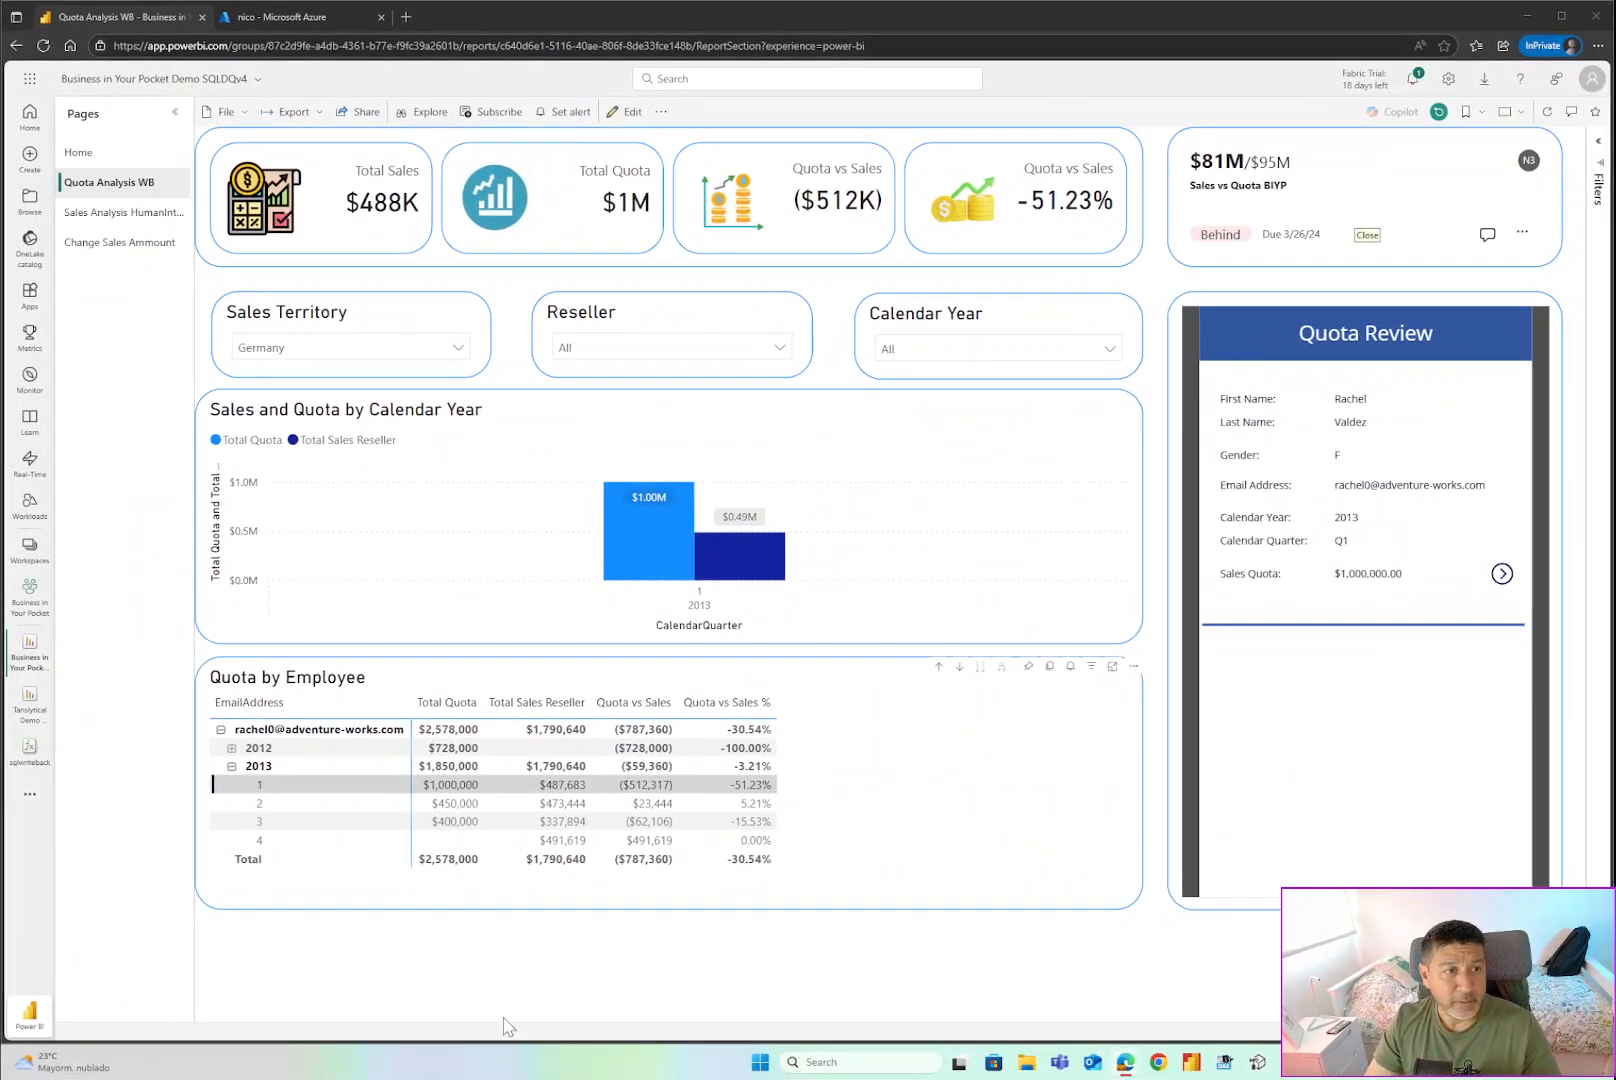
Back in the Power BI report window, start a new workspace with Translytical Demo as both its name and description.
click(22, 564)
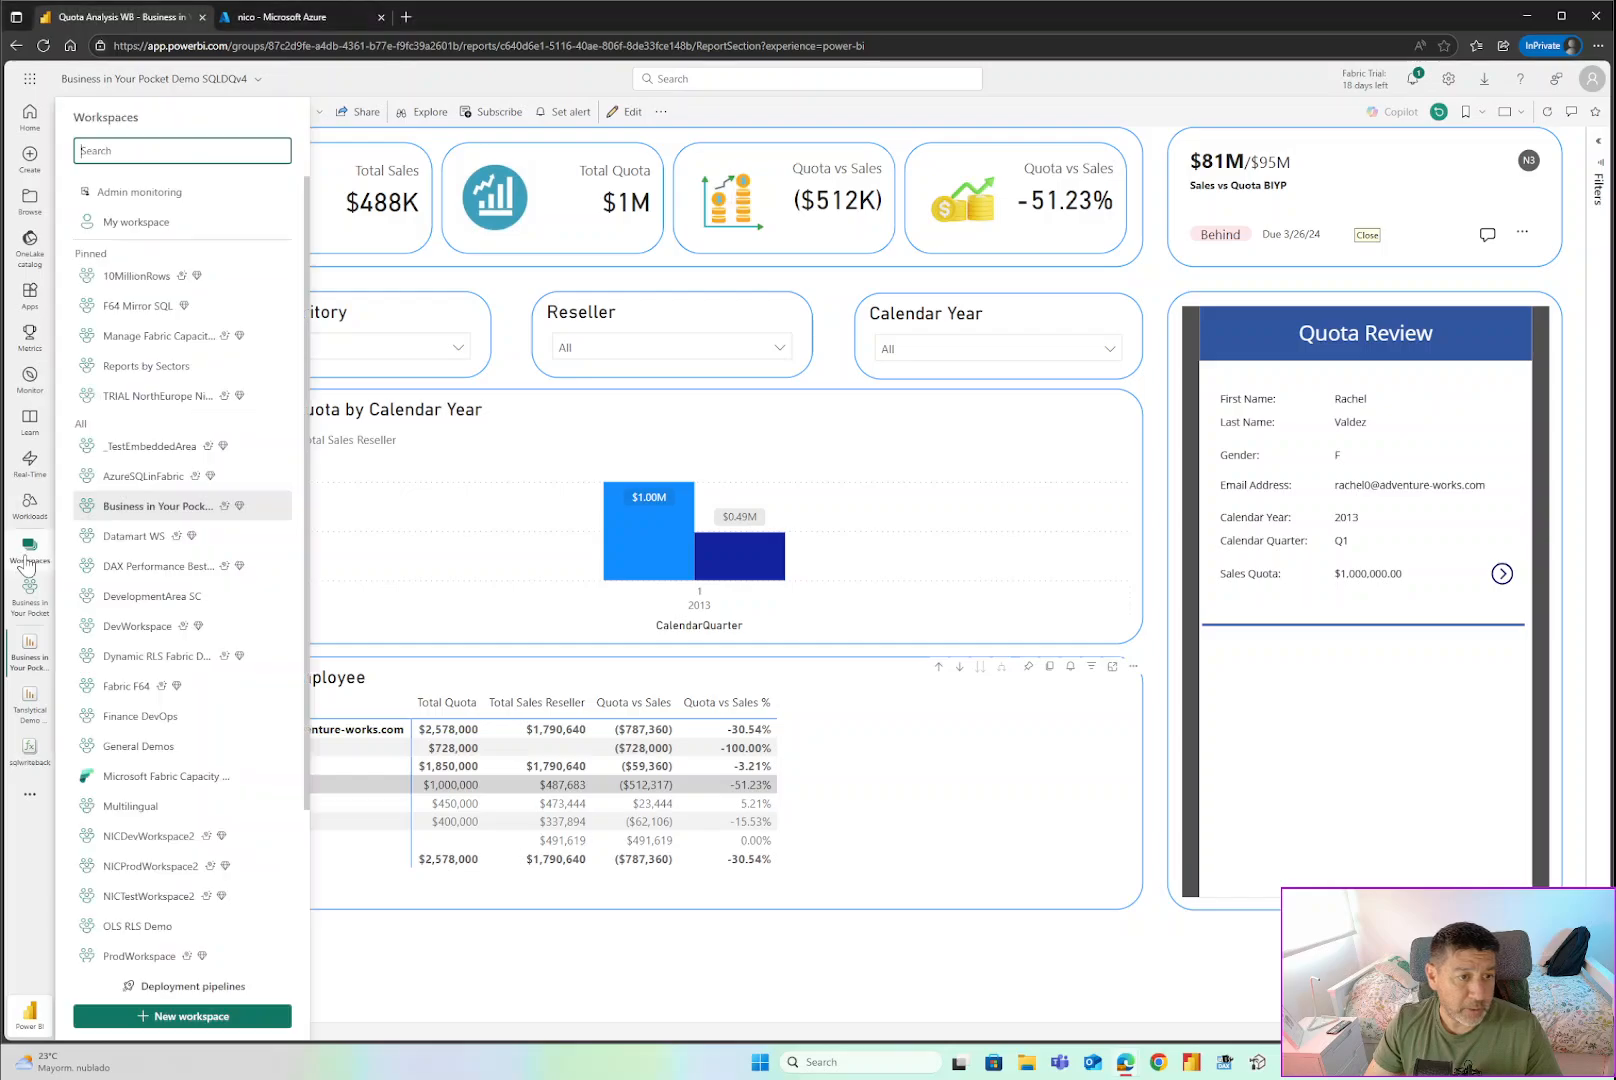
click(181, 1016)
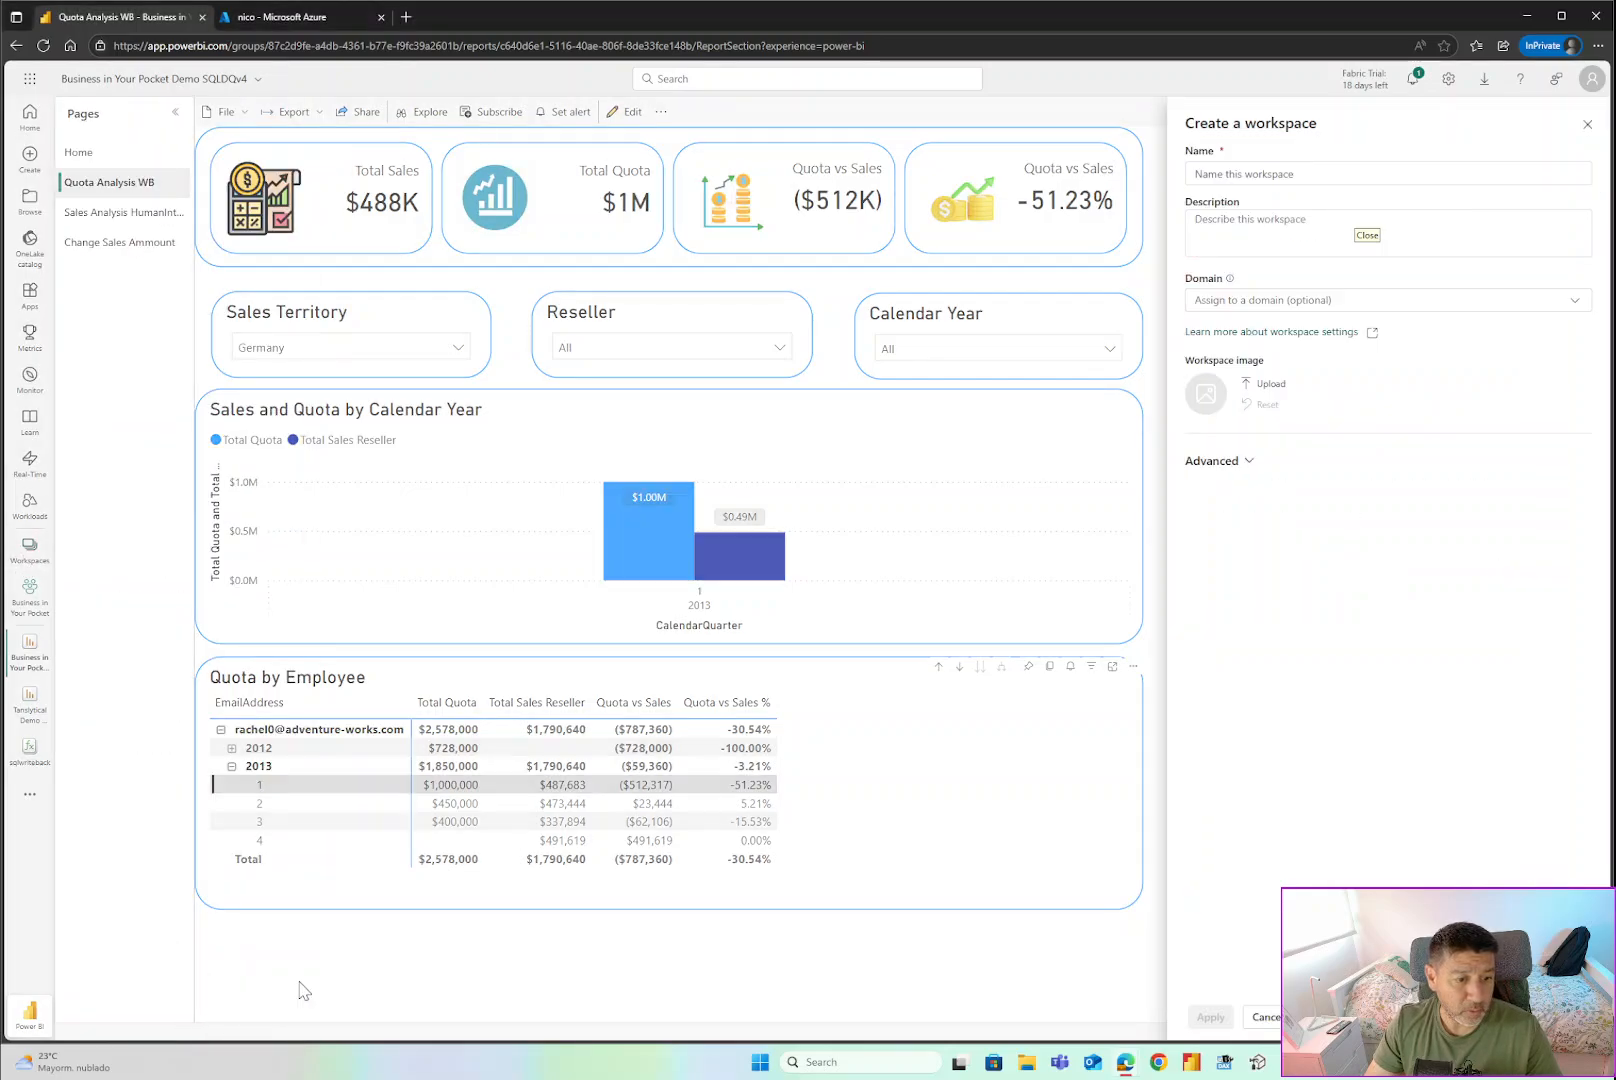
text(Translytical Demo)
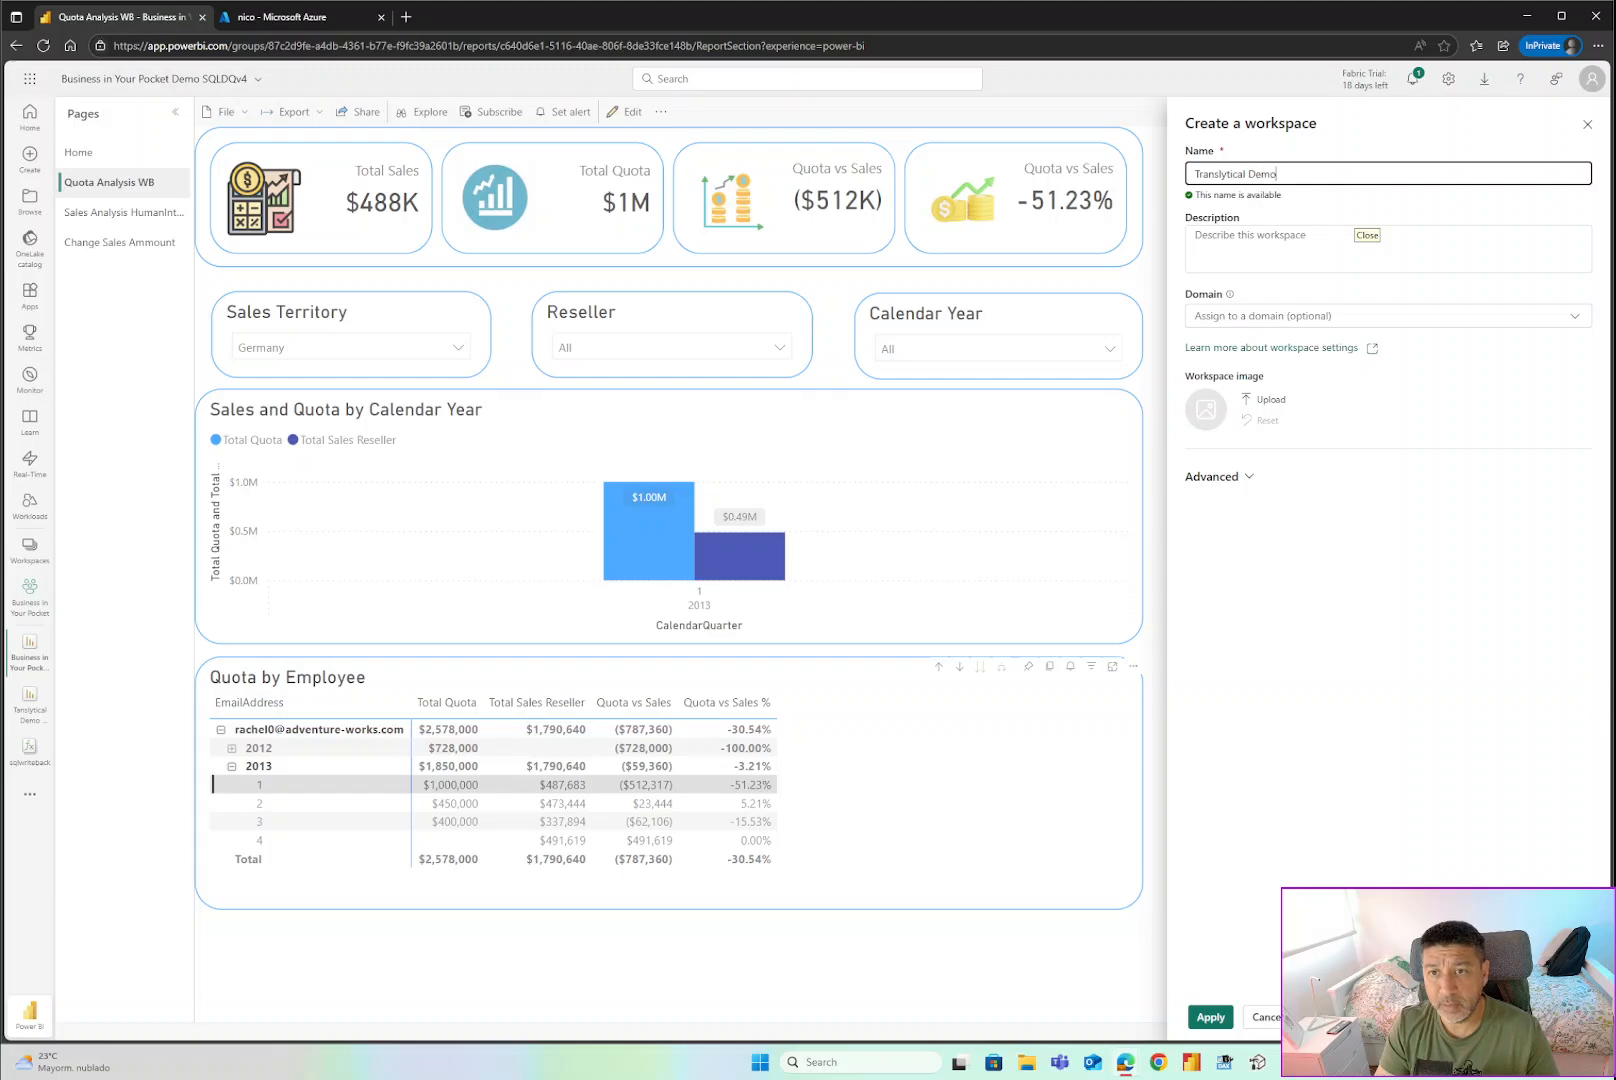
drag(1279, 174, 1071, 146)
key(ctrl+c)
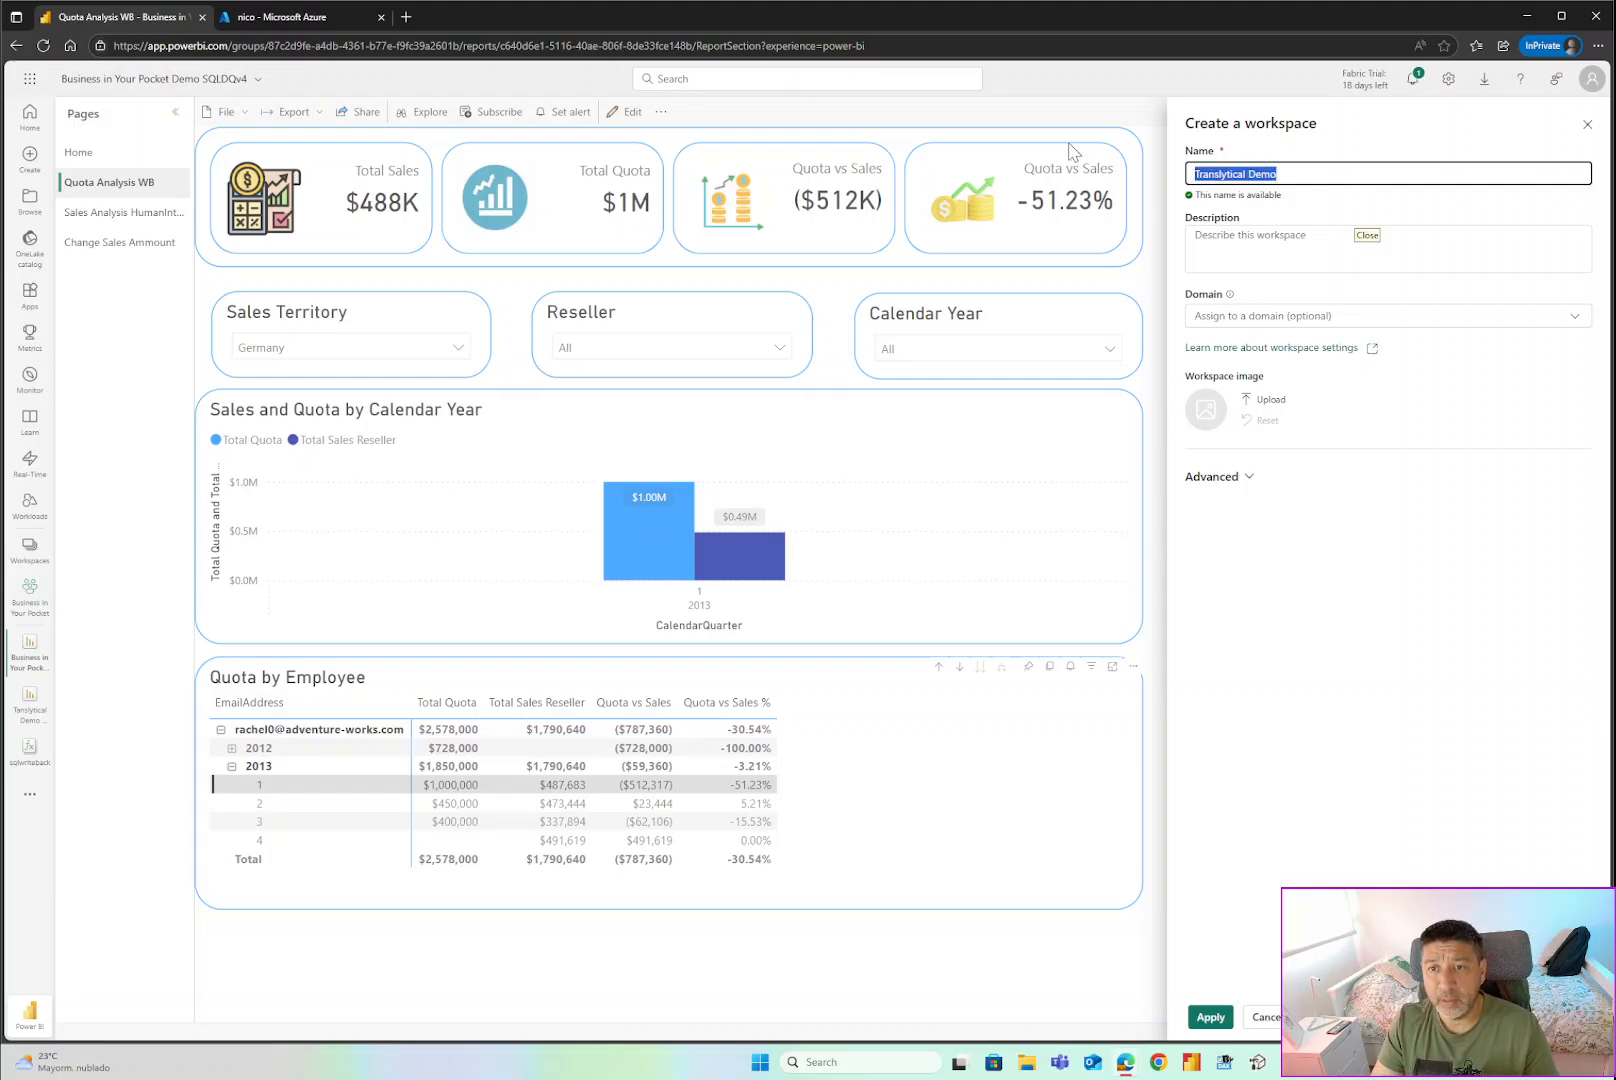
click(1228, 239)
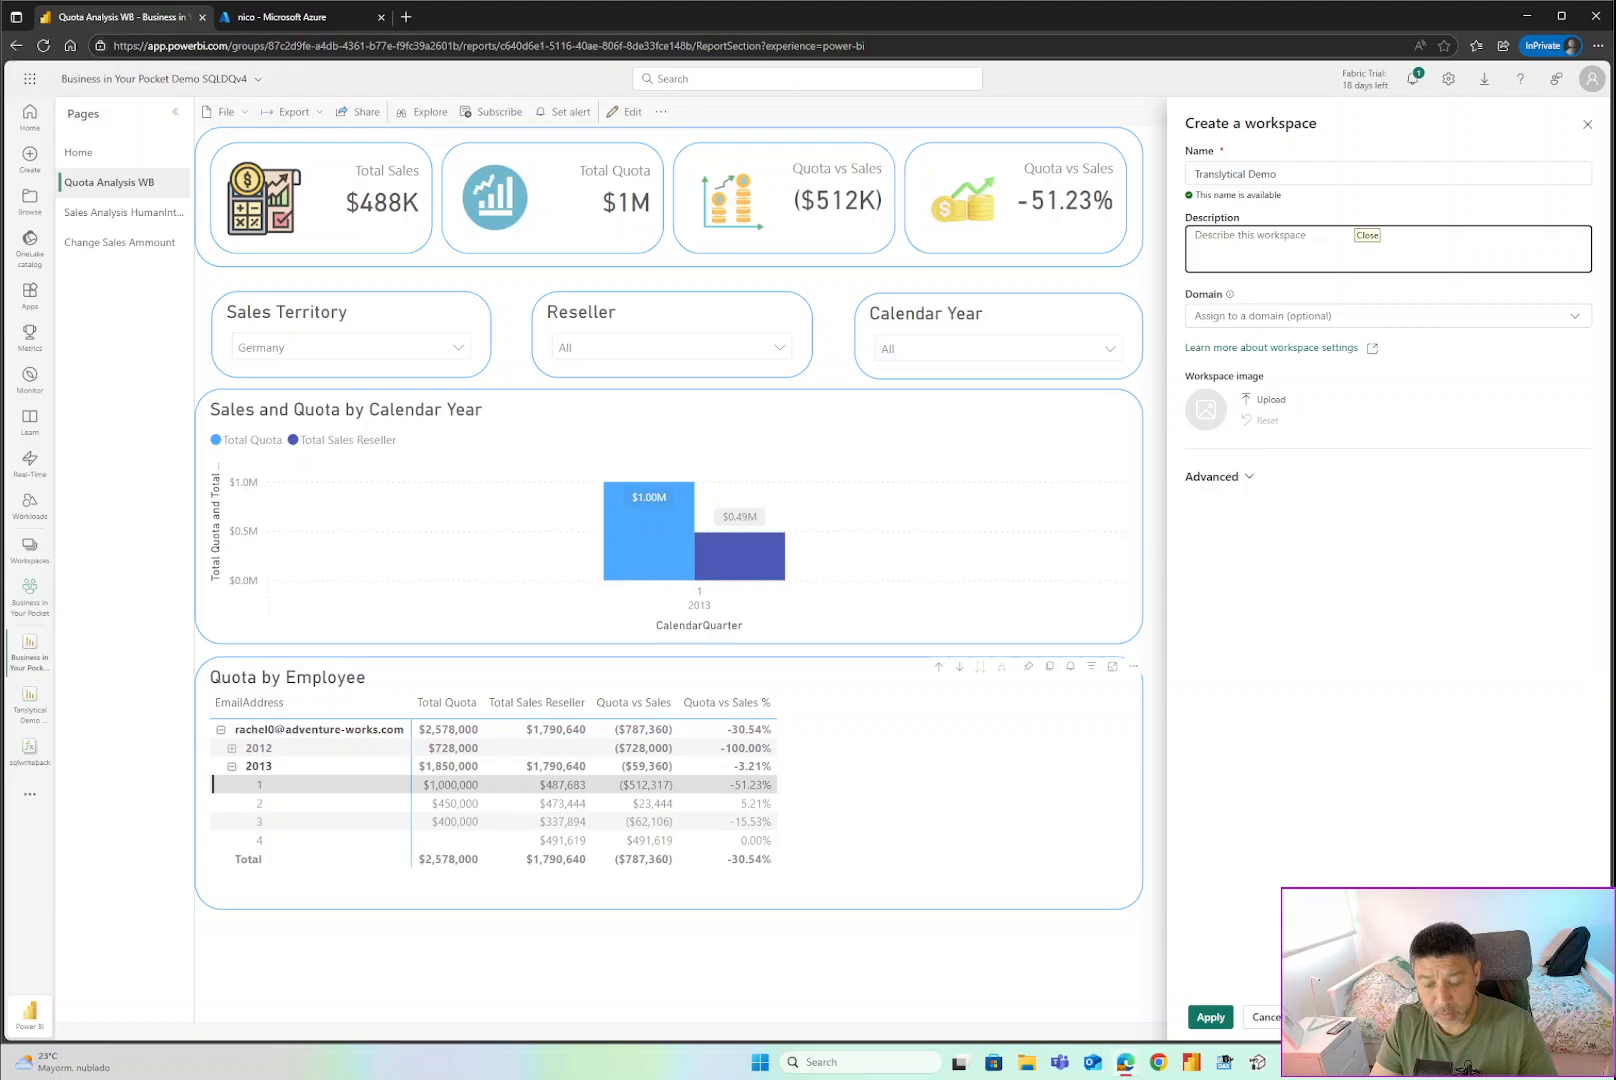
key(ctrl+v)
click(1415, 668)
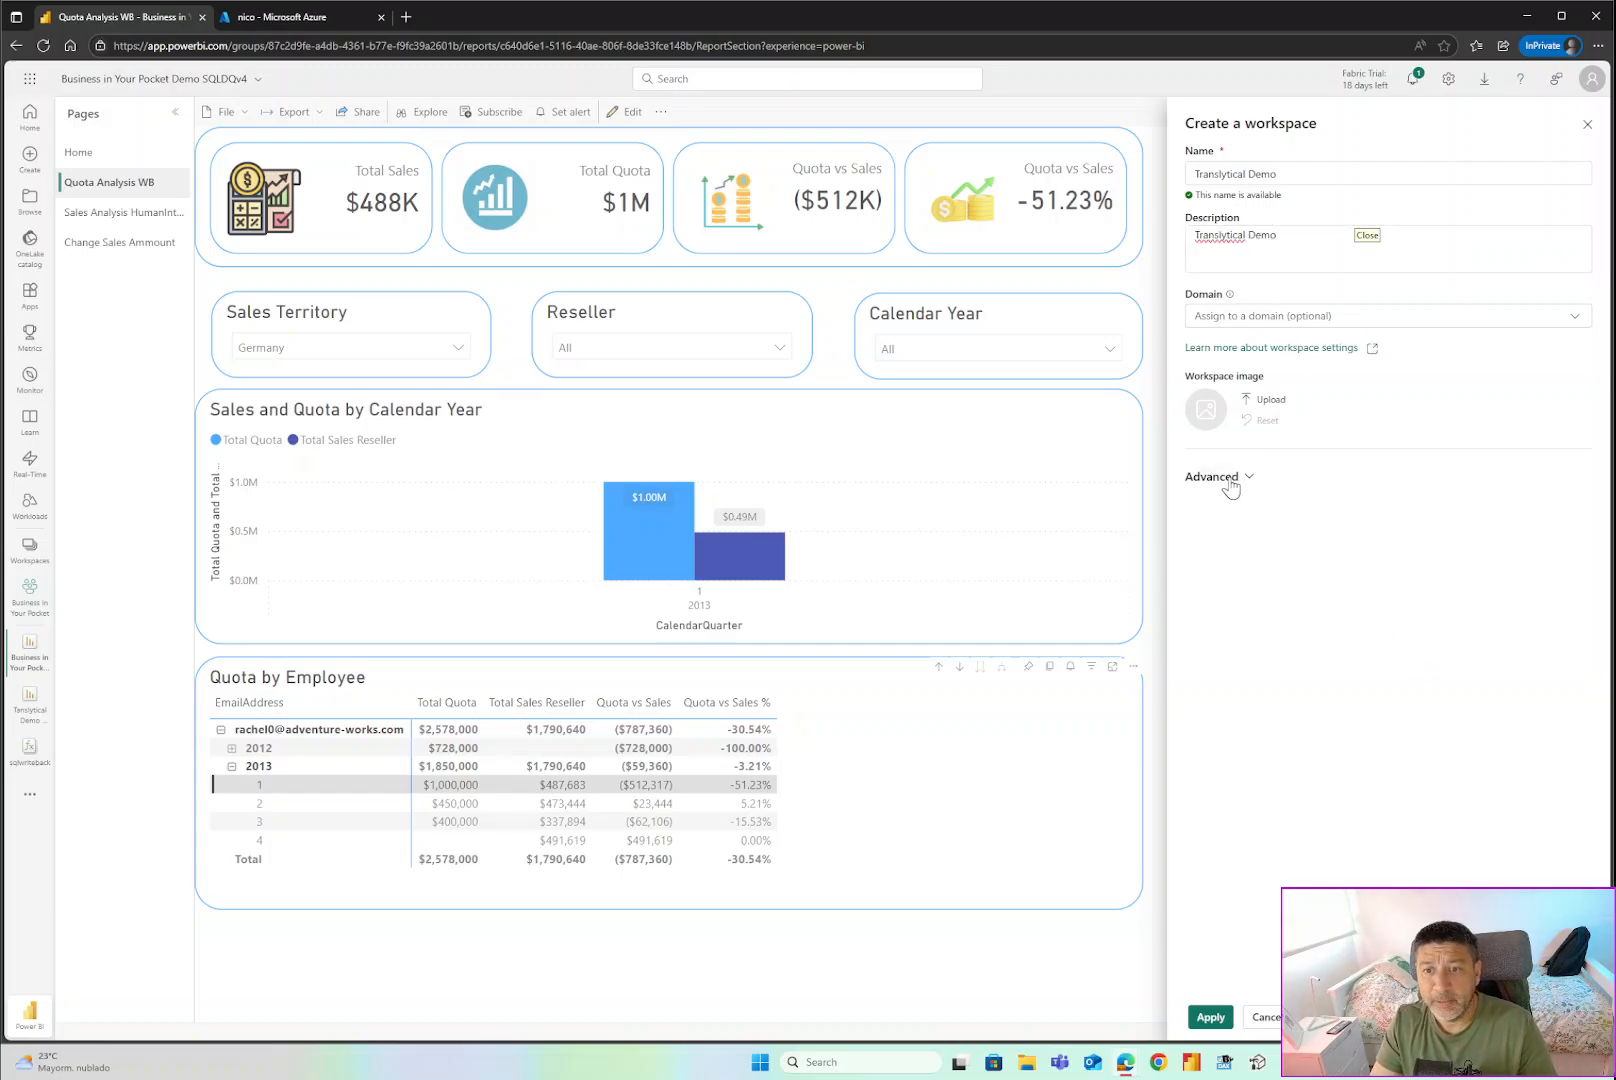
Create the Translytical Demo workspace with the Trial license mode kept in its advanced settings.
click(1229, 481)
scroll(1255, 676, down, 1)
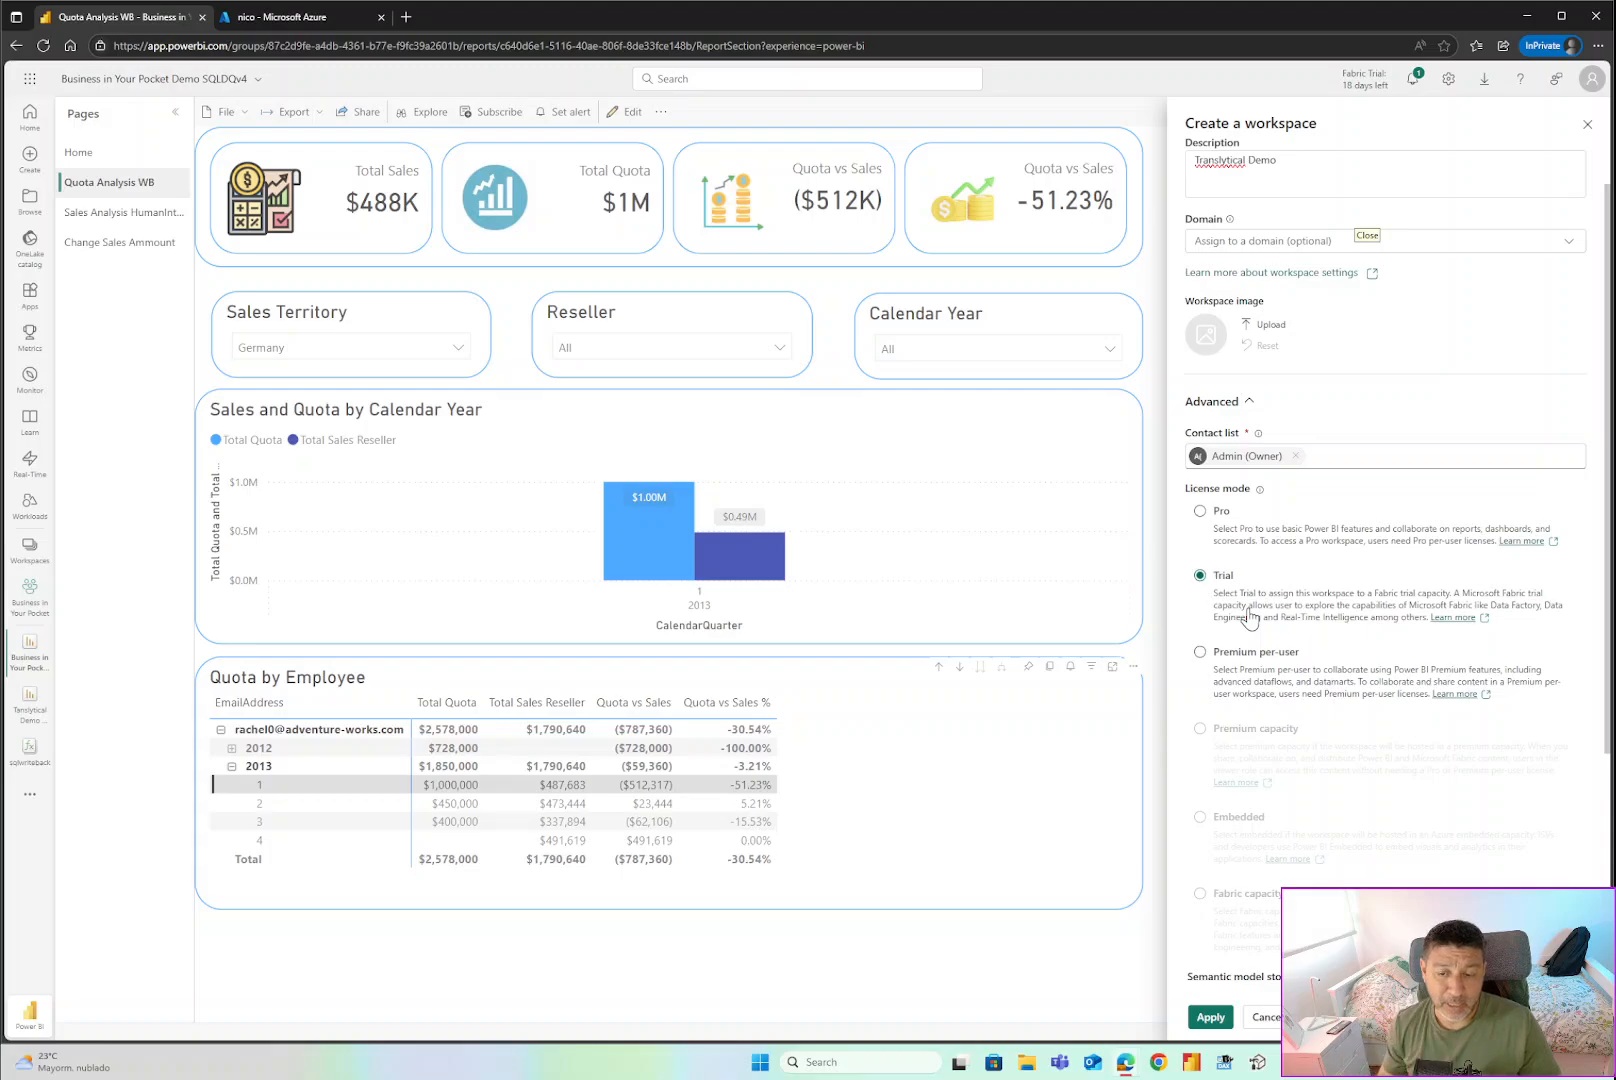
click(1200, 1016)
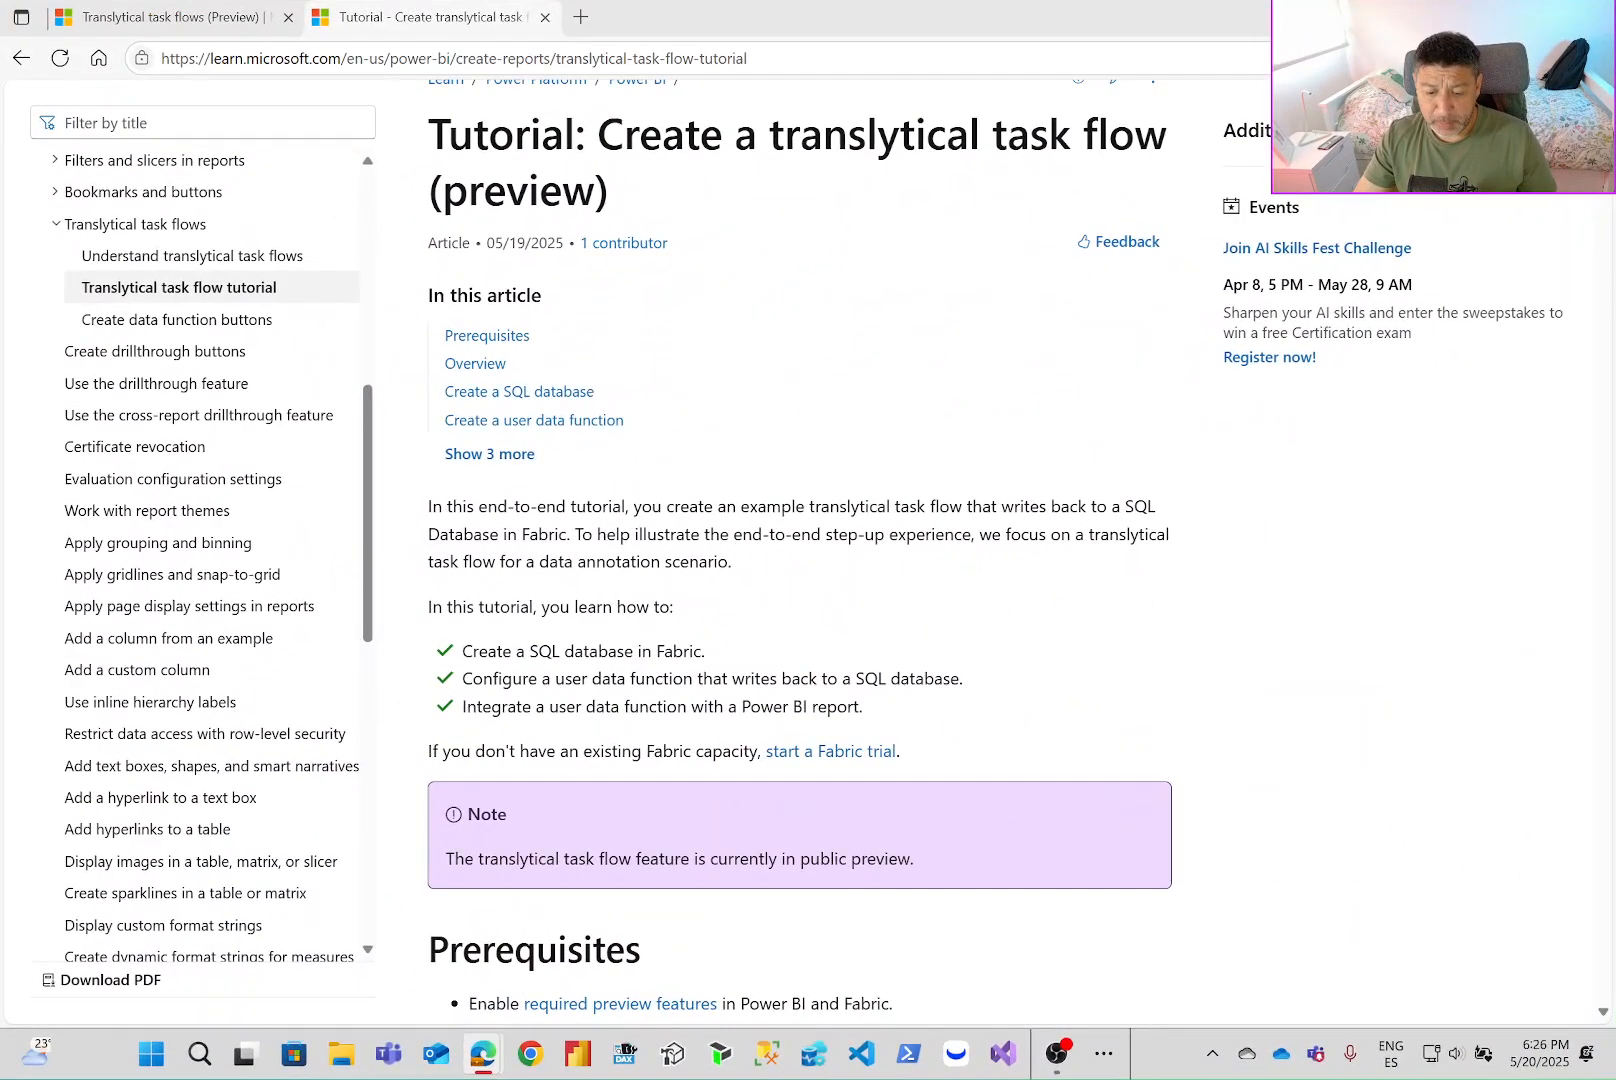
Switch to the Microsoft Learn tutorial and read its prerequisites on enabling preview features in Power BI and Fabric.
scroll(286, 572, down, 5)
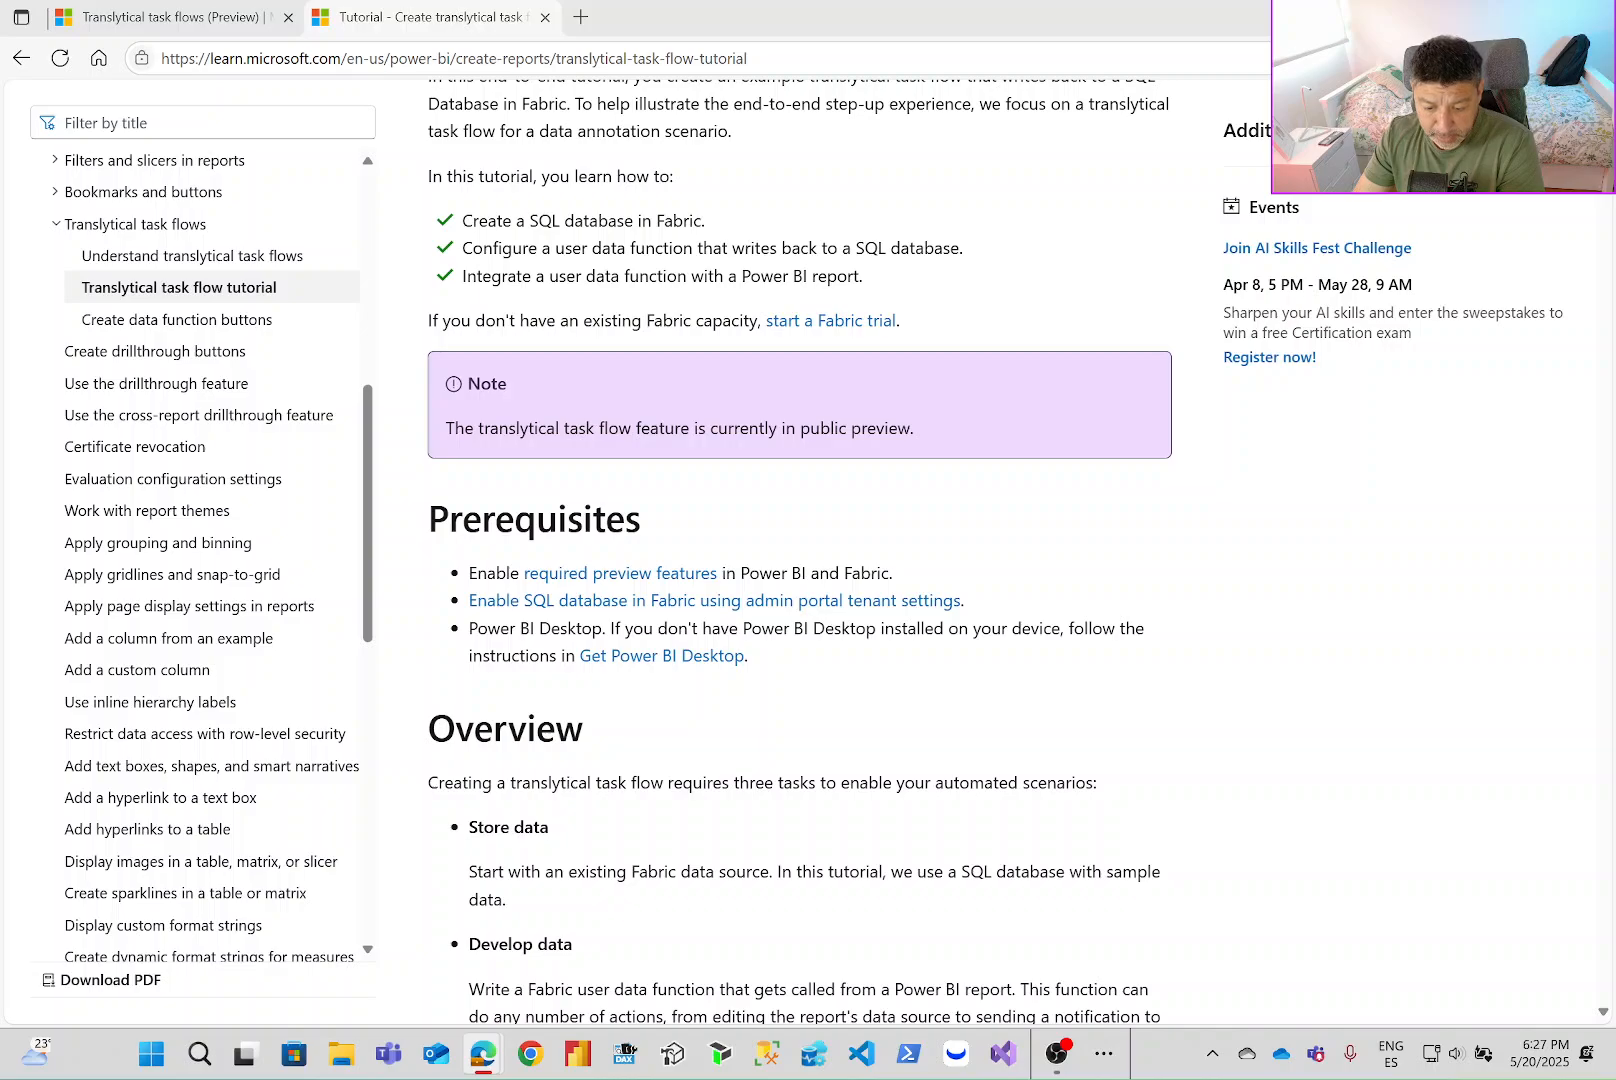
drag(759, 574, 909, 577)
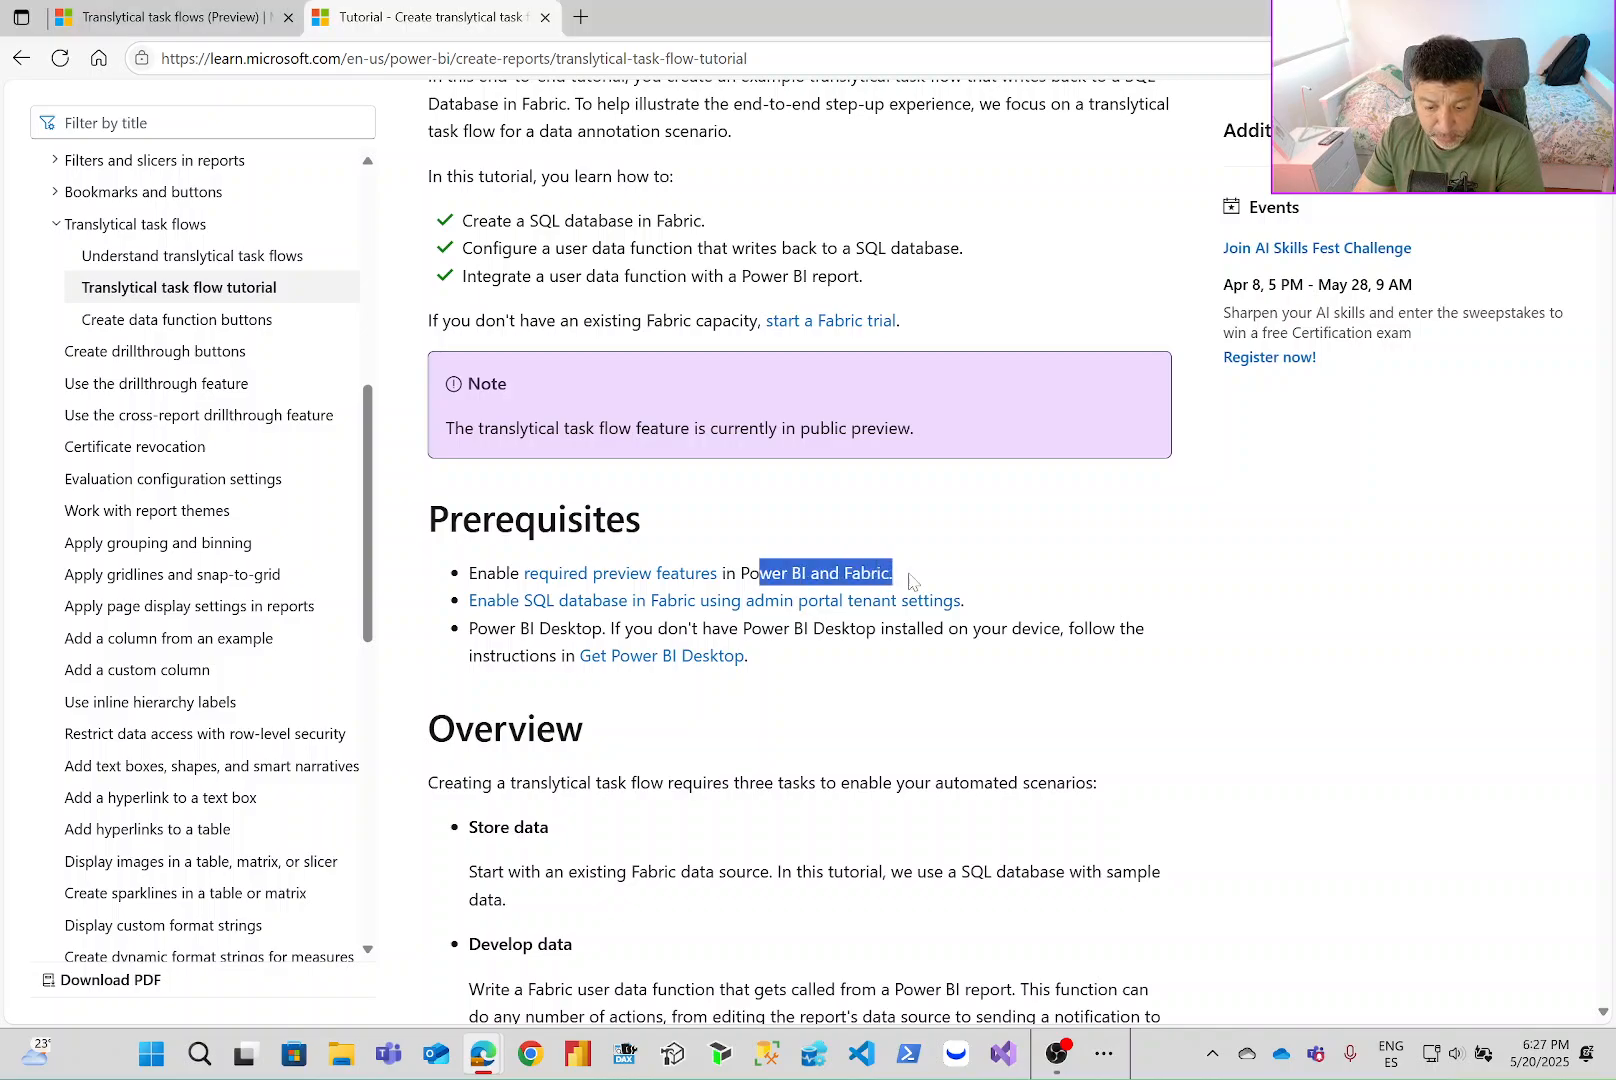
click(973, 576)
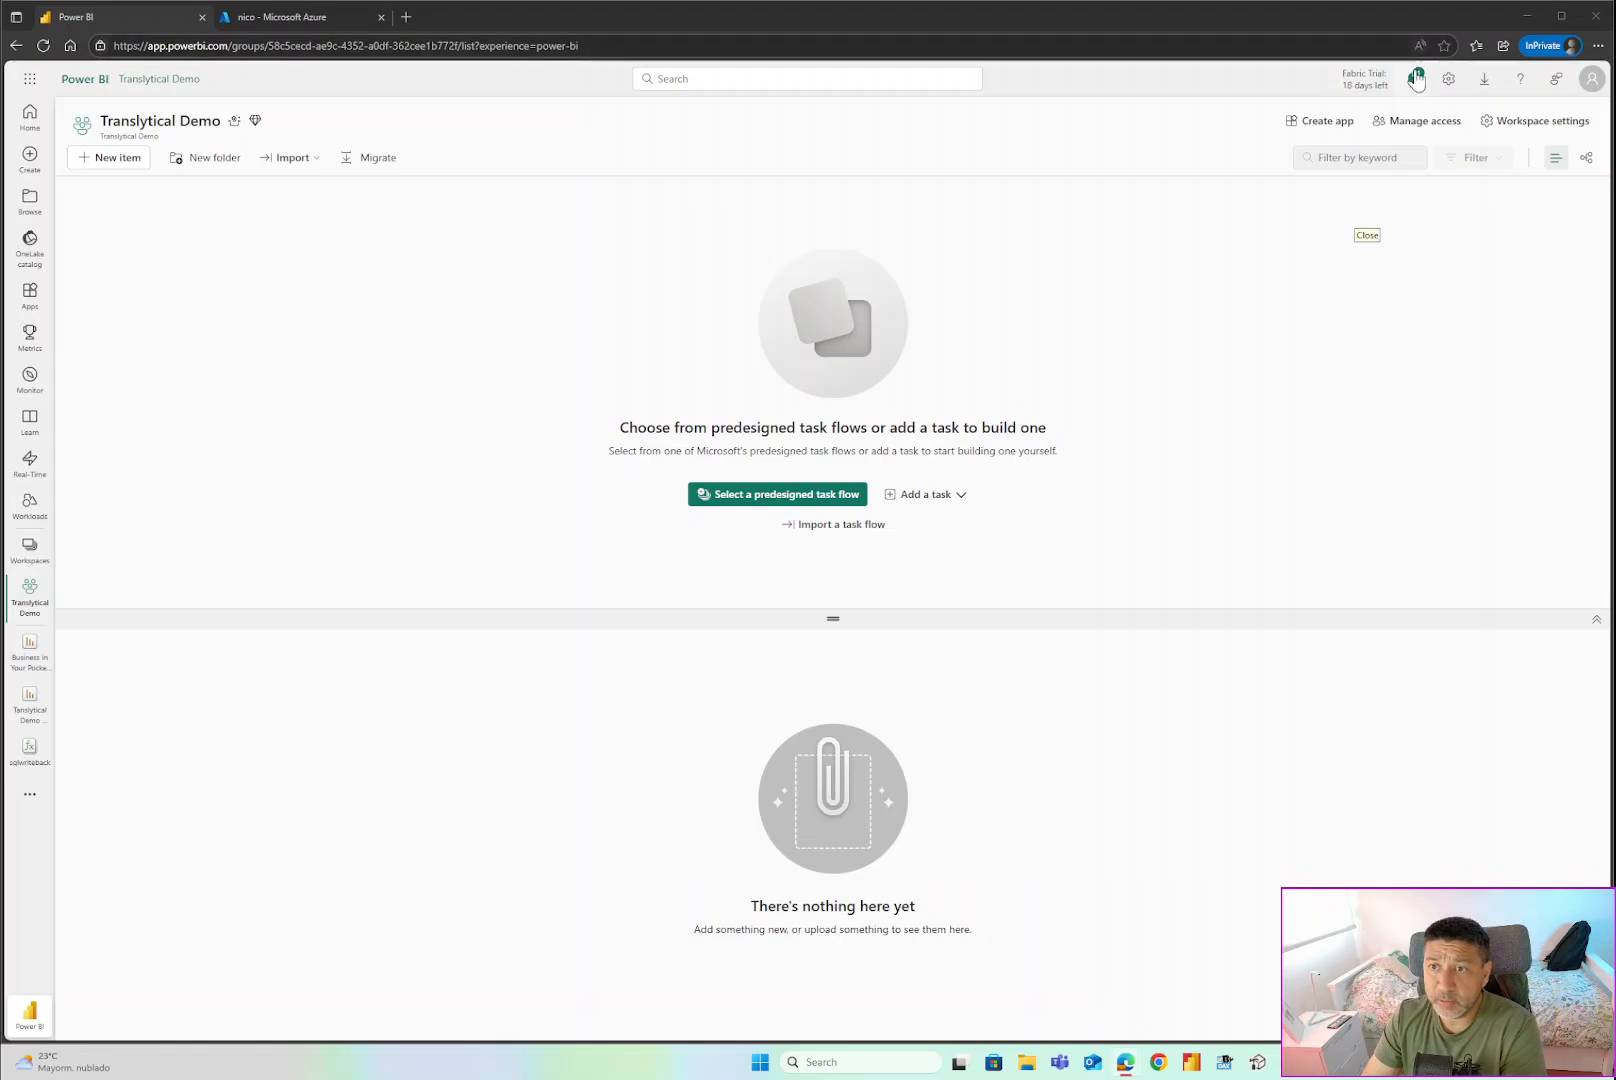
Back in the workspace window, go to the Admin portal's tenant settings and check the User data functions and SQL database preview settings.
click(1448, 80)
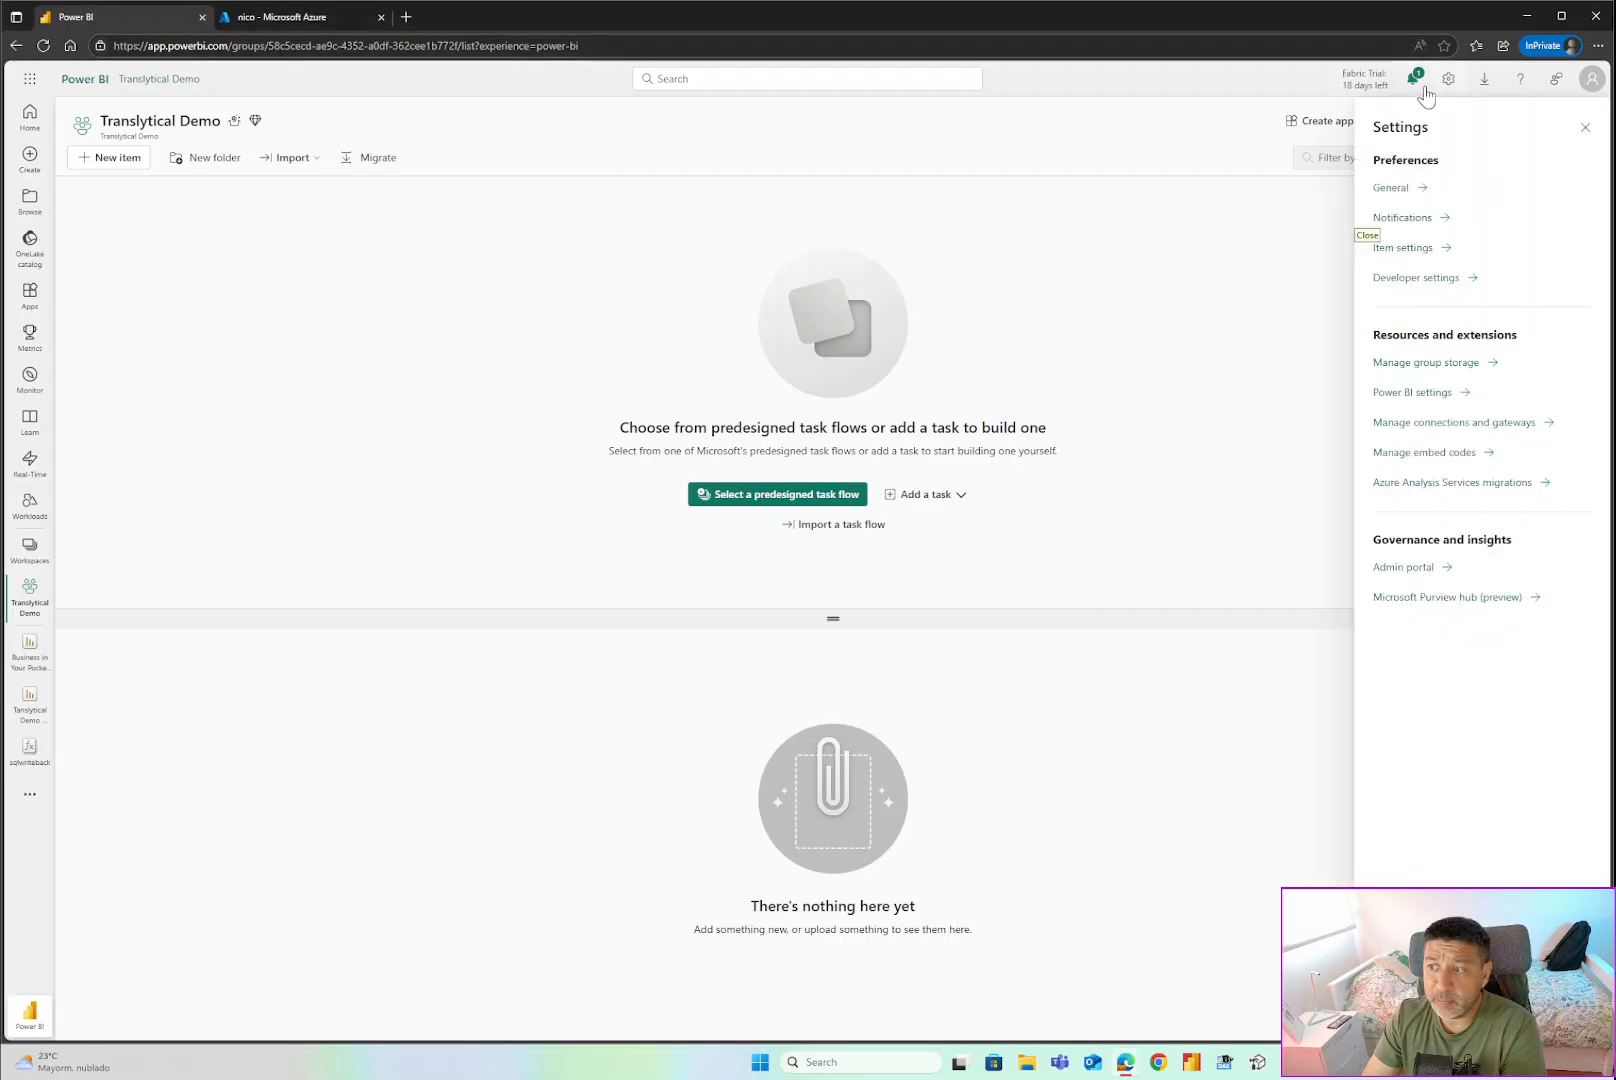
click(1402, 567)
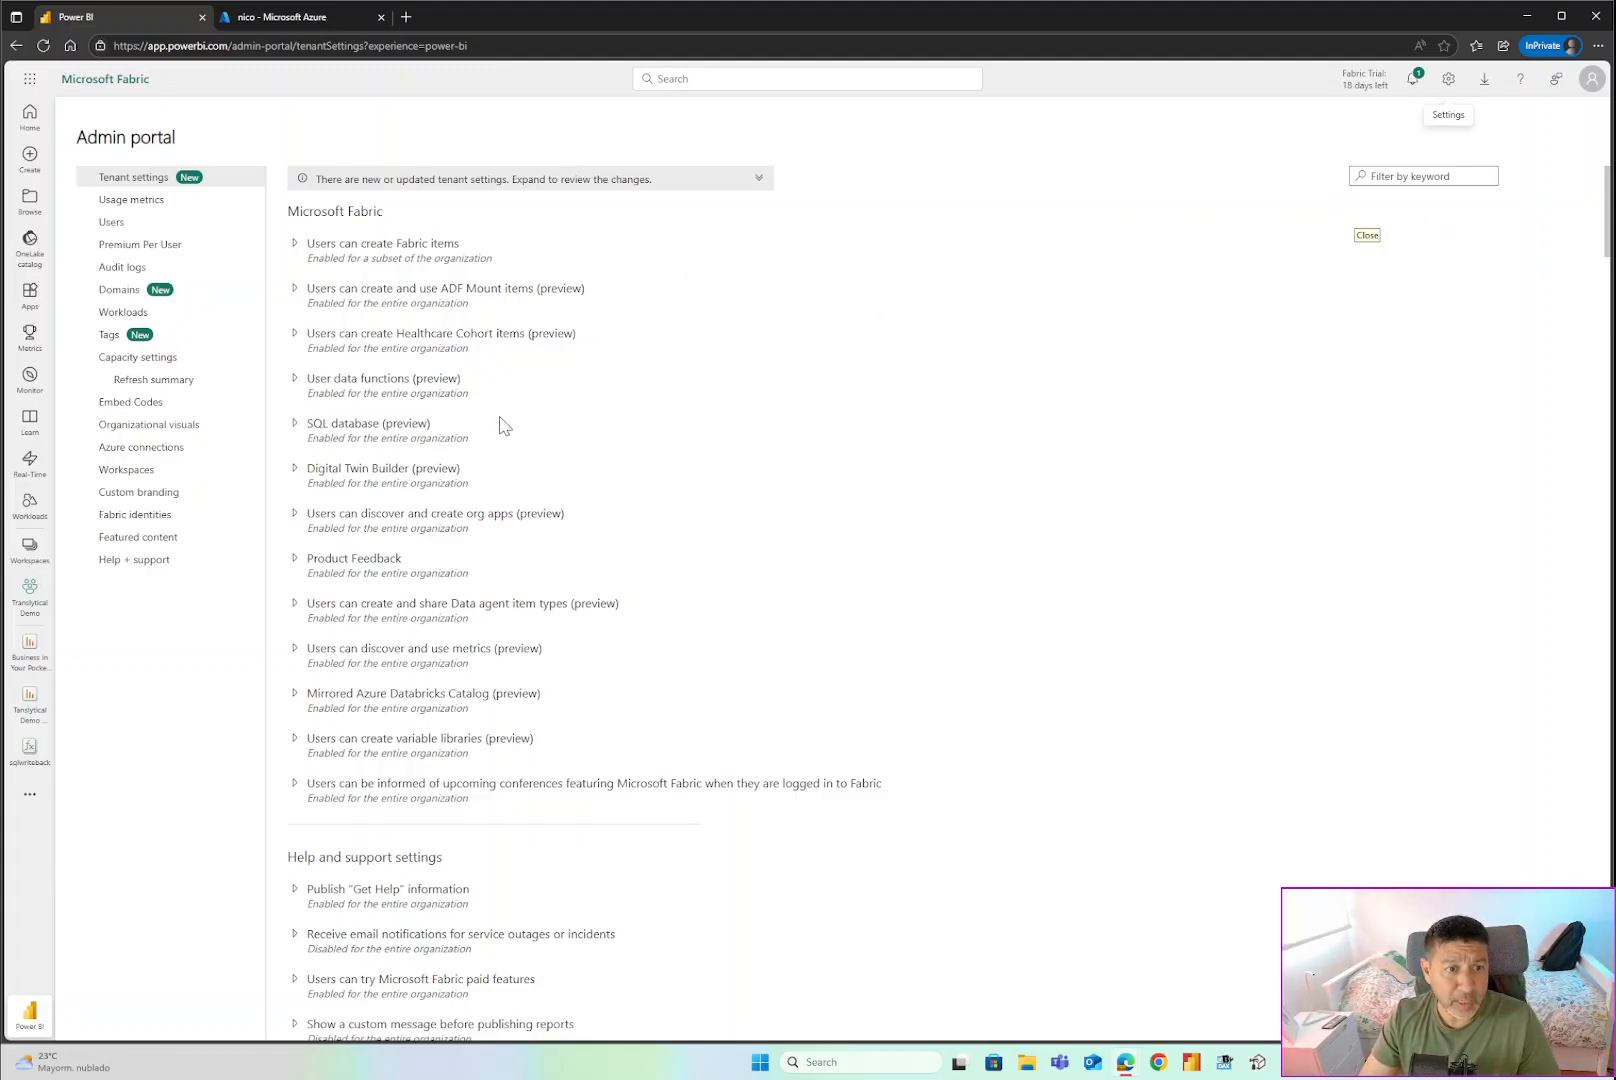
drag(101, 401, 520, 491)
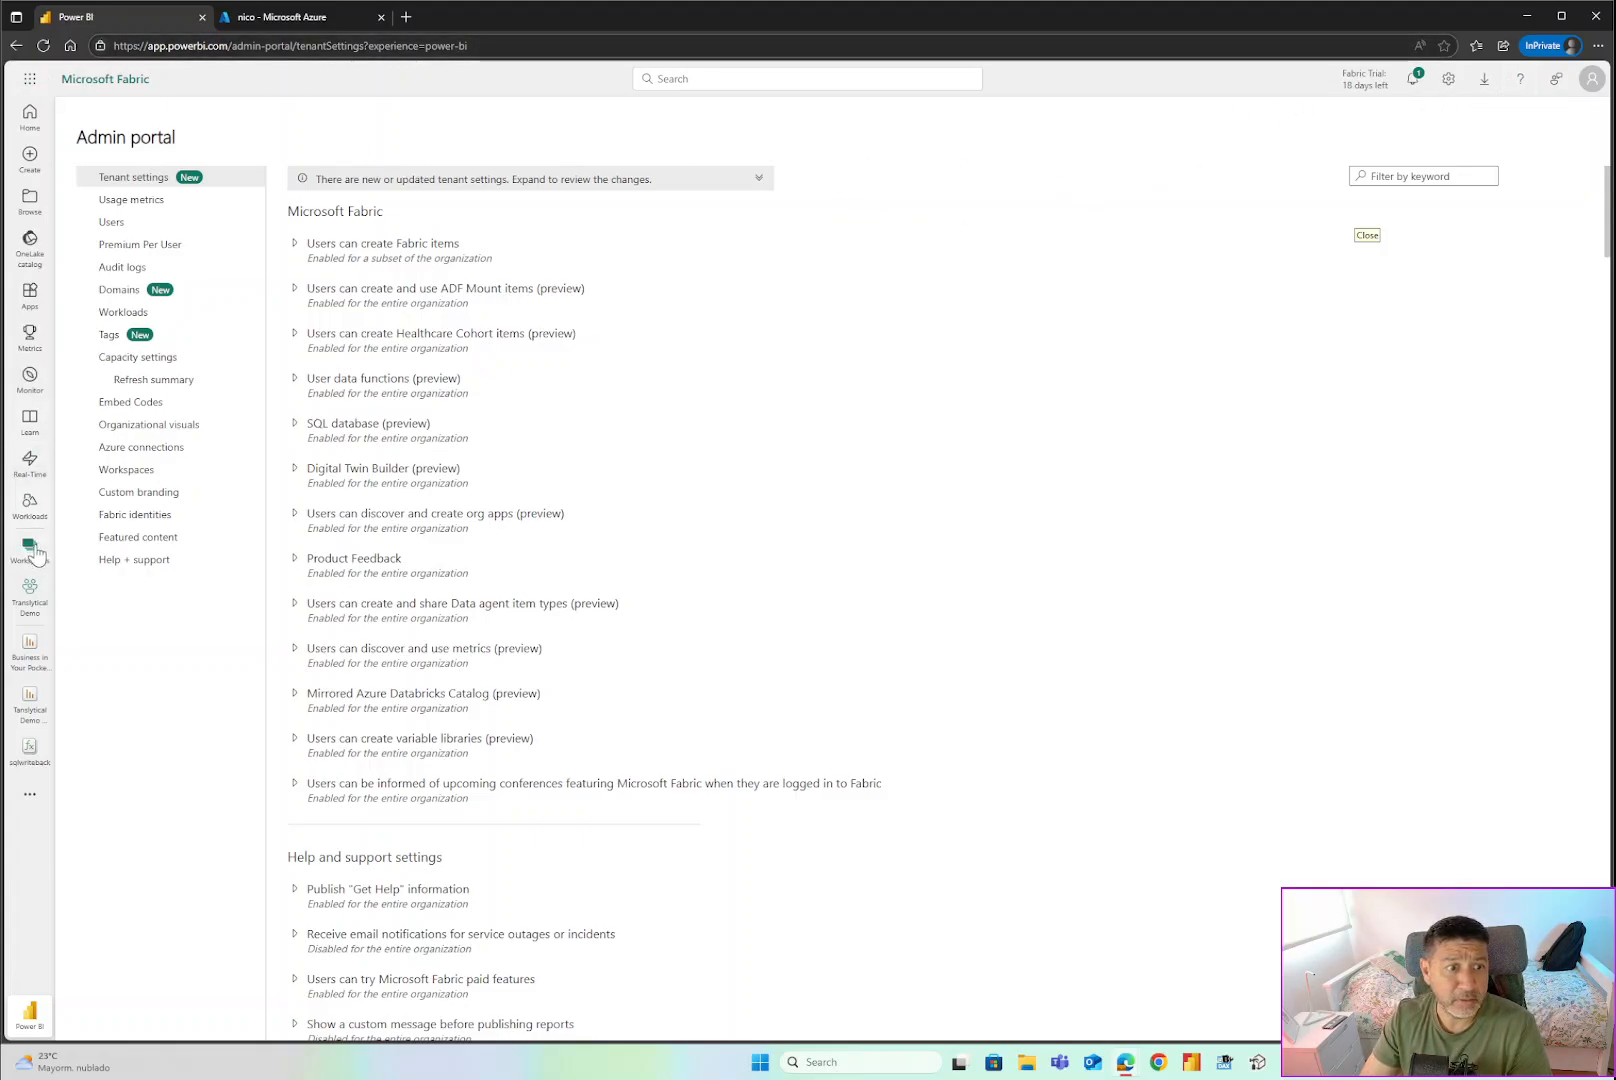
Return to the Translytical Demo workspace and close the Translytical Demo Report and sqlwriteback items still open in the navigation.
click(28, 605)
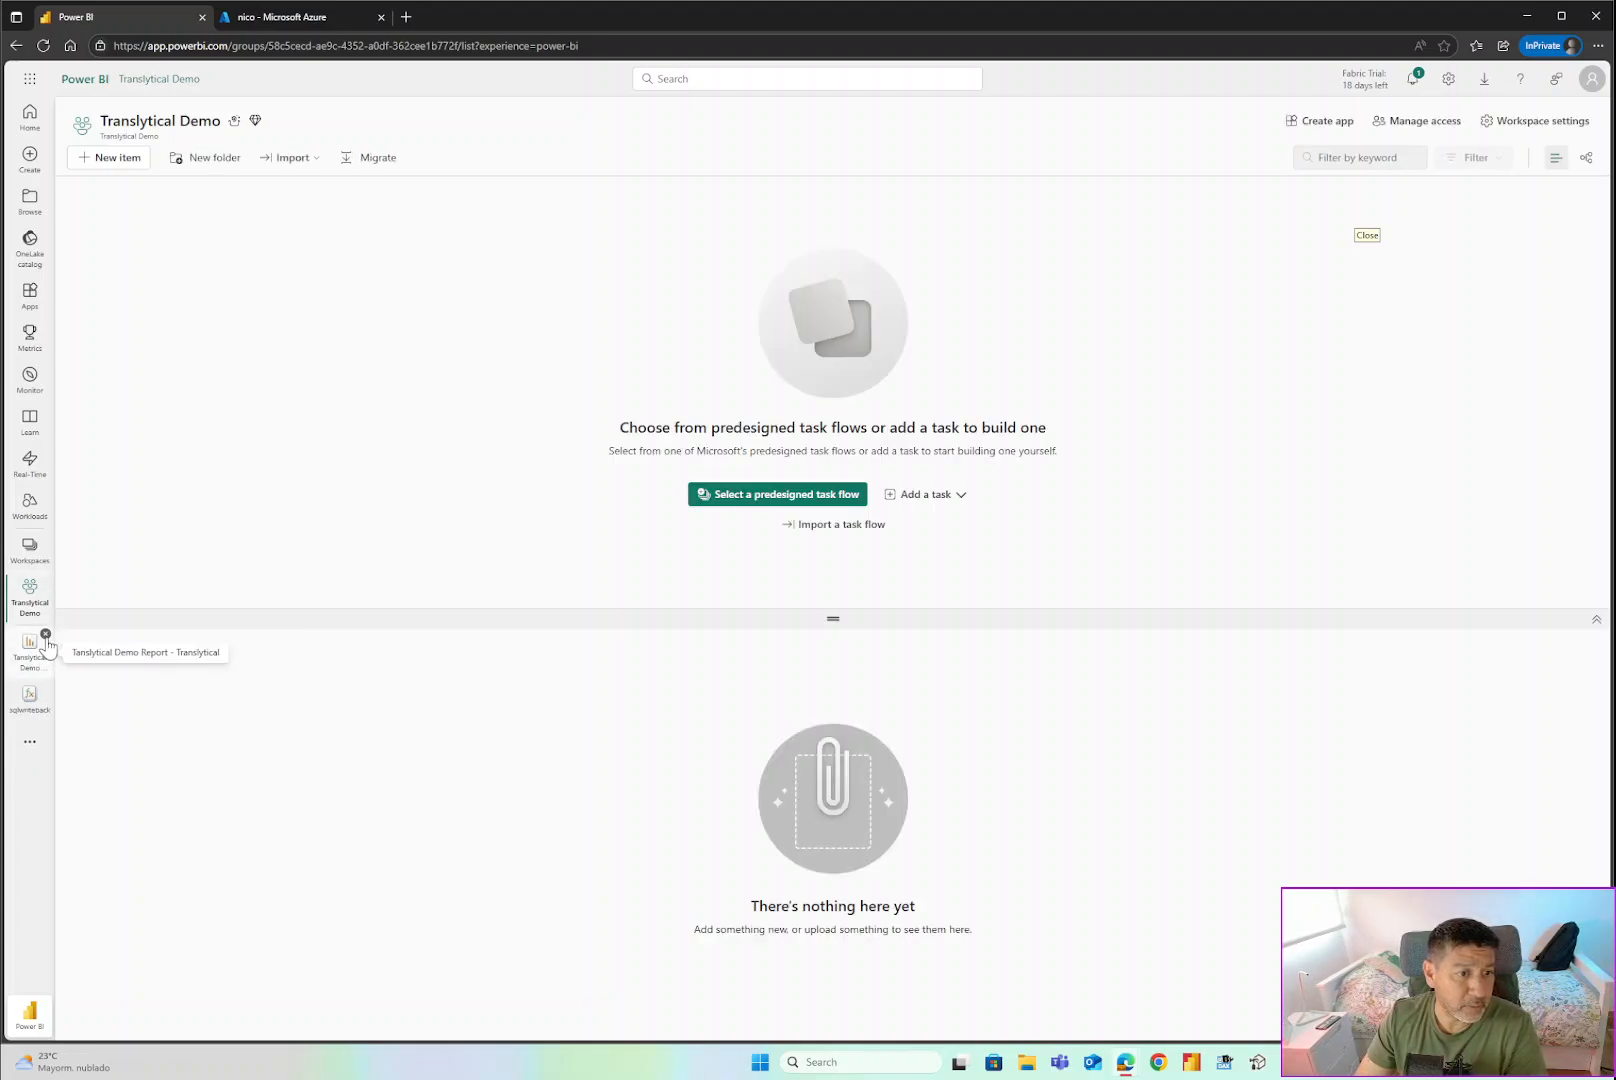
click(45, 634)
click(45, 634)
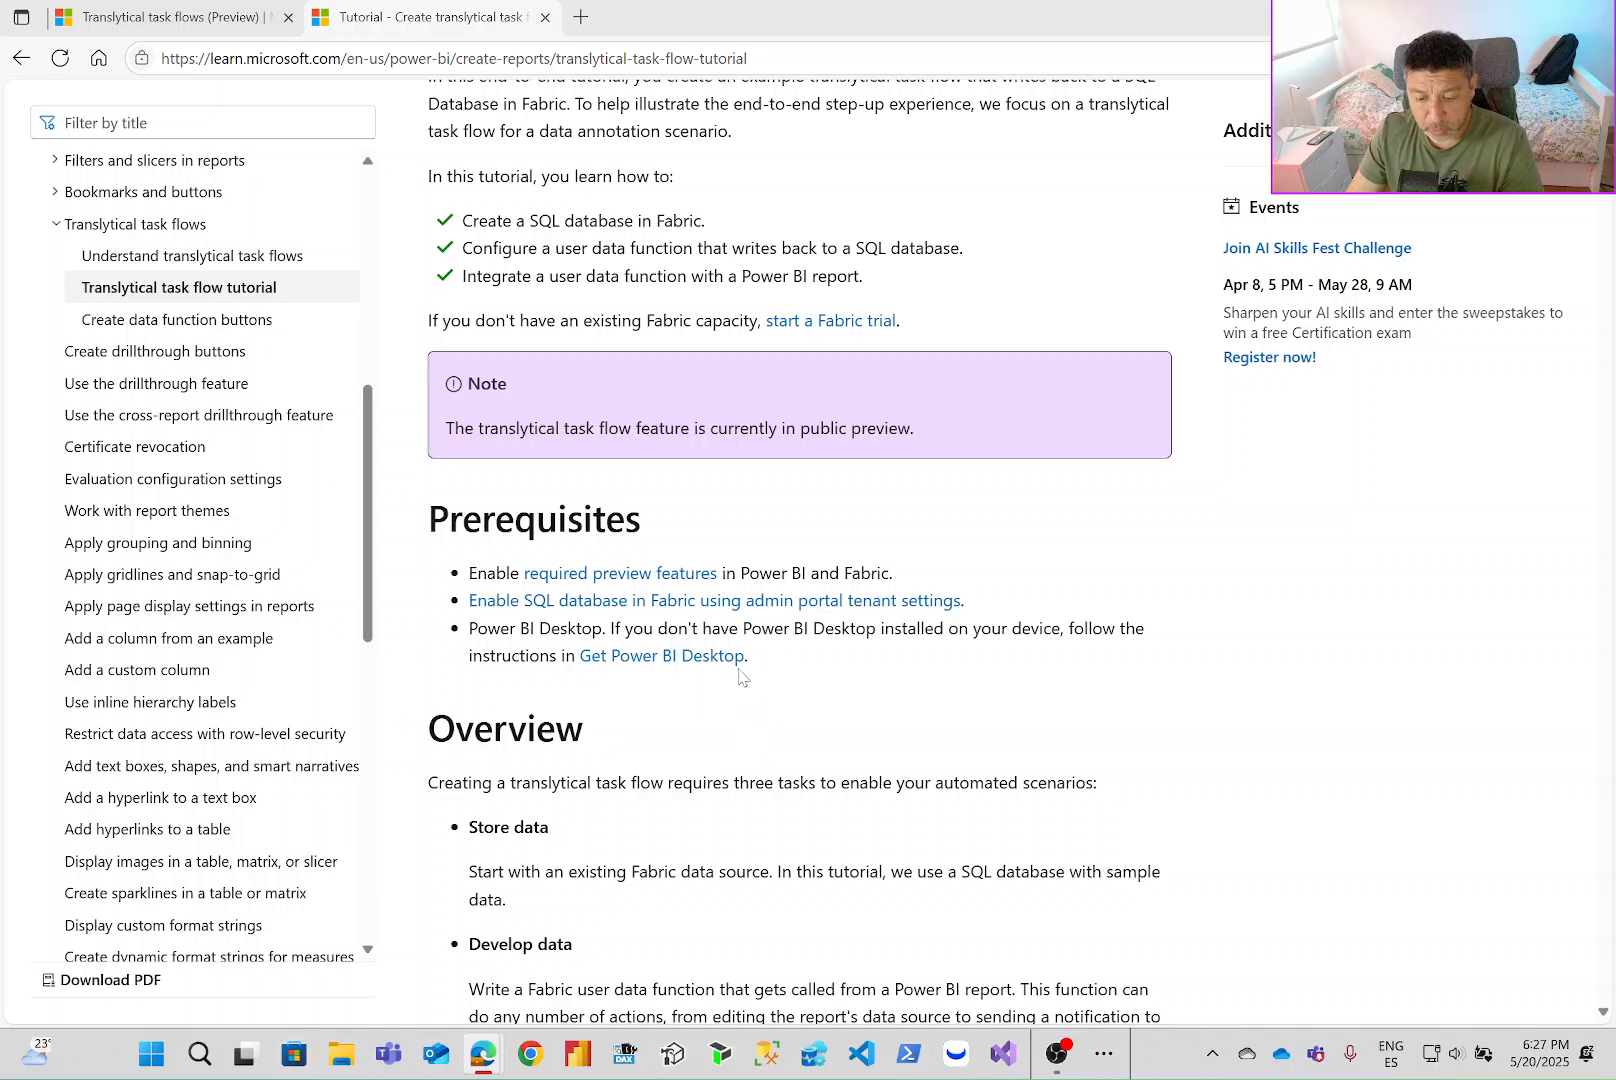
Read the tutorial's Overview section on the store data, develop data and visualize data tasks.
scroll(992, 727, down, 2)
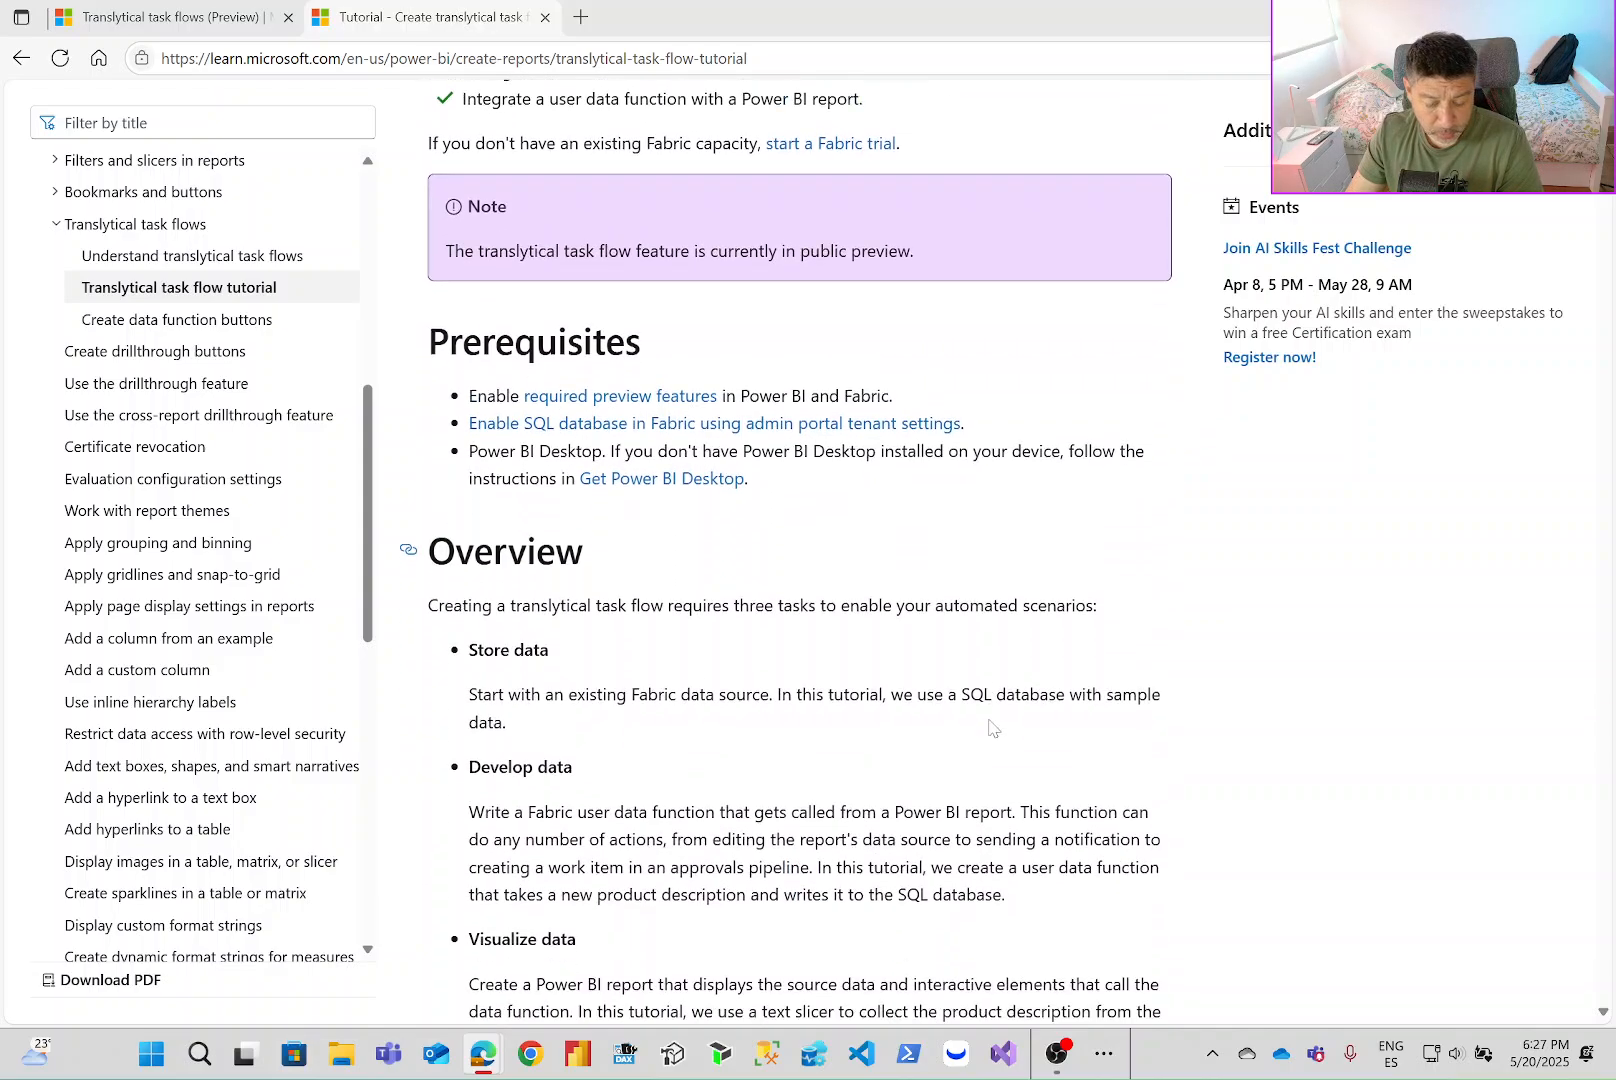
scroll(992, 727, down, 3)
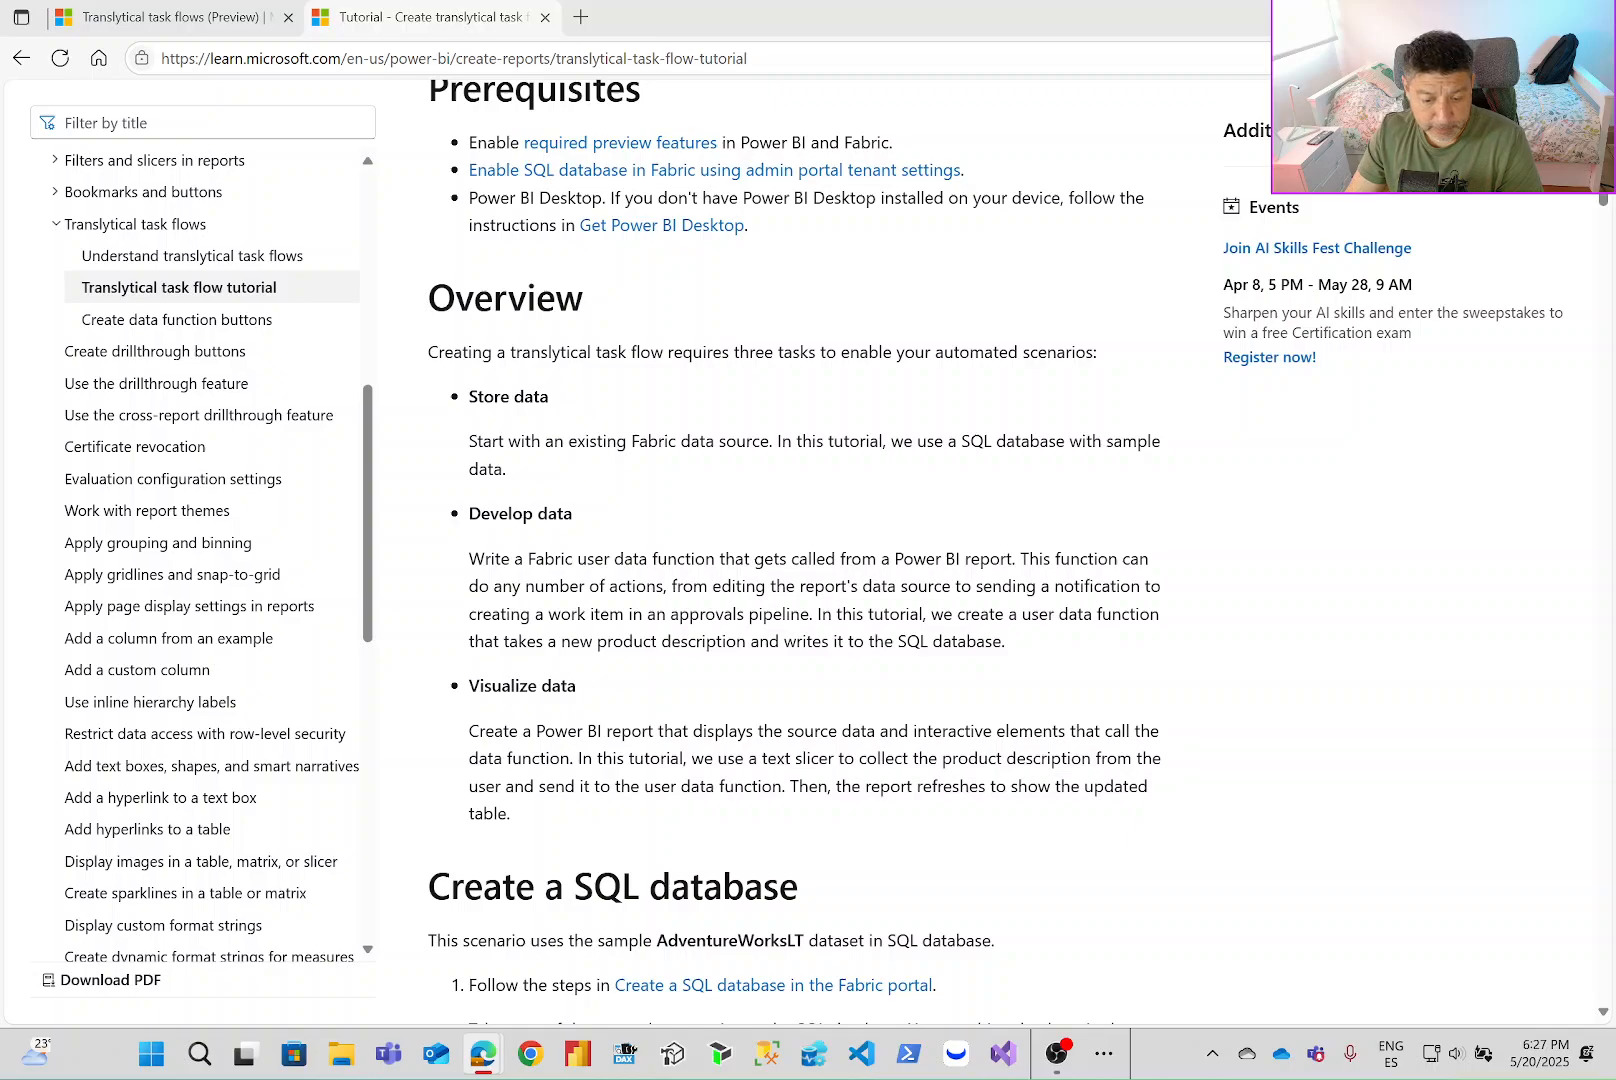
drag(500, 398, 571, 398)
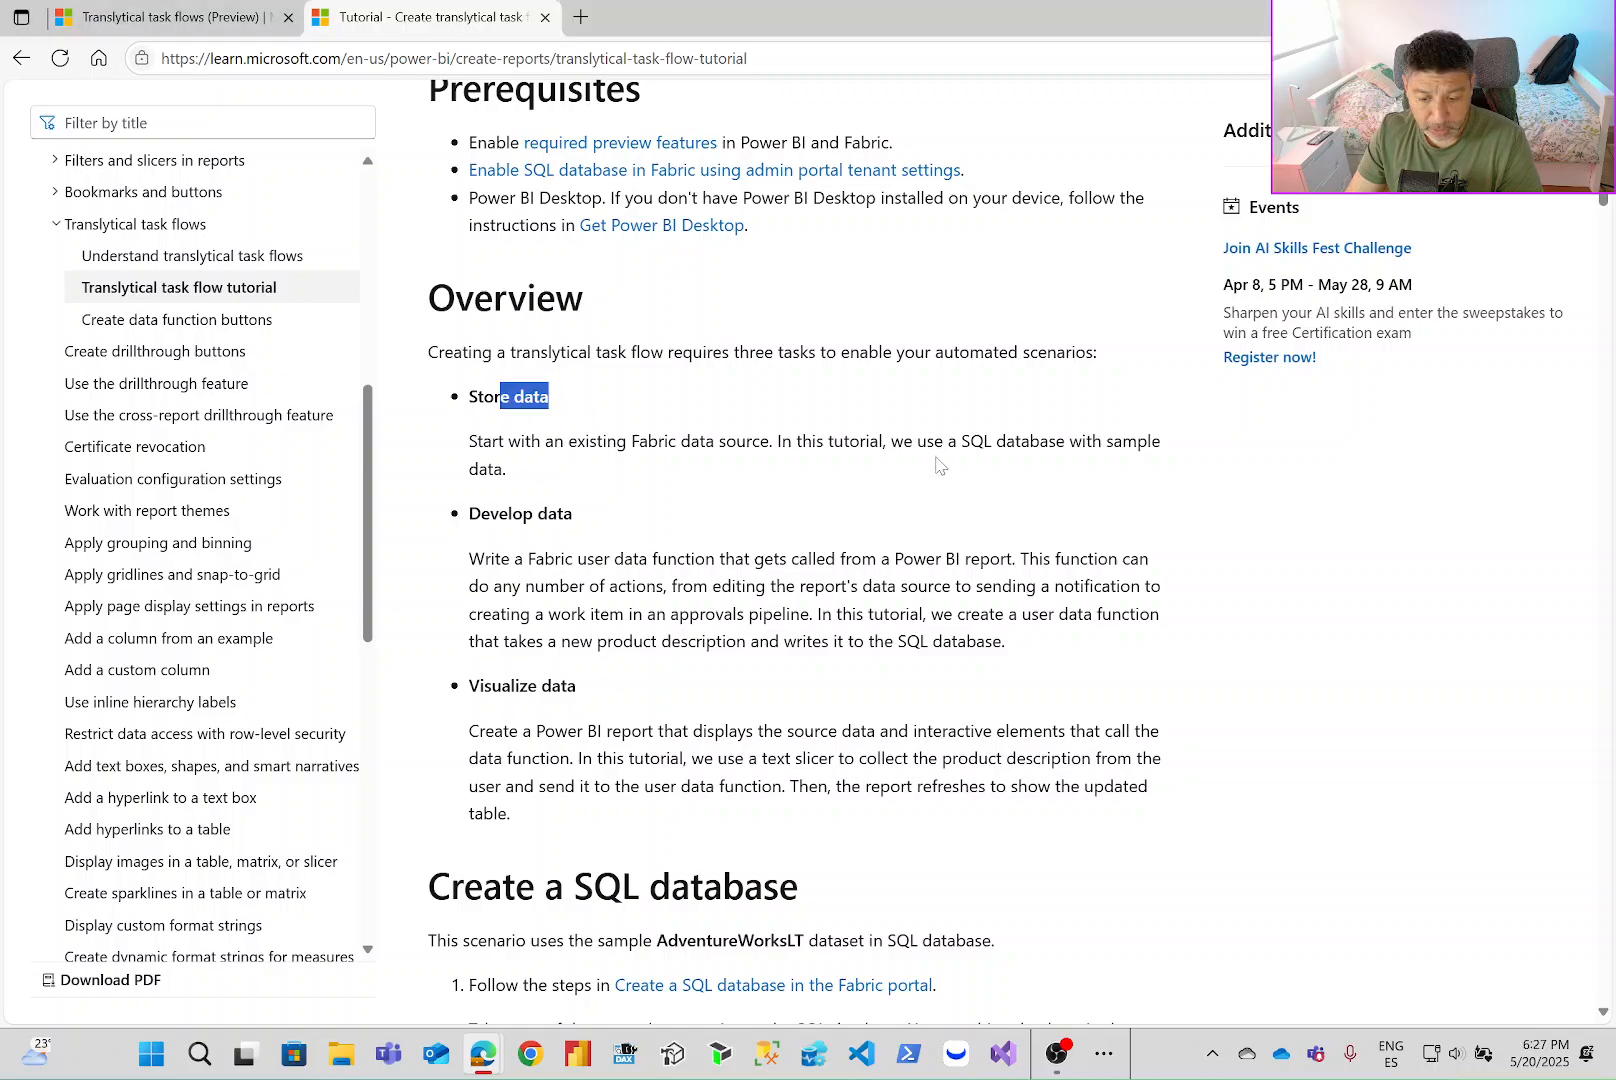
drag(966, 441, 1183, 465)
click(1018, 518)
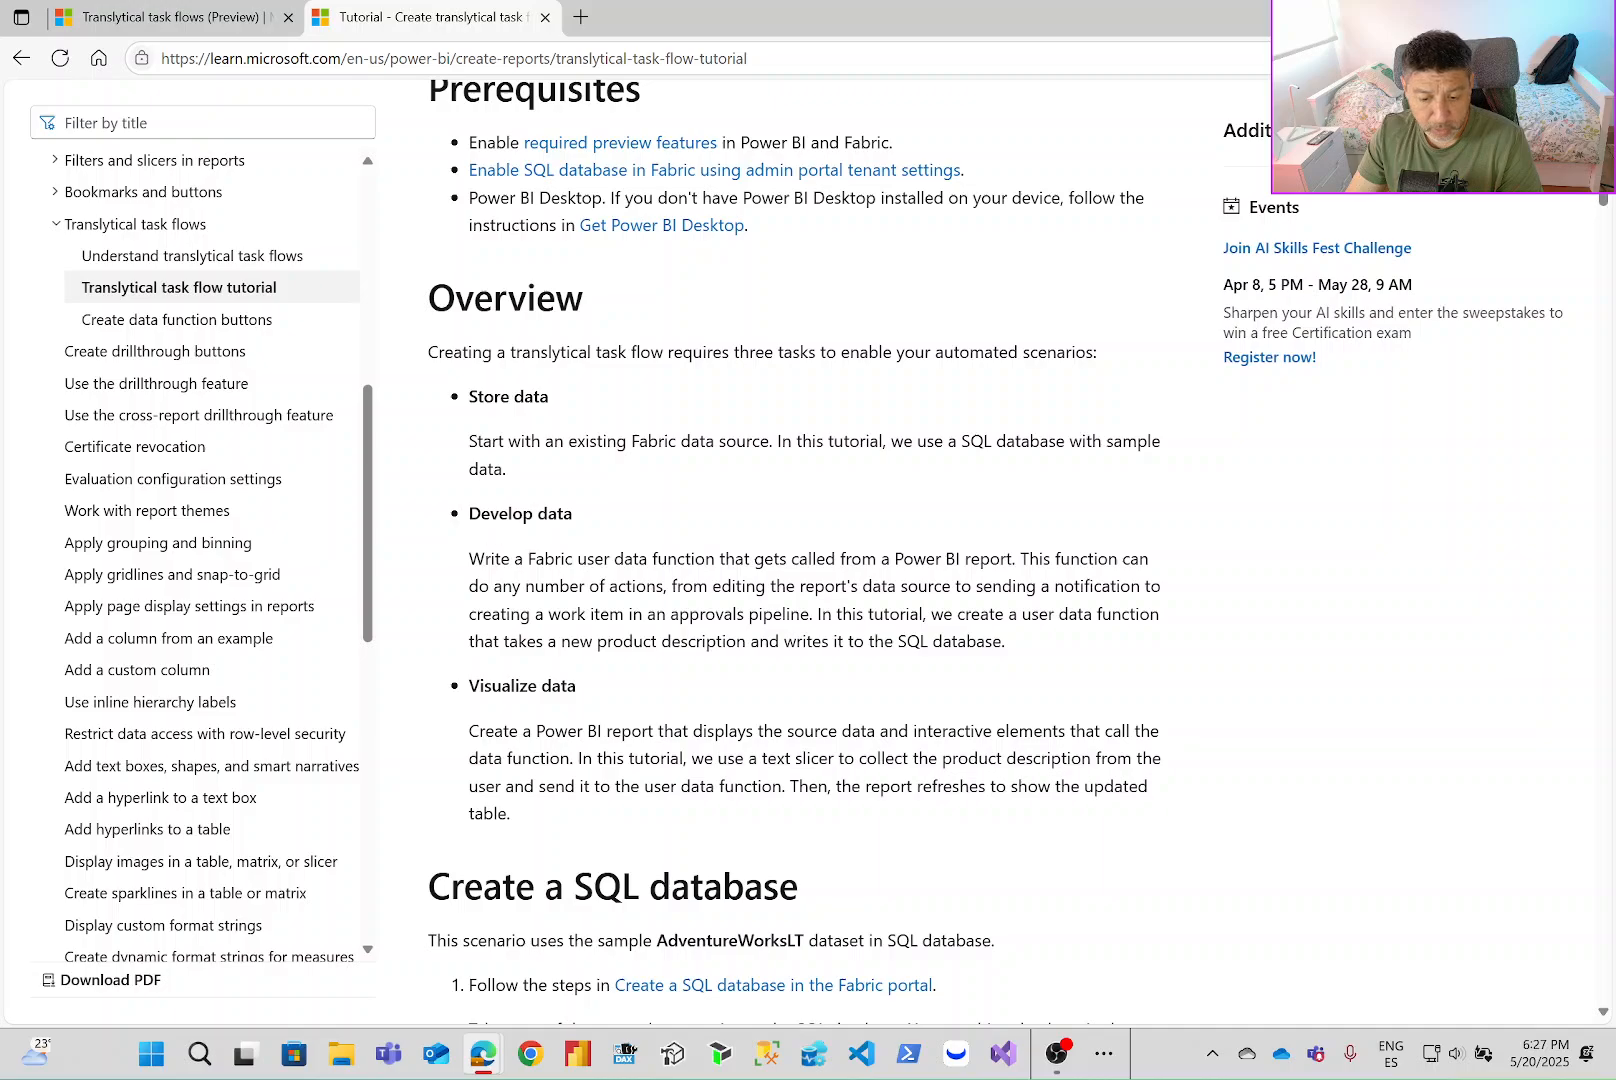
drag(481, 513, 745, 561)
click(526, 585)
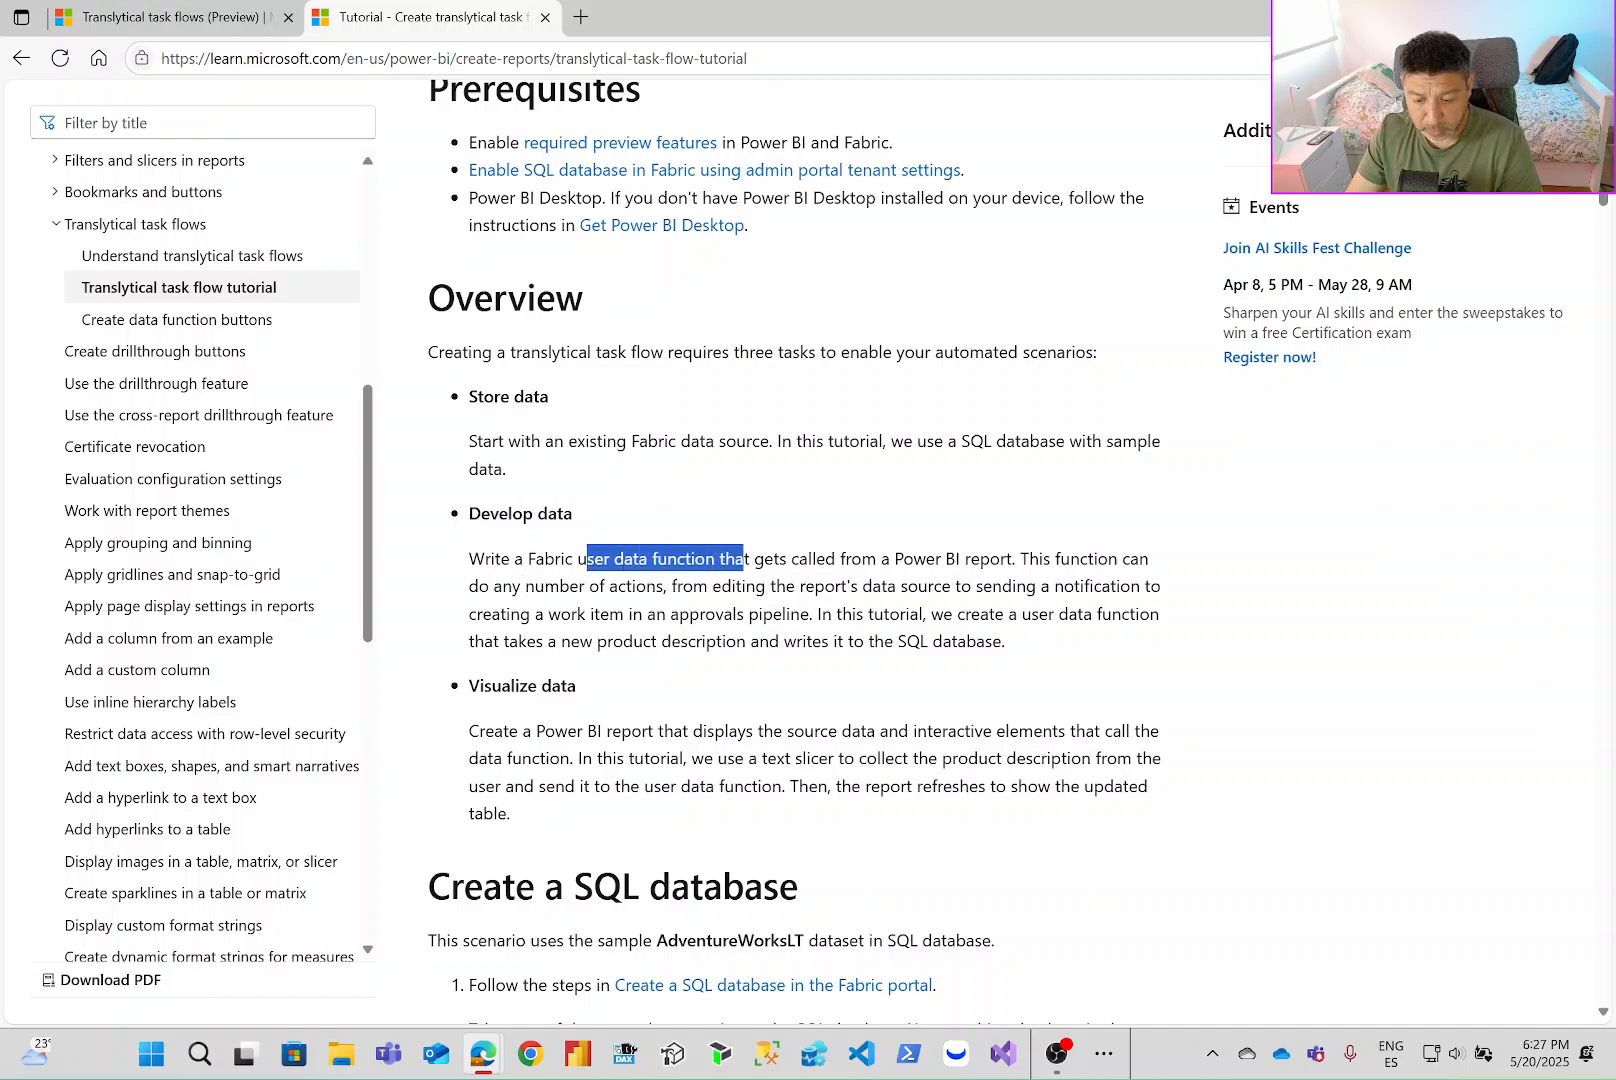
click(745, 568)
scroll(745, 568, down, 1)
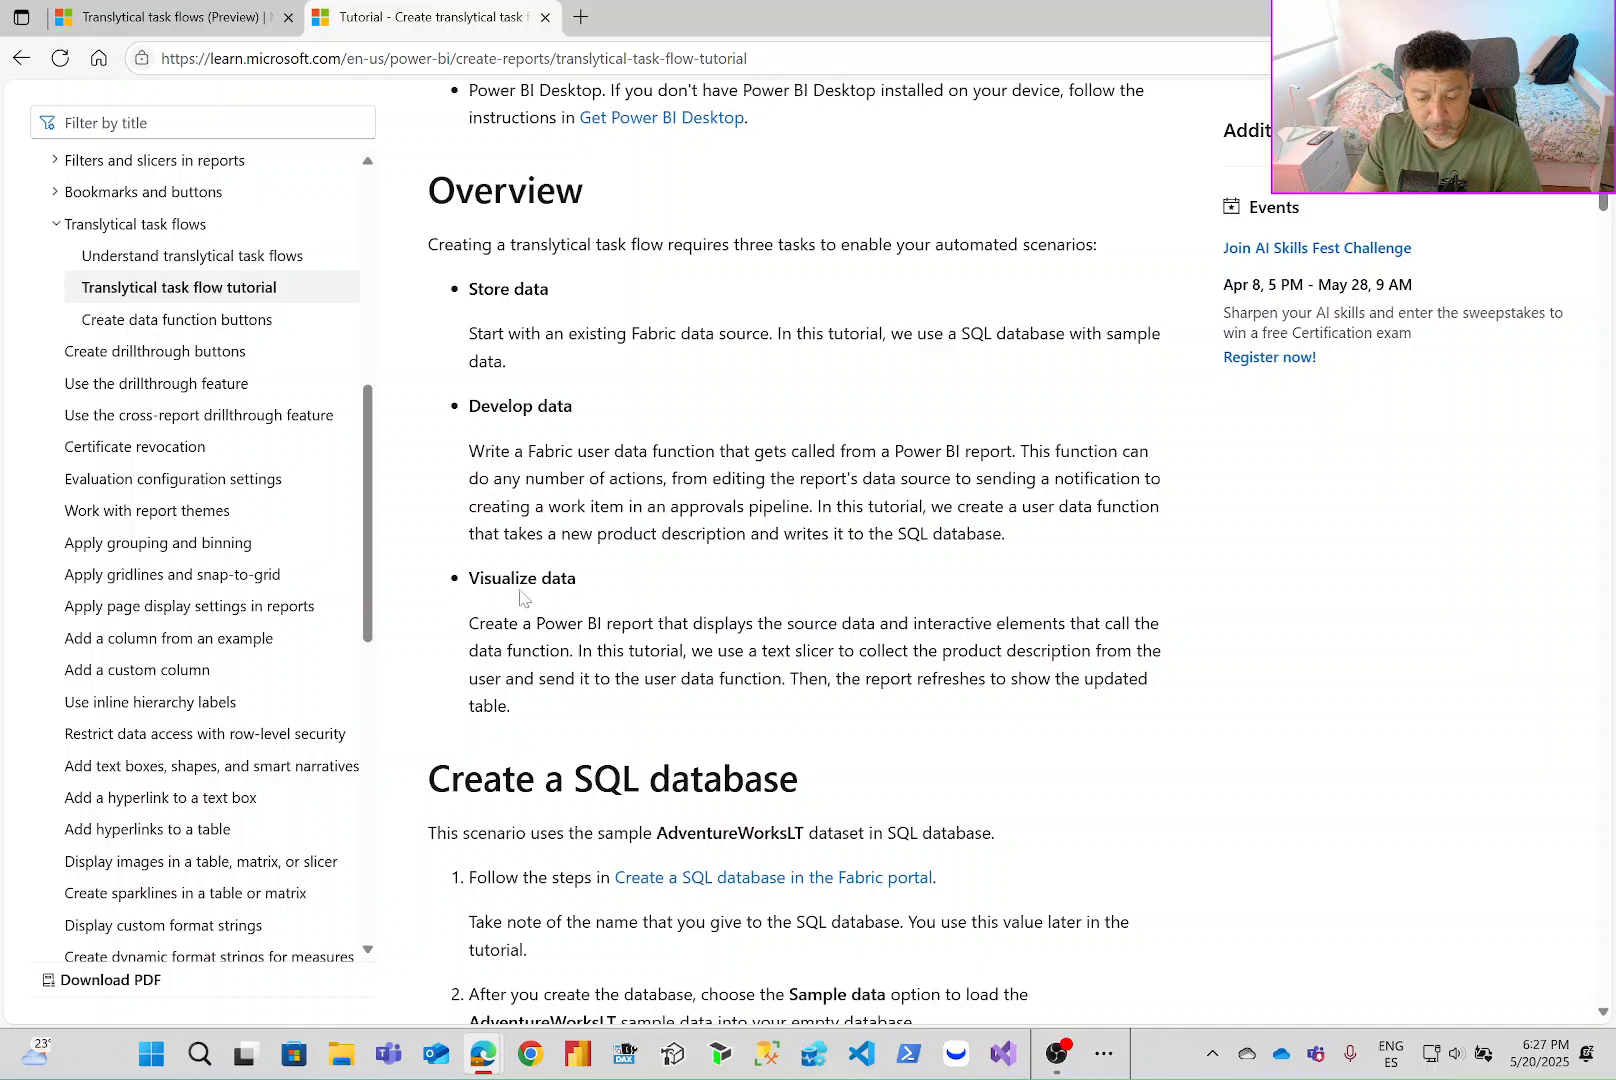
drag(511, 580, 665, 617)
click(665, 617)
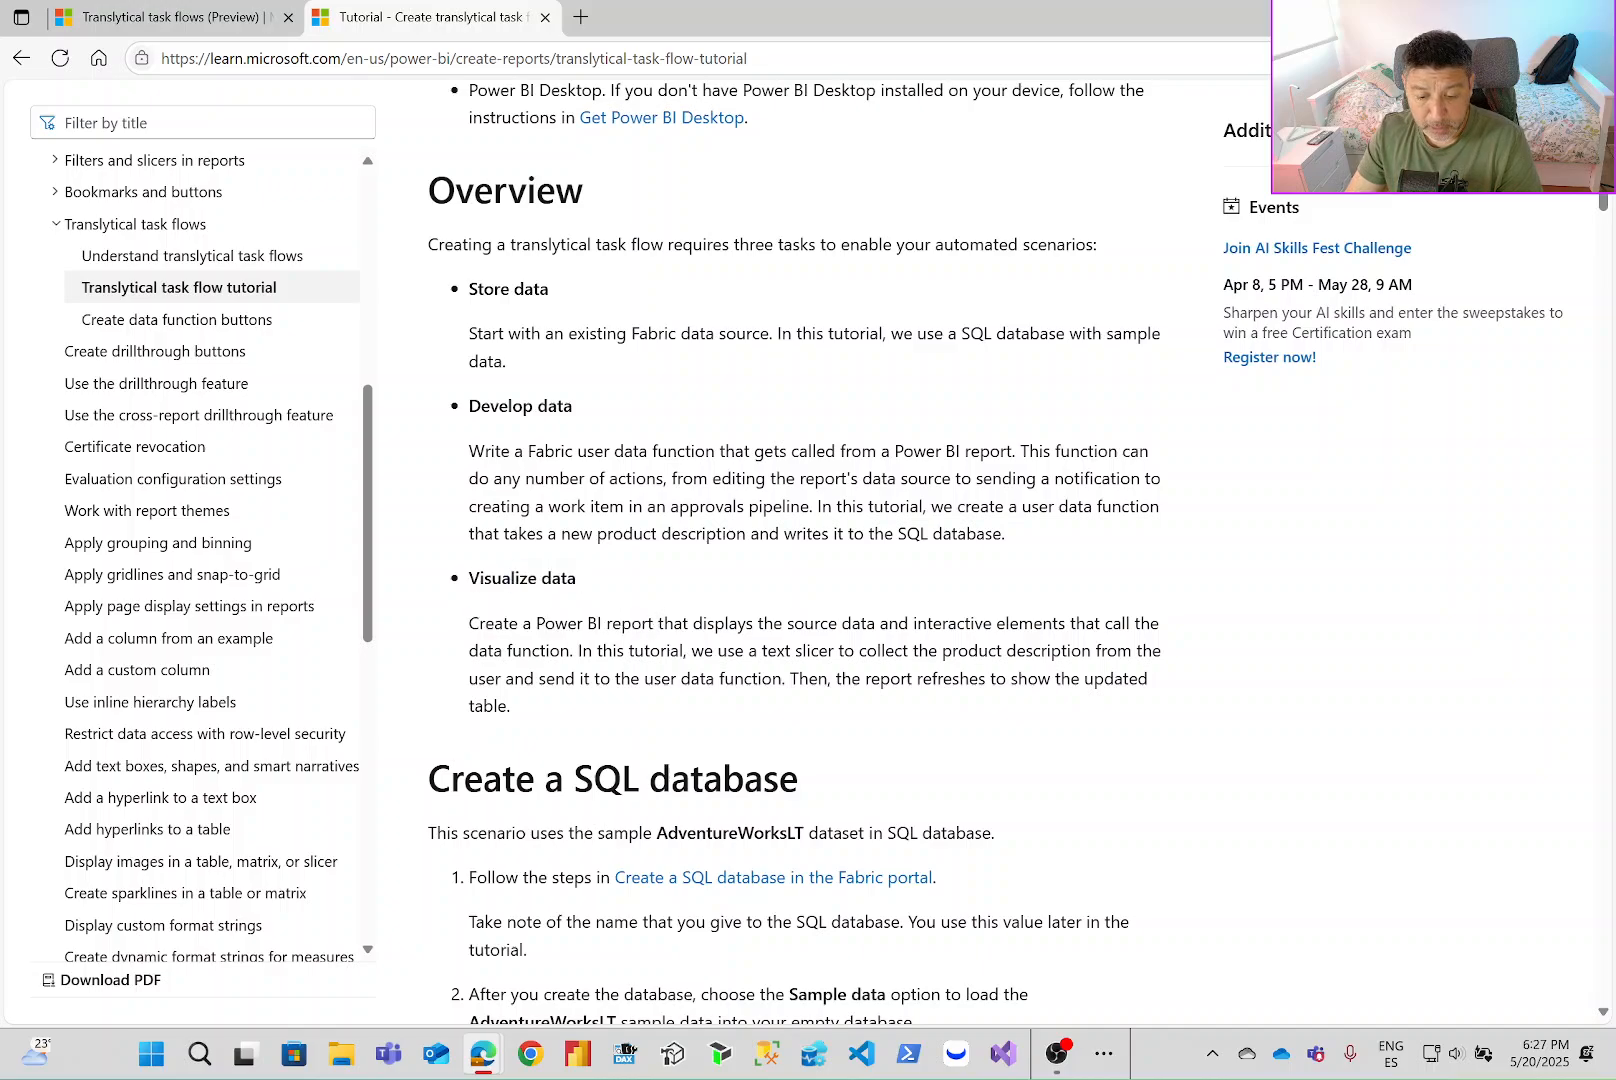
Read the tutorial's instructions for creating a SQL database and loading the AdventureWorksLT sample data.
scroll(703, 655, down, 3)
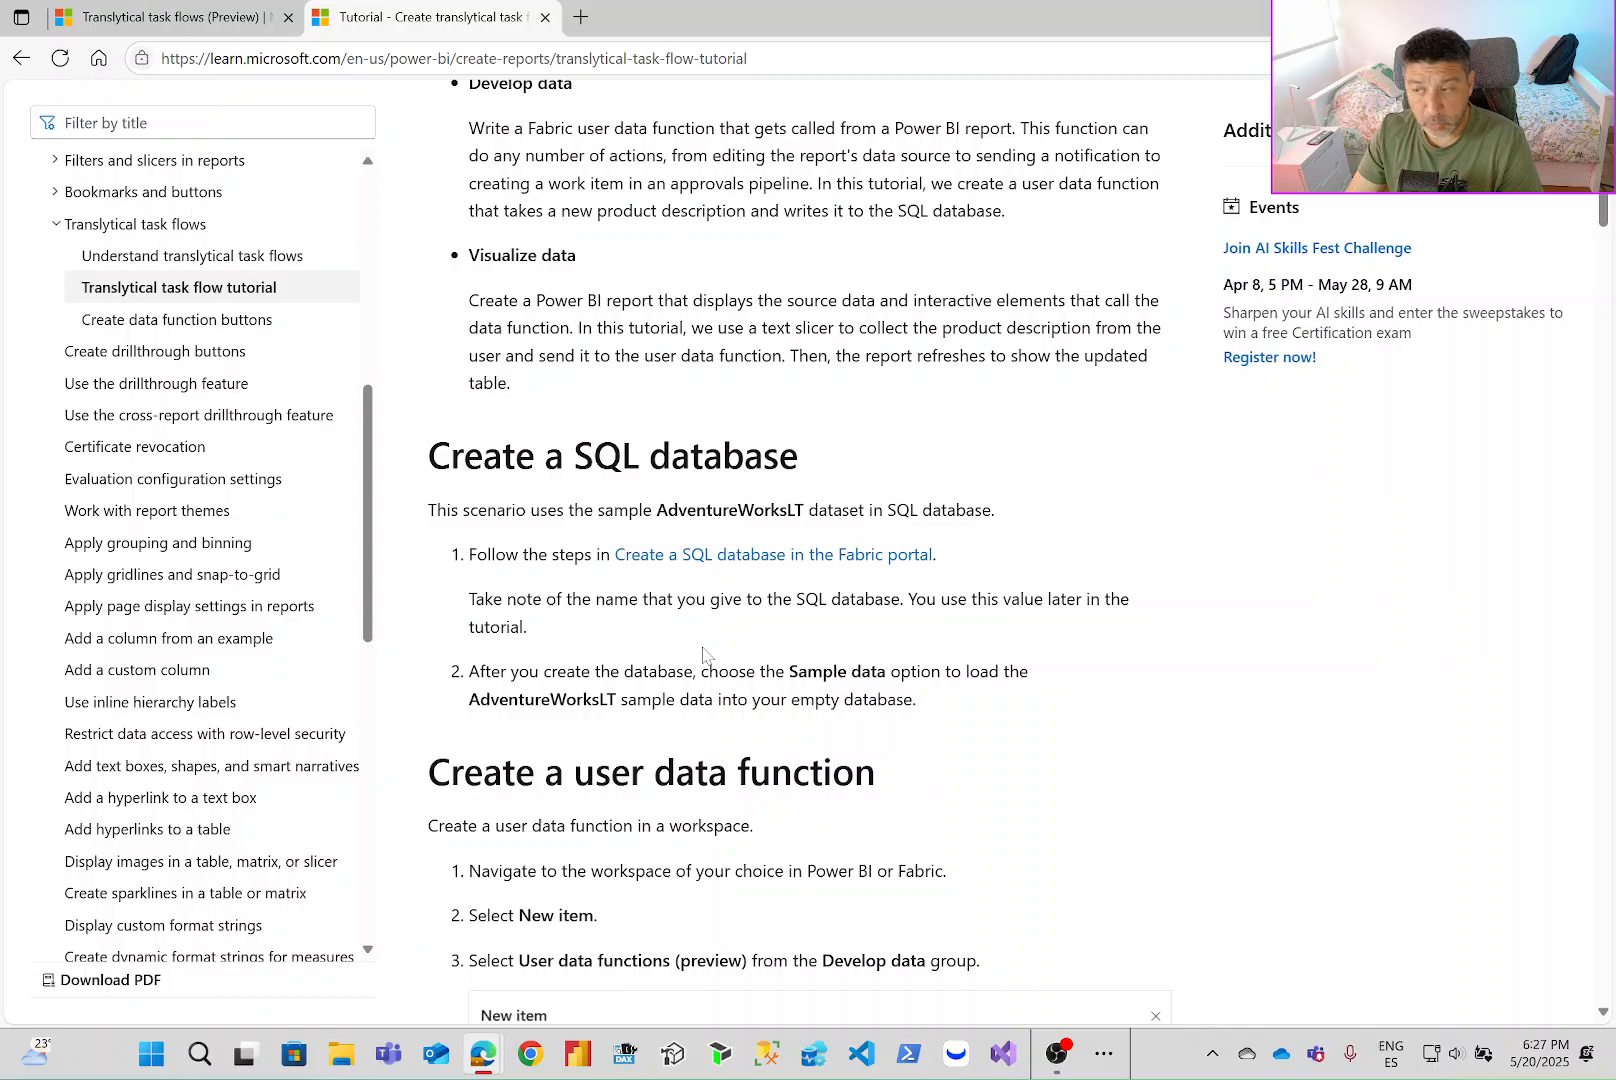
scroll(703, 655, down, 1)
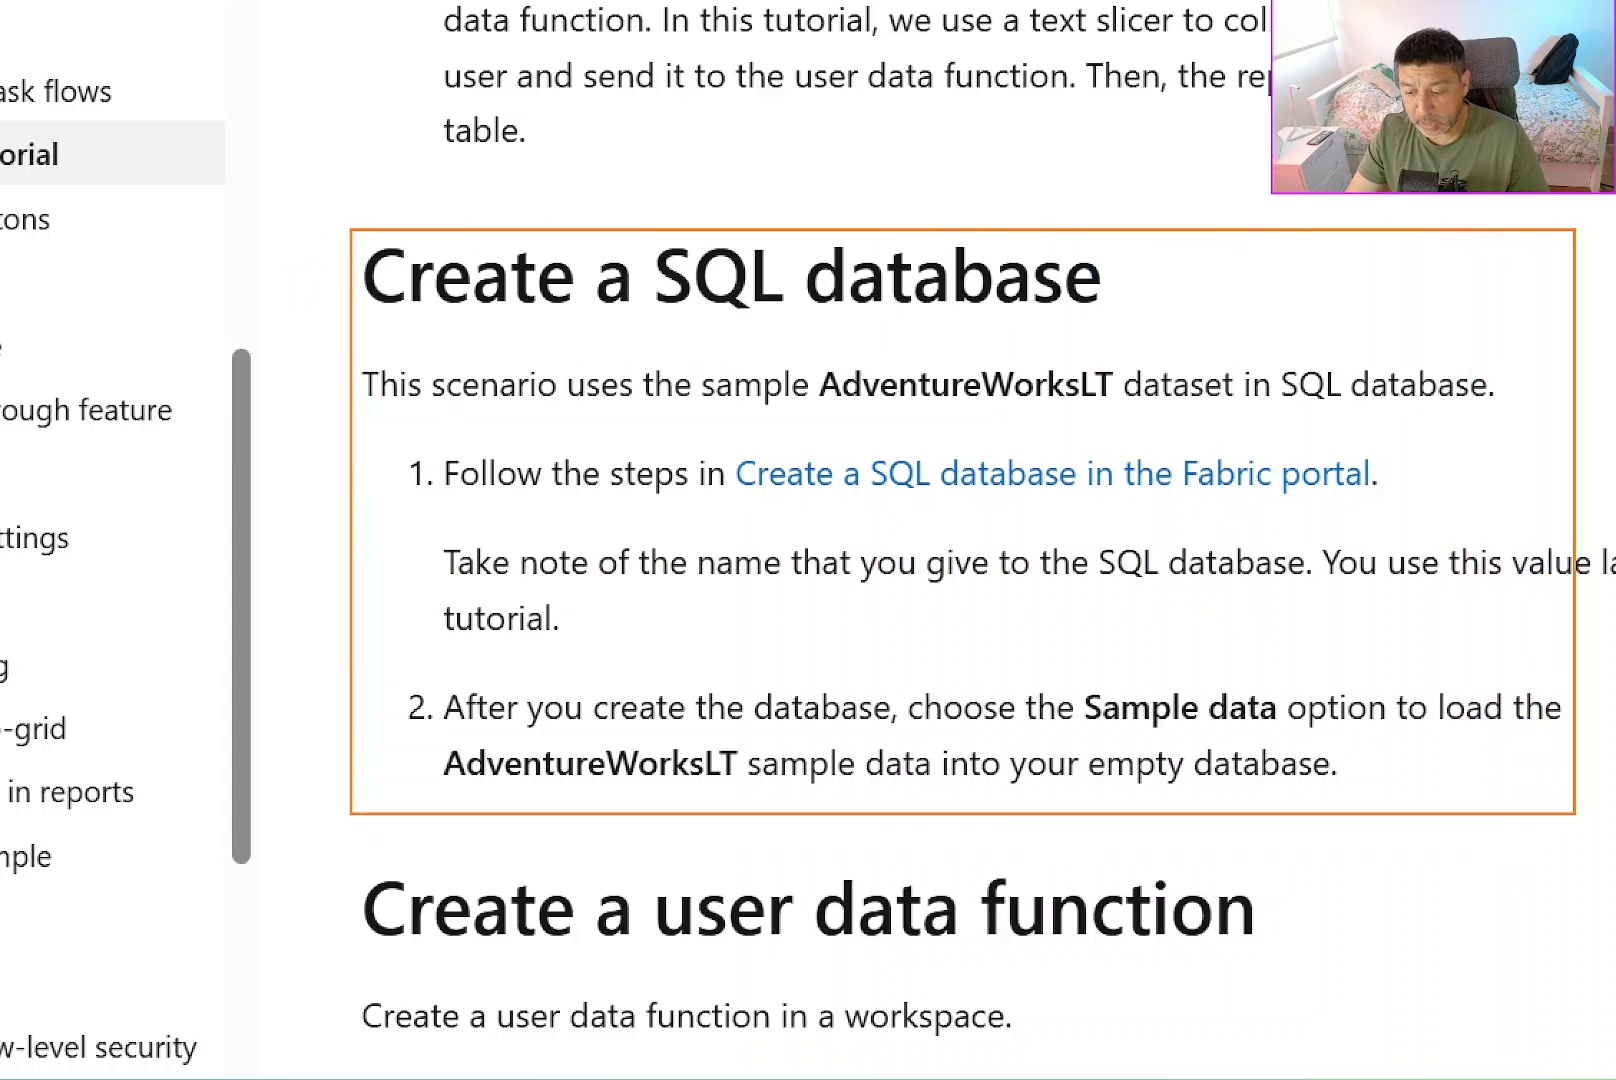
drag(915, 488, 994, 498)
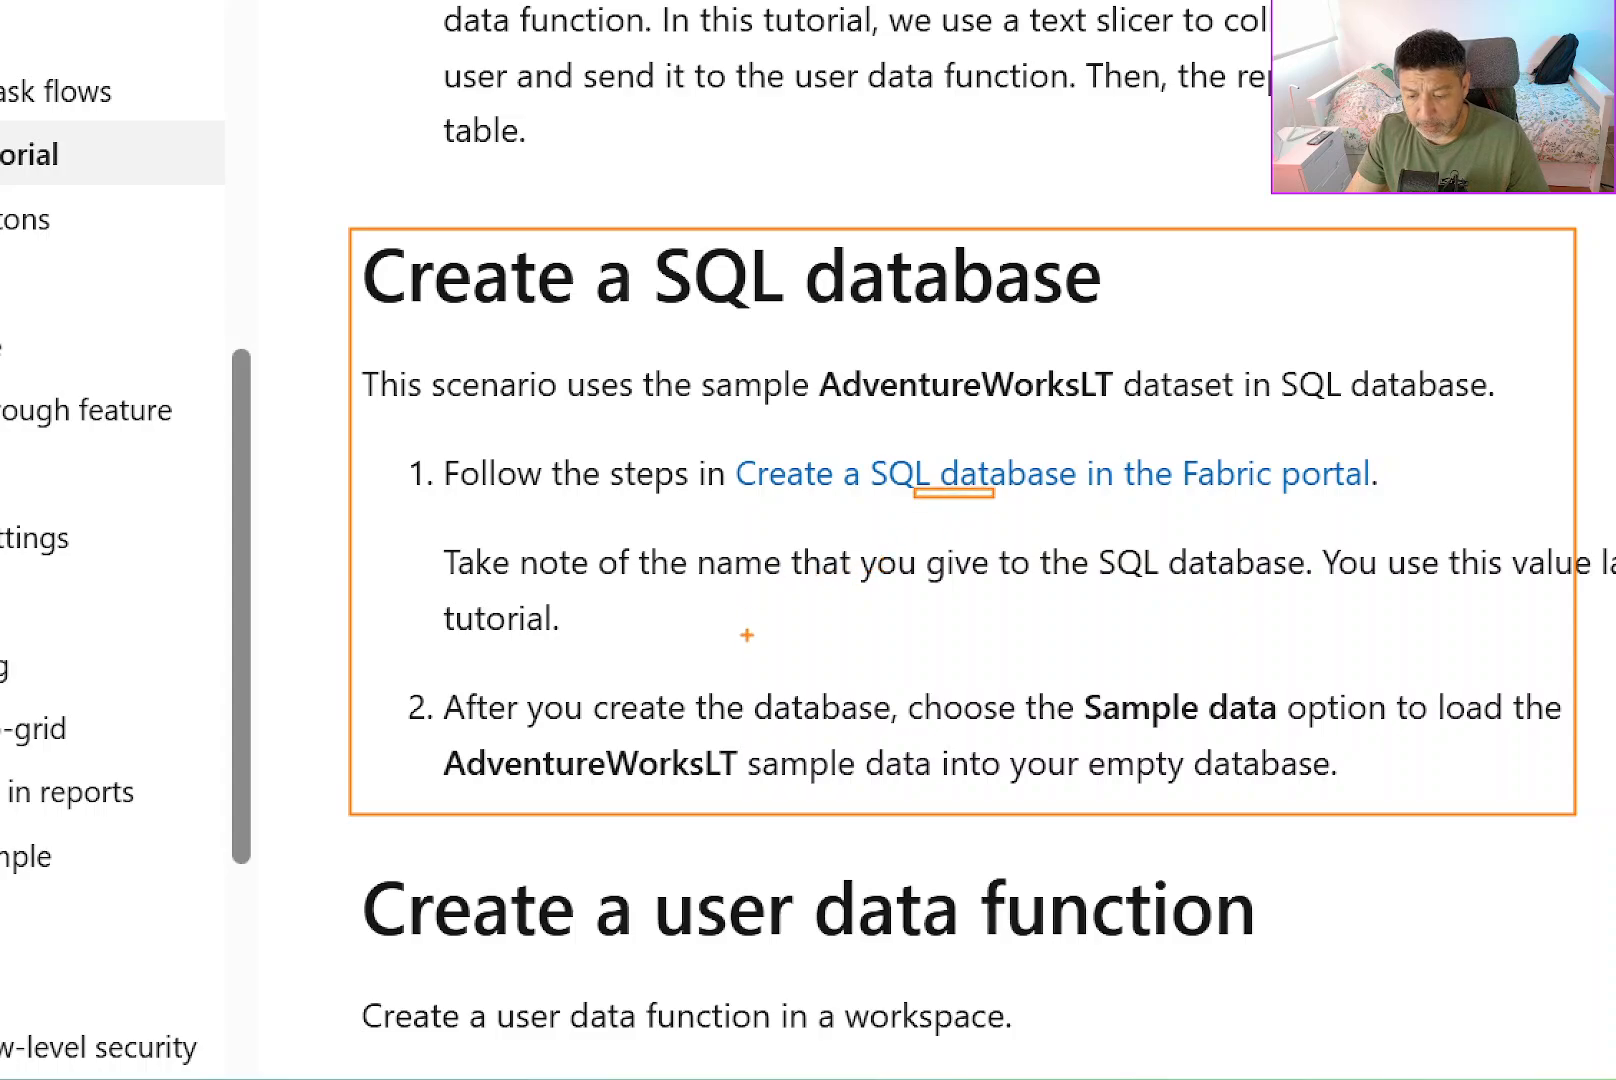
drag(787, 641, 1327, 750)
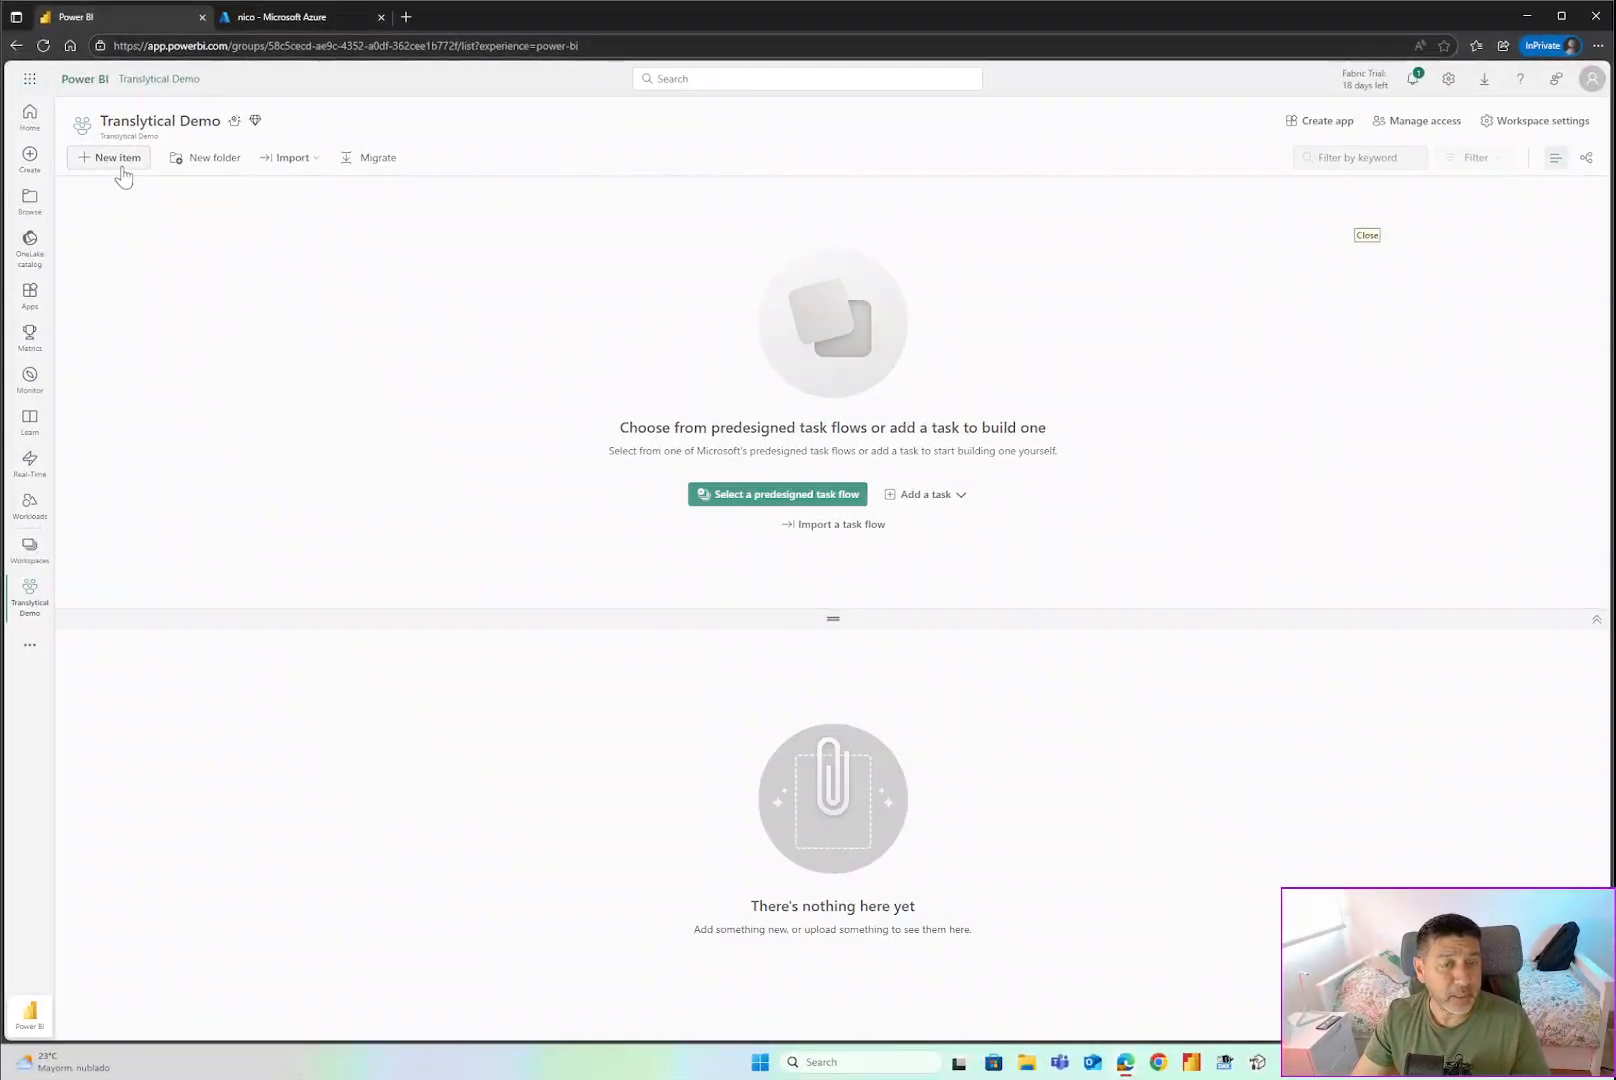
In the Translytical Demo workspace, create a new SQL database (preview) item named AdventureWorksLT.
click(119, 162)
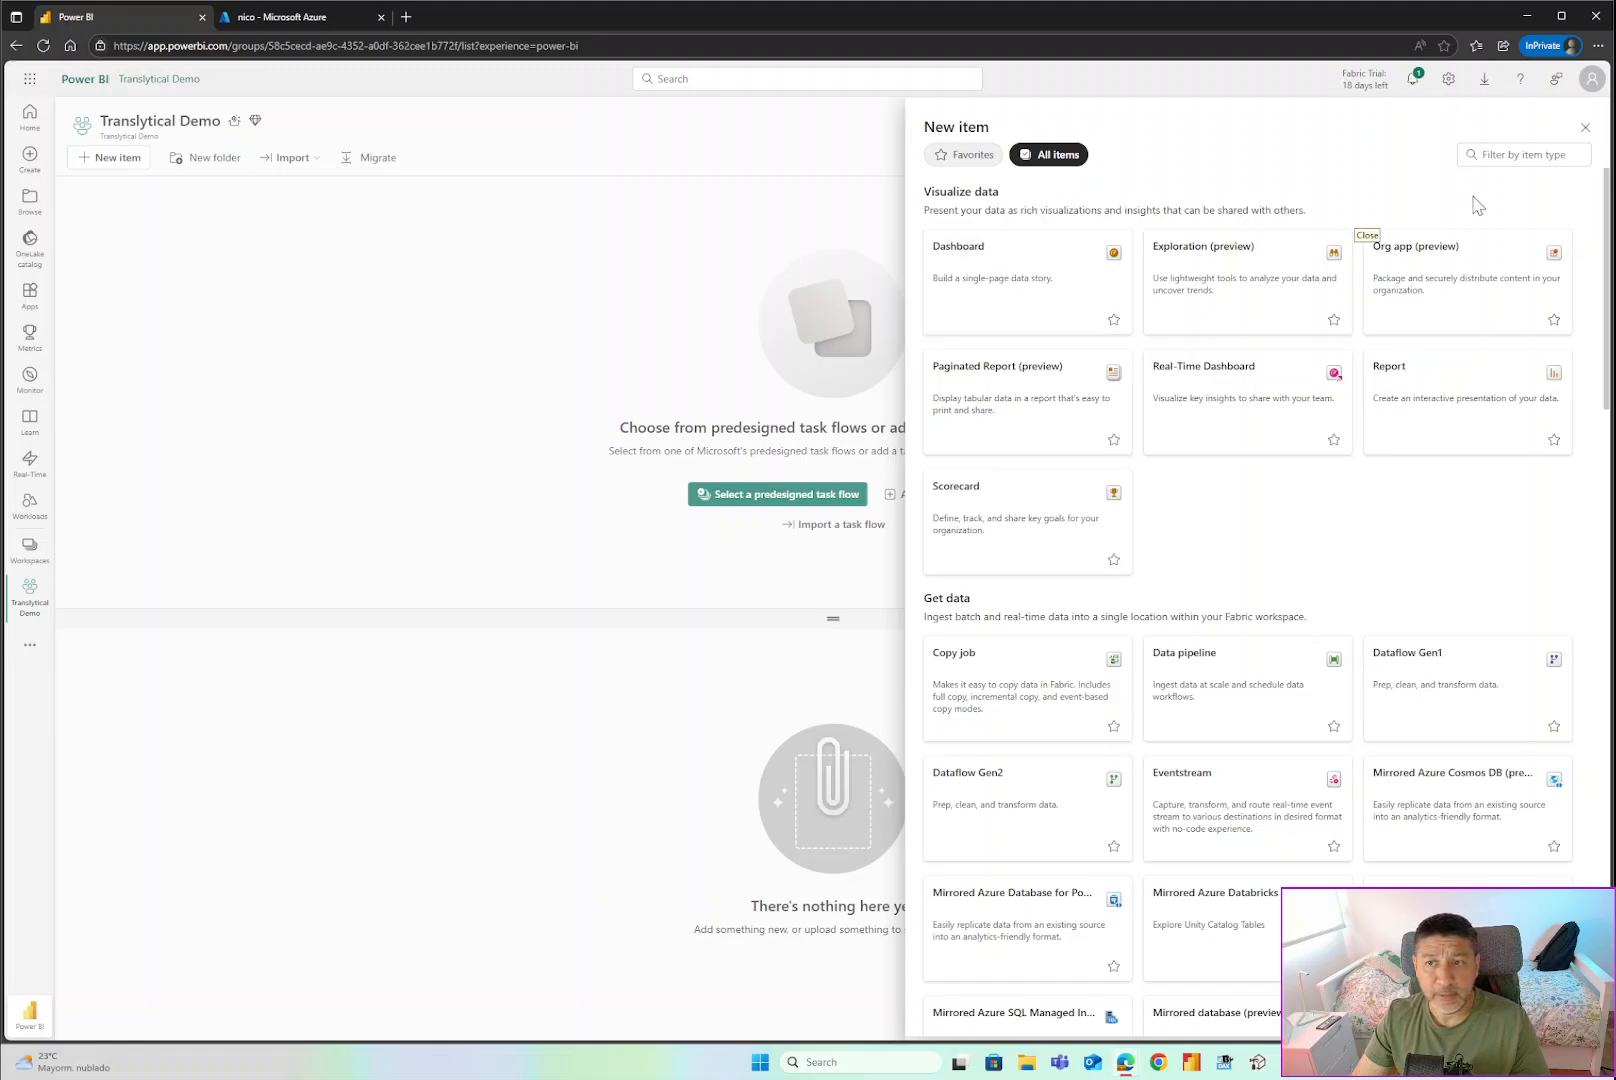
click(1497, 155)
text(sql)
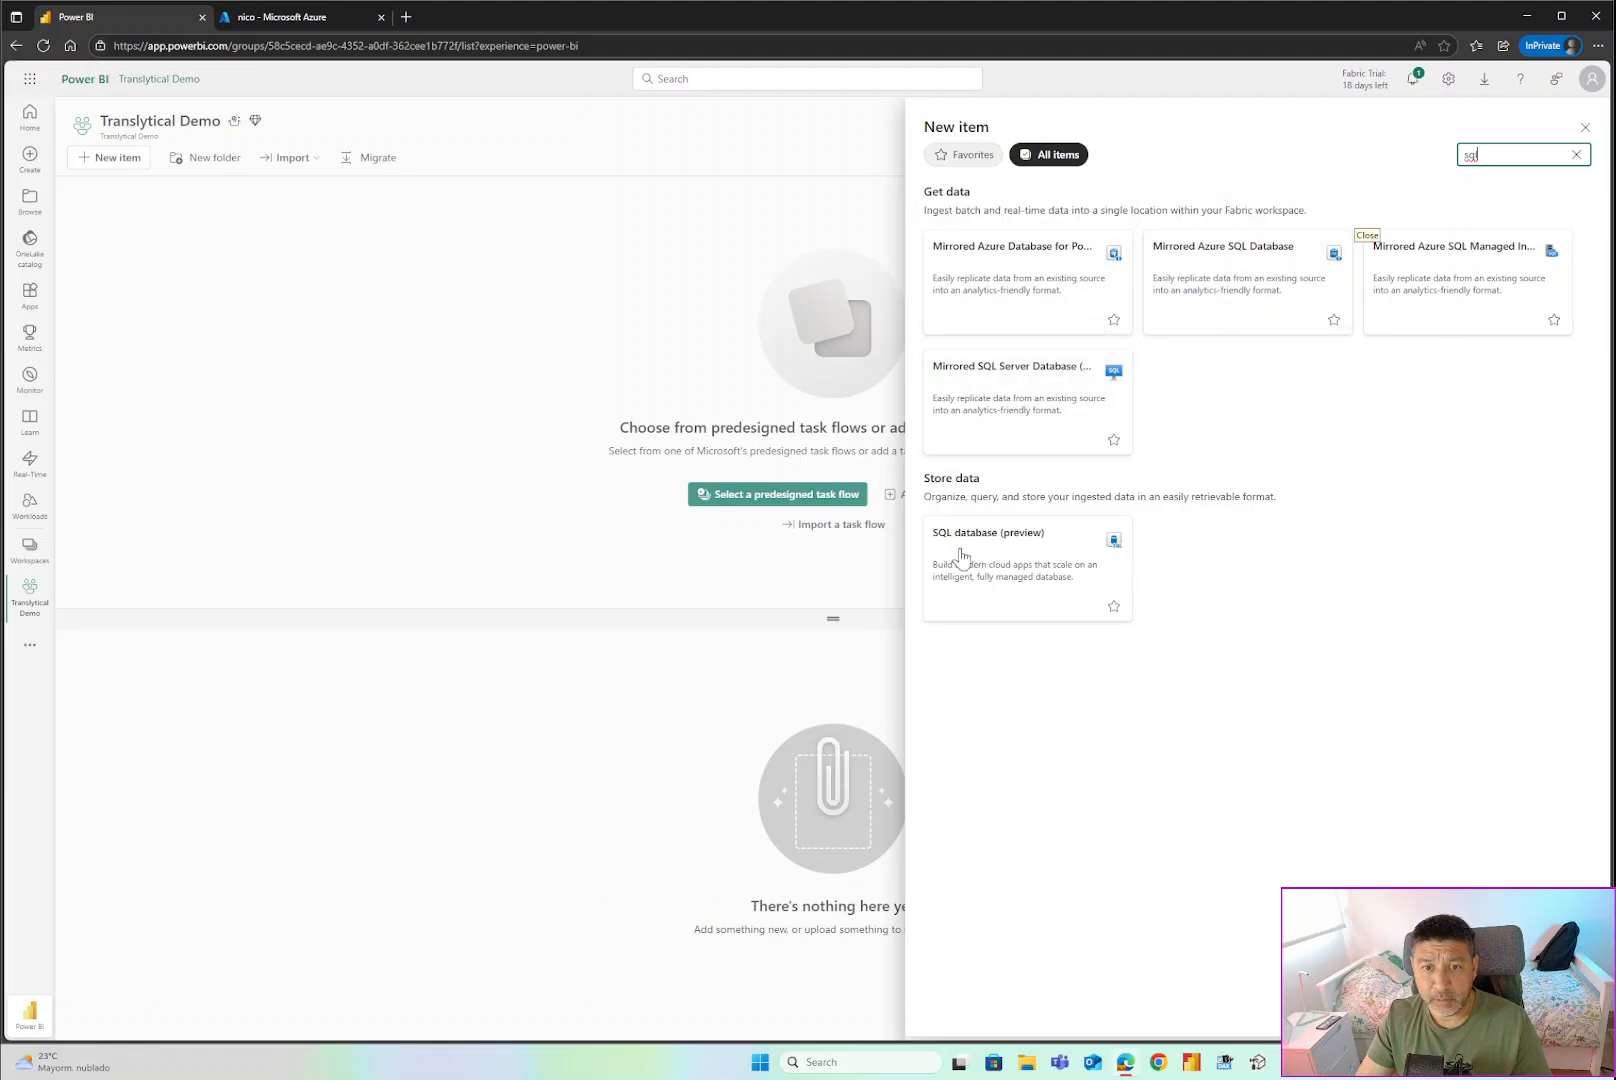
click(1003, 579)
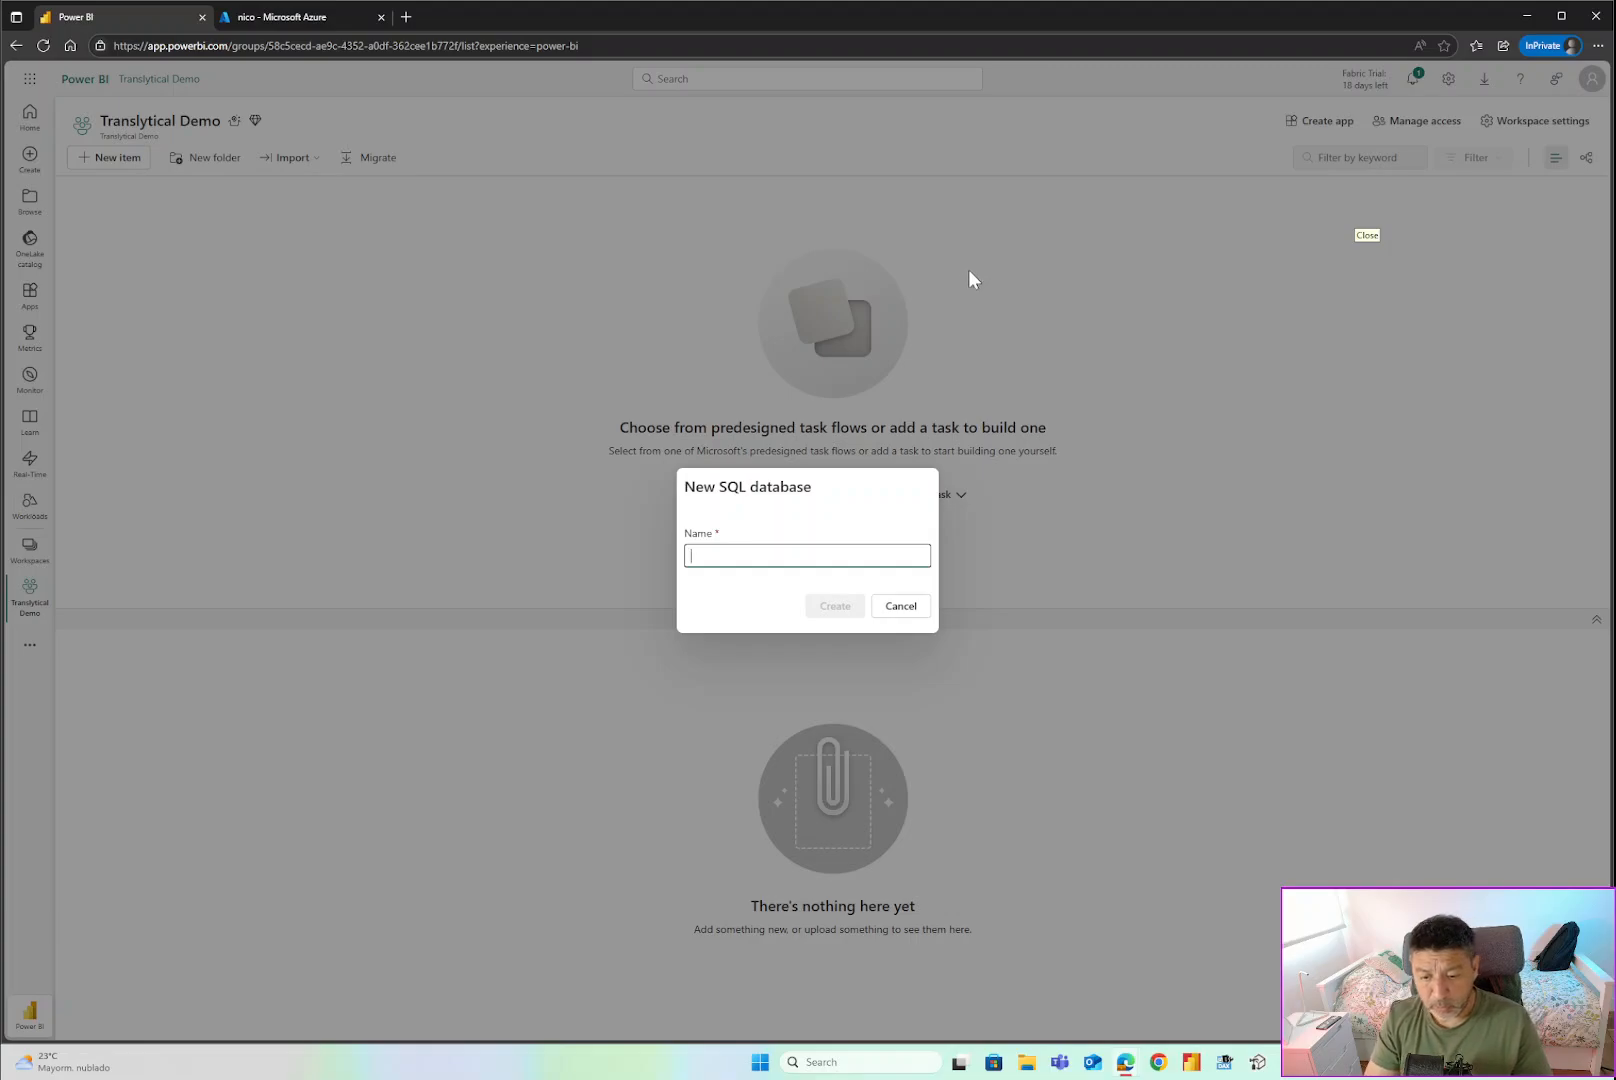
text(AdventureWorksLT)
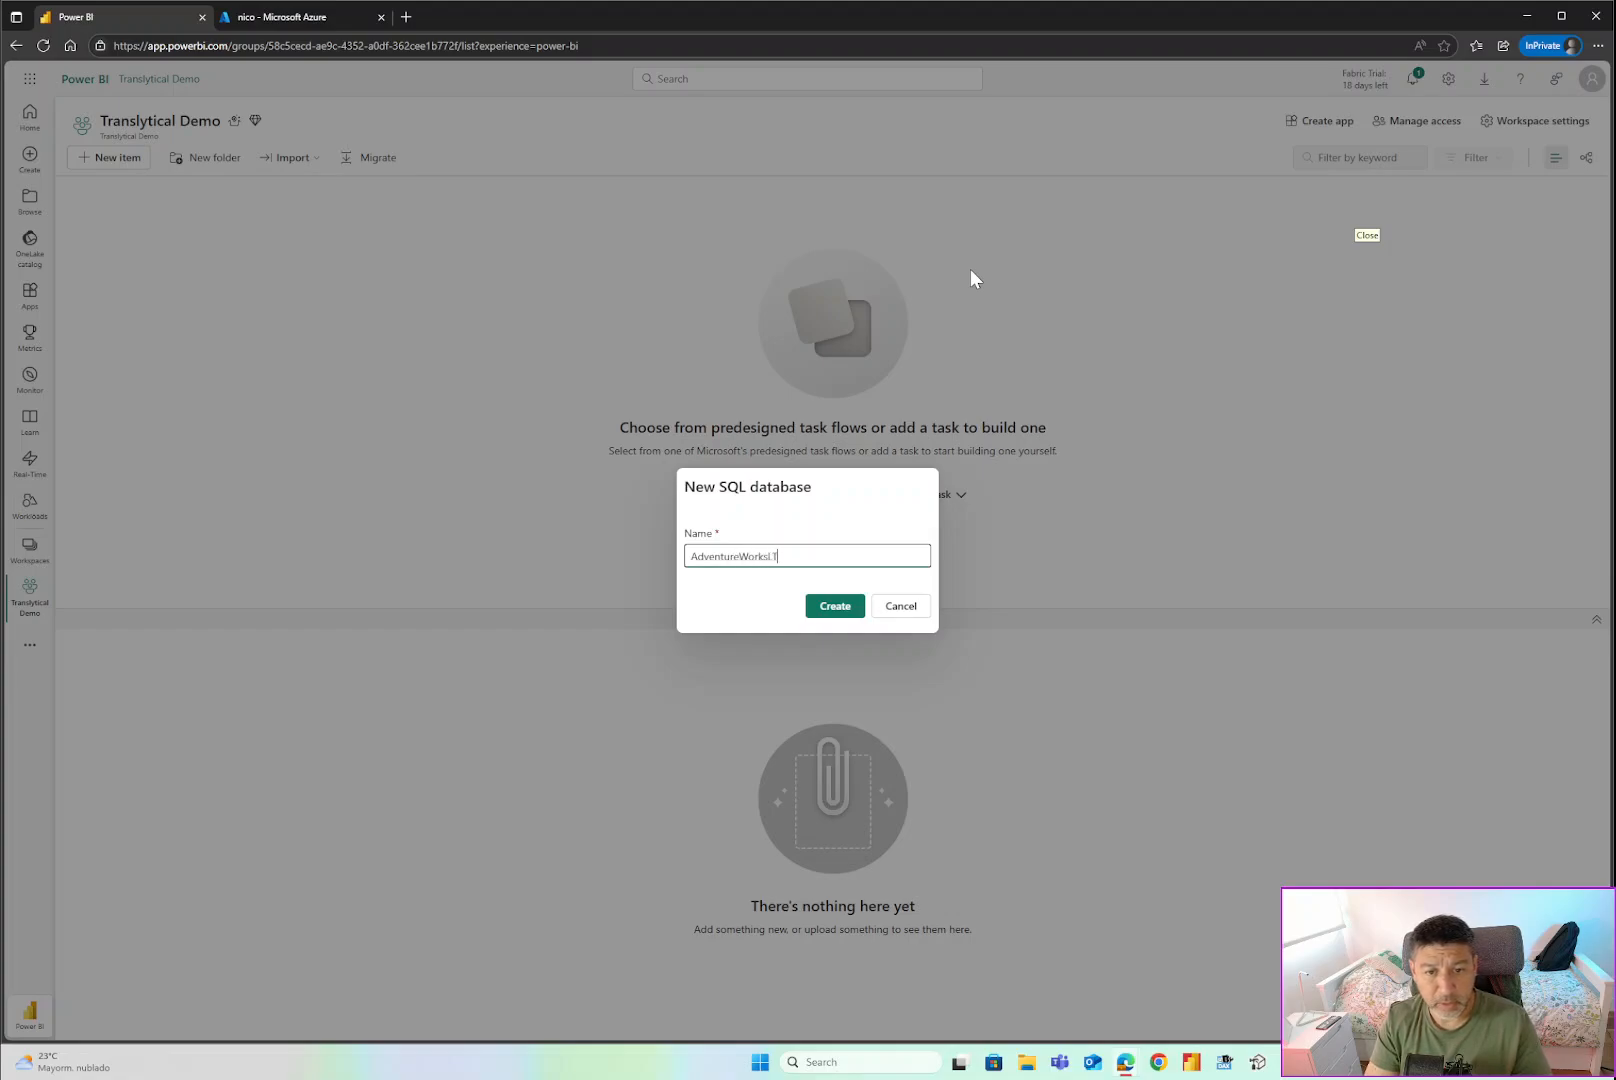
click(835, 606)
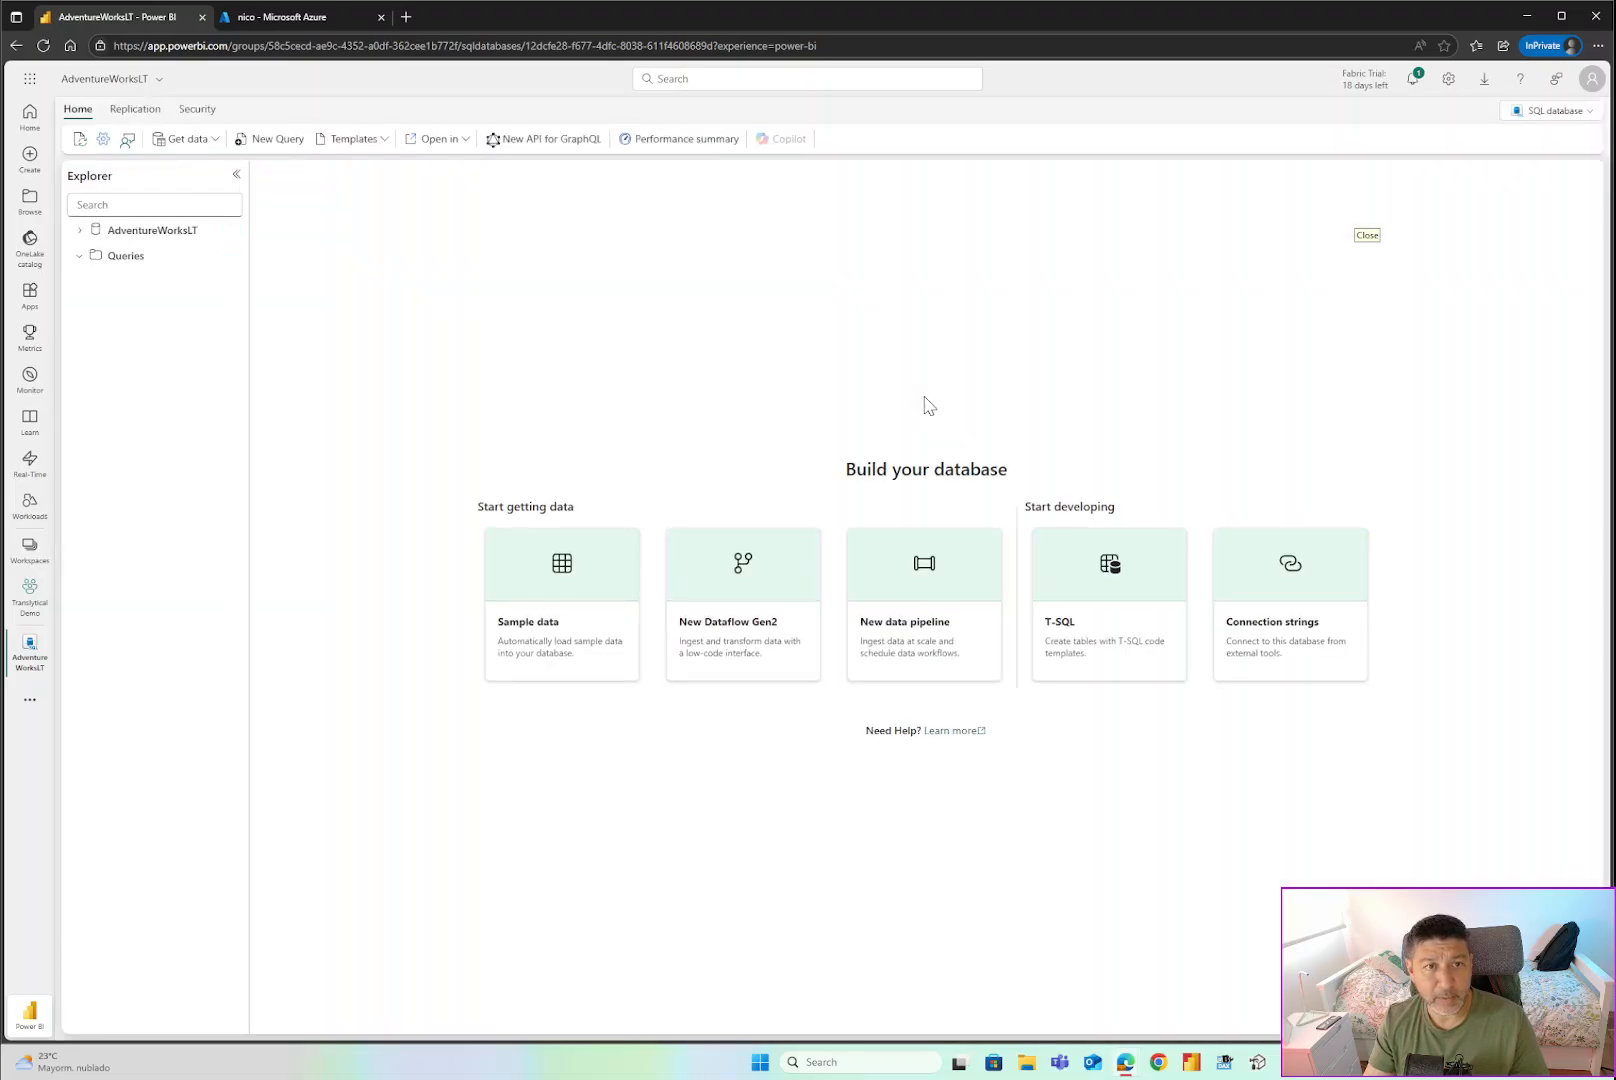
Check the notifications, close them, and load the sample data into the AdventureWorksLT database.
click(1413, 80)
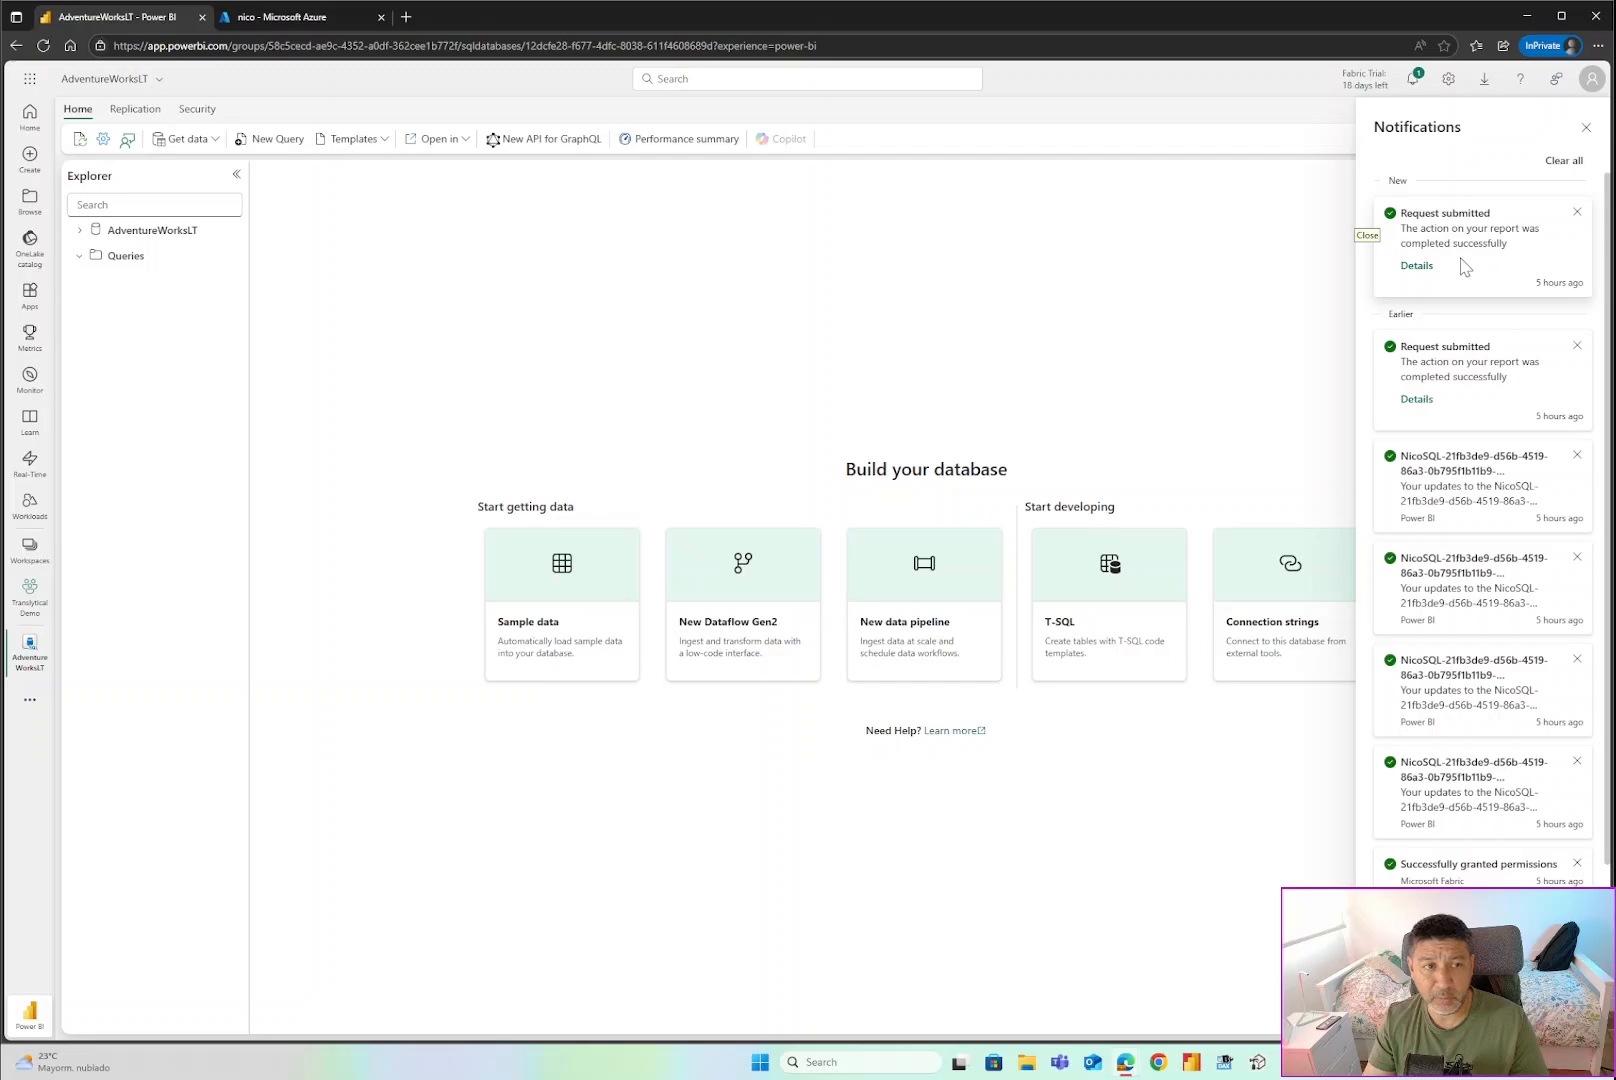
click(1129, 343)
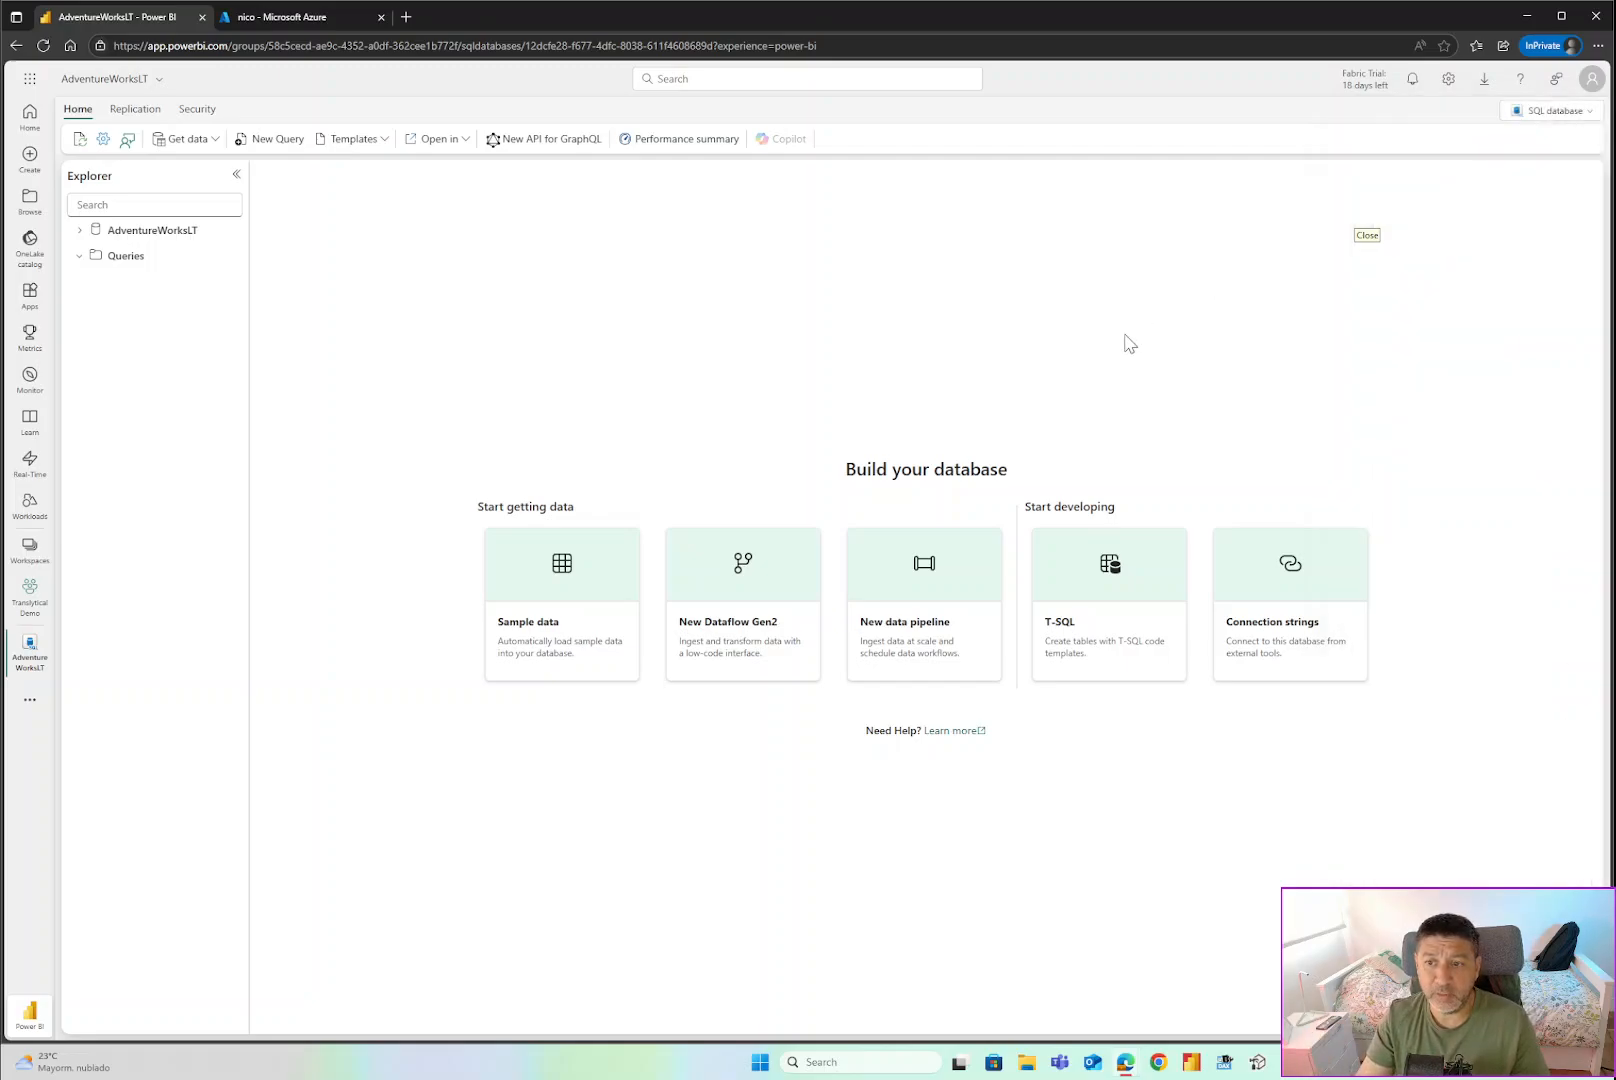
click(547, 599)
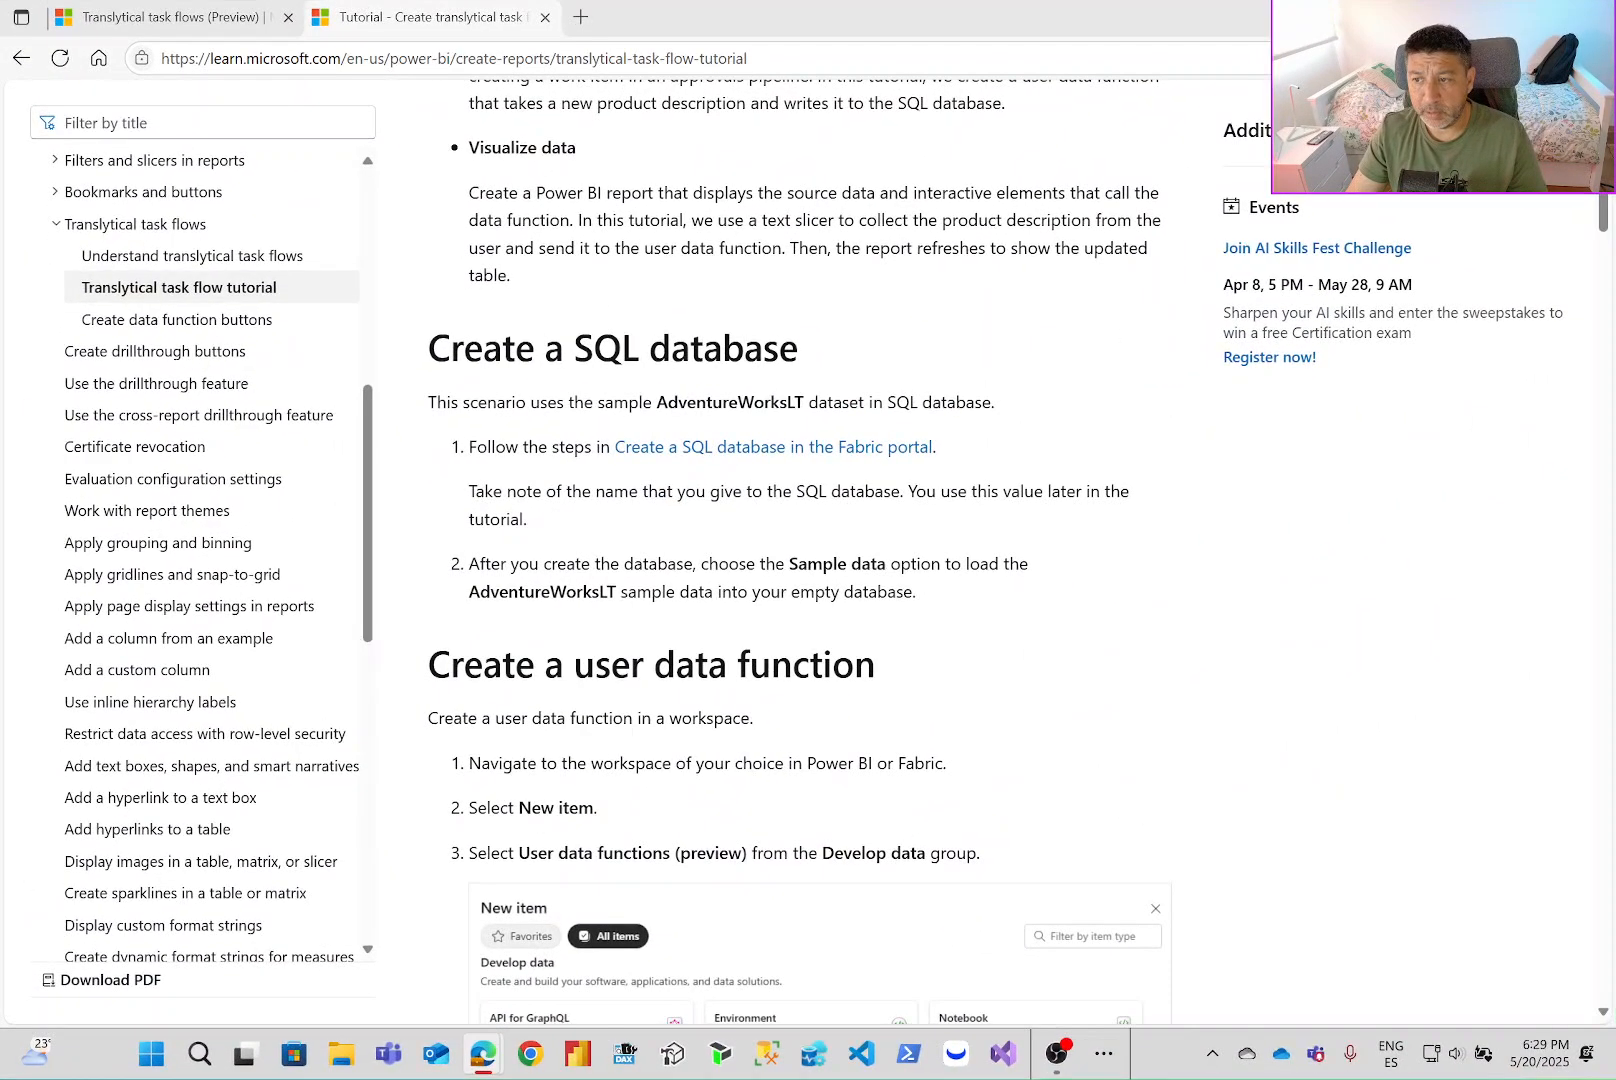
Review the tutorial's step on choosing the Sample data option for the empty database.
scroll(660, 555, down, 1)
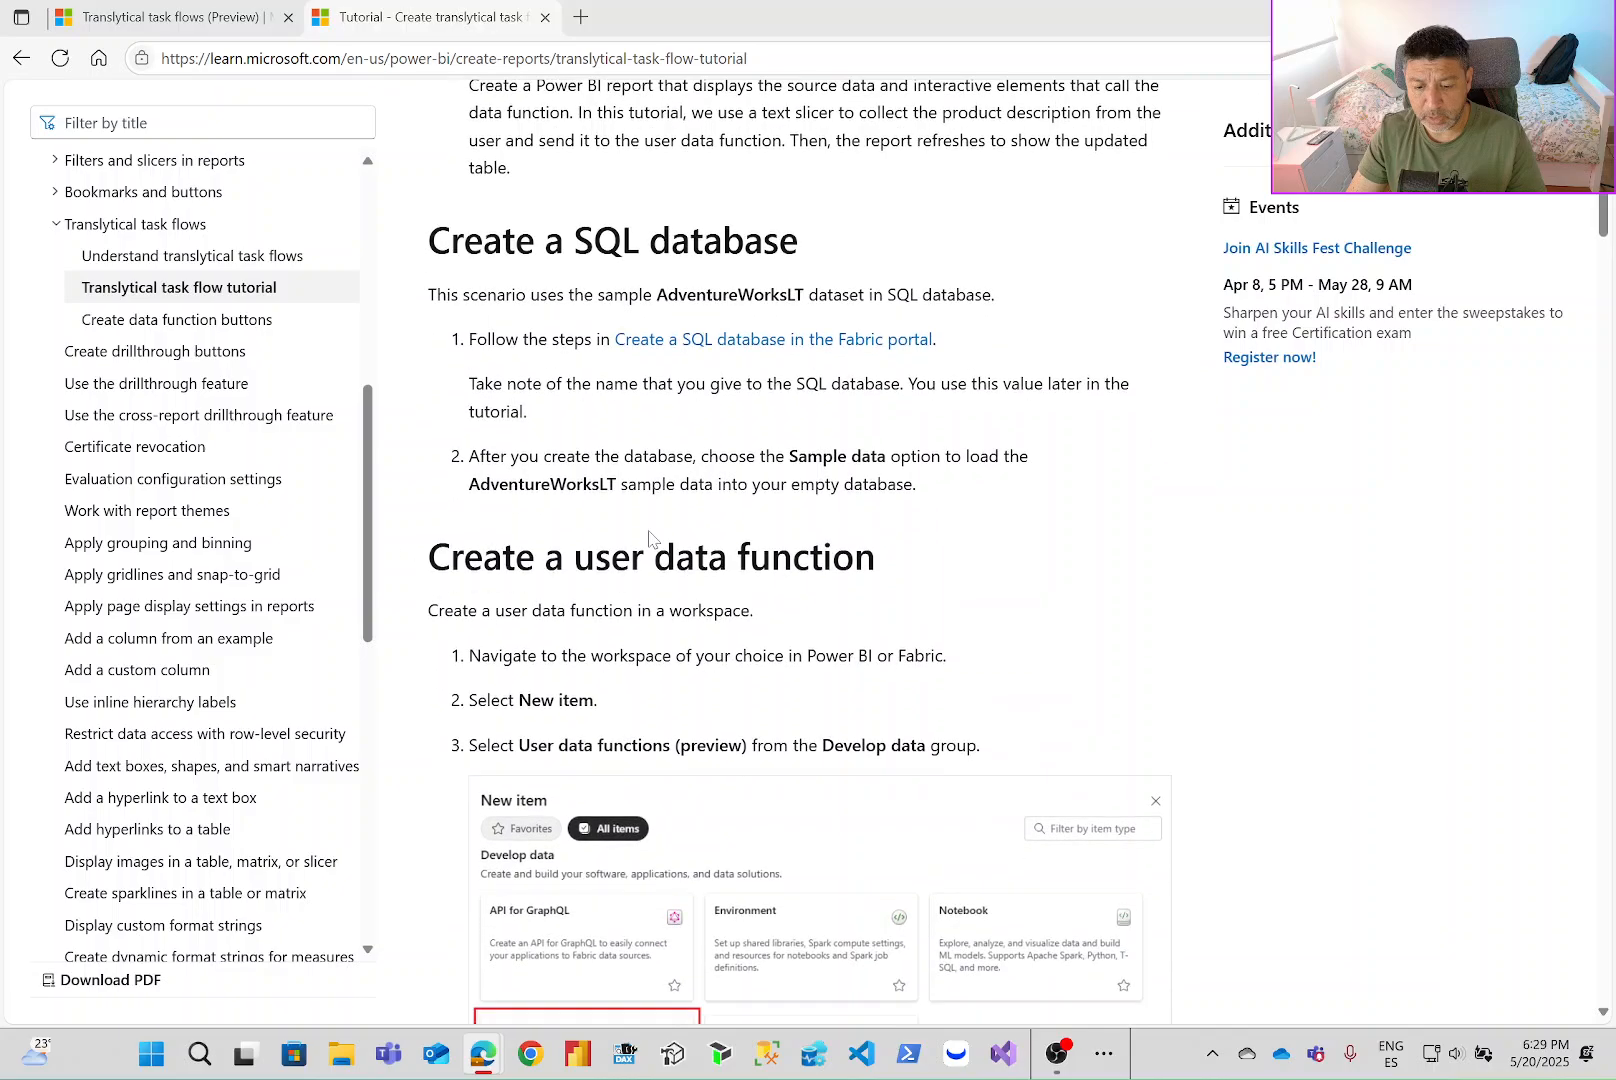
drag(469, 456, 970, 490)
click(970, 492)
Read the tutorial's section on creating a user data function, including the Develop data group and the example name sqlwriteback.
scroll(920, 497, down, 2)
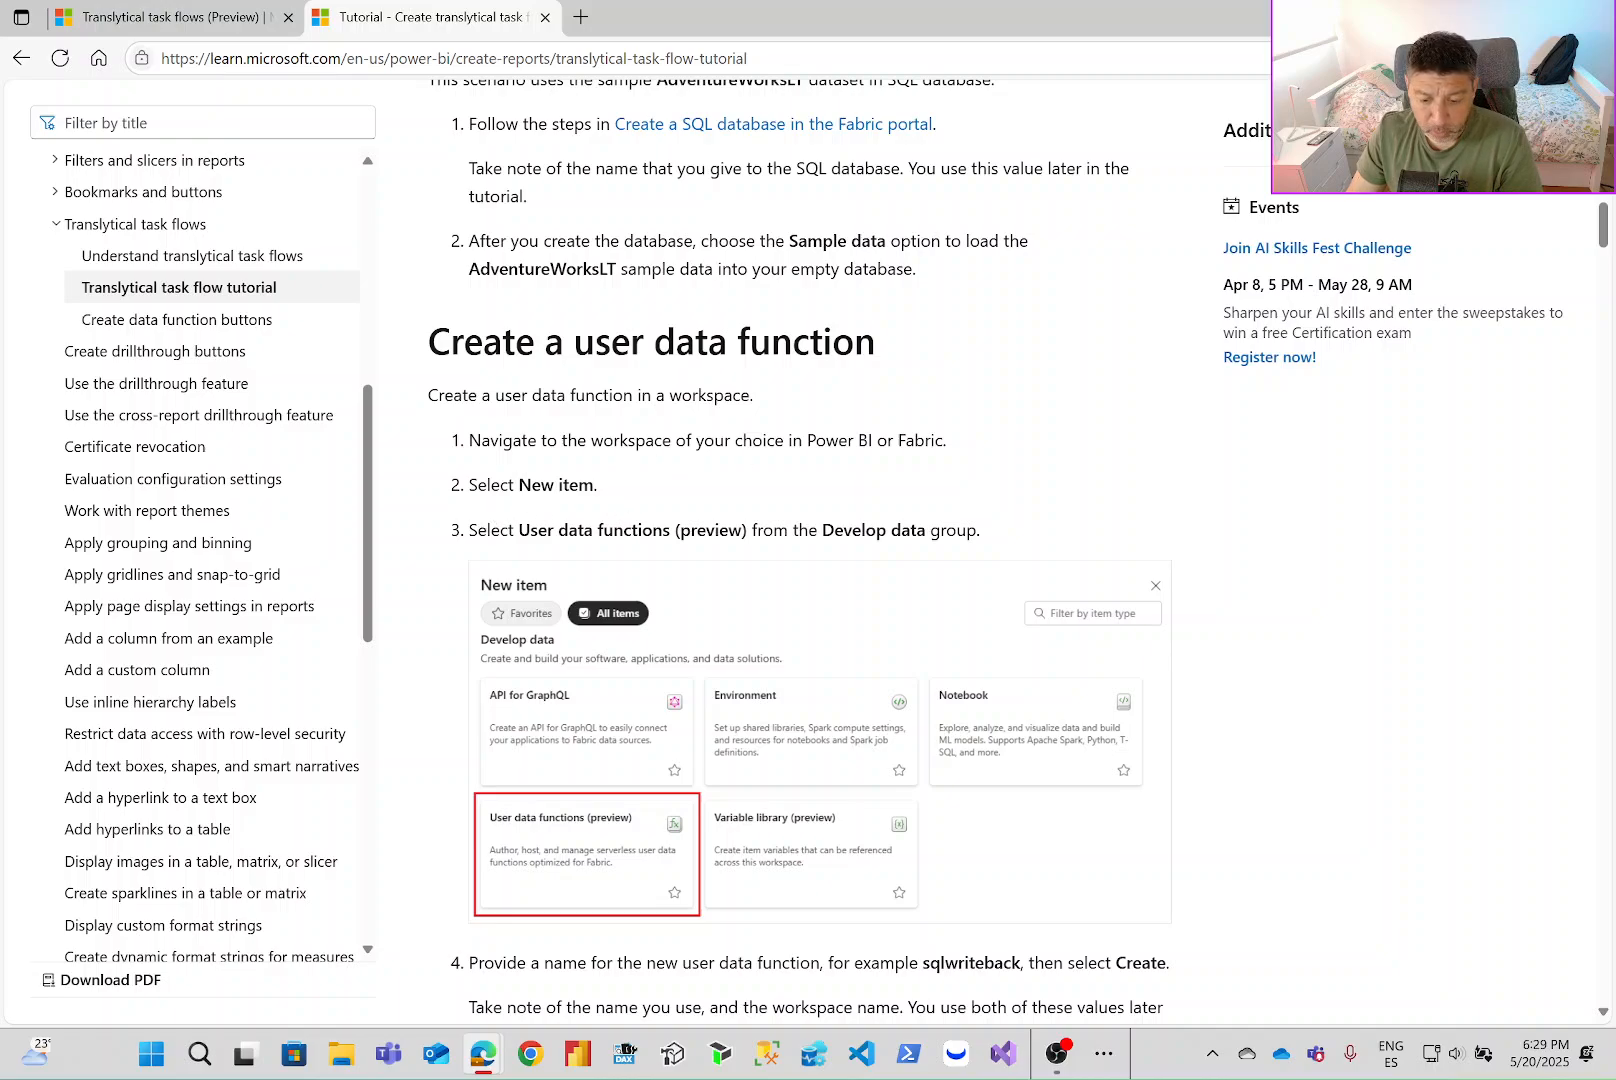
drag(519, 530, 912, 530)
scroll(1017, 528, down, 1)
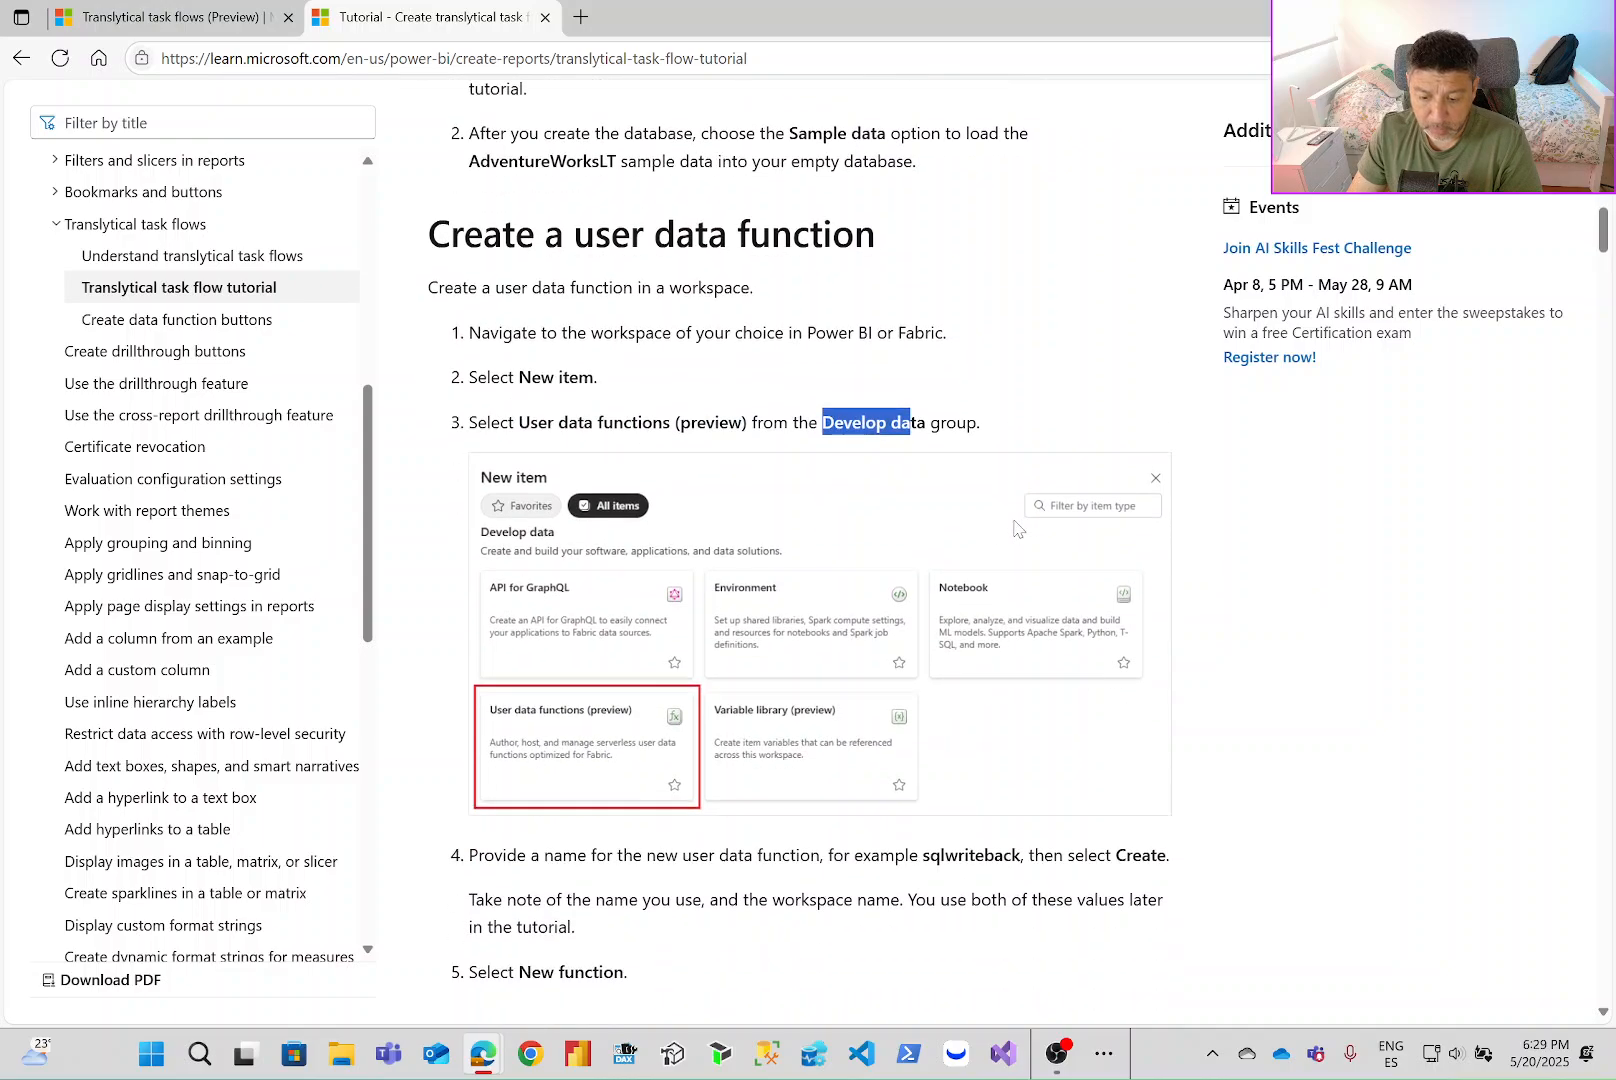
scroll(665, 610, down, 1)
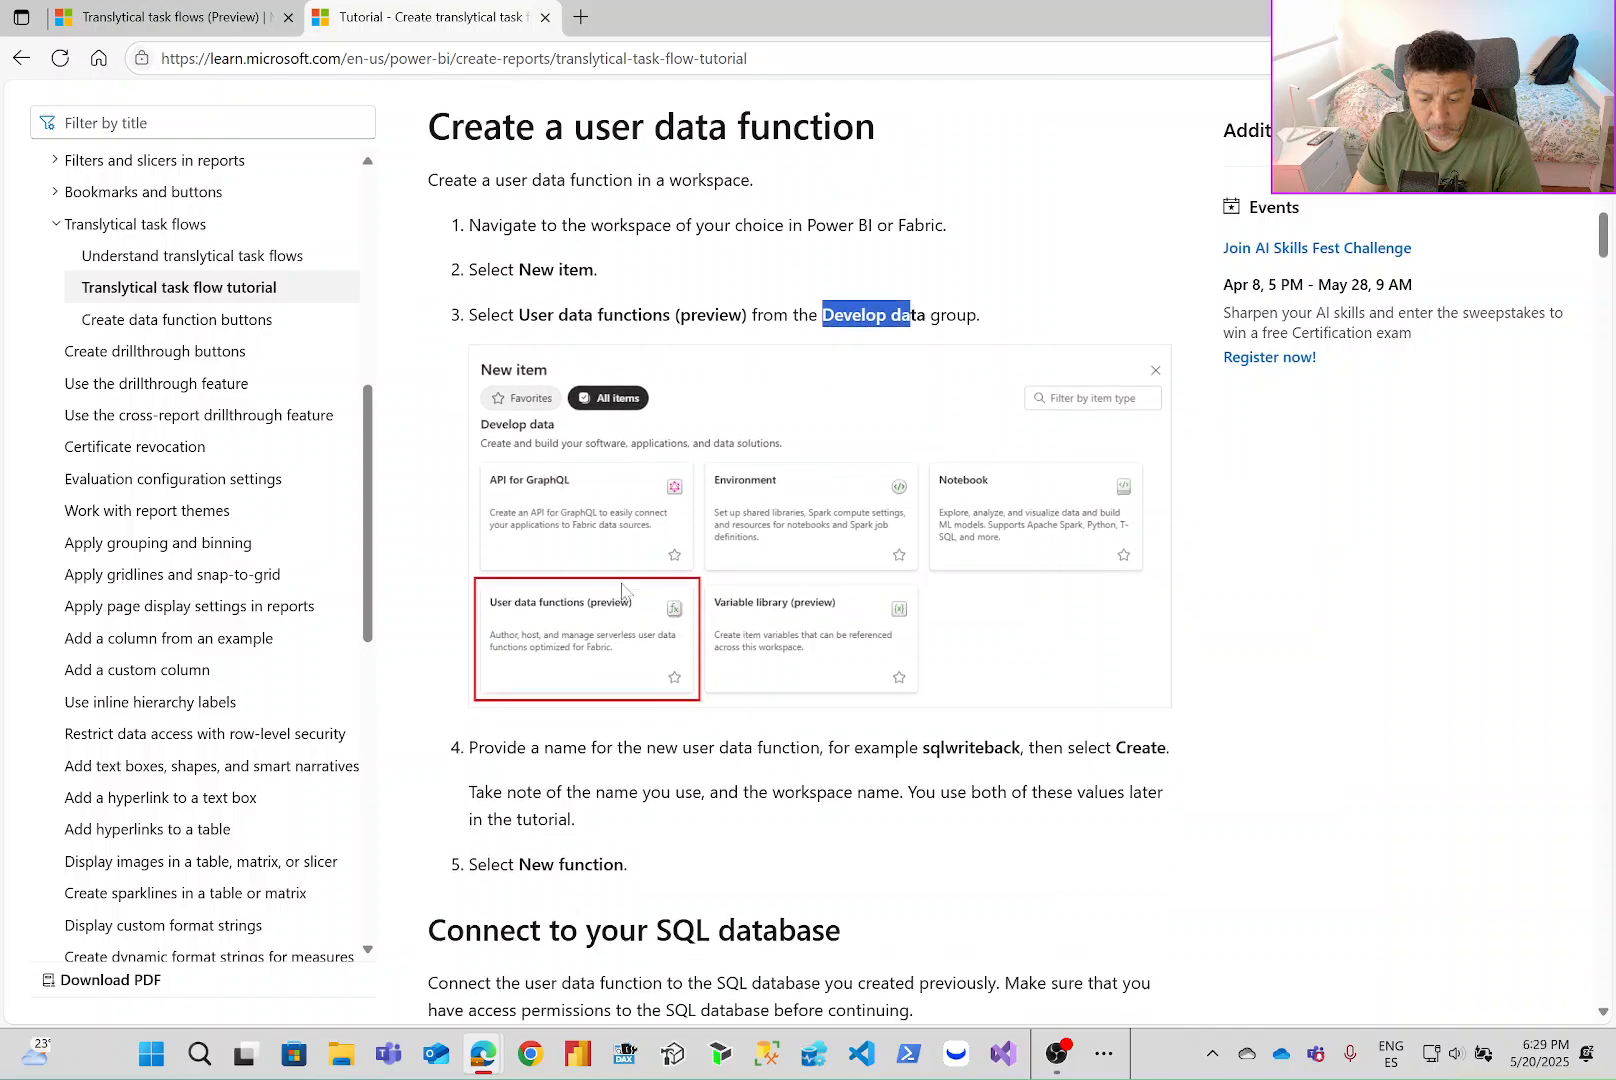
scroll(580, 629, down, 1)
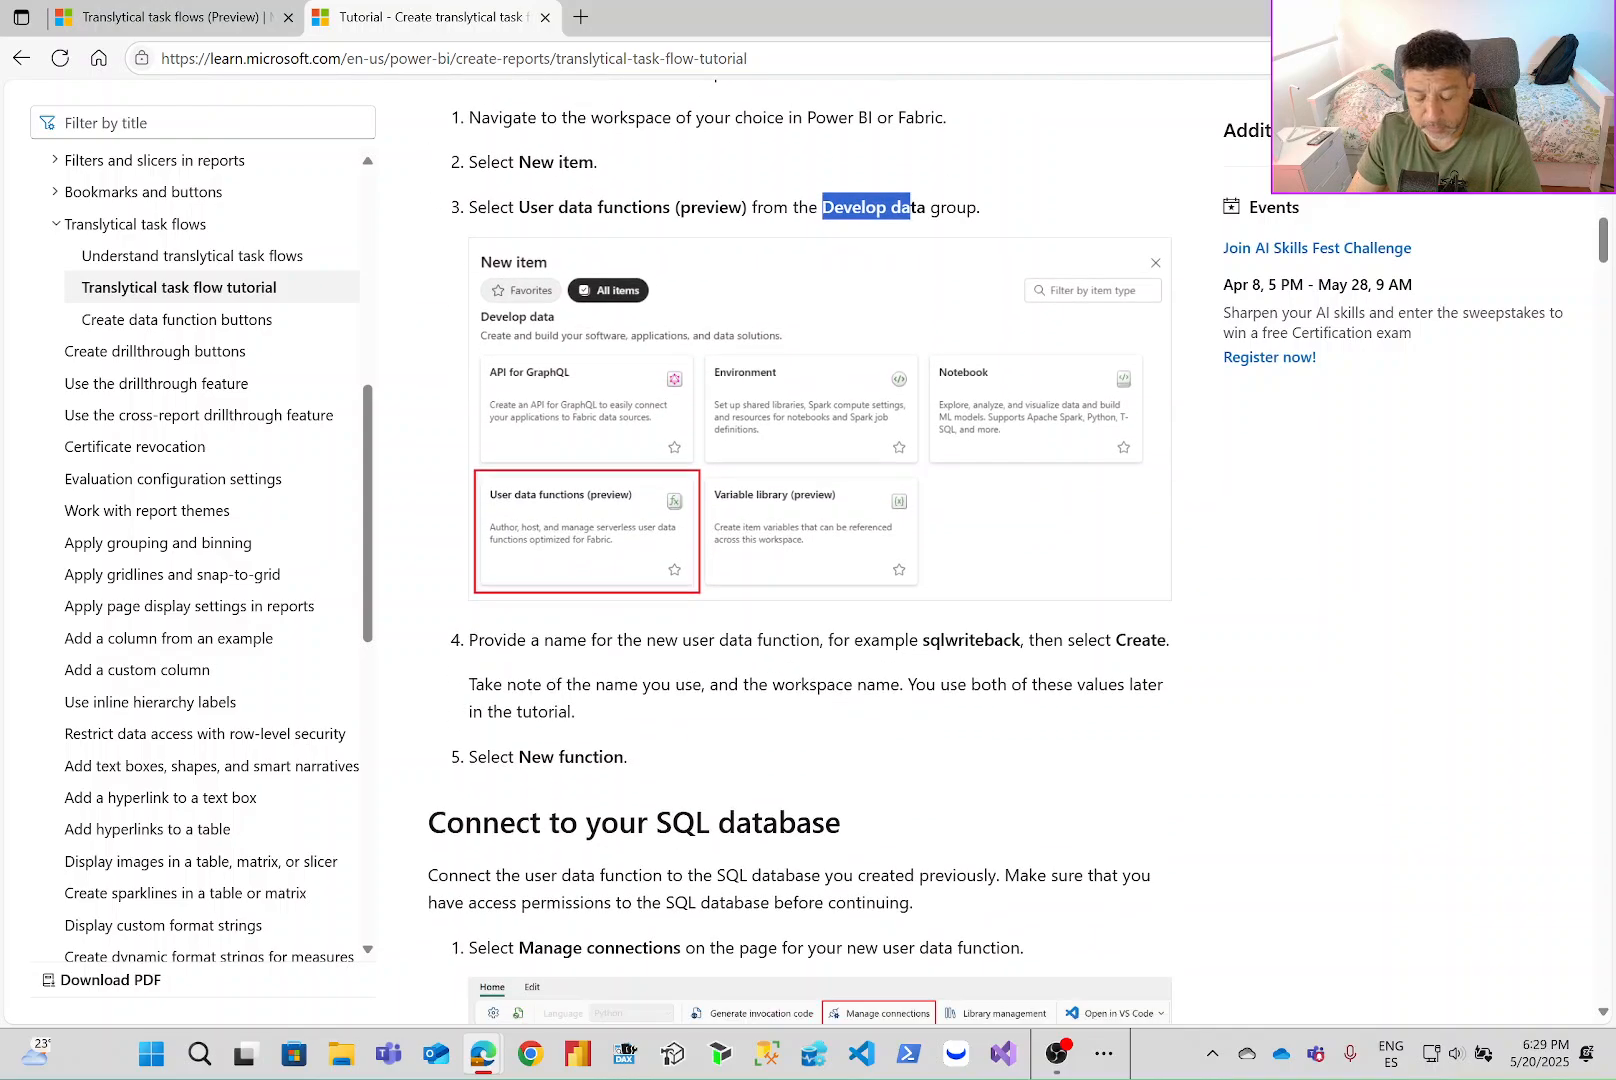
drag(930, 641, 1013, 642)
click(988, 666)
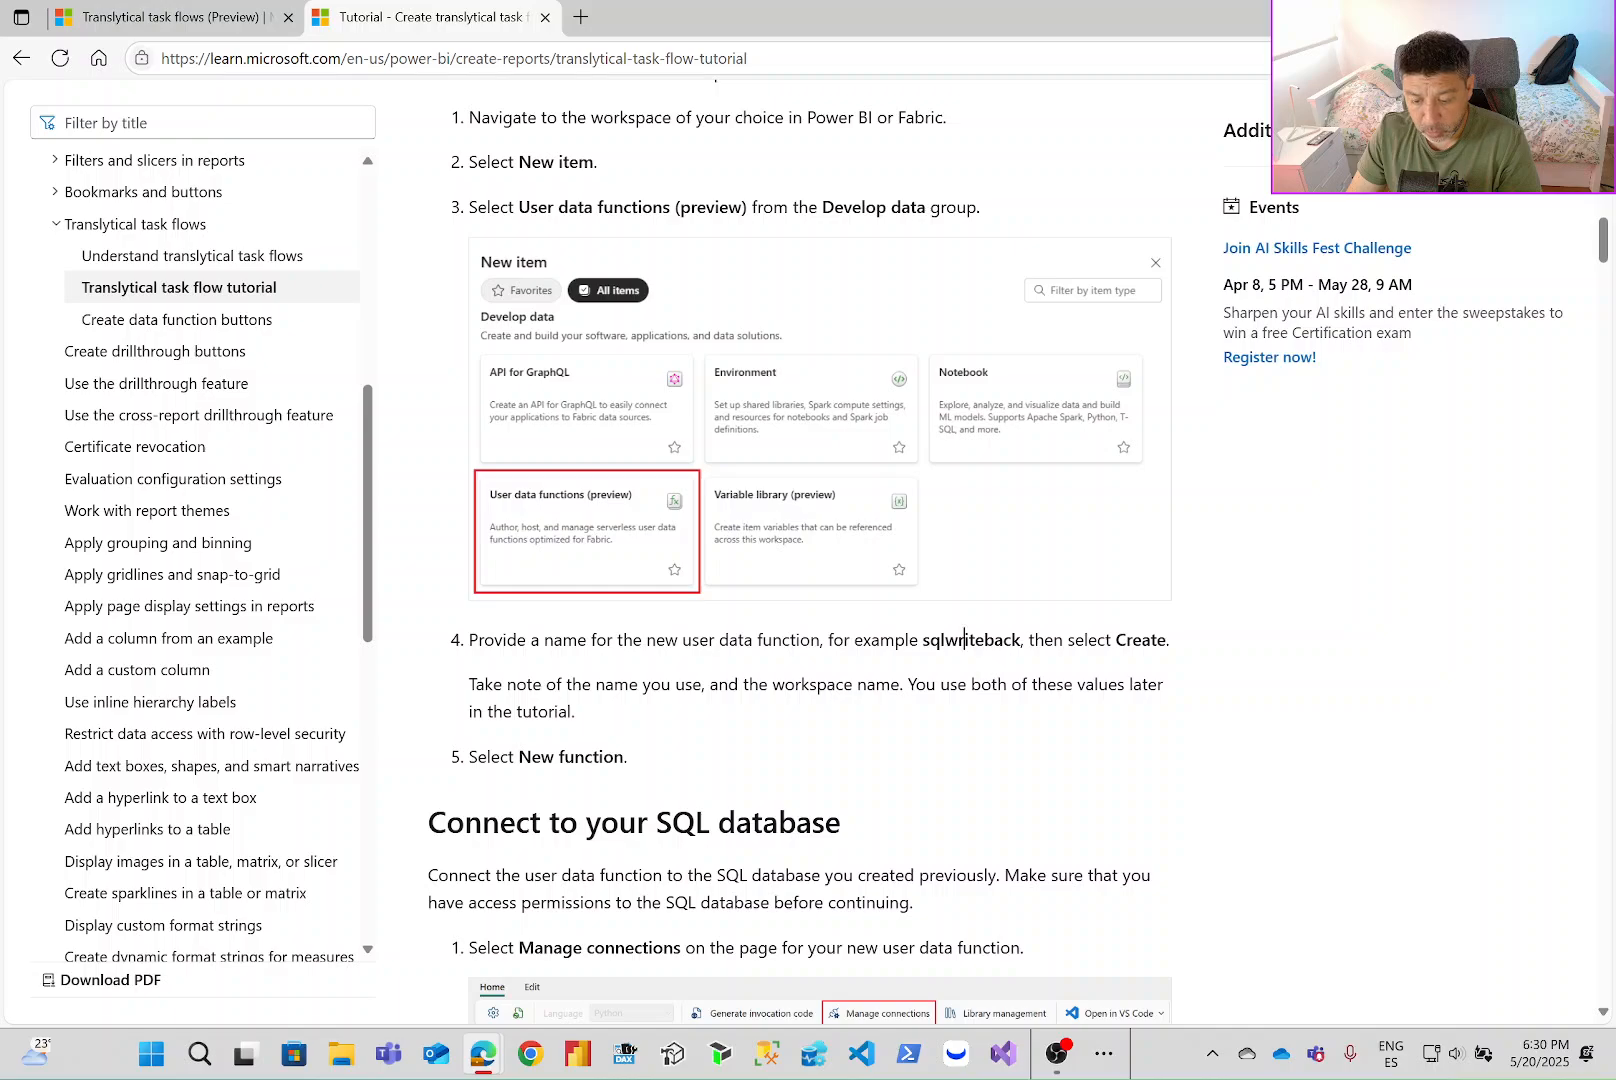
Copy the example name sqlwriteback from the tutorial and read the step on selecting New function.
double_click(964, 639)
key(ctrl+c)
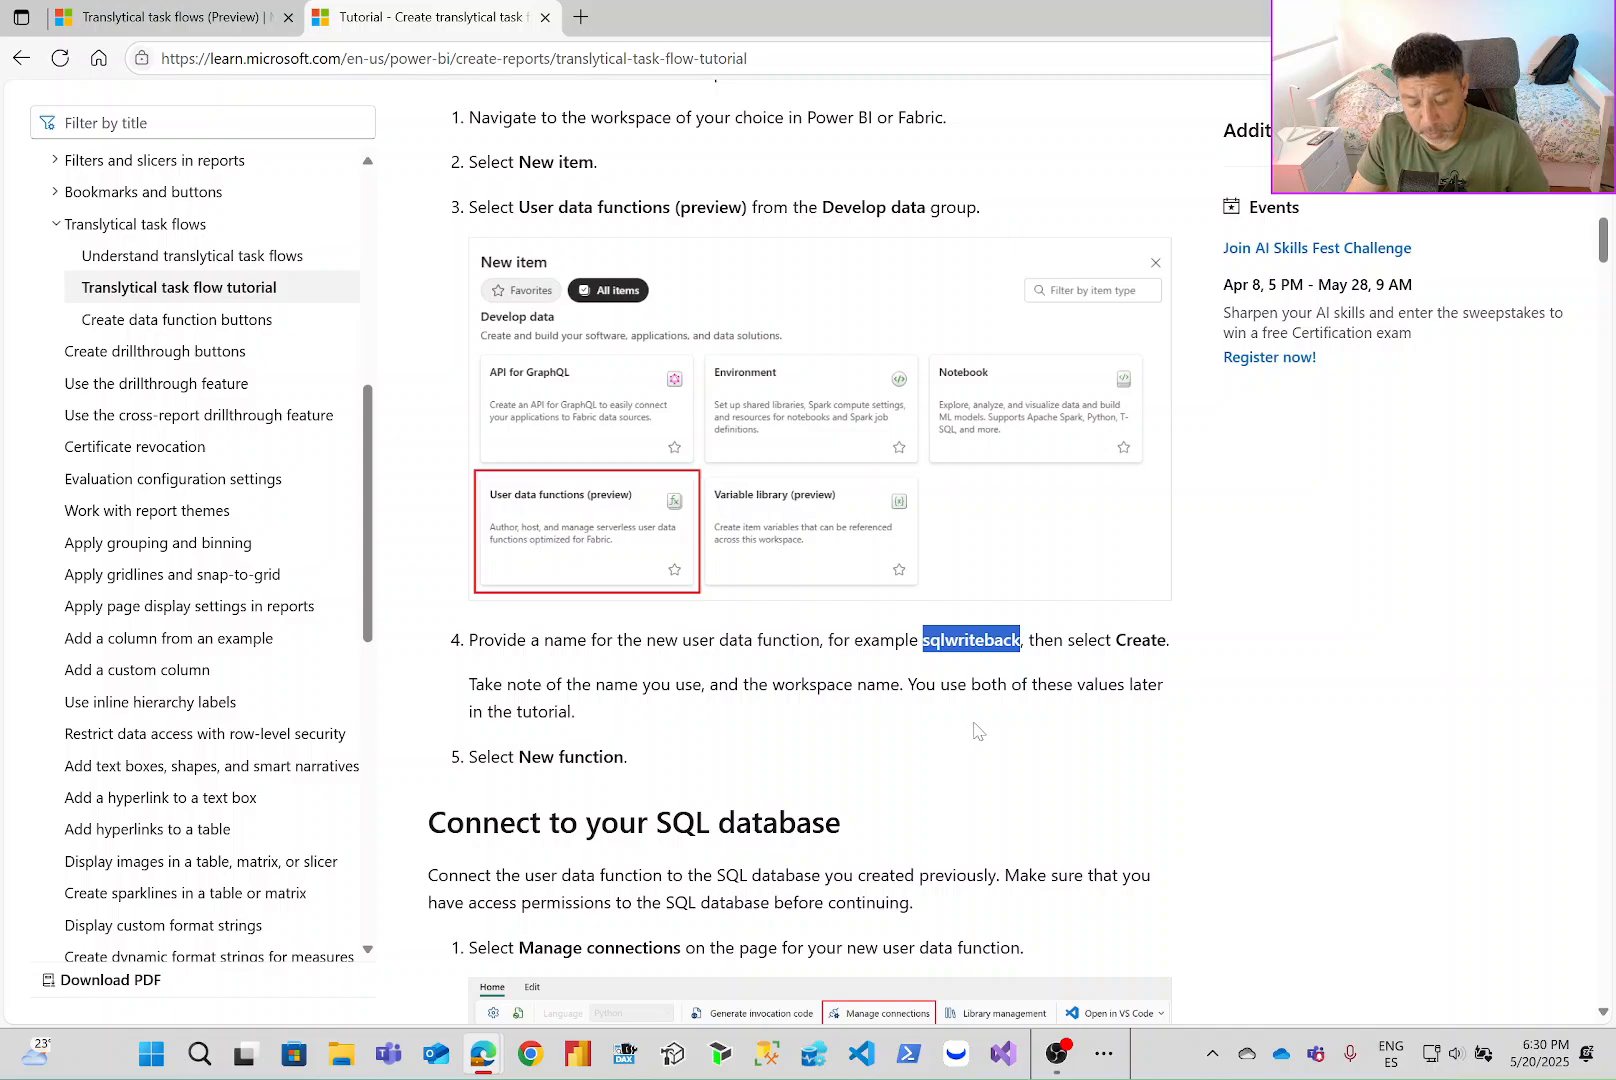
scroll(978, 733, down, 1)
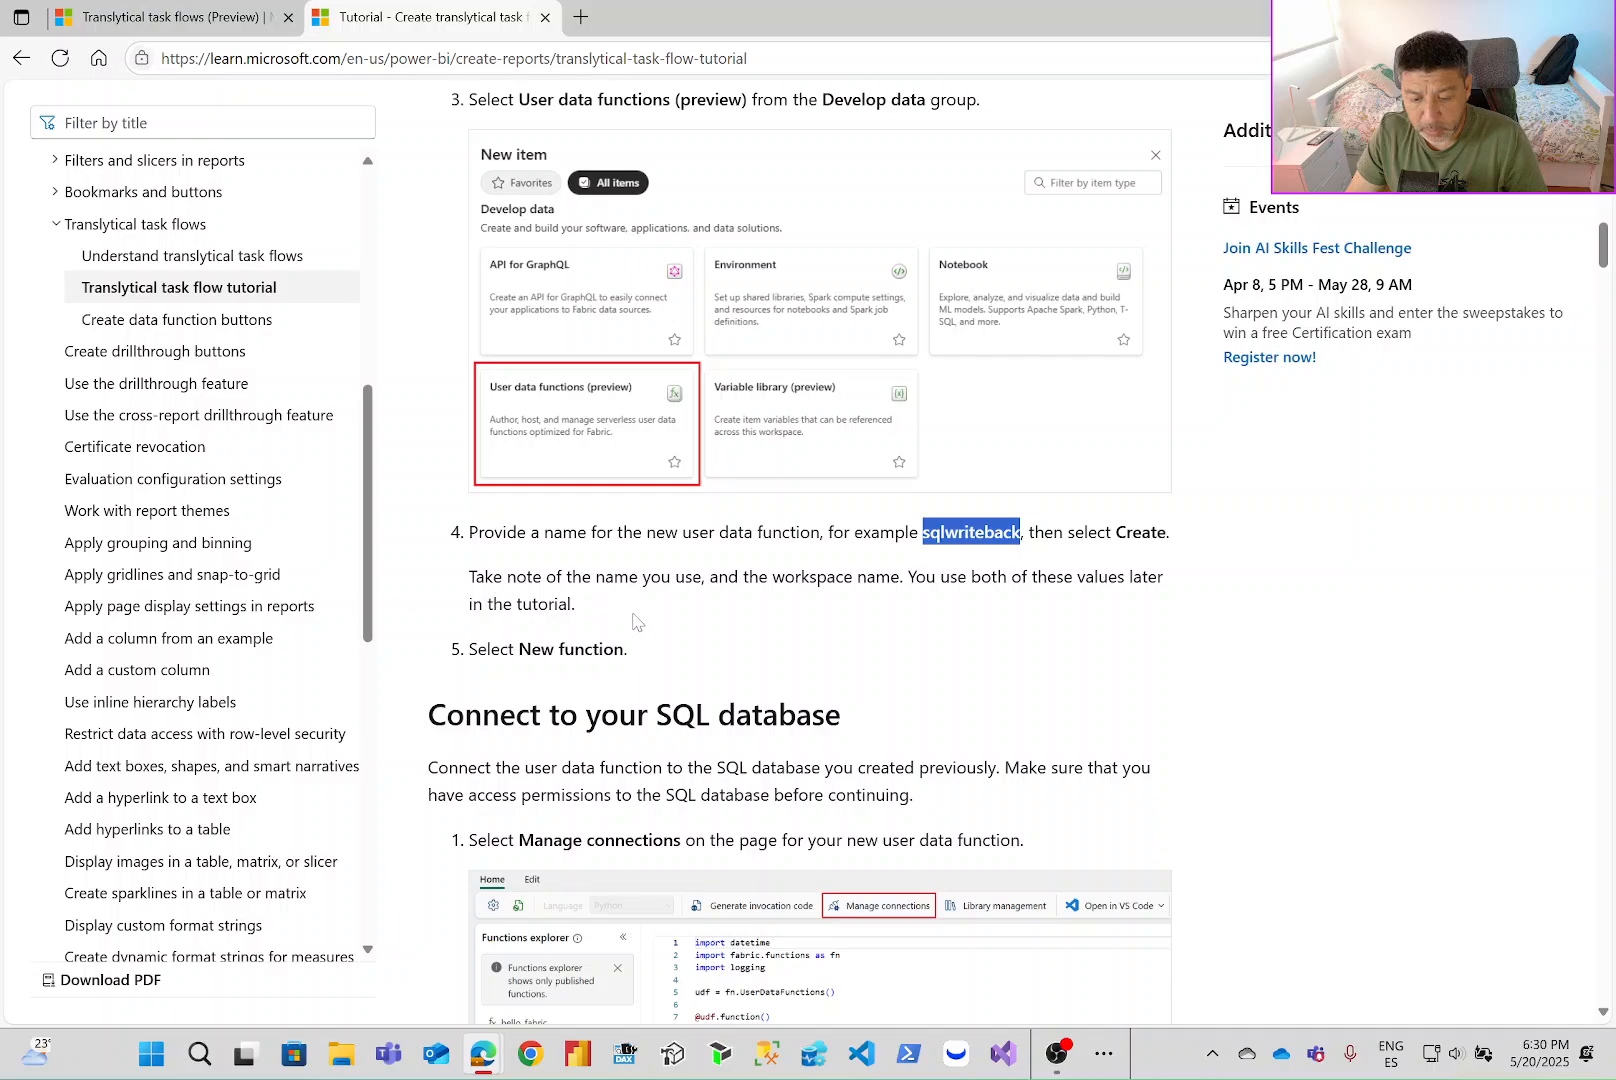
scroll(633, 620, down, 1)
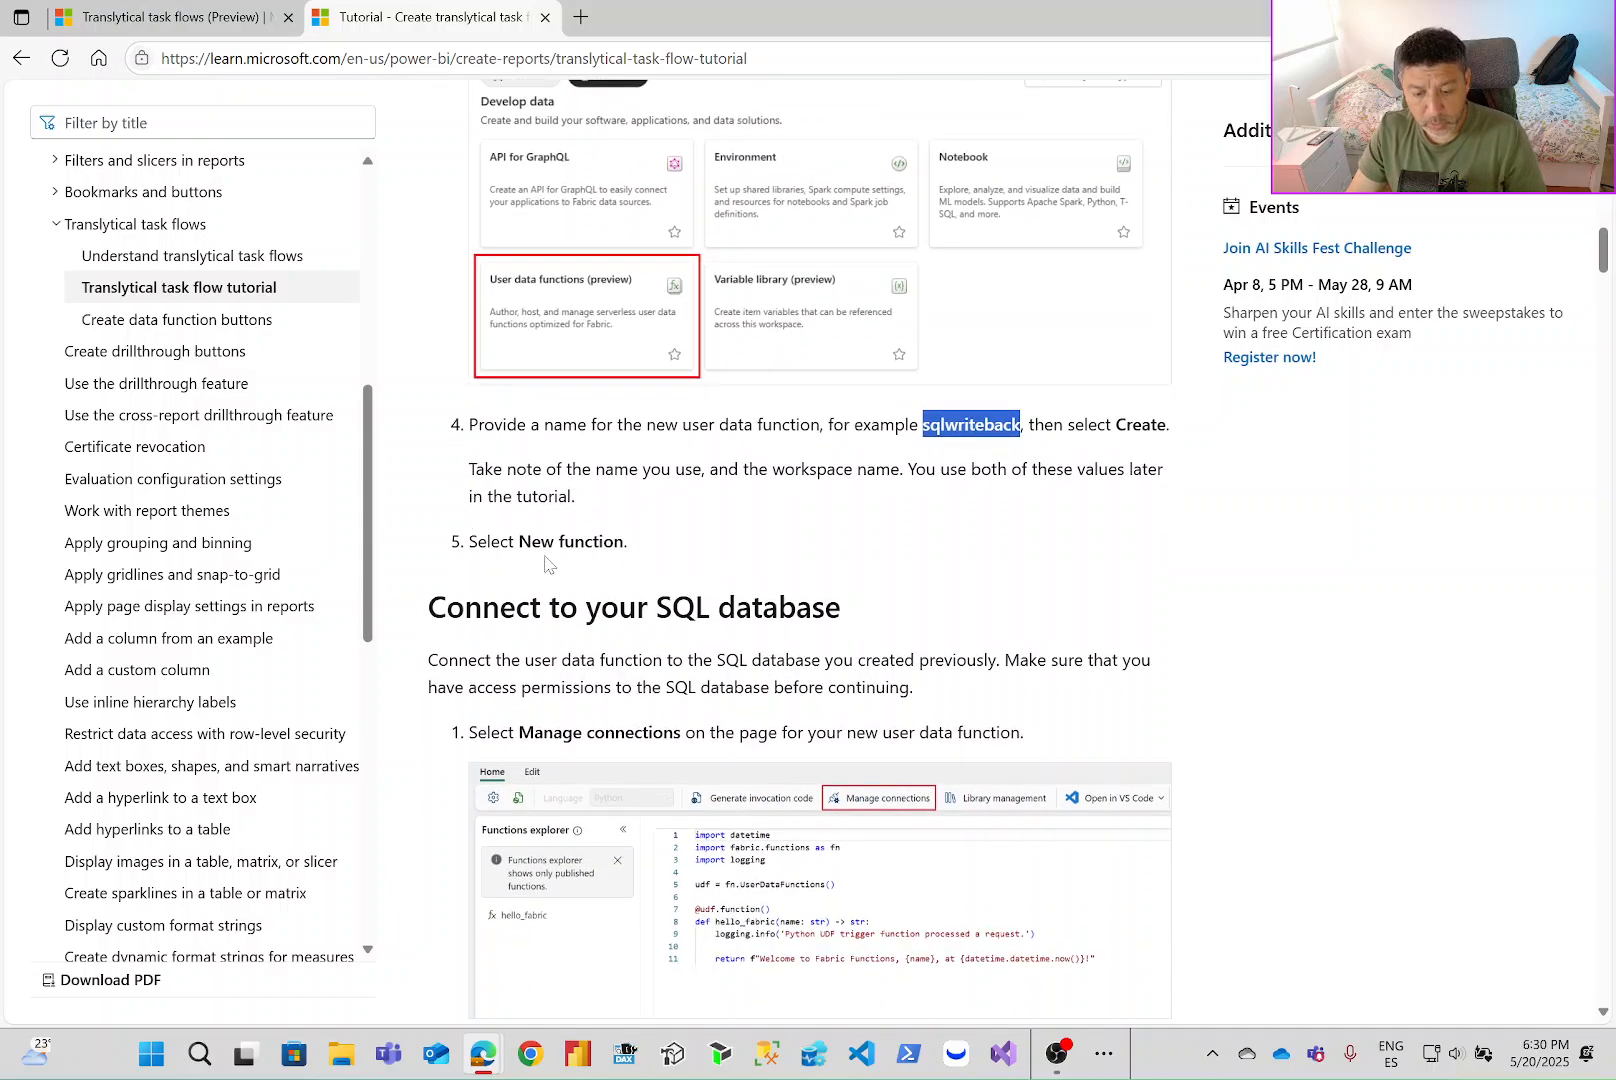
drag(542, 550, 635, 546)
click(635, 546)
scroll(777, 634, down, 1)
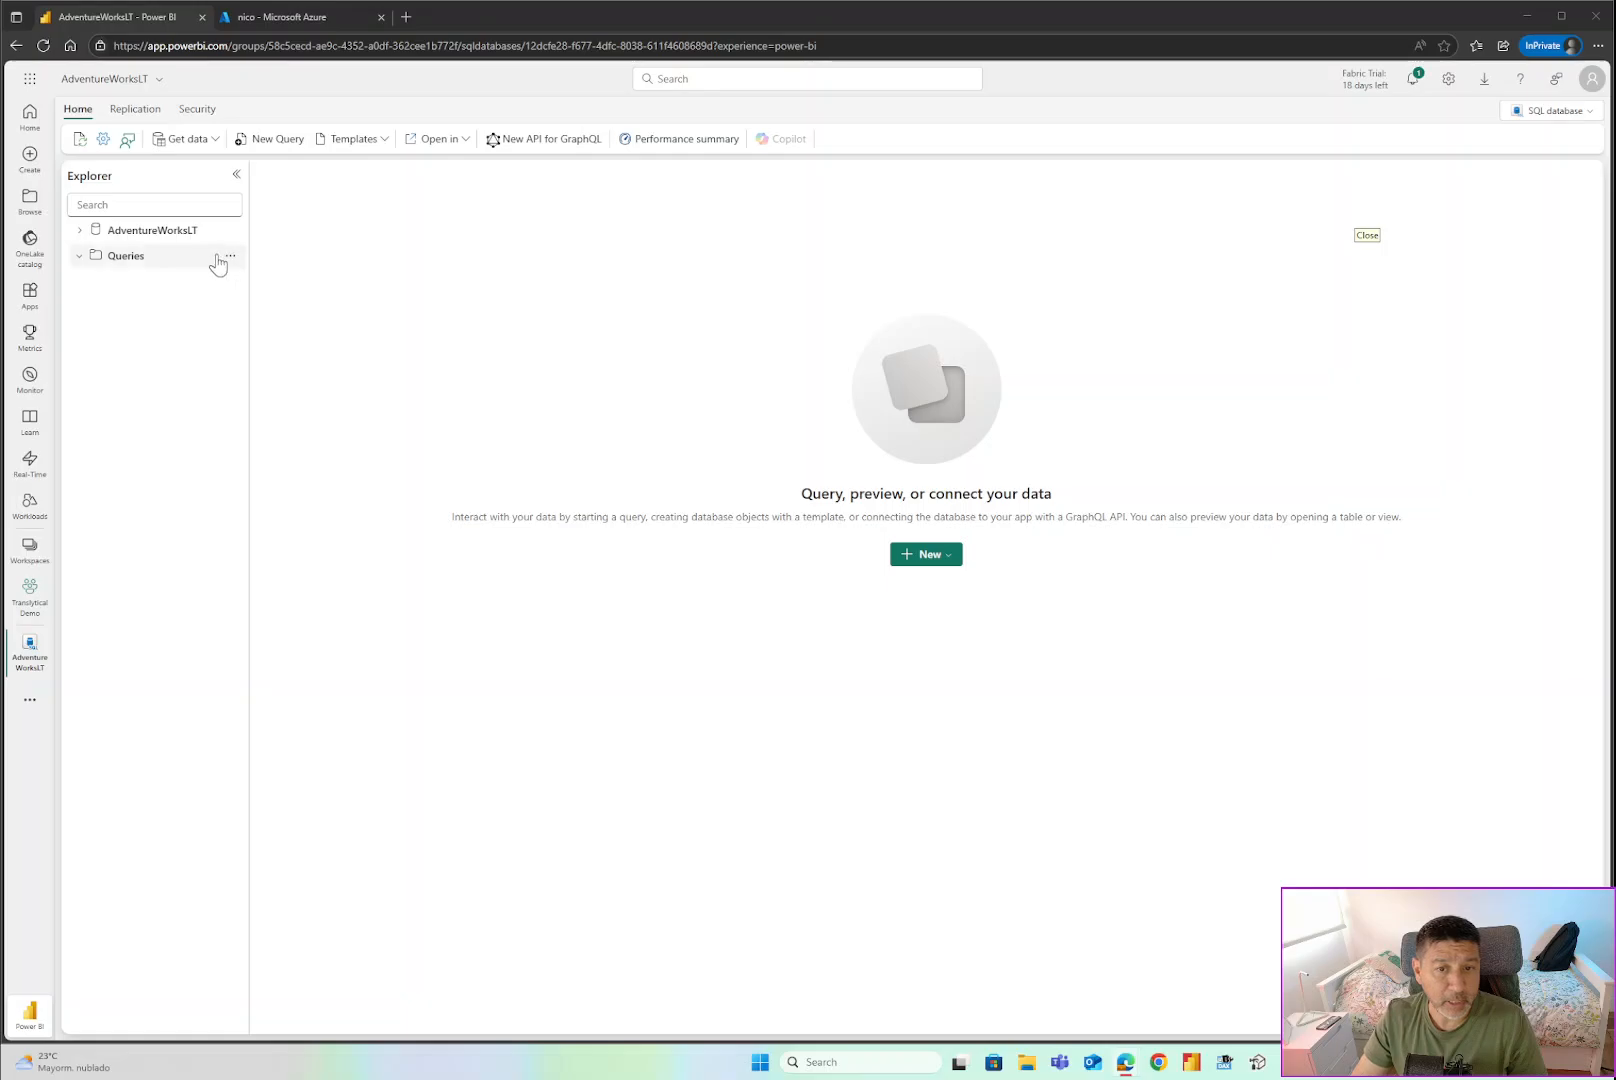
In the AdventureWorksLT database in Power BI, preview the SalesLT tables Address, ProductCategory and ProductDescription, and collapse the table list.
click(80, 230)
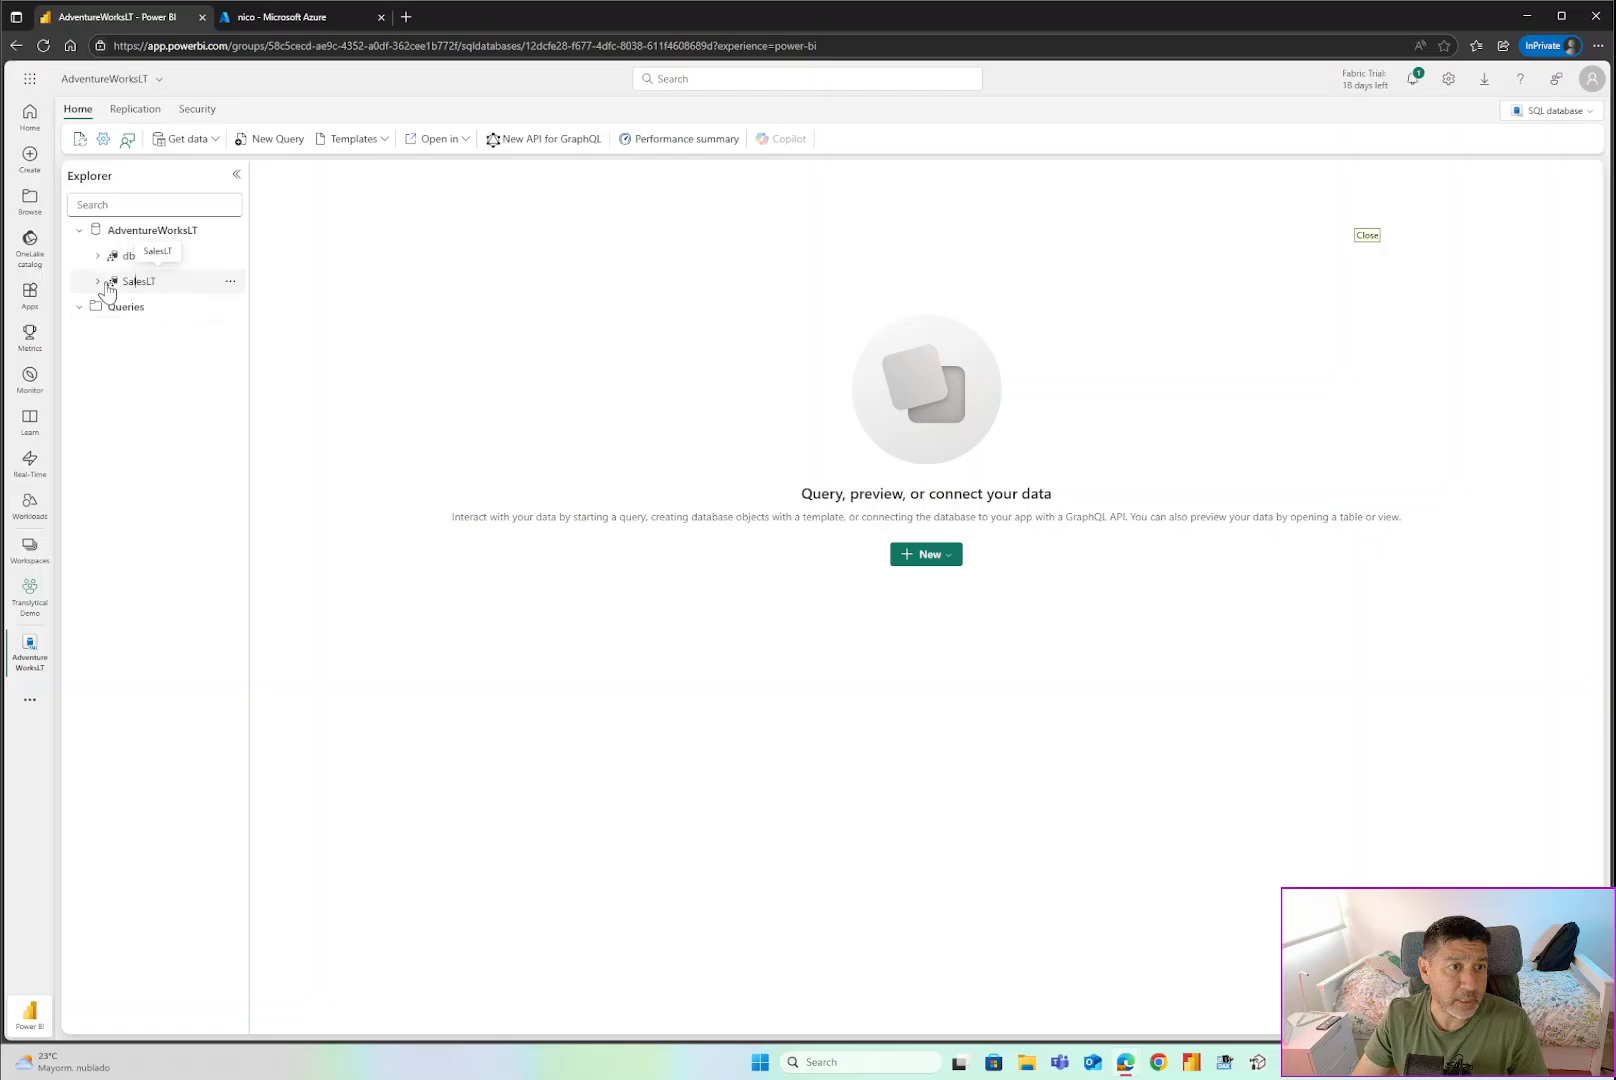
click(100, 282)
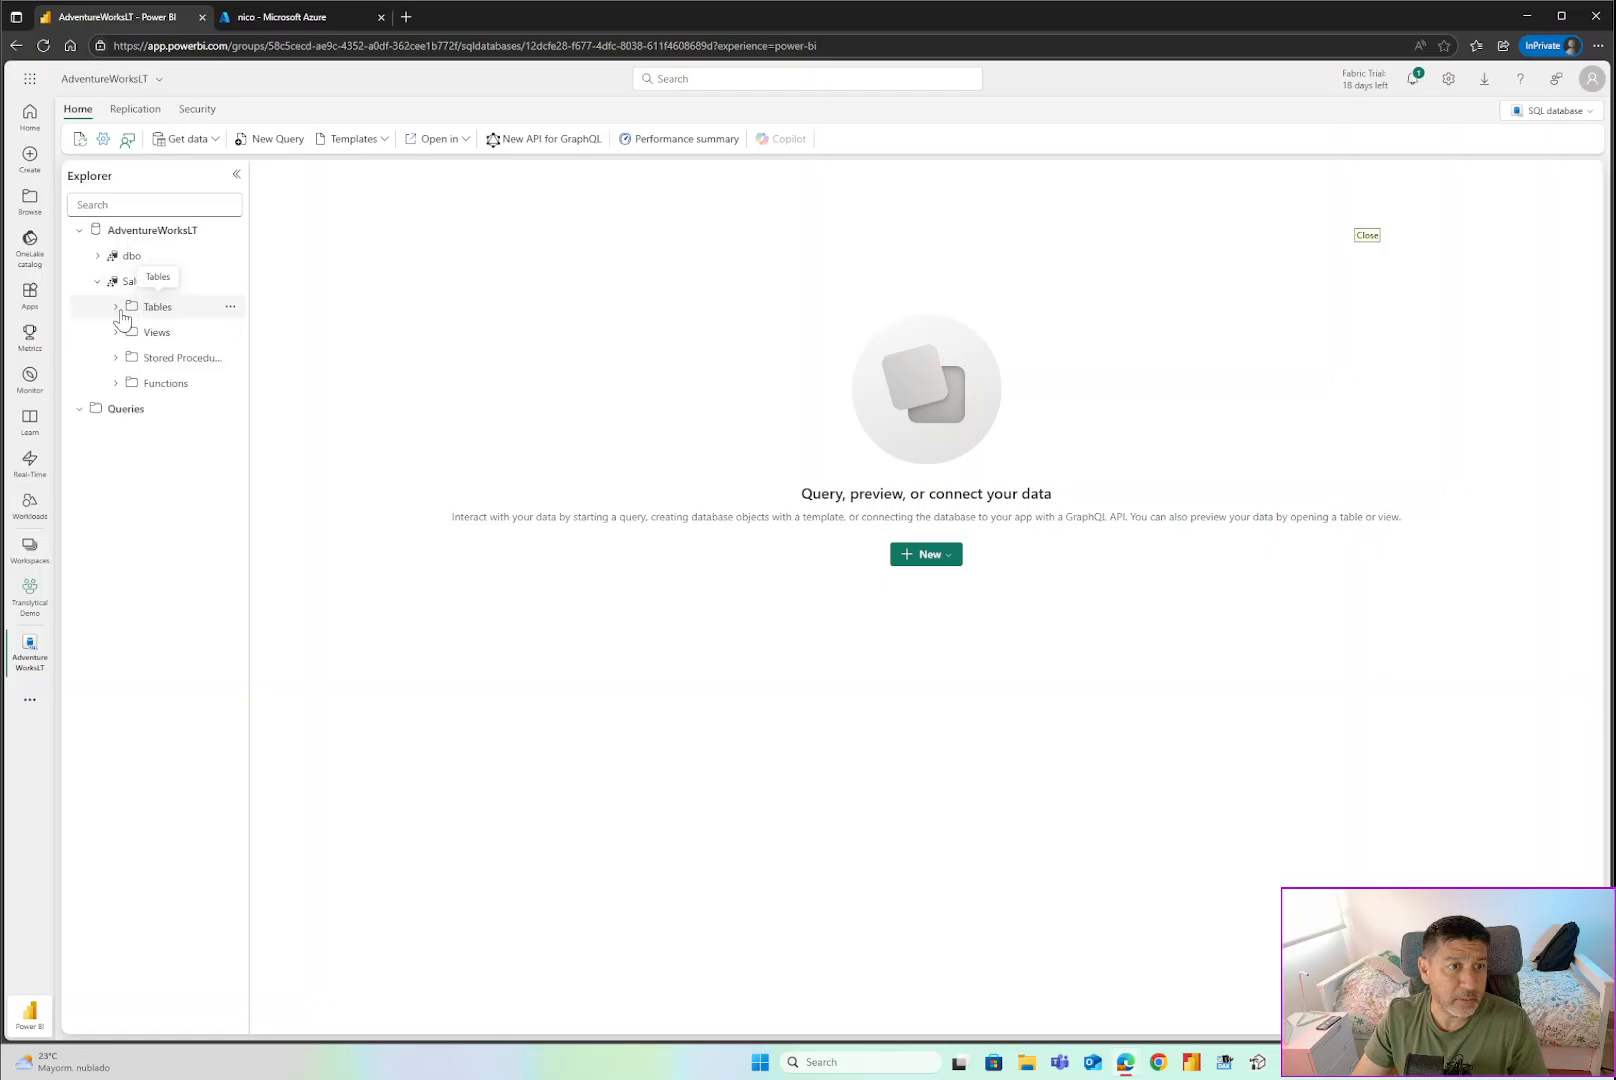
click(117, 307)
click(168, 332)
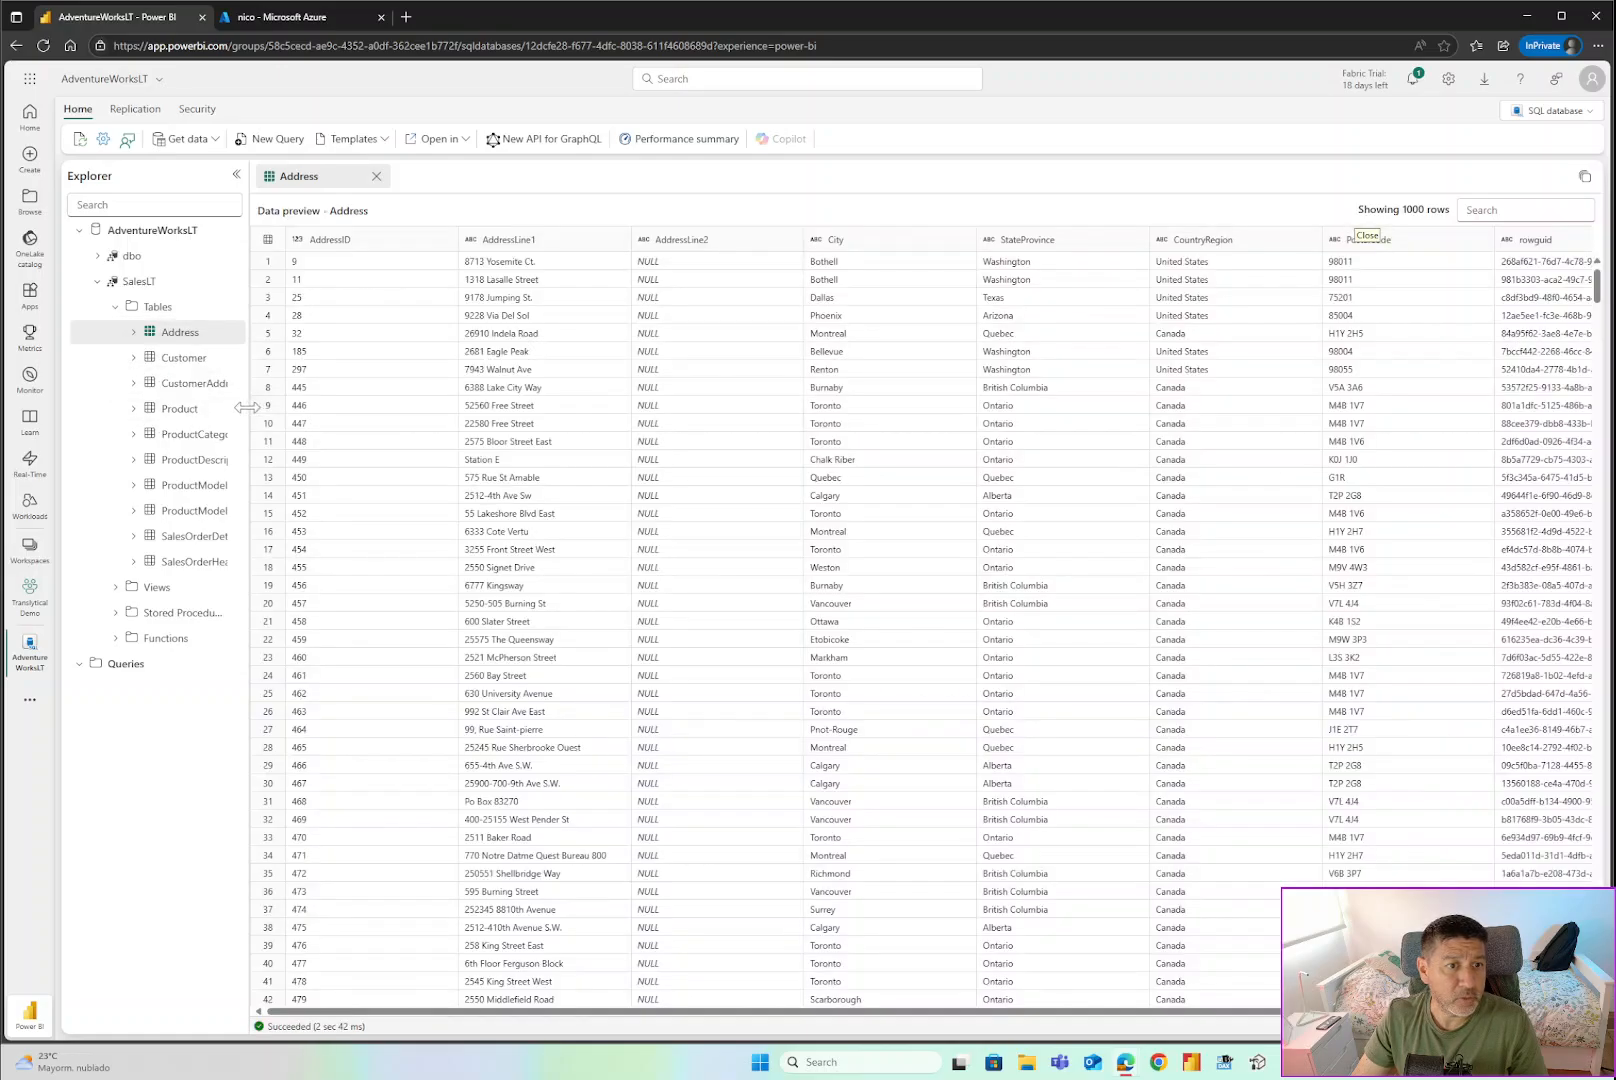
click(188, 434)
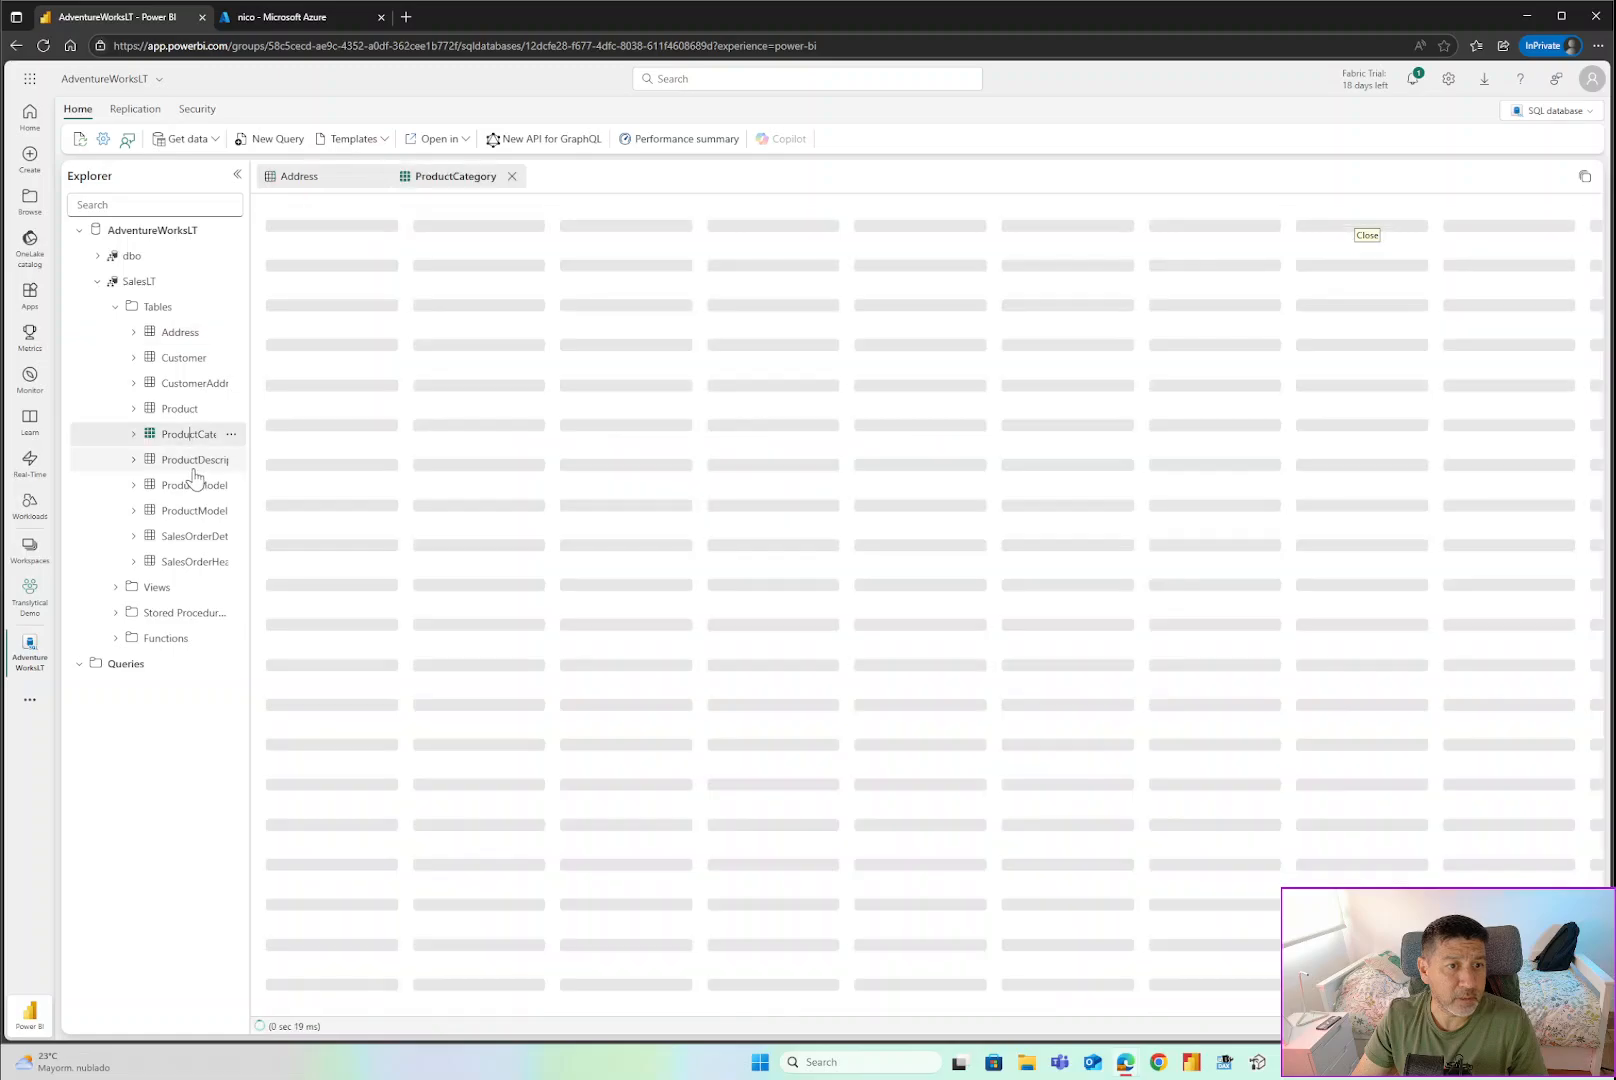
click(185, 460)
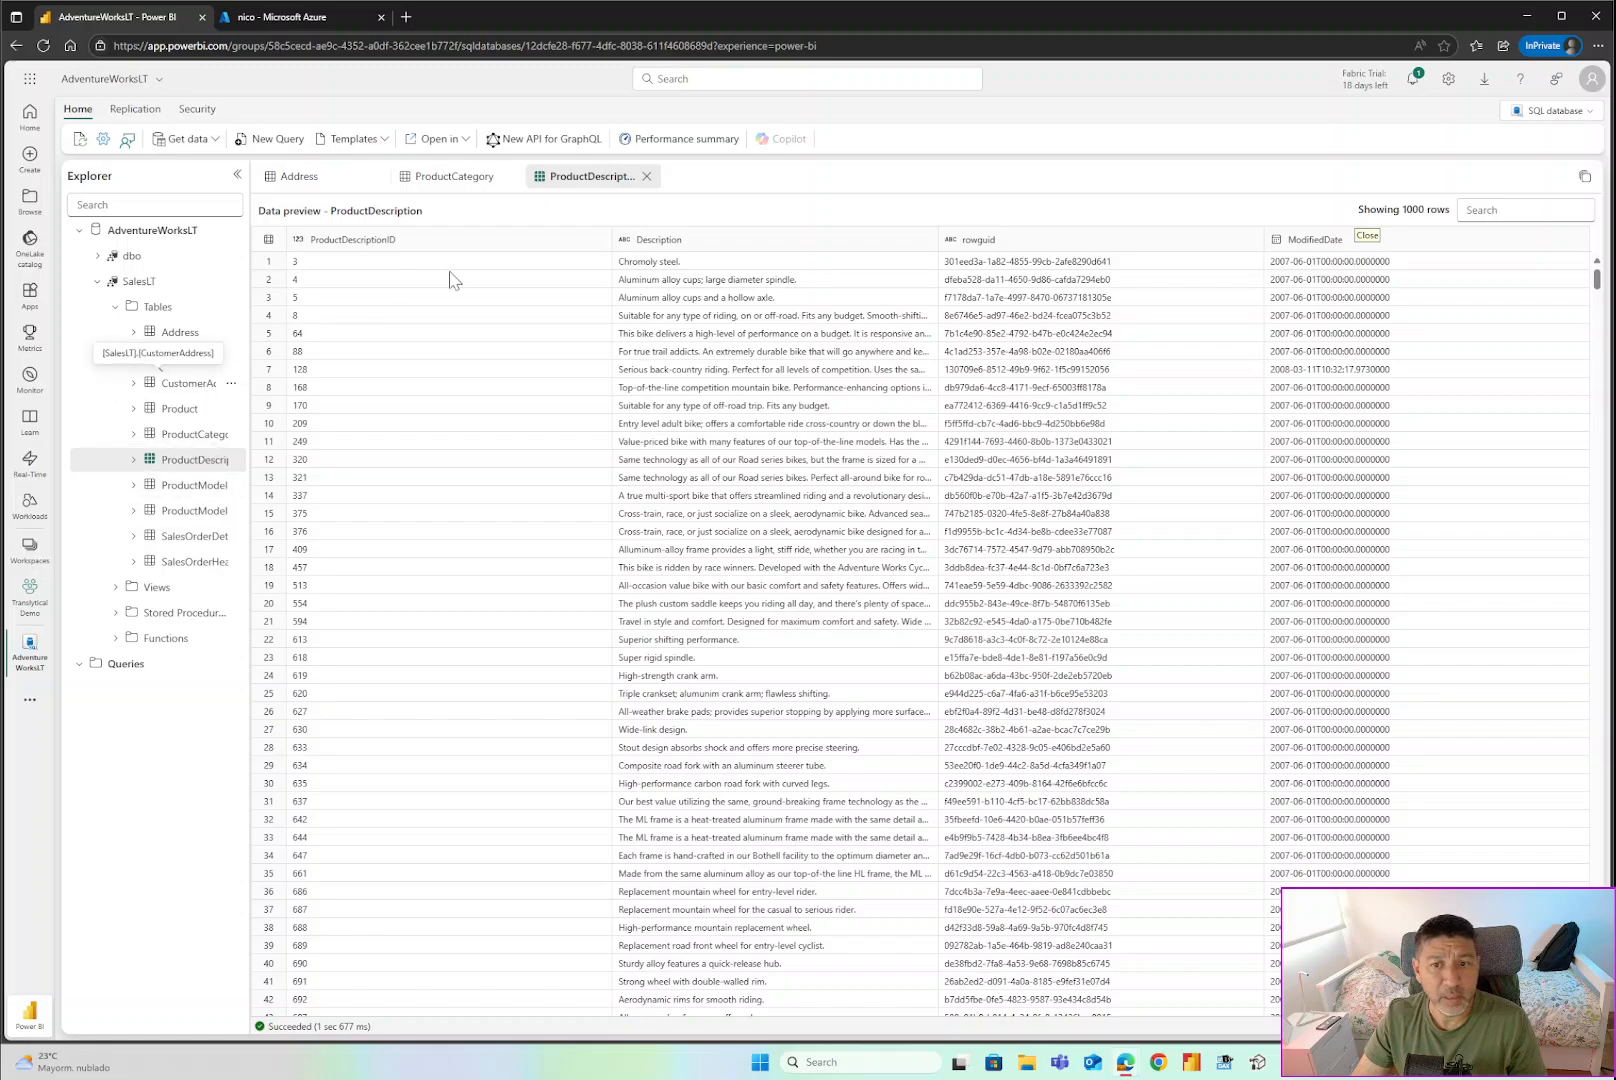
click(114, 308)
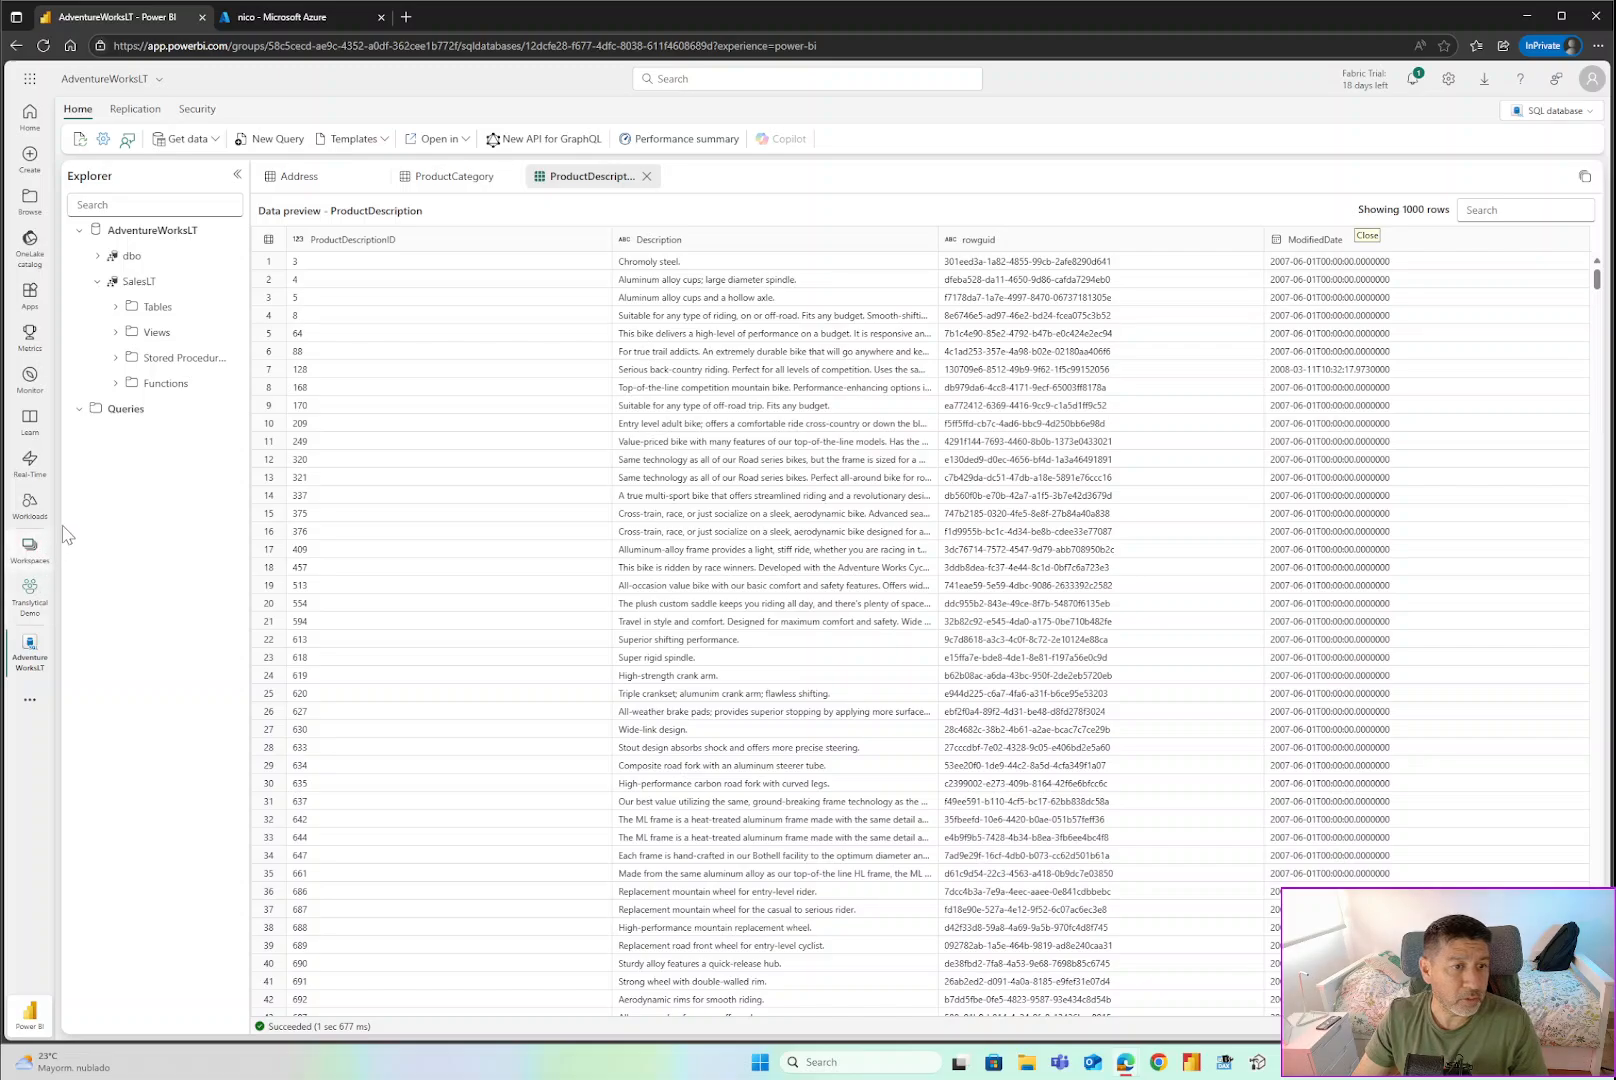
Create a User data functions (preview) item named sqlwriteback in the Translytical Demo workspace and add a new sample function to it.
click(29, 592)
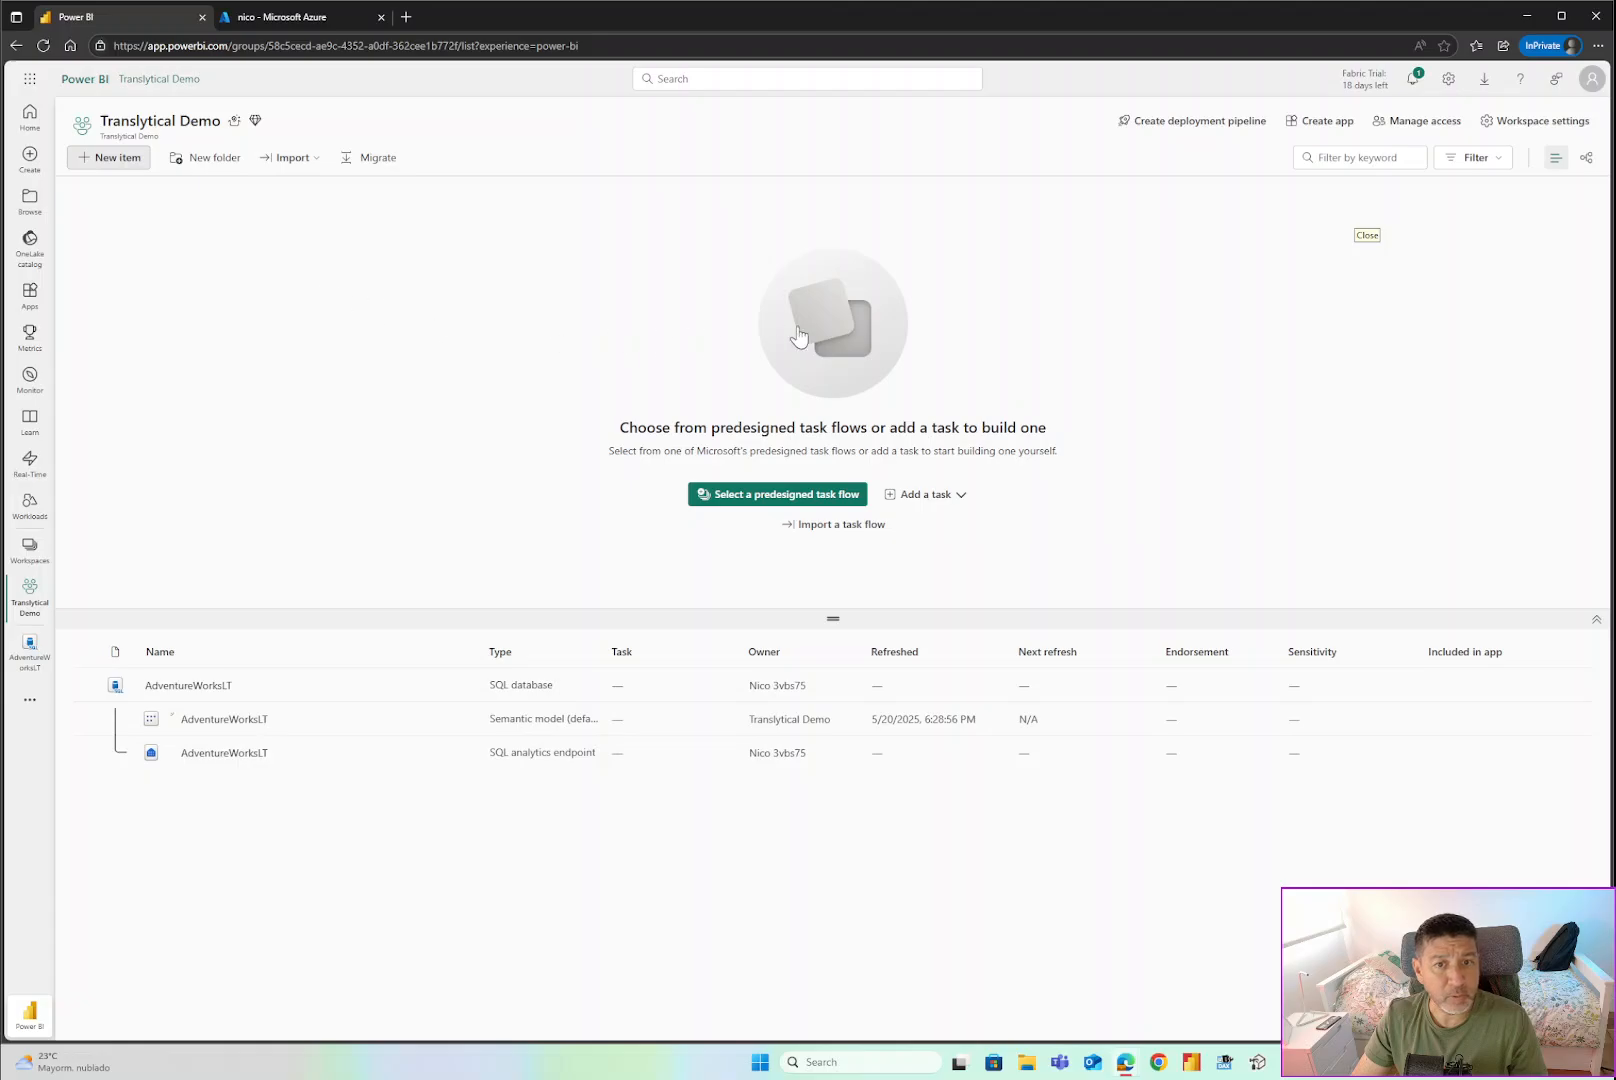
click(1524, 155)
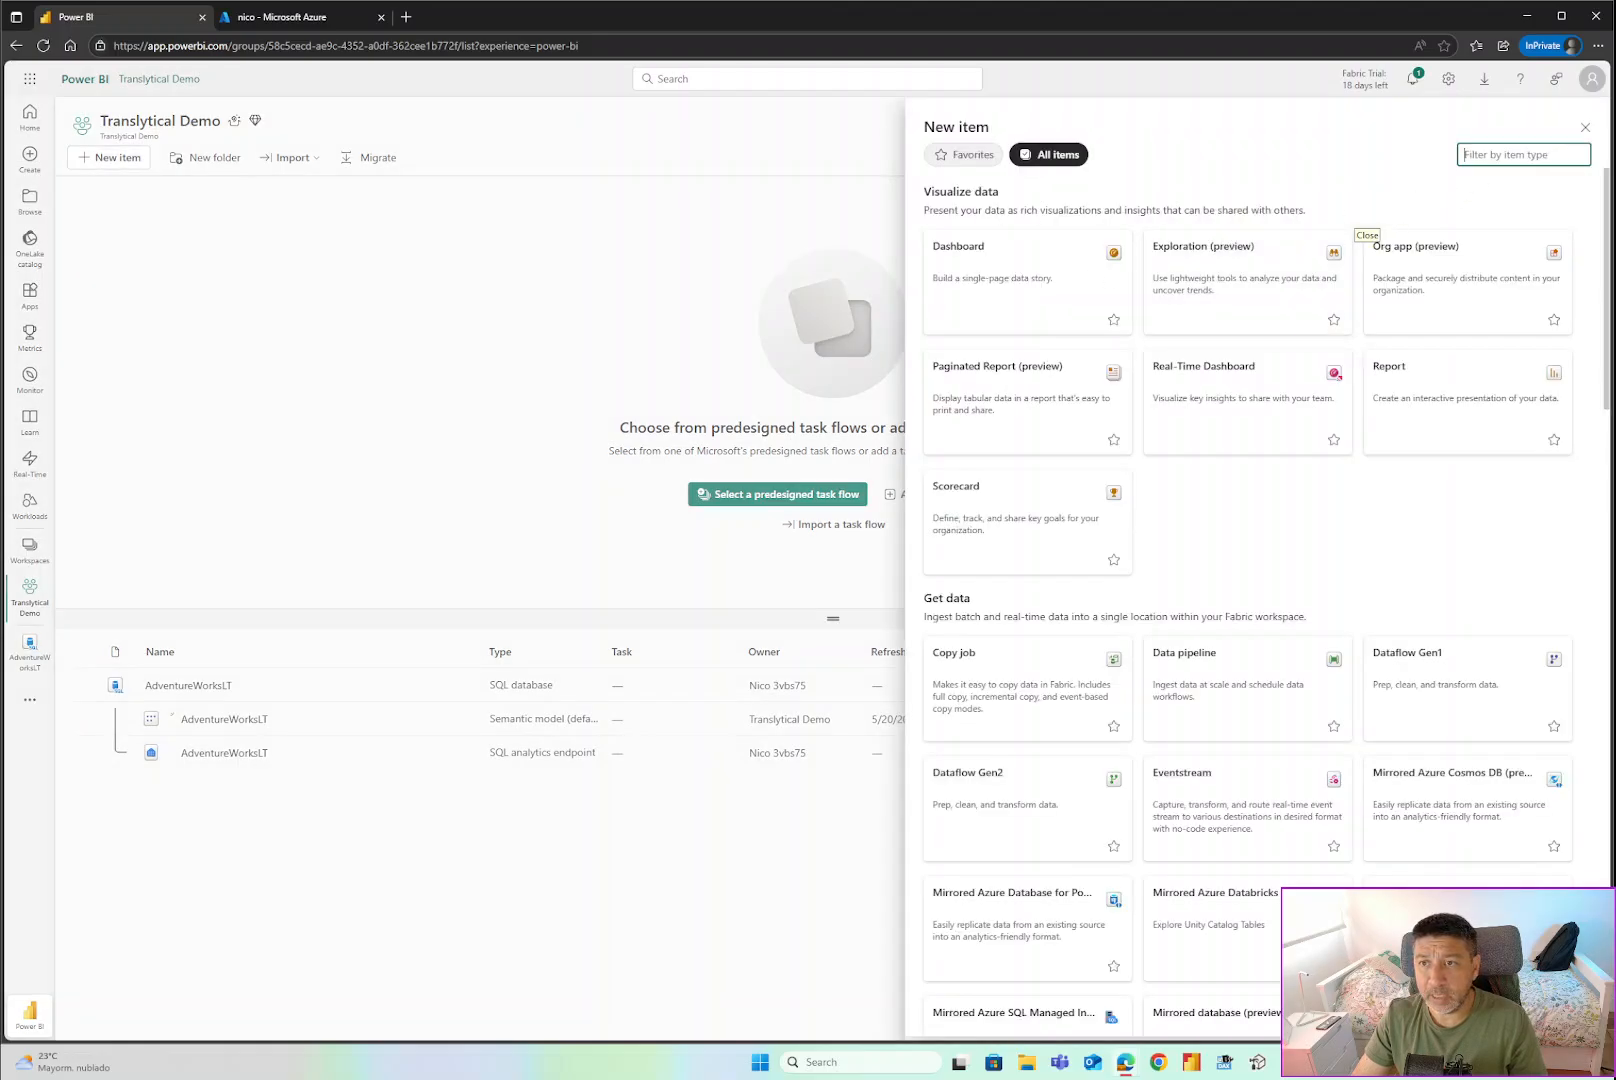
text(user)
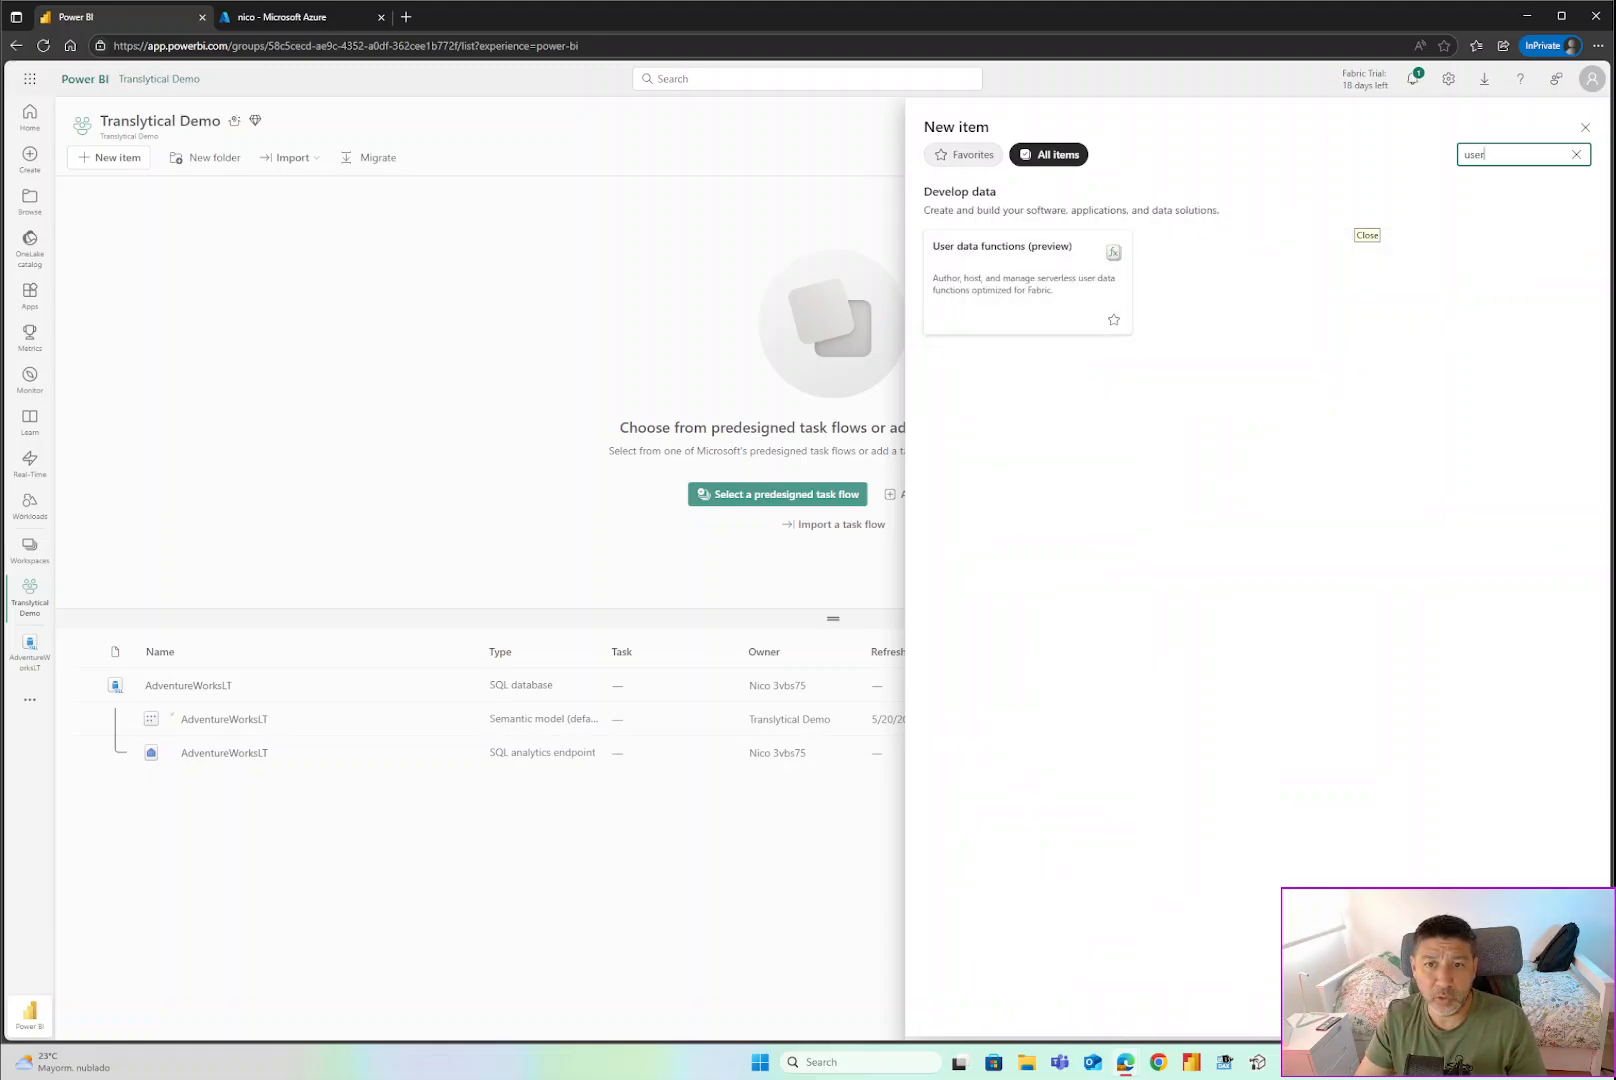
click(994, 289)
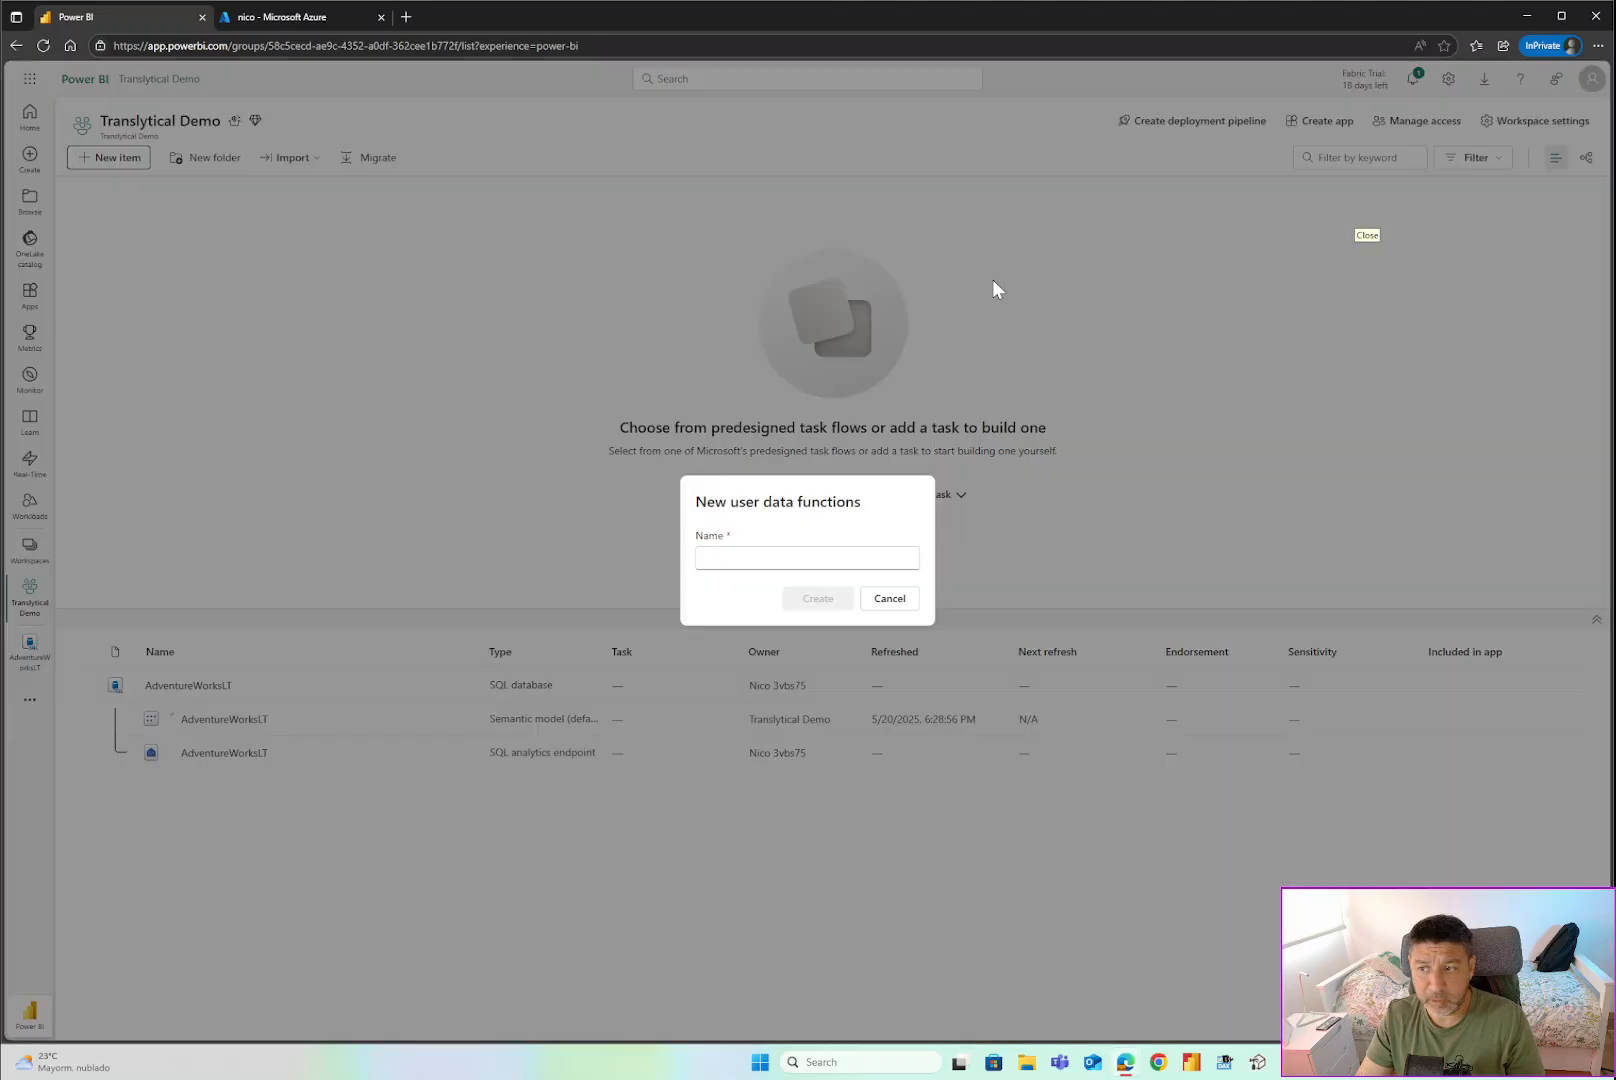
key(ctrl+v)
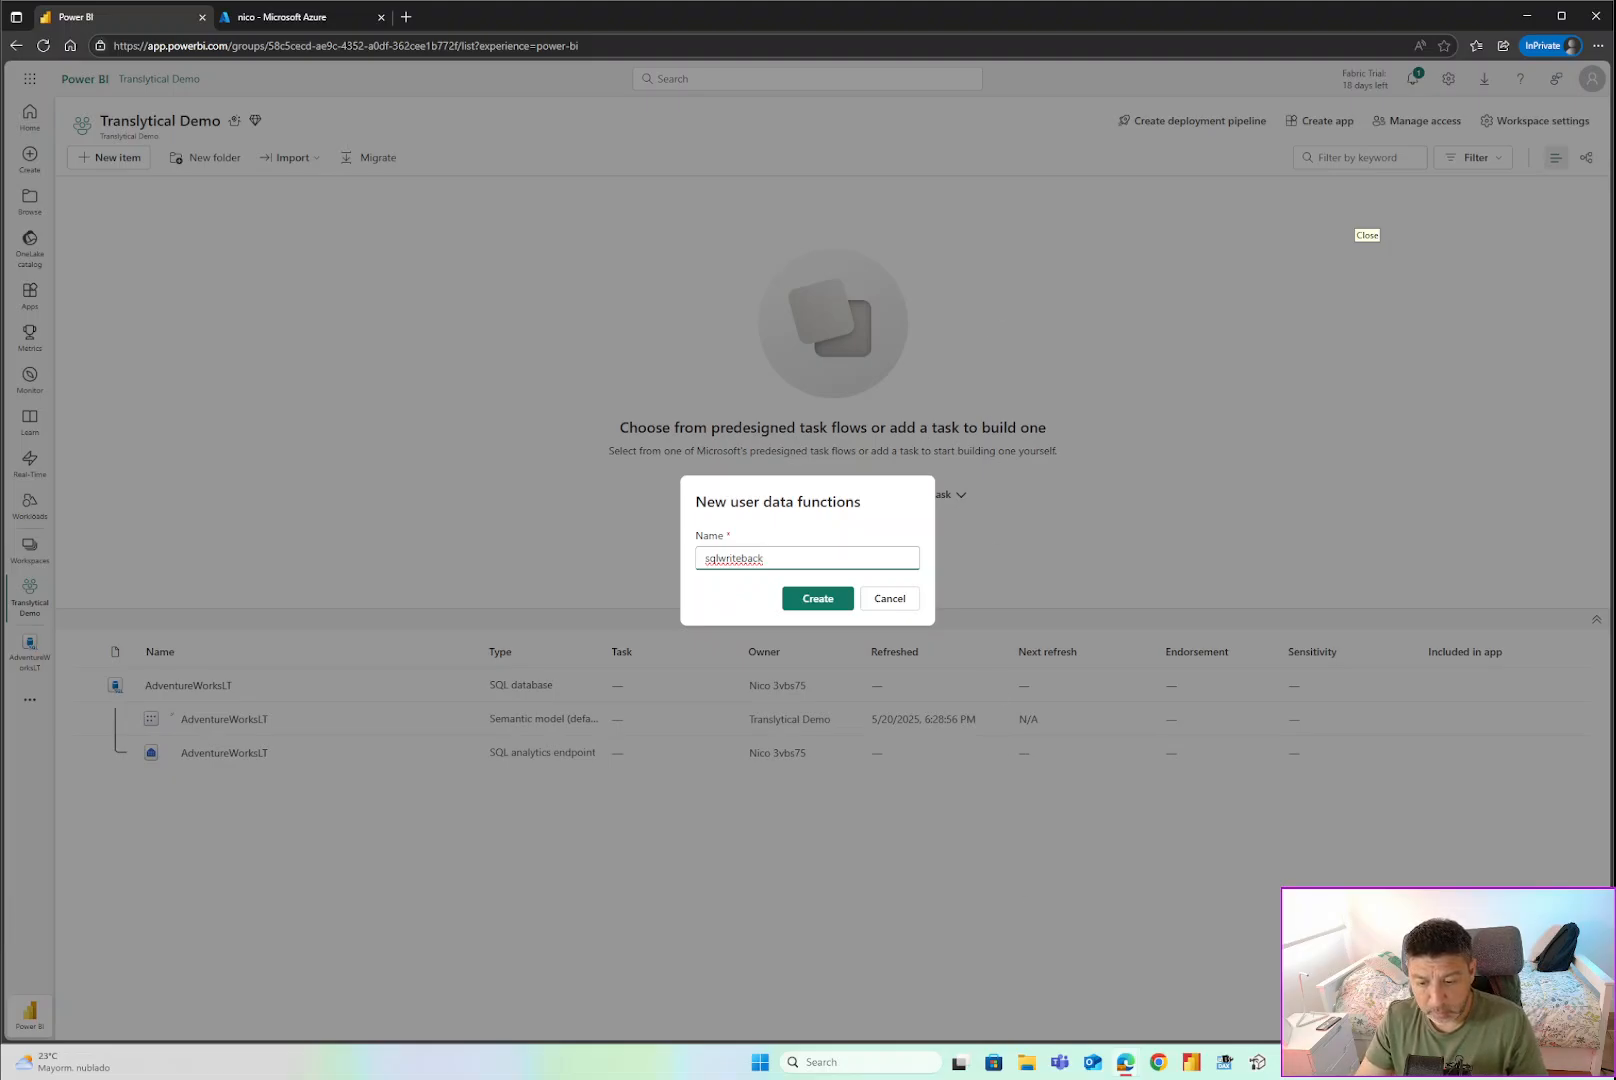
click(828, 604)
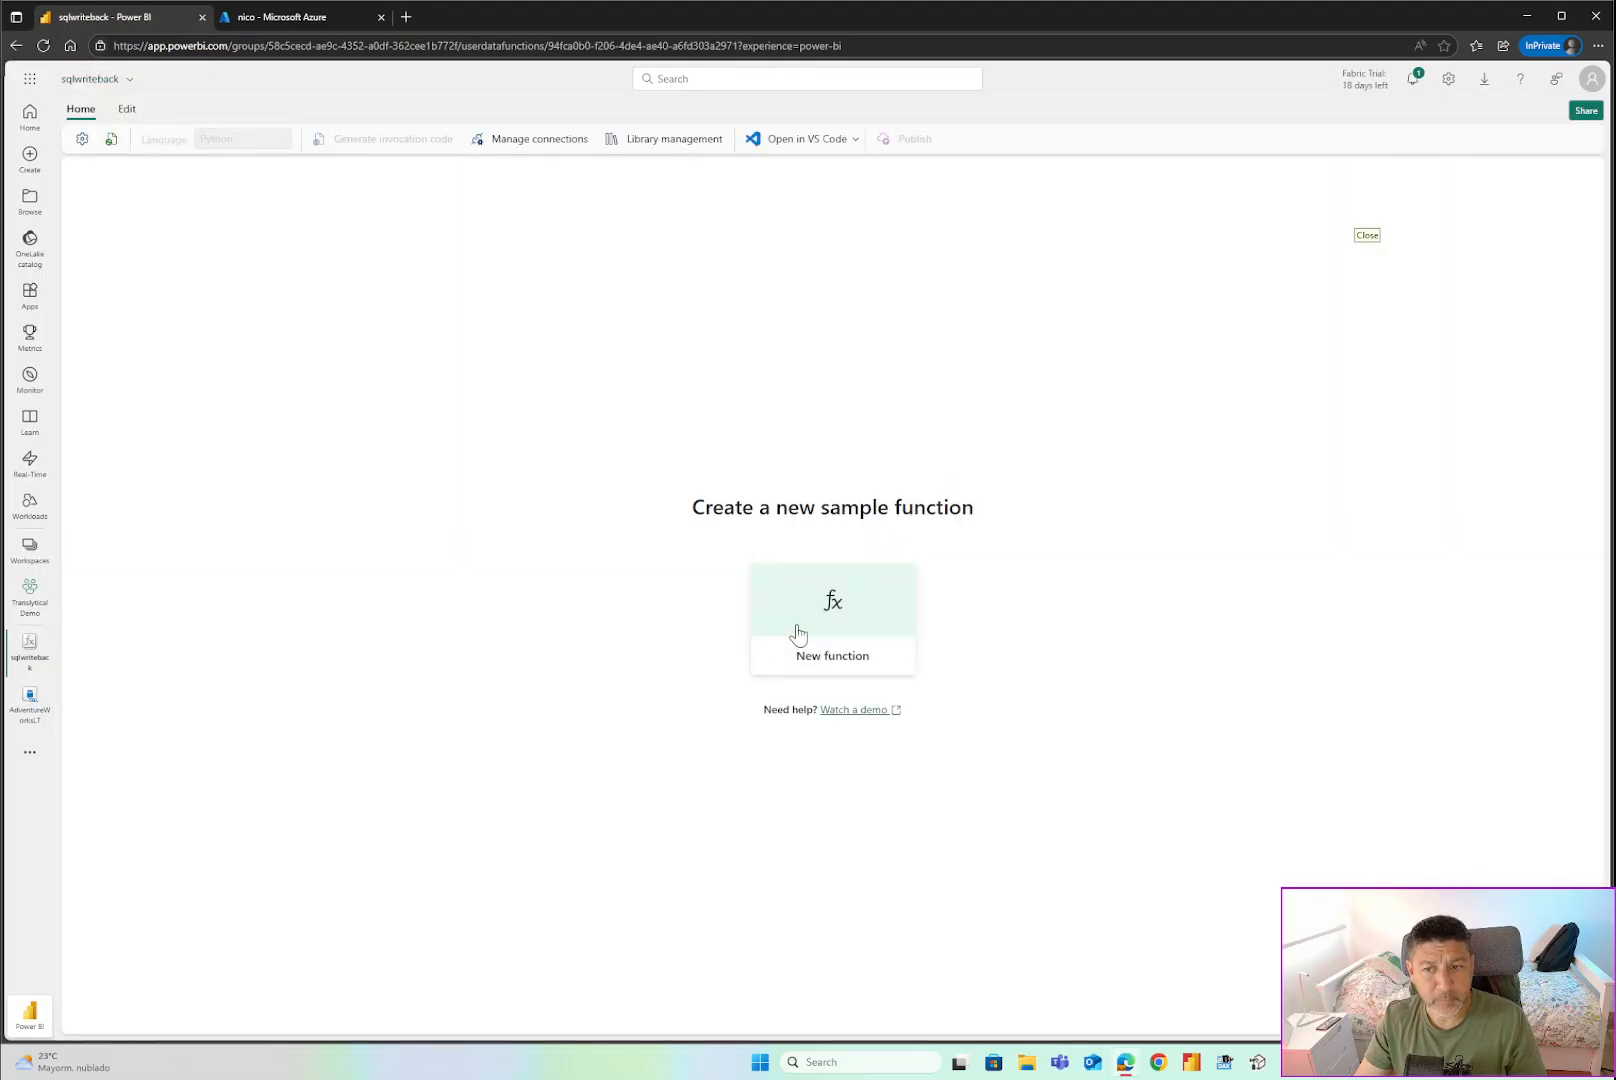
click(843, 663)
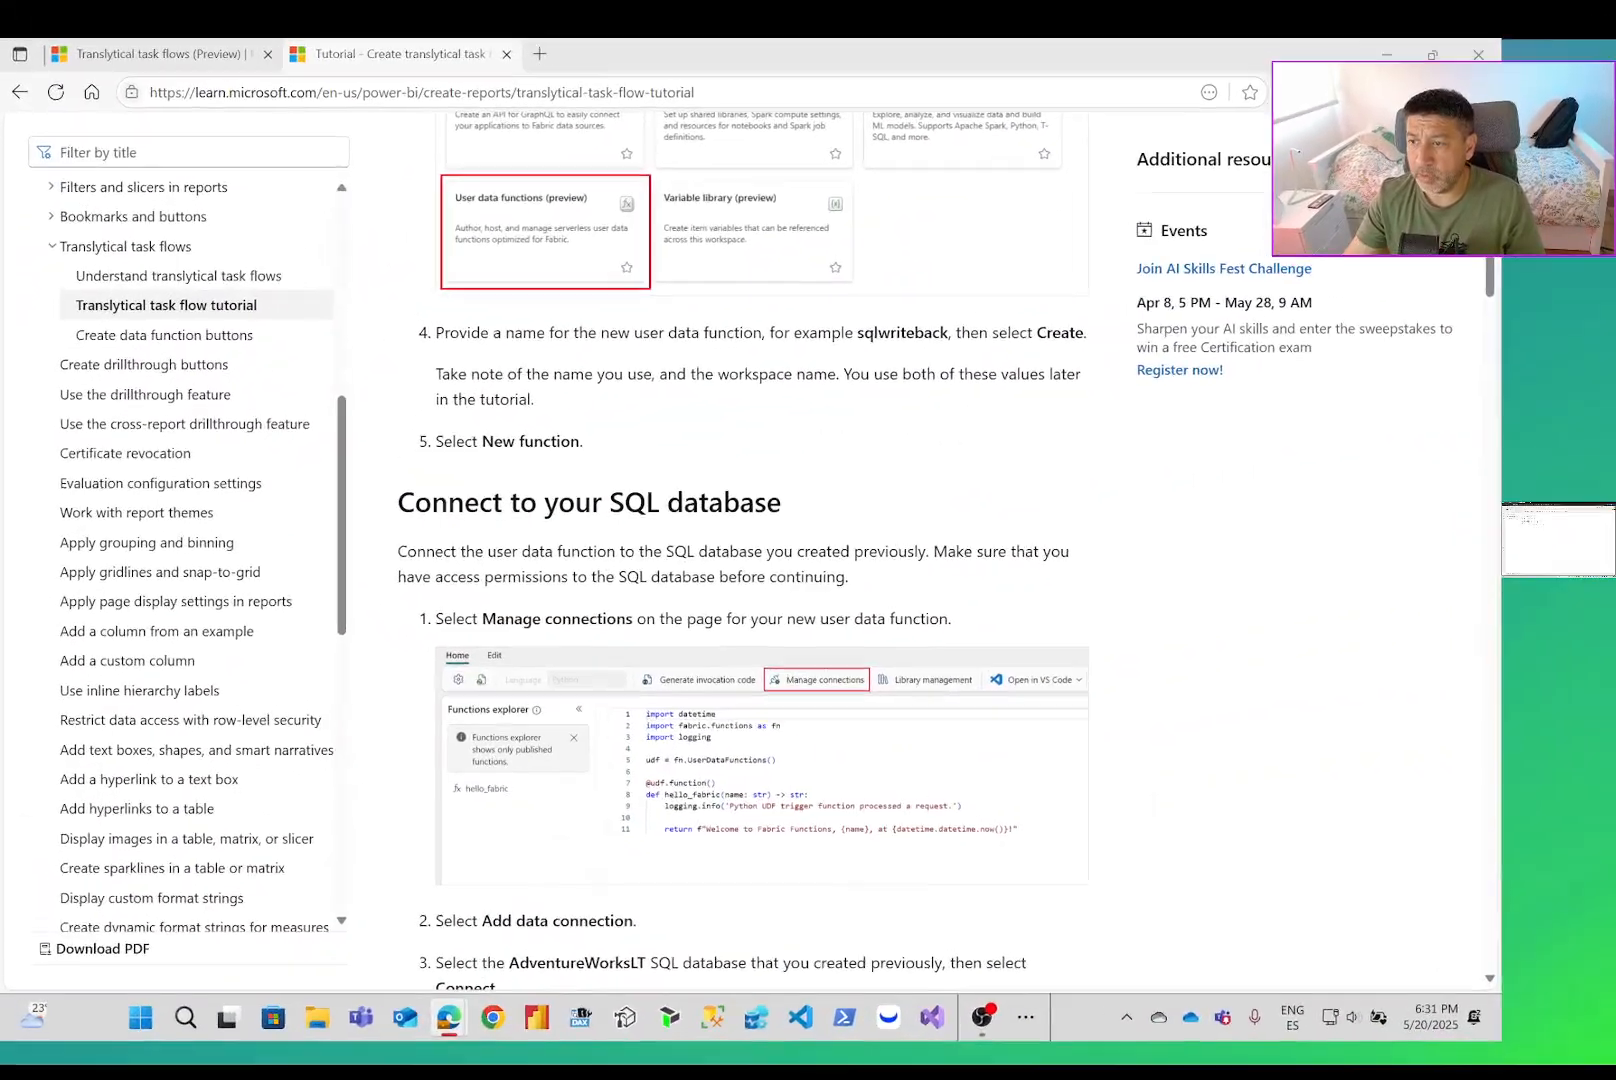
Read the tutorial's section on connecting to the SQL database, including Manage connections, Add data connection, the AdventureWorksLT selection and the connection alias.
click(590, 470)
drag(584, 442, 380, 421)
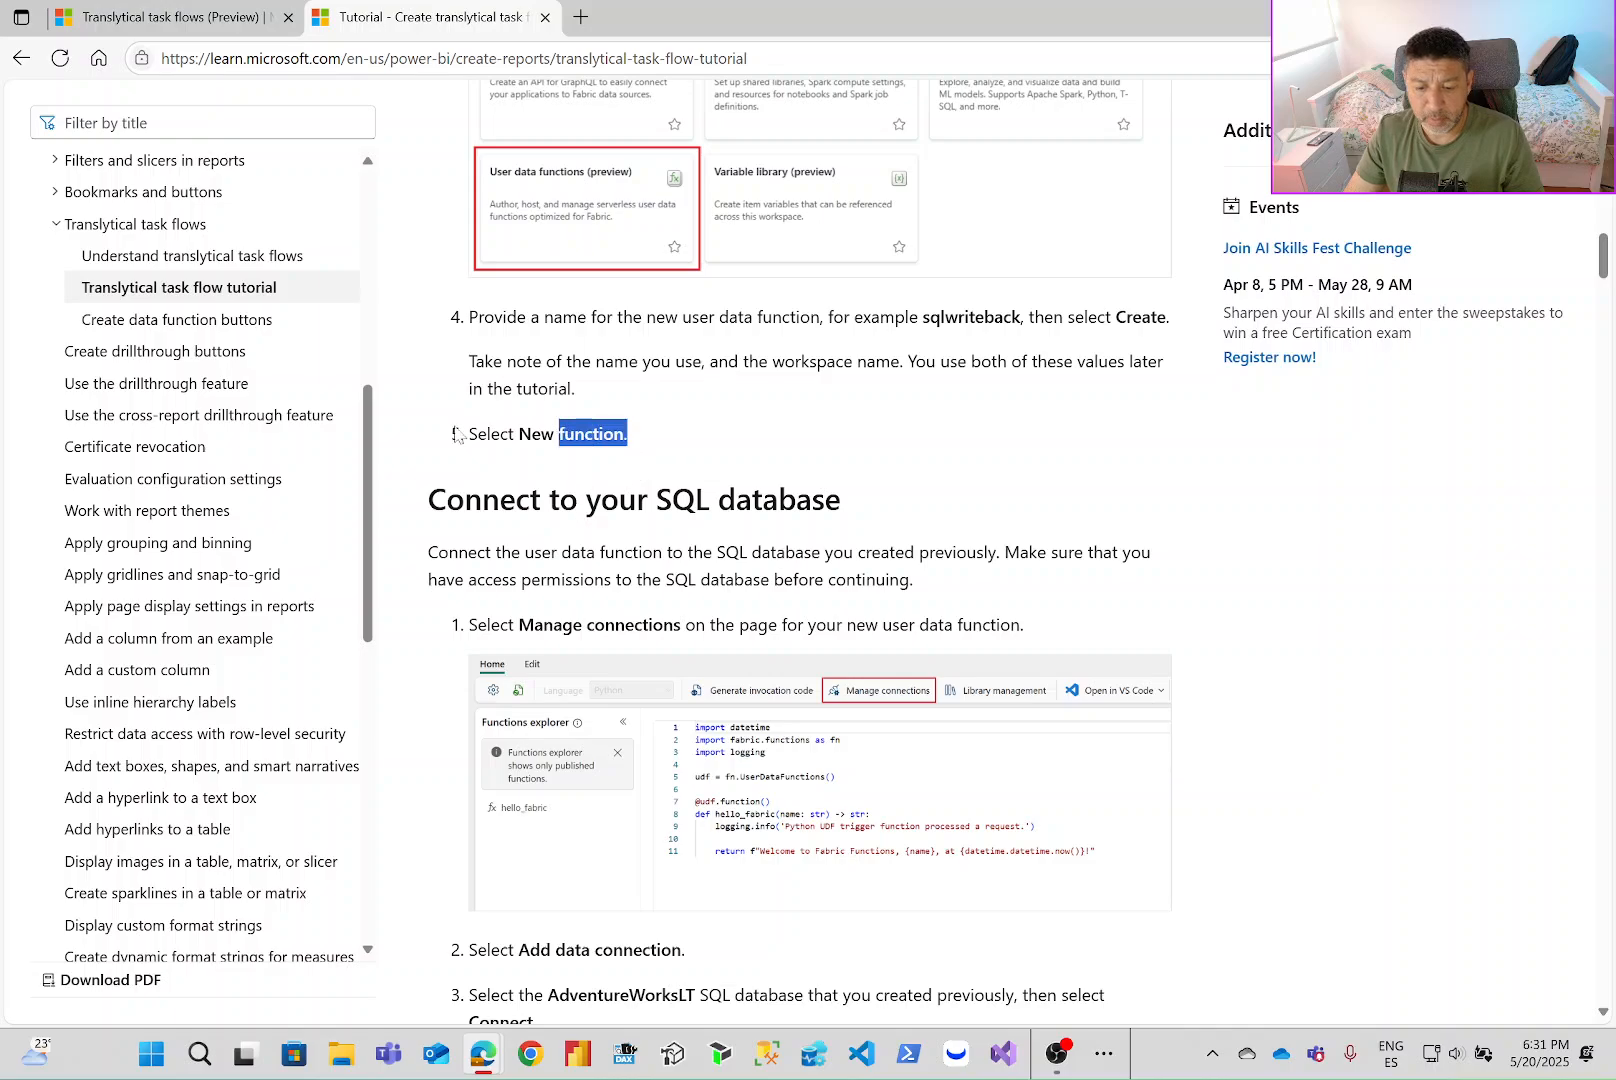
click(640, 462)
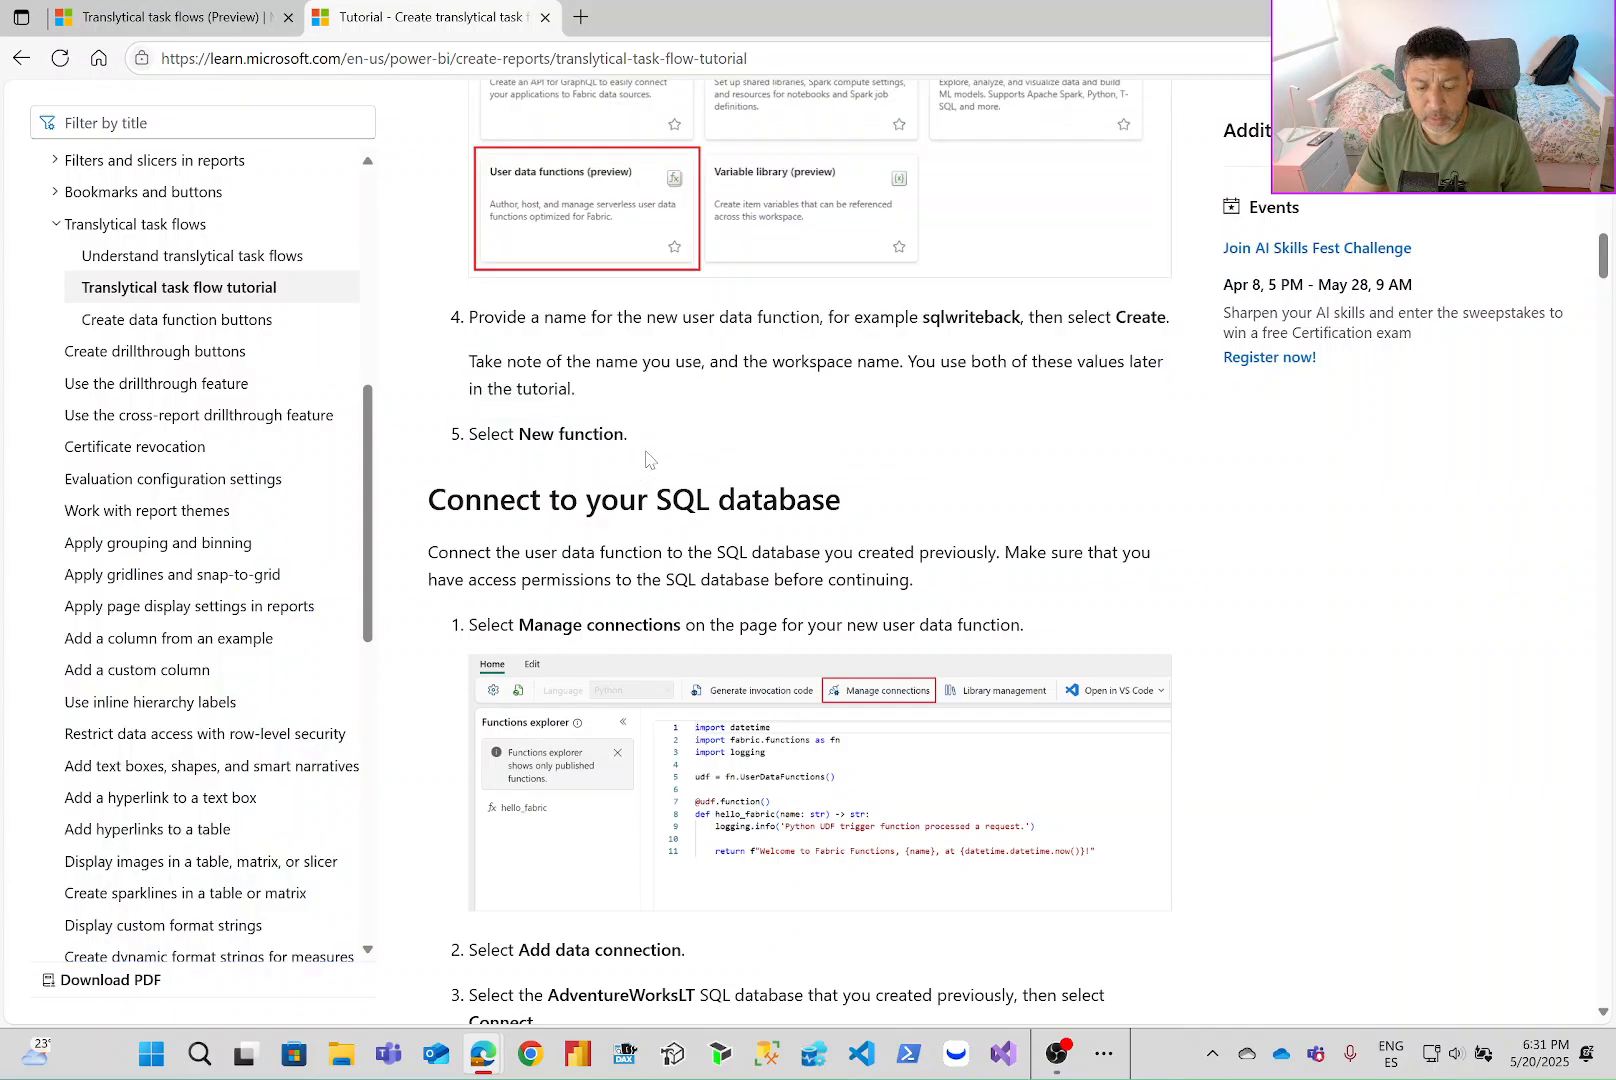
drag(414, 470, 708, 524)
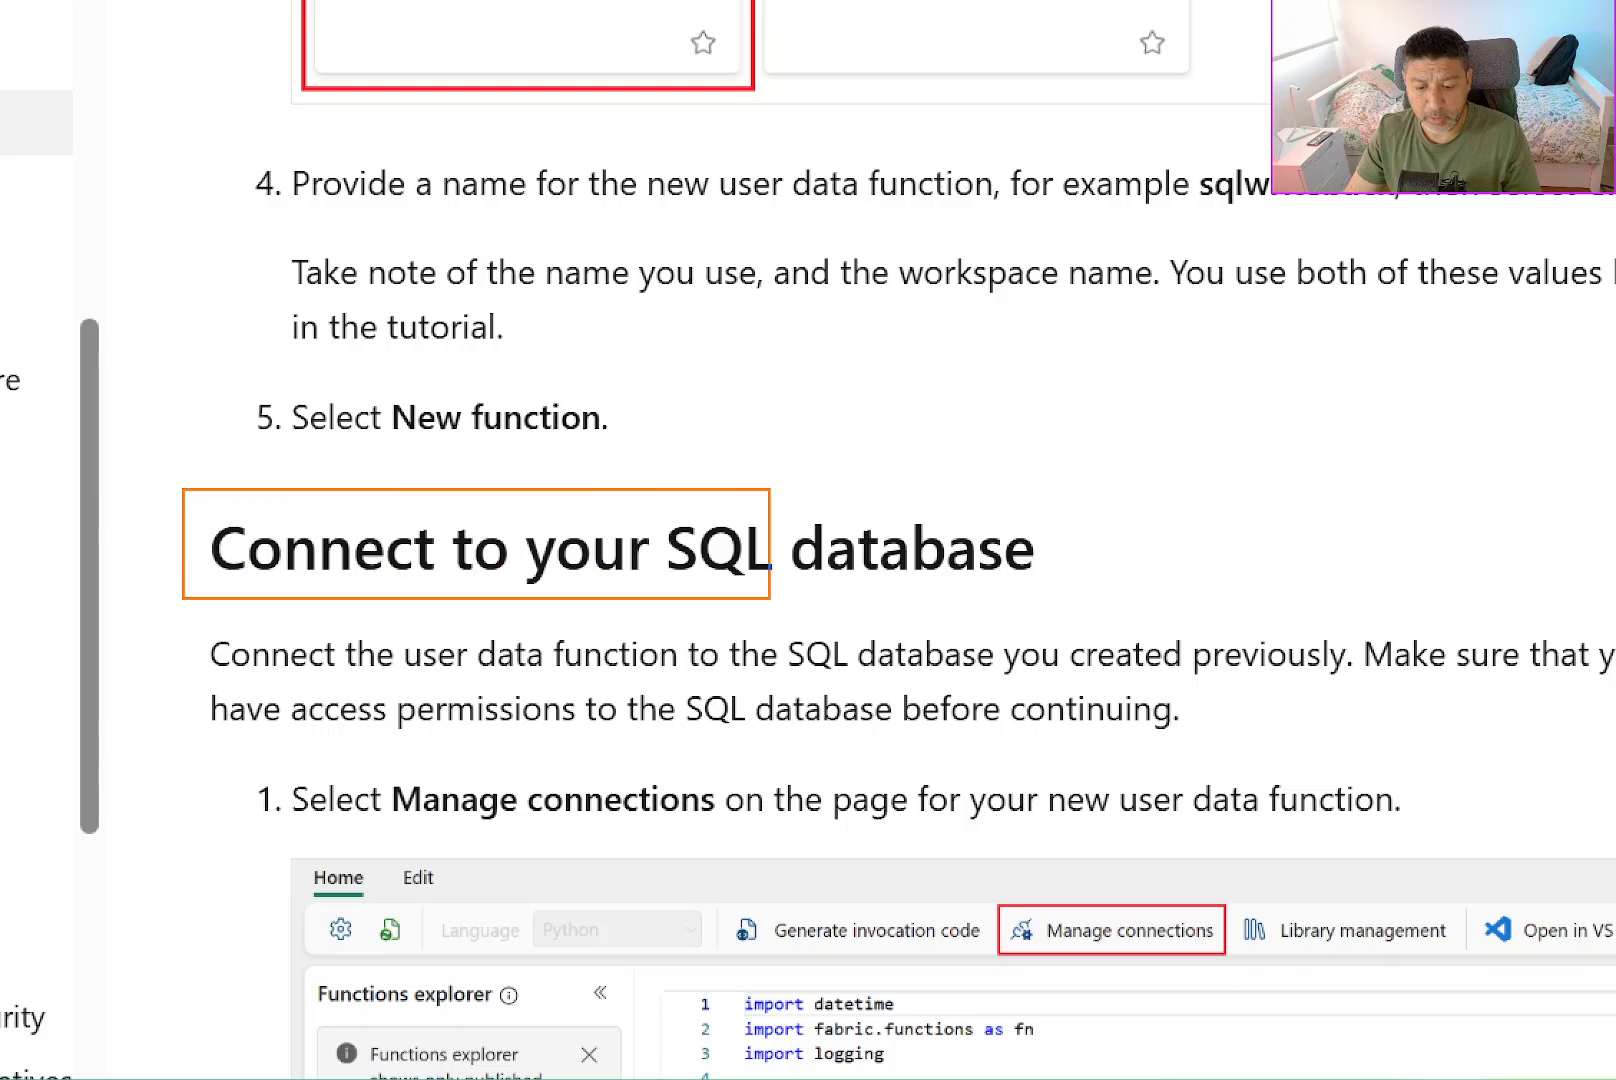
drag(770, 598, 1077, 608)
key(Escape)
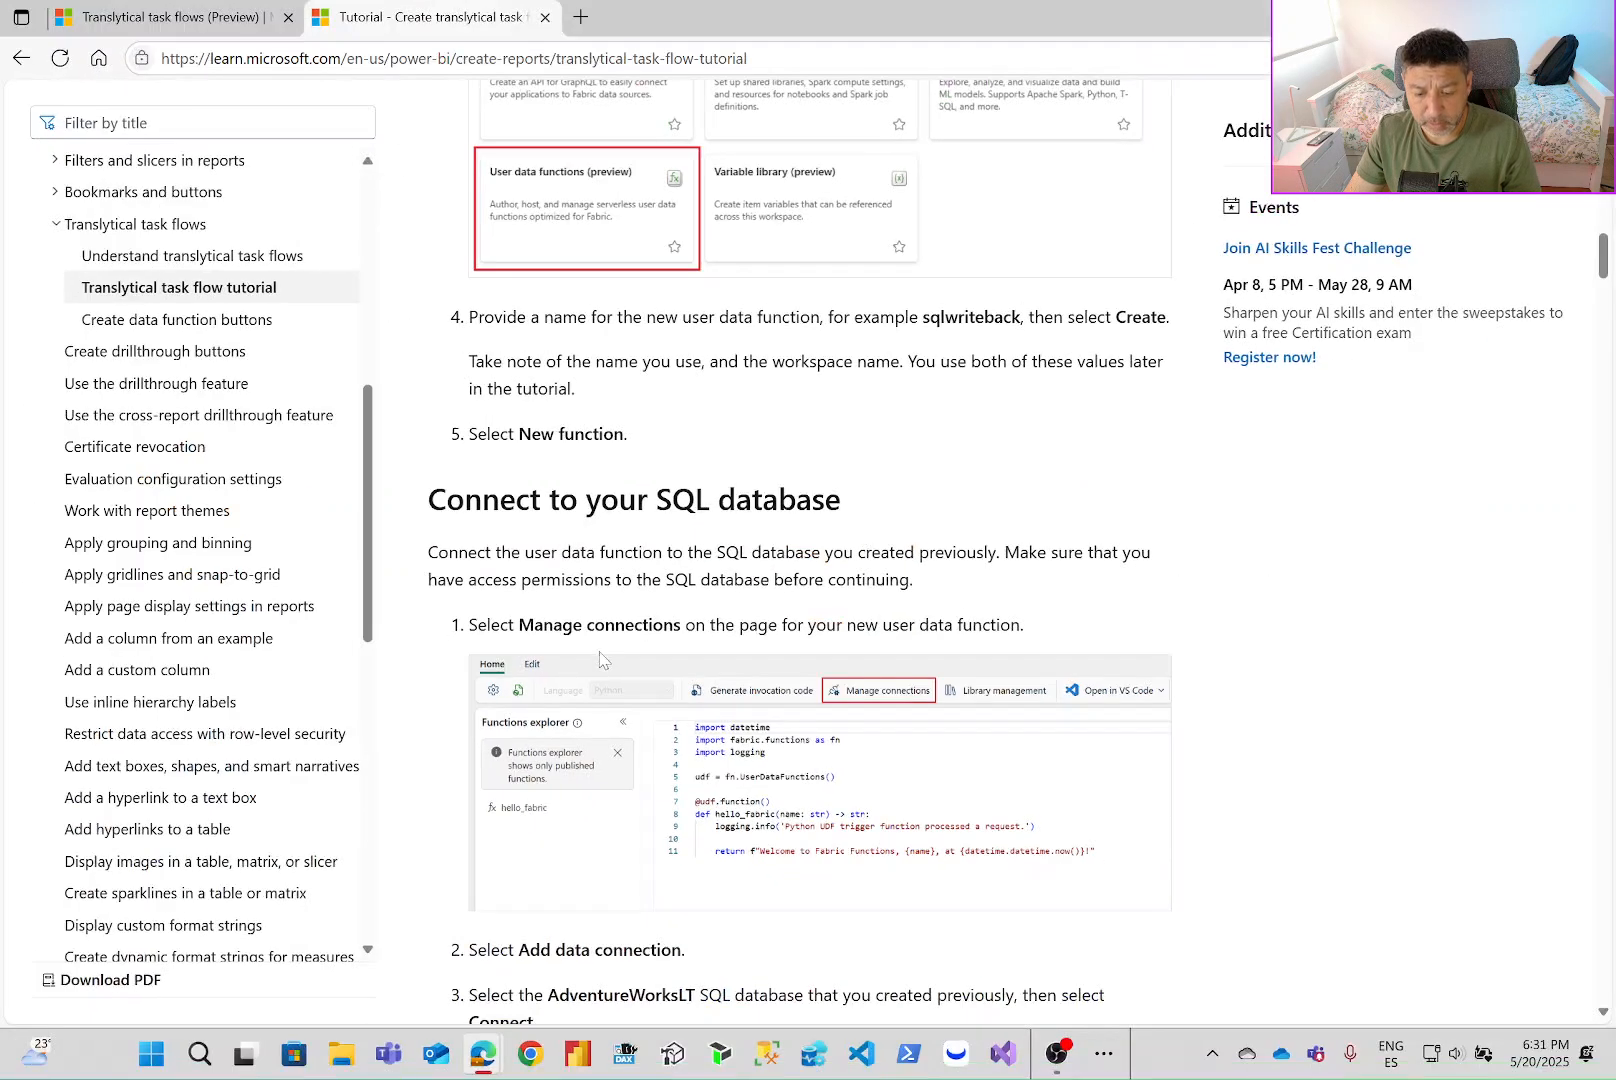
scroll(600, 660, down, 3)
key(ctrl+1)
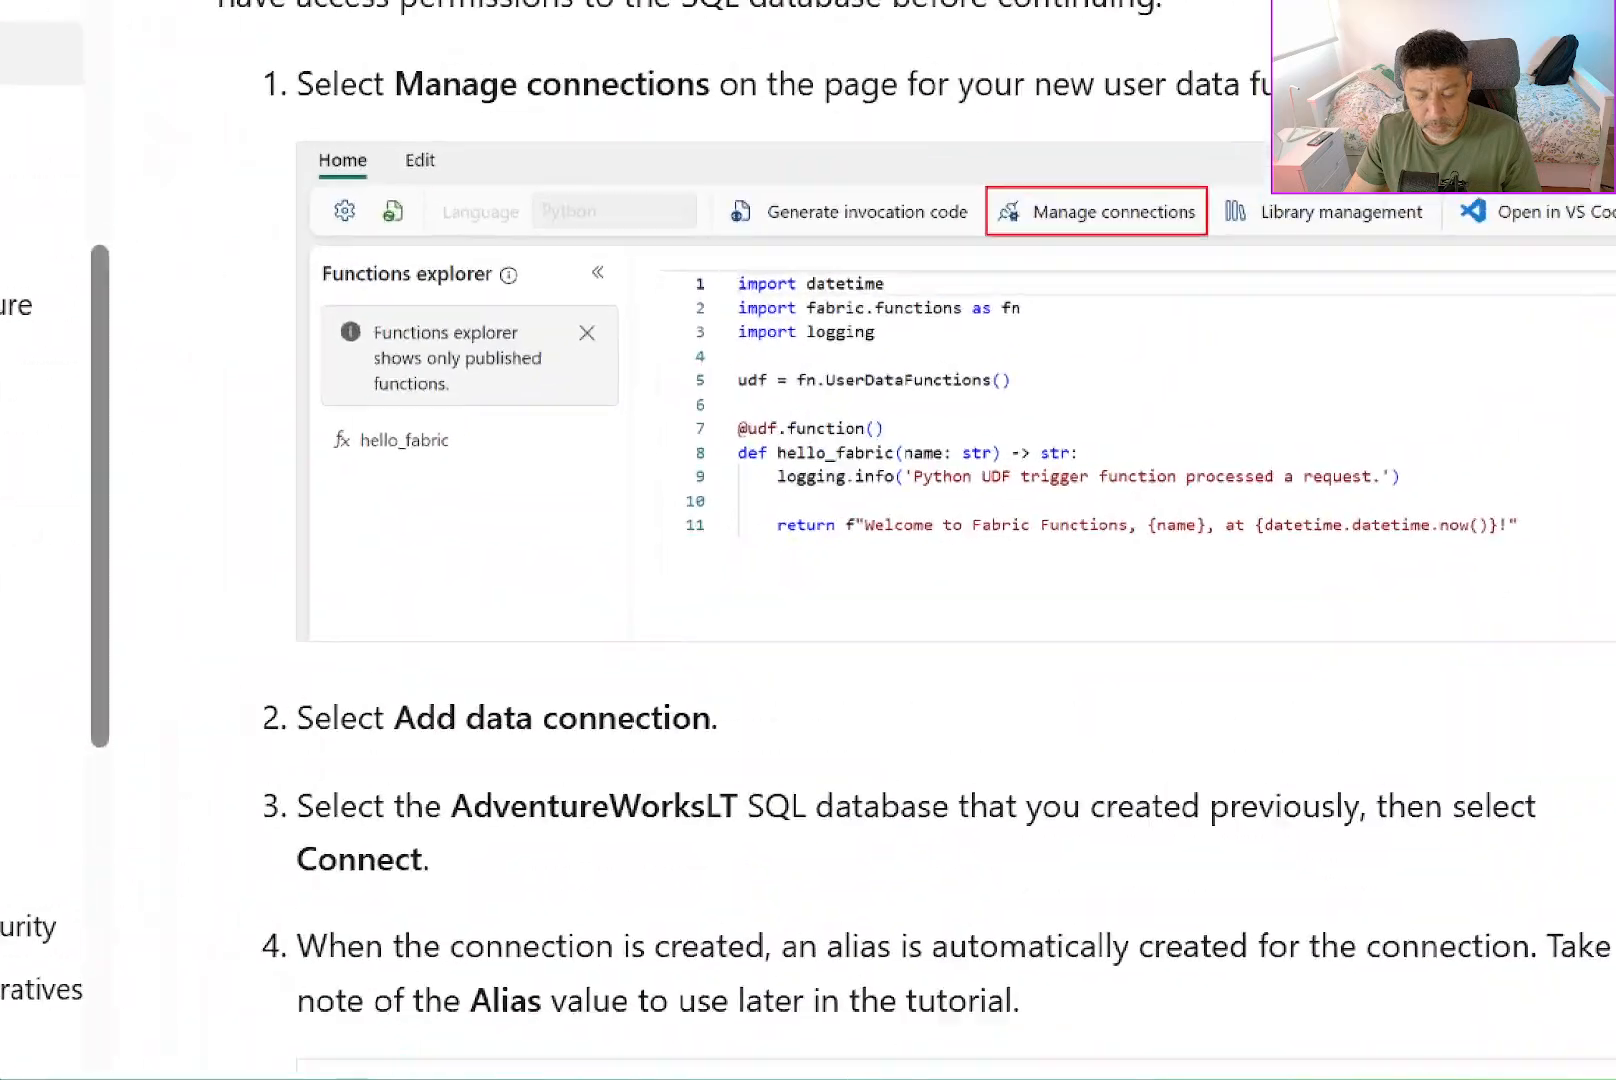
click(791, 330)
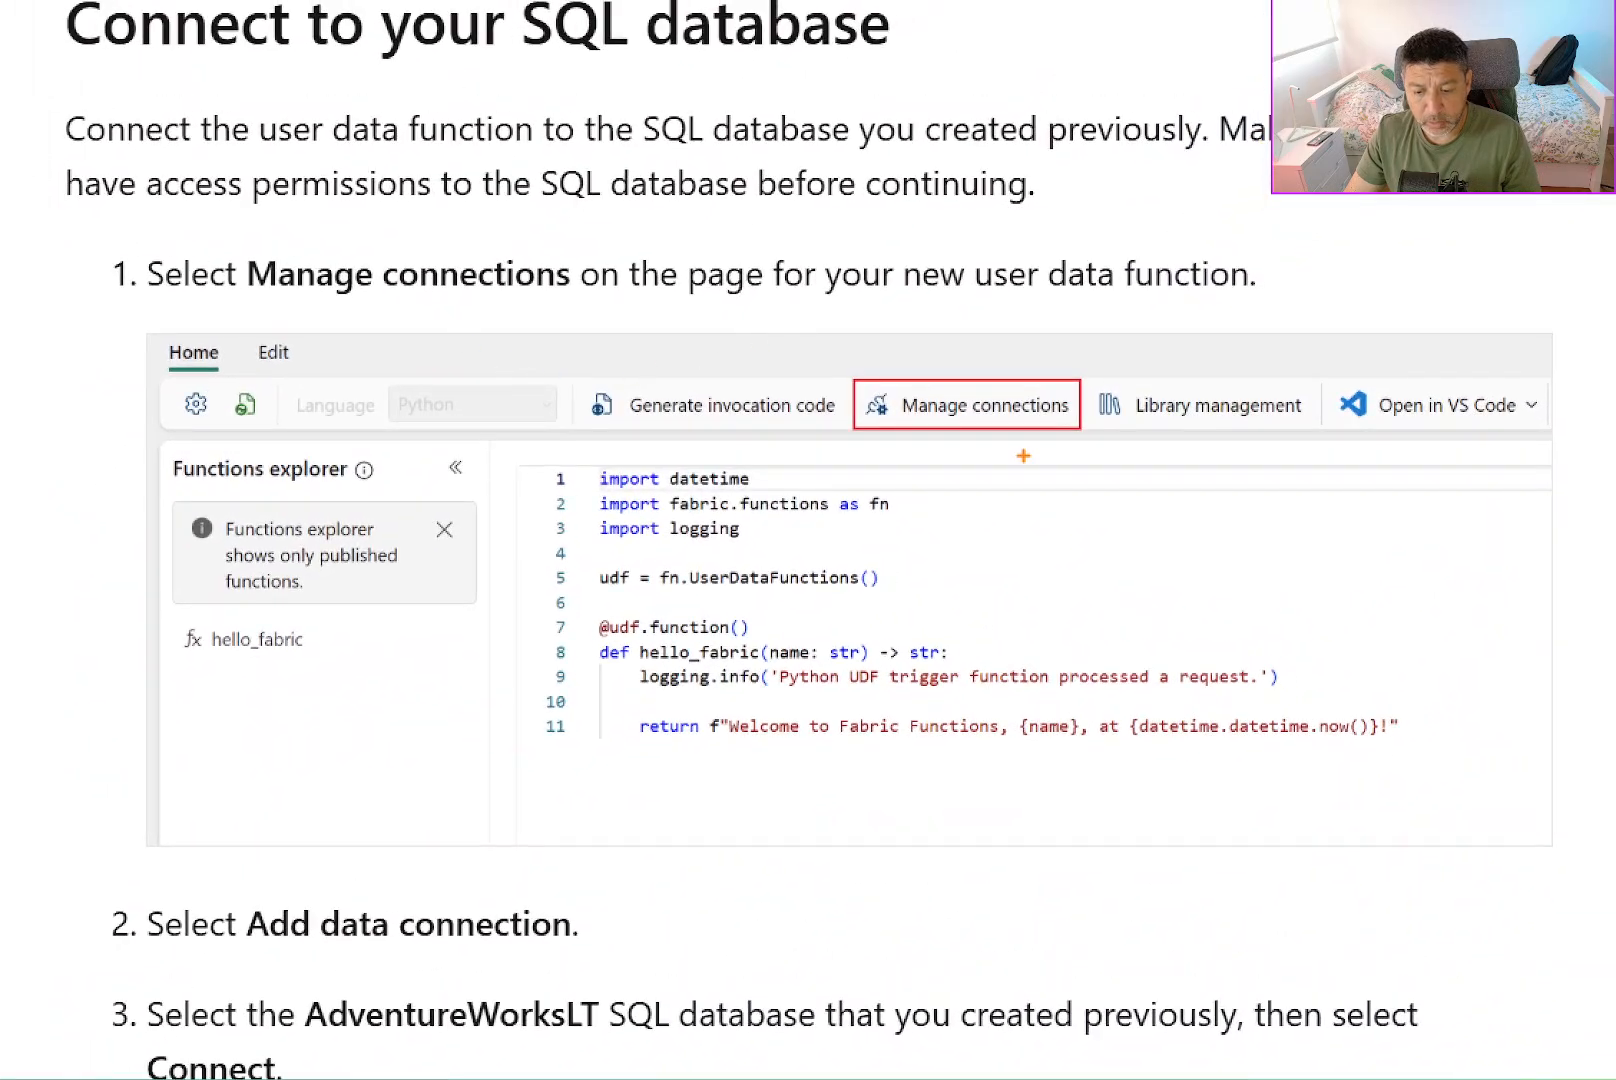
drag(275, 884, 418, 905)
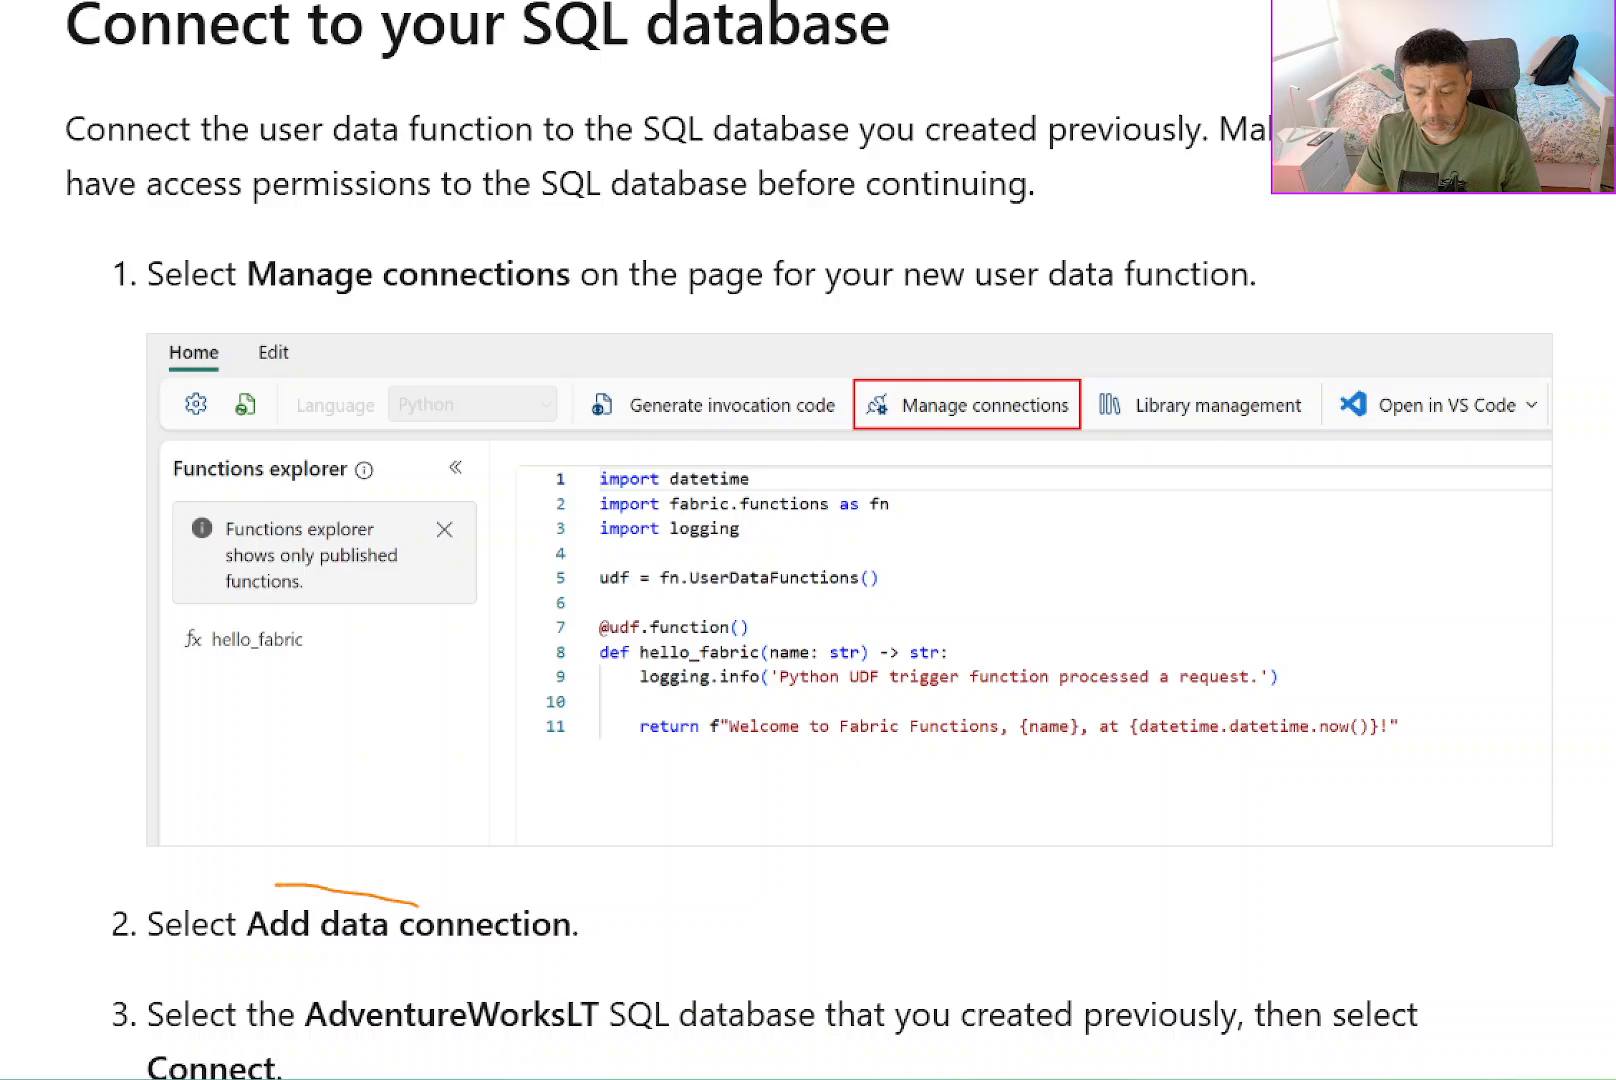
drag(331, 985, 594, 1041)
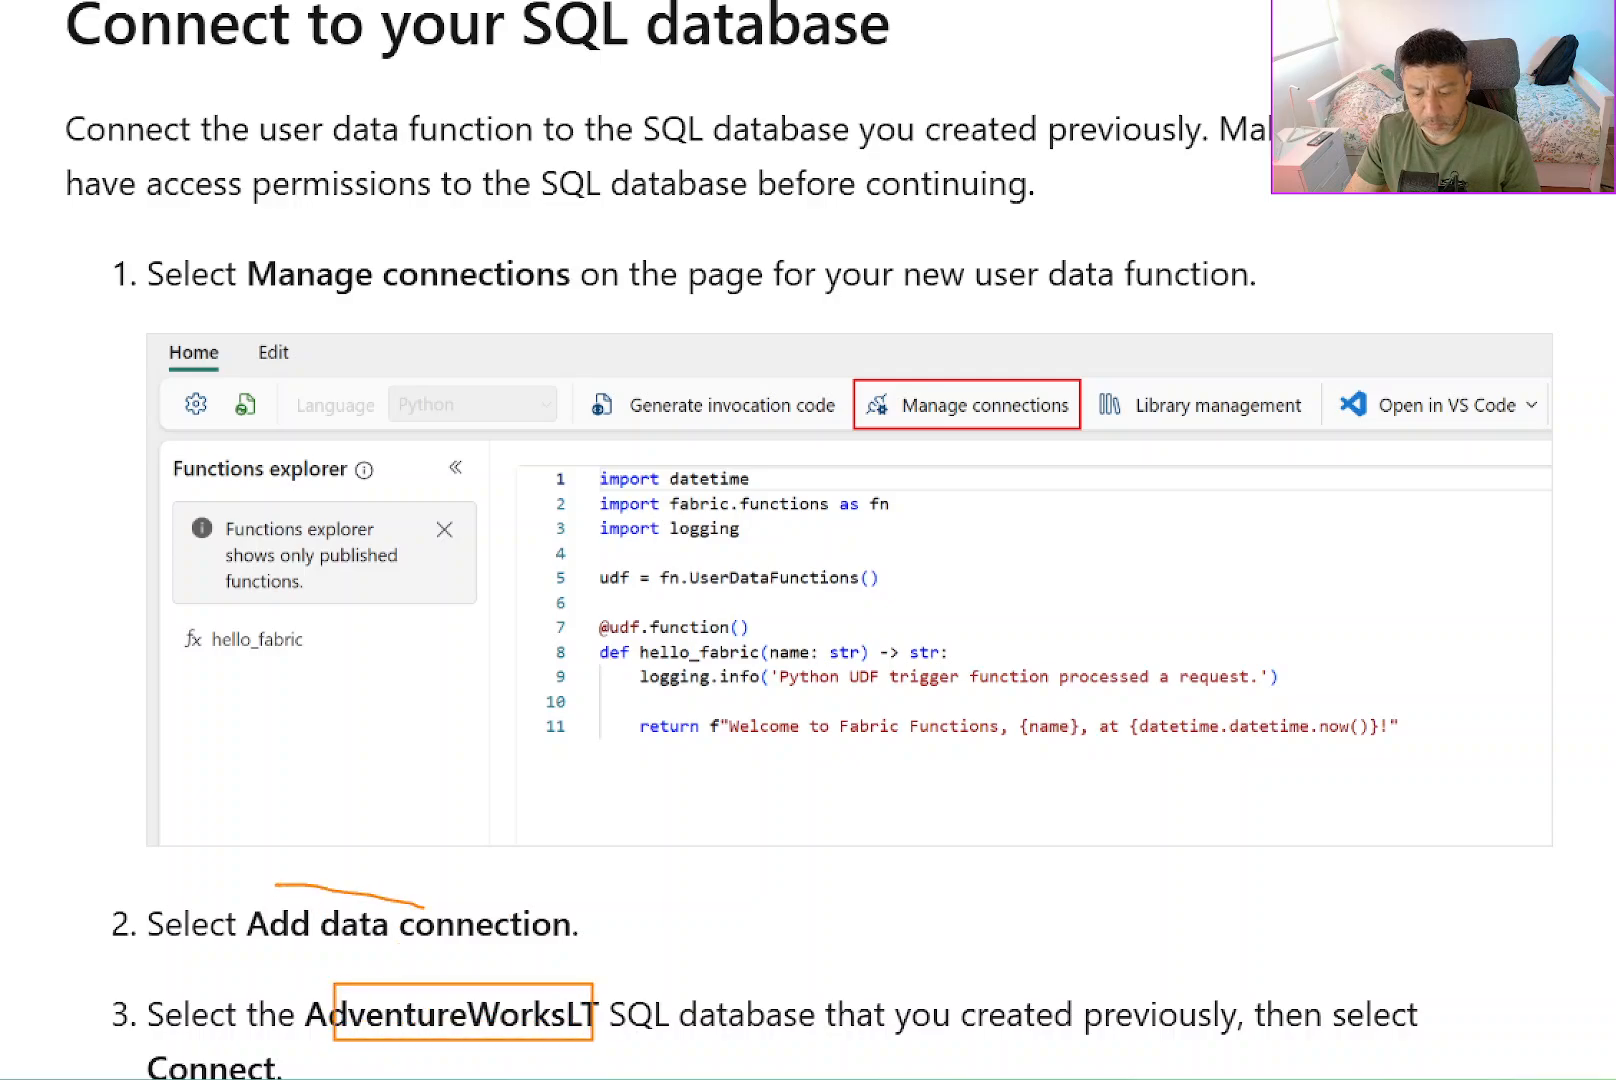
key(Escape)
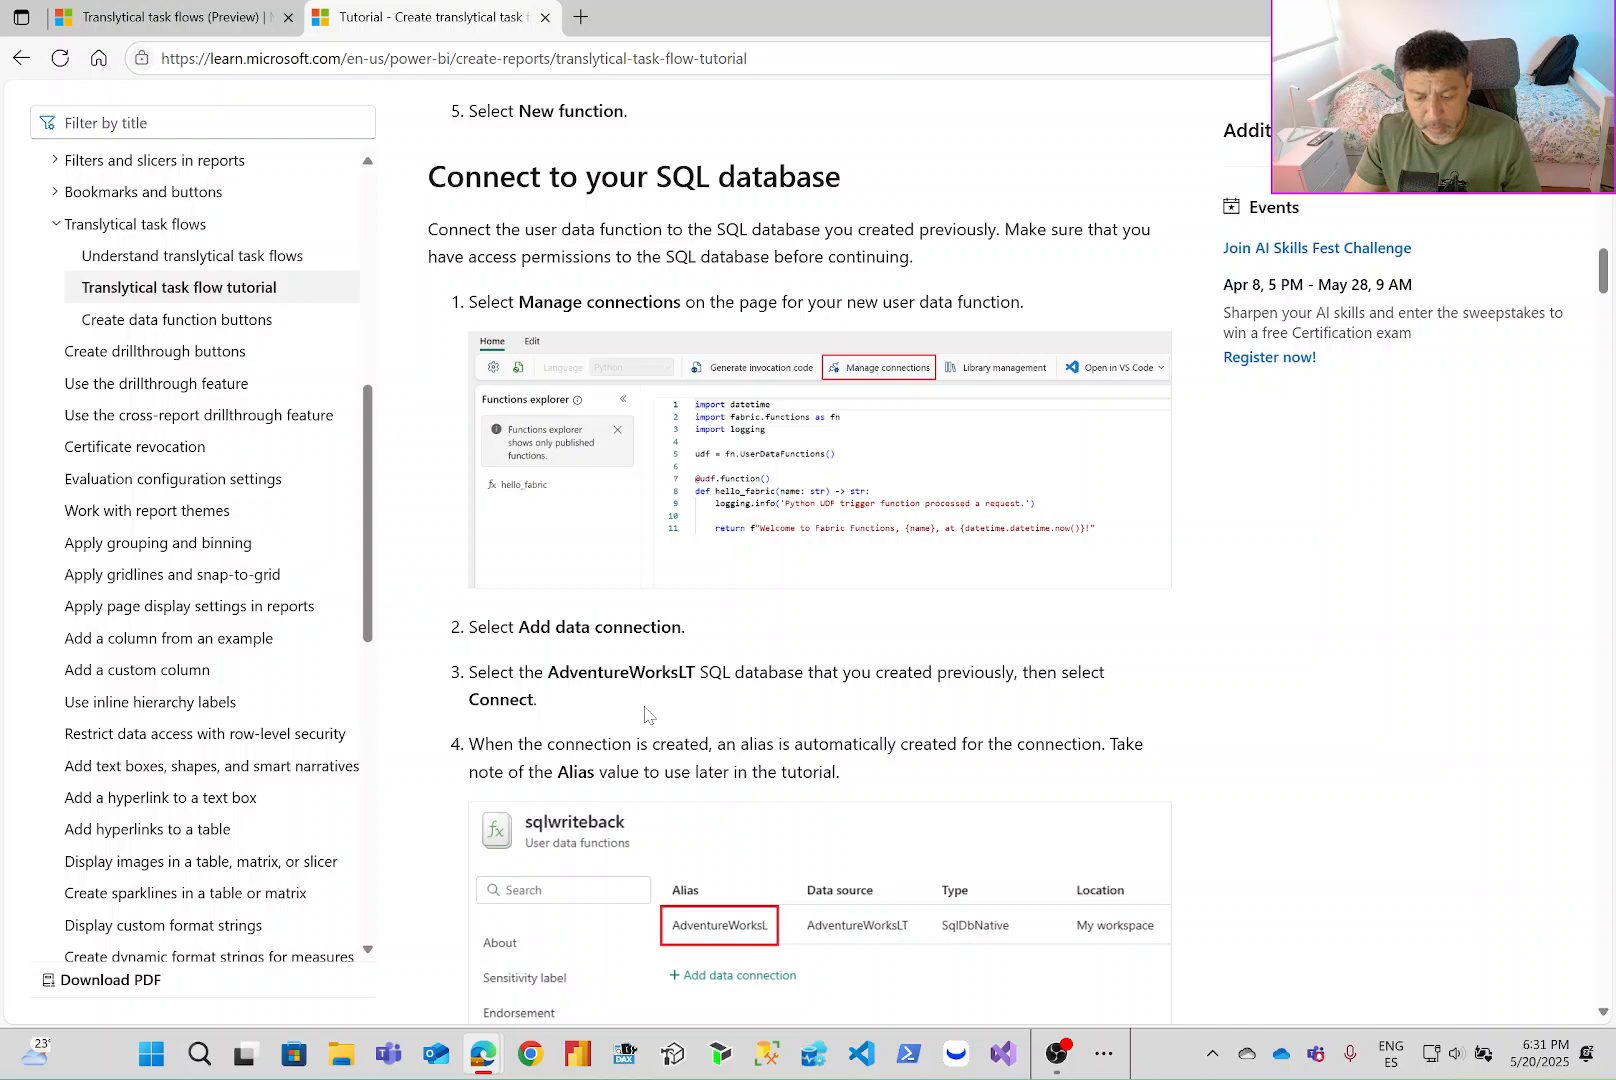
scroll(600, 725, down, 1)
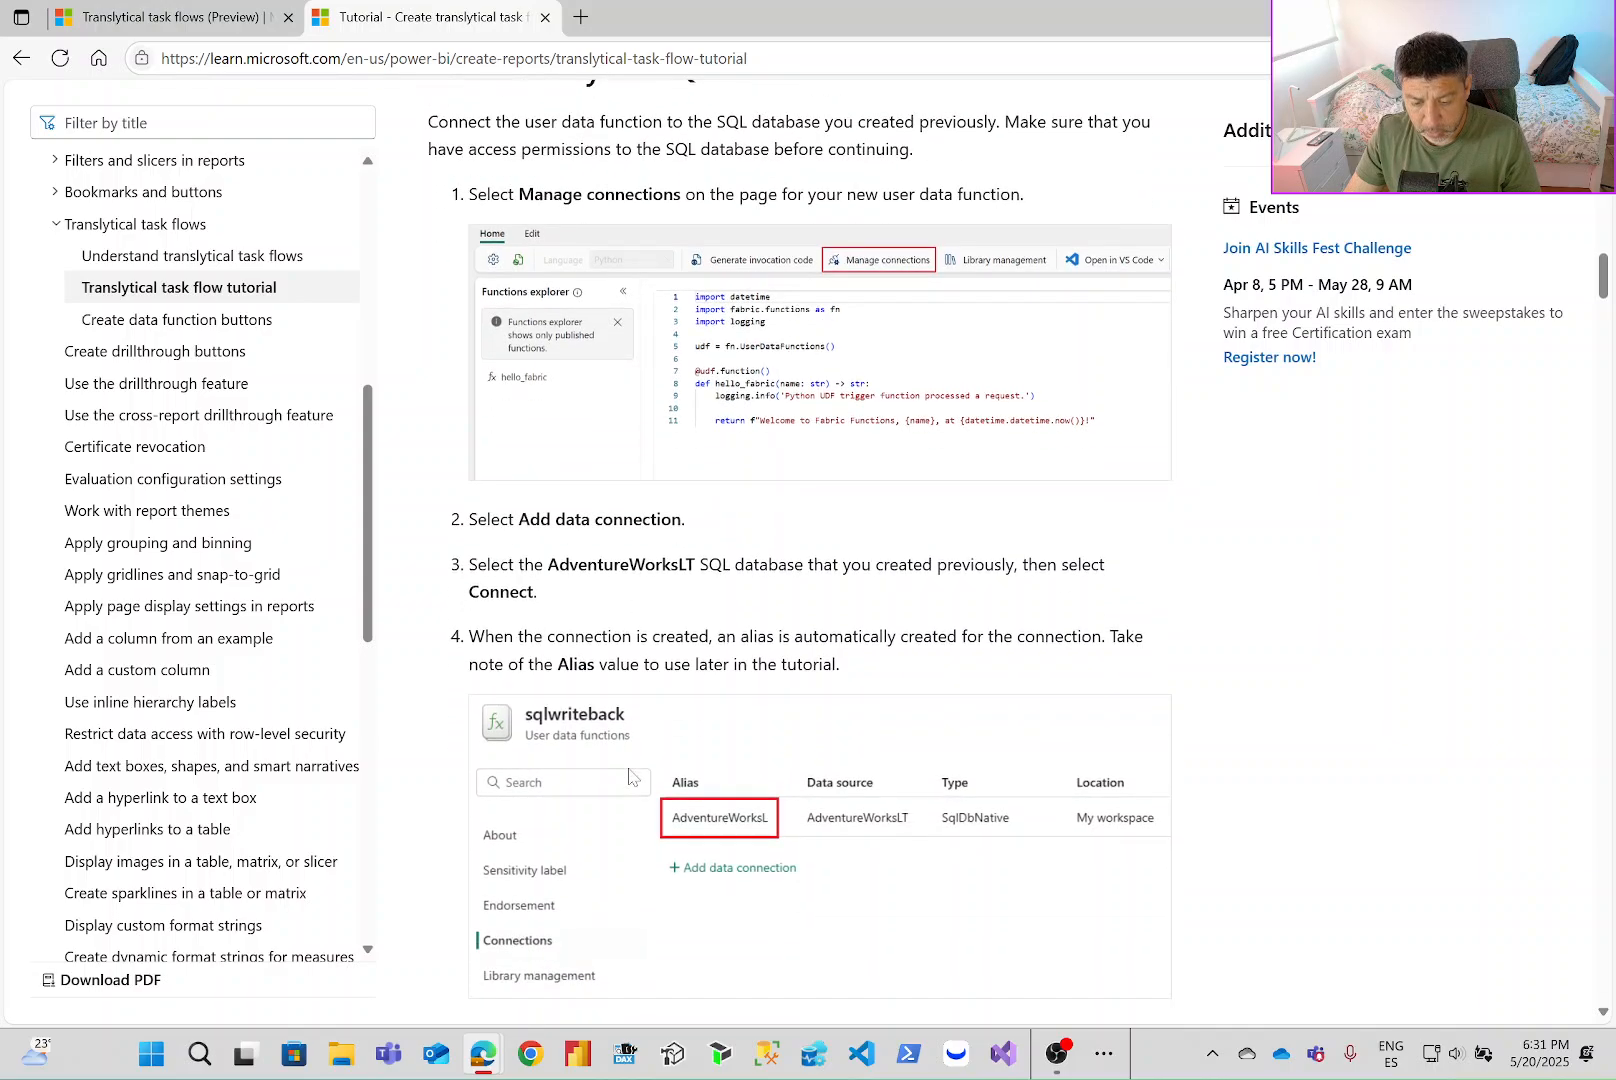
scroll(580, 712, down, 2)
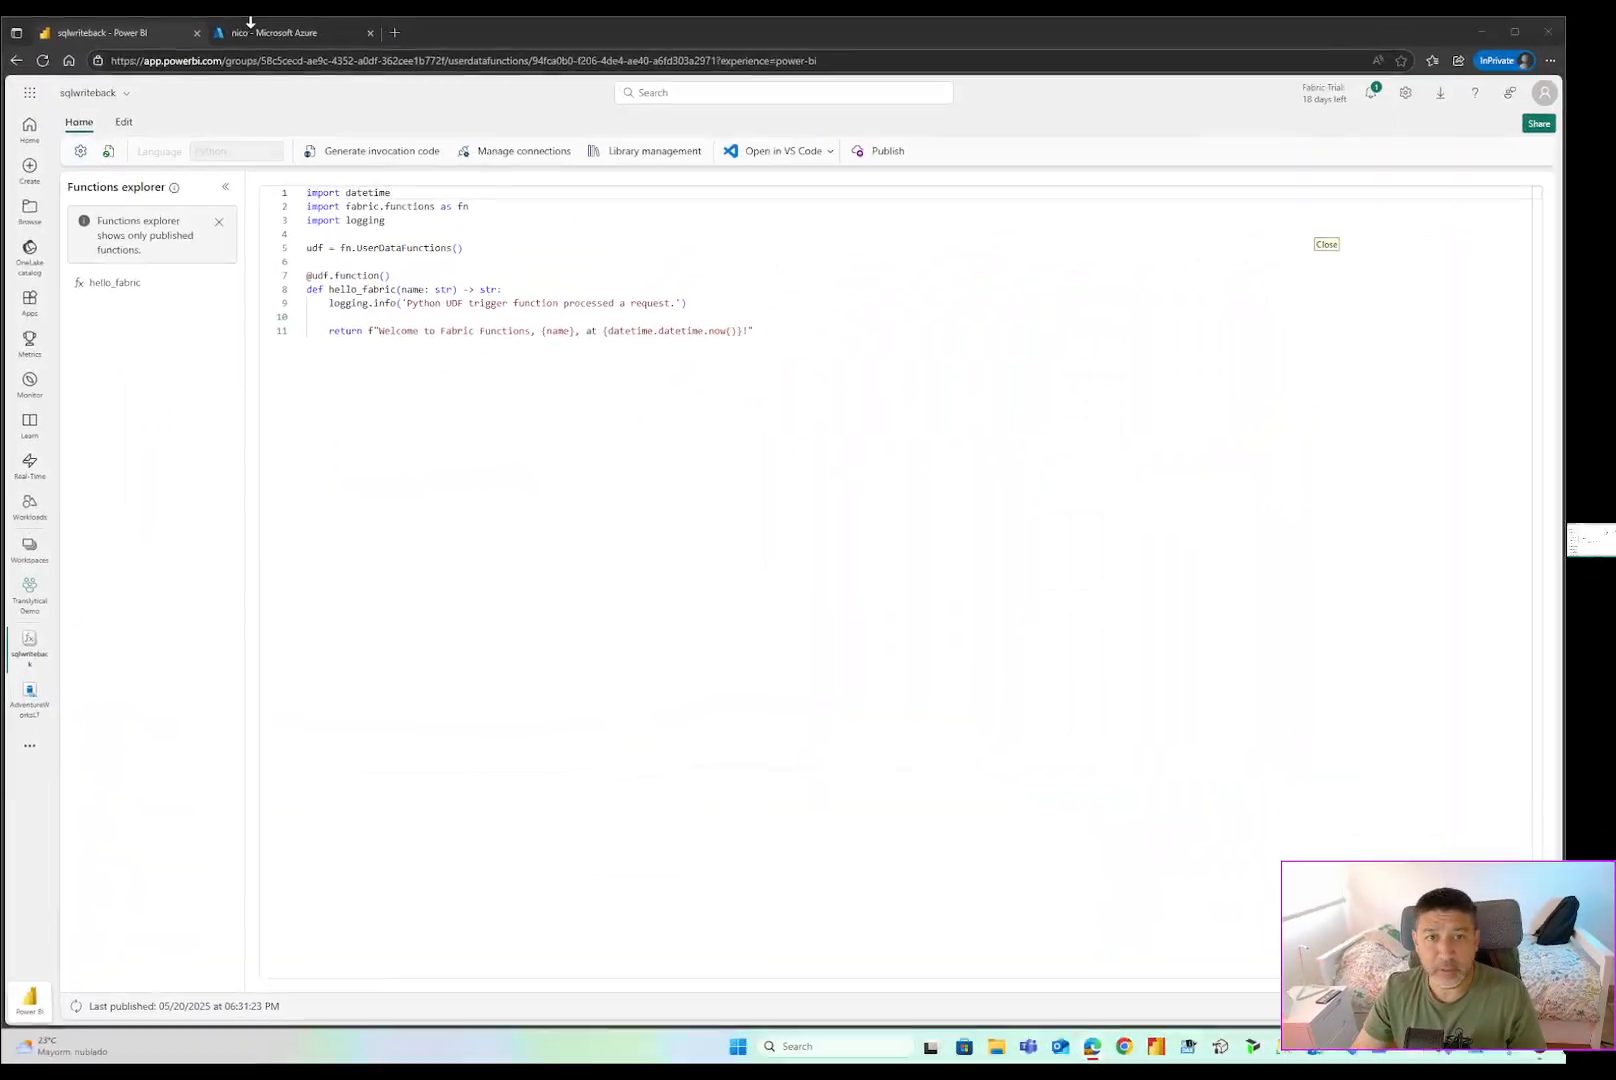
Connect sqlwriteback to the AdventureWorksLT SQL database from Translytical Demo, check the connection's alias, and close the connection settings.
click(515, 139)
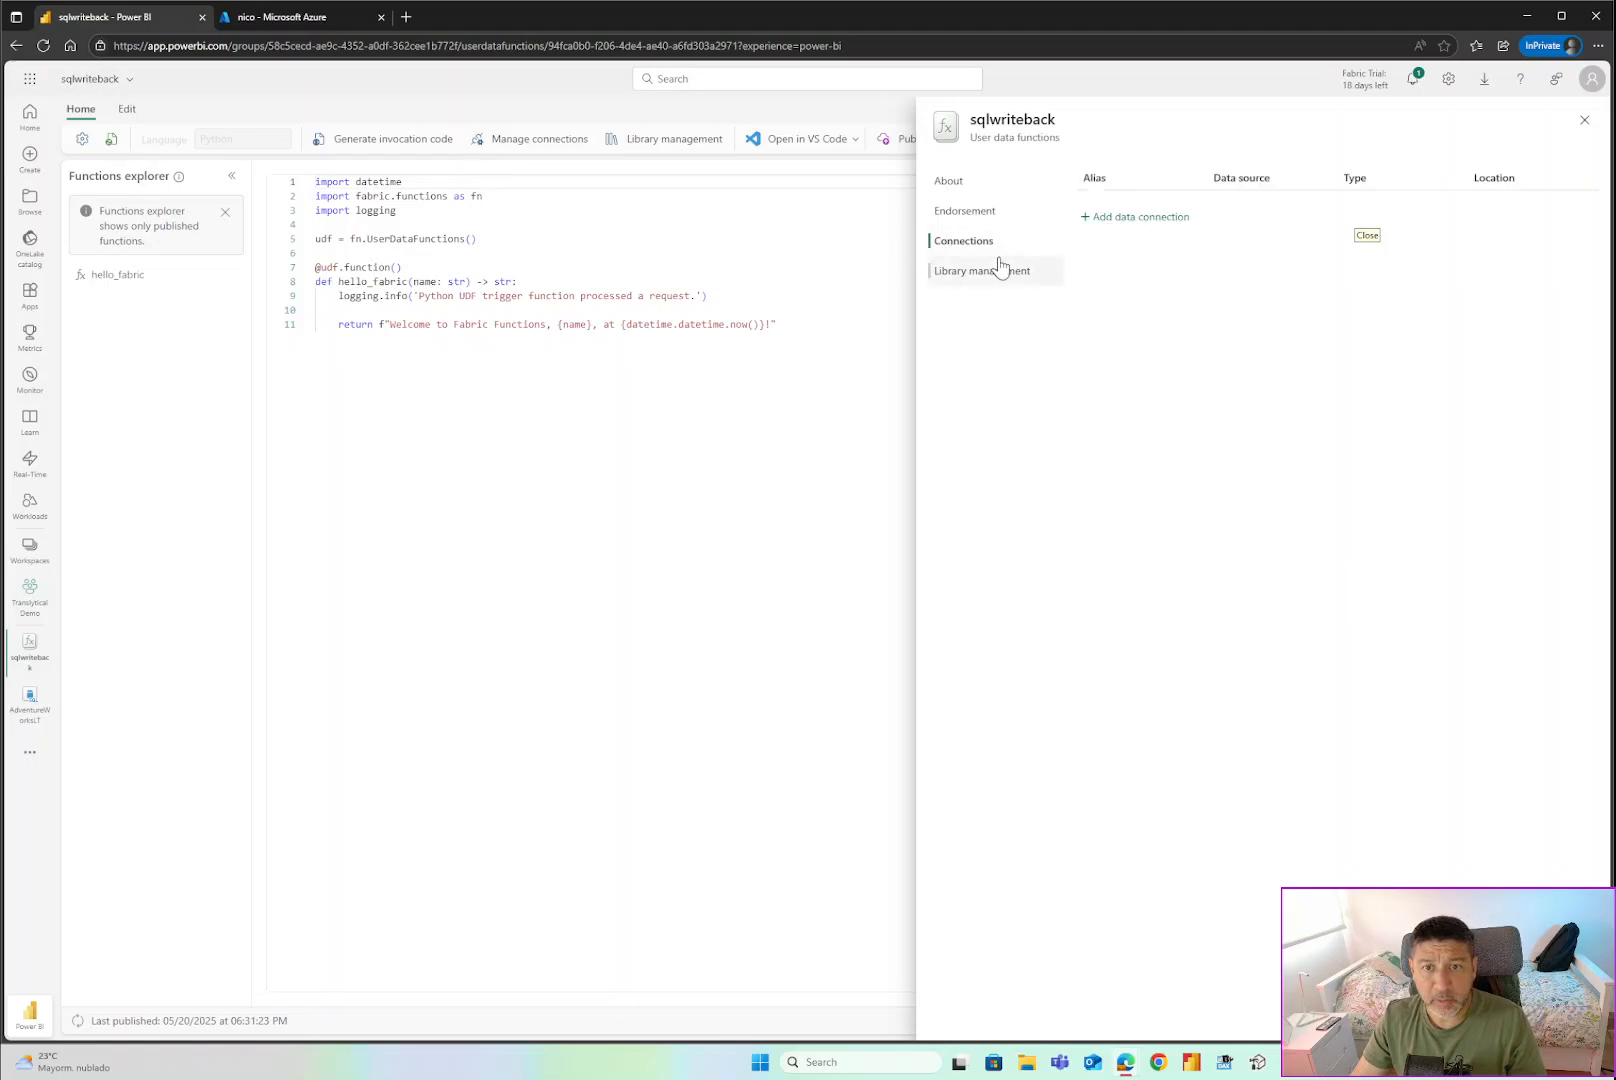
click(1113, 218)
click(451, 404)
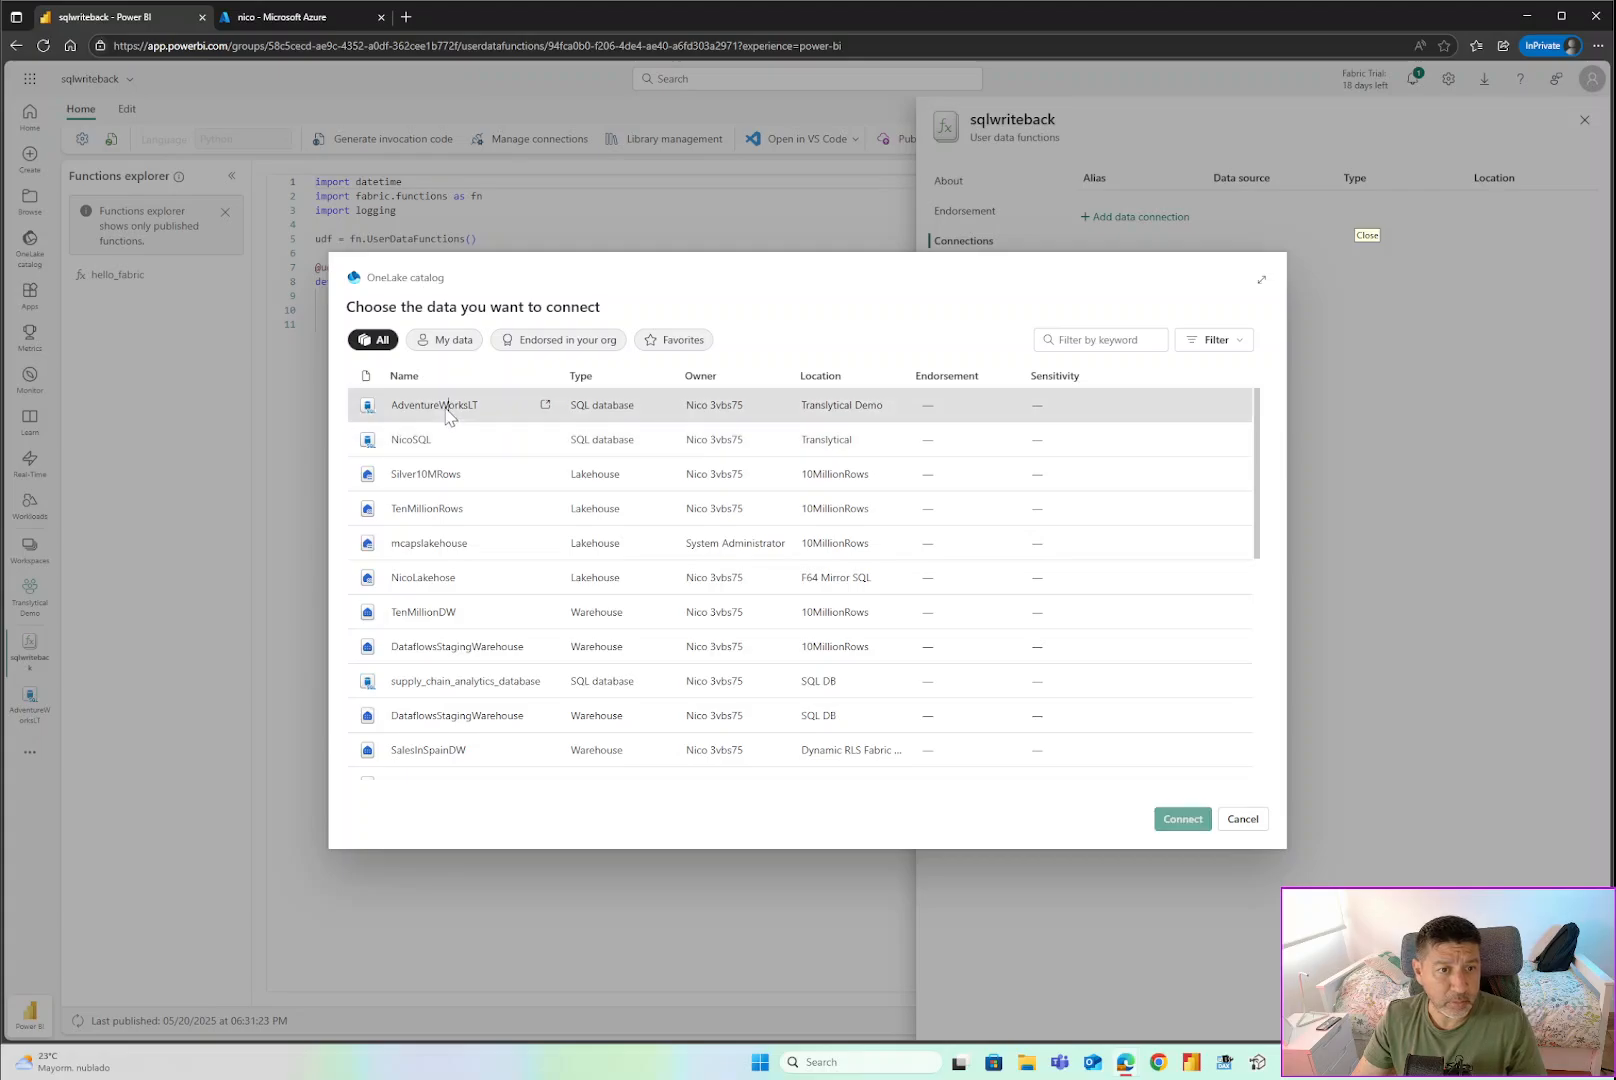
click(1180, 820)
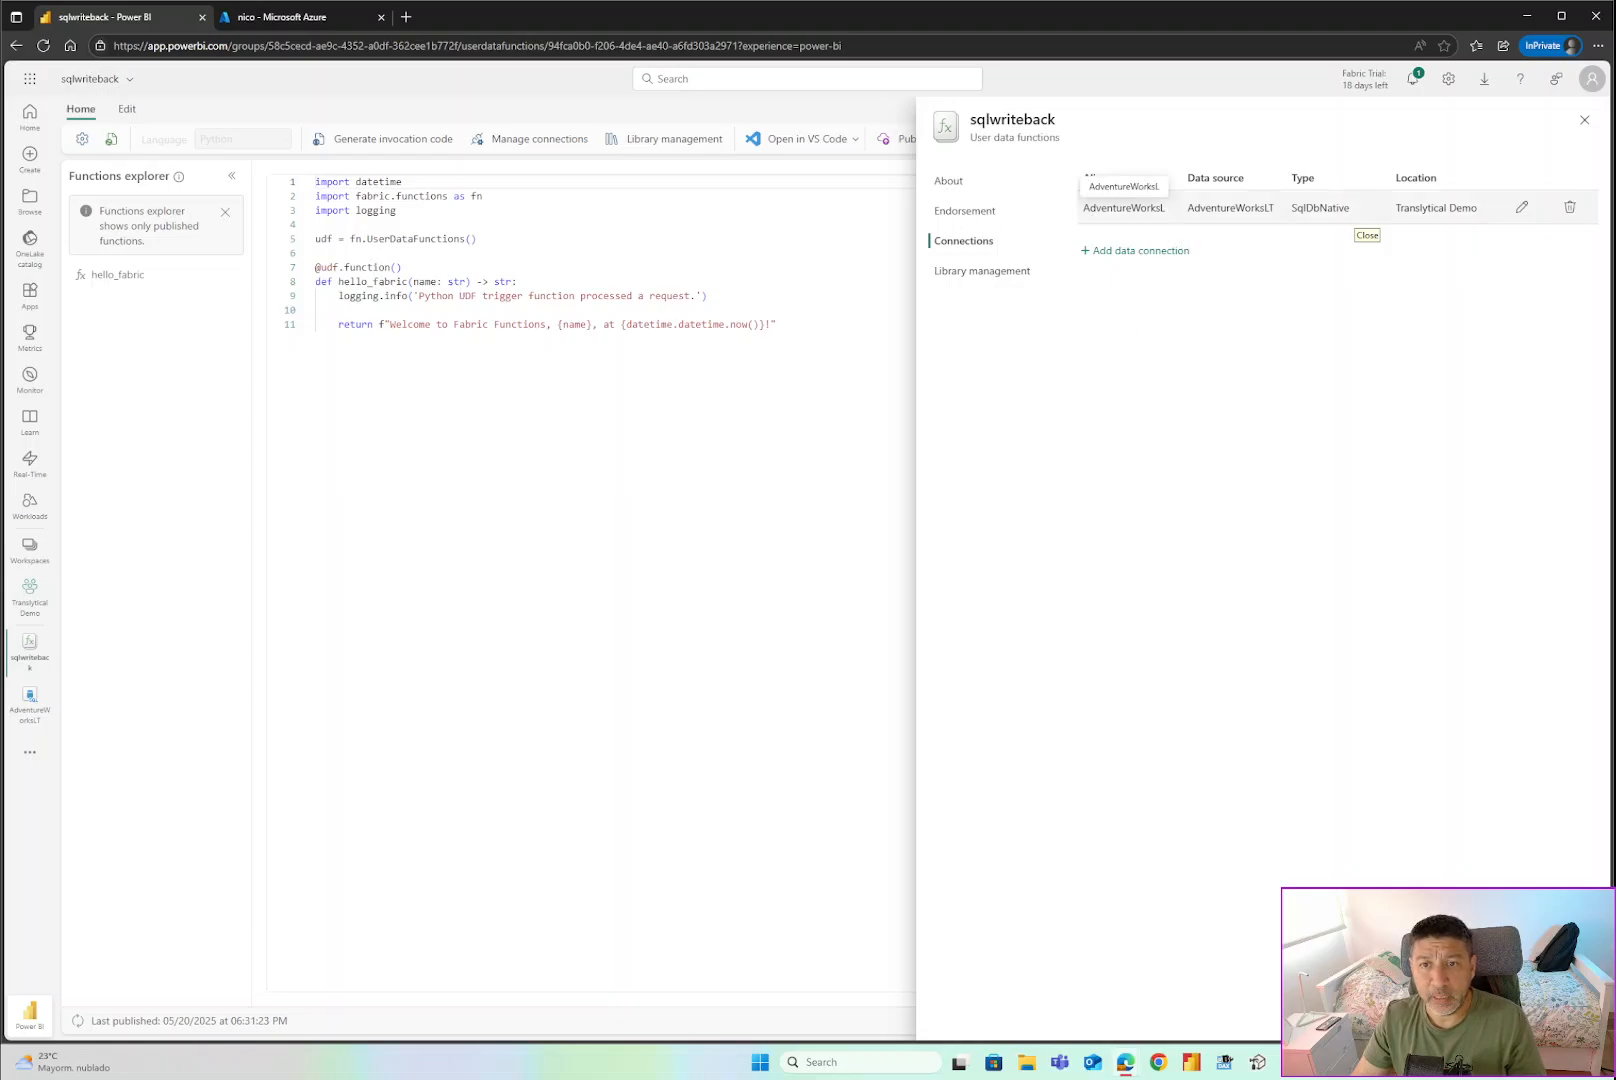
double_click(1124, 208)
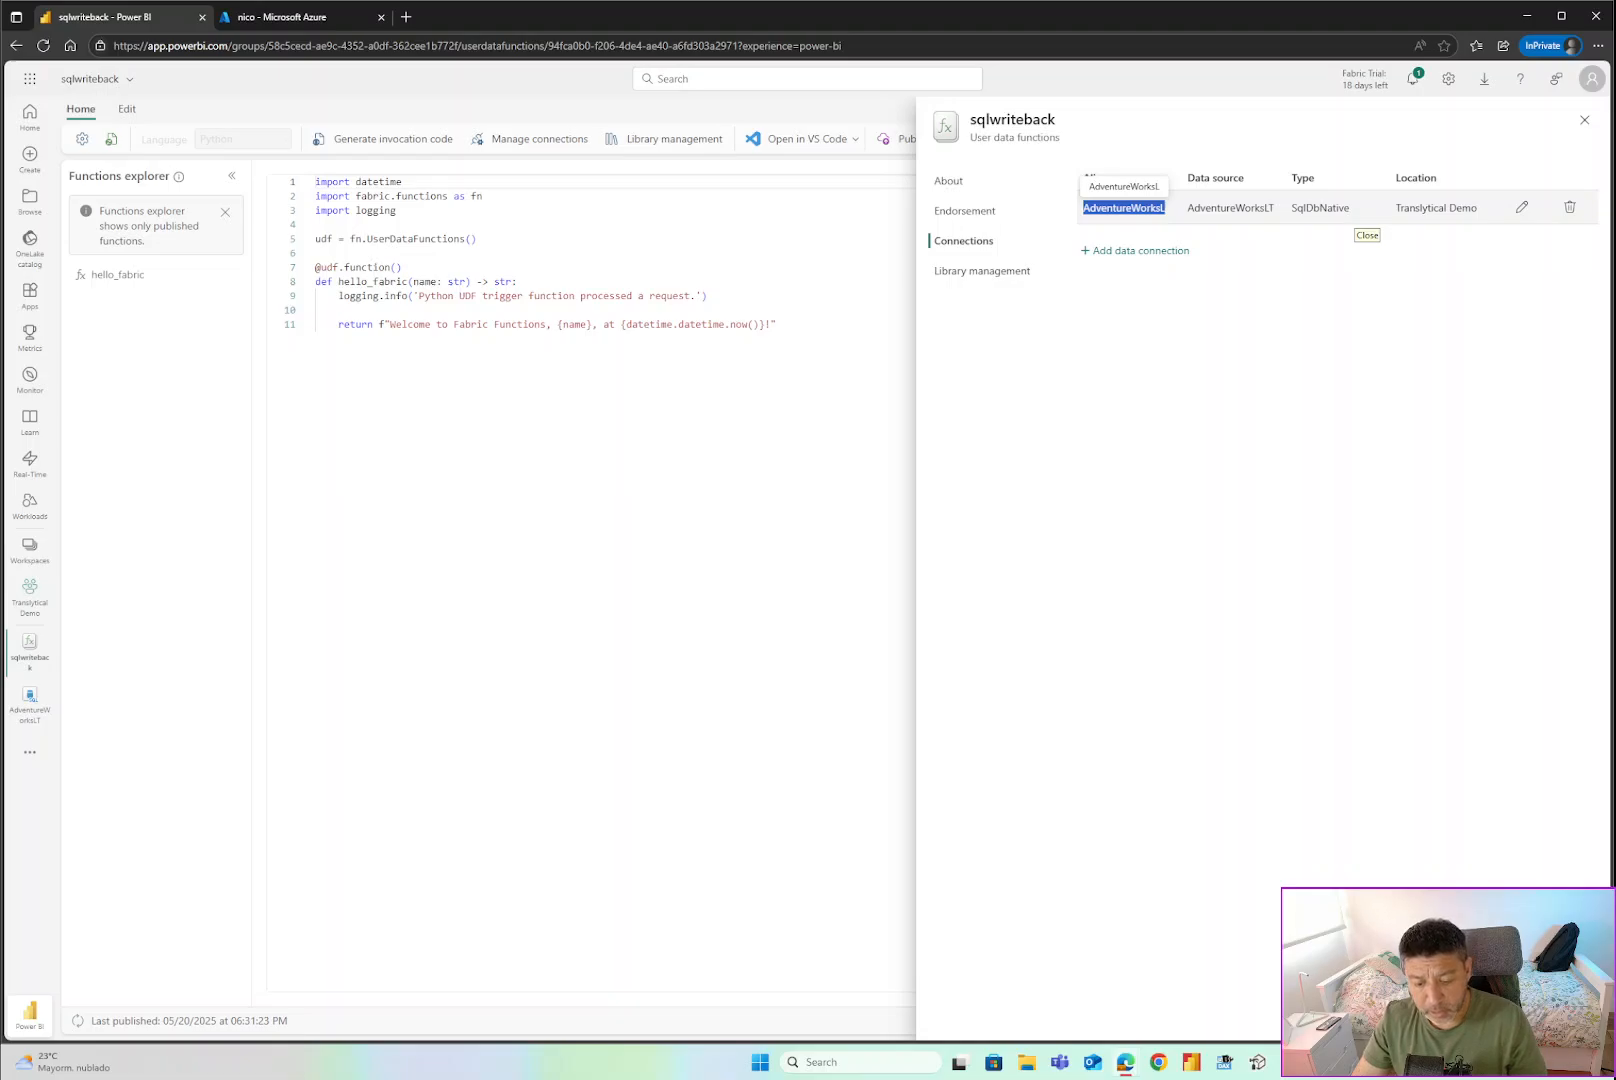
click(1182, 358)
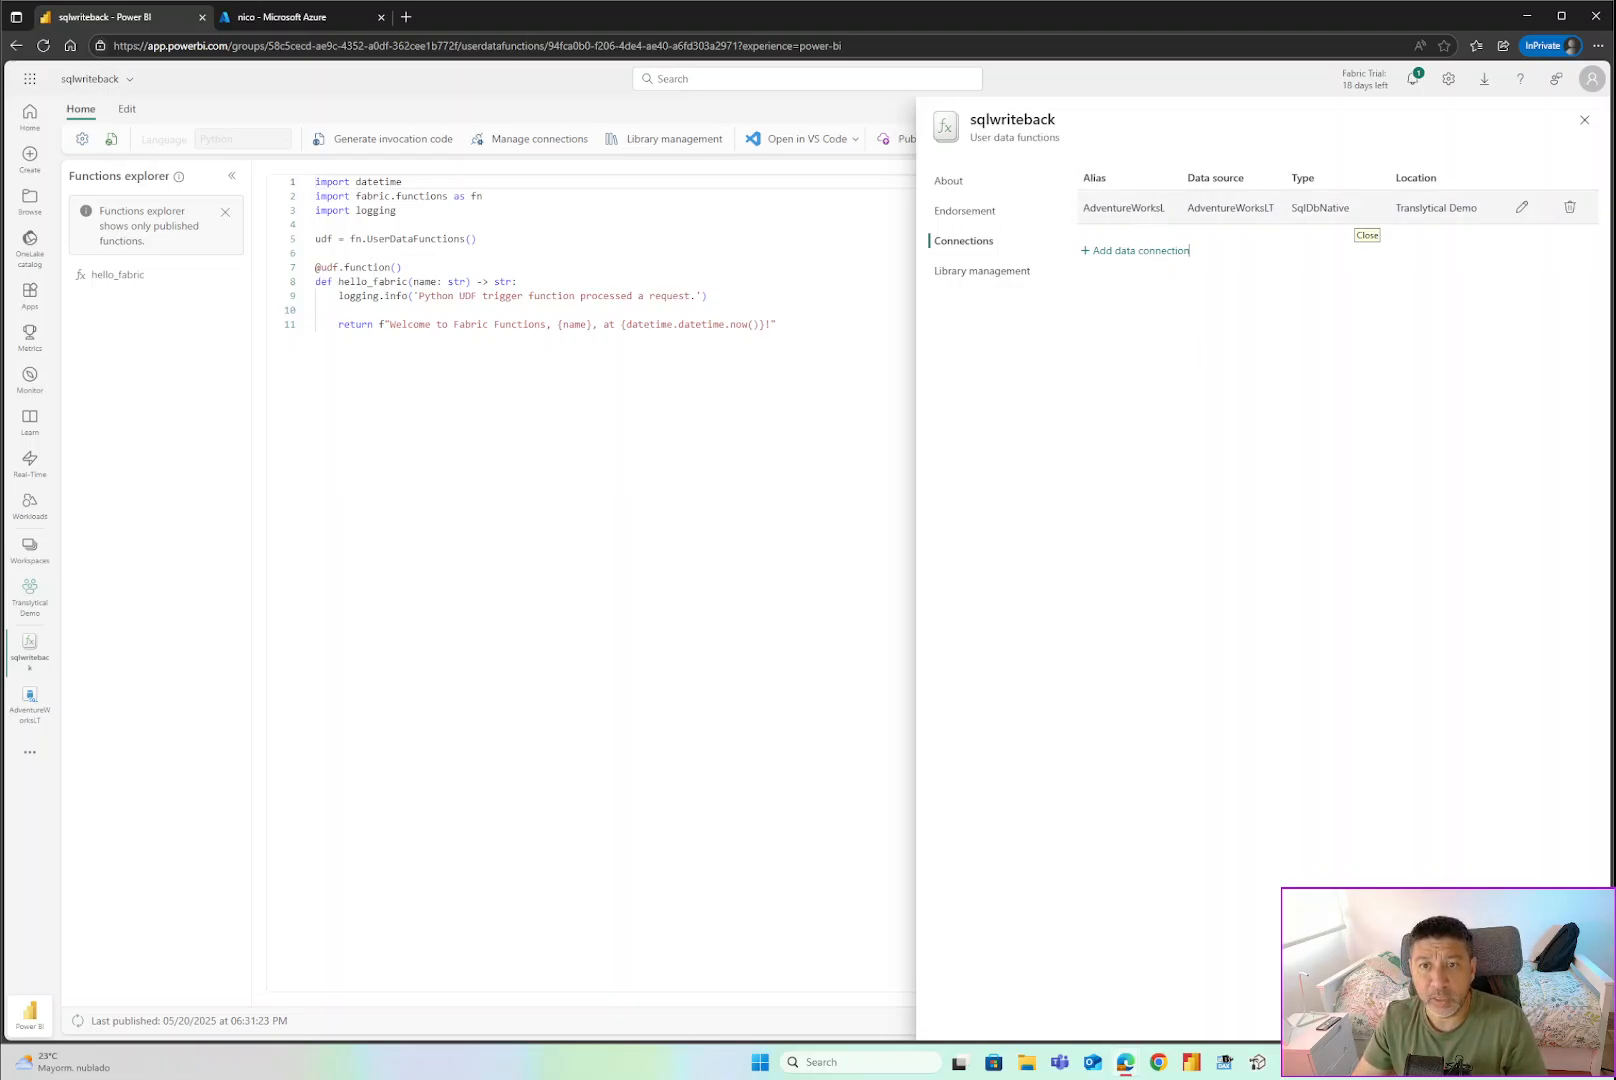
click(1584, 120)
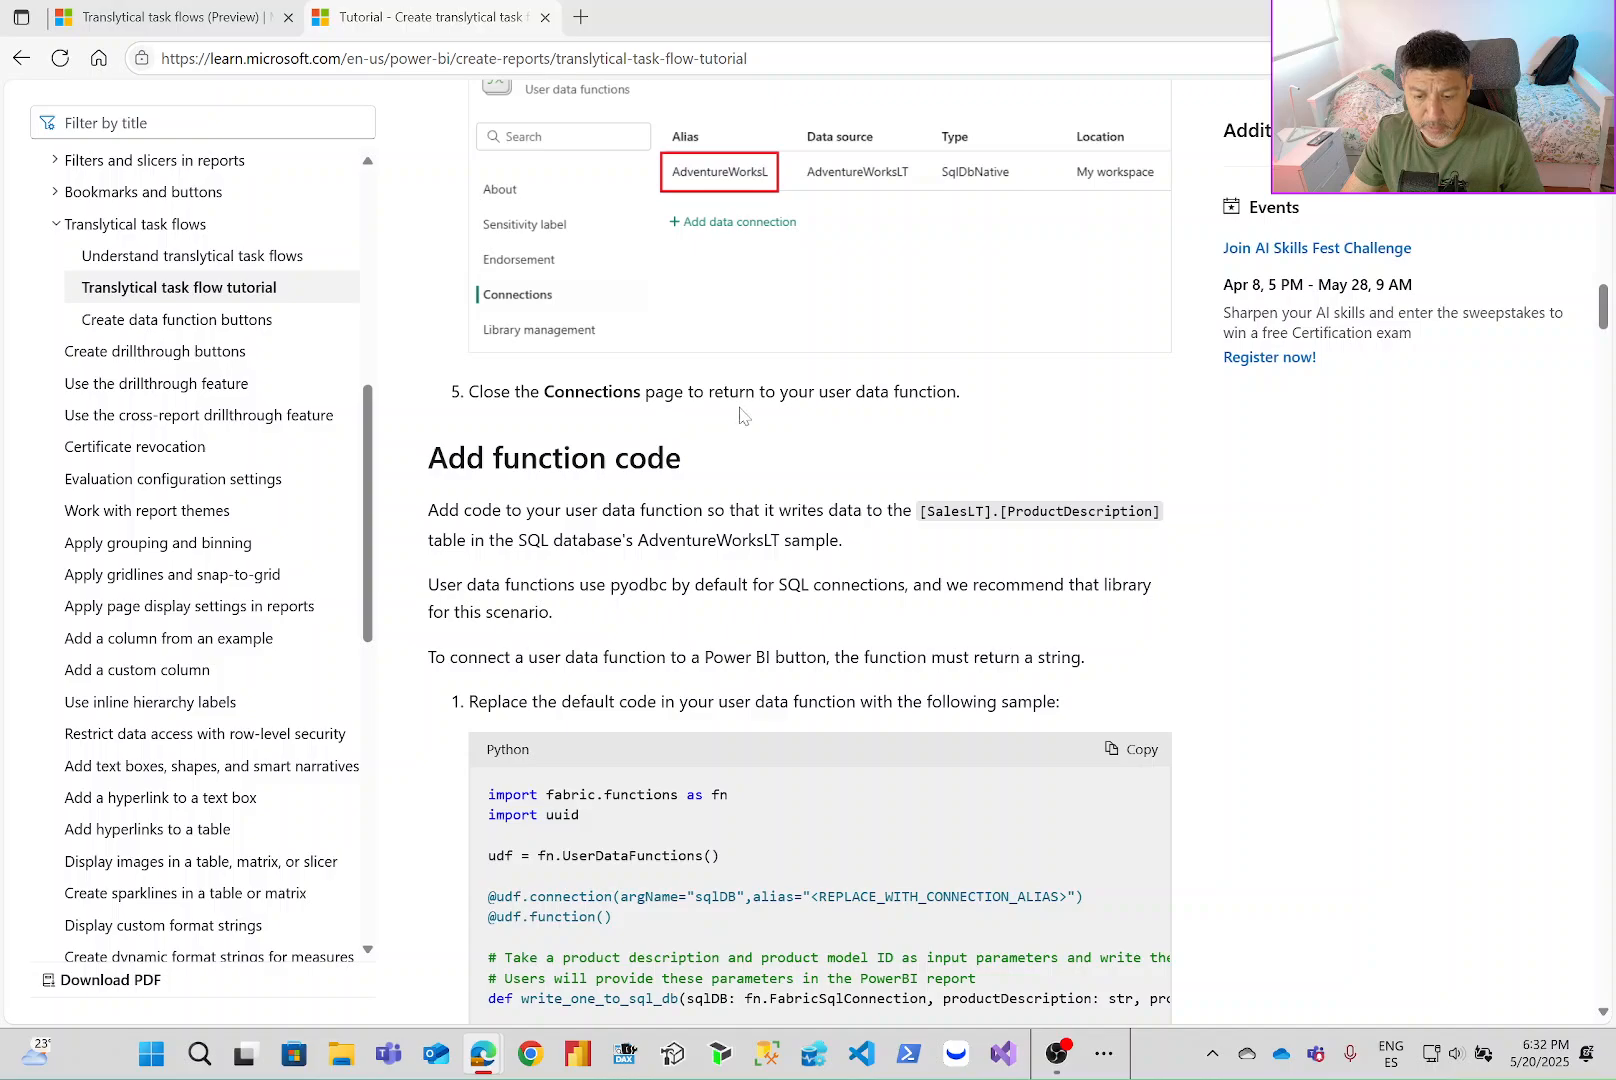
Read the tutorial's Add function code section and copy its Python sample for writing to the SalesLT ProductDescription table.
scroll(692, 478, down, 1)
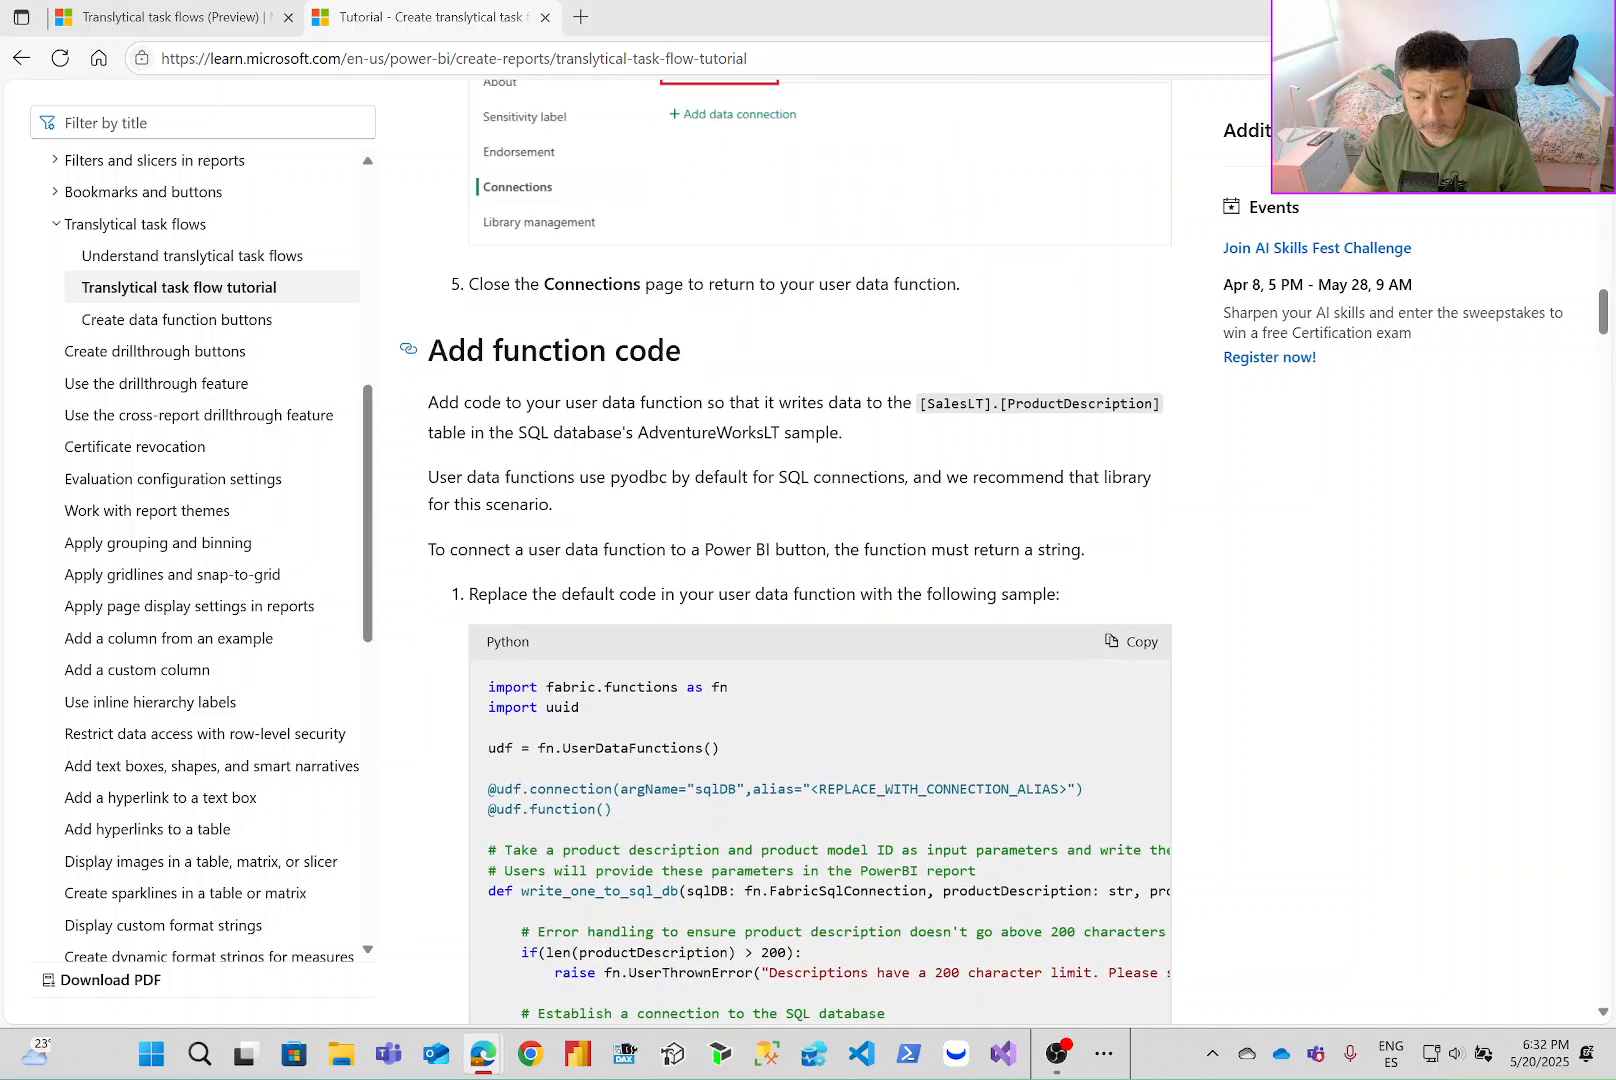
scroll(566, 408, down, 1)
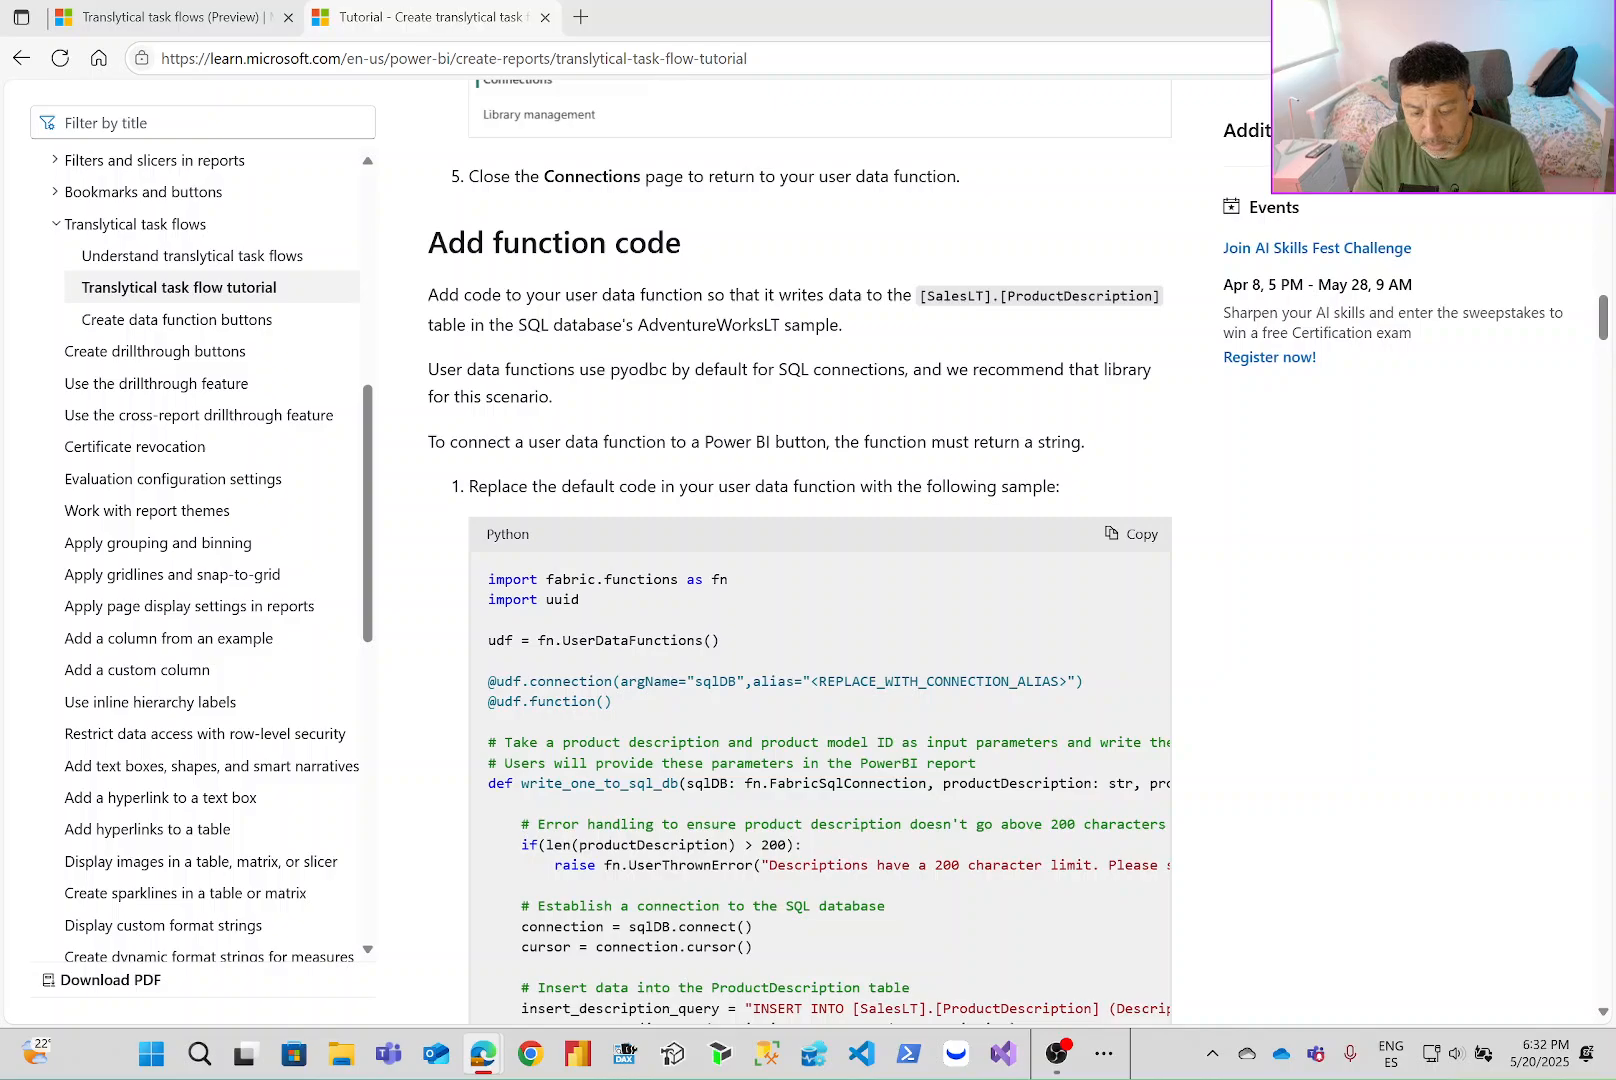
scroll(800, 550, down, 1)
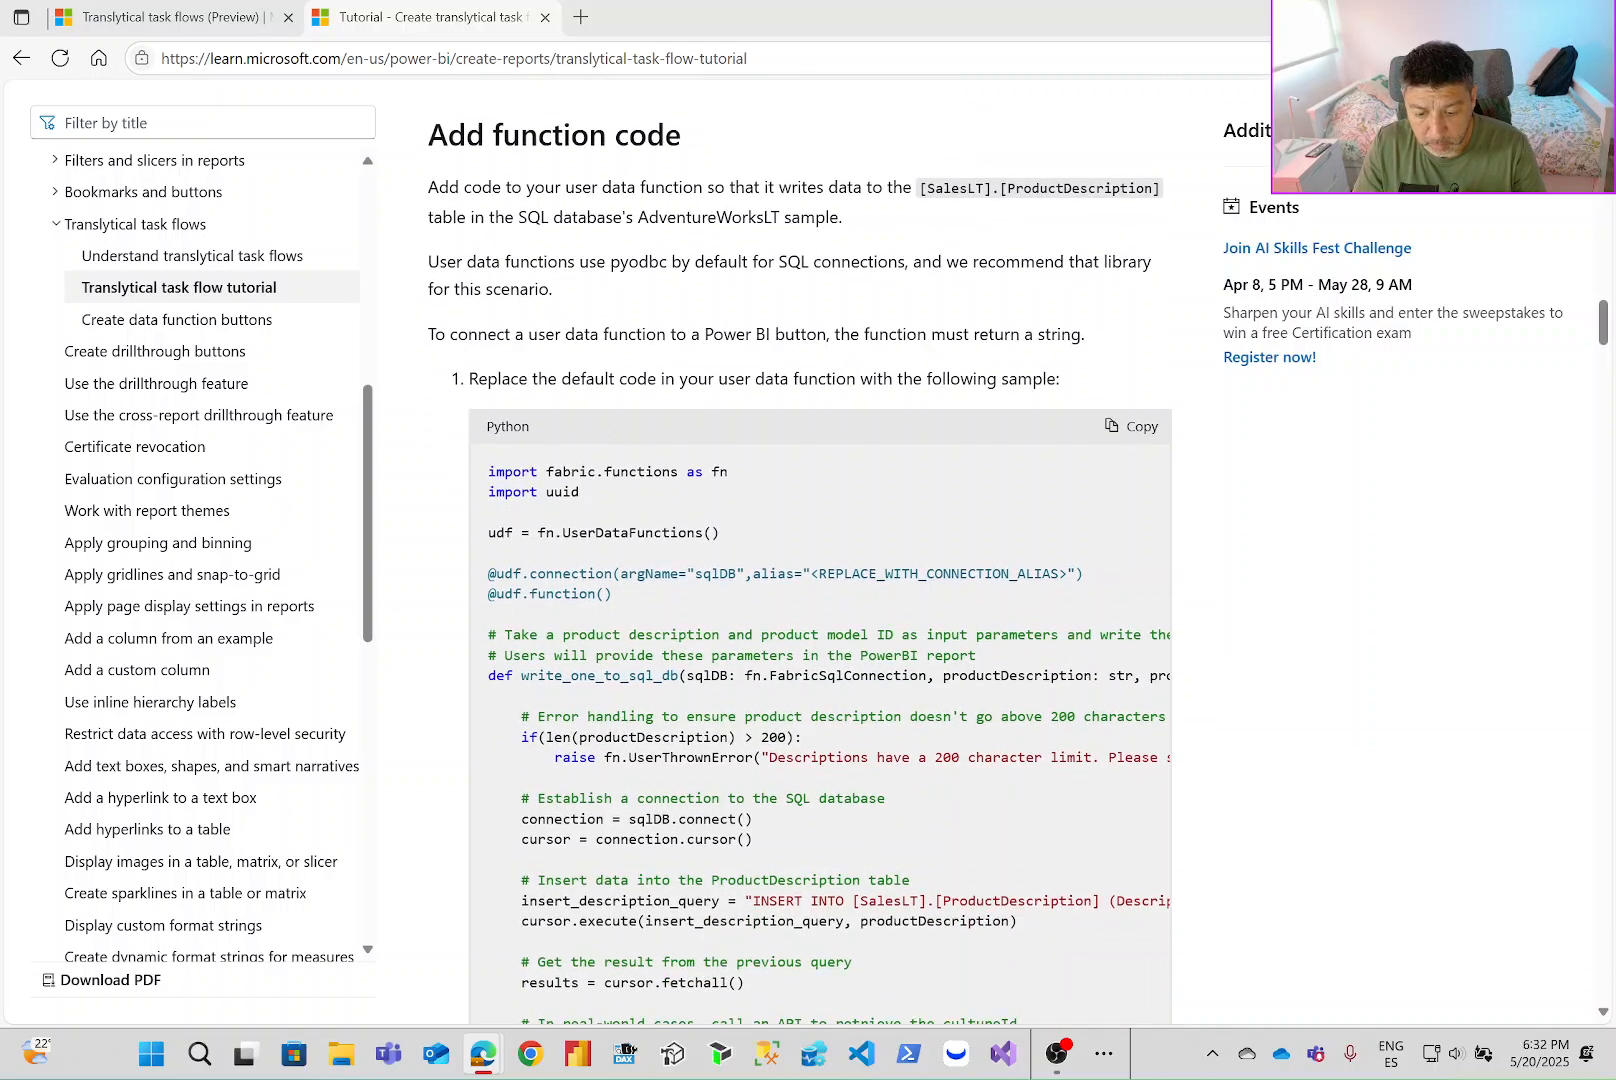
drag(498, 379, 677, 379)
click(677, 379)
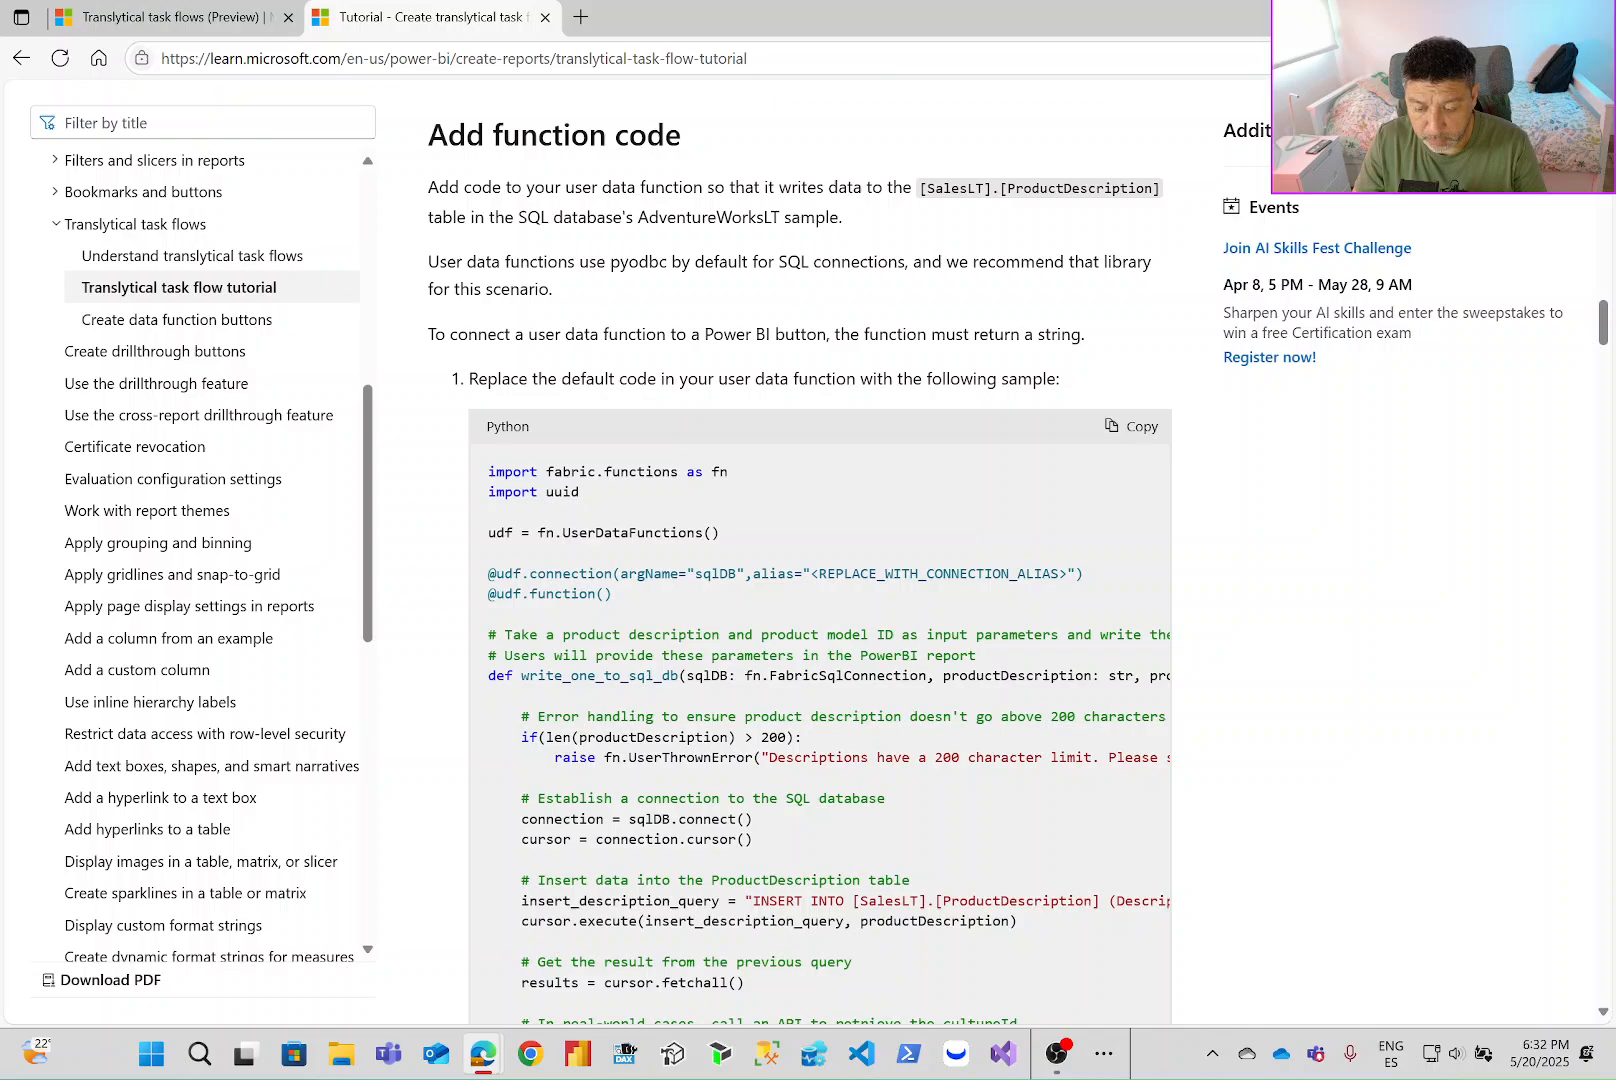
scroll(967, 481, down, 3)
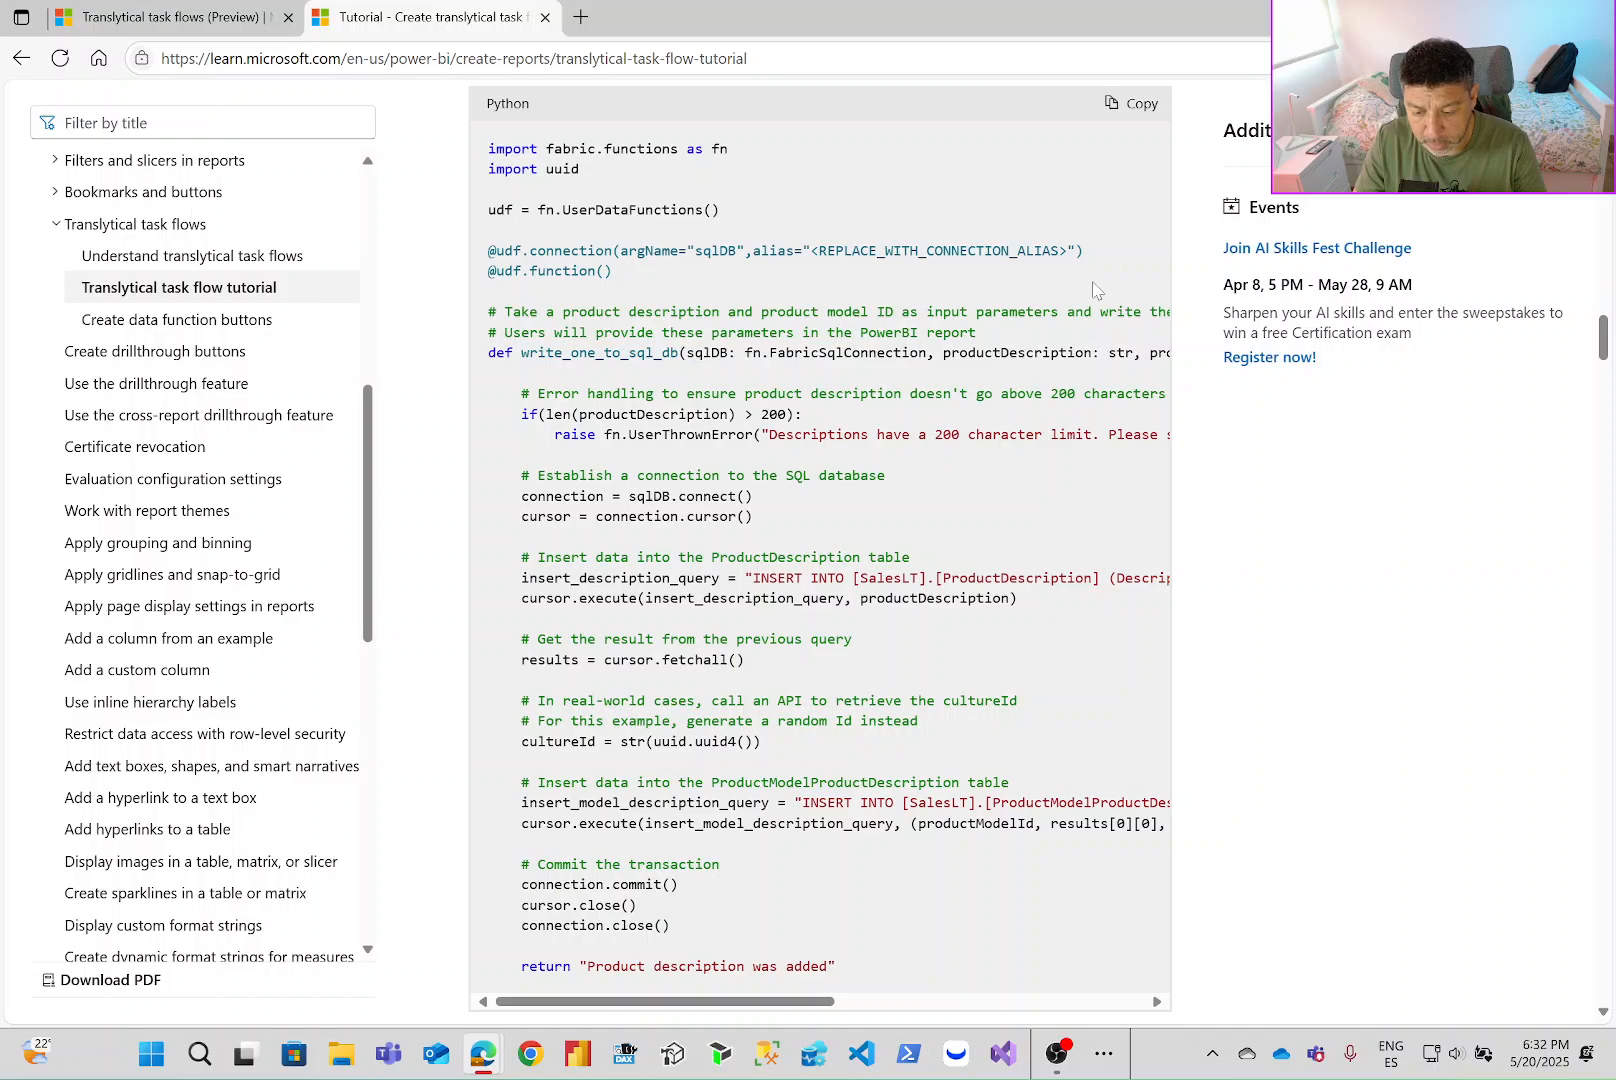
click(1133, 103)
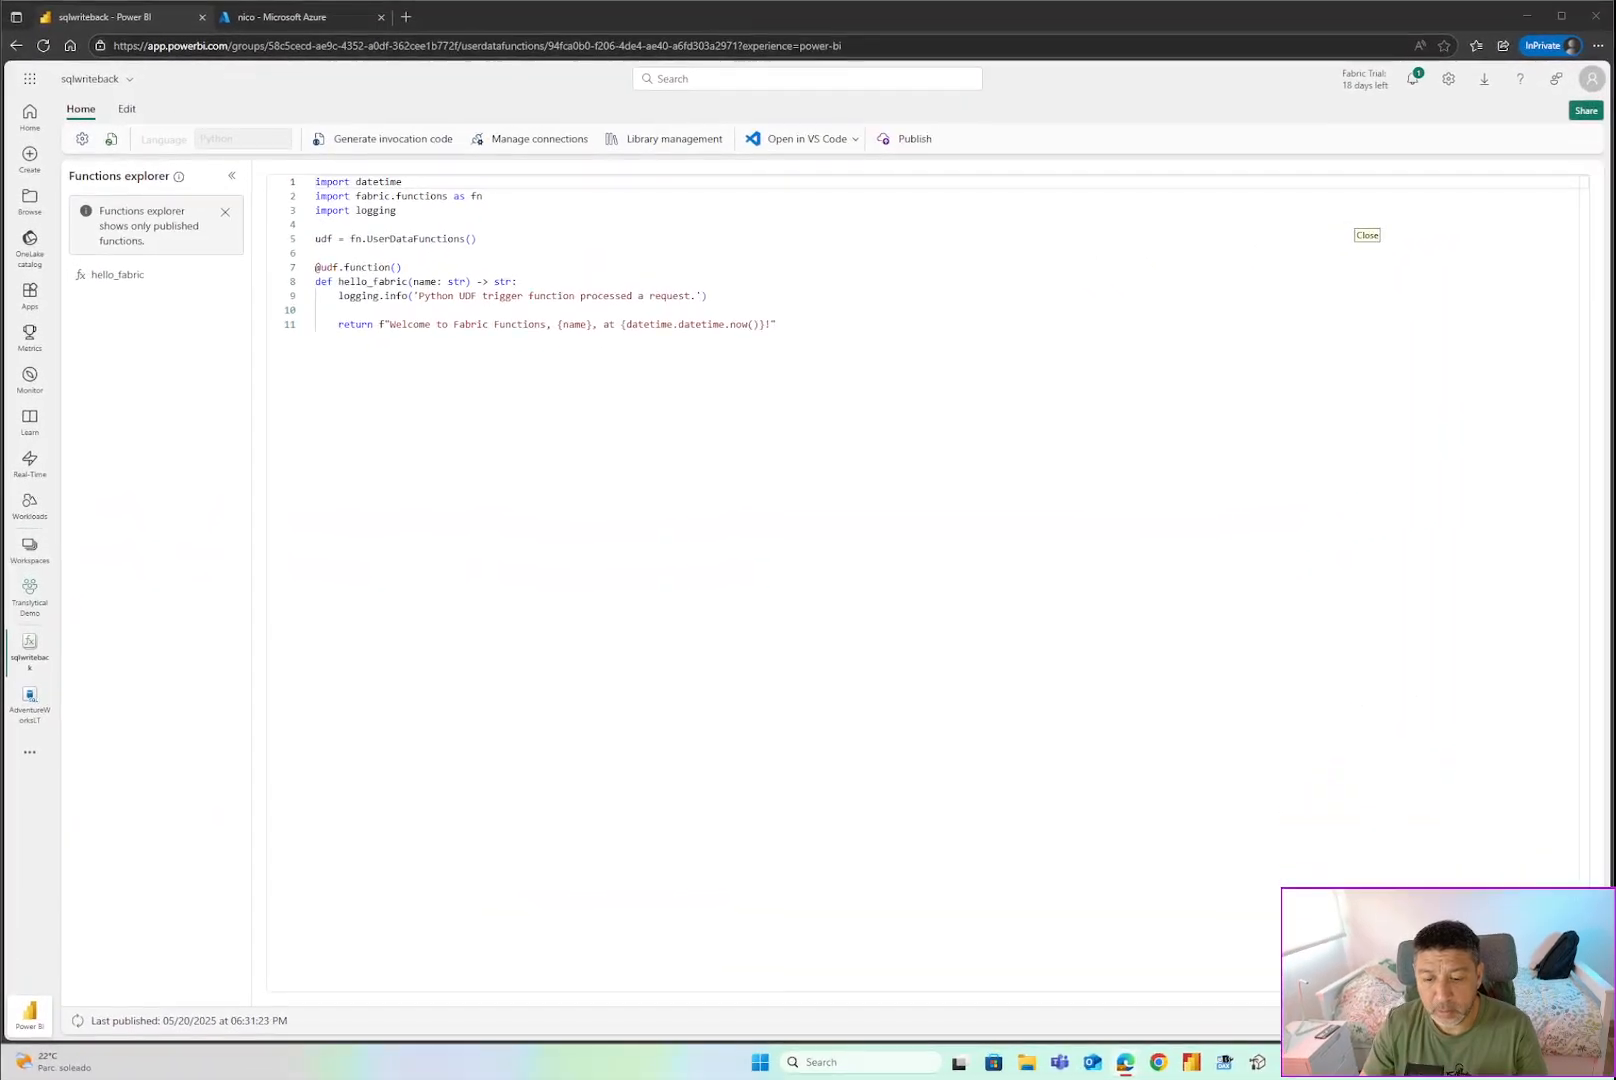
Replace all the default hello_fabric code in the sqlwriteback function editor with the copied write_one_to_sql_db sample.
click(779, 325)
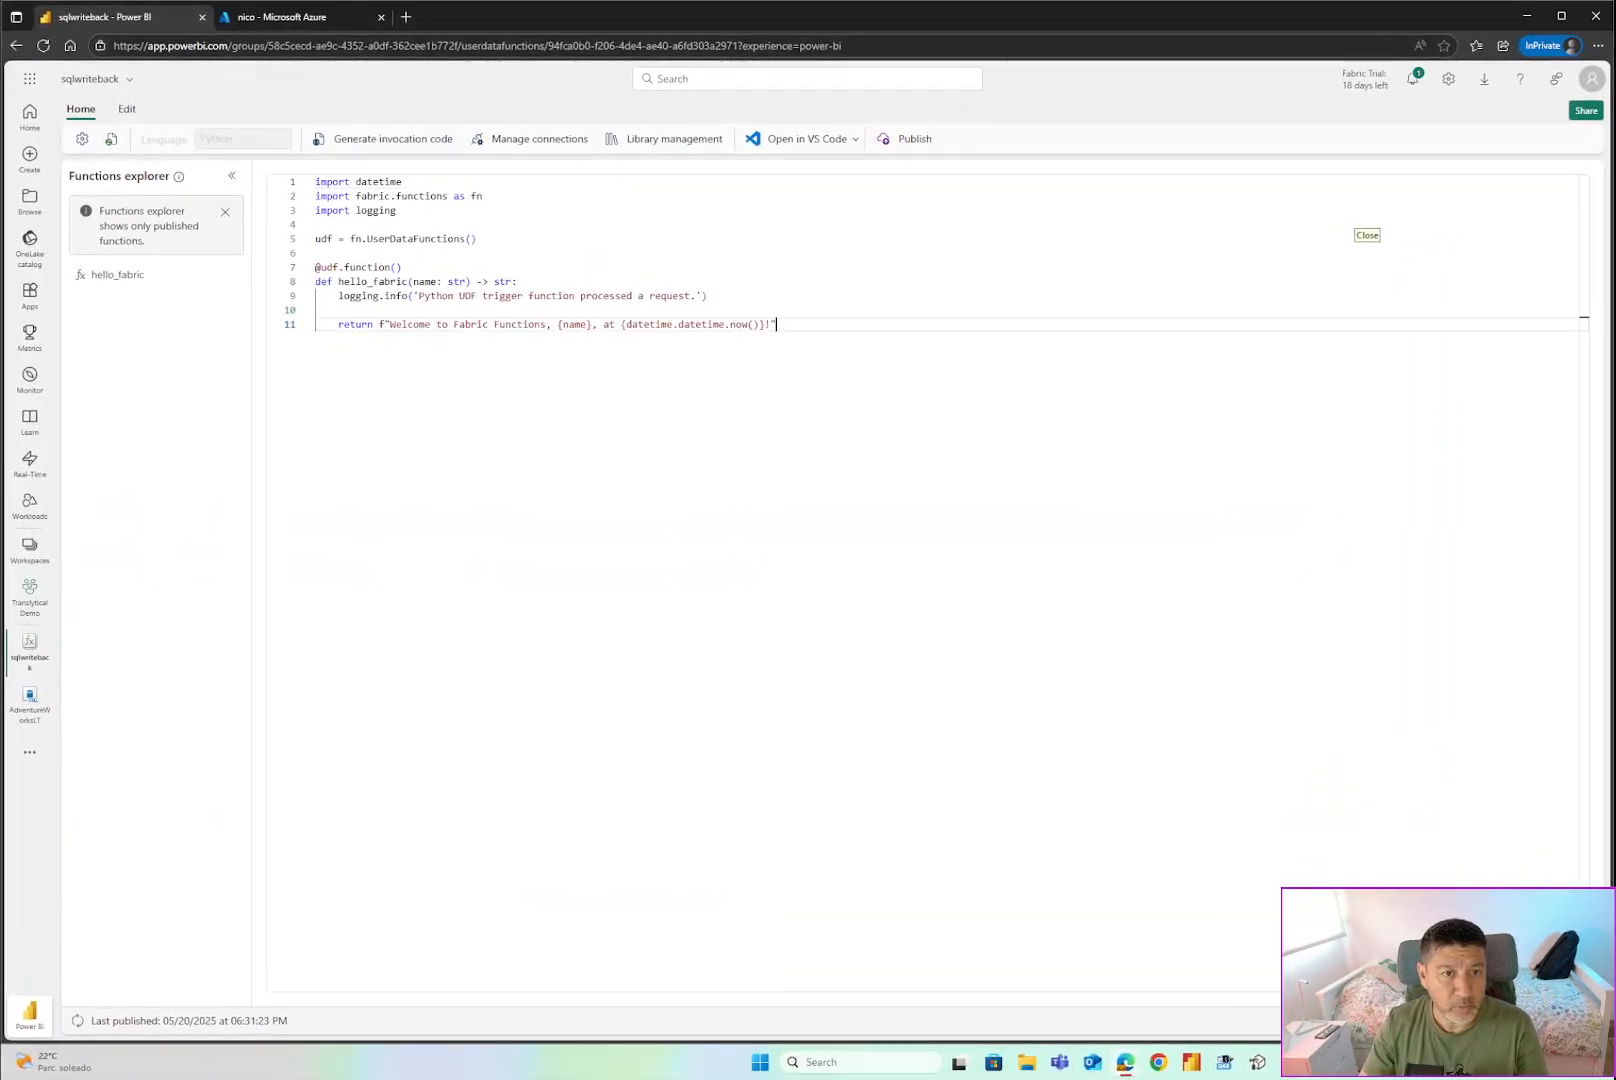
drag(779, 325, 316, 182)
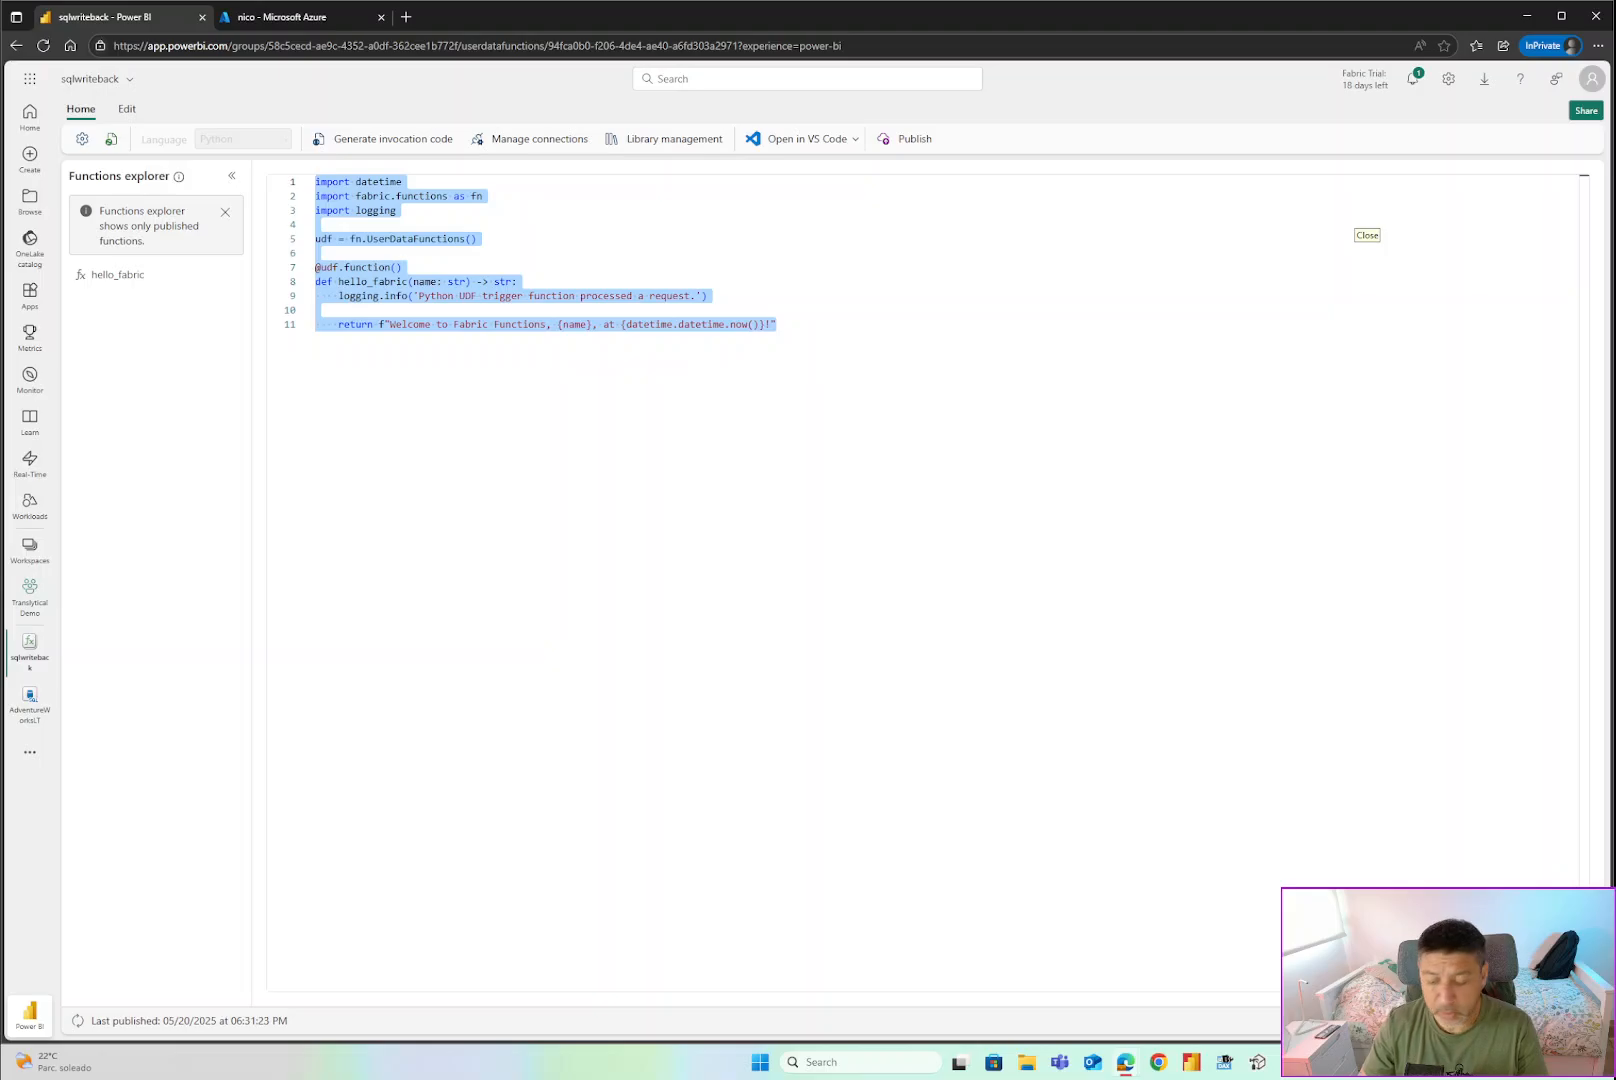
key(Delete)
key(ctrl+v)
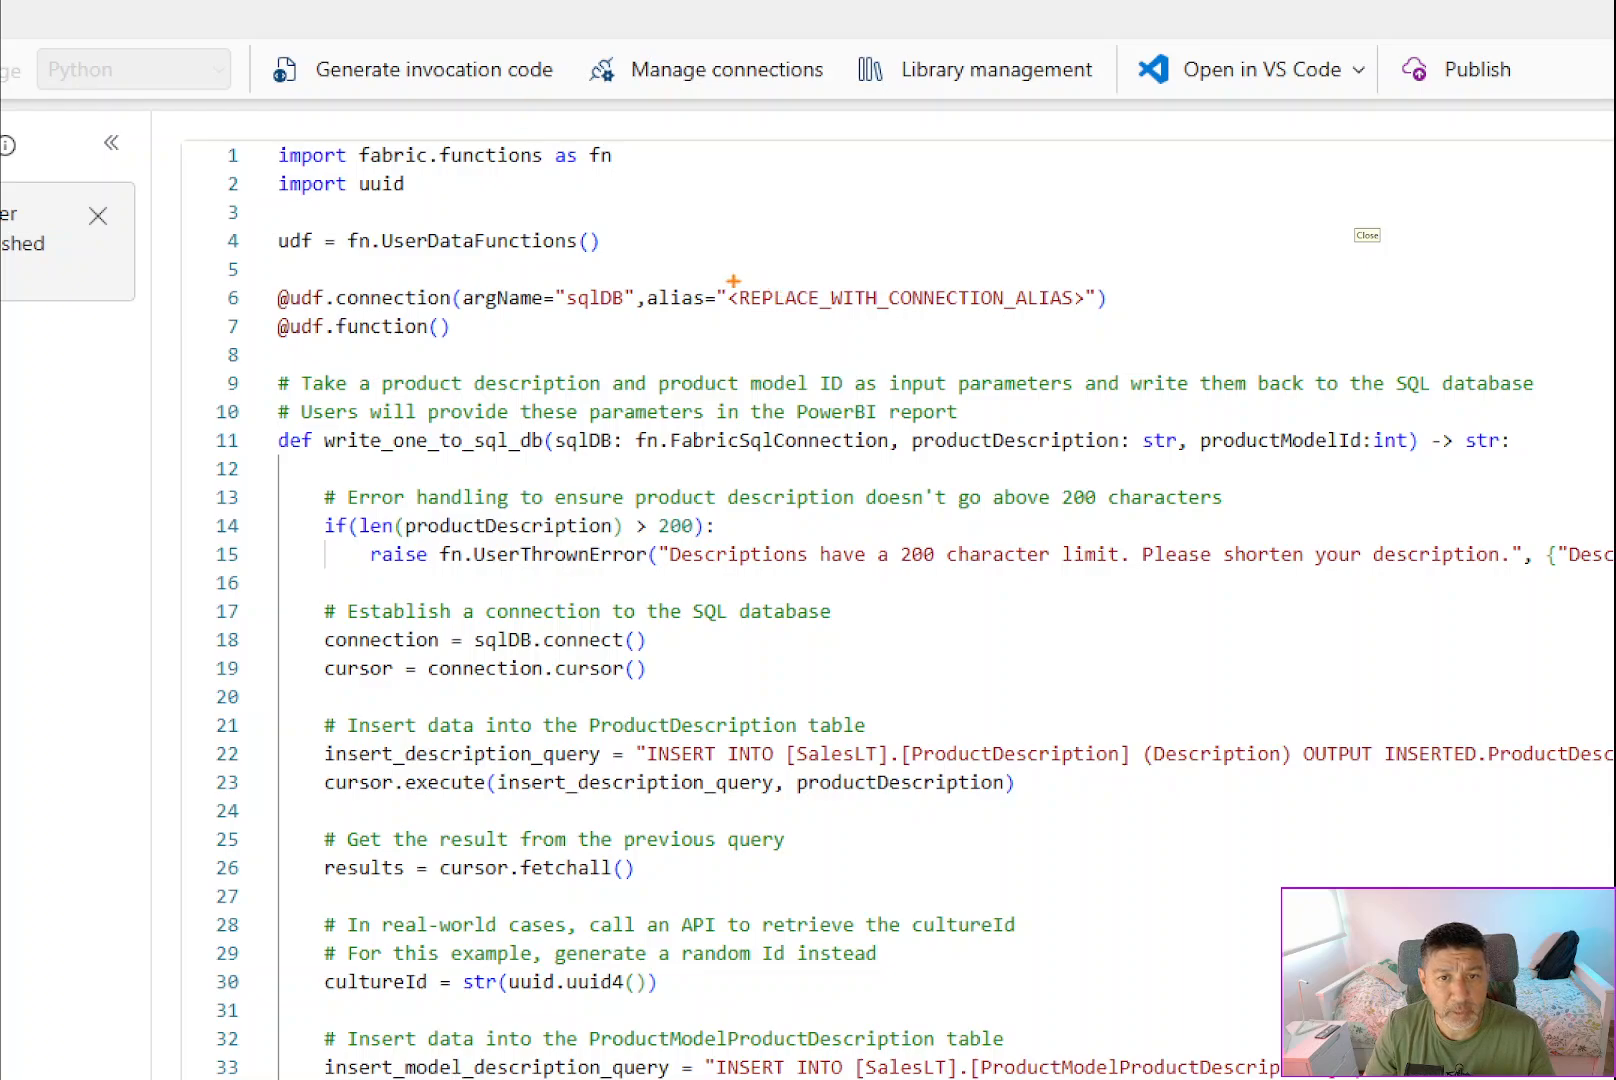
mouse_move(712, 276)
mouse_down()
mouse_move(870, 310)
mouse_move(1129, 316)
mouse_up()
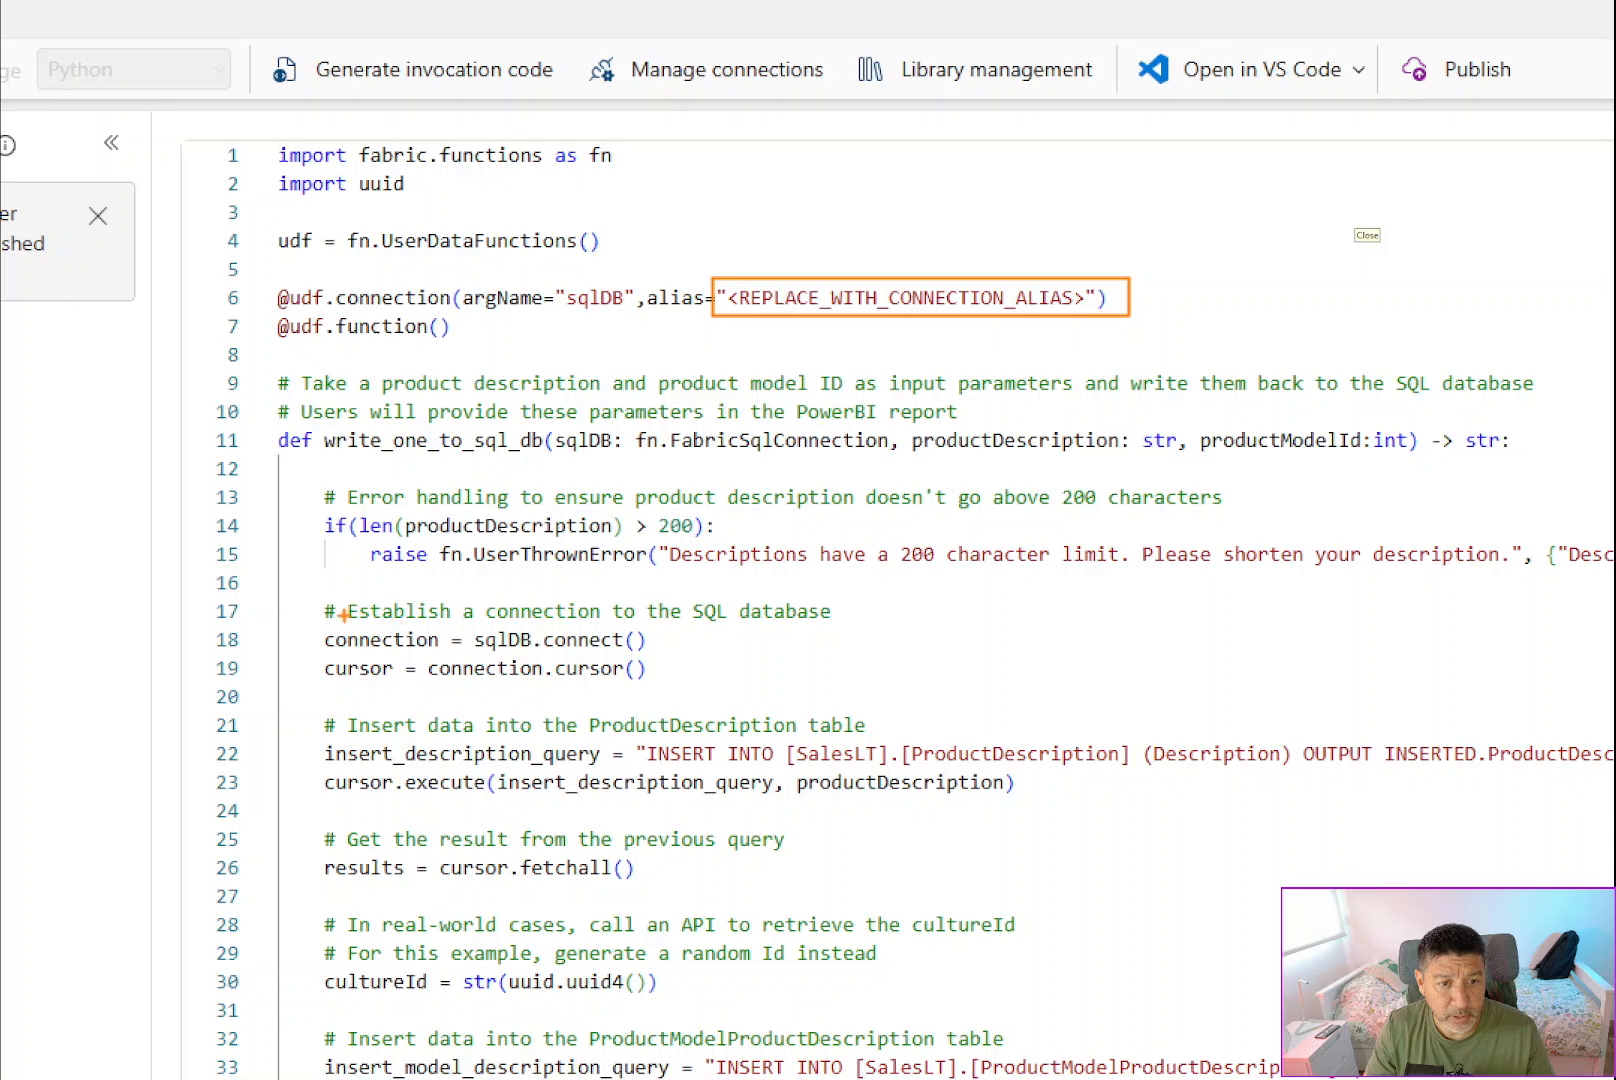
drag(307, 592, 853, 692)
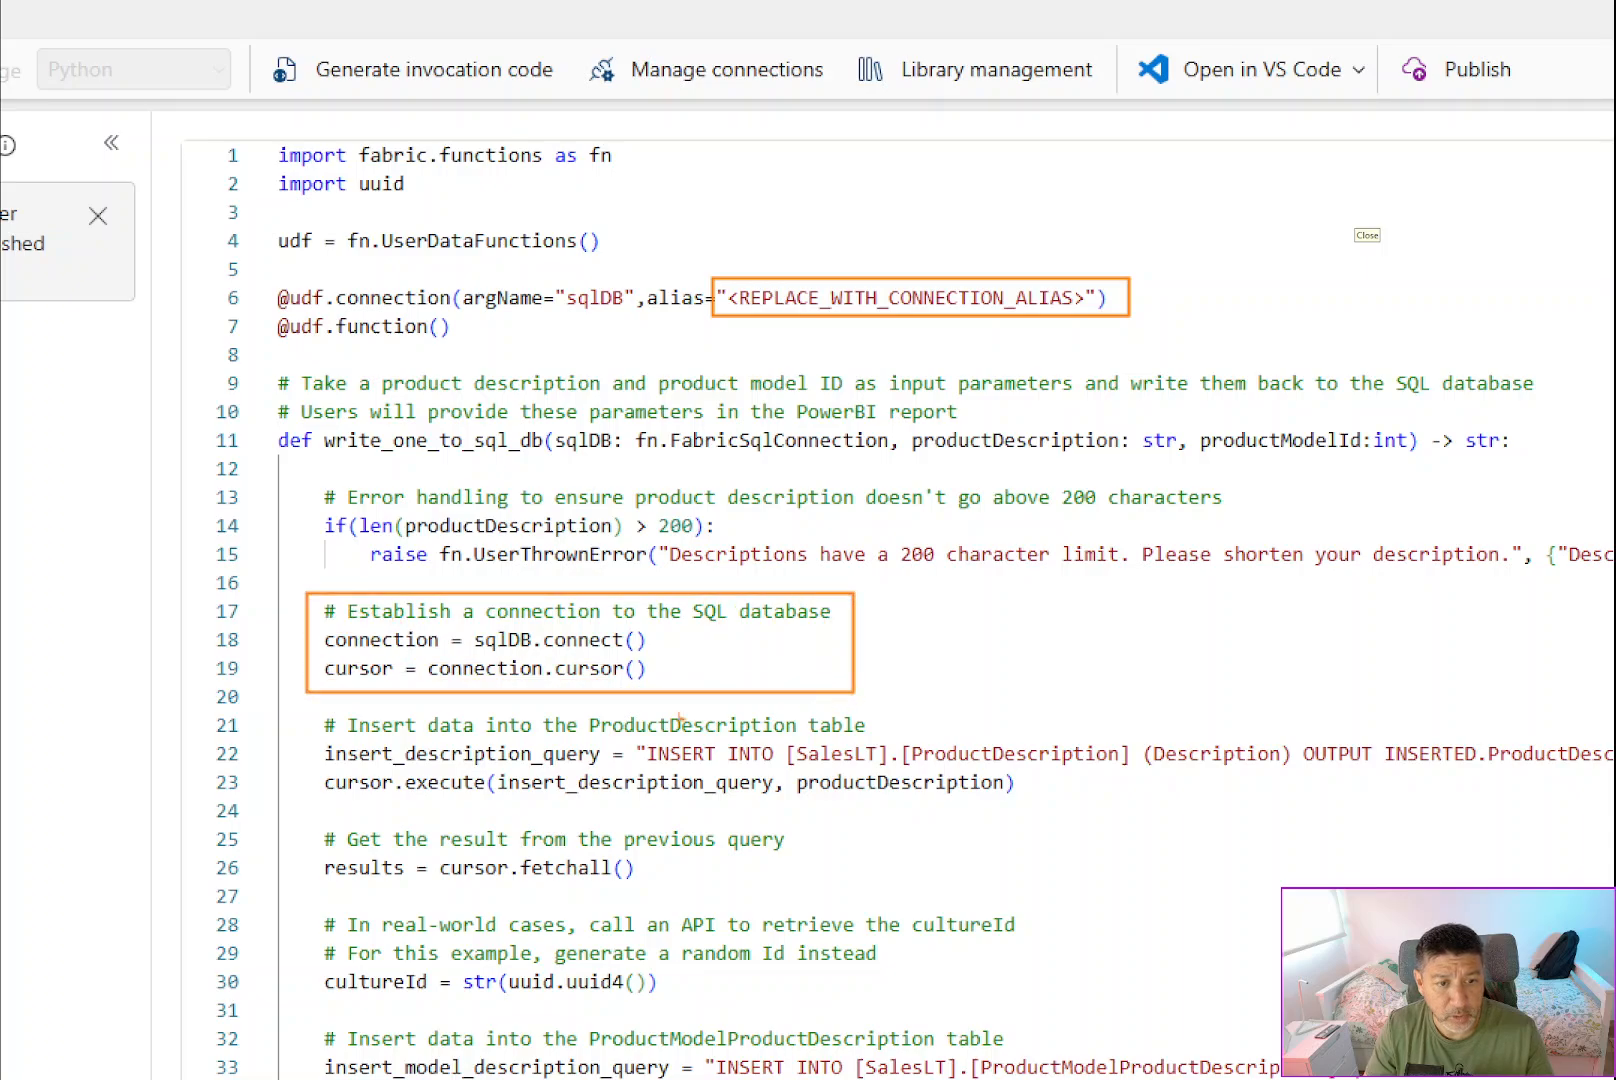
mouse_move(322, 730)
mouse_down()
mouse_move(712, 773)
mouse_move(1137, 773)
mouse_up()
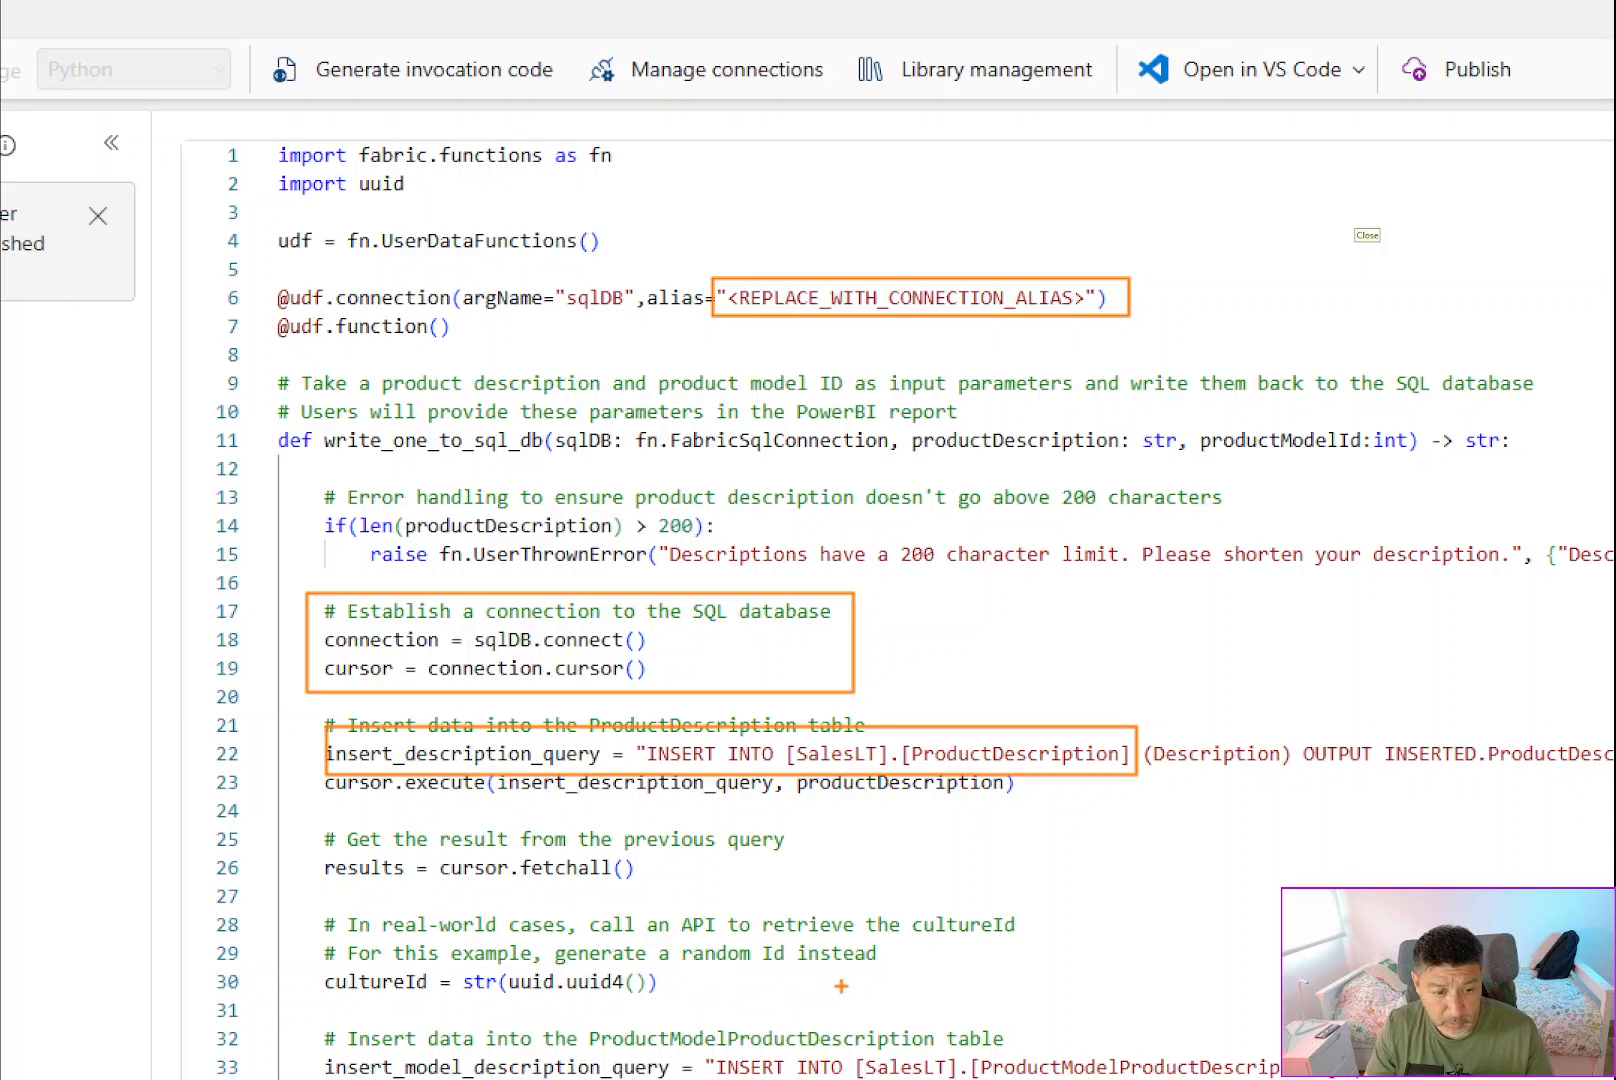
key(Escape)
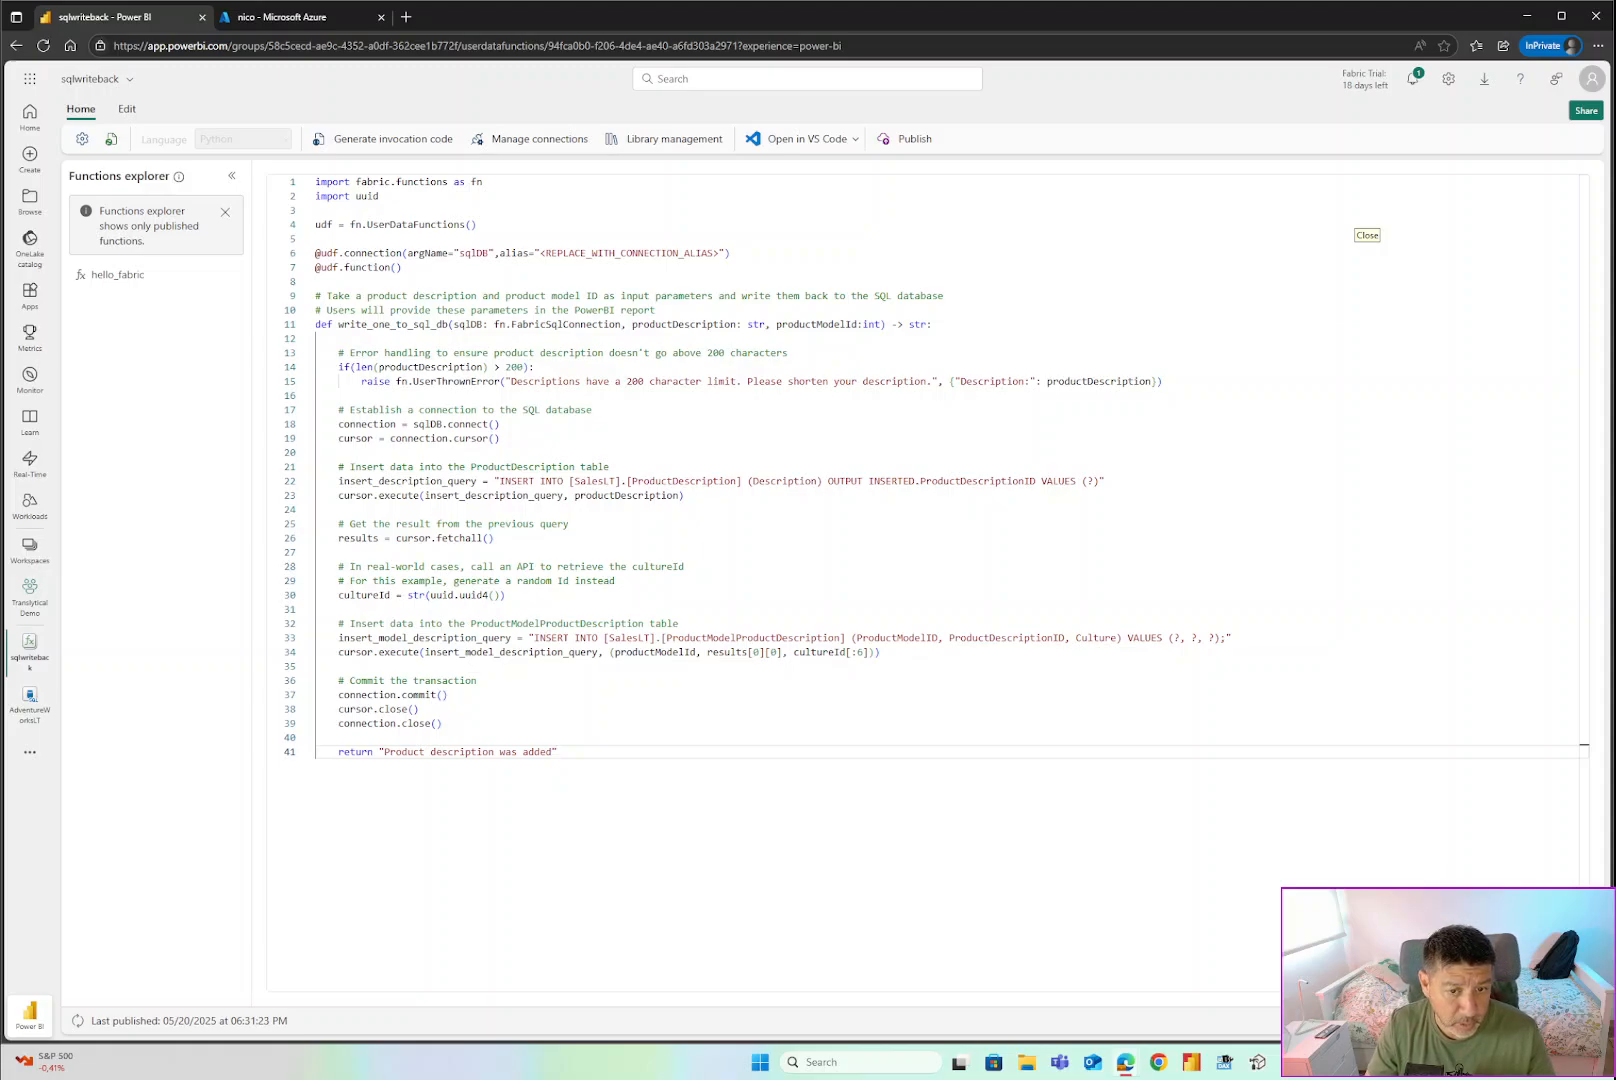
drag(608, 638, 646, 638)
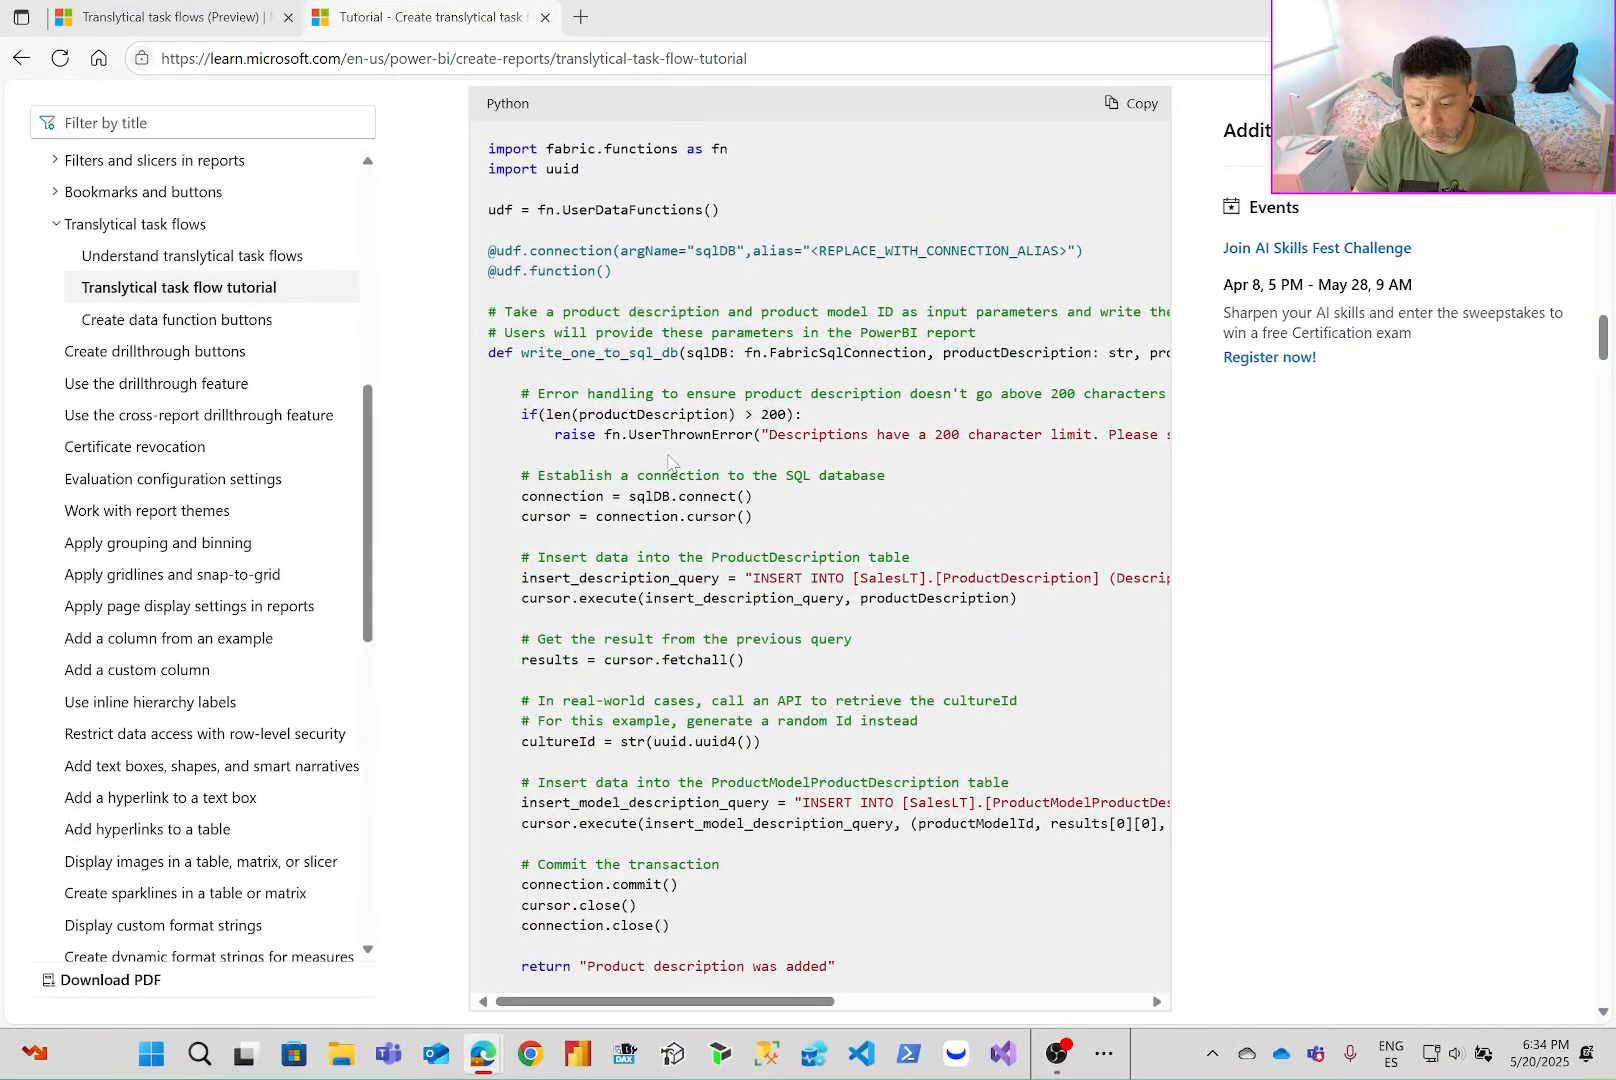
scroll(640, 477, down, 5)
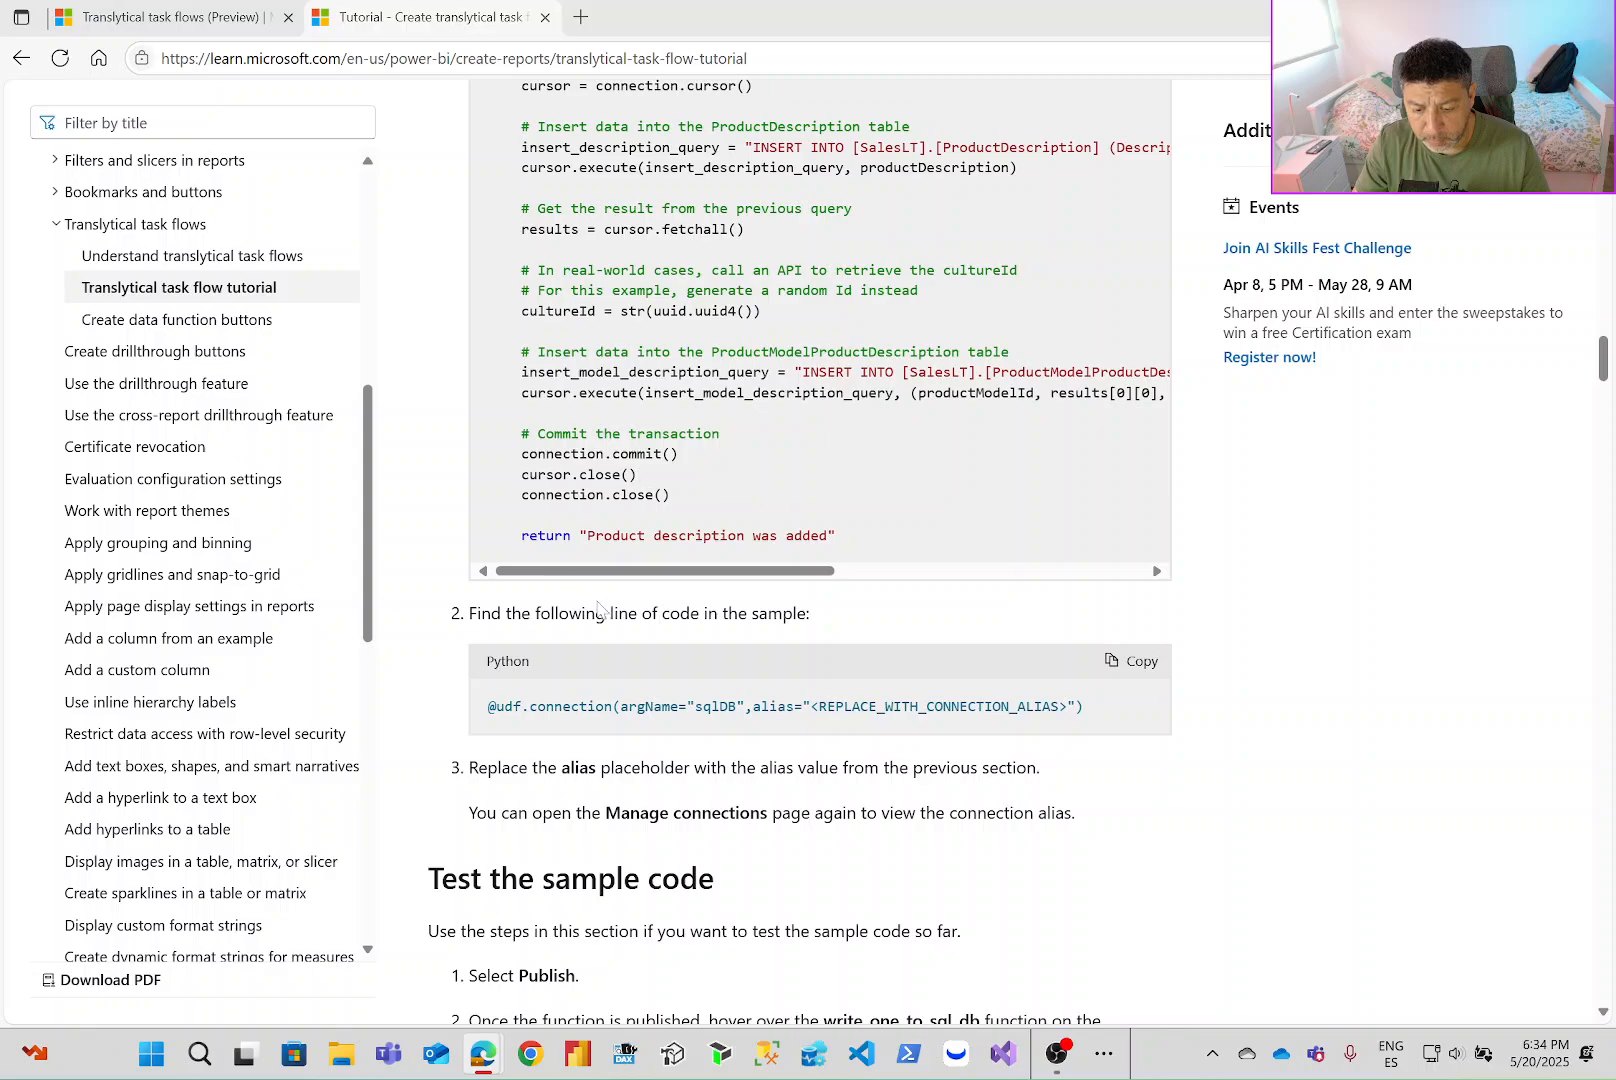
drag(595, 613, 730, 613)
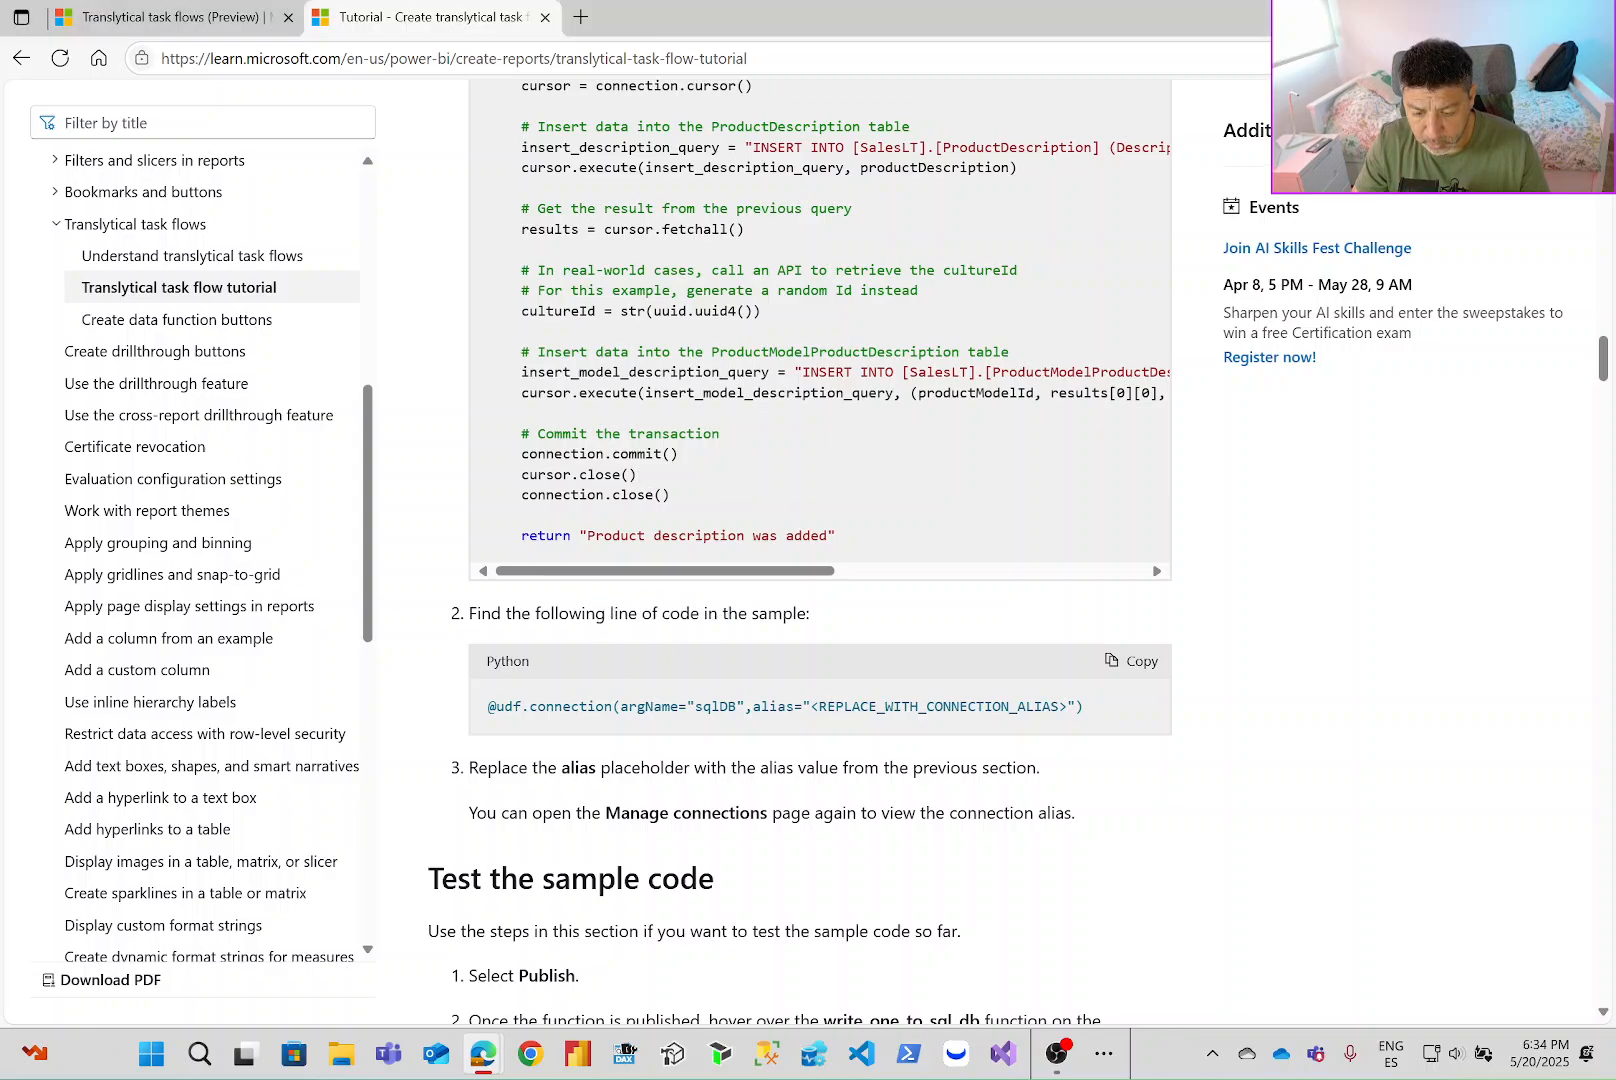
drag(571, 706, 712, 706)
click(765, 706)
drag(835, 706, 1085, 706)
click(770, 708)
scroll(610, 748, down, 1)
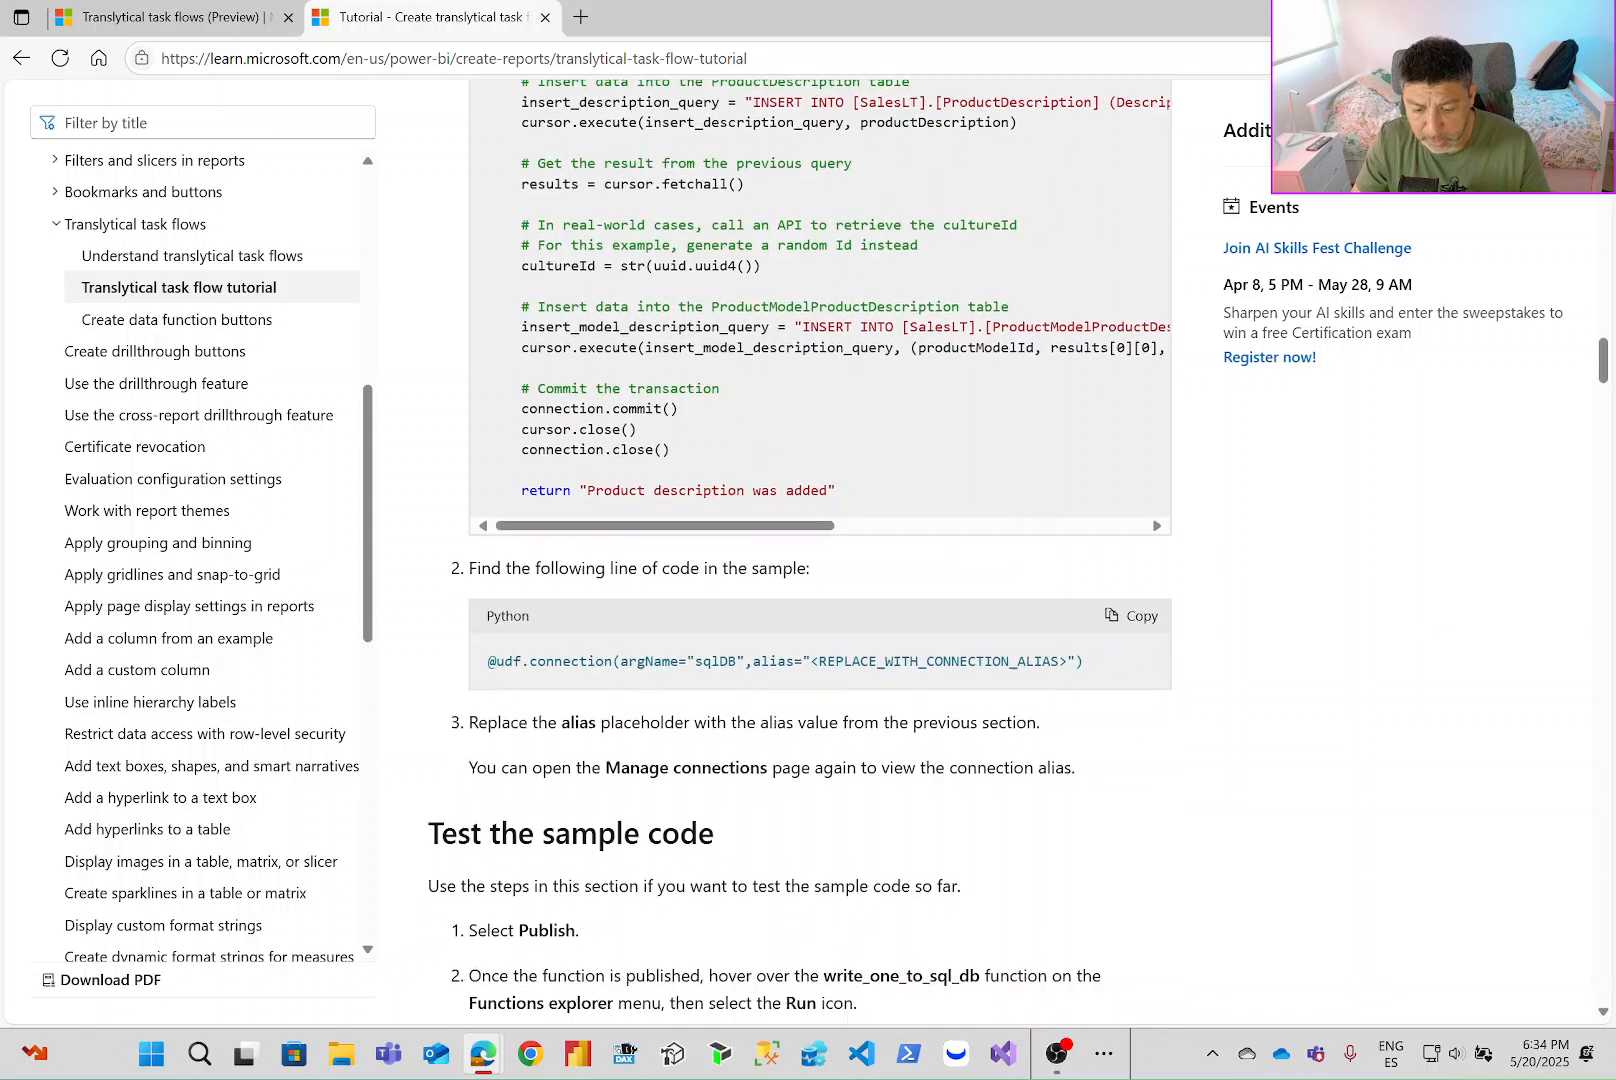
drag(598, 660, 727, 660)
click(700, 687)
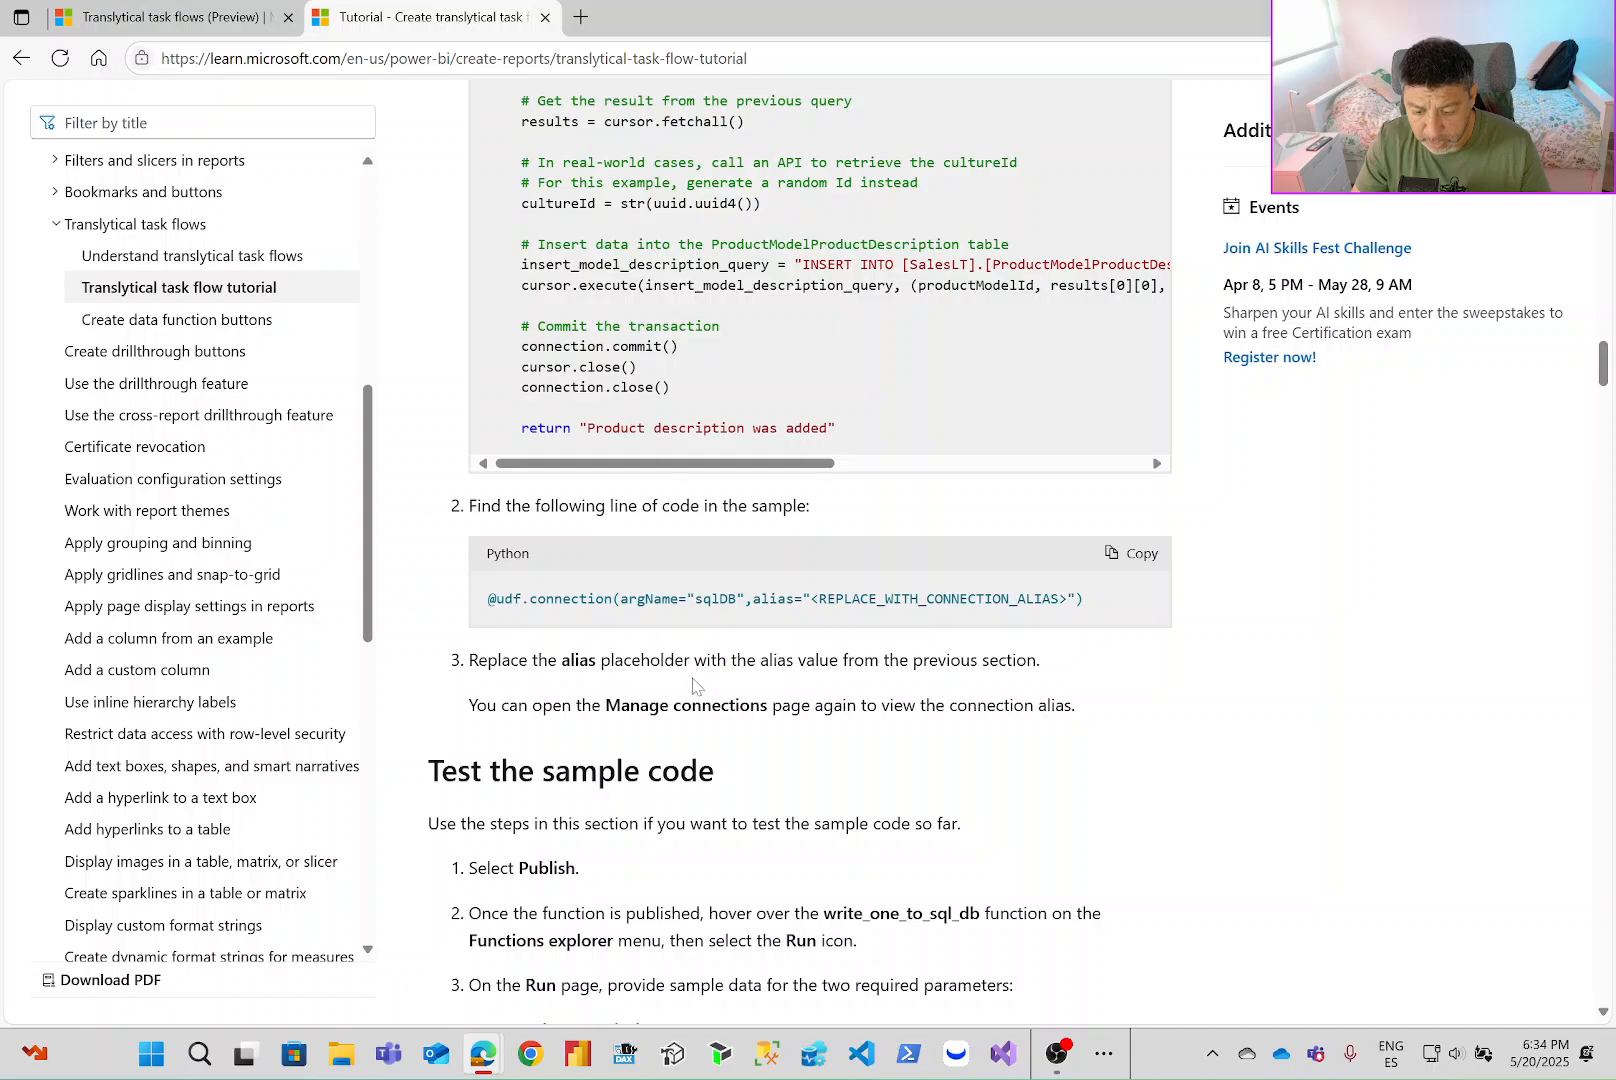
scroll(759, 672, down, 1)
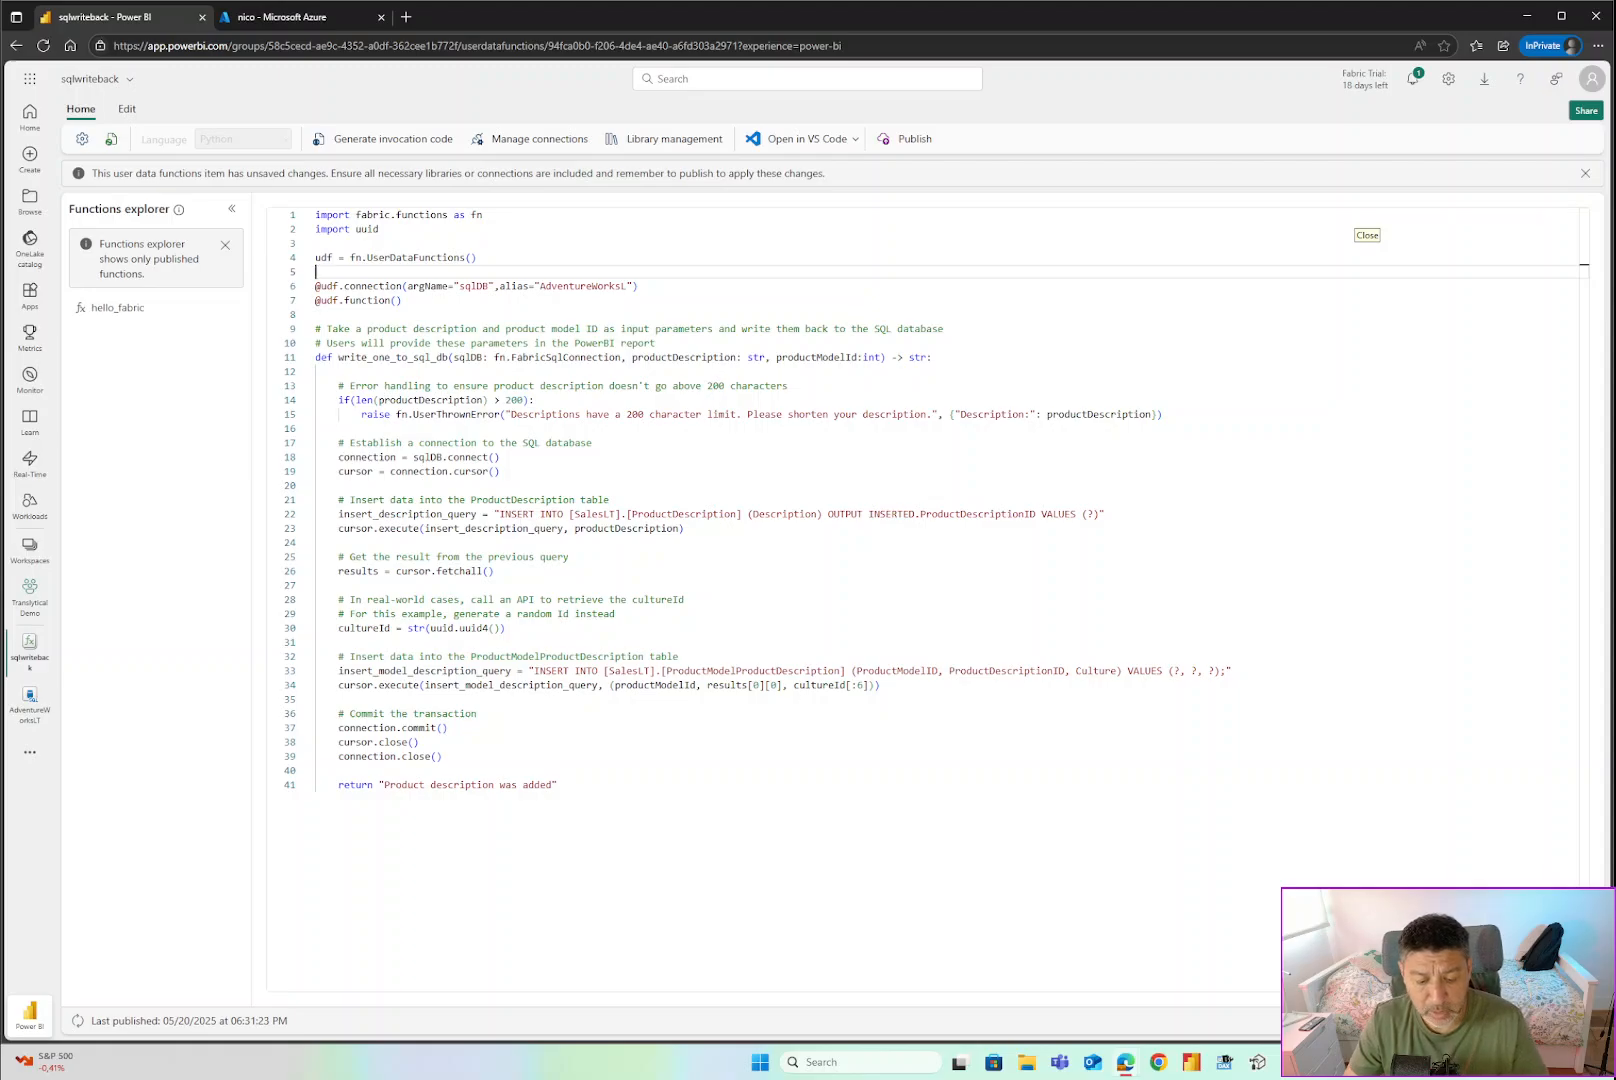
drag(523, 278, 636, 295)
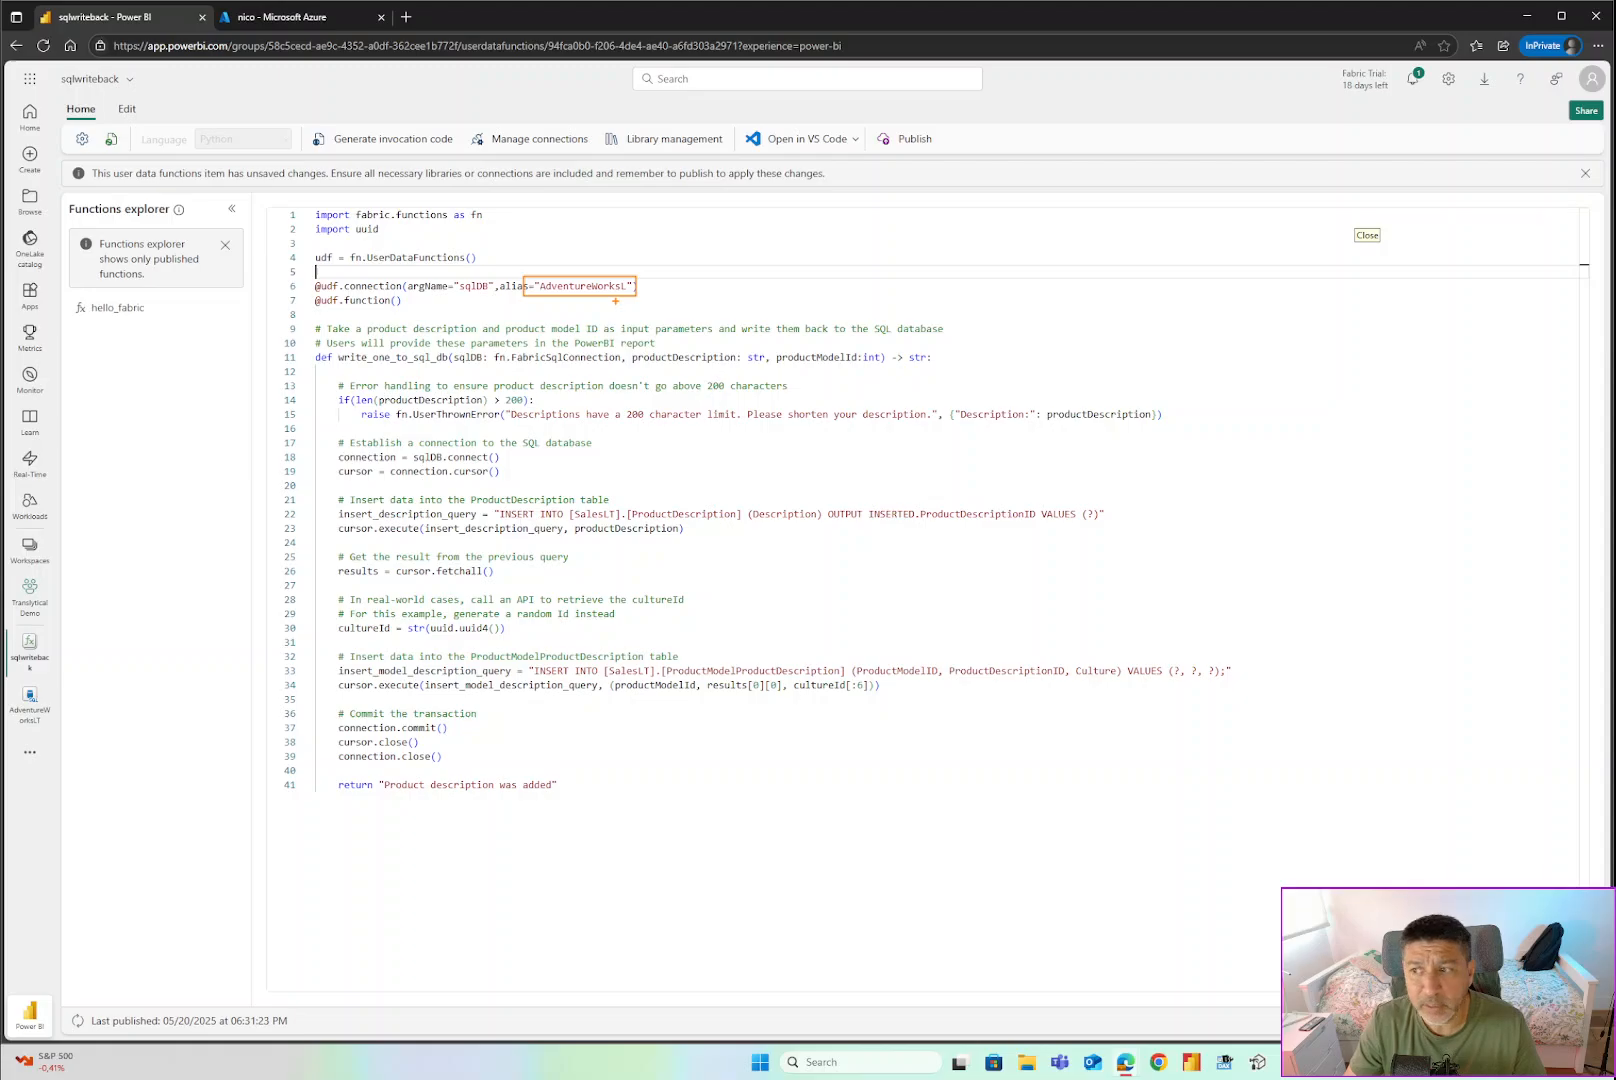
key(Escape)
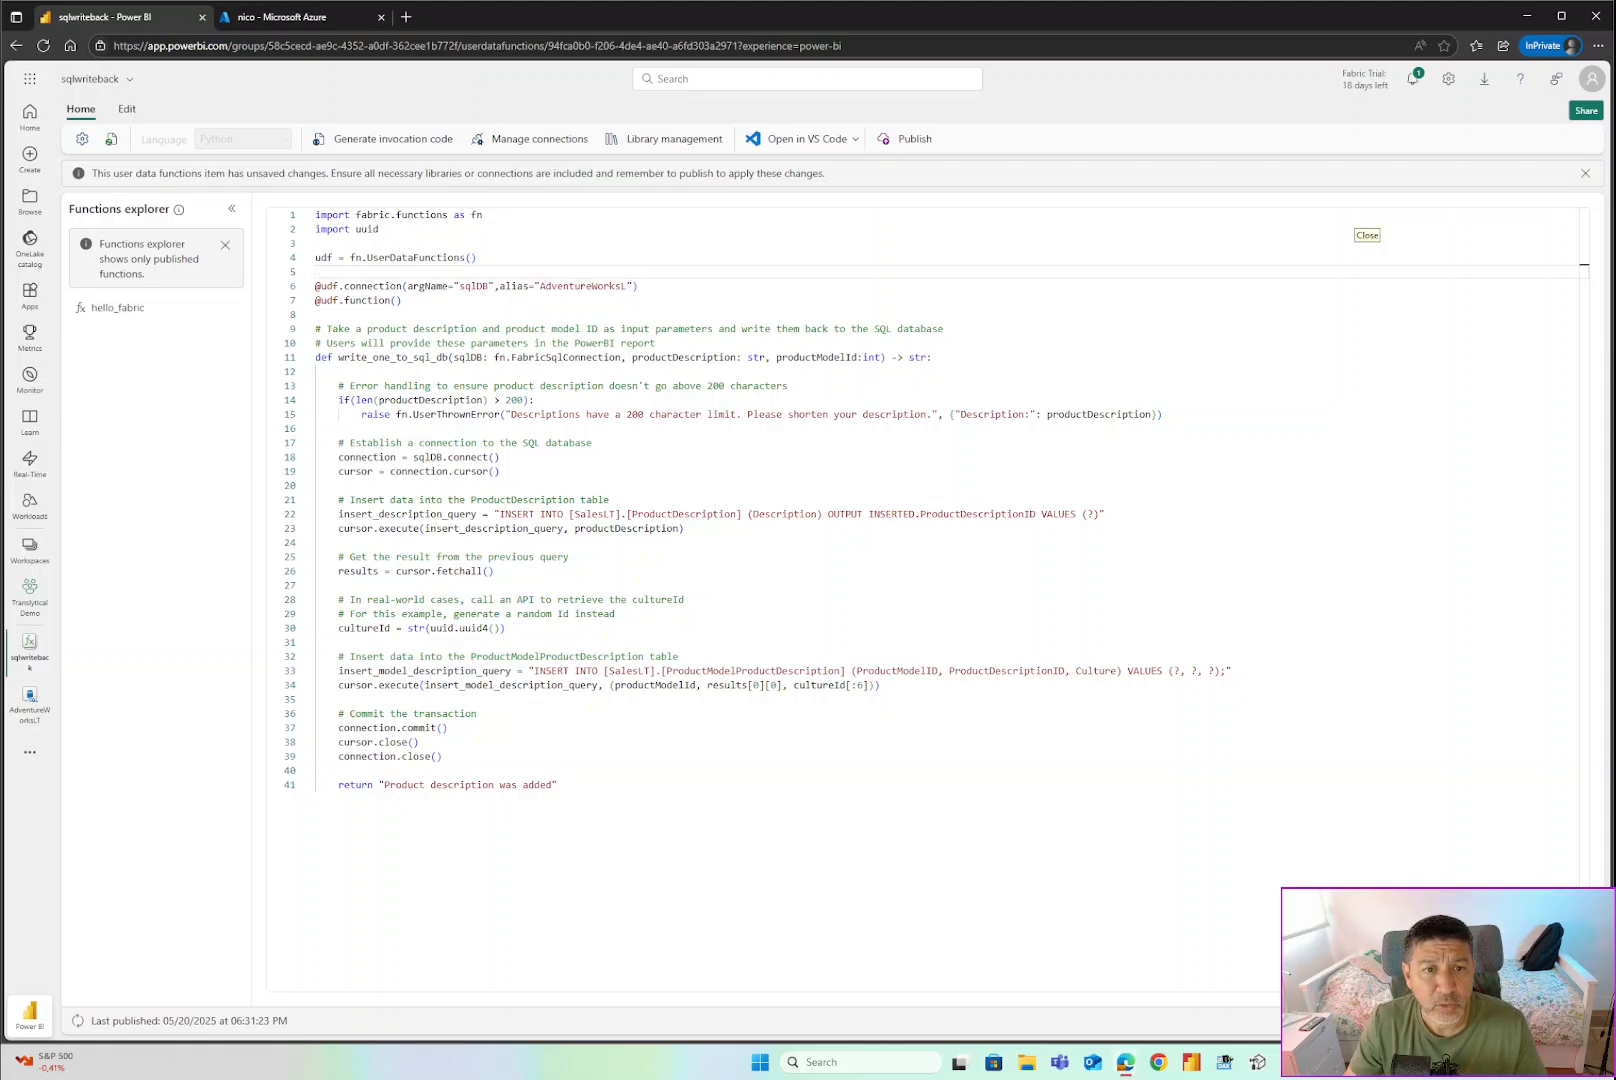
key(ctrl+1)
click(614, 300)
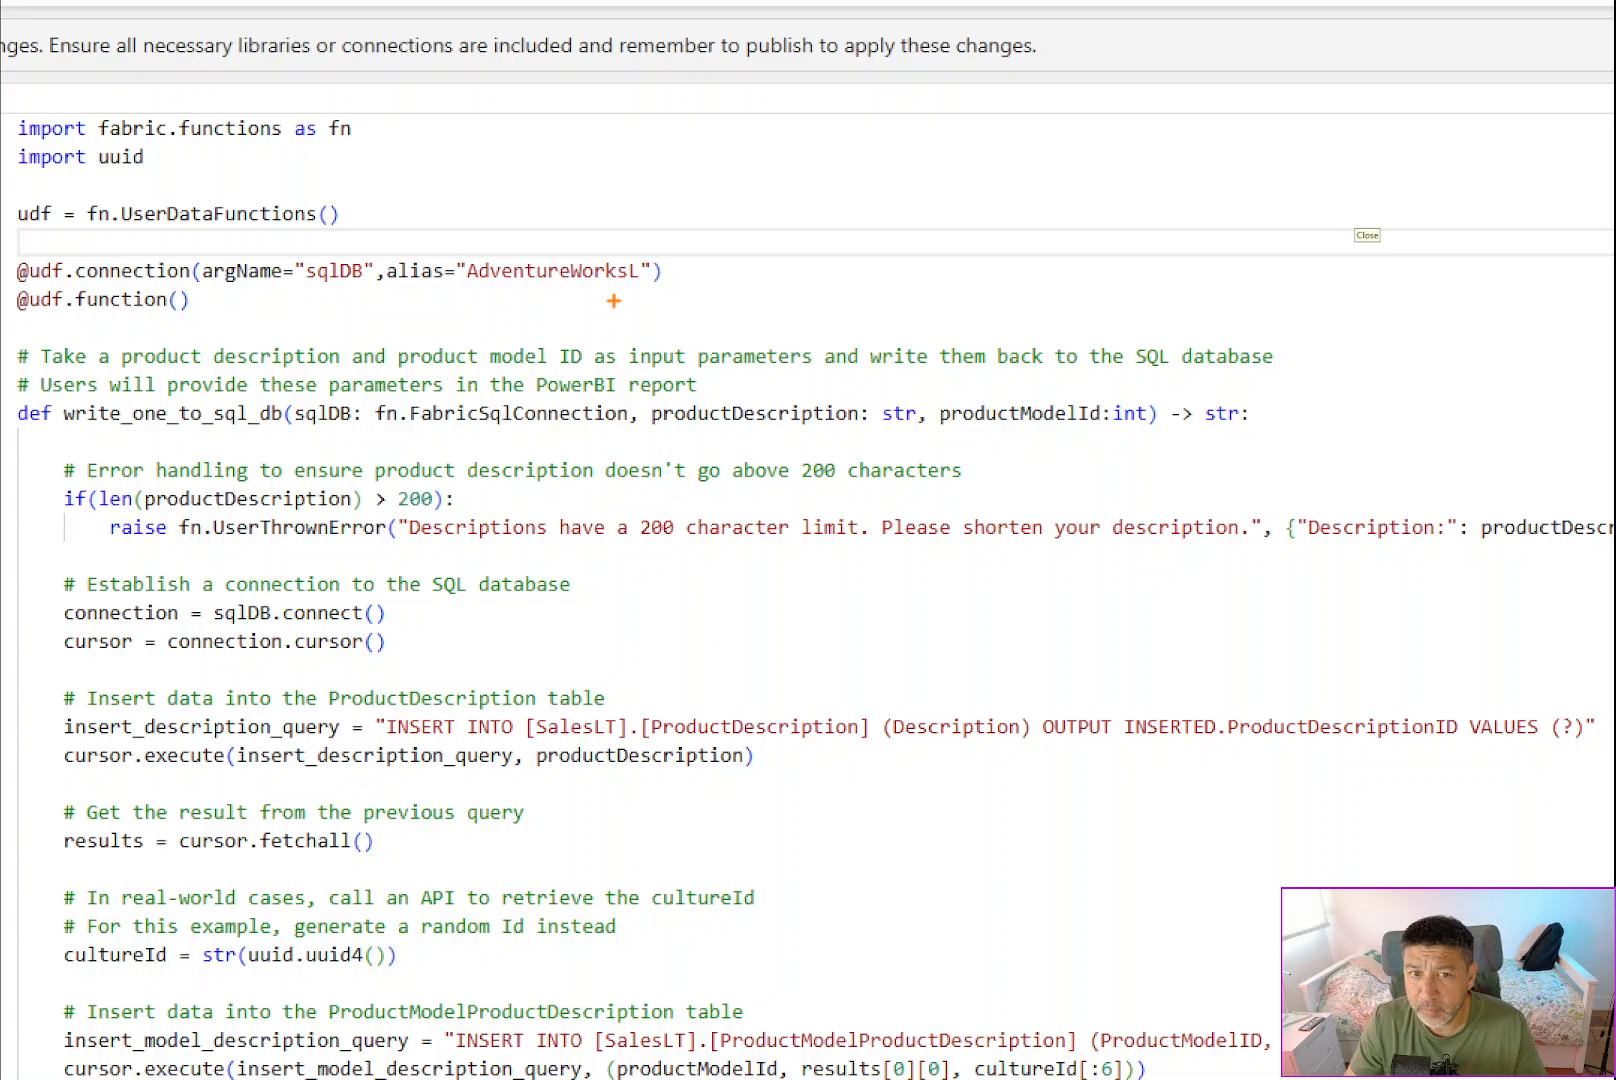
key(Escape)
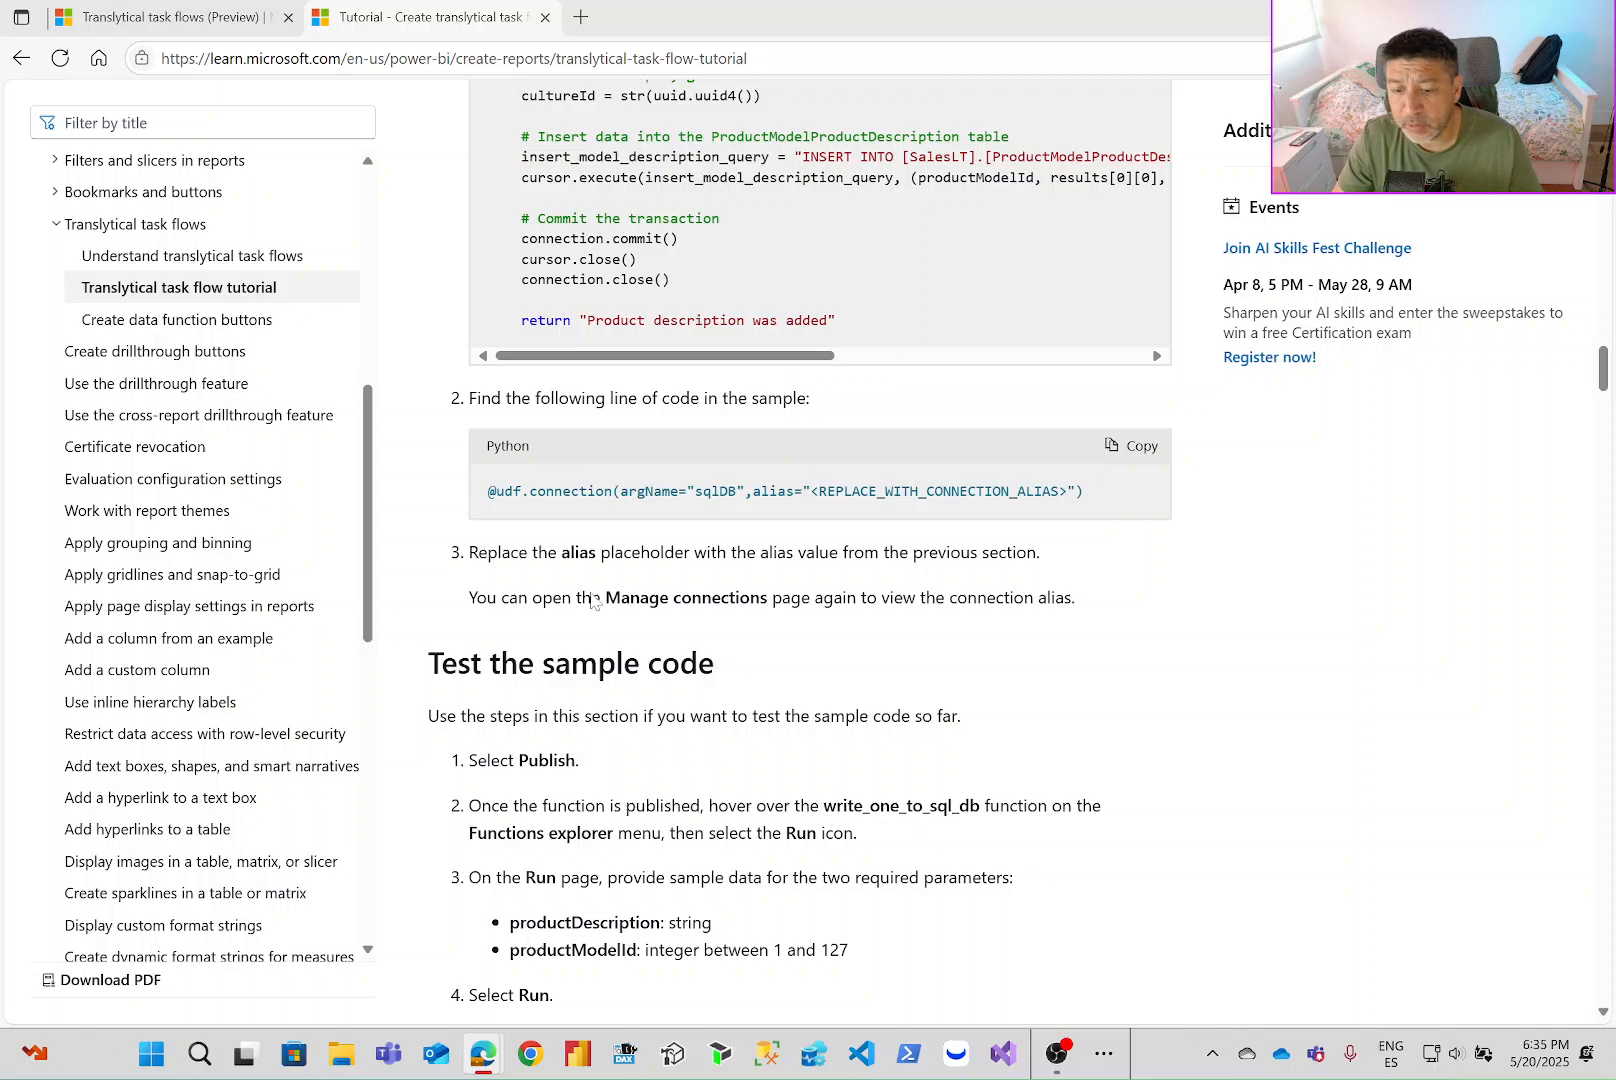
Read the tutorial's Test the sample code section on publishing, running write_one_to_sql_db with its two parameters, and checking database access.
scroll(800, 550, down, 2)
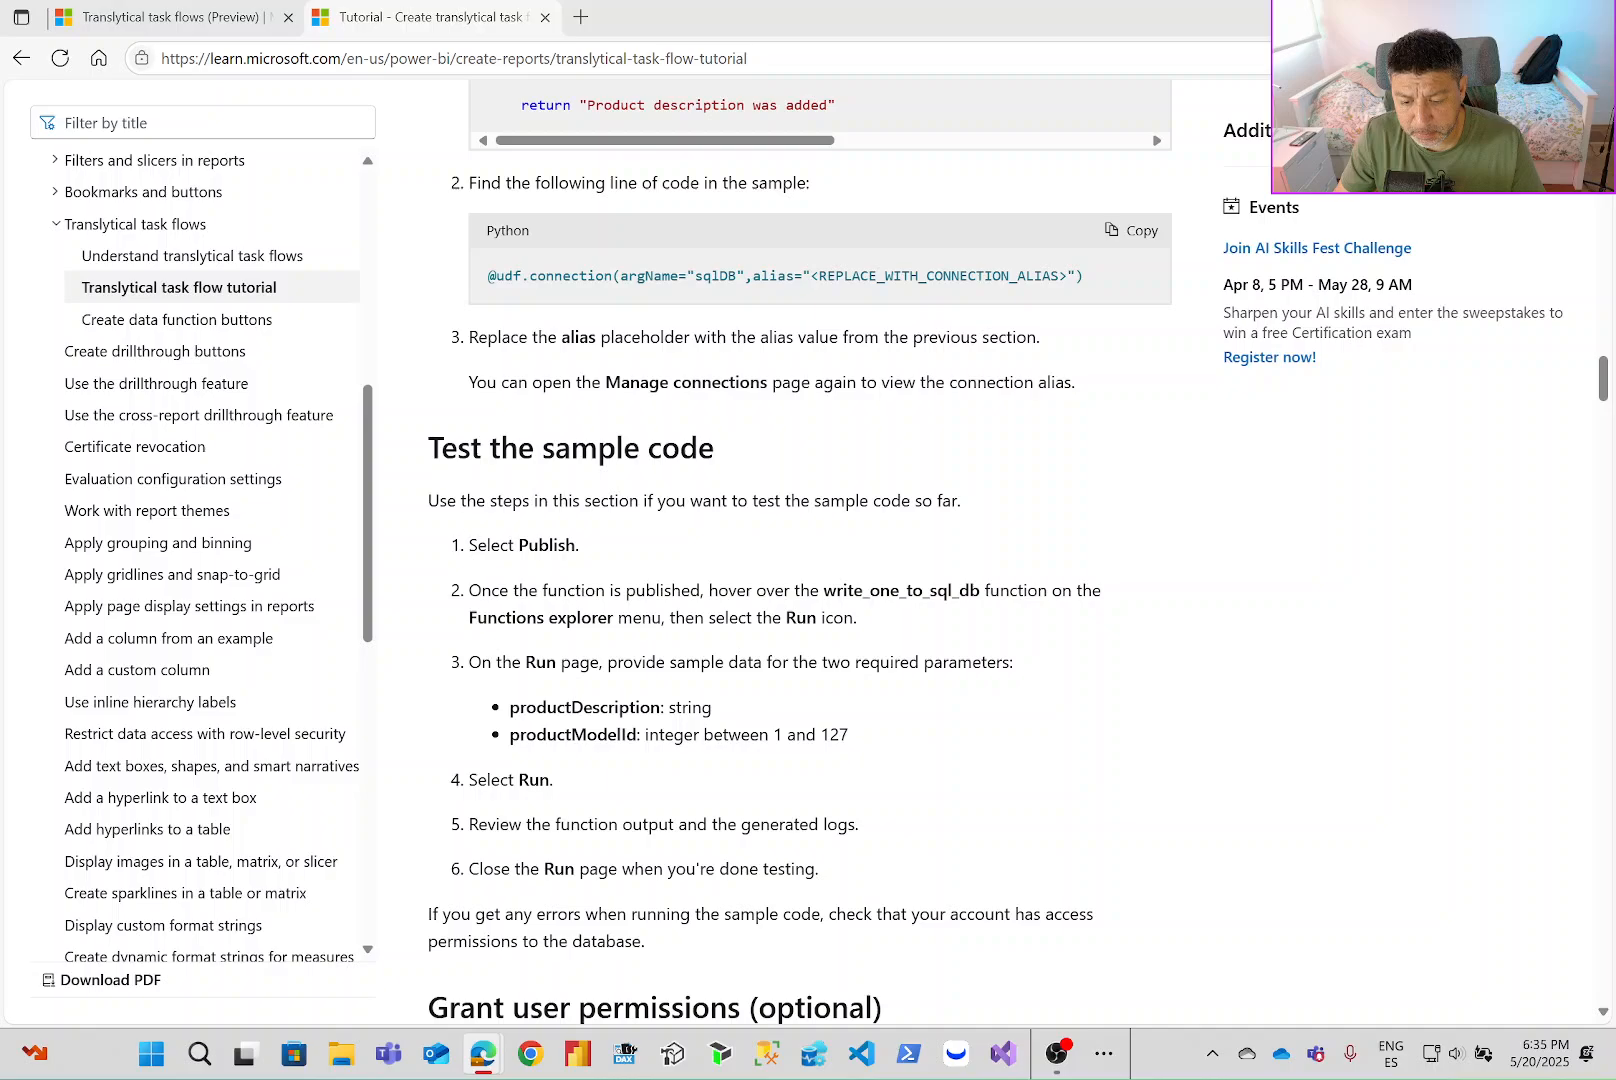
drag(469, 546, 549, 546)
click(550, 546)
drag(470, 590, 596, 591)
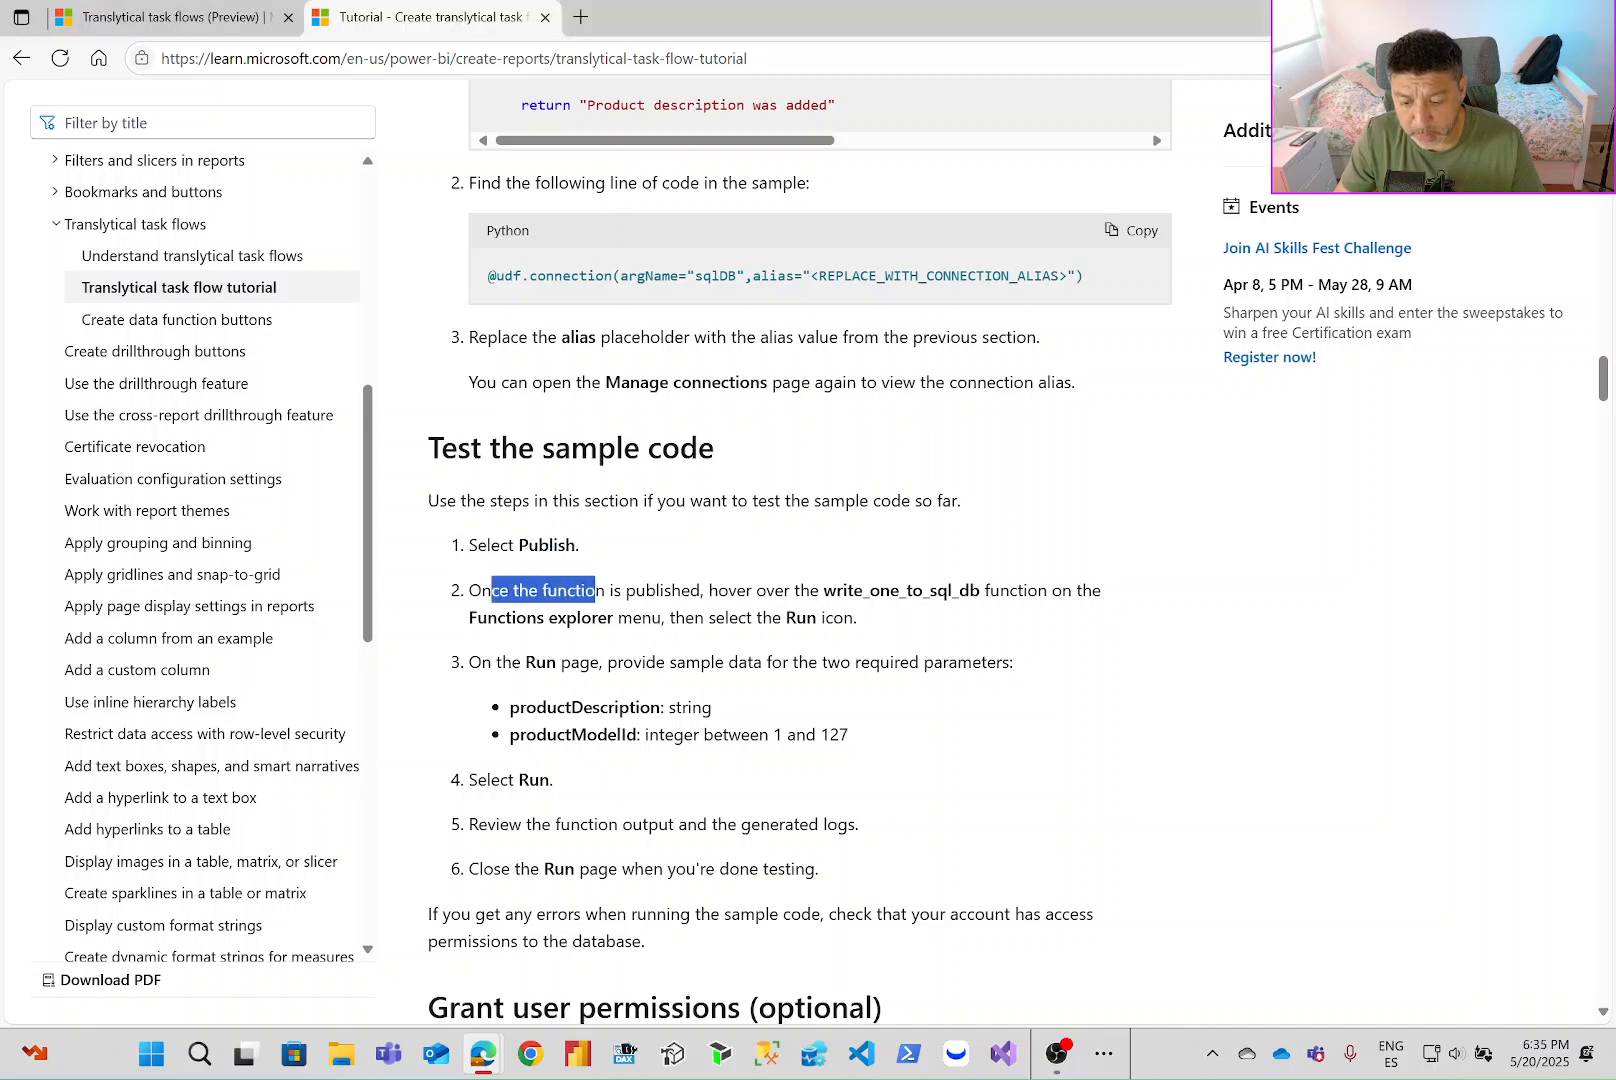
click(491, 608)
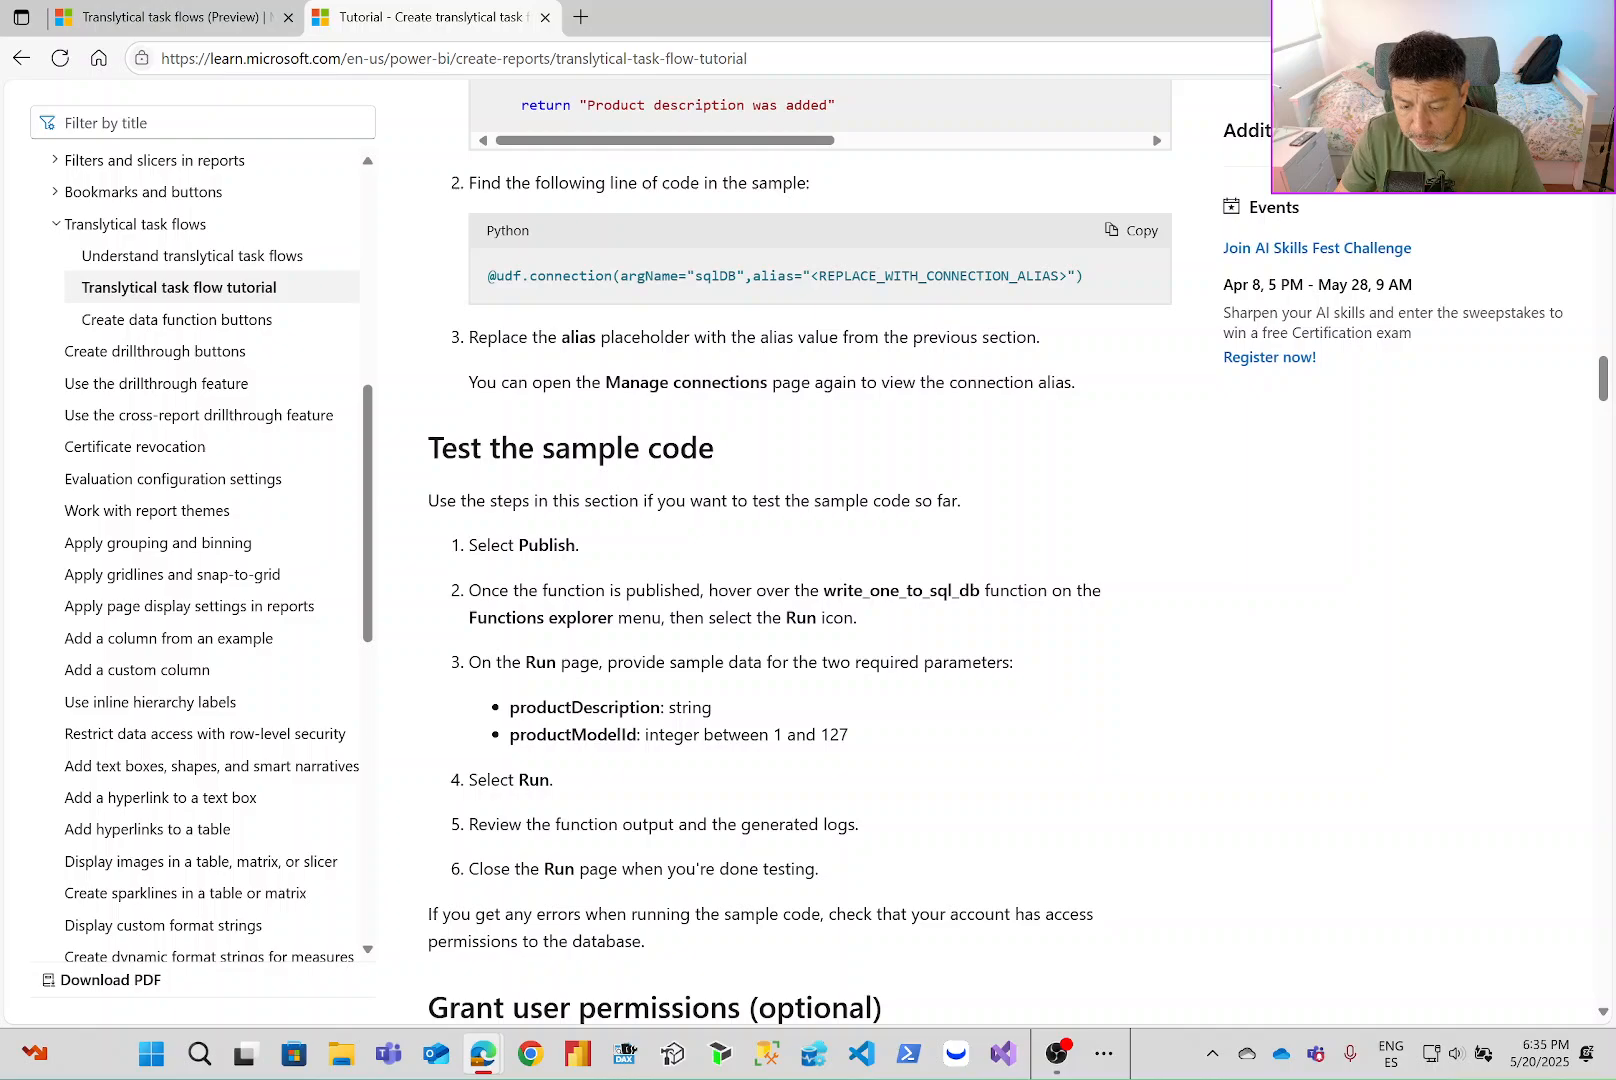
drag(786, 617, 891, 628)
click(891, 630)
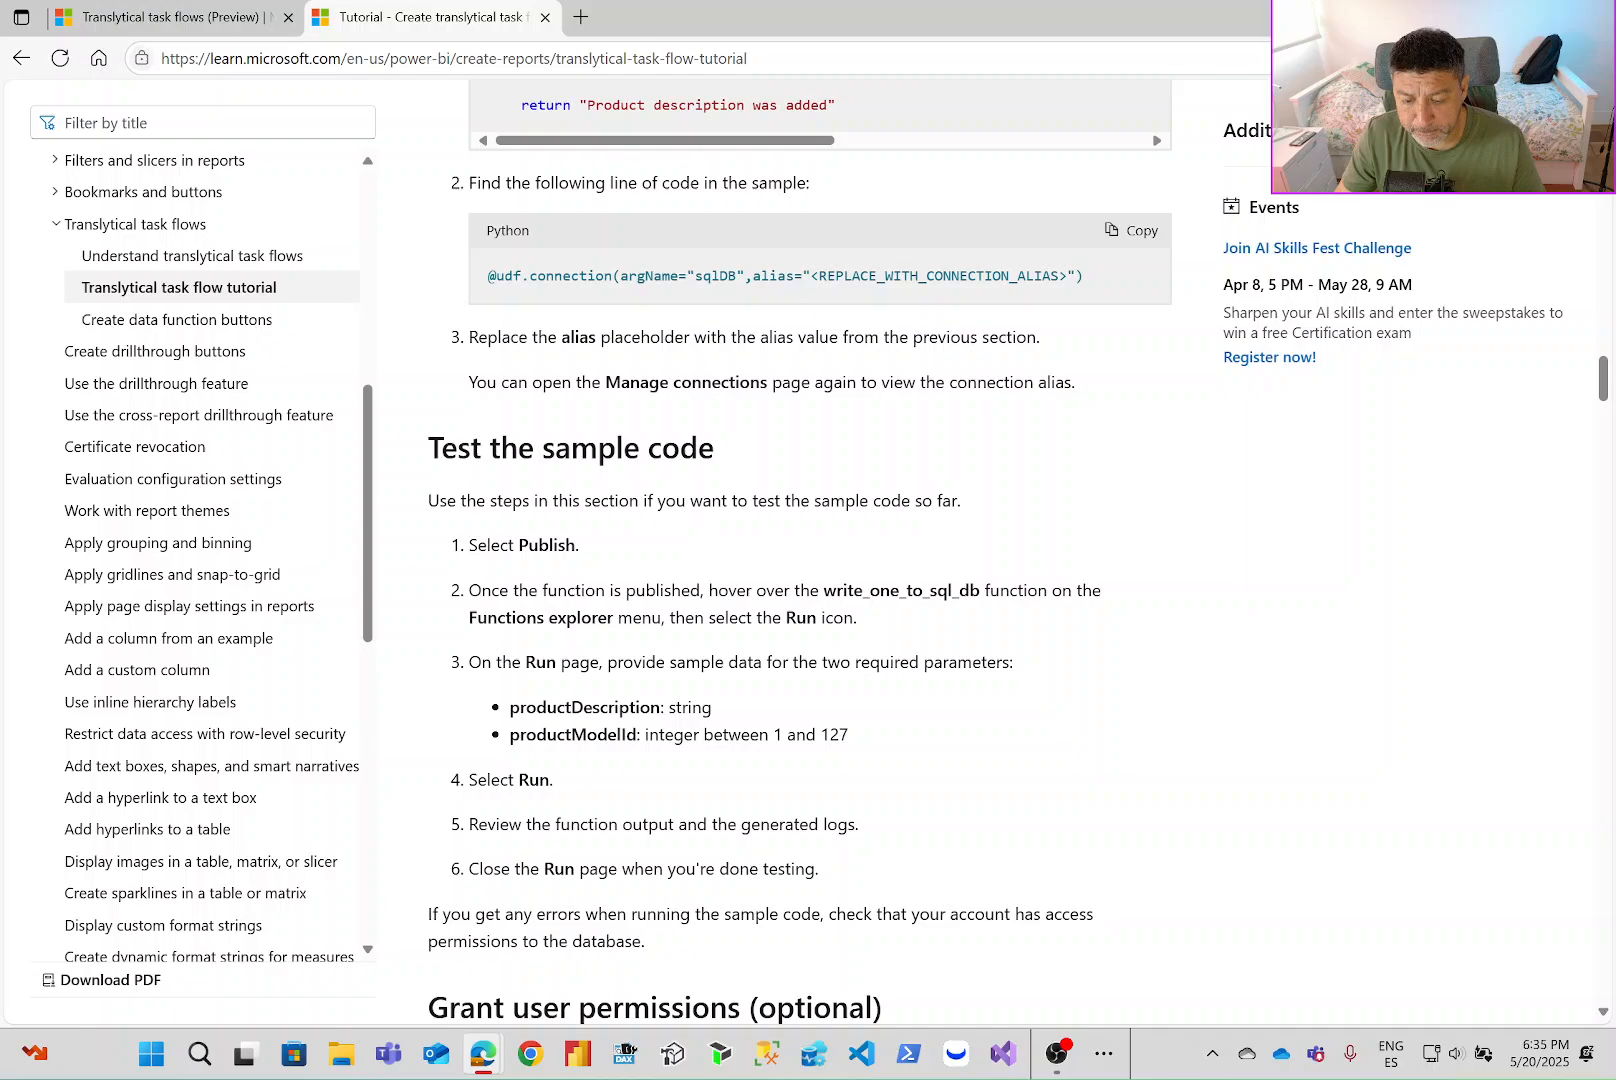
drag(537, 708, 652, 709)
click(736, 726)
scroll(737, 727, down, 1)
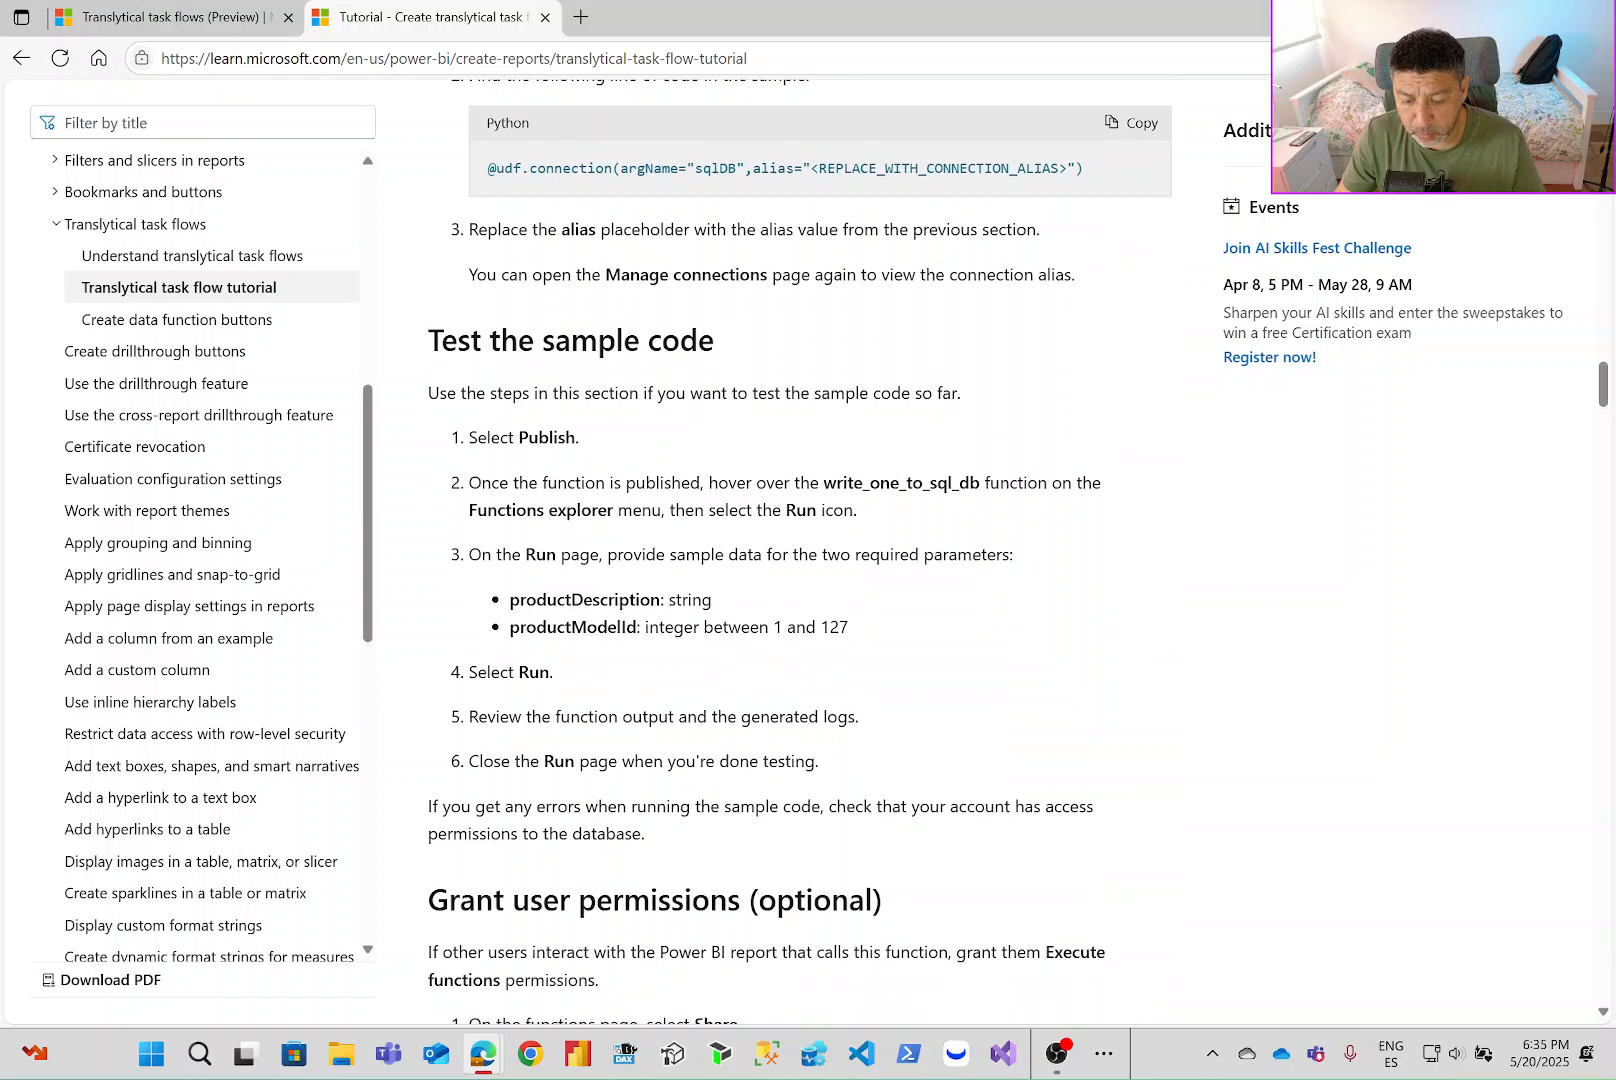
double_click(676, 599)
drag(786, 627, 895, 638)
click(760, 668)
scroll(696, 674, down, 1)
drag(523, 698, 667, 698)
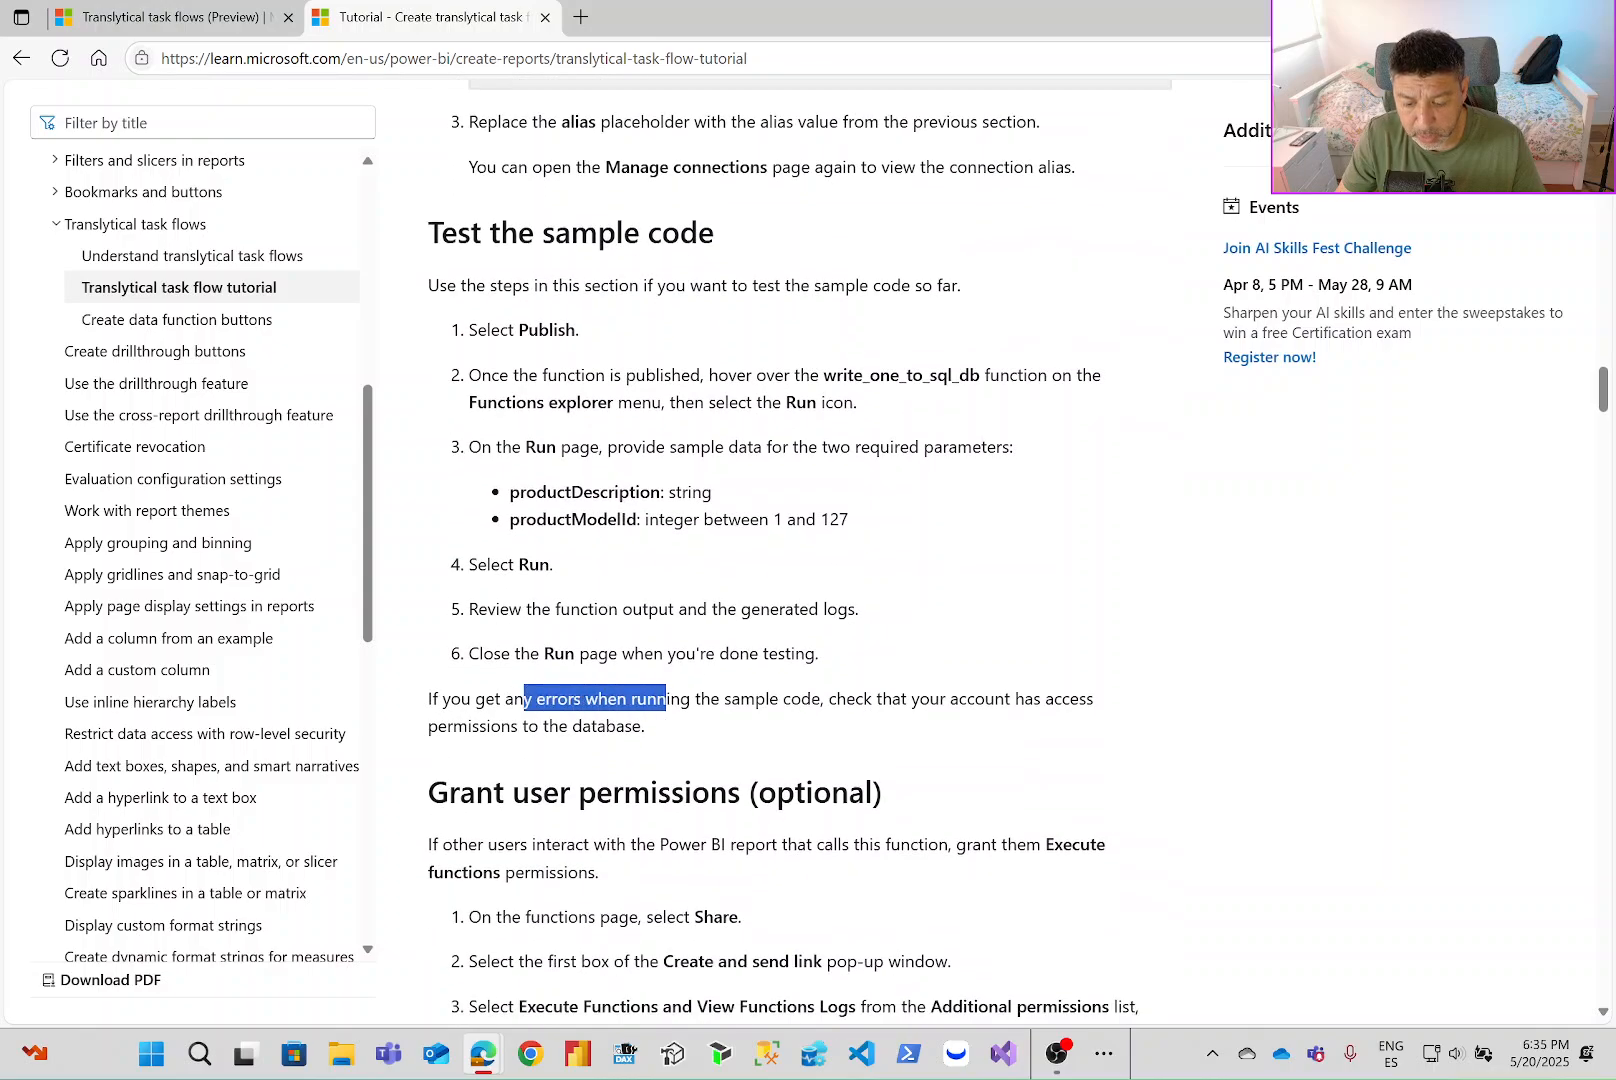
click(667, 698)
scroll(705, 665, down, 1)
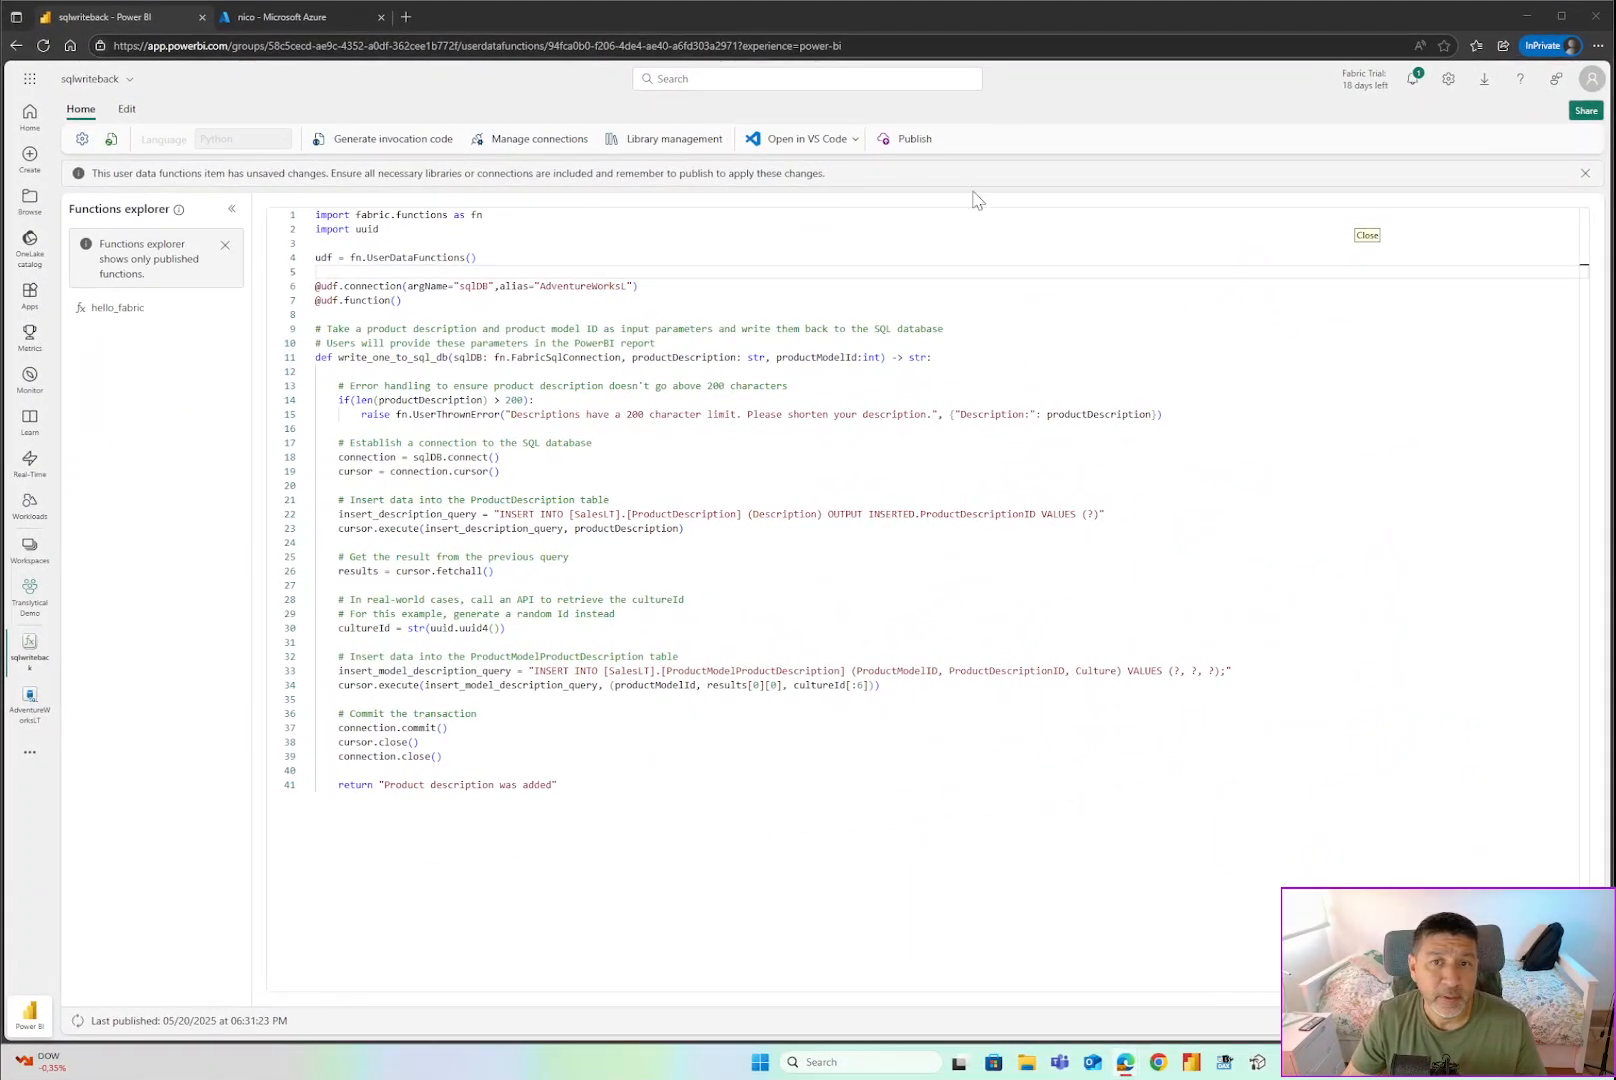
Publish the updated sqlwriteback user data function in Power BI.
click(910, 140)
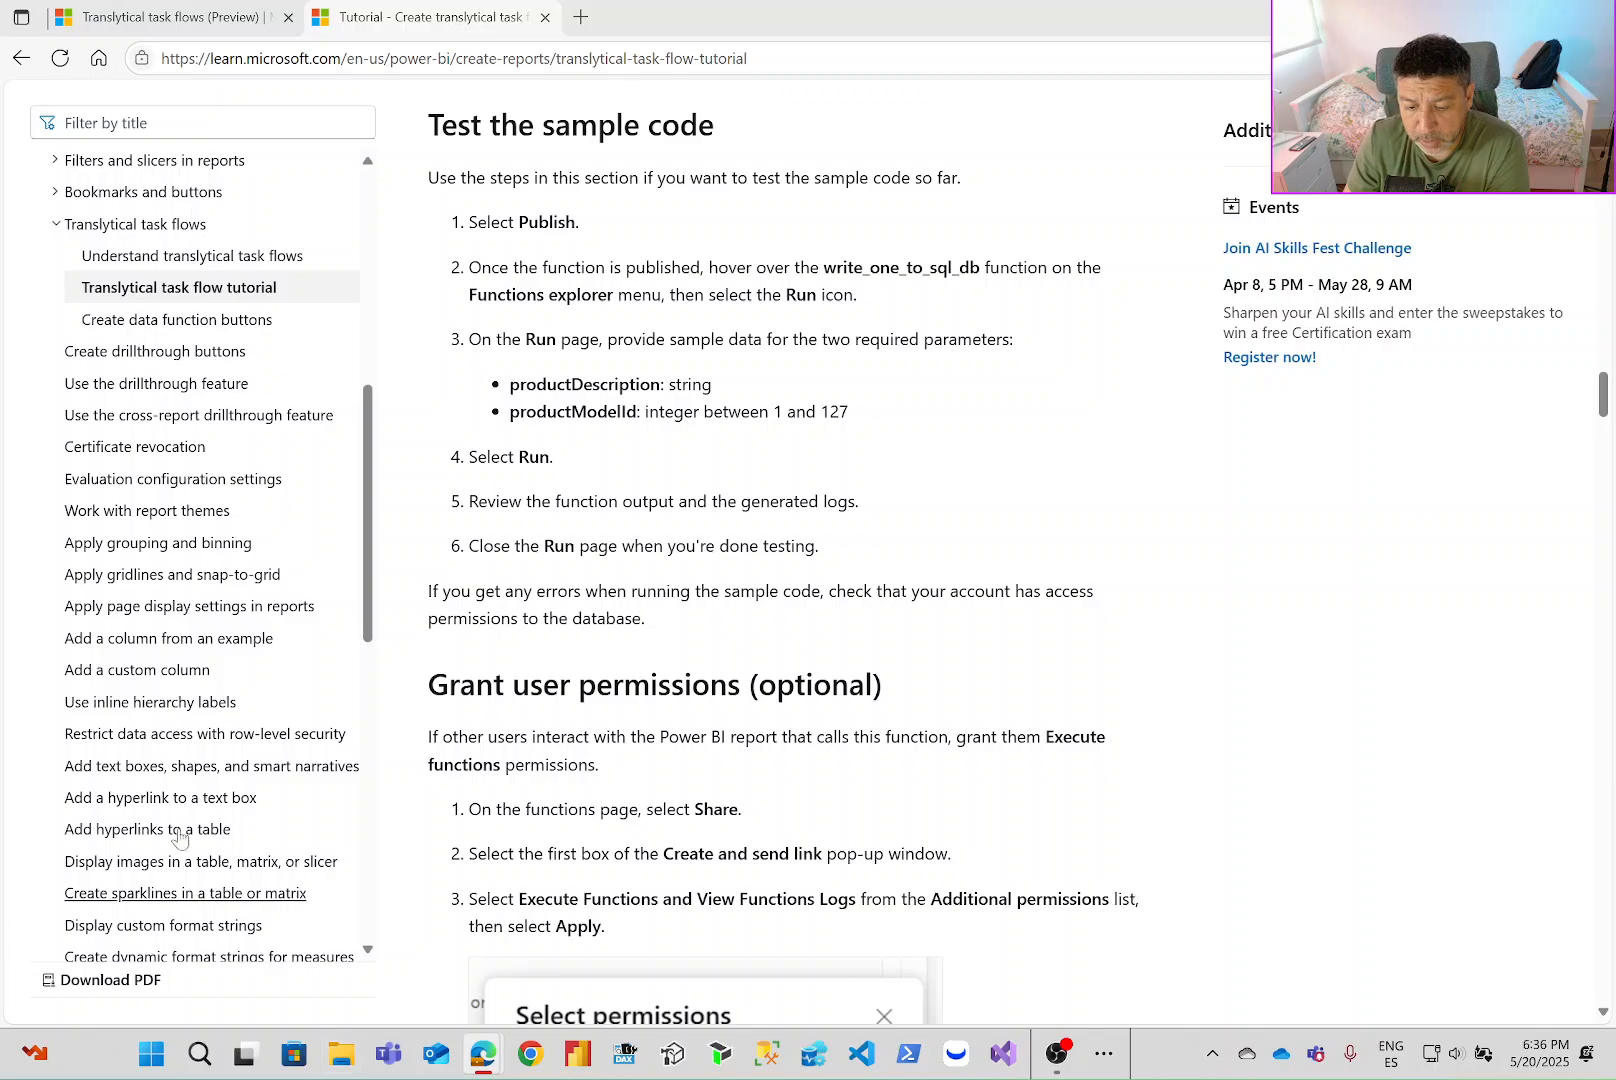
Read the tutorial's optional section on granting other users Execute Functions and View Functions Logs permissions.
drag(728, 684, 895, 688)
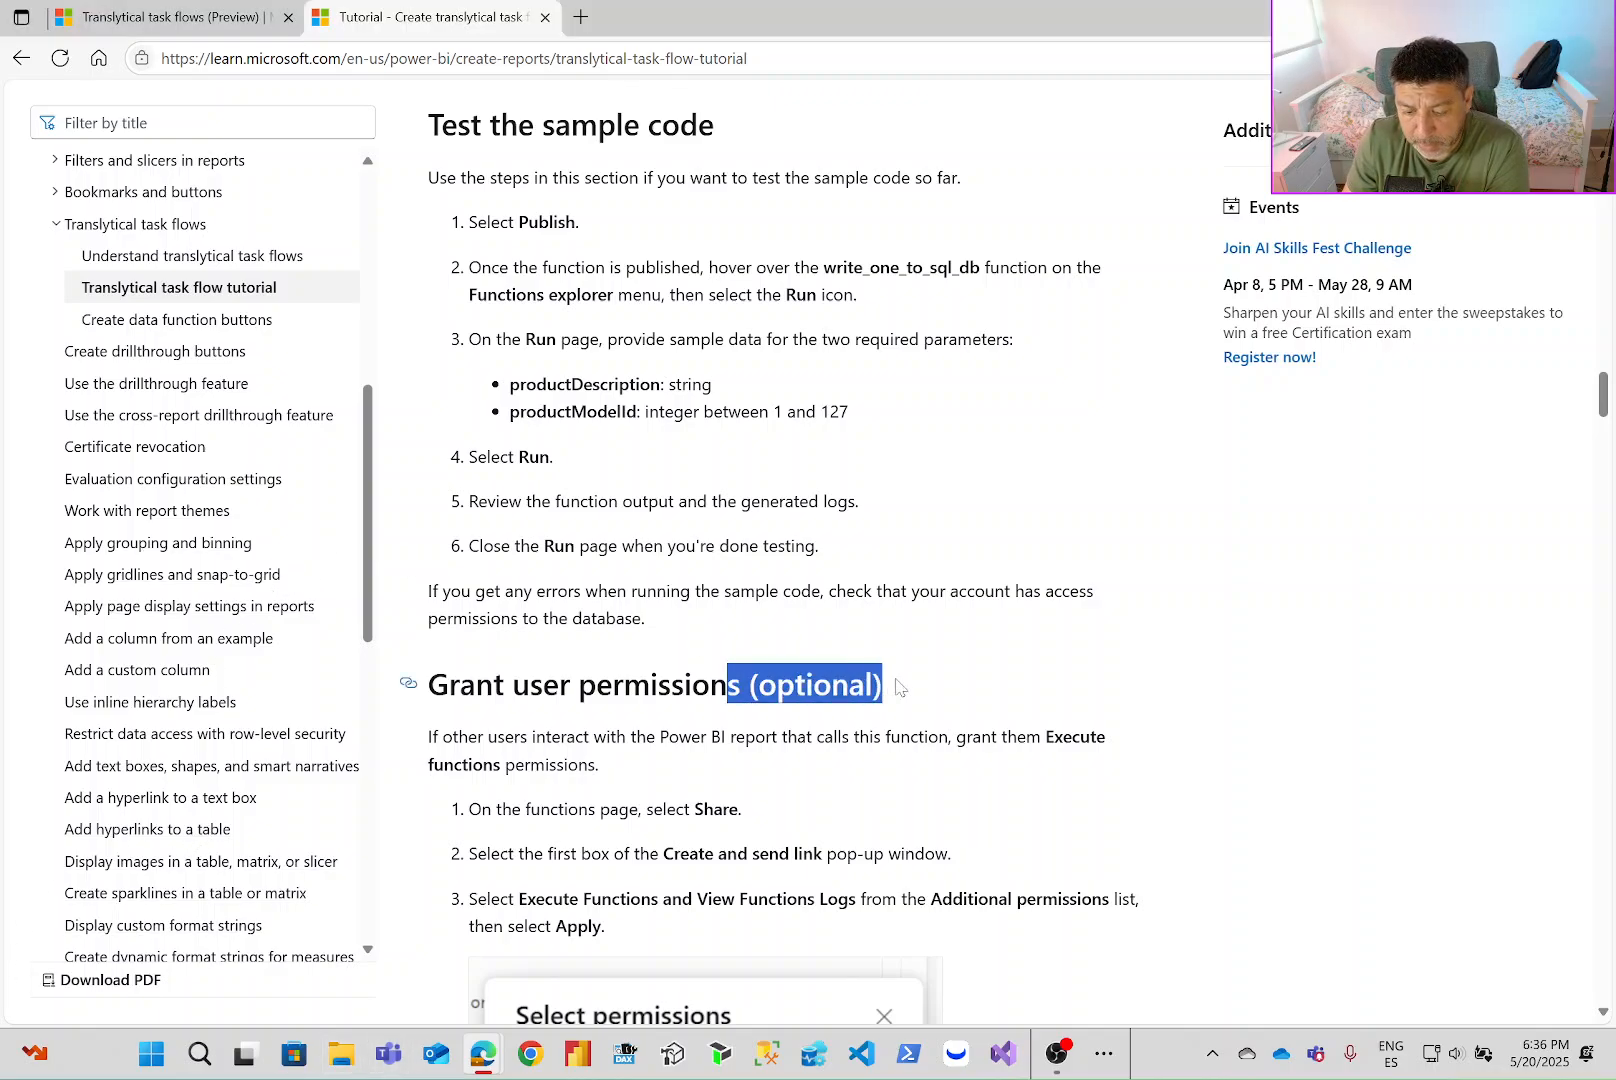
scroll(693, 810, down, 2)
scroll(693, 810, up, 1)
scroll(695, 808, down, 1)
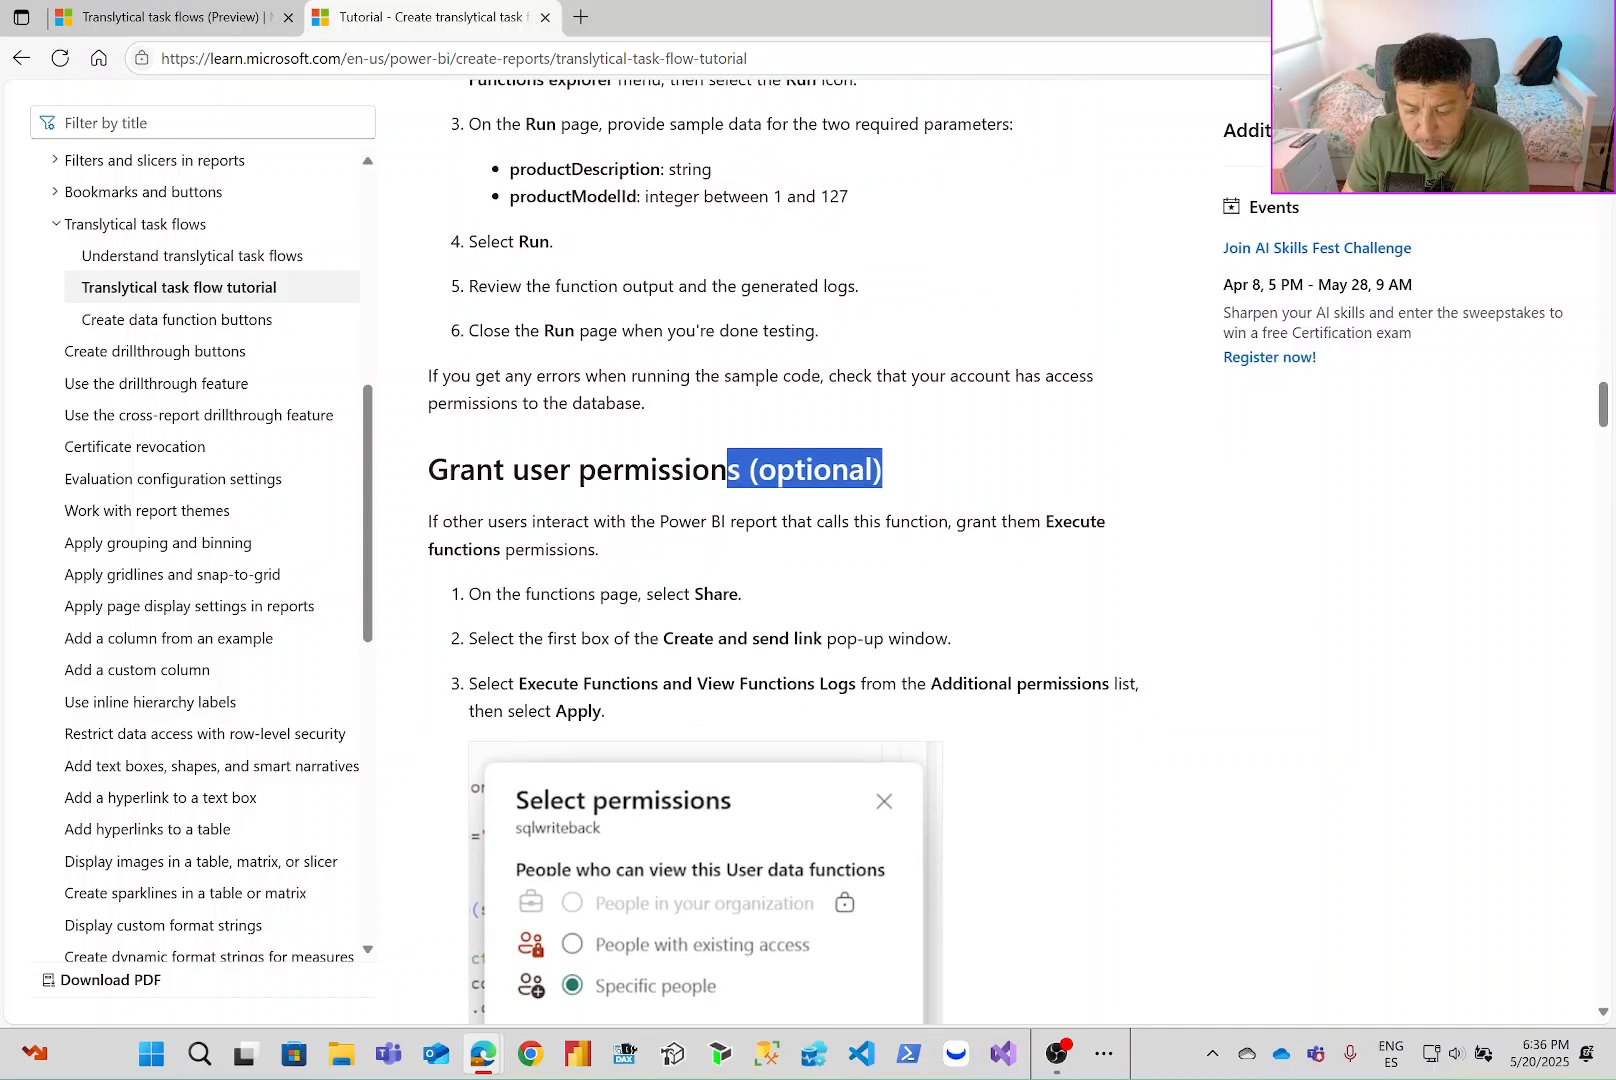
scroll(525, 615, down, 2)
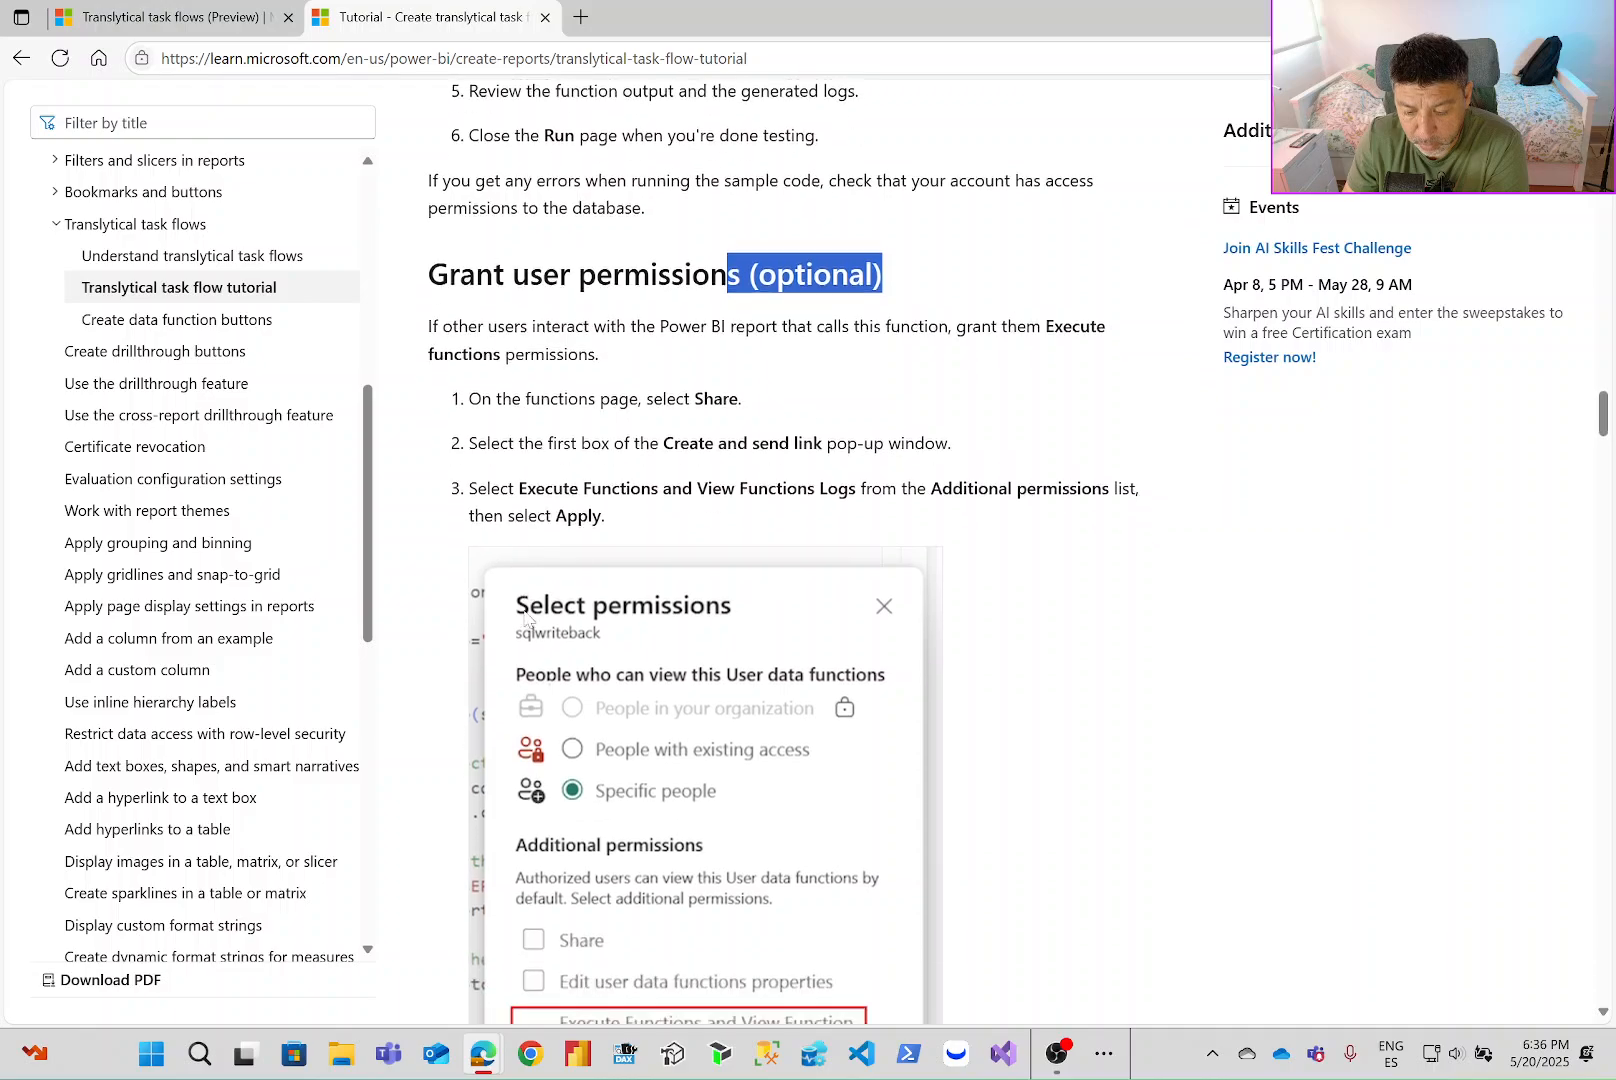
scroll(525, 615, down, 4)
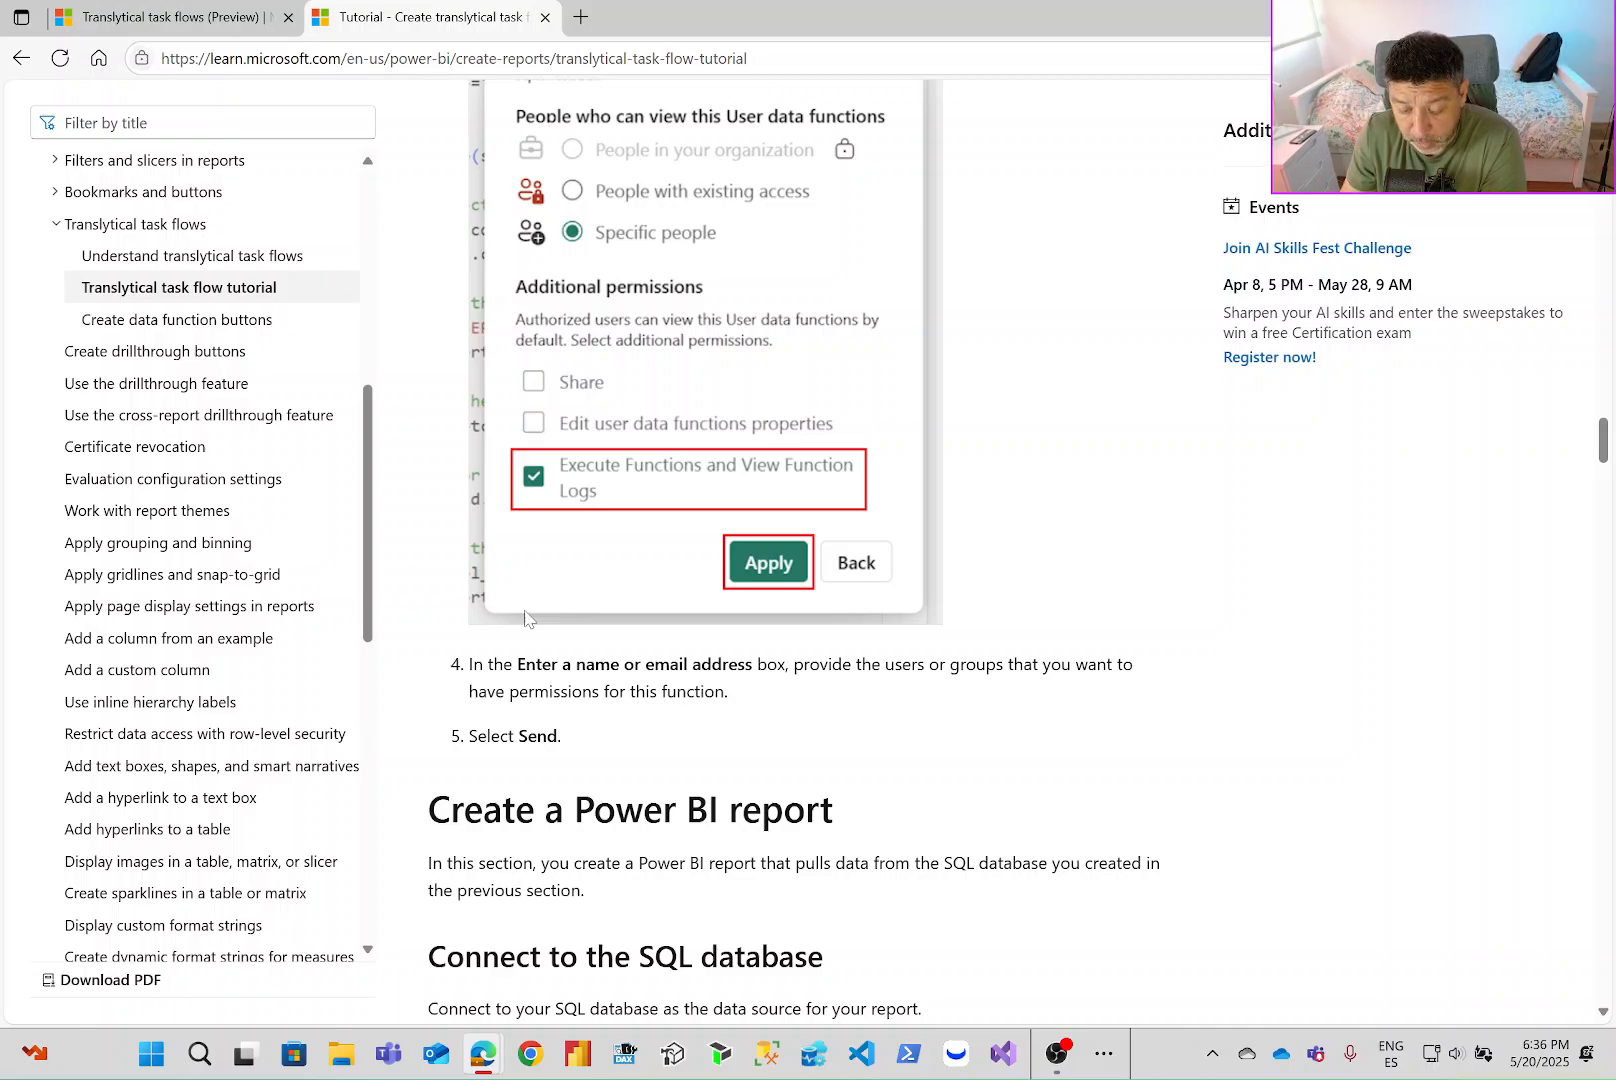
Launch Power BI Desktop for the tutorial's Create a Power BI report section, and check the account signed in to the Power BI service.
scroll(525, 615, down, 3)
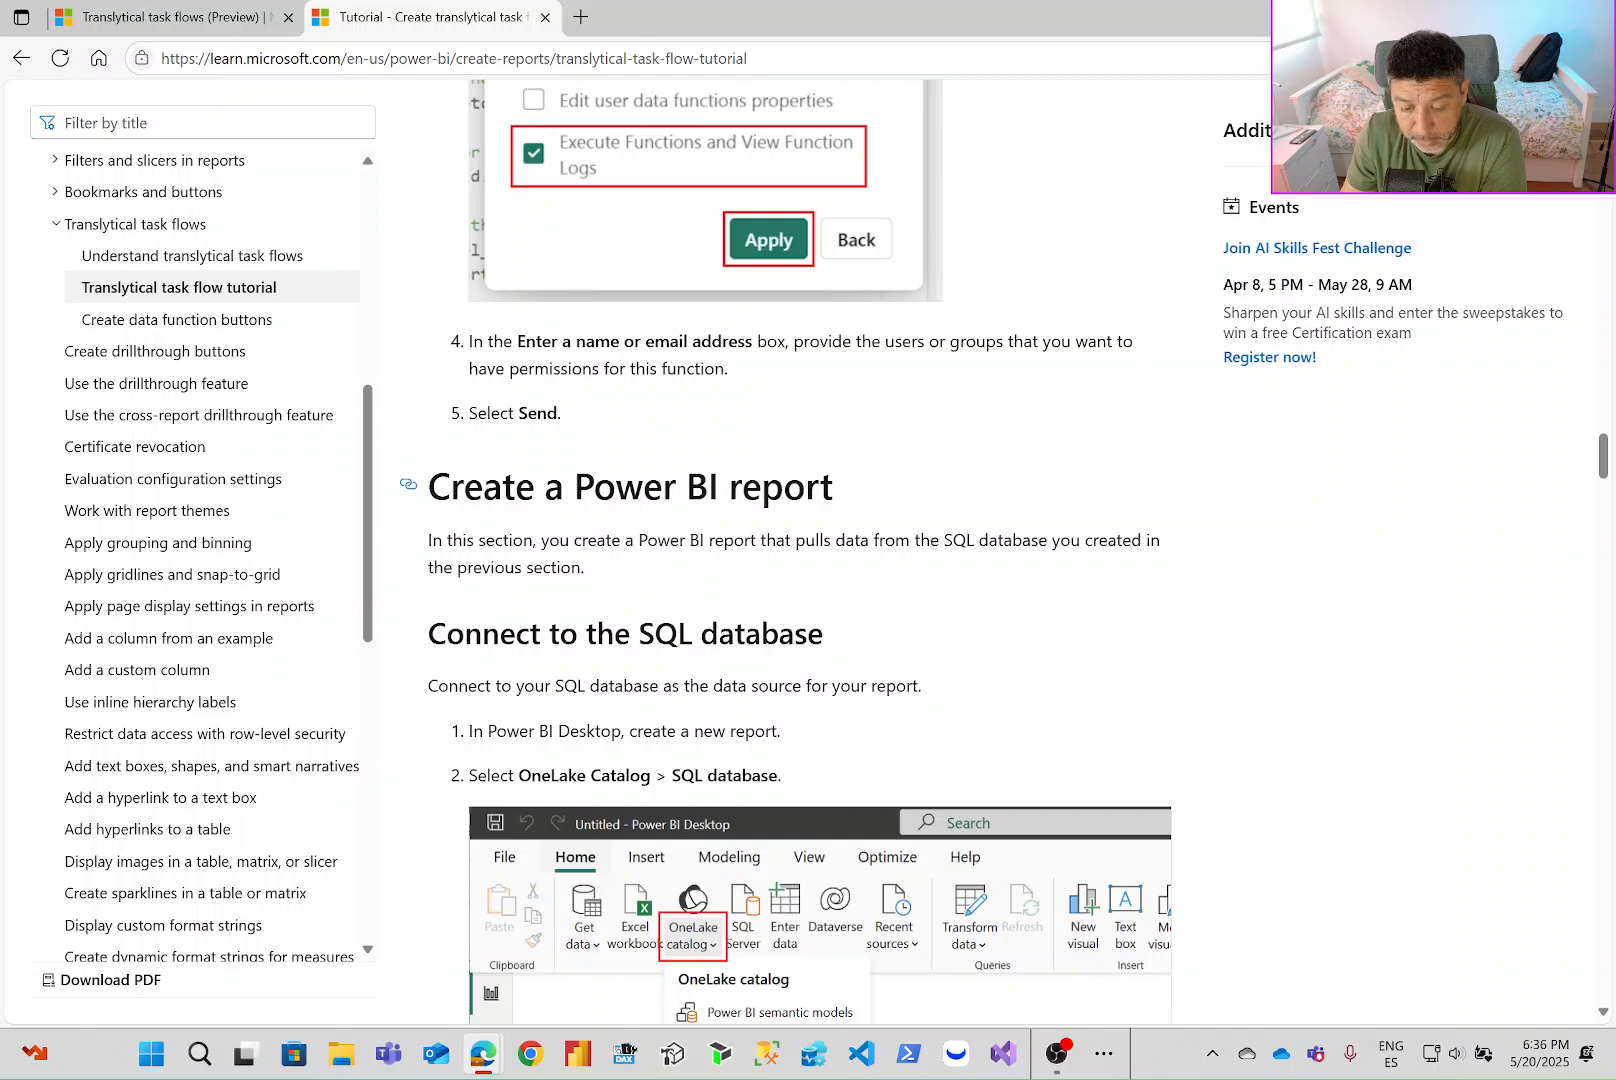
drag(428, 485, 805, 487)
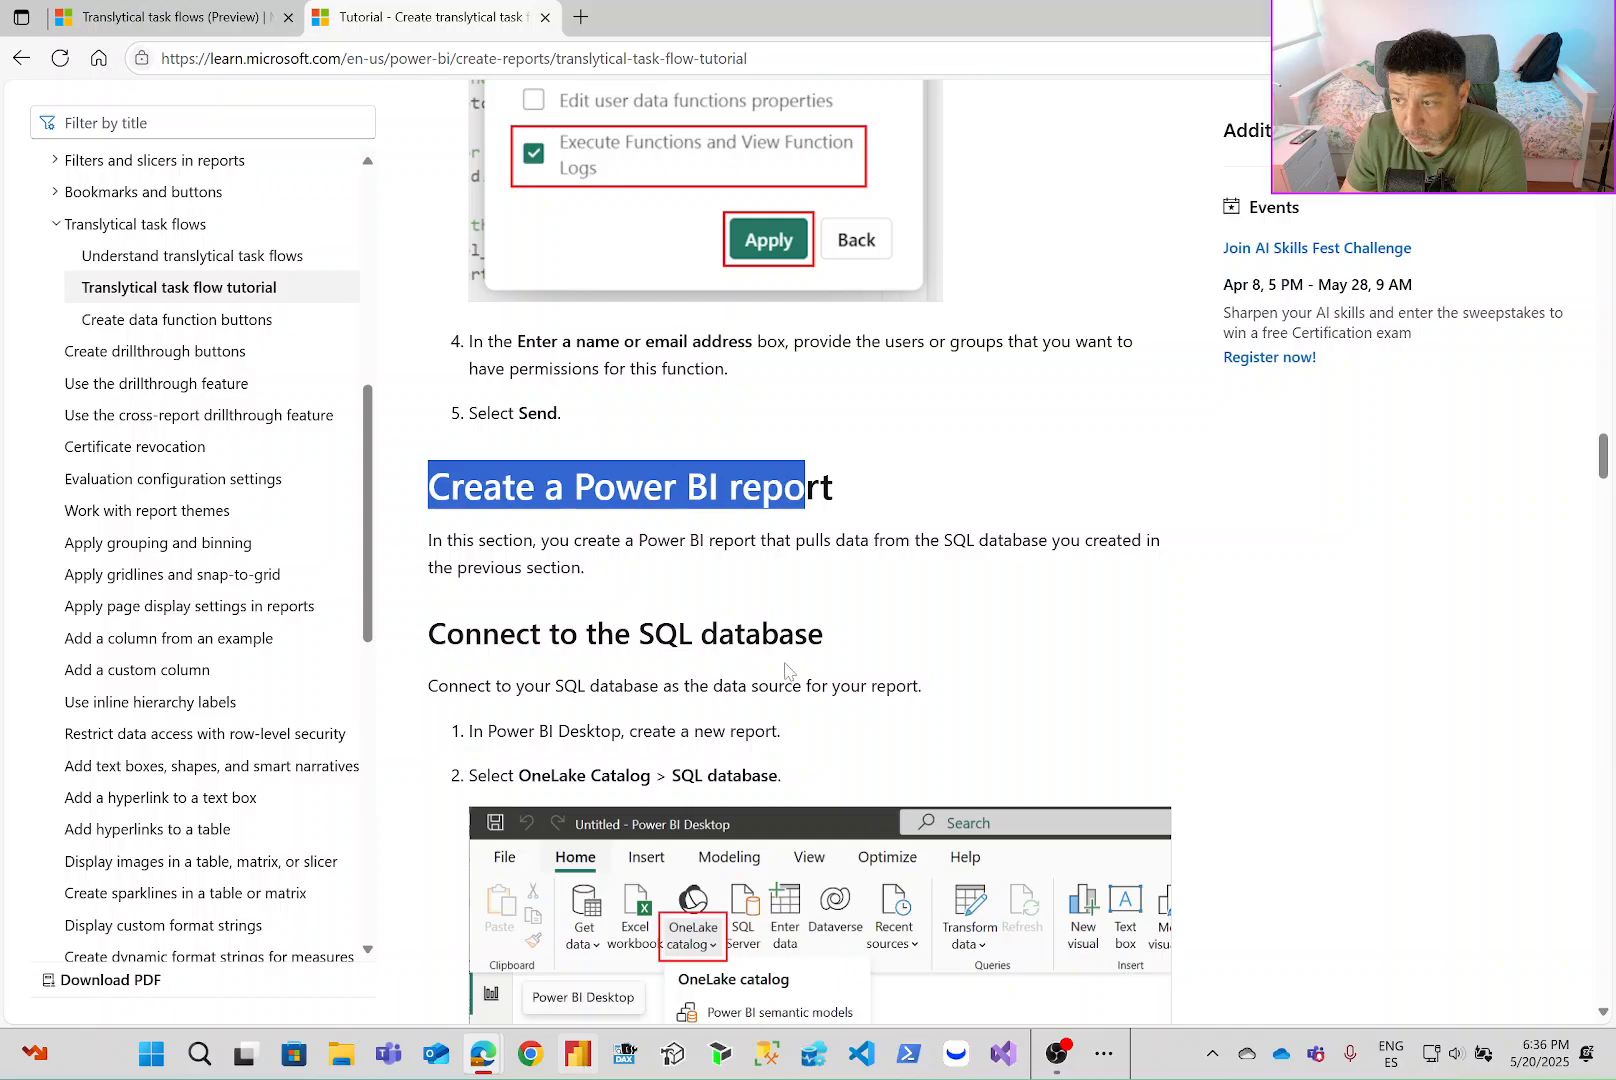
click(590, 1070)
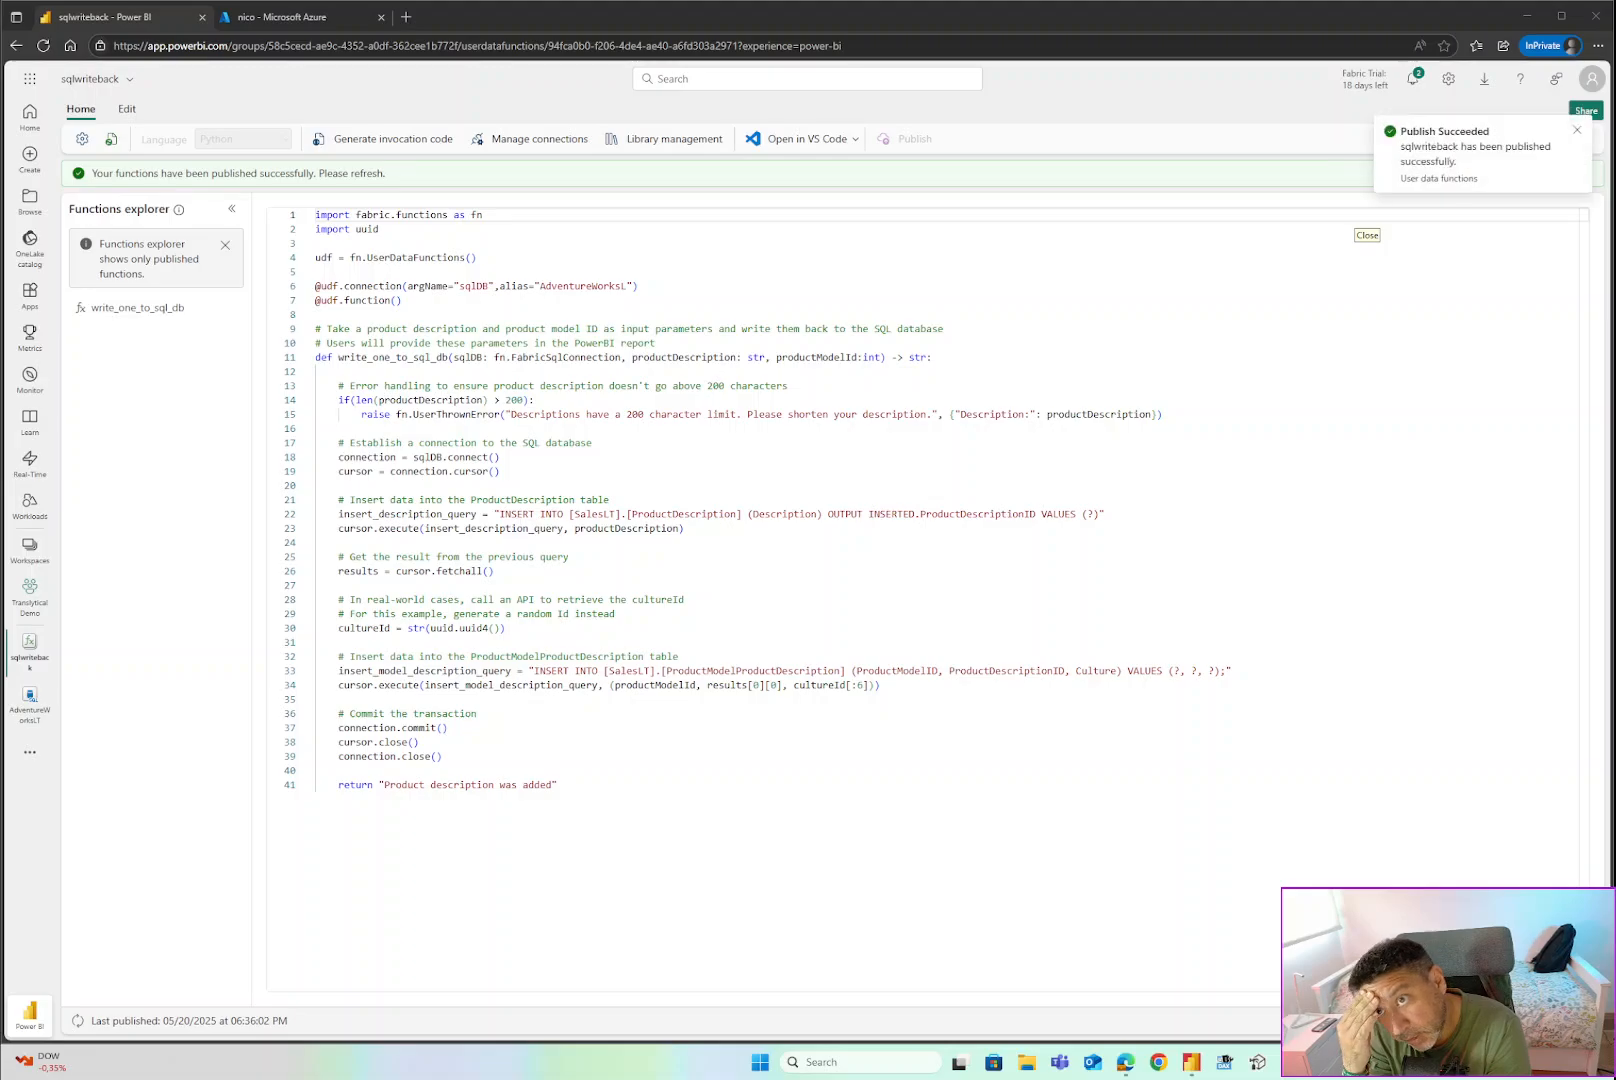
click(1590, 78)
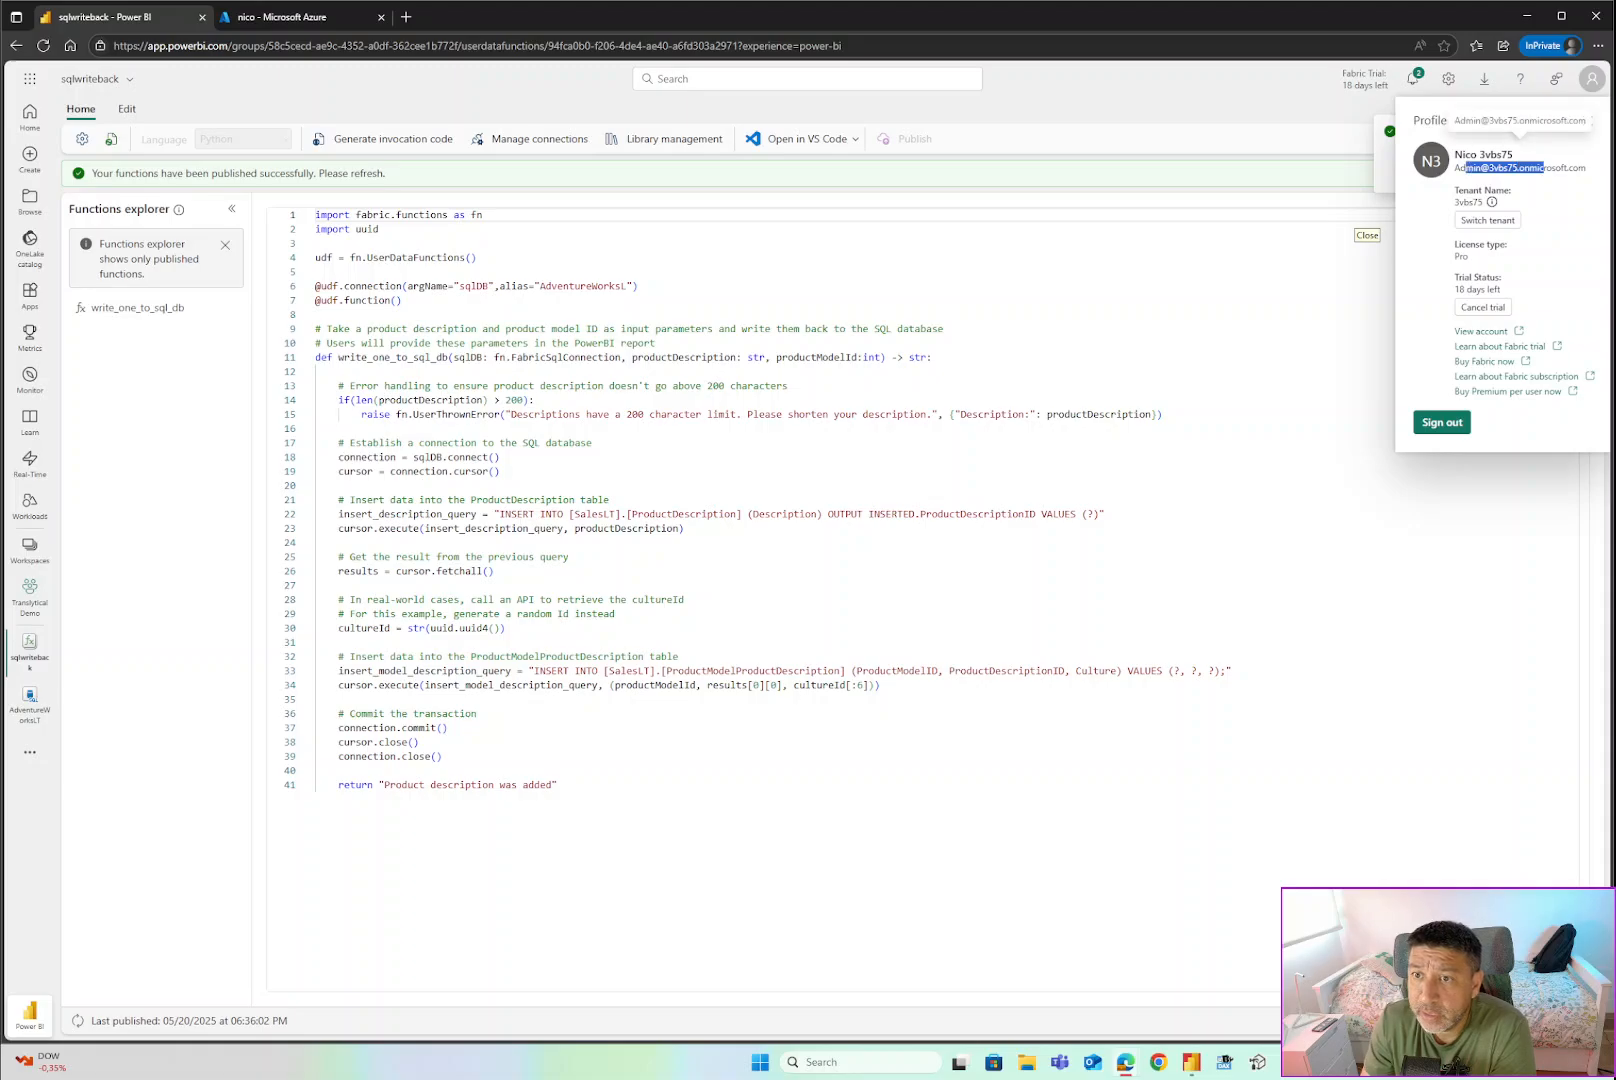
click(1272, 122)
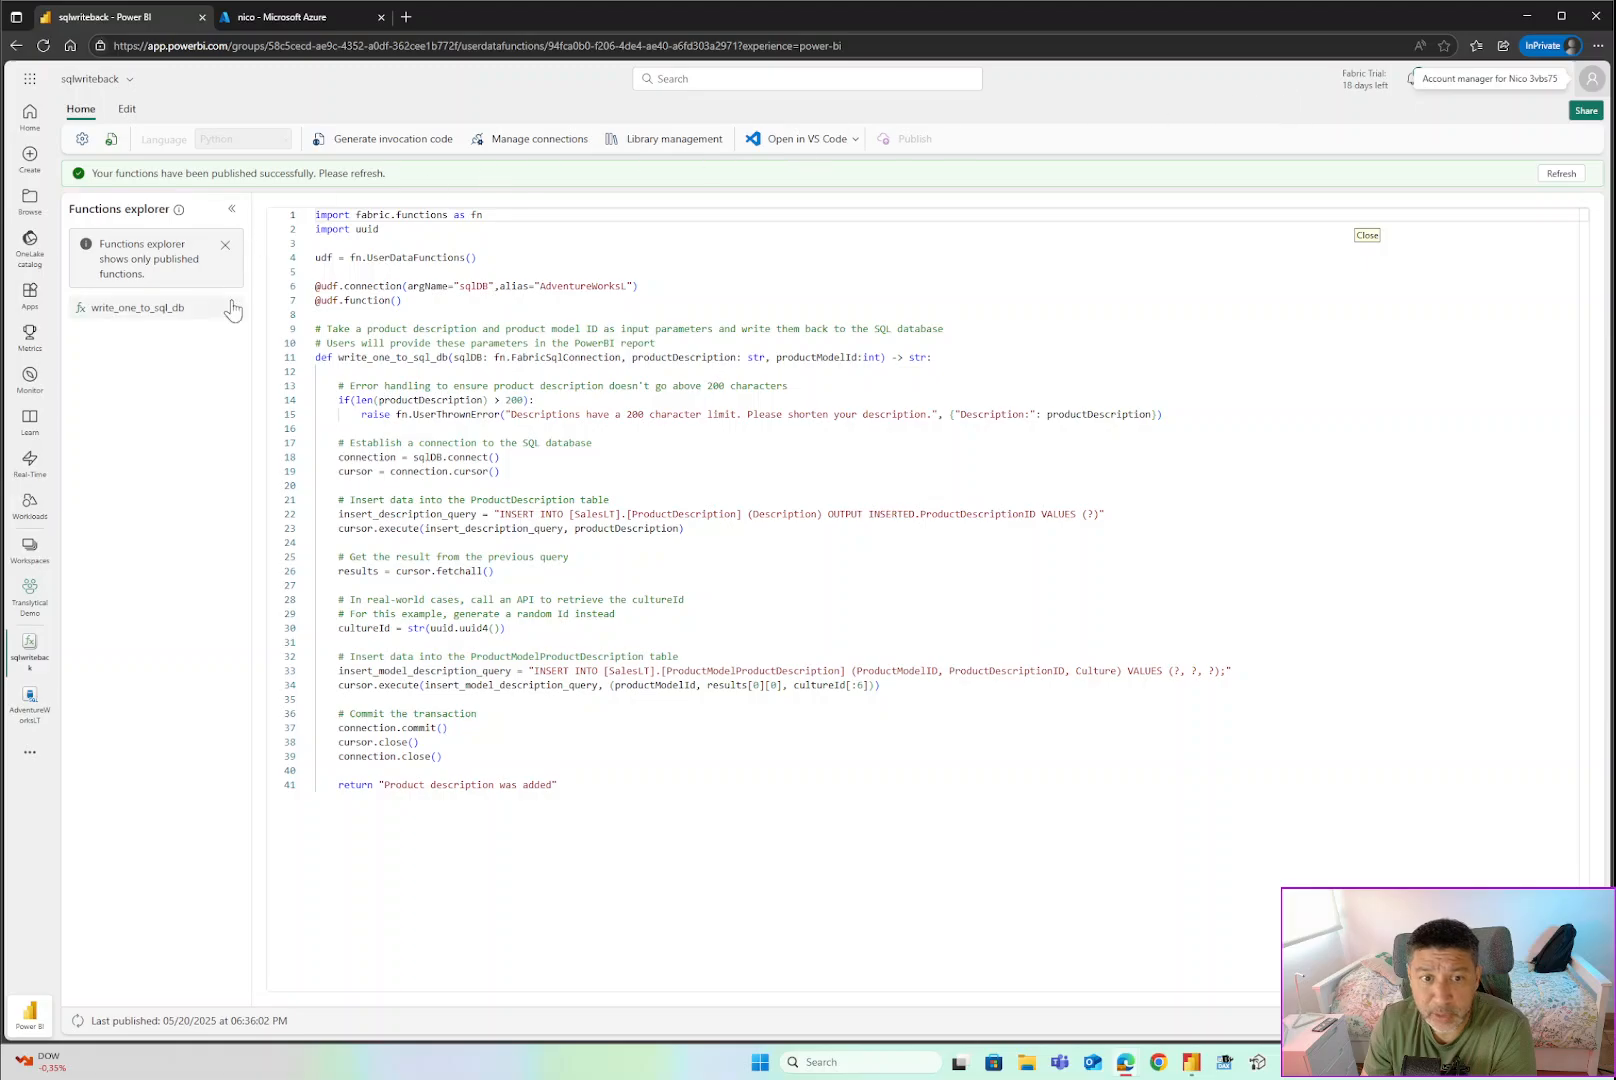
Run the write_one_to_sql_db function with productDescription "Update data" and productModelId 23.
click(225, 245)
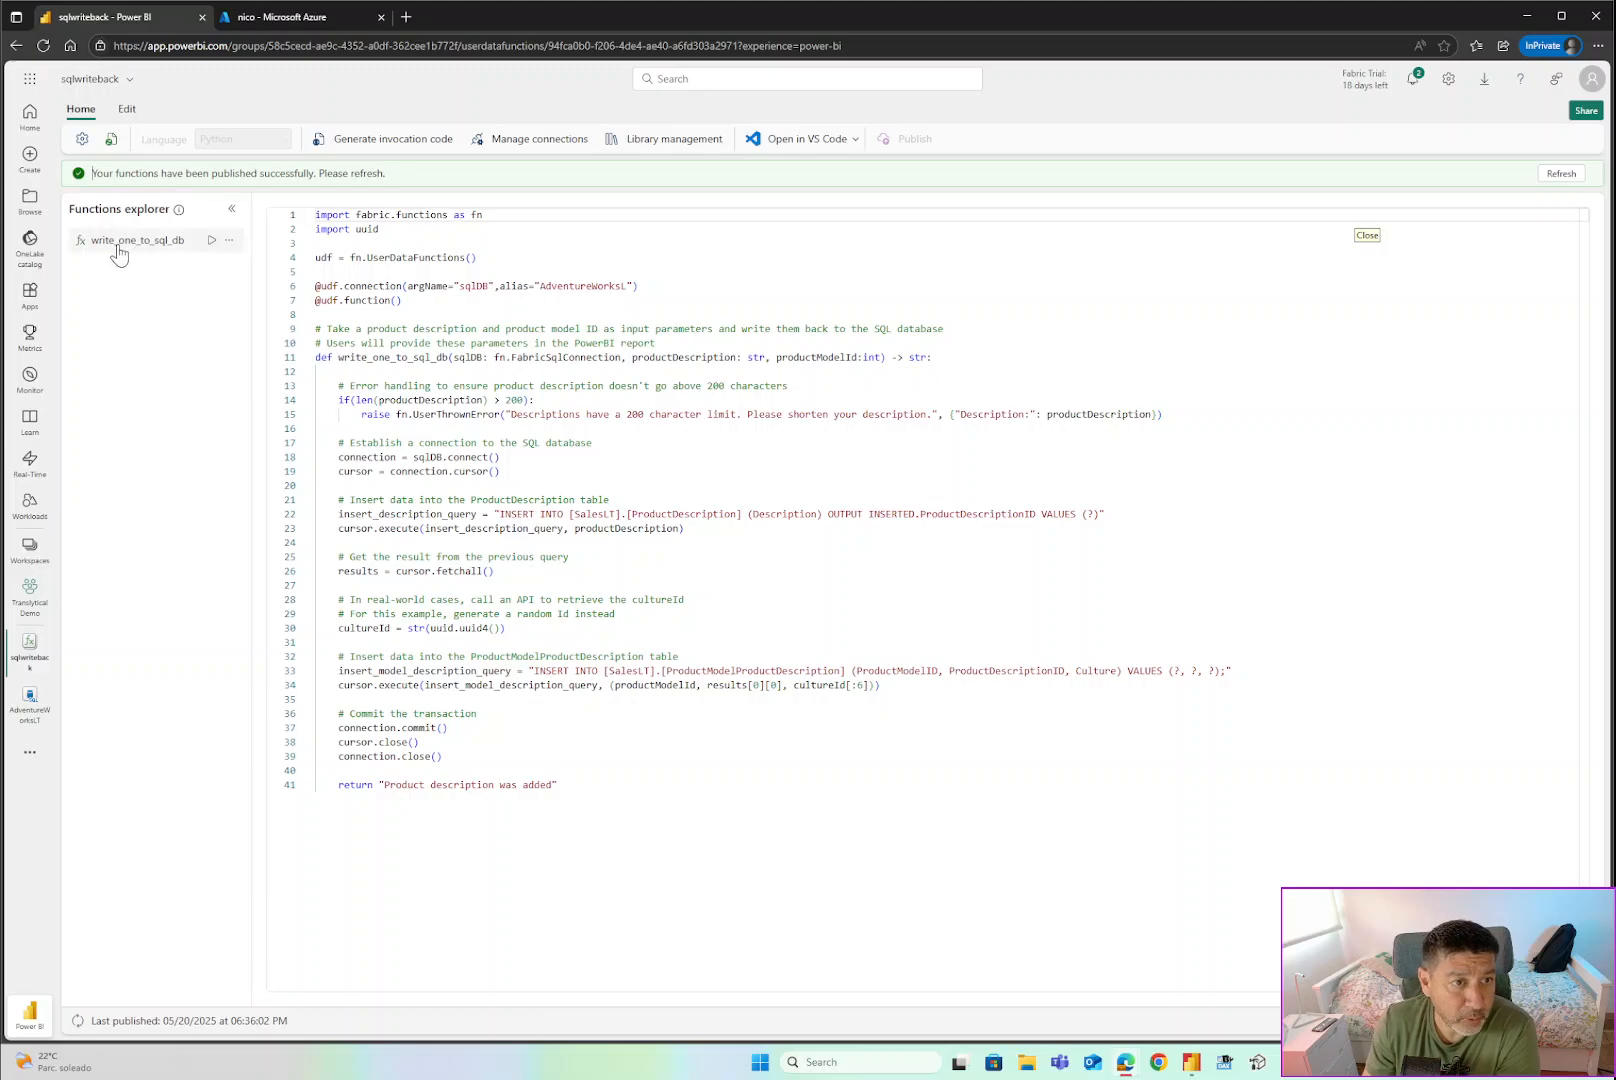
click(210, 241)
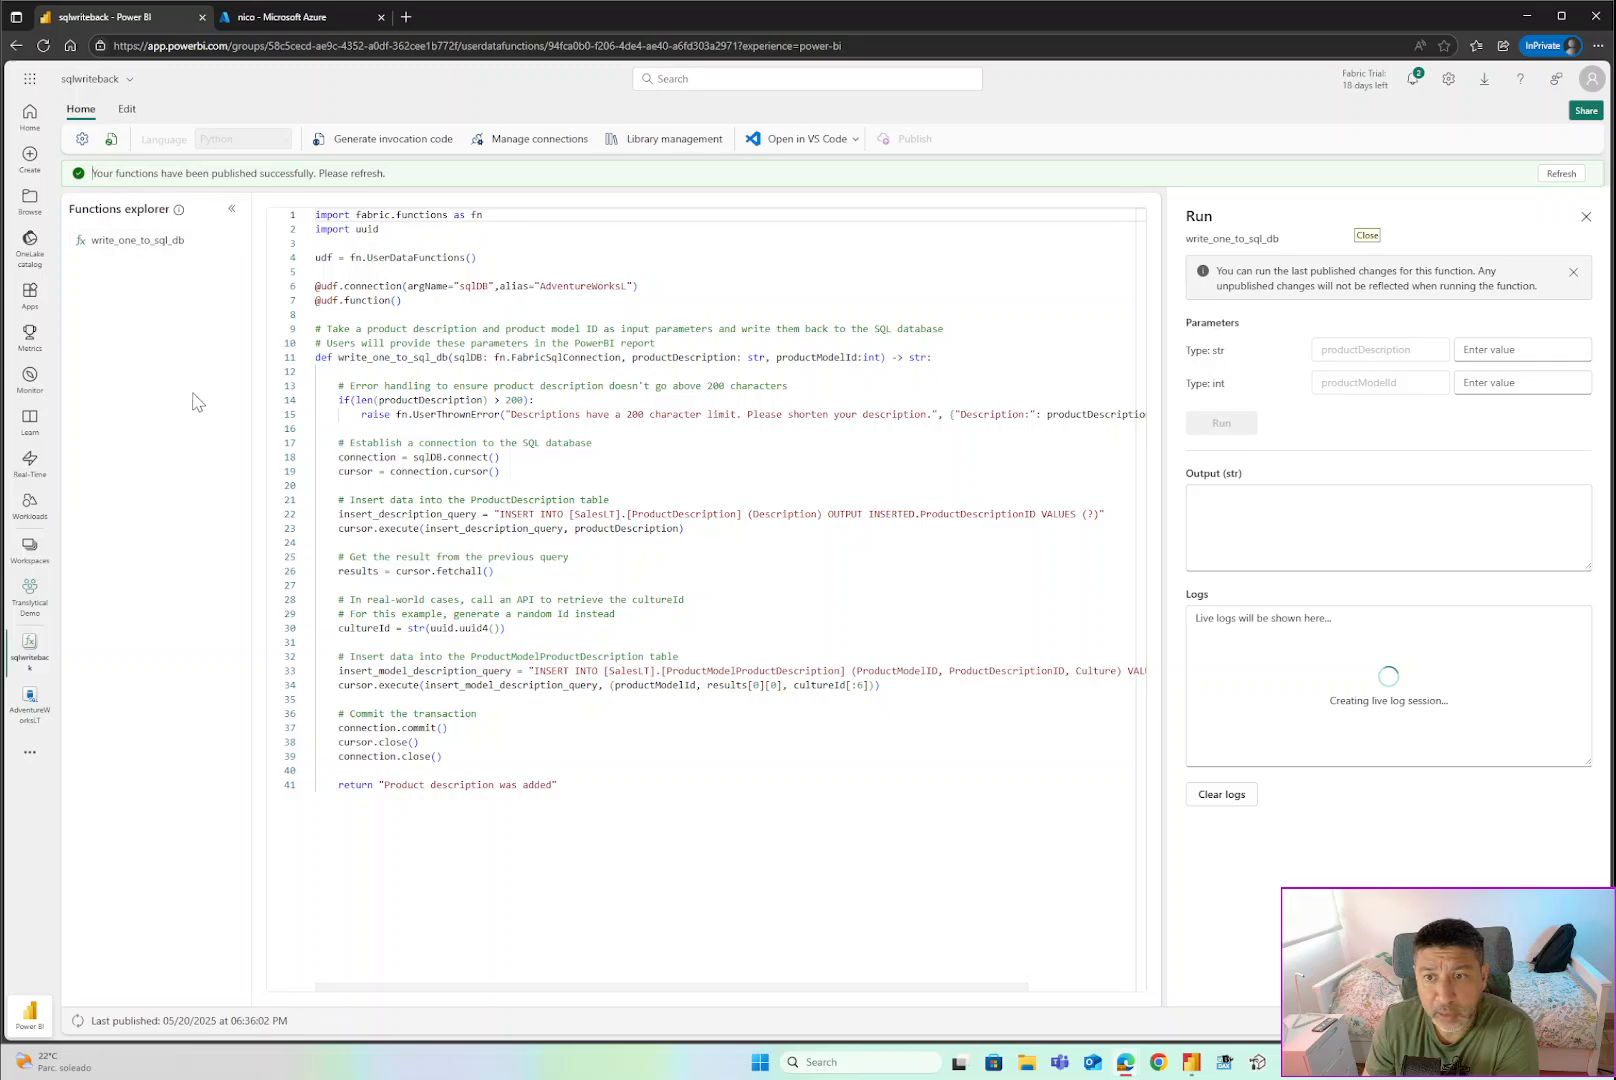
click(1522, 350)
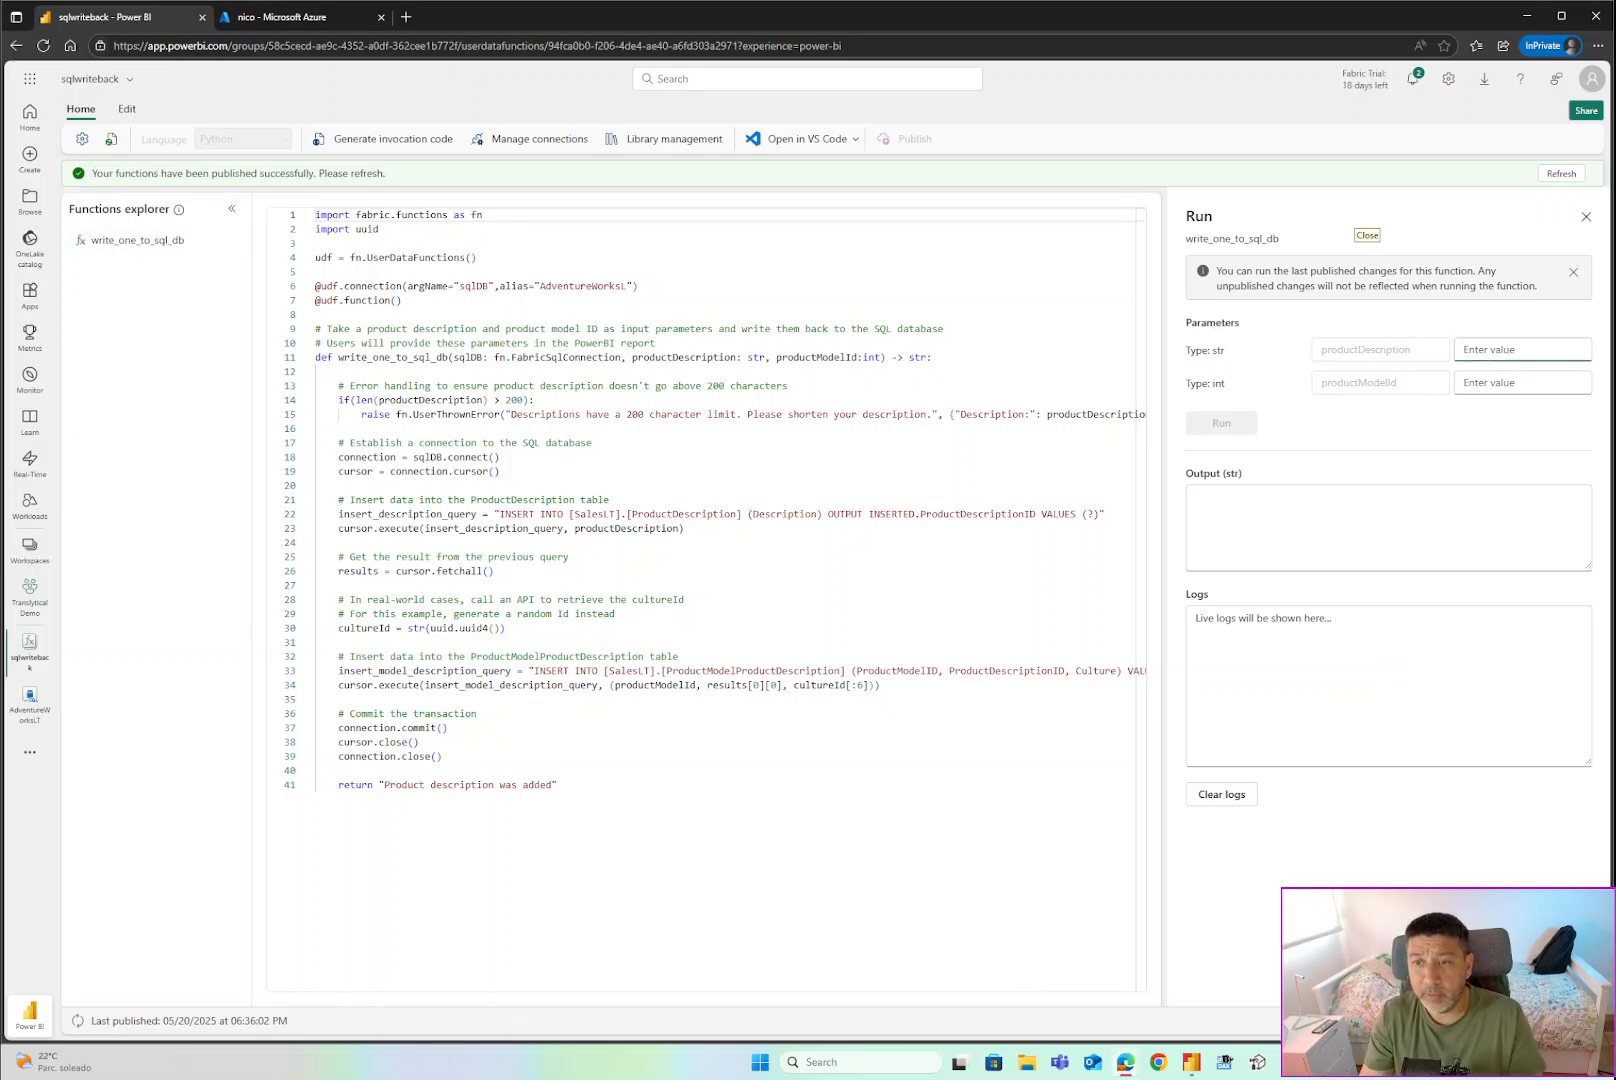
text(Ni)
key(BackSpace)
text(U)
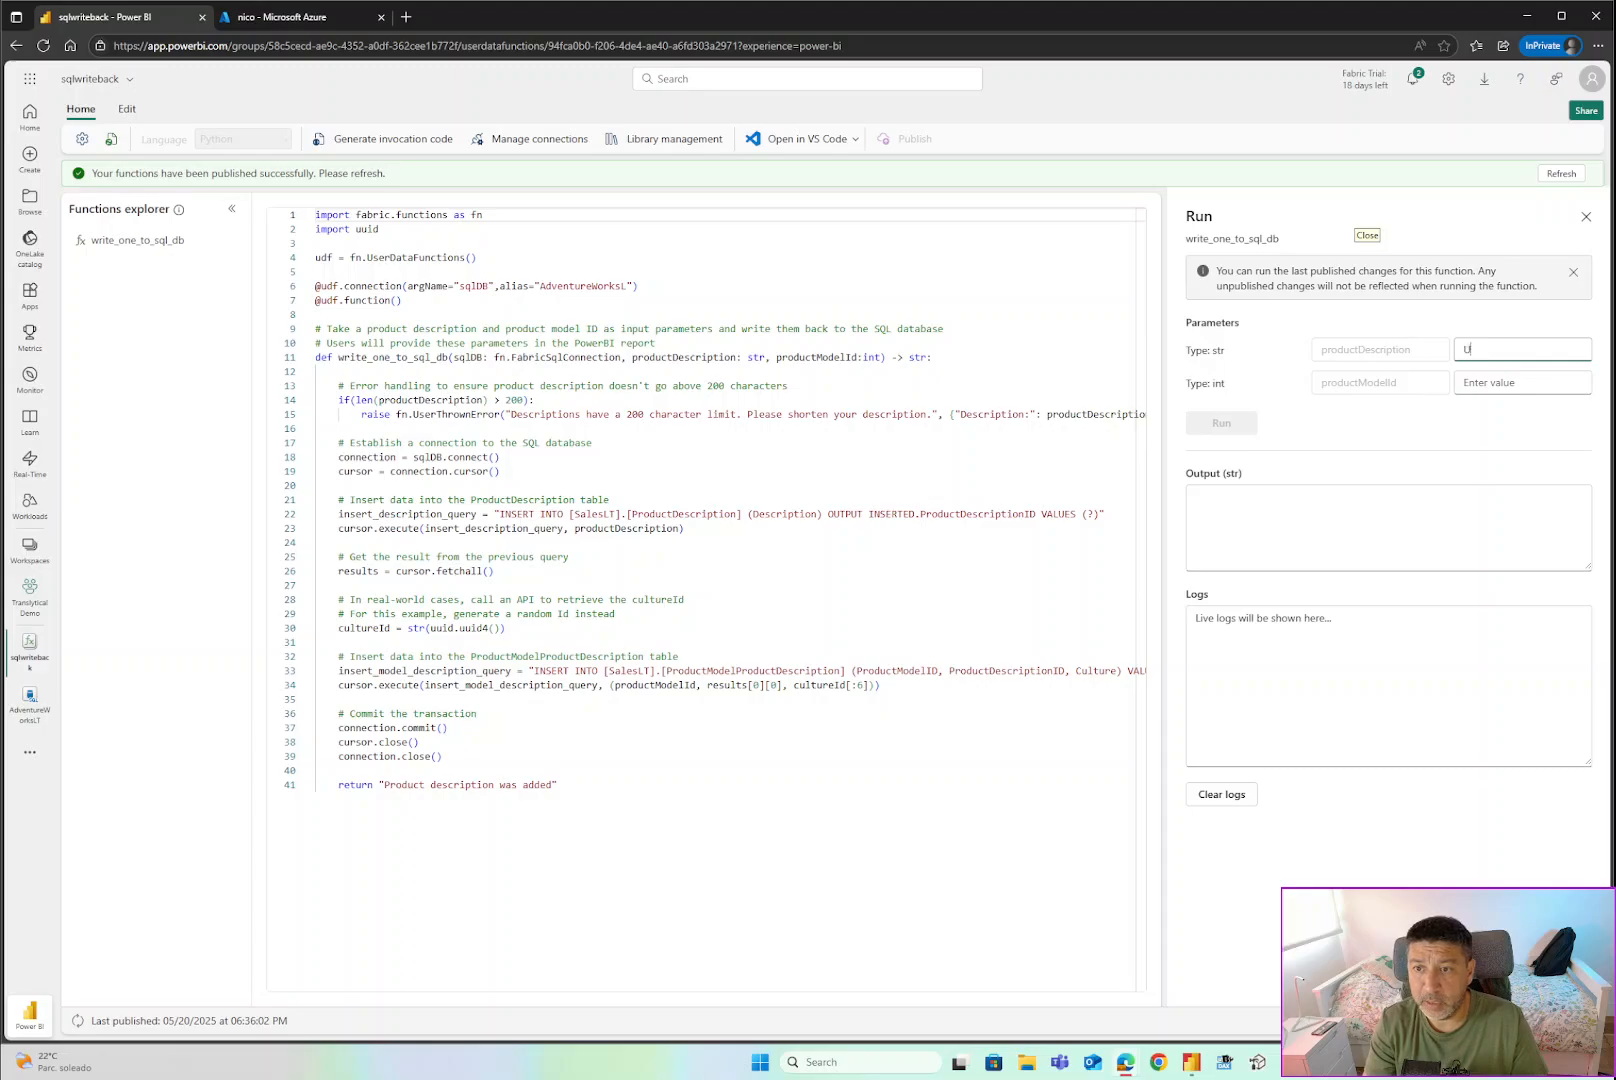
text(pdate data)
key(Tab)
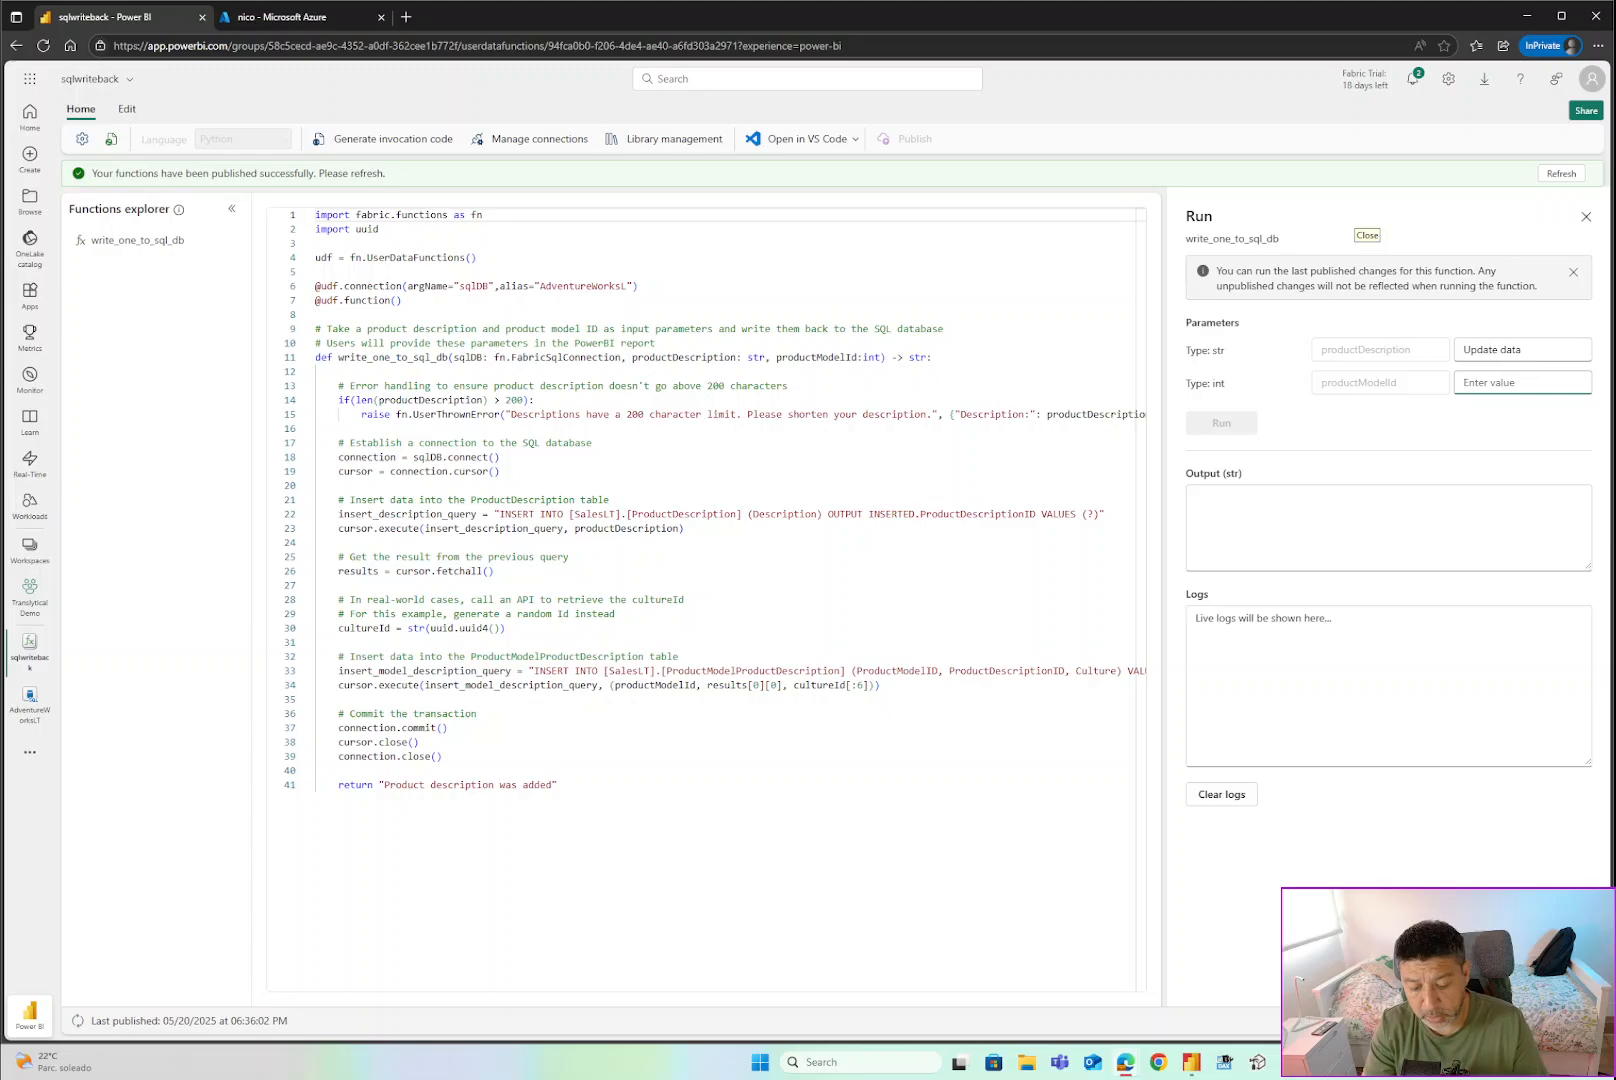
text(23)
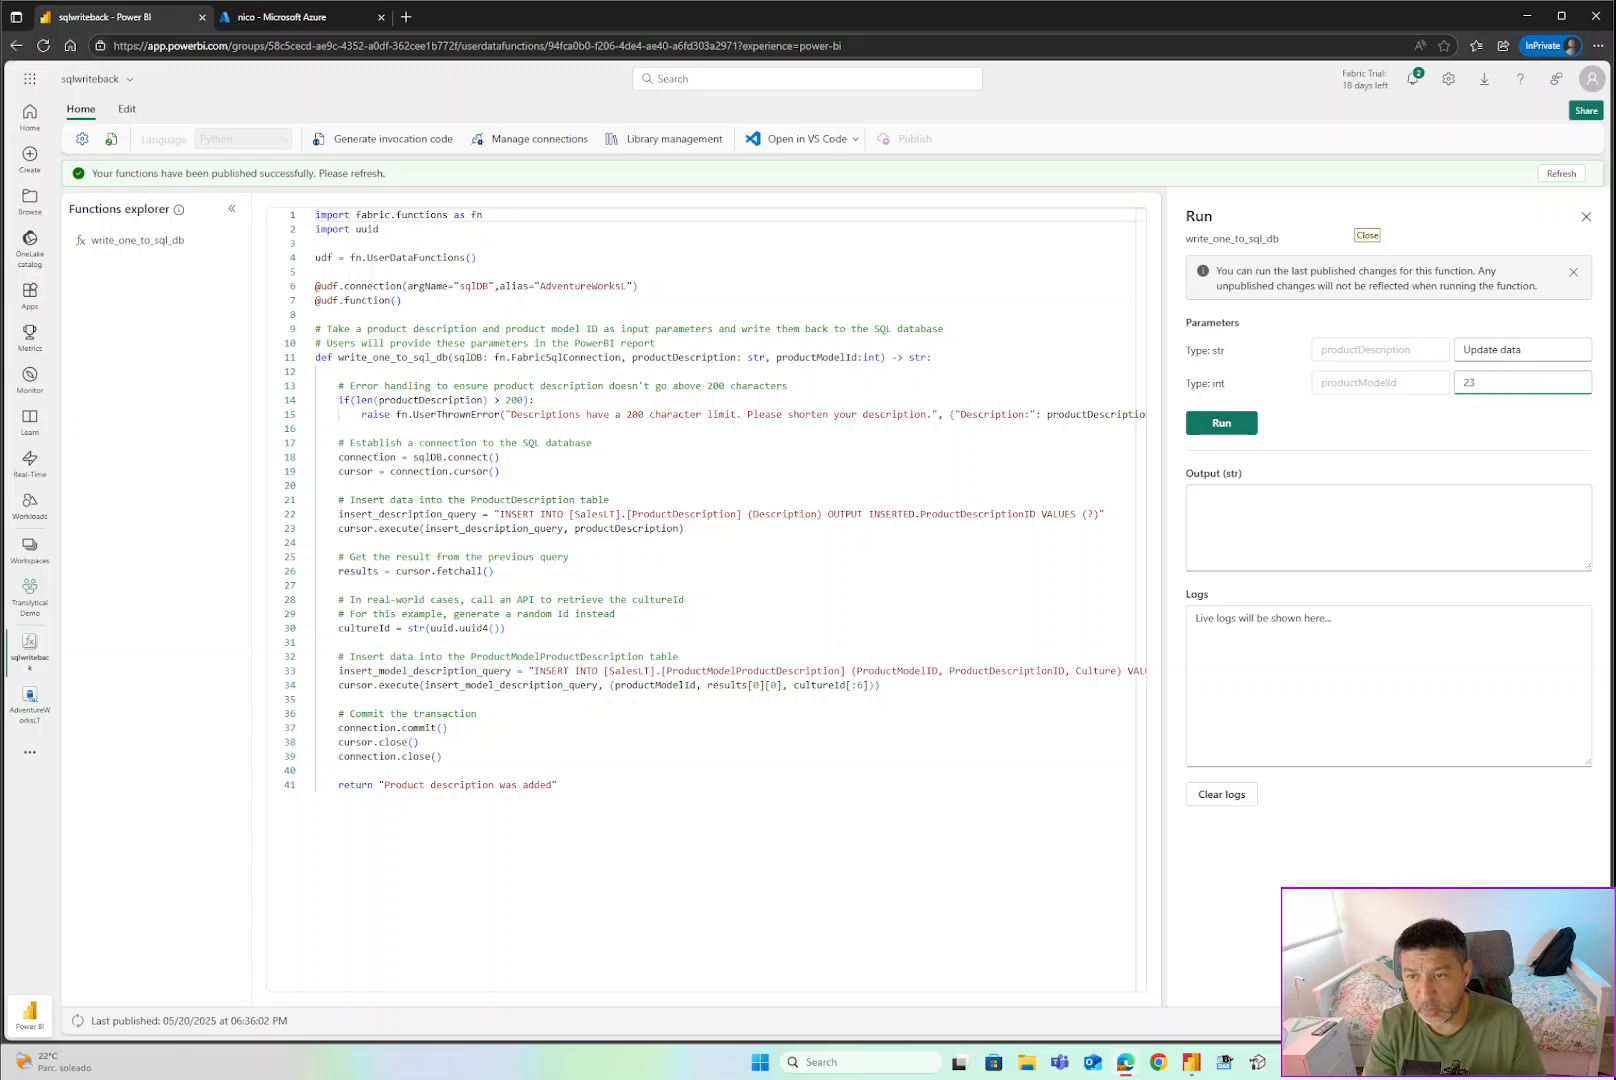
click(1226, 425)
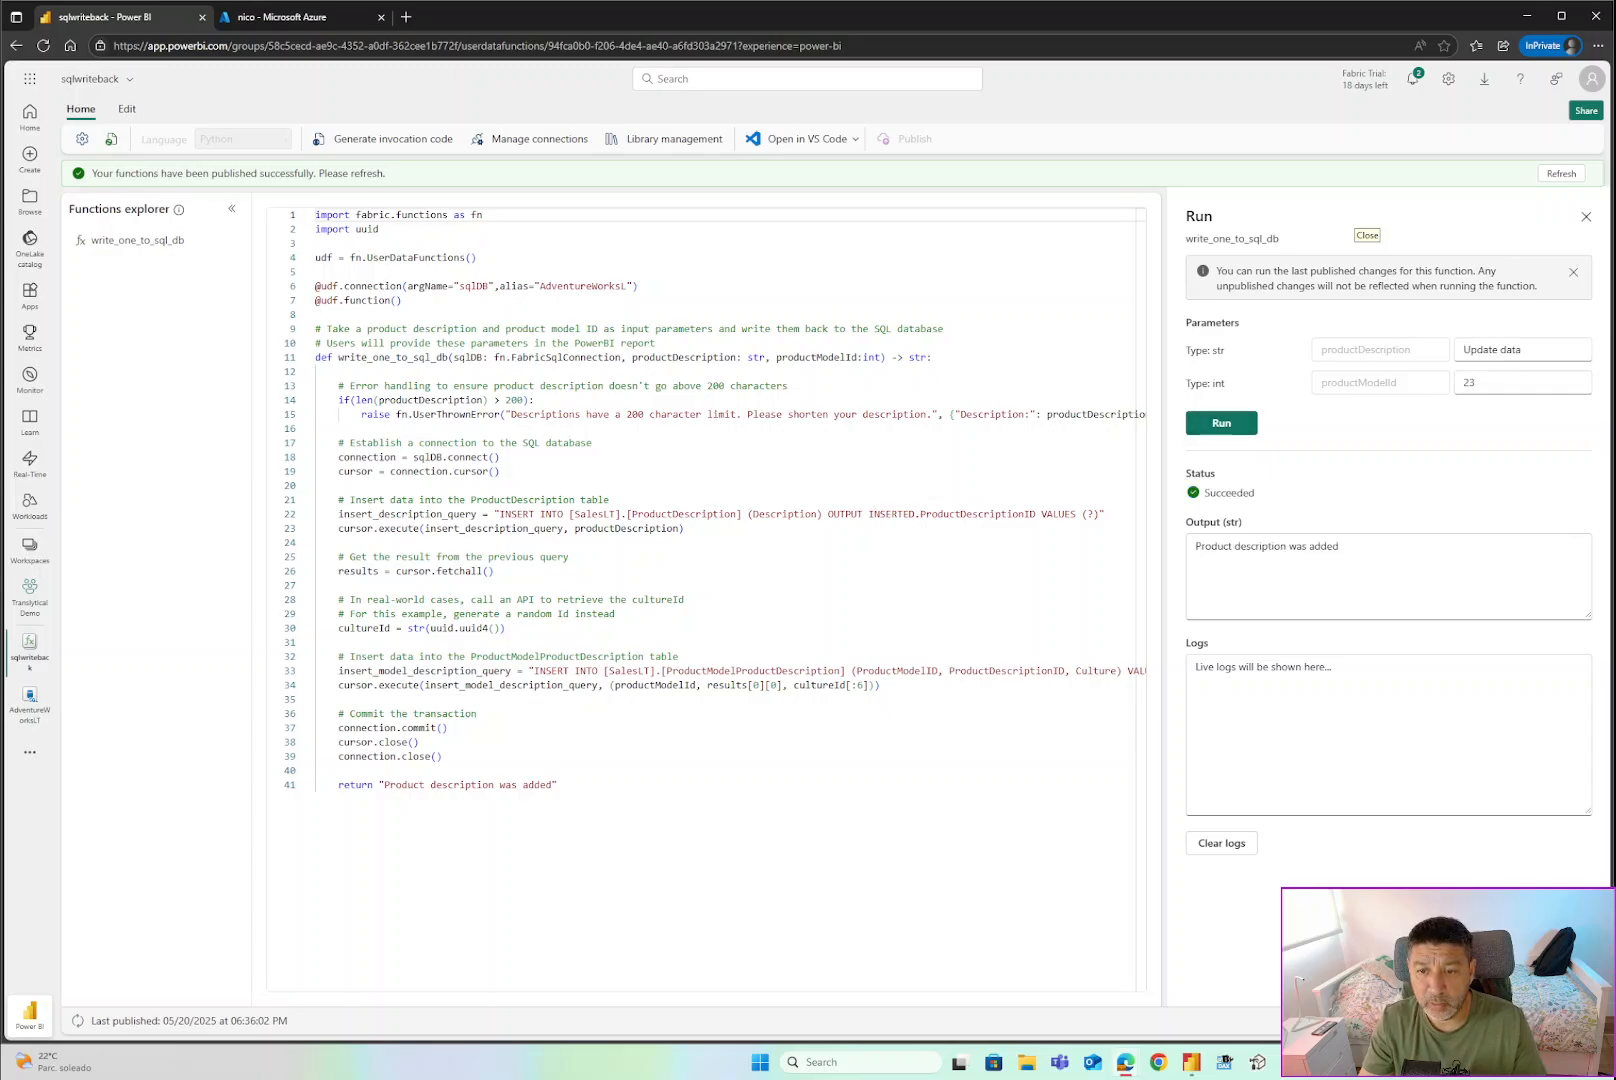
Compare the test run's output text with the function's return statement on line 41.
drag(1342, 547, 1192, 547)
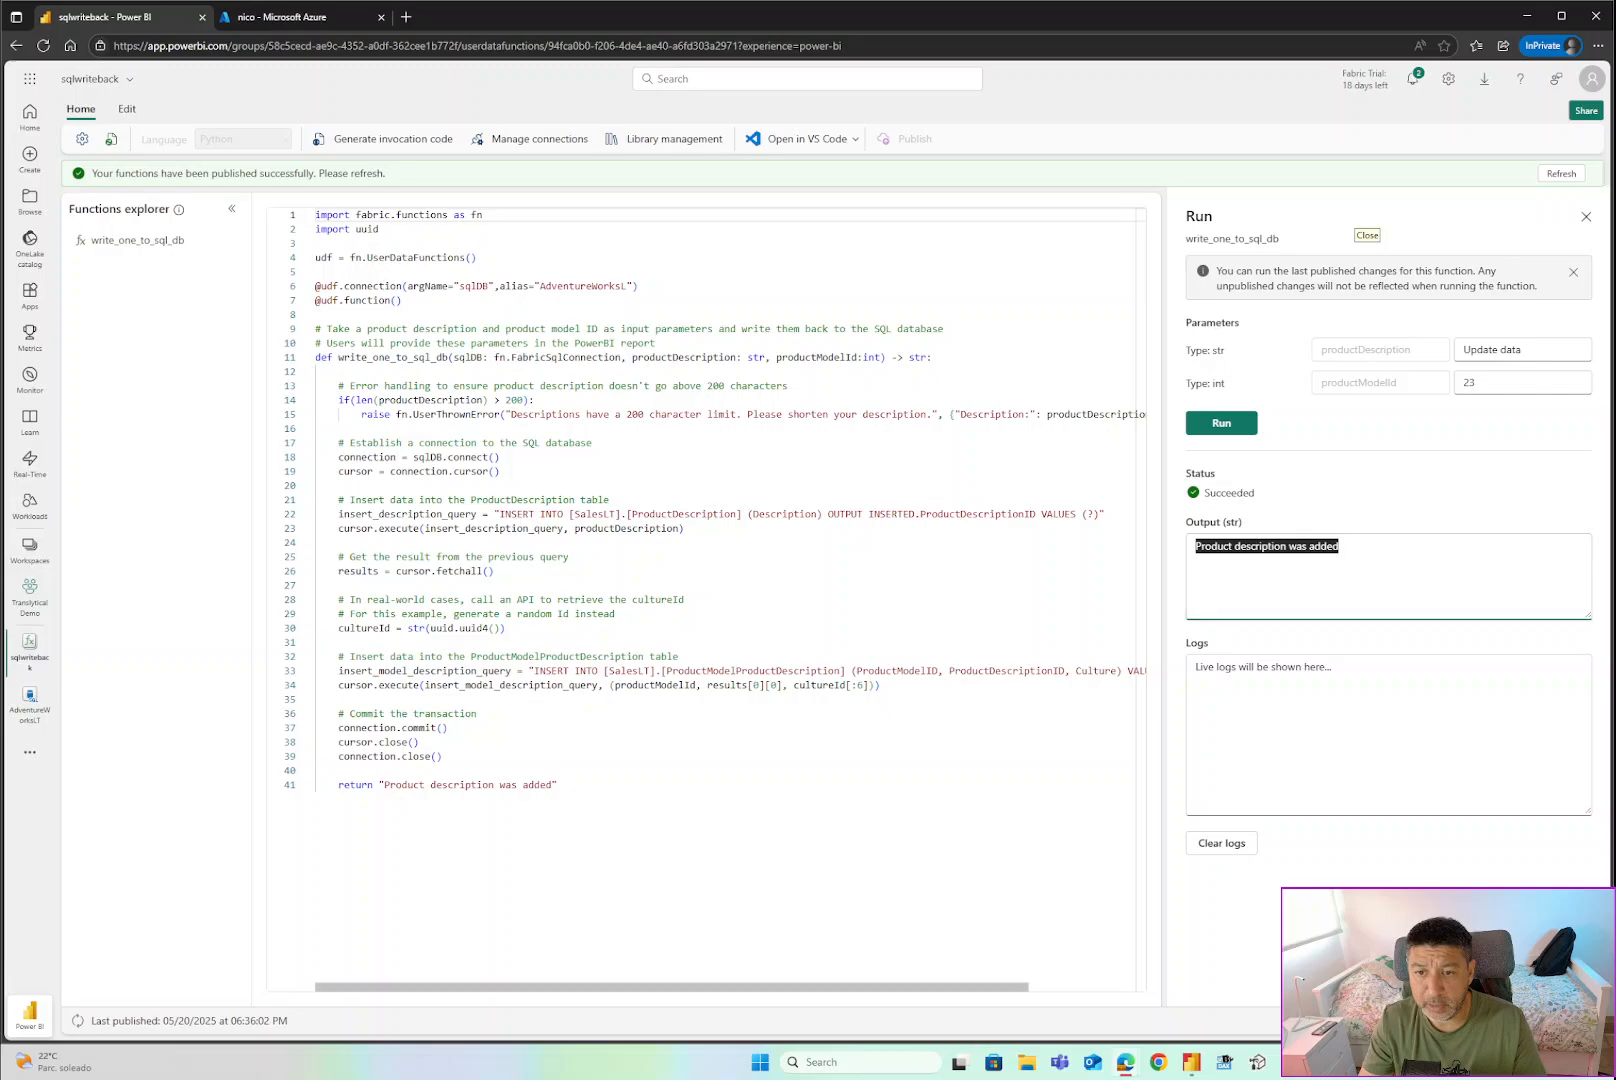
drag(557, 785, 341, 785)
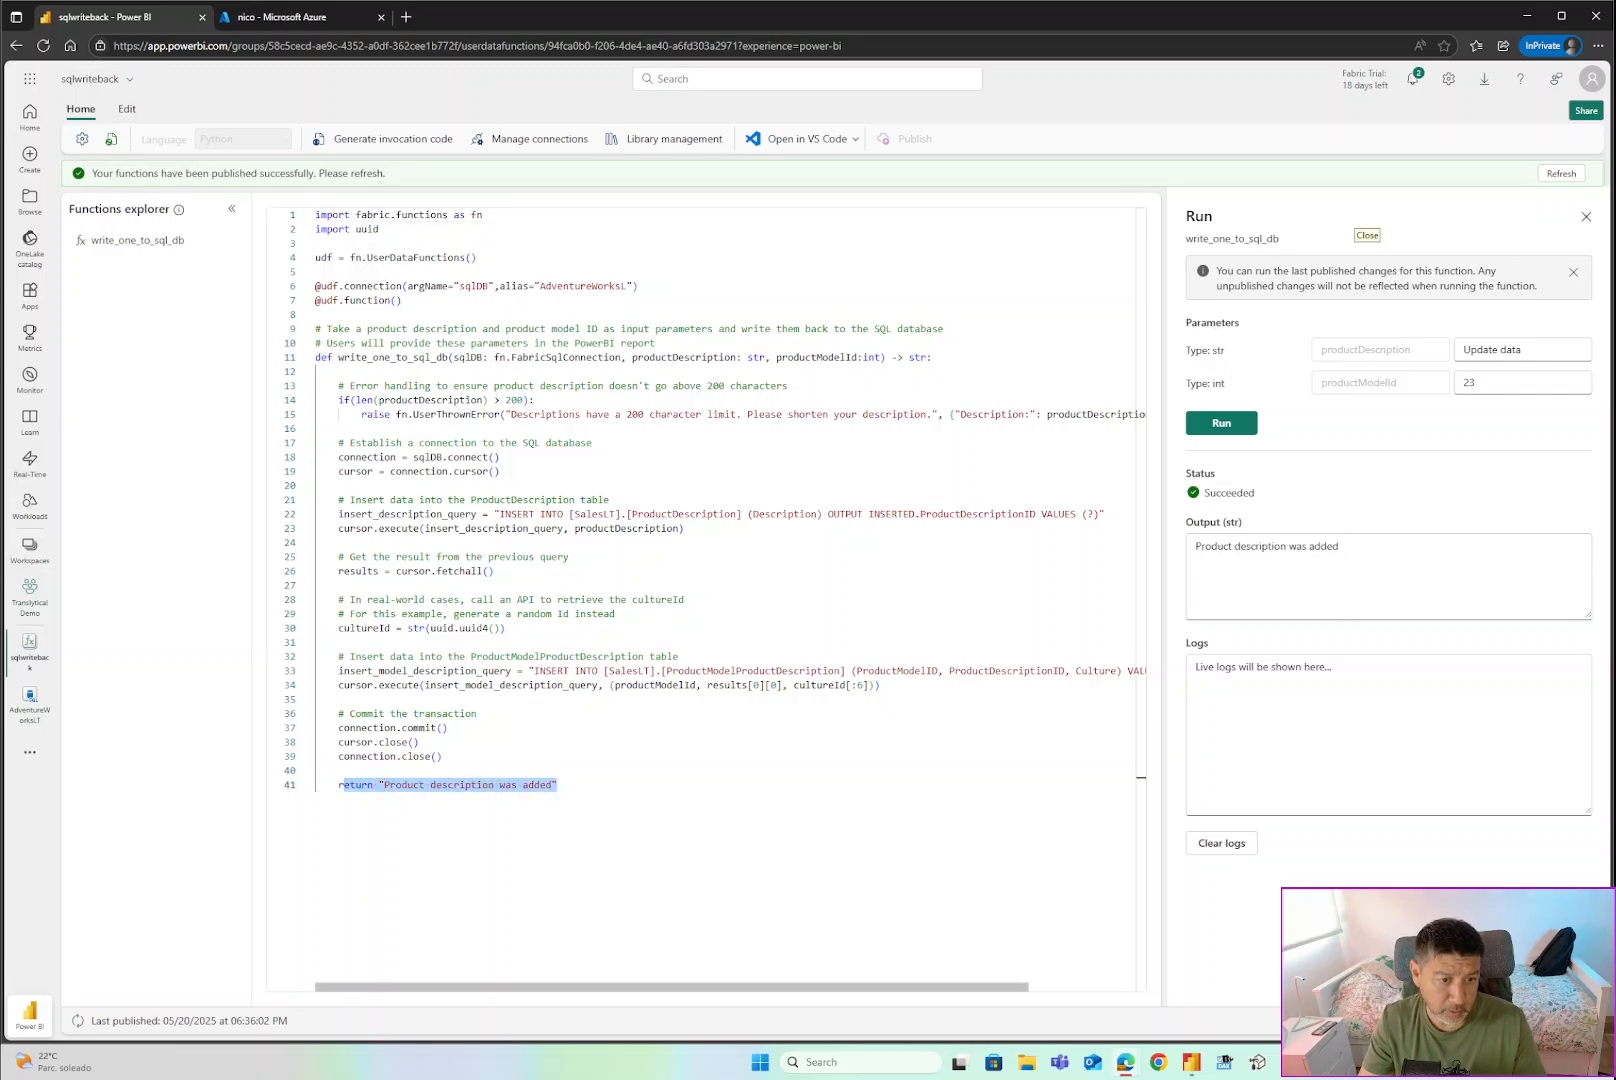
click(1342, 550)
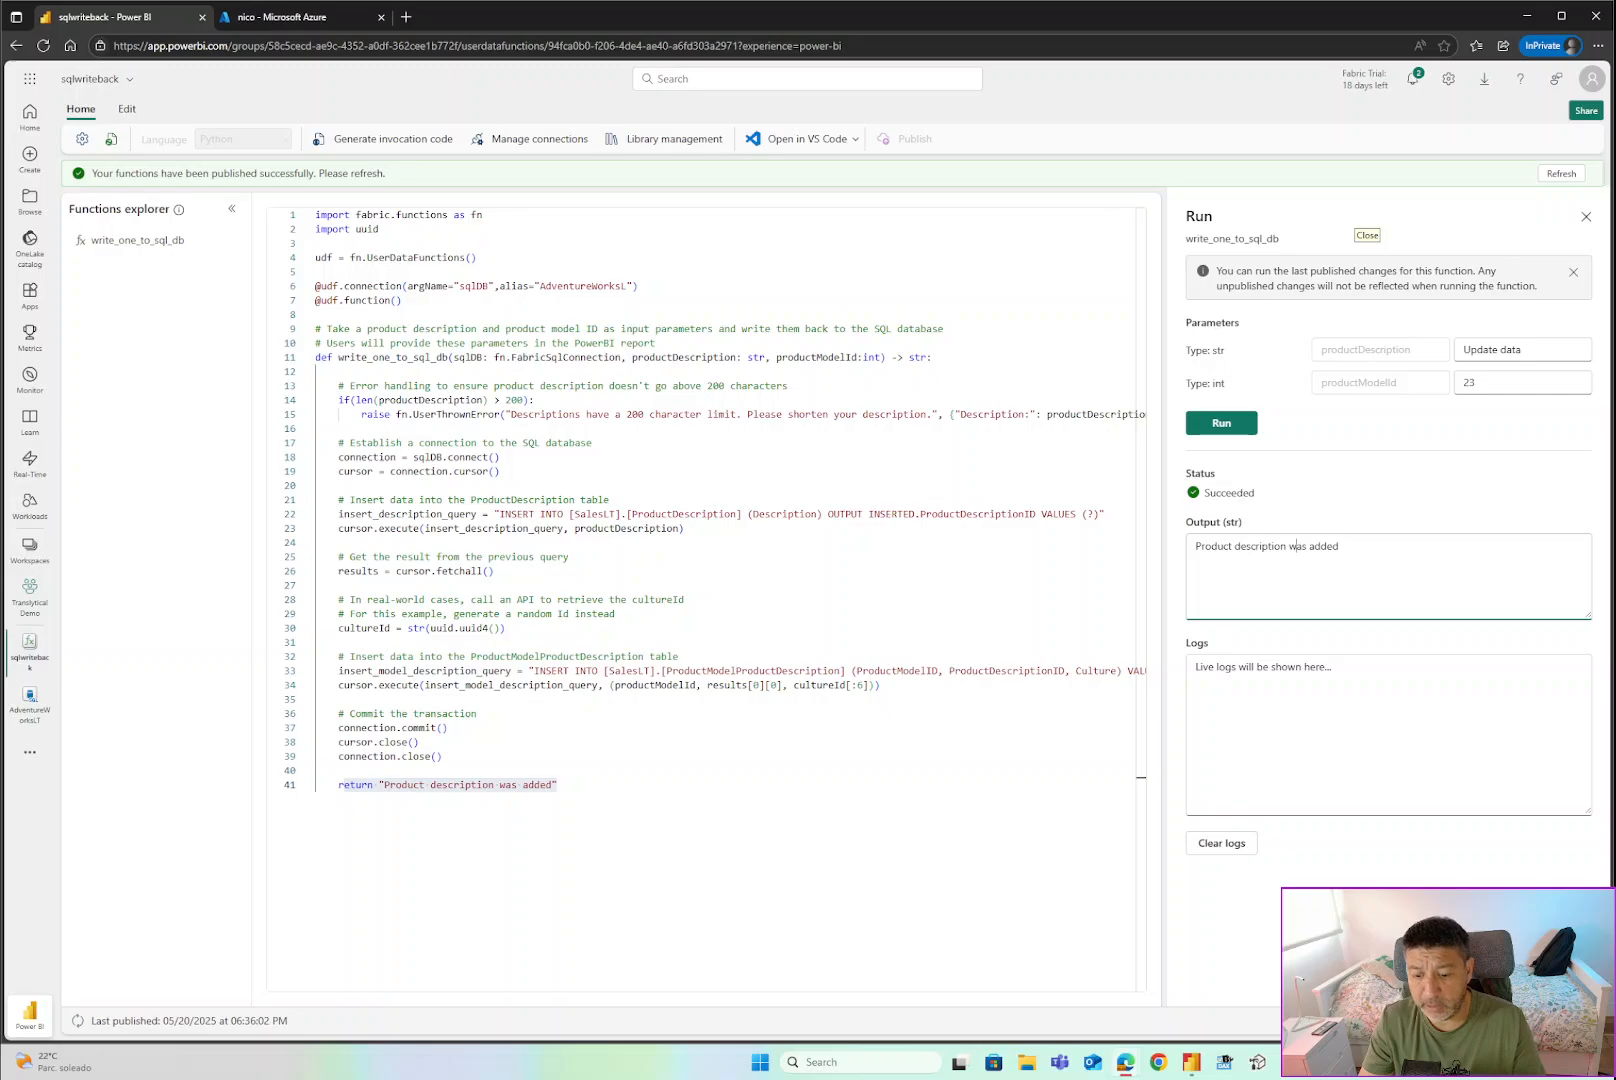
Refresh the published sqlwriteback functions and open the Translytical Demo workspace.
click(1561, 173)
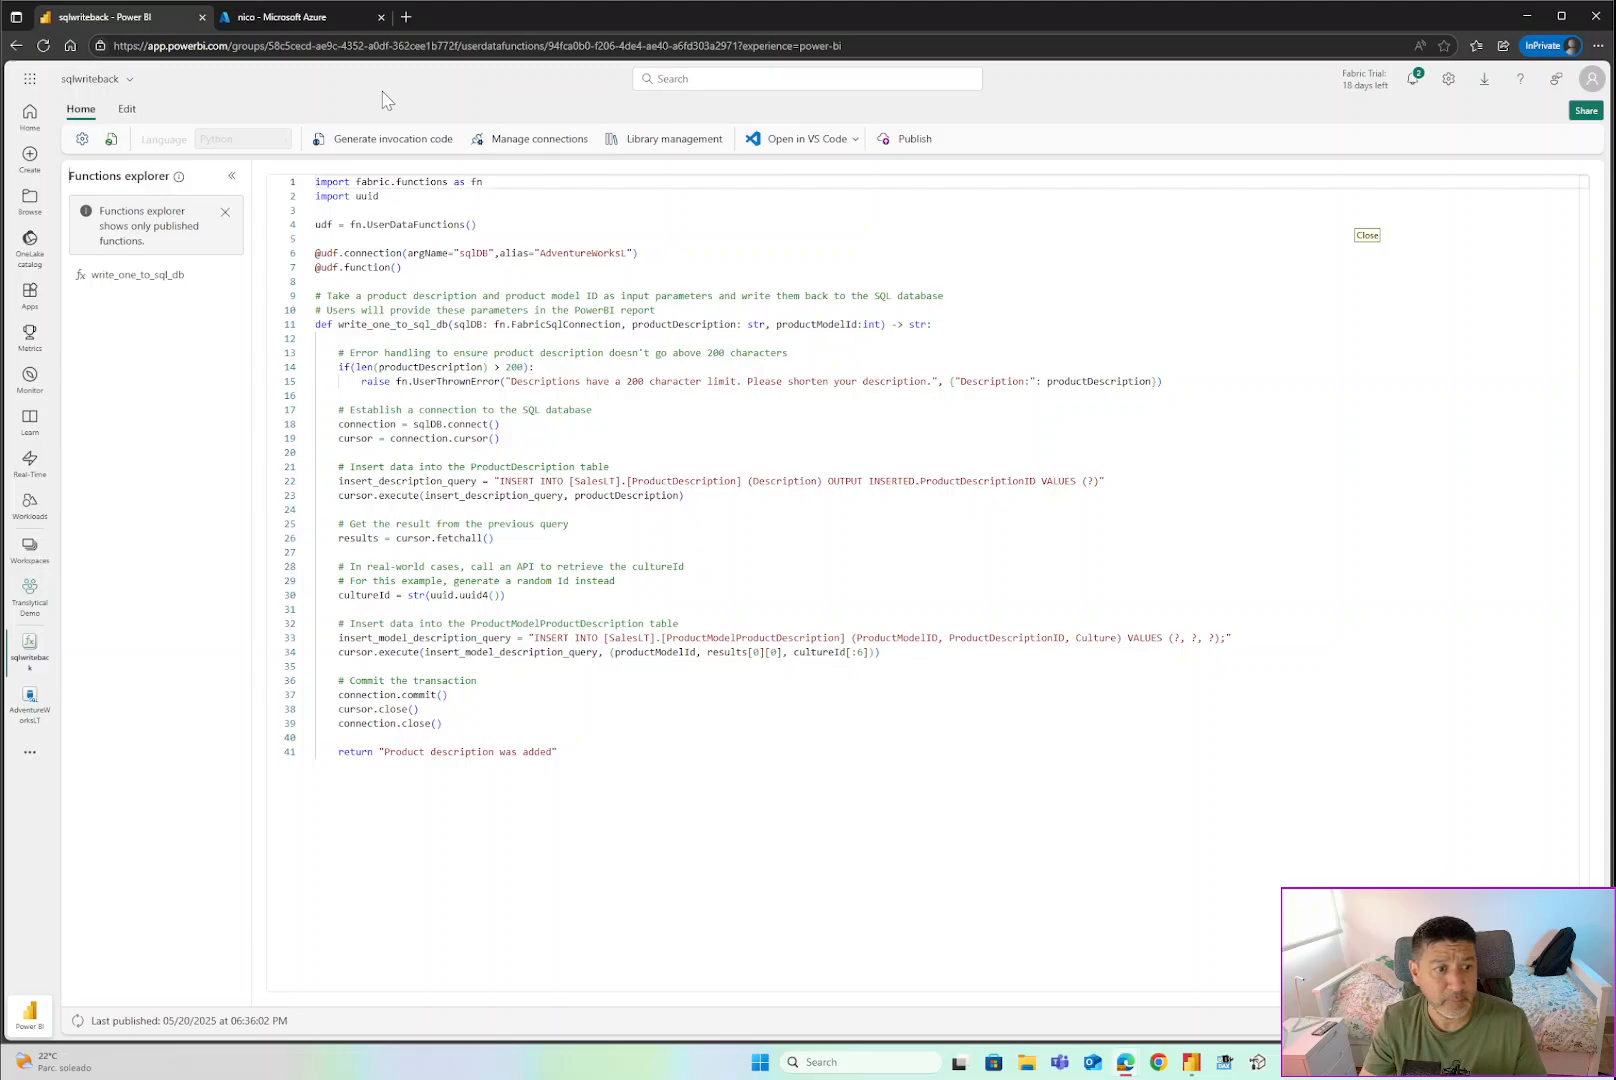
click(30, 598)
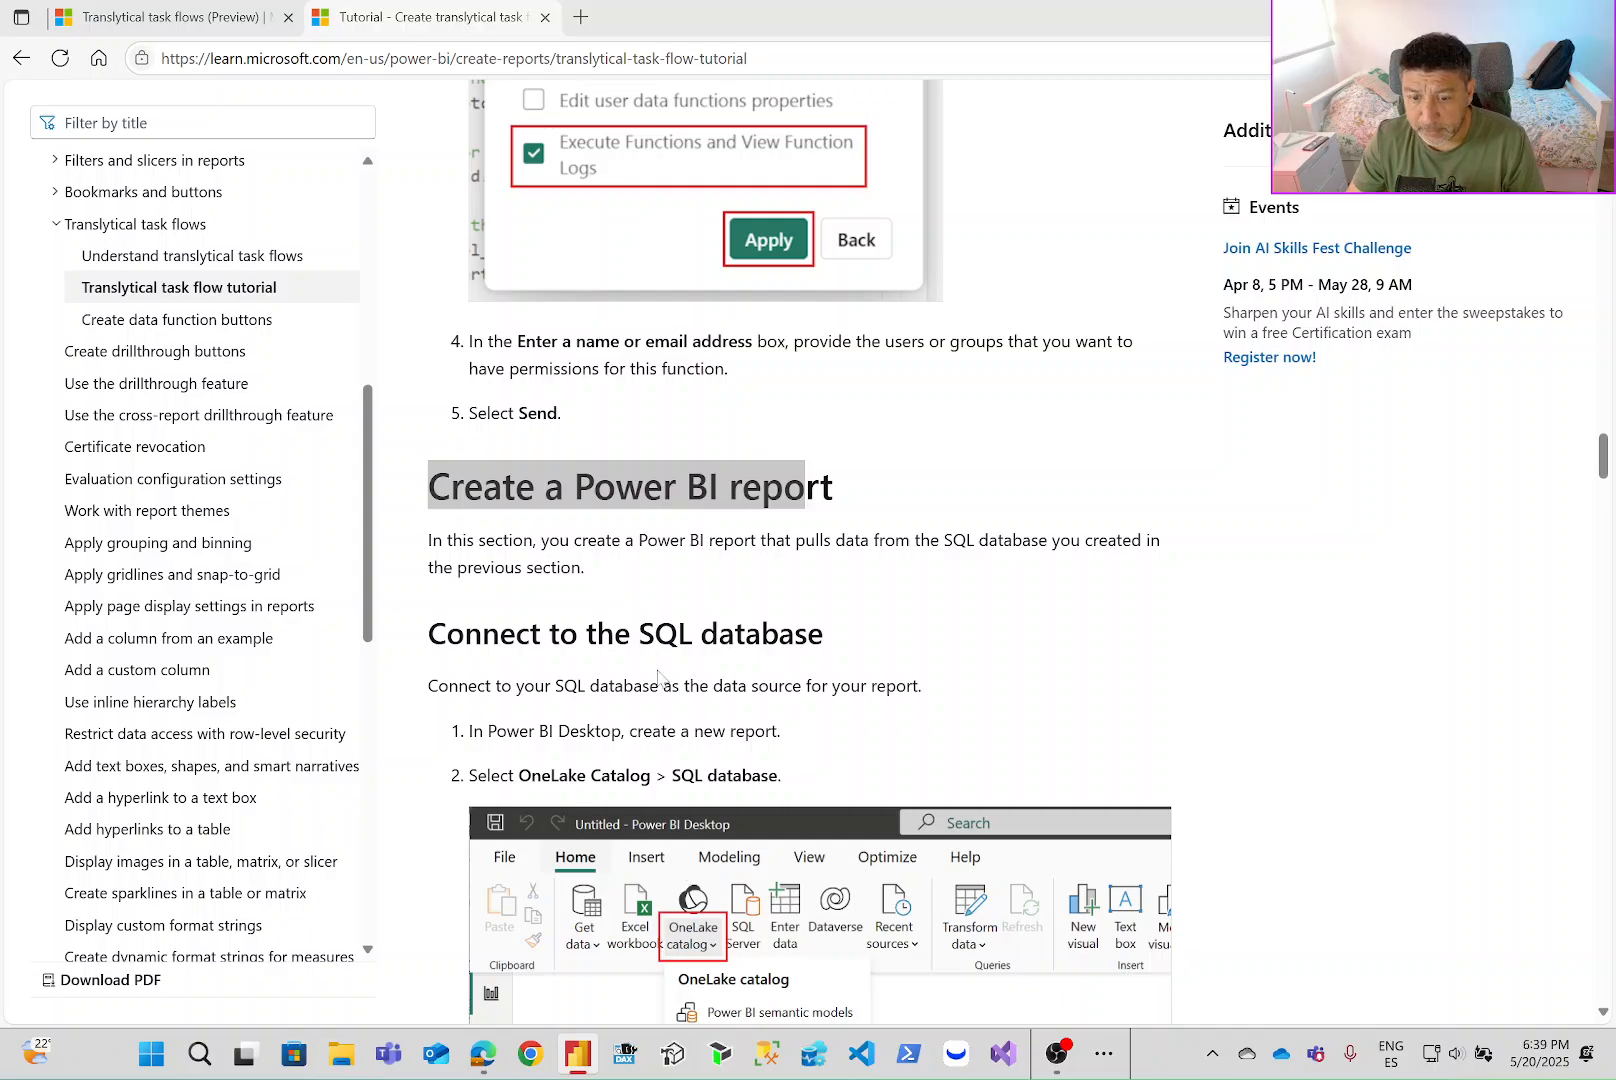
Read the tutorial's steps on creating a new report and connecting to AdventureWorksLT through the OneLake catalog's SQL database option.
scroll(658, 677, down, 1)
drag(496, 578, 866, 580)
click(866, 580)
scroll(684, 613, down, 1)
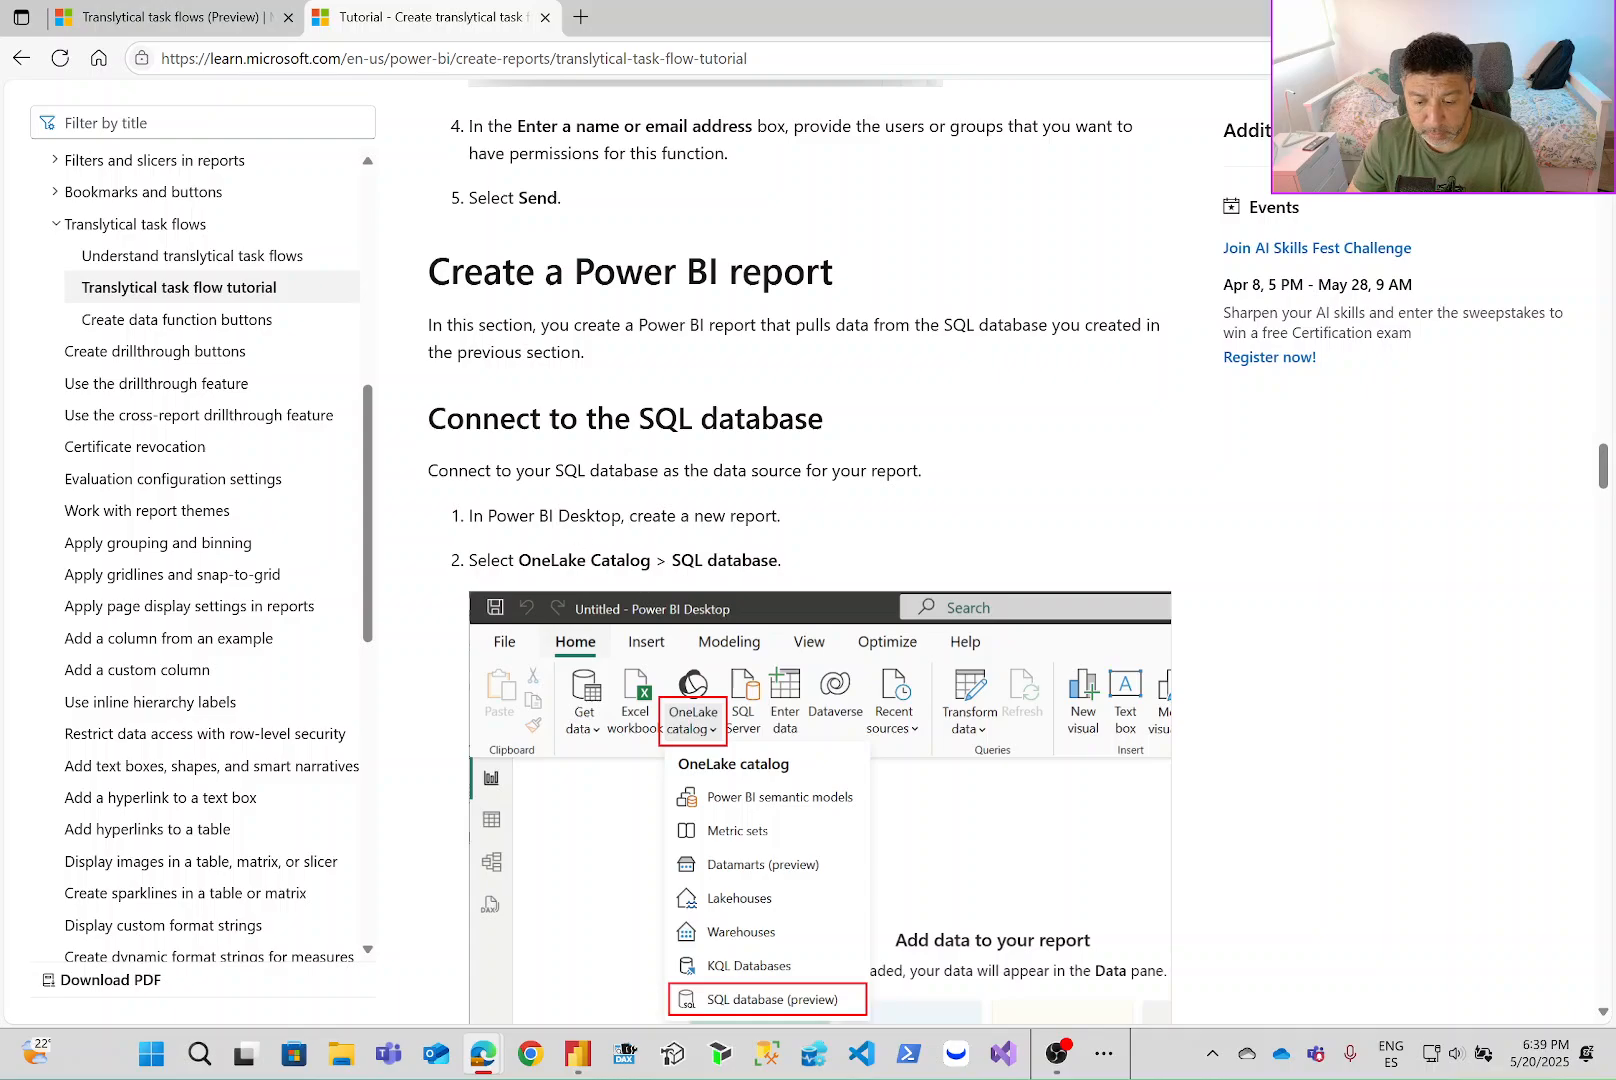
drag(514, 560, 815, 563)
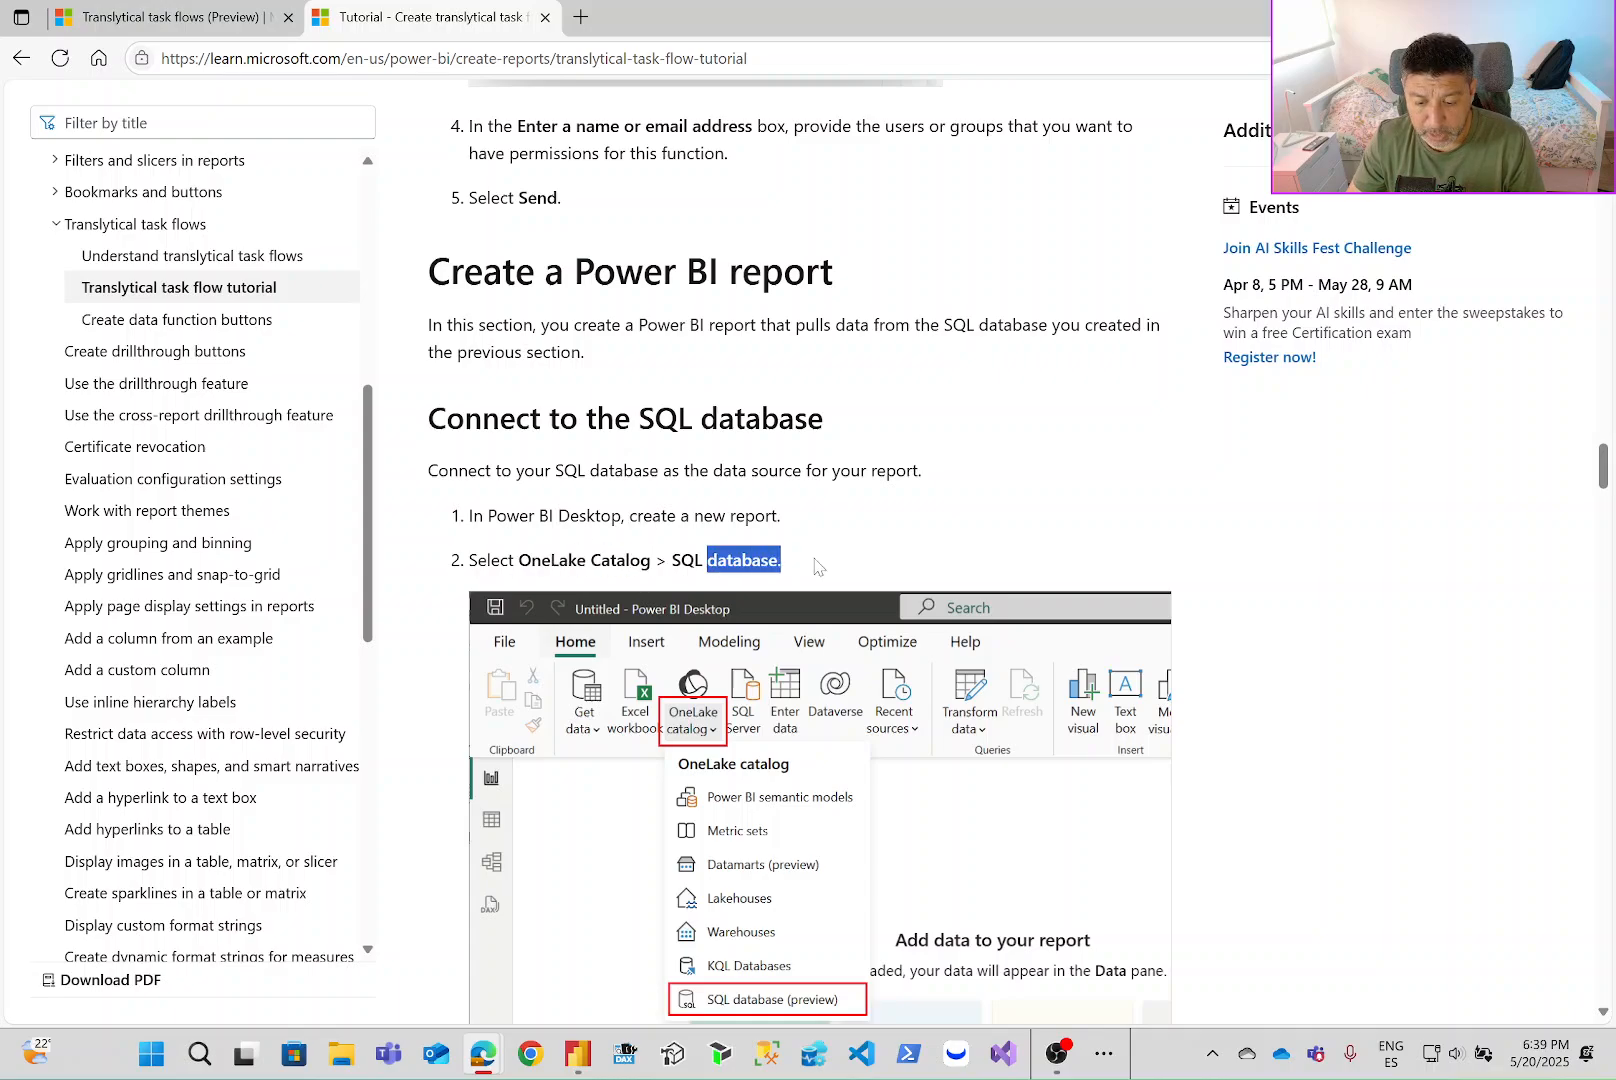
scroll(795, 570, down, 3)
scroll(795, 570, down, 2)
drag(586, 641, 757, 642)
click(757, 662)
drag(644, 641, 757, 641)
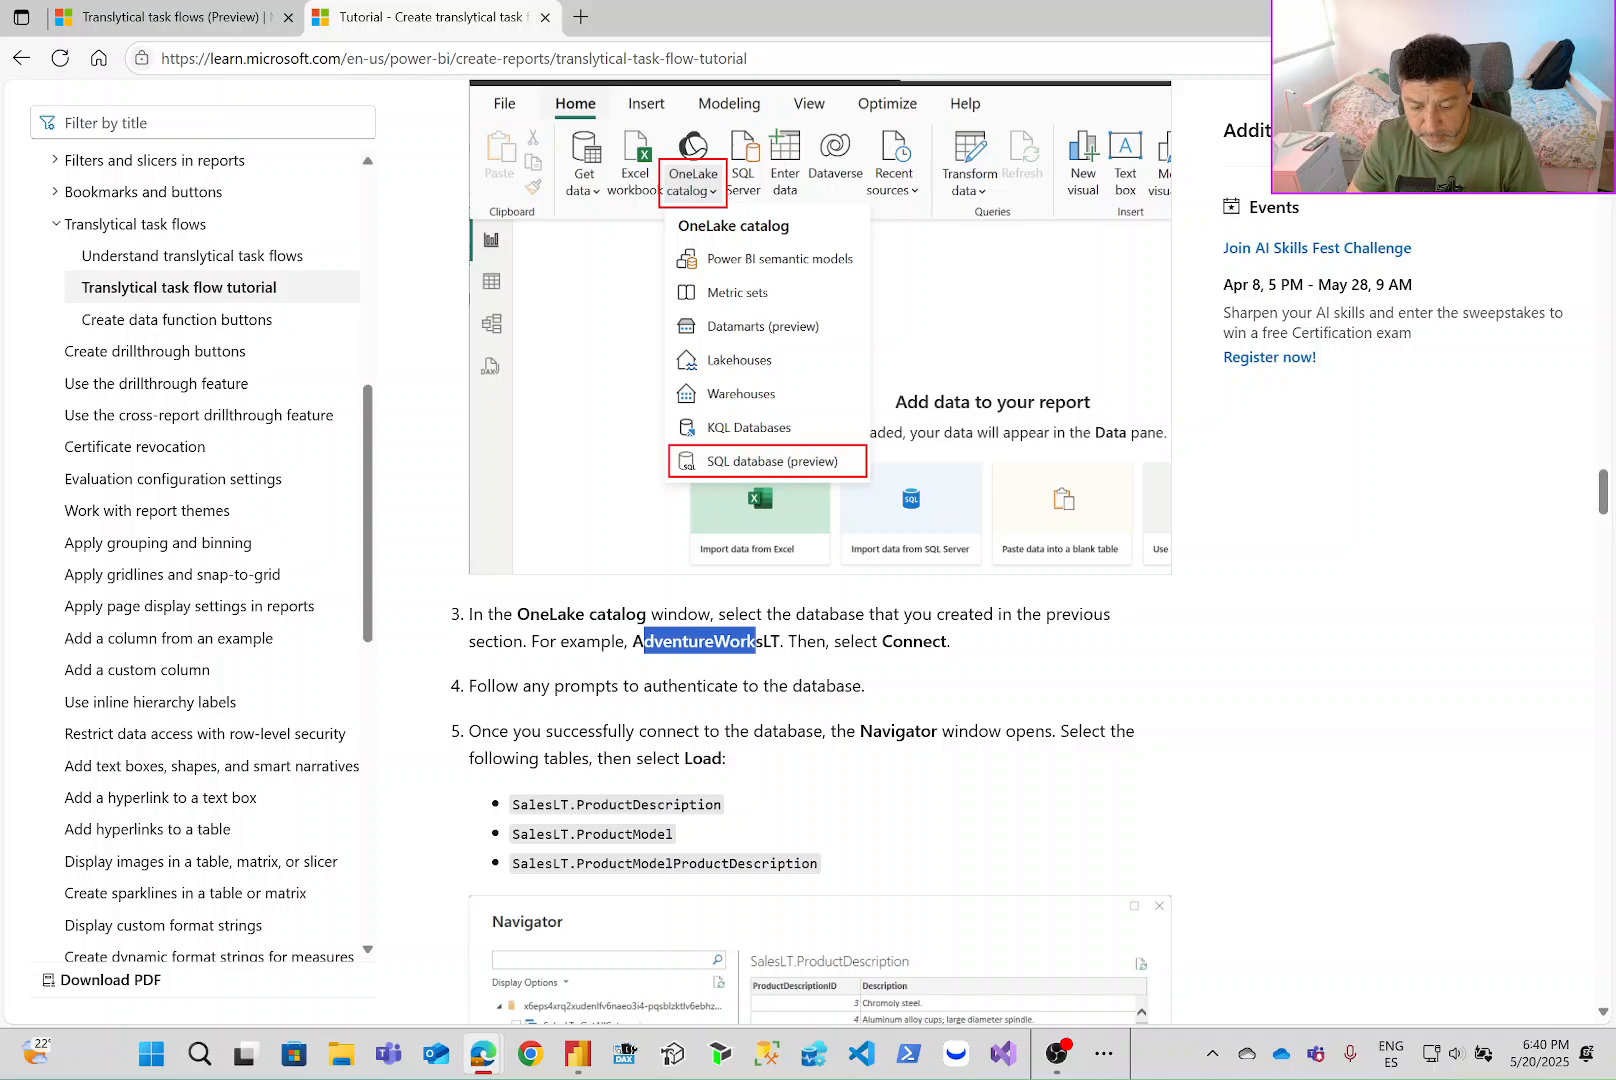
Read the tutorial's steps on loading the three SalesLT tables and choosing DirectQuery, and review the SQL database connection section again.
scroll(810, 551, down, 2)
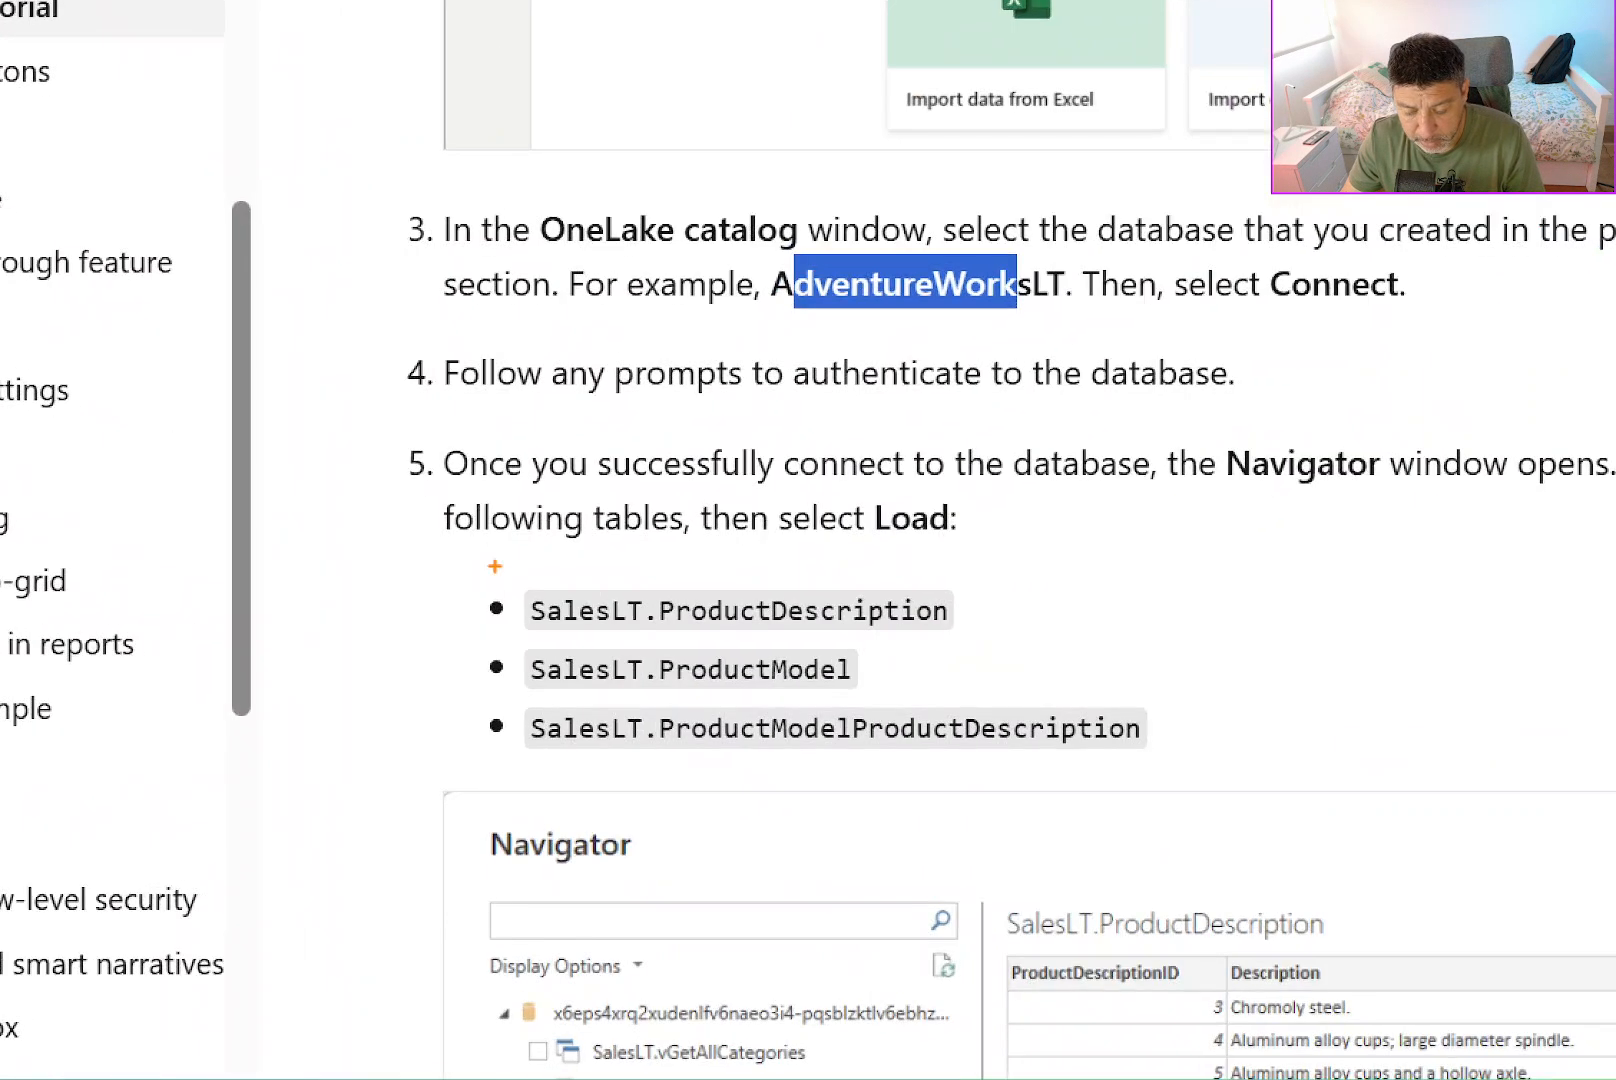
drag(468, 565, 885, 673)
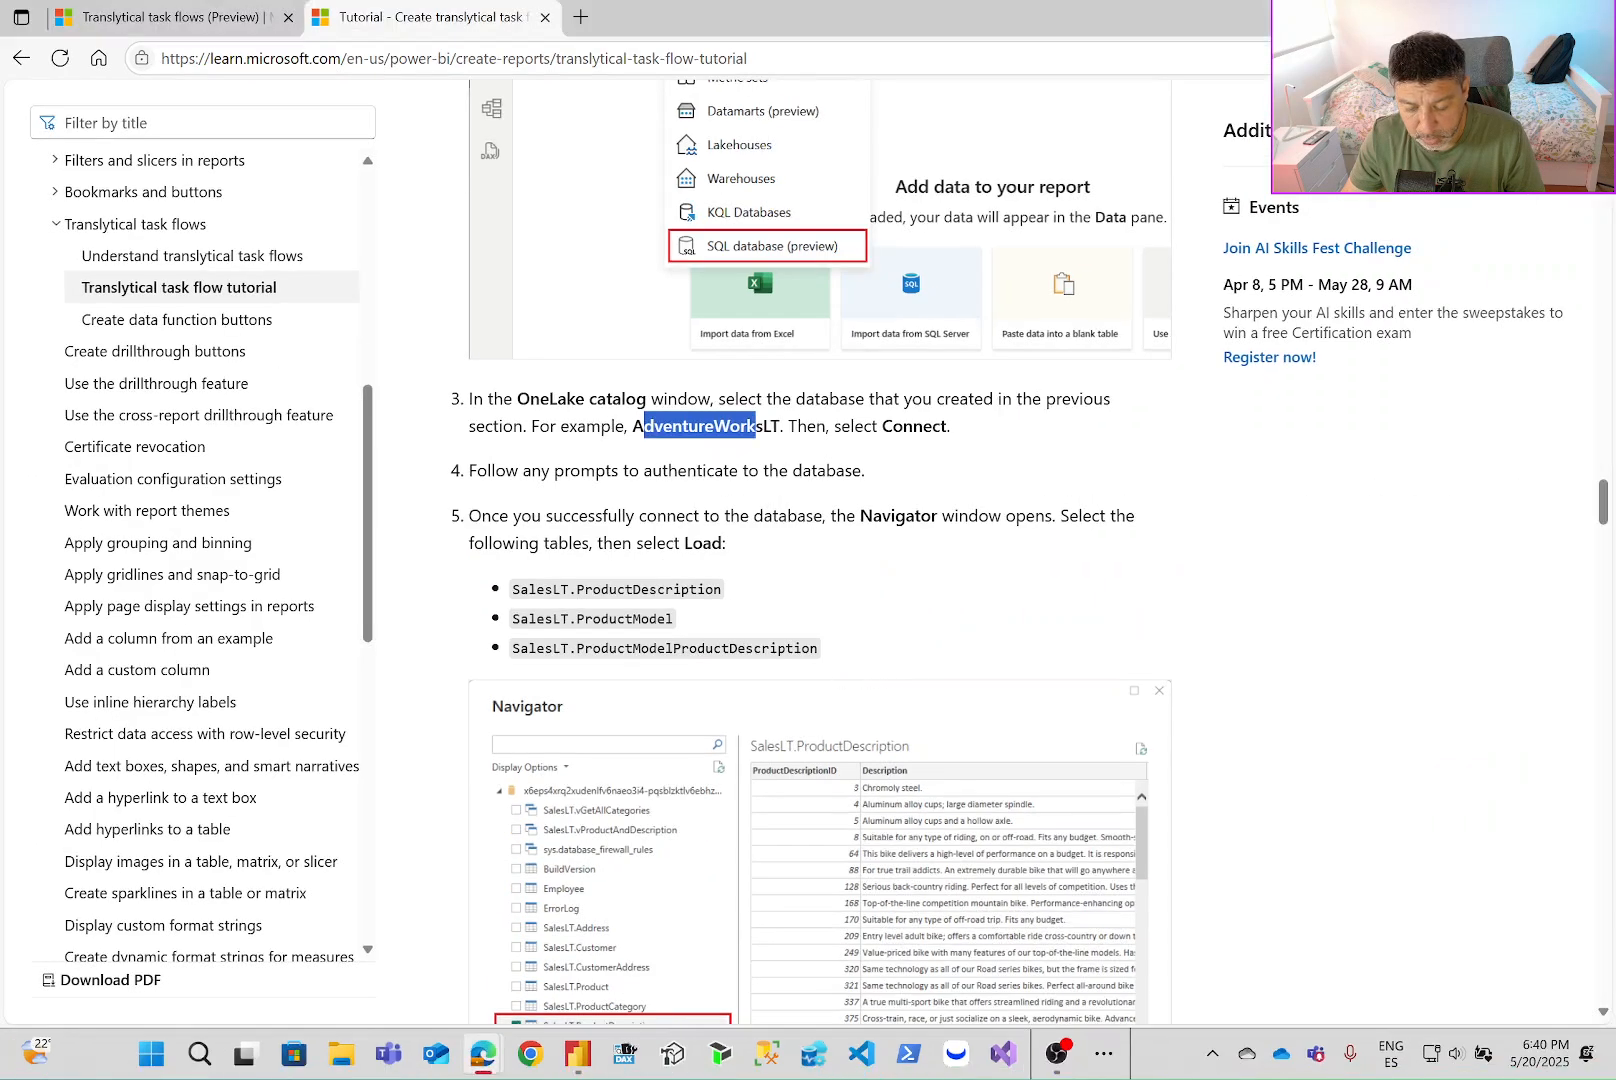
scroll(979, 550, down, 2)
scroll(737, 655, down, 4)
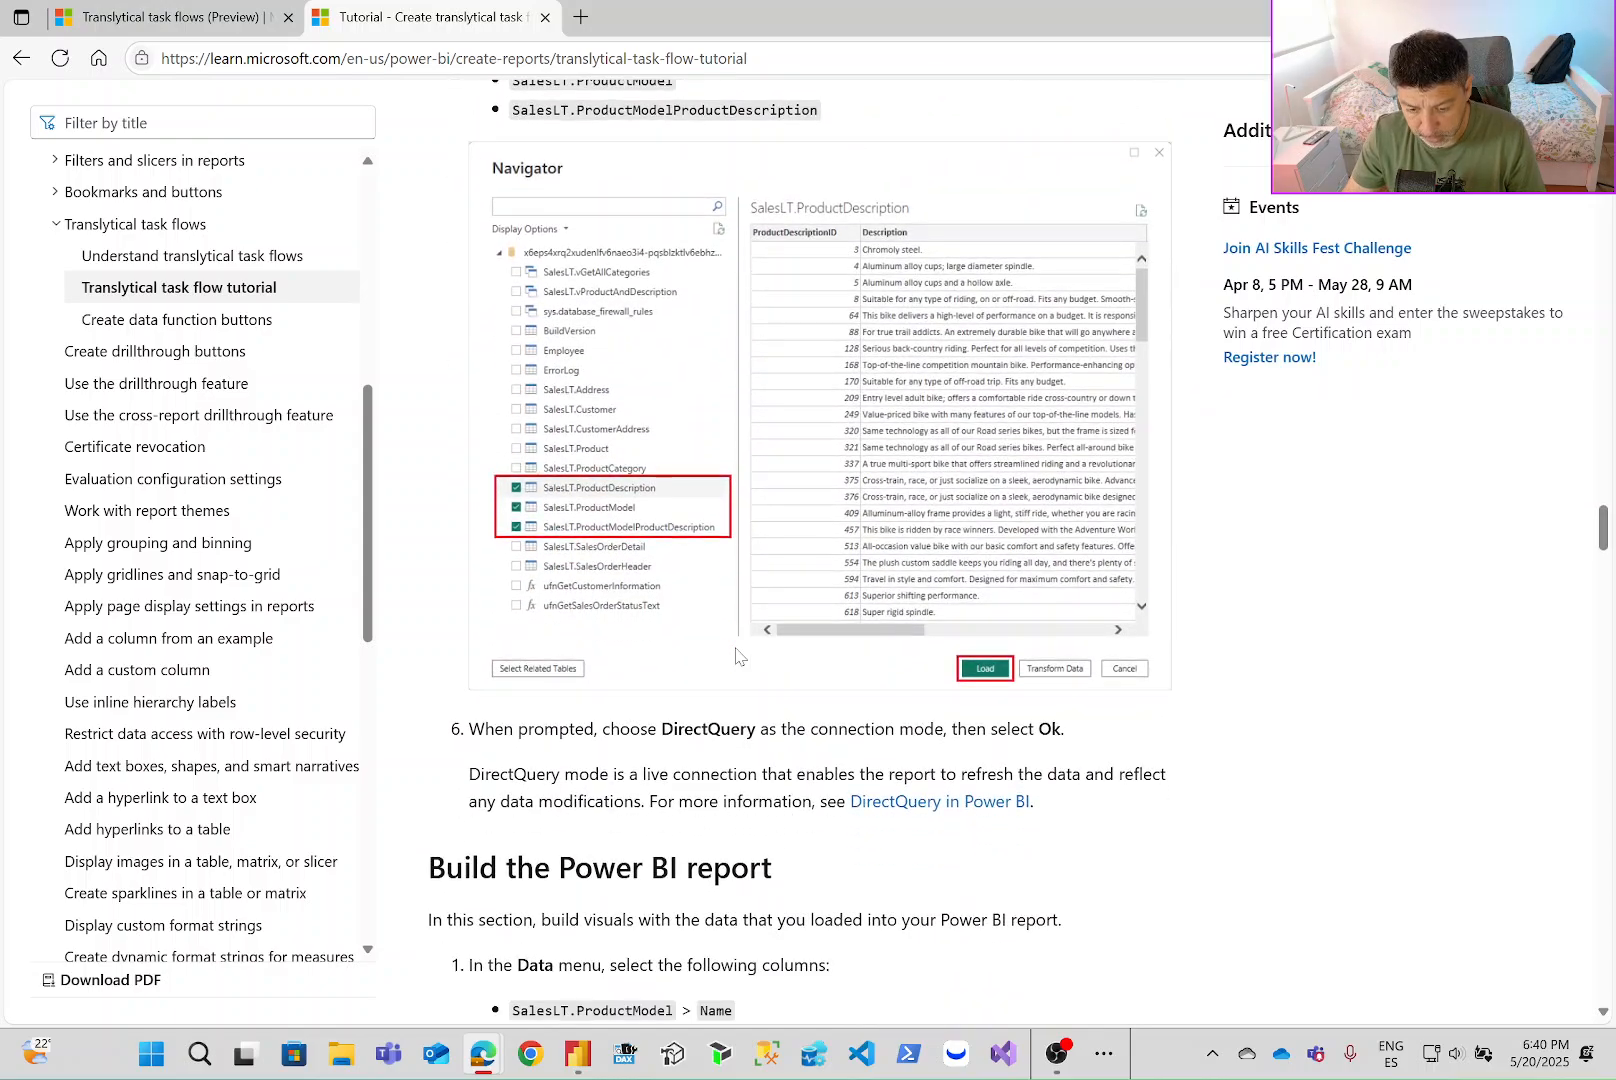
drag(590, 714, 797, 729)
click(648, 728)
click(797, 729)
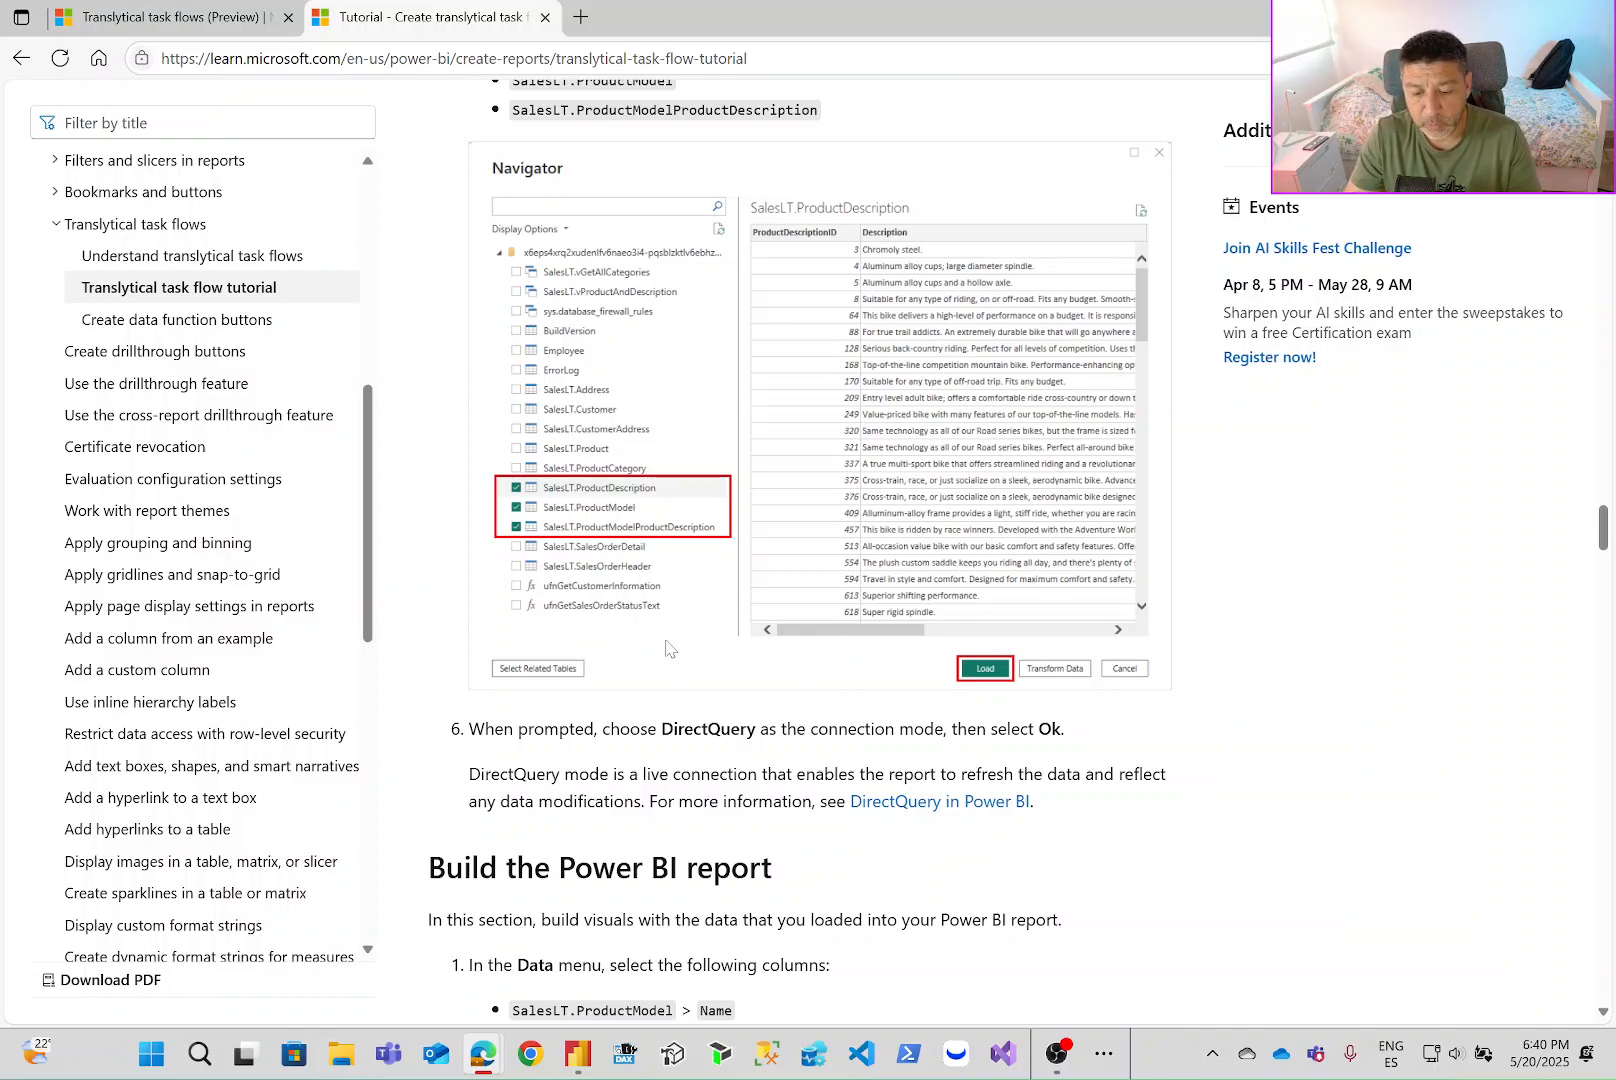
scroll(669, 636, up, 2)
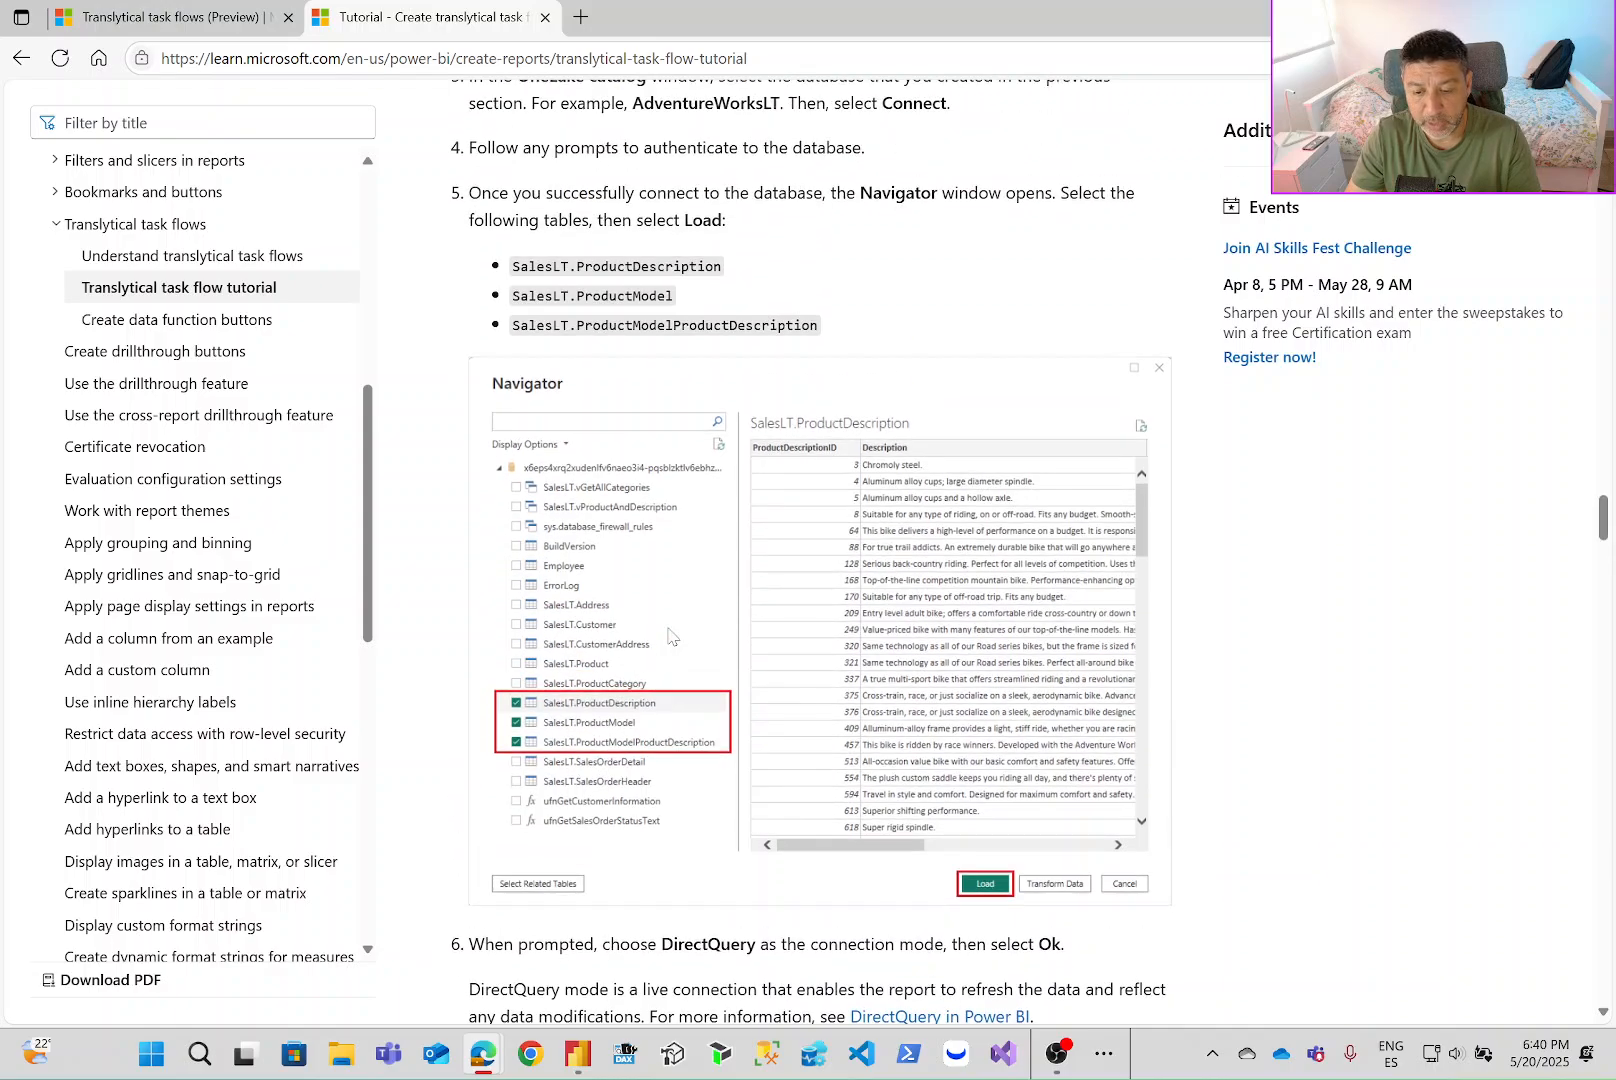
scroll(669, 636, up, 7)
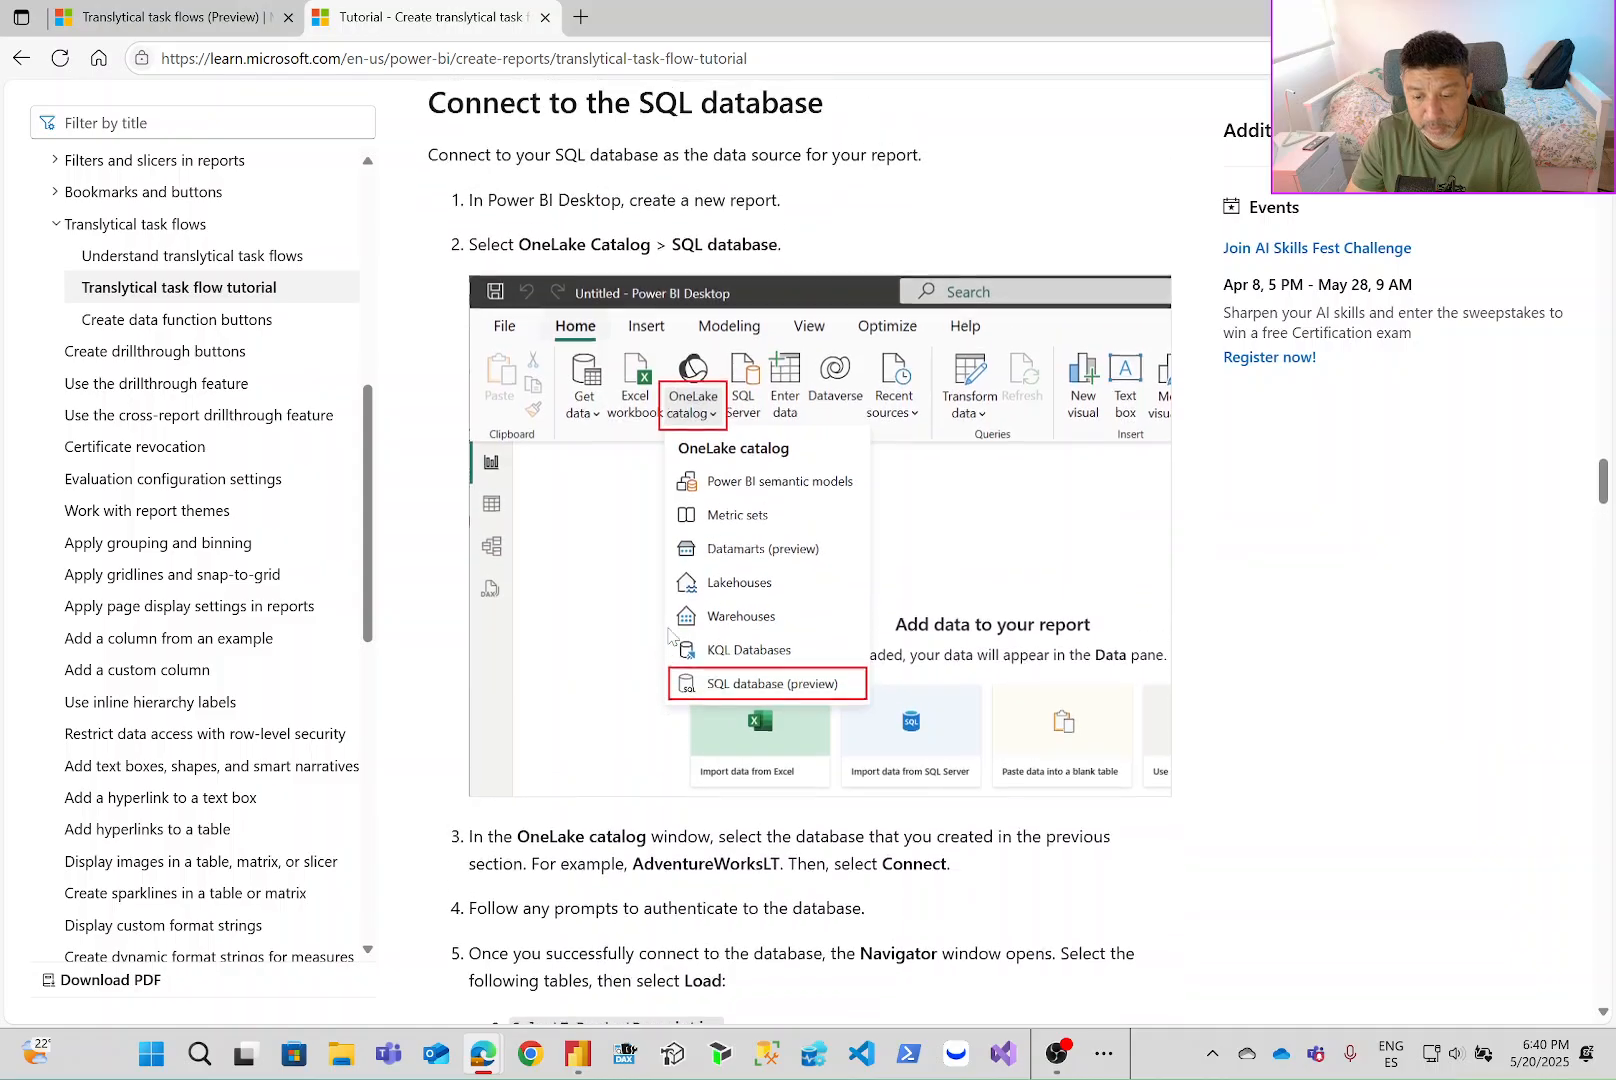
scroll(669, 636, down, 1)
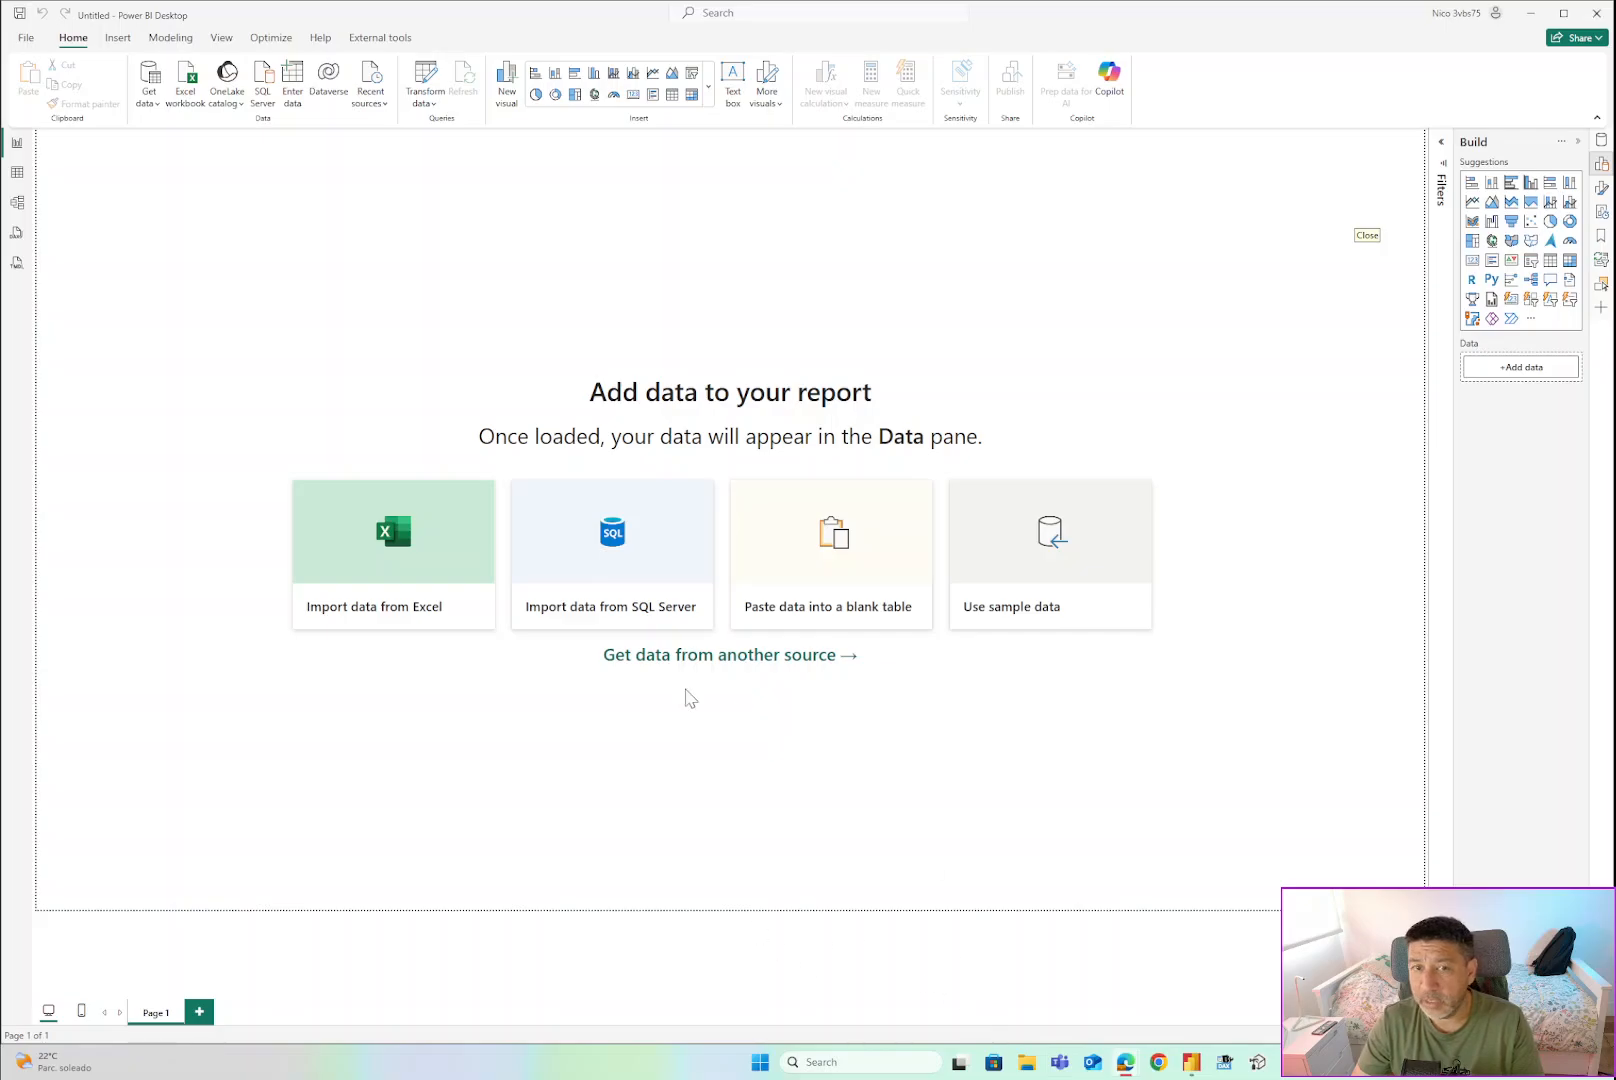
In Power BI Desktop, connect to the AdventureWorksLT SQL database from the OneLake catalog and sign in with the tenant admin account.
click(229, 110)
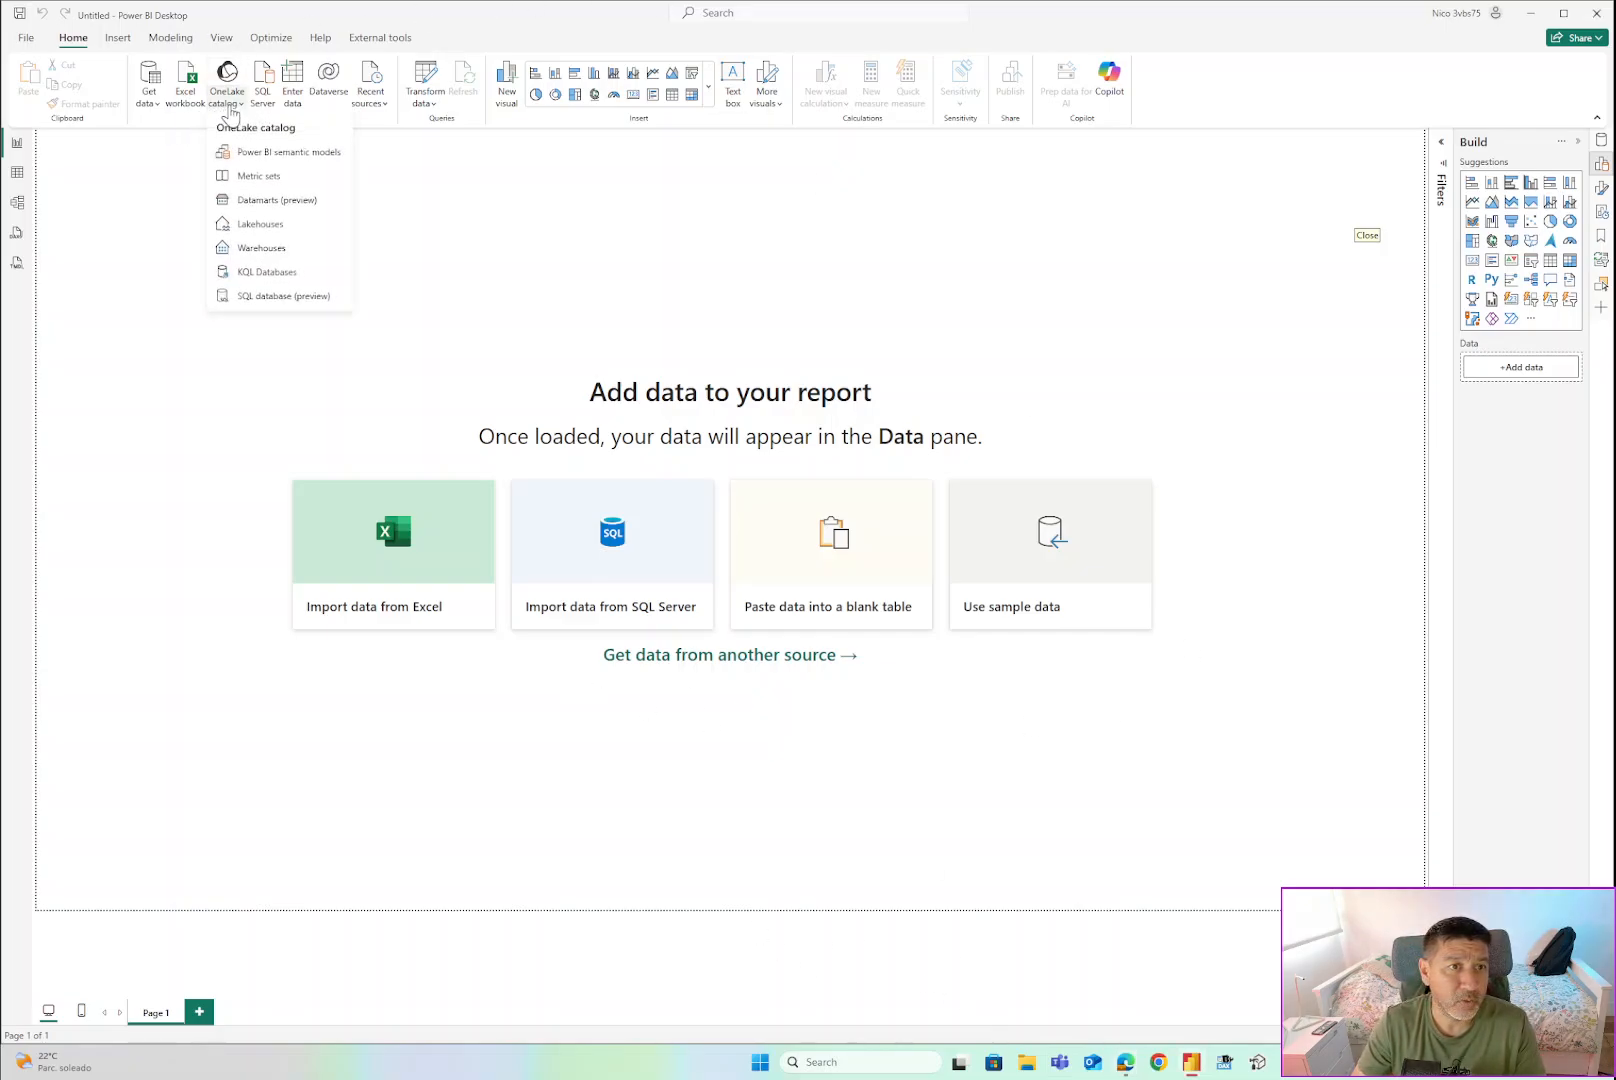
click(261, 299)
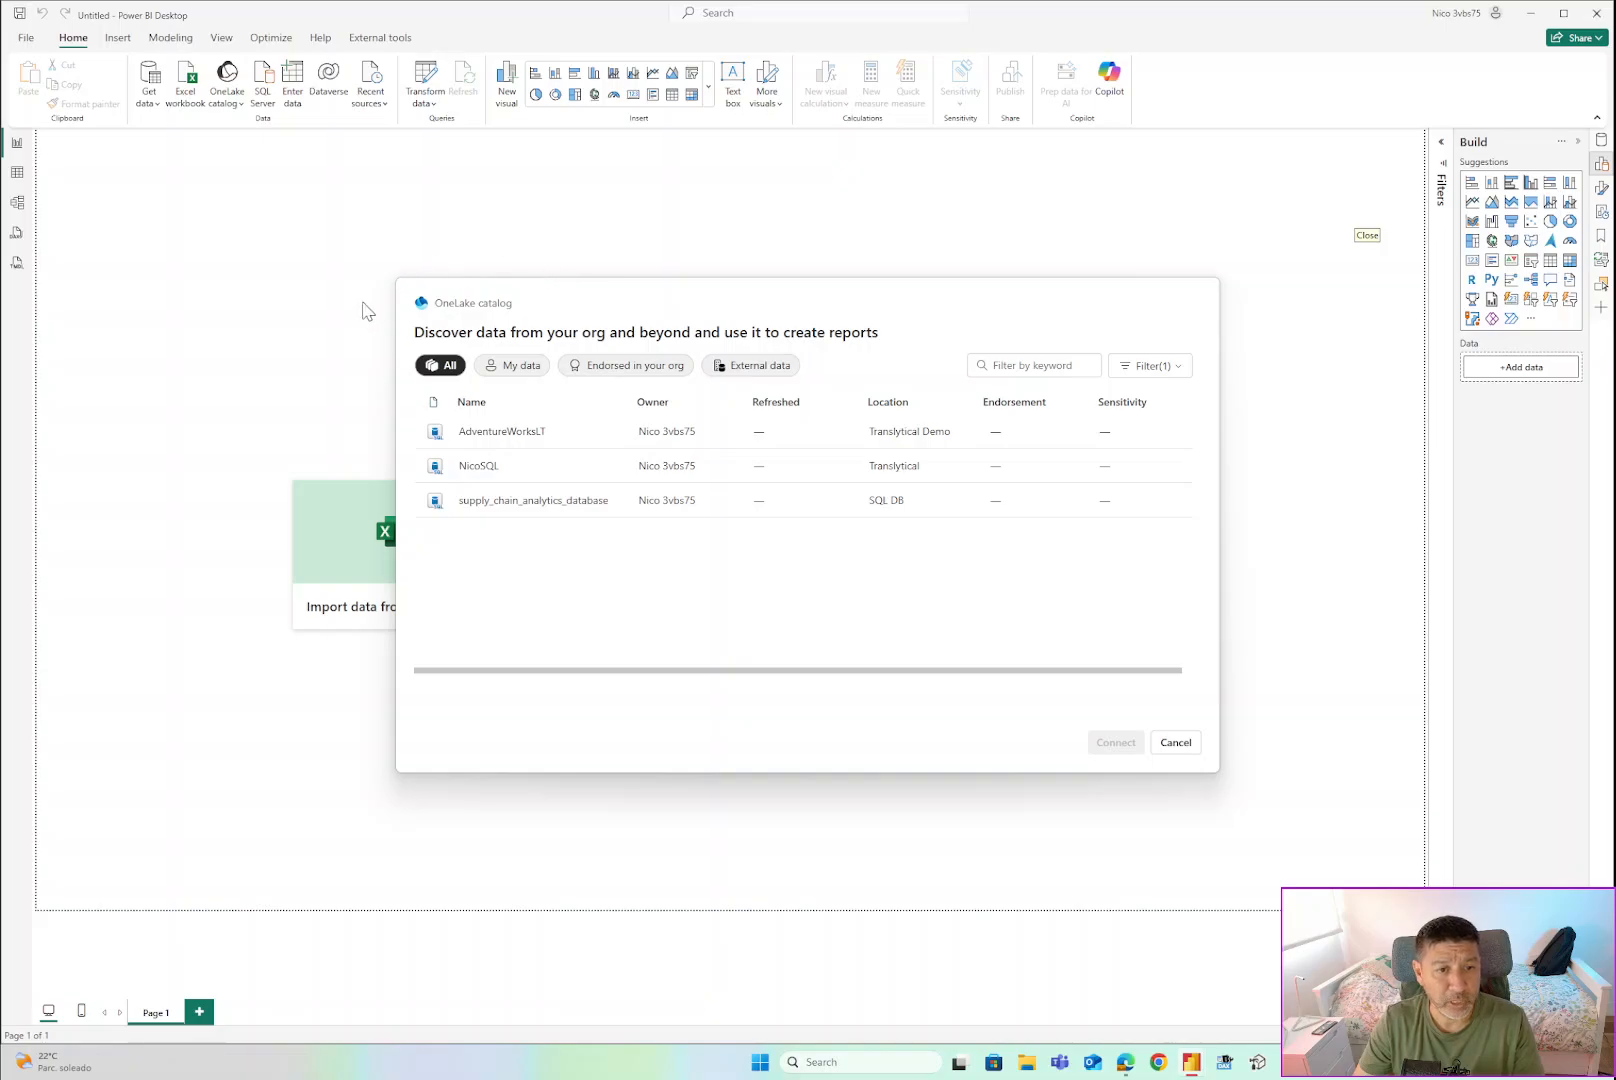
click(503, 433)
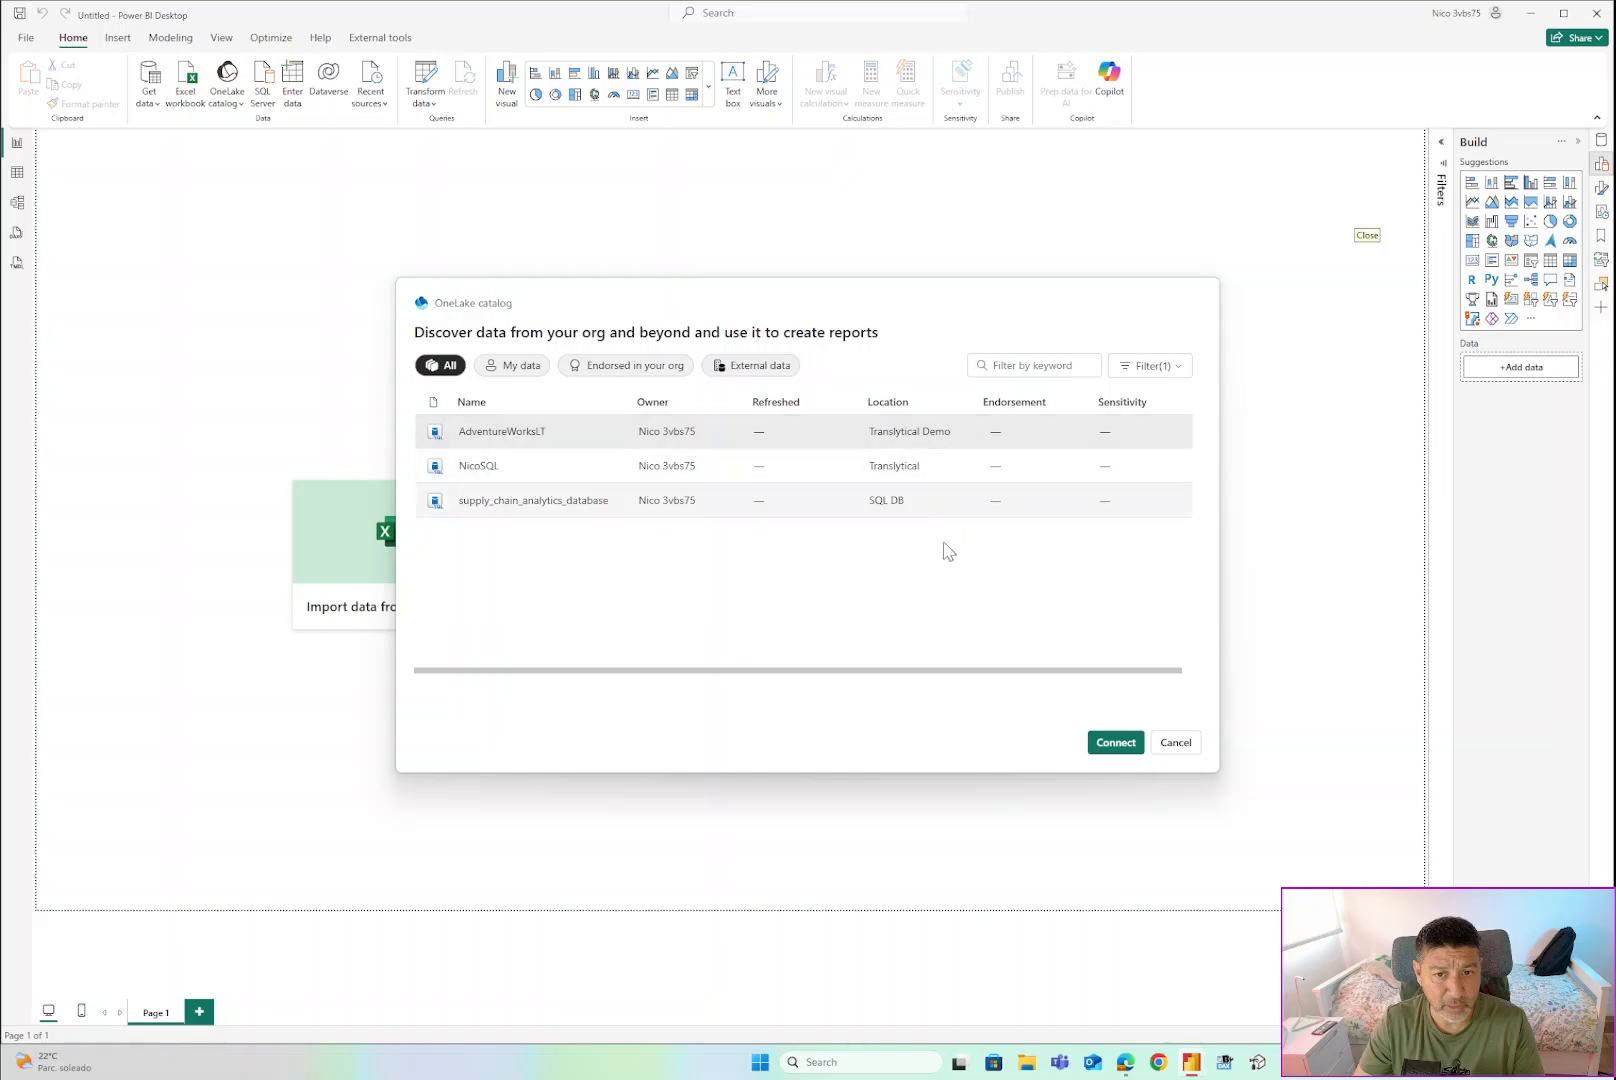
click(1118, 744)
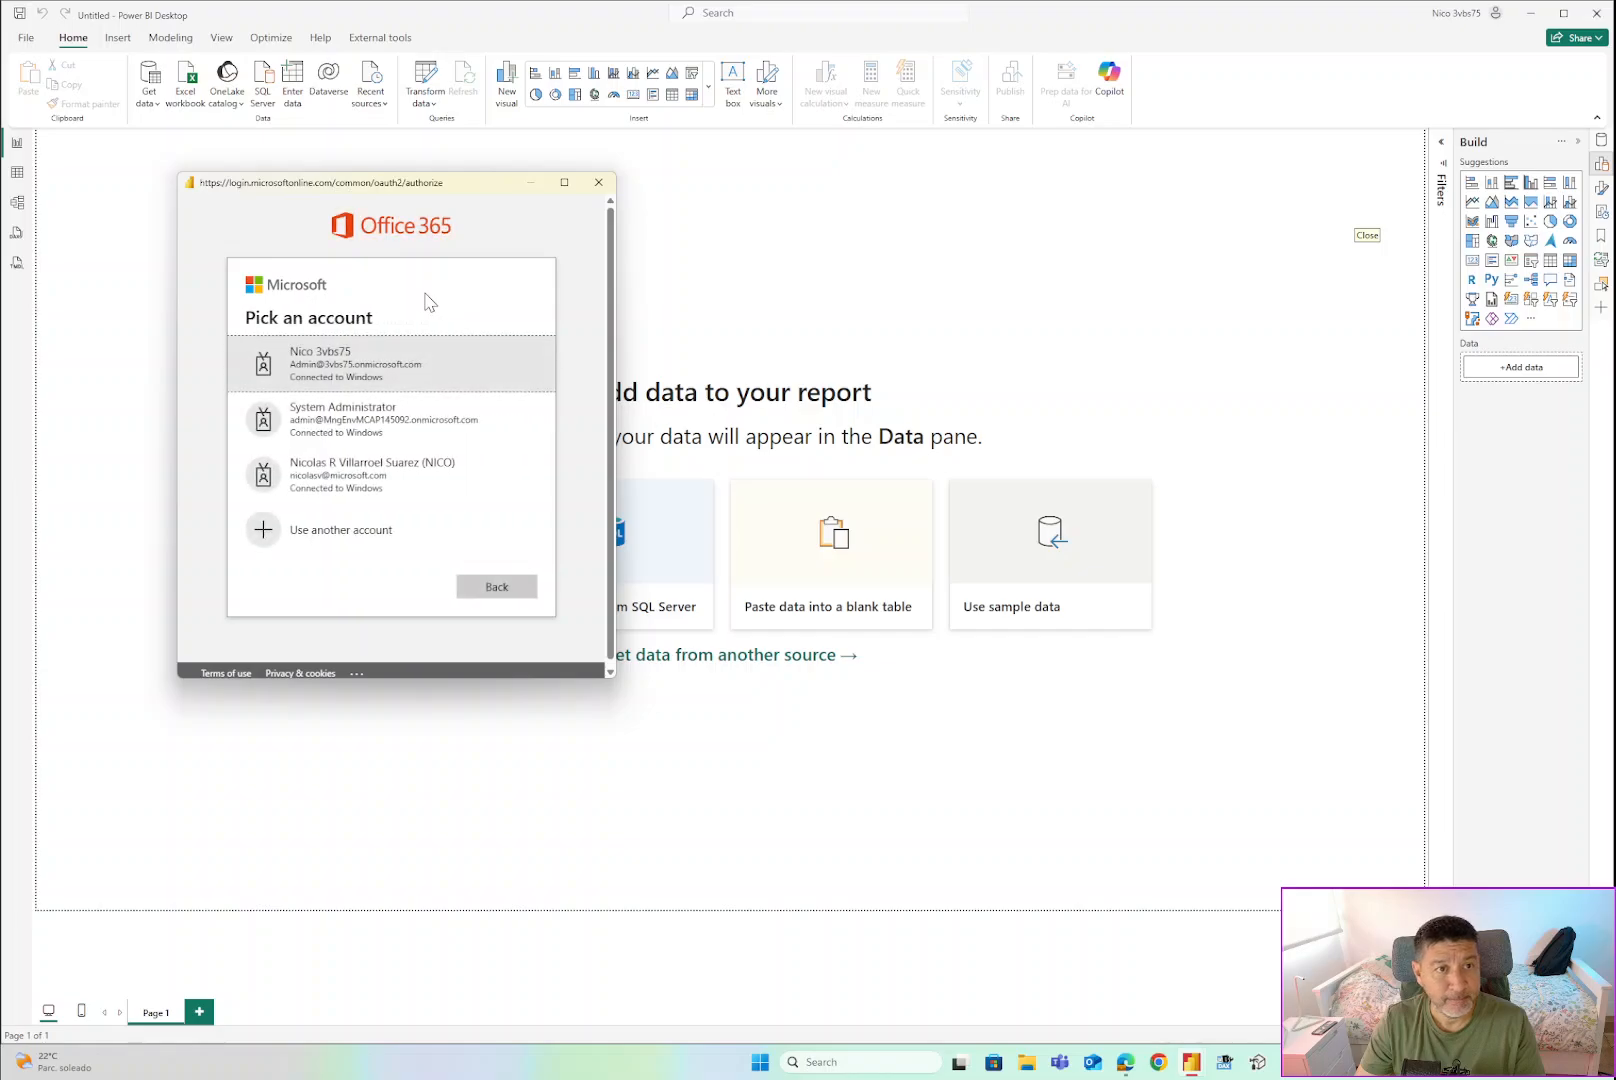
click(330, 363)
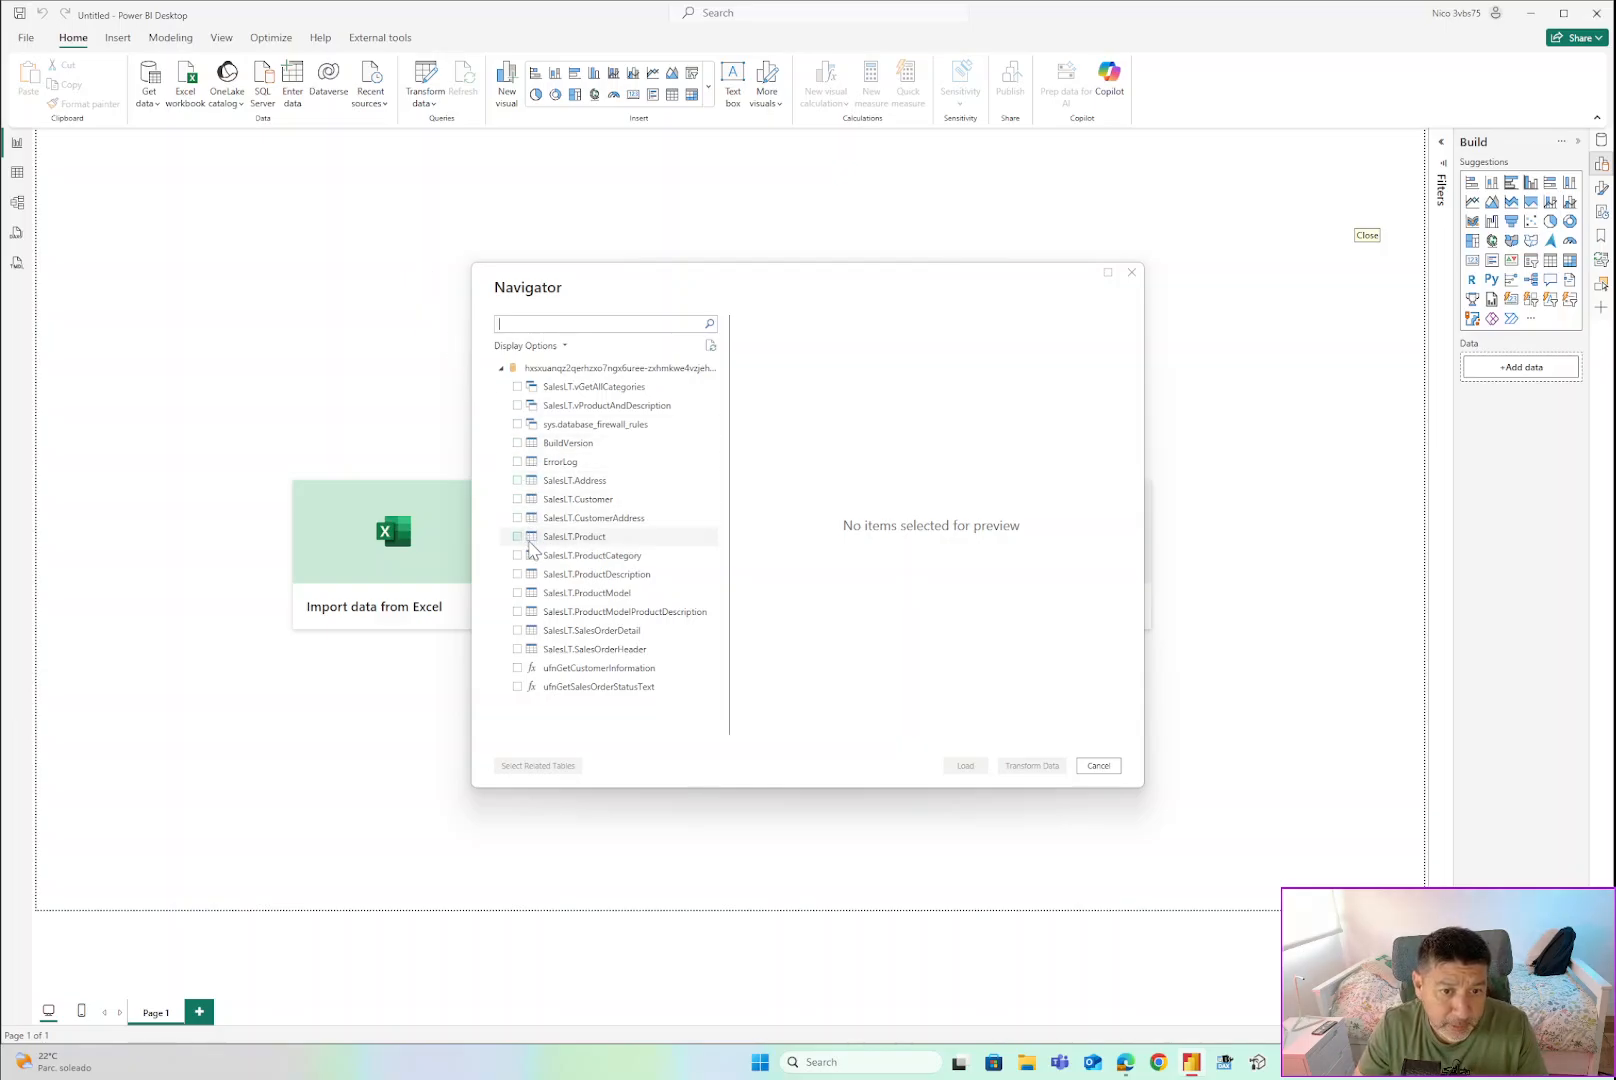
Select the SalesLT.ProductDescription, SalesLT.ProductModel and SalesLT.ProductModelProductDescription tables for loading.
click(518, 575)
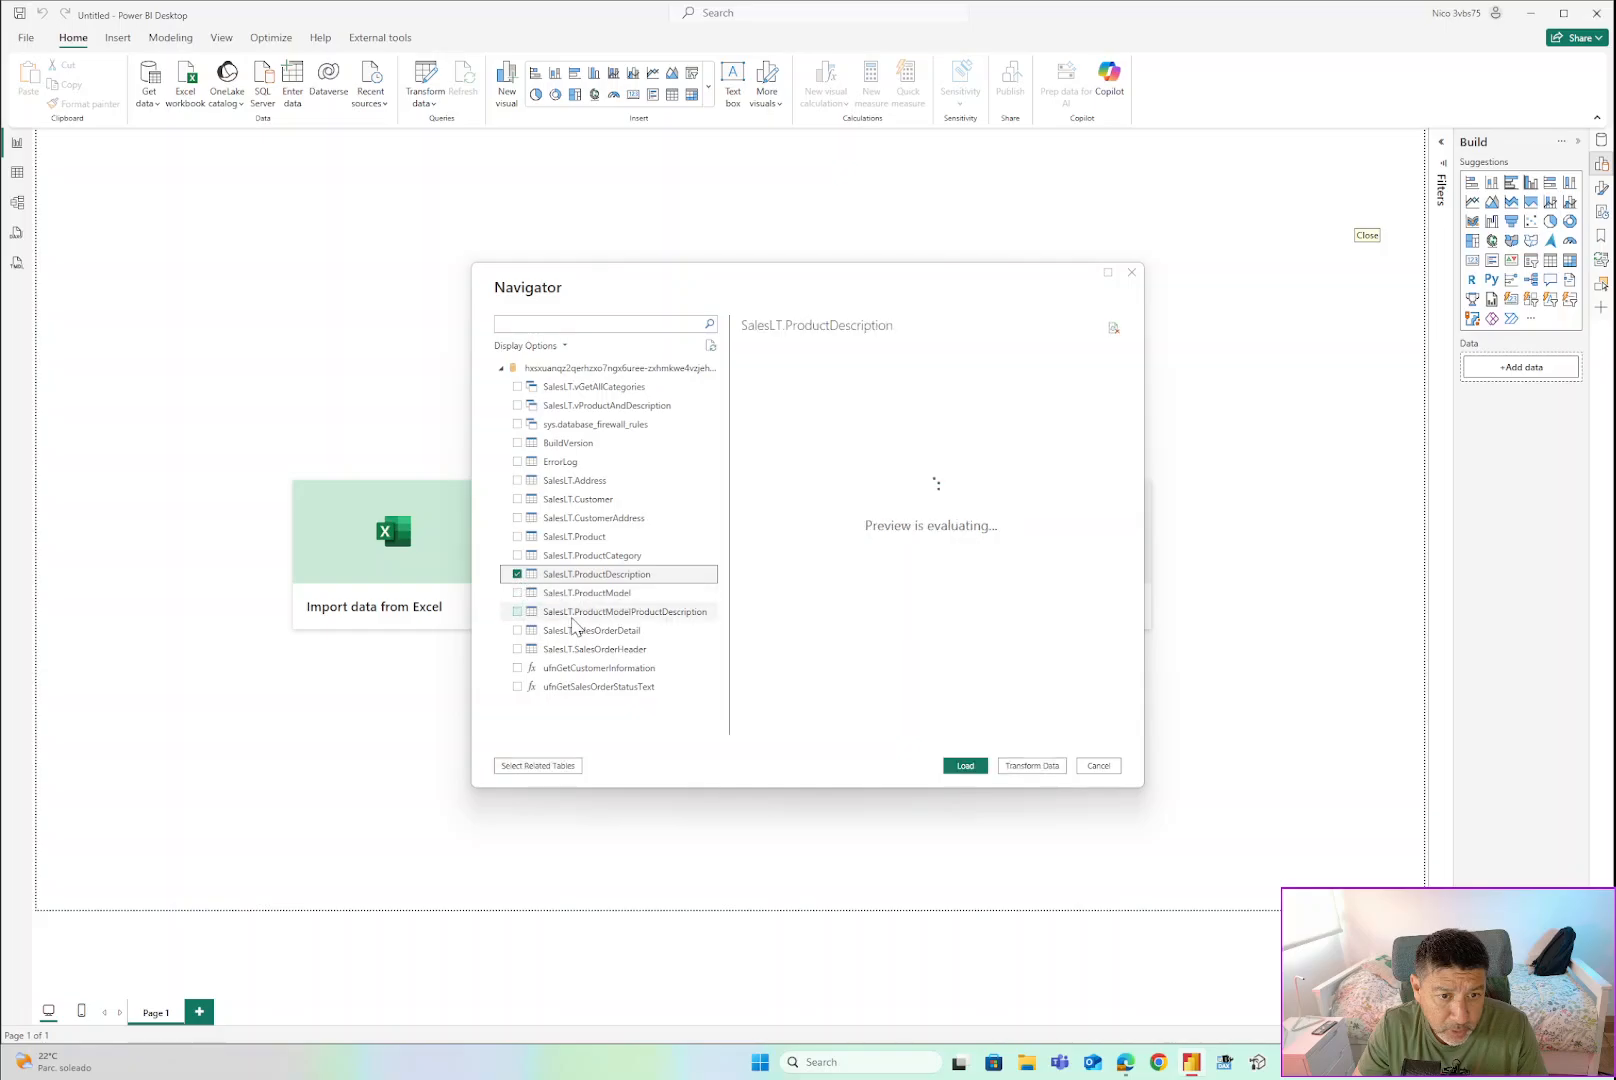
click(517, 593)
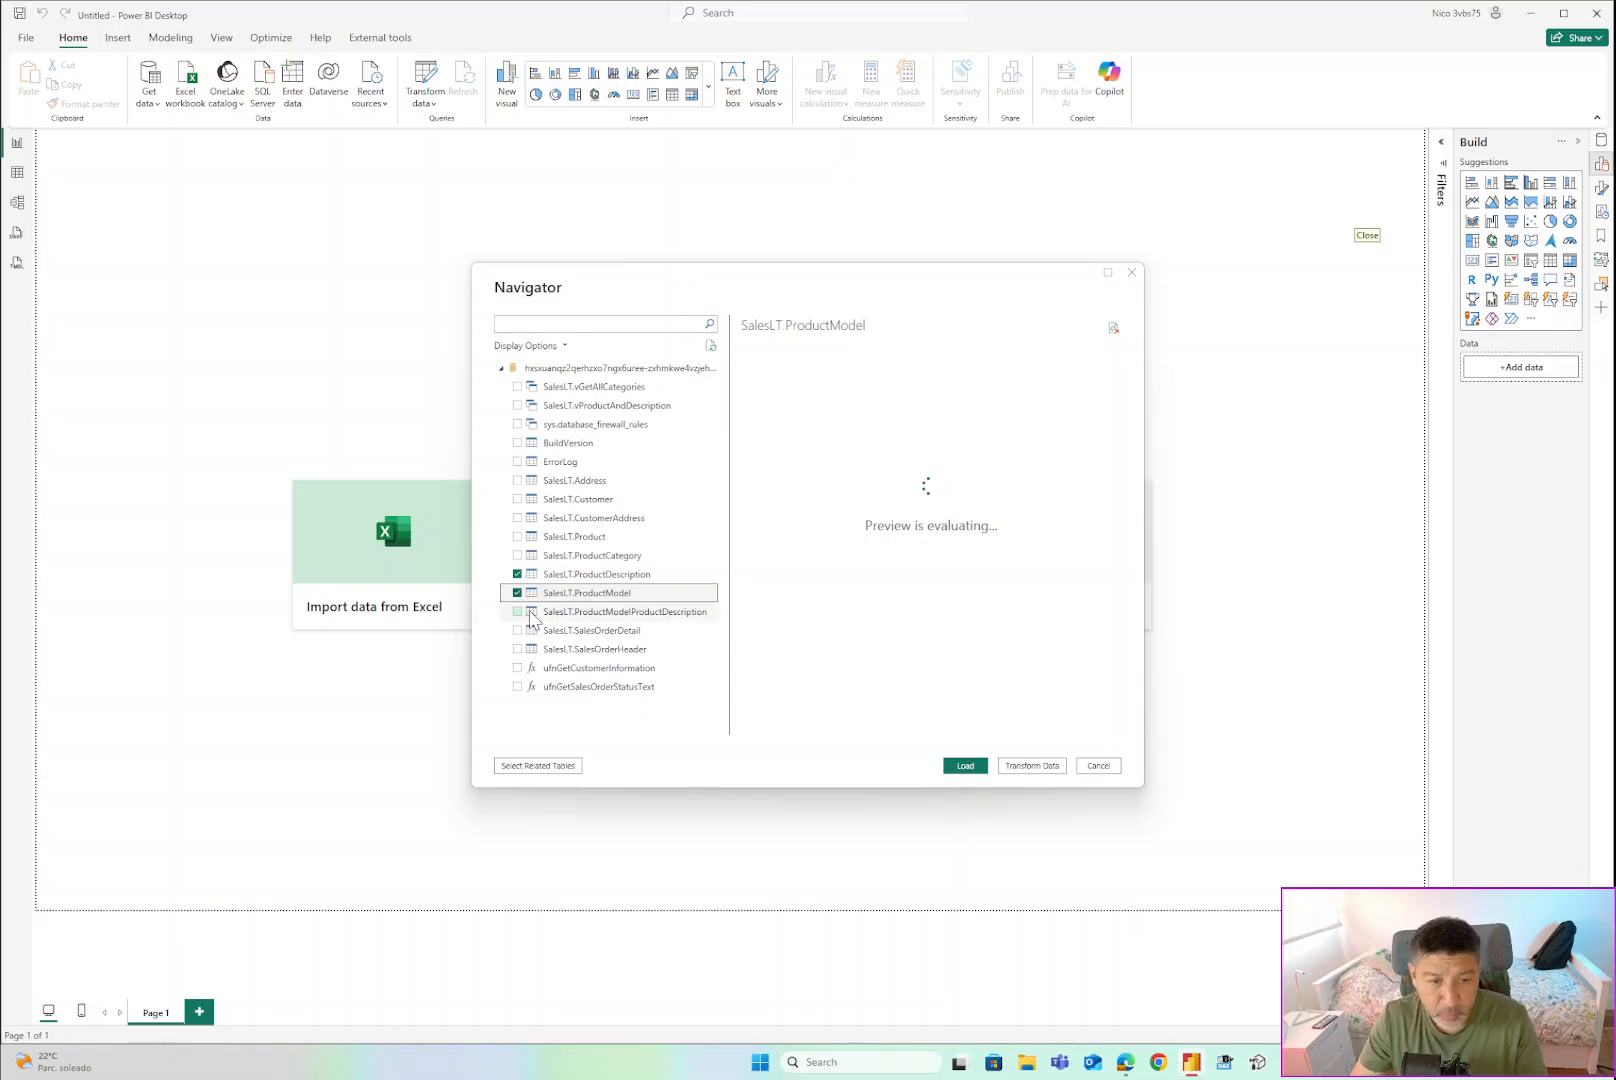
click(518, 612)
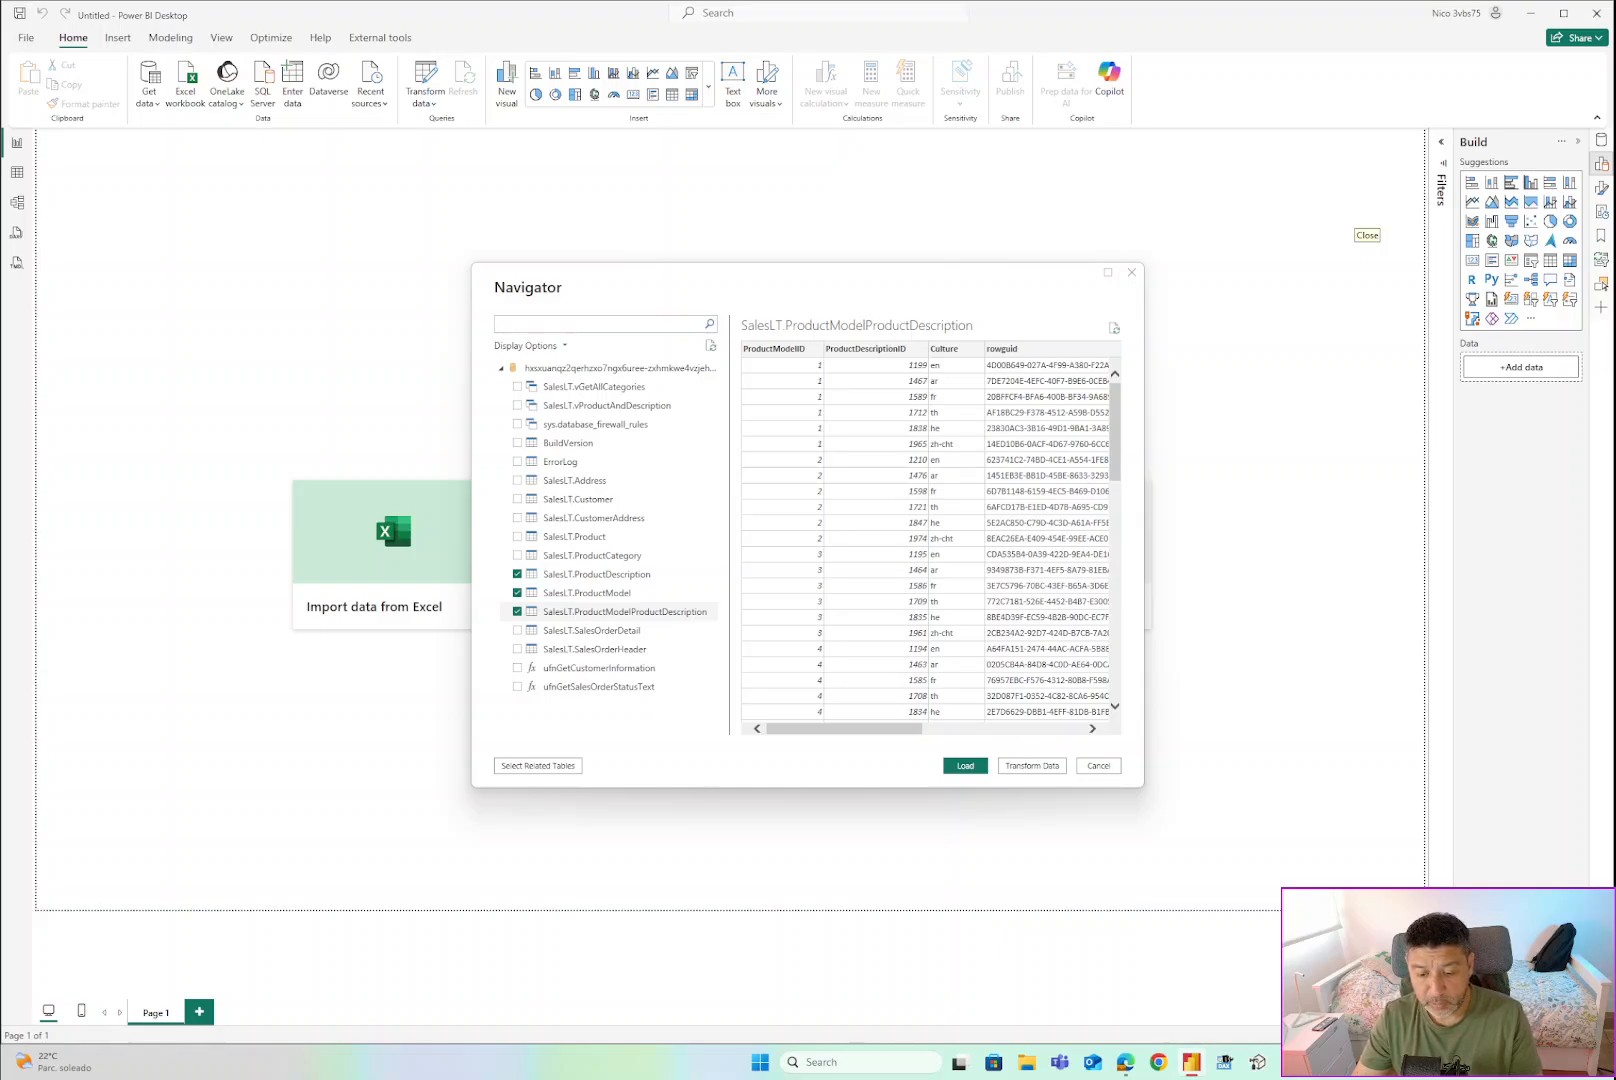
Load the three selected SalesLT tables using the DirectQuery connection mode.
click(965, 766)
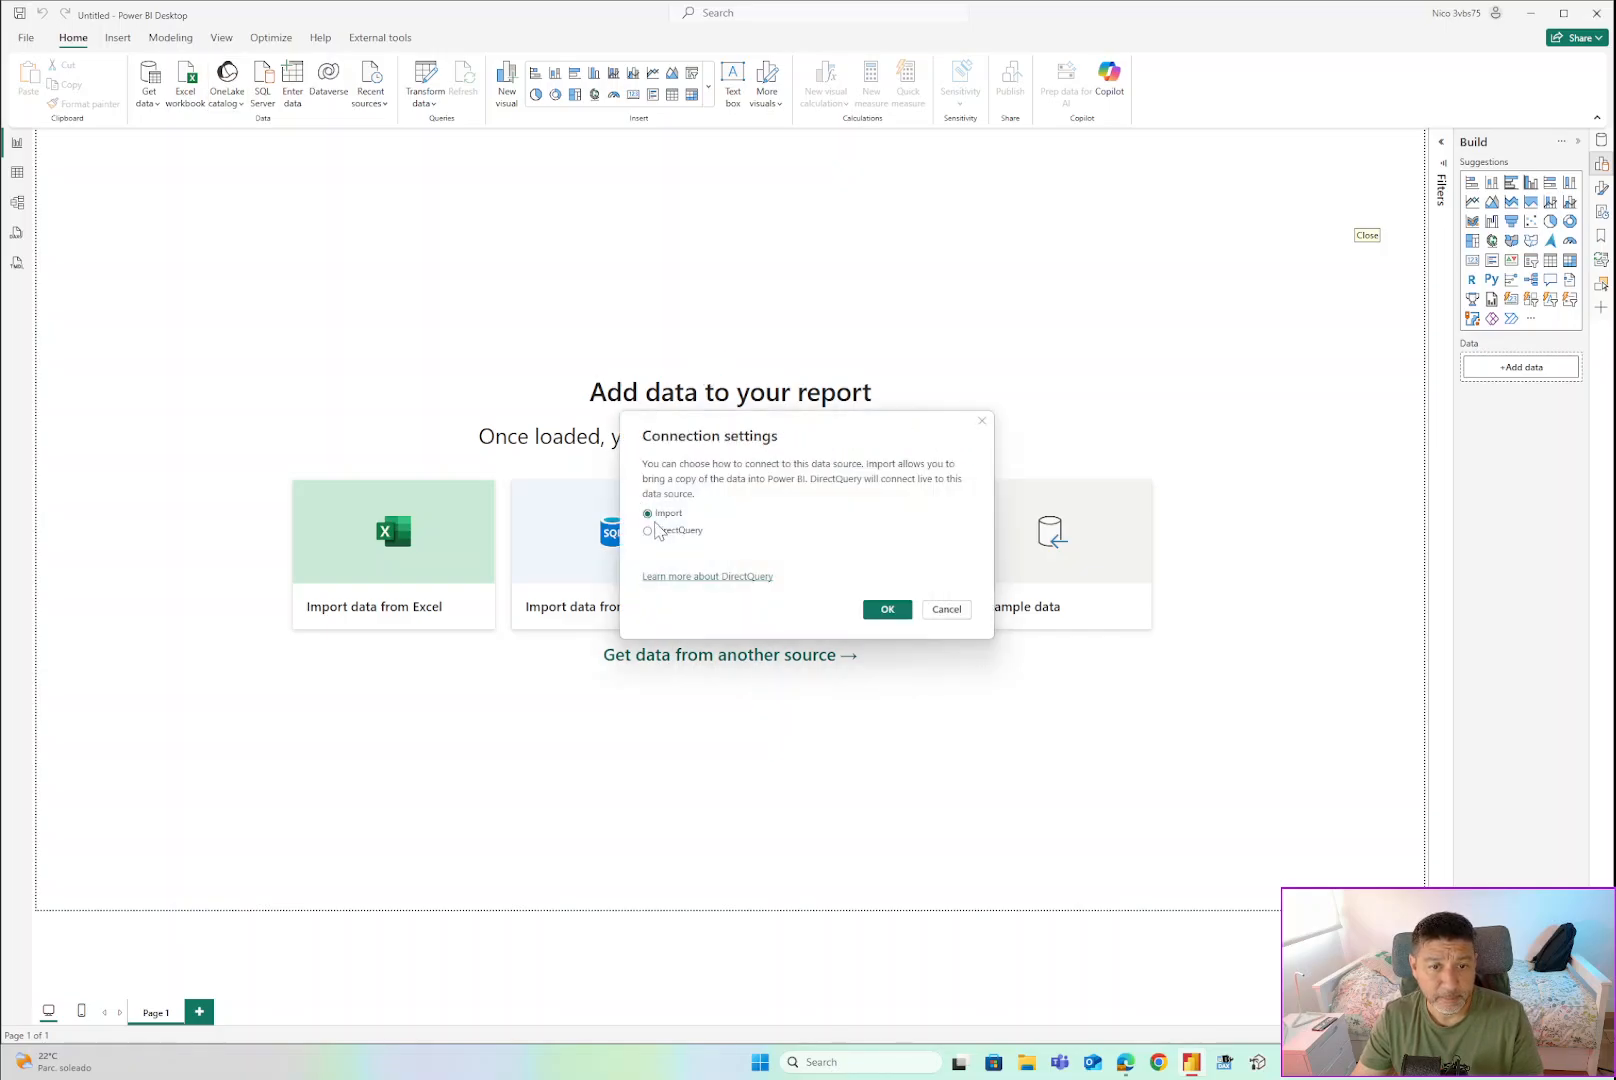
click(670, 533)
click(872, 612)
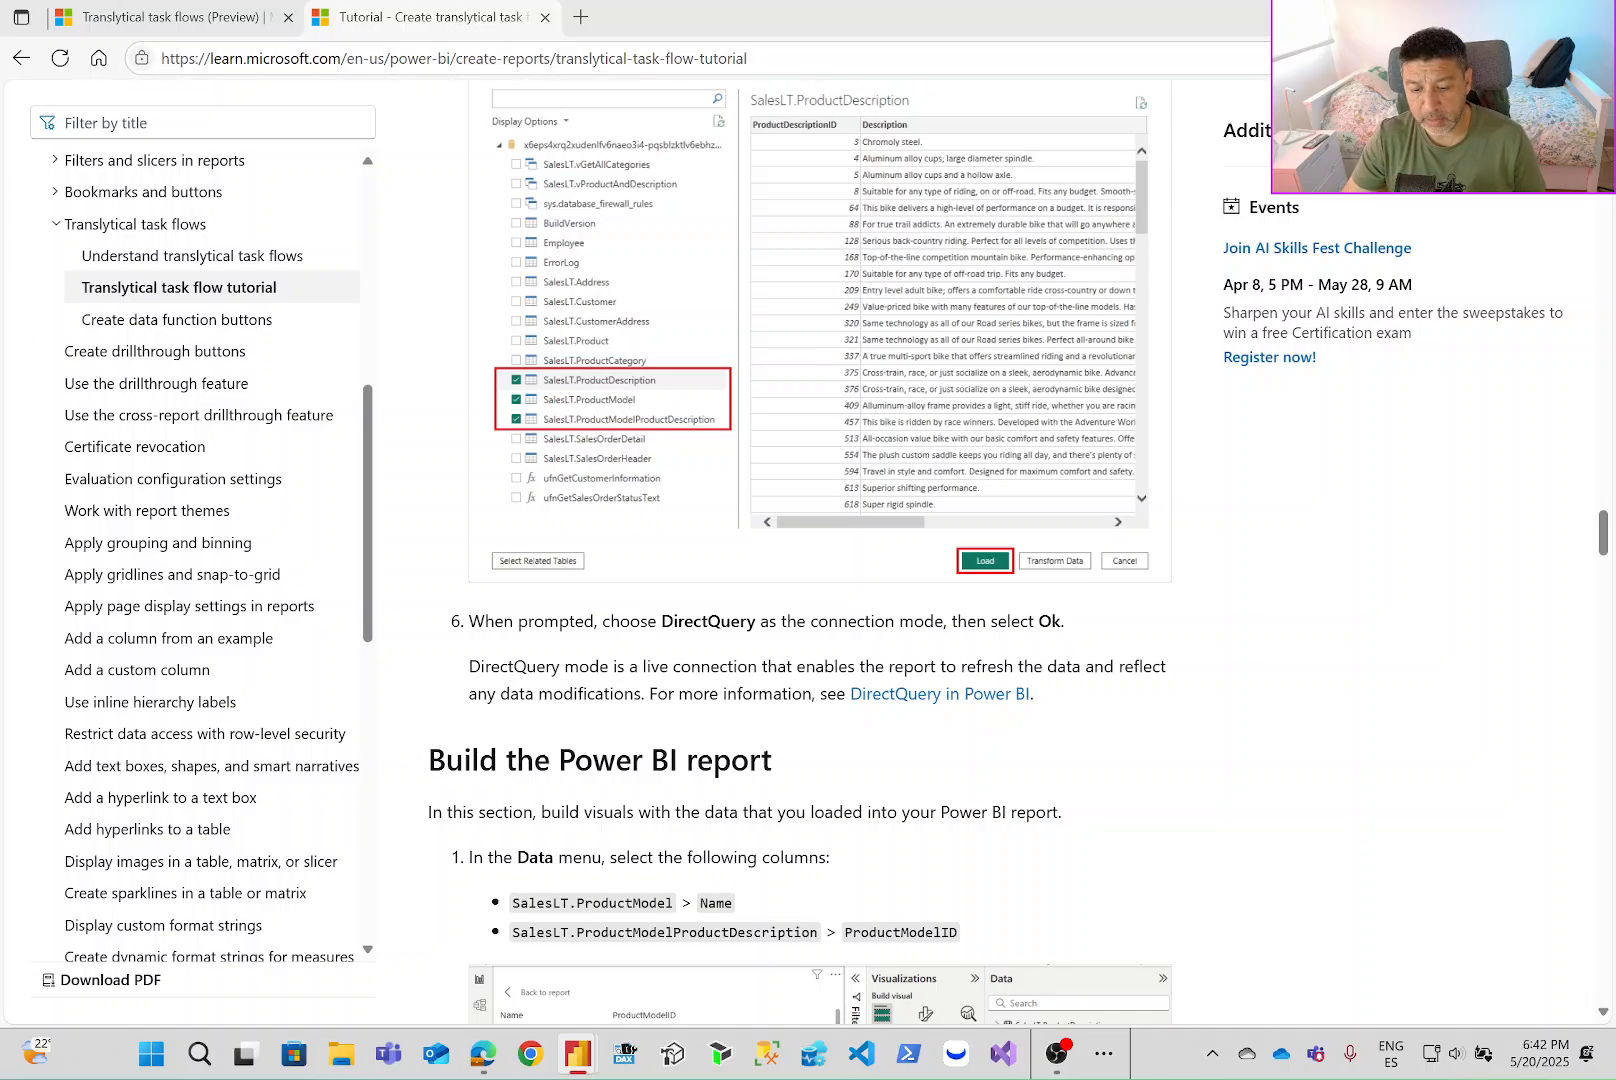
In the browser tutorial, read about DirectQuery mode and the Build the Power BI report steps on choosing the table columns.
drag(573, 631, 870, 656)
click(859, 657)
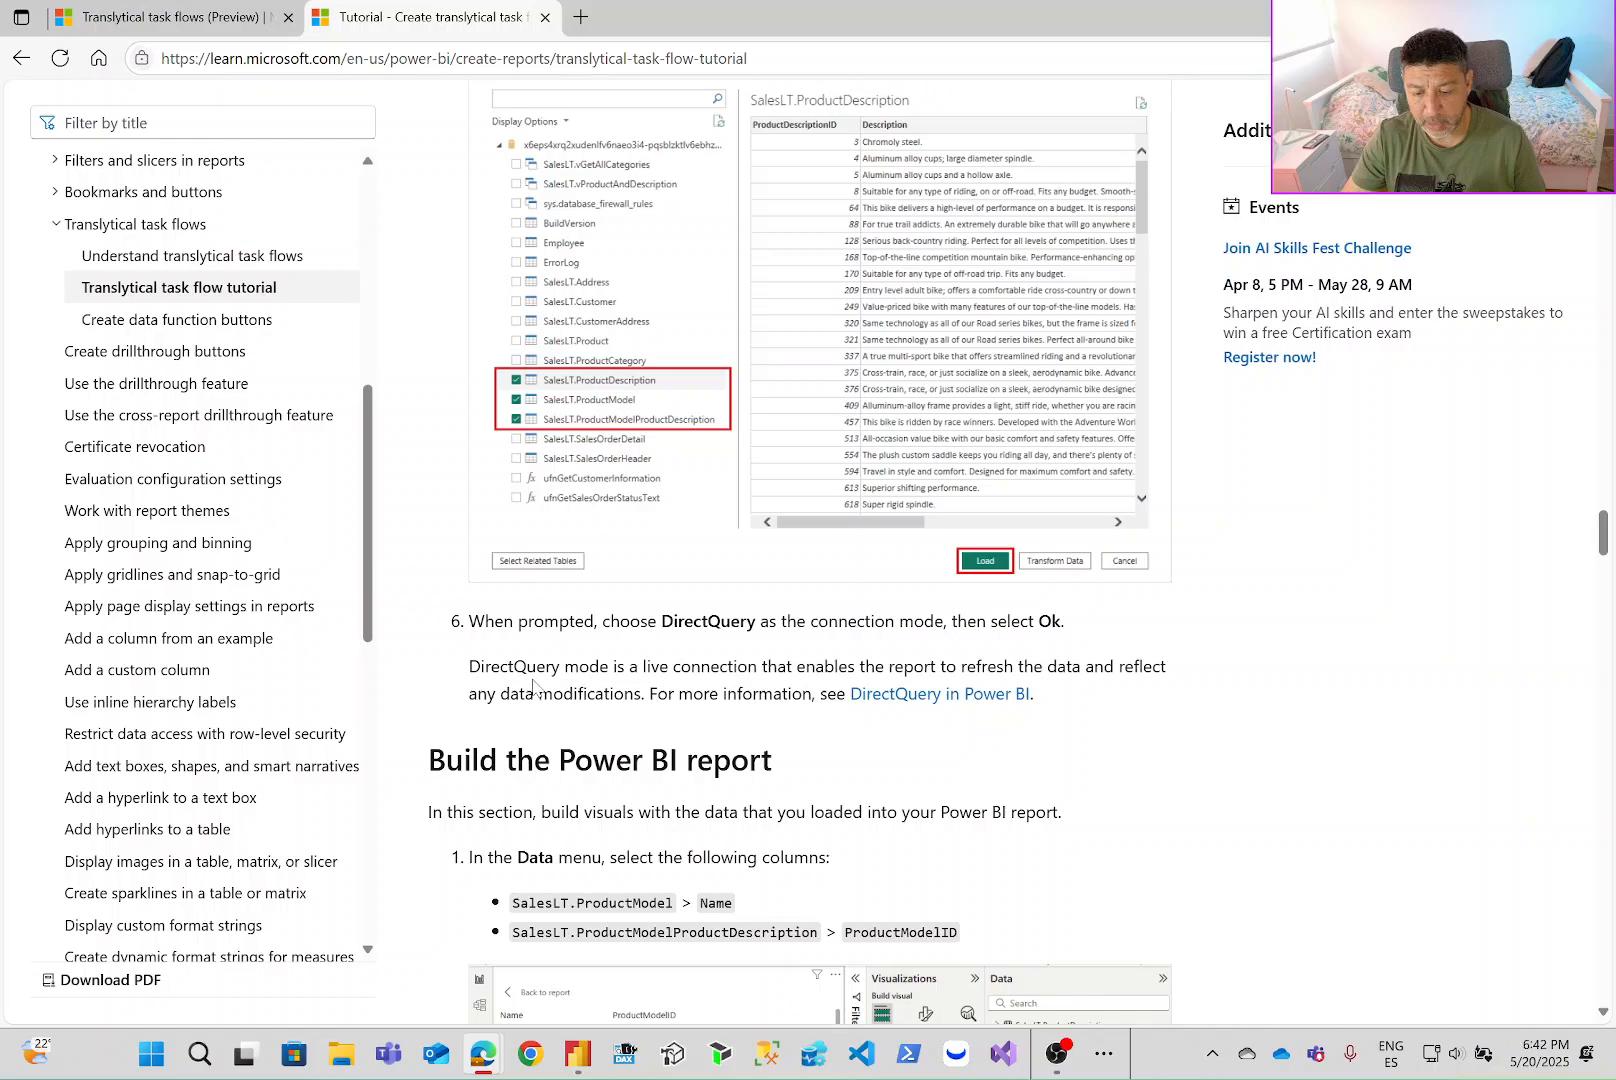
scroll(533, 686, down, 1)
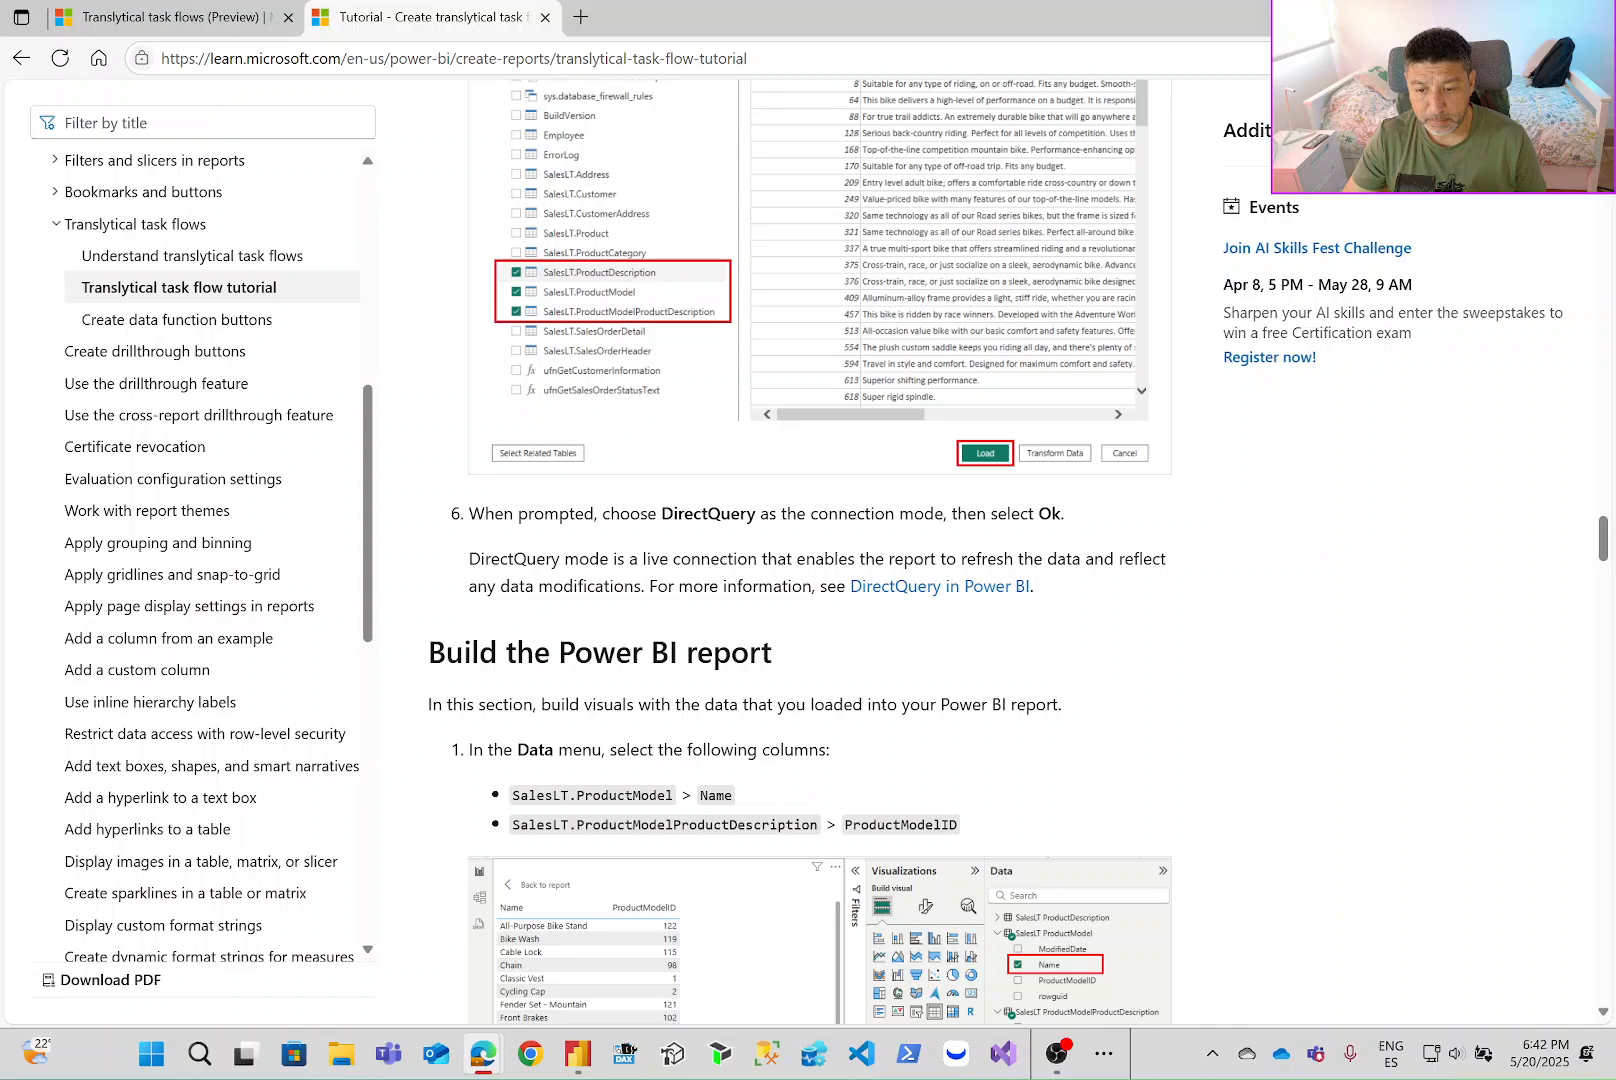
key(alt+Tab)
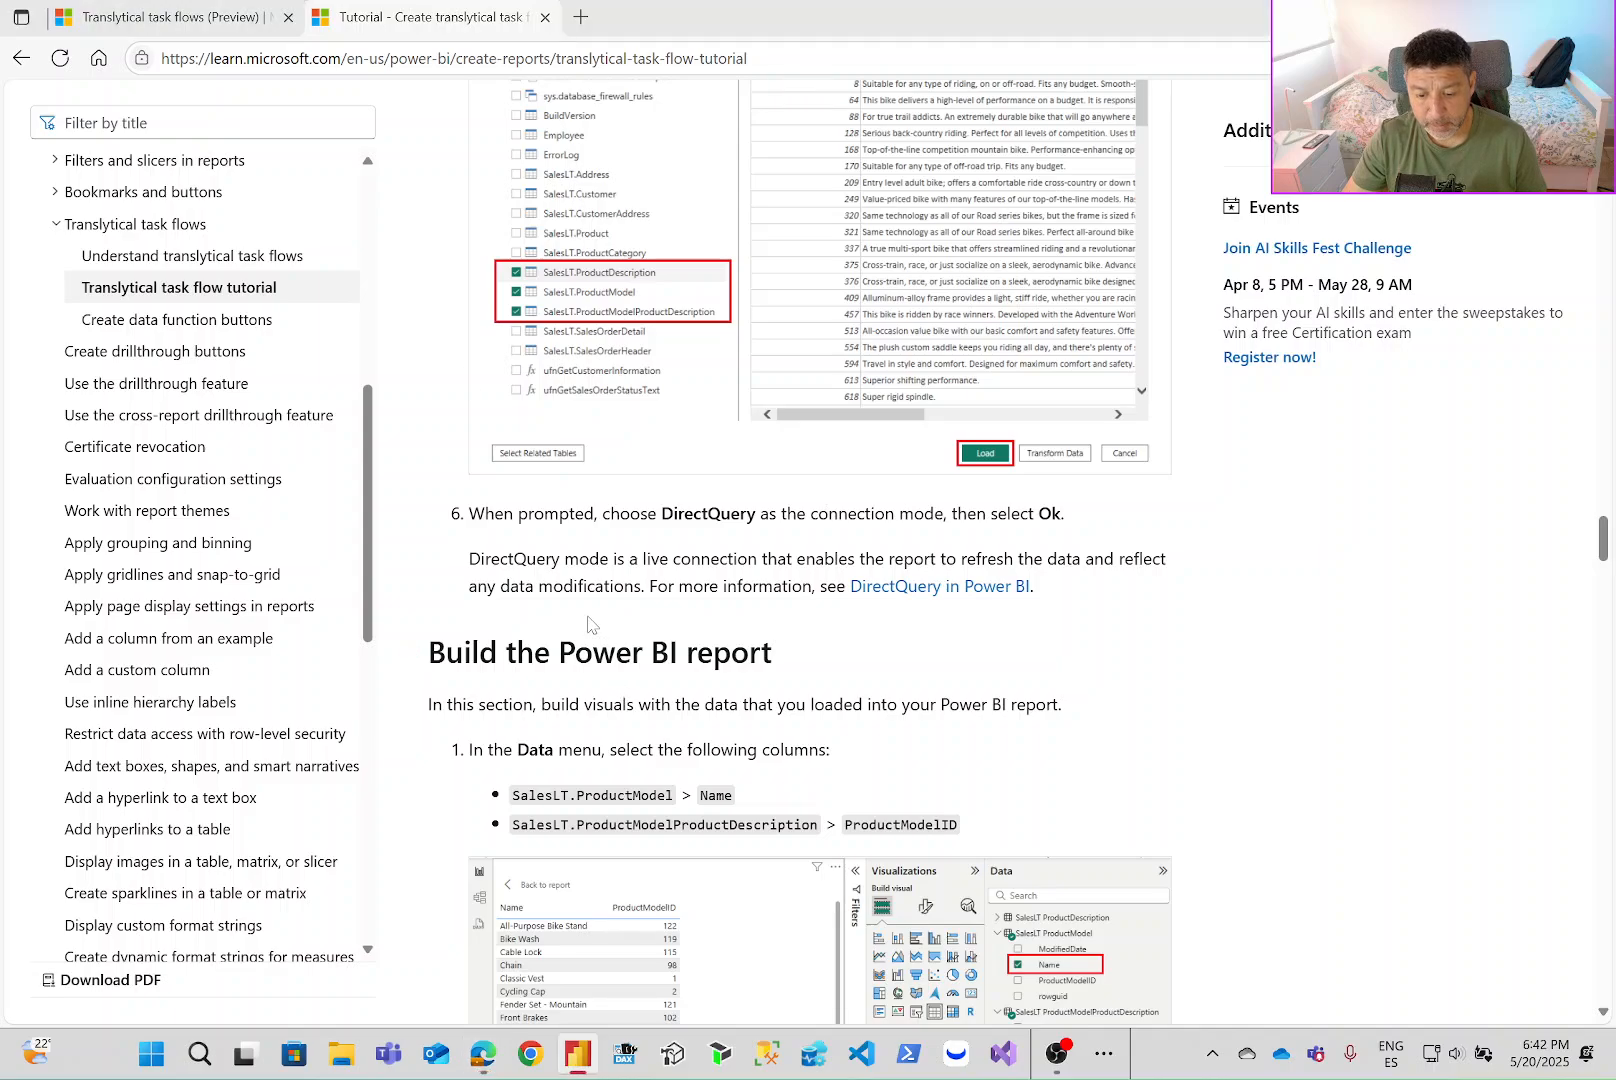
scroll(588, 625, down, 3)
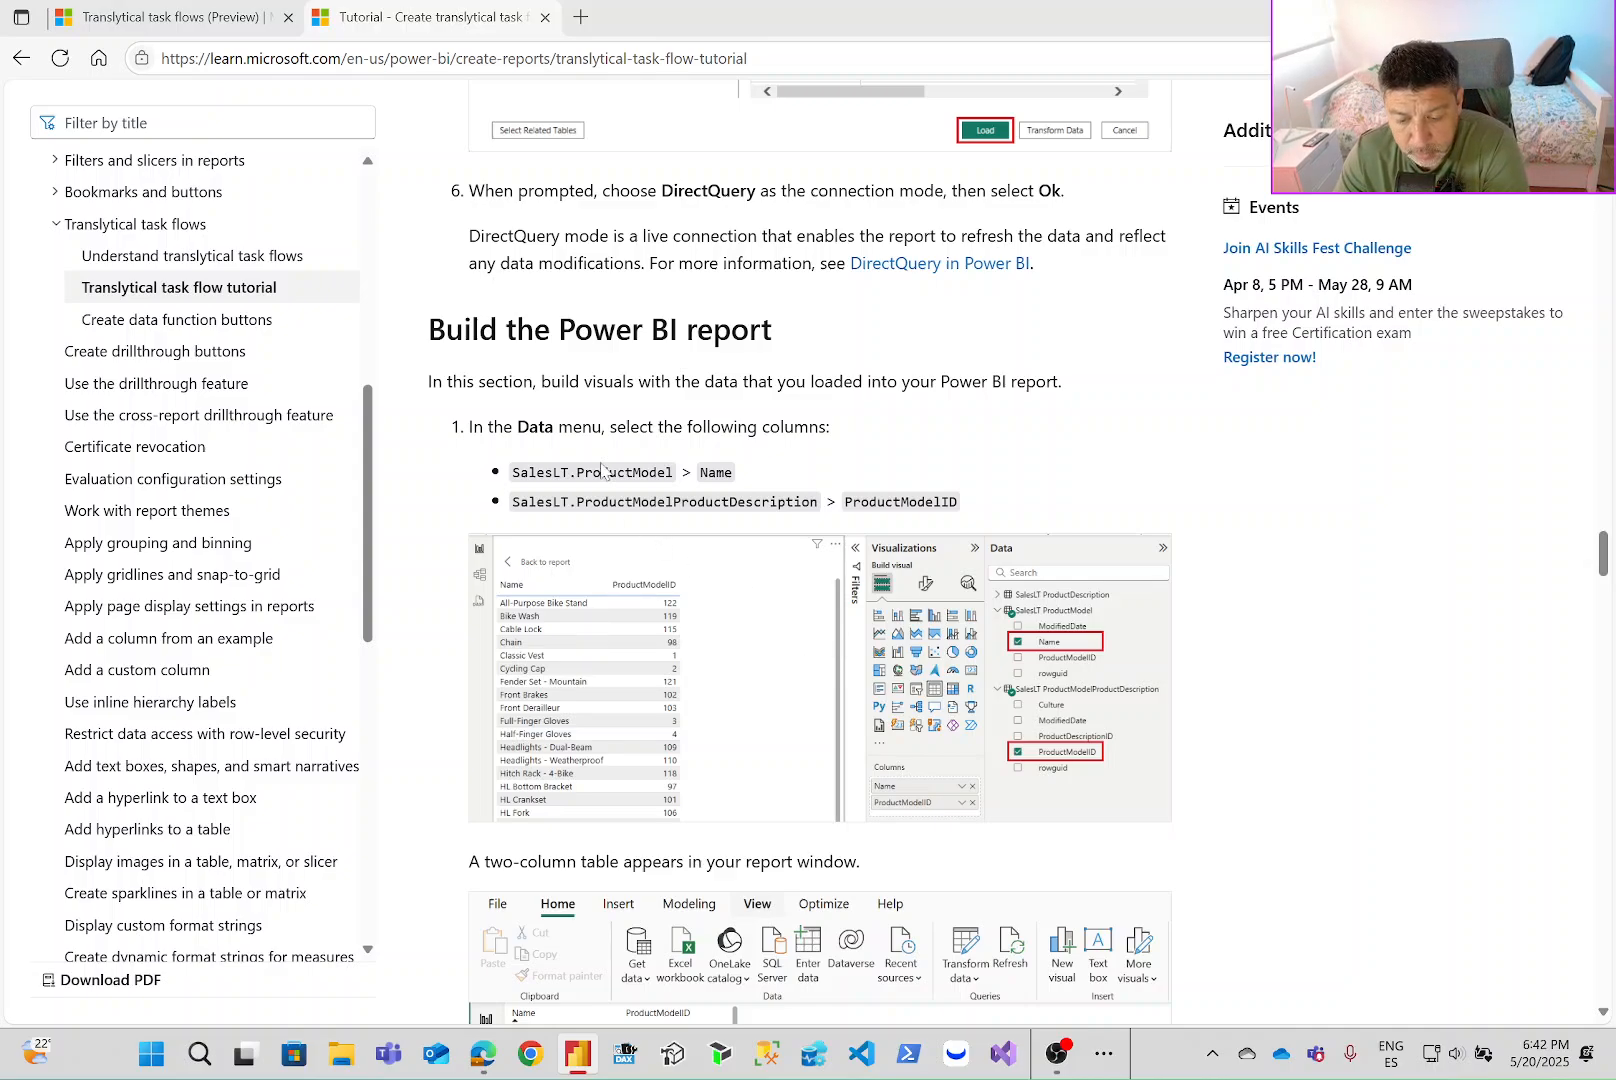
drag(569, 472, 640, 472)
click(640, 472)
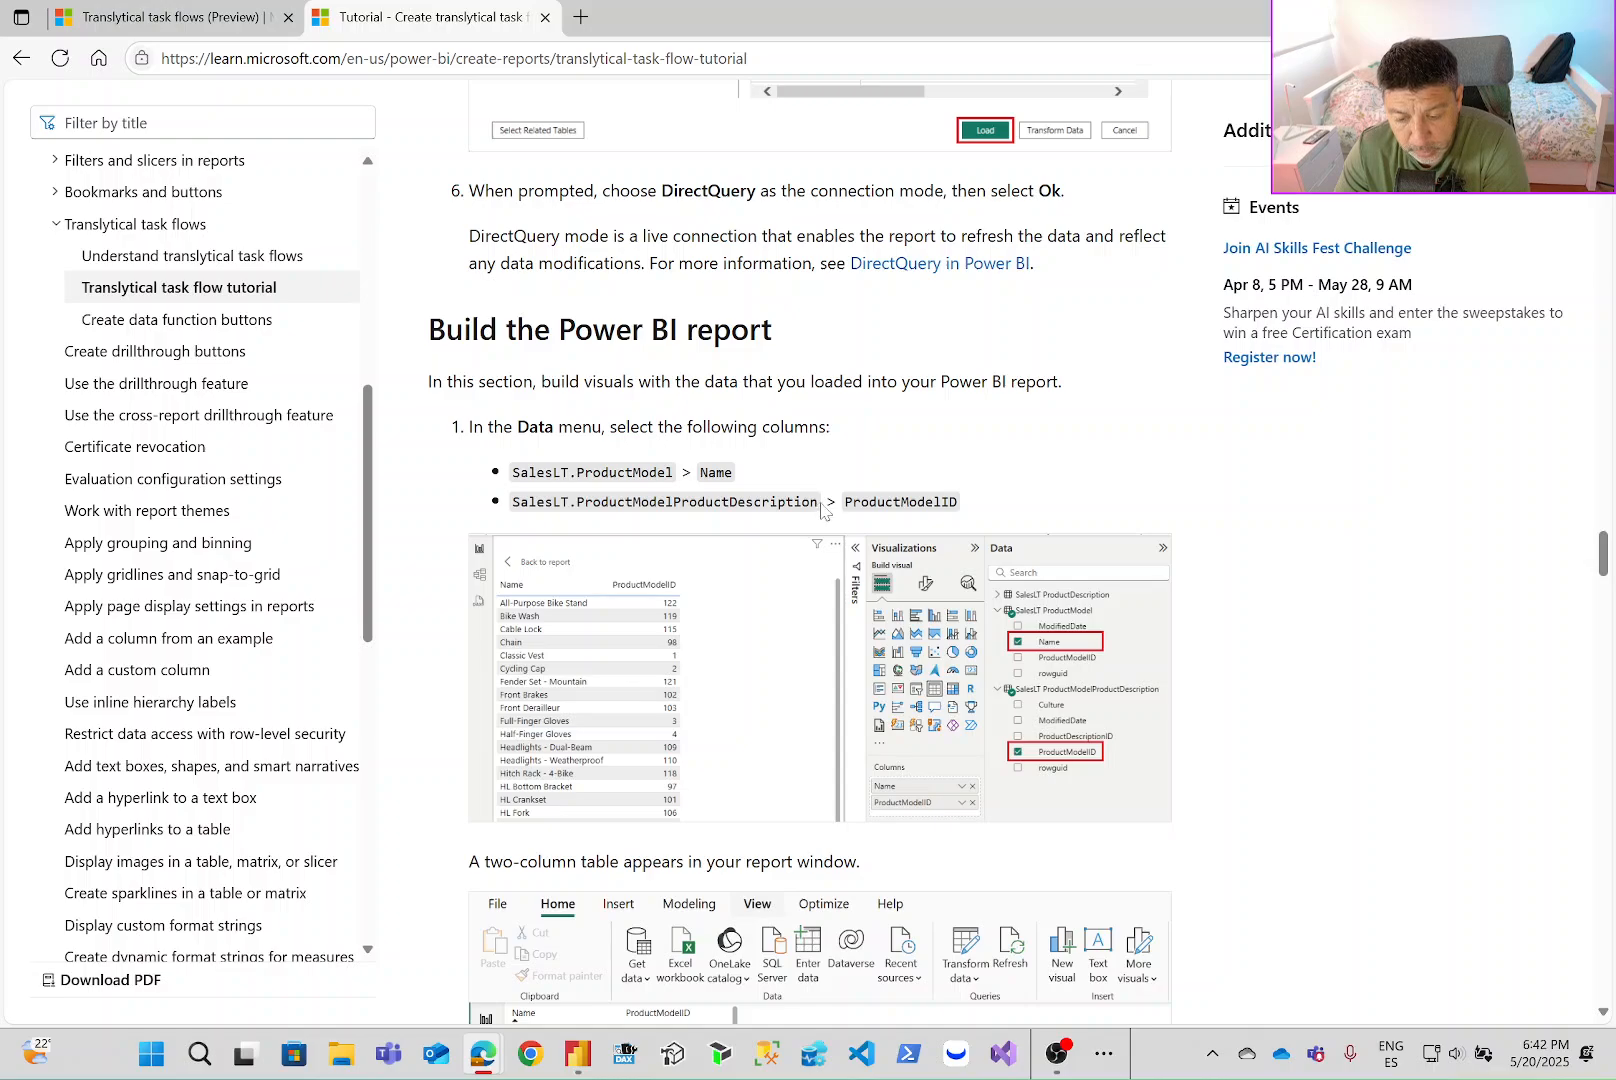
drag(825, 505, 1025, 510)
click(1013, 512)
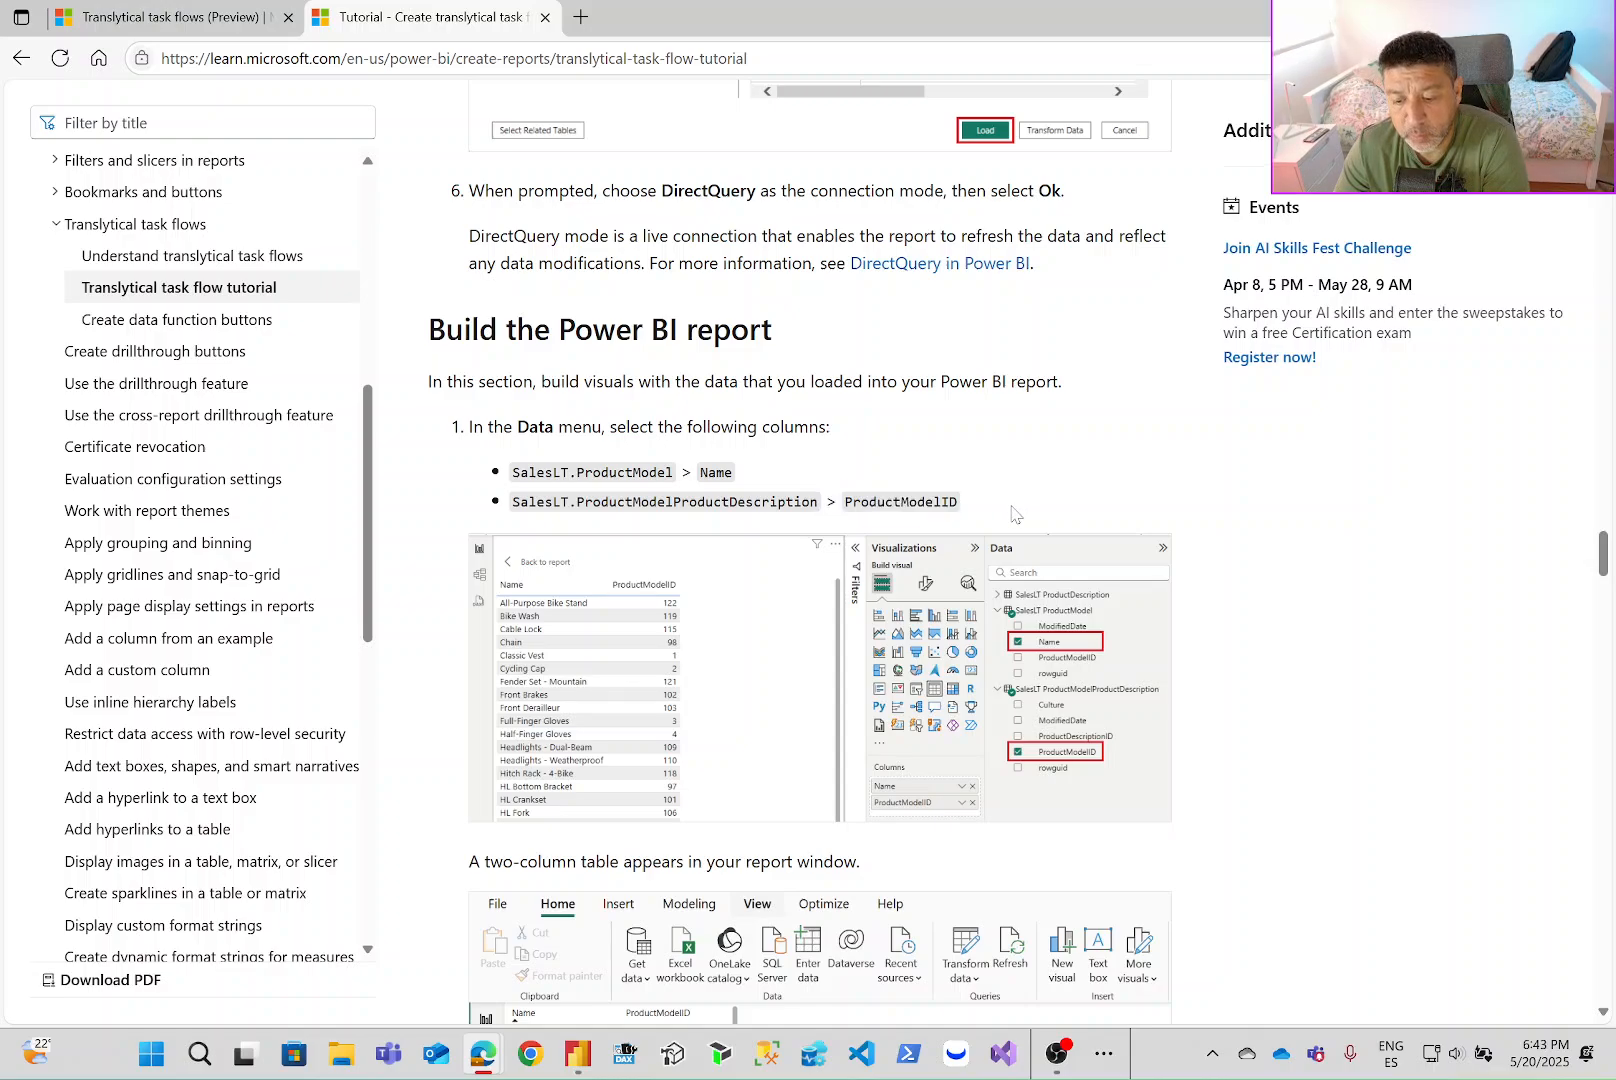
scroll(1019, 513, down, 1)
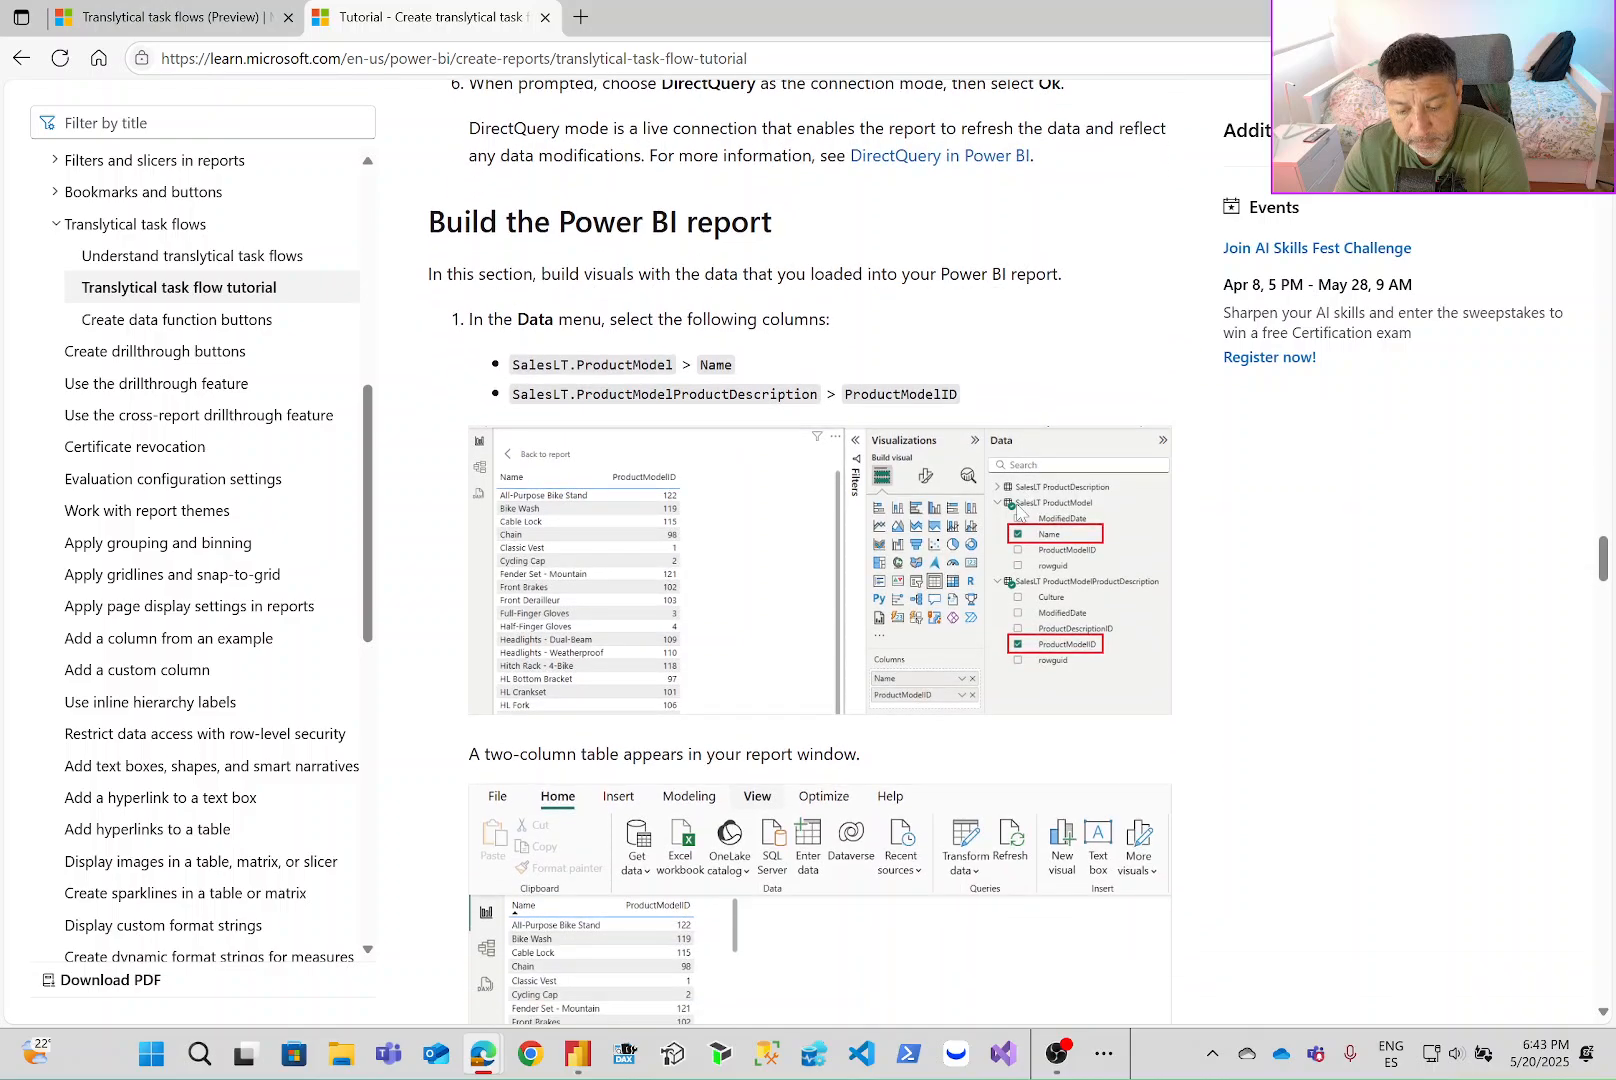
scroll(1019, 513, down, 2)
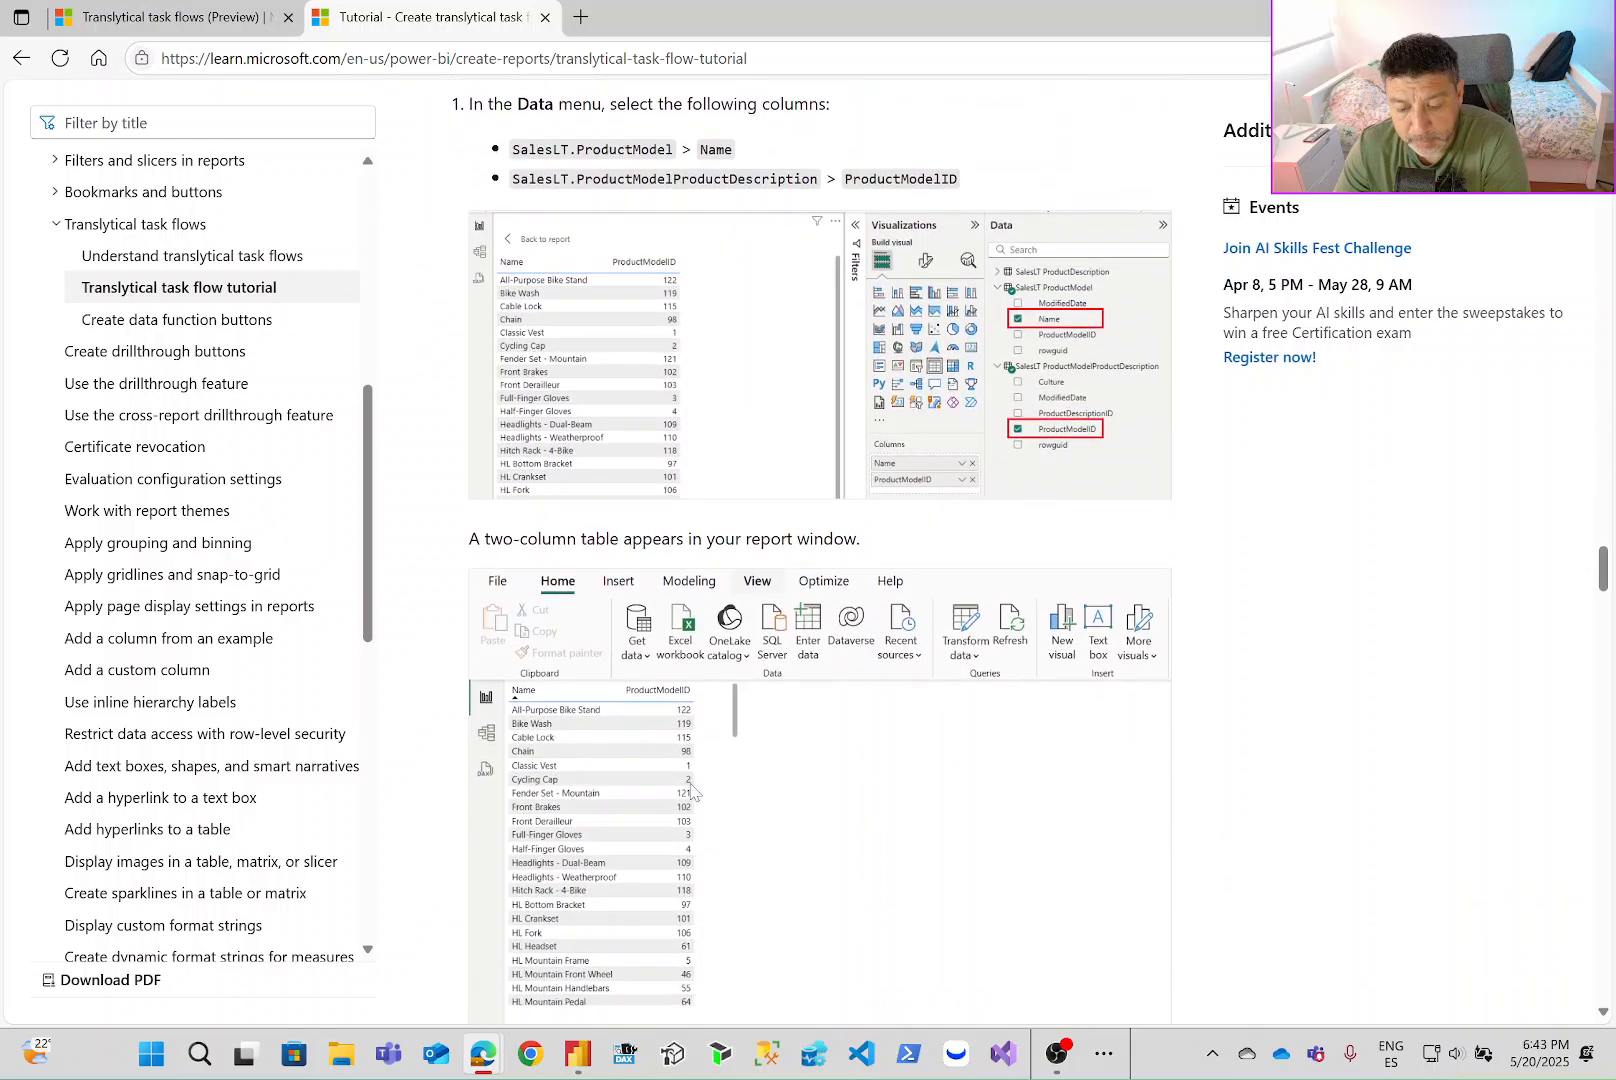
scroll(692, 793, down, 3)
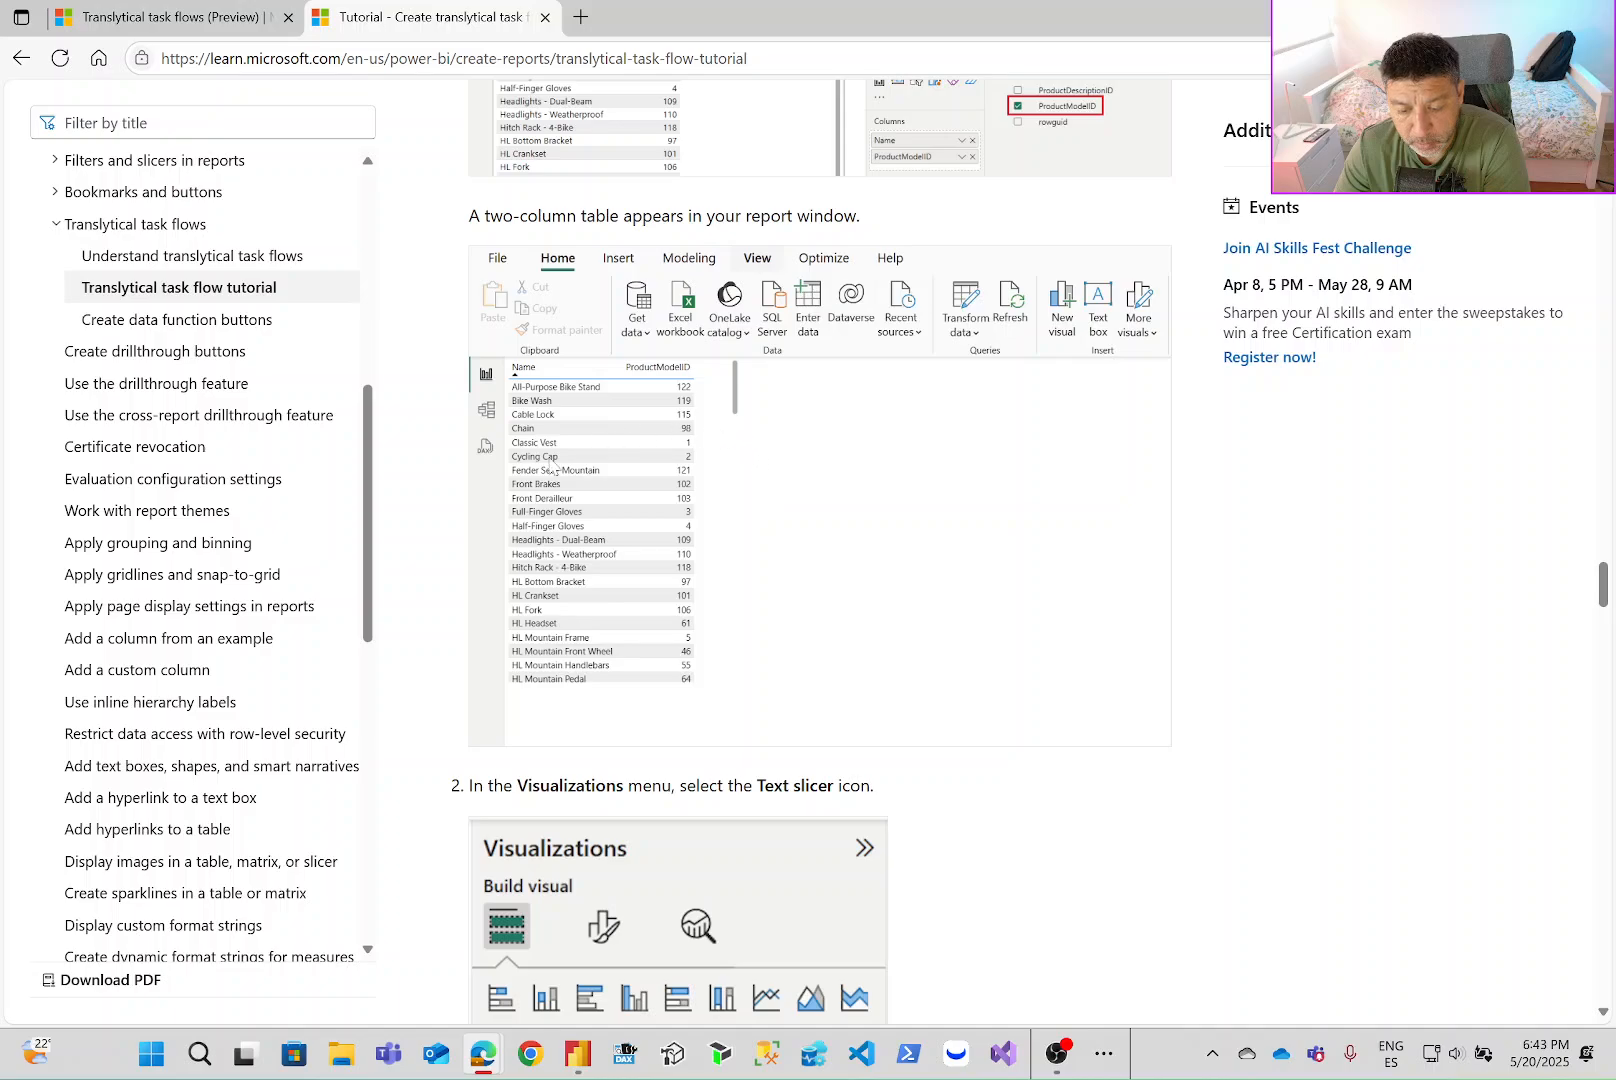
scroll(585, 585, down, 3)
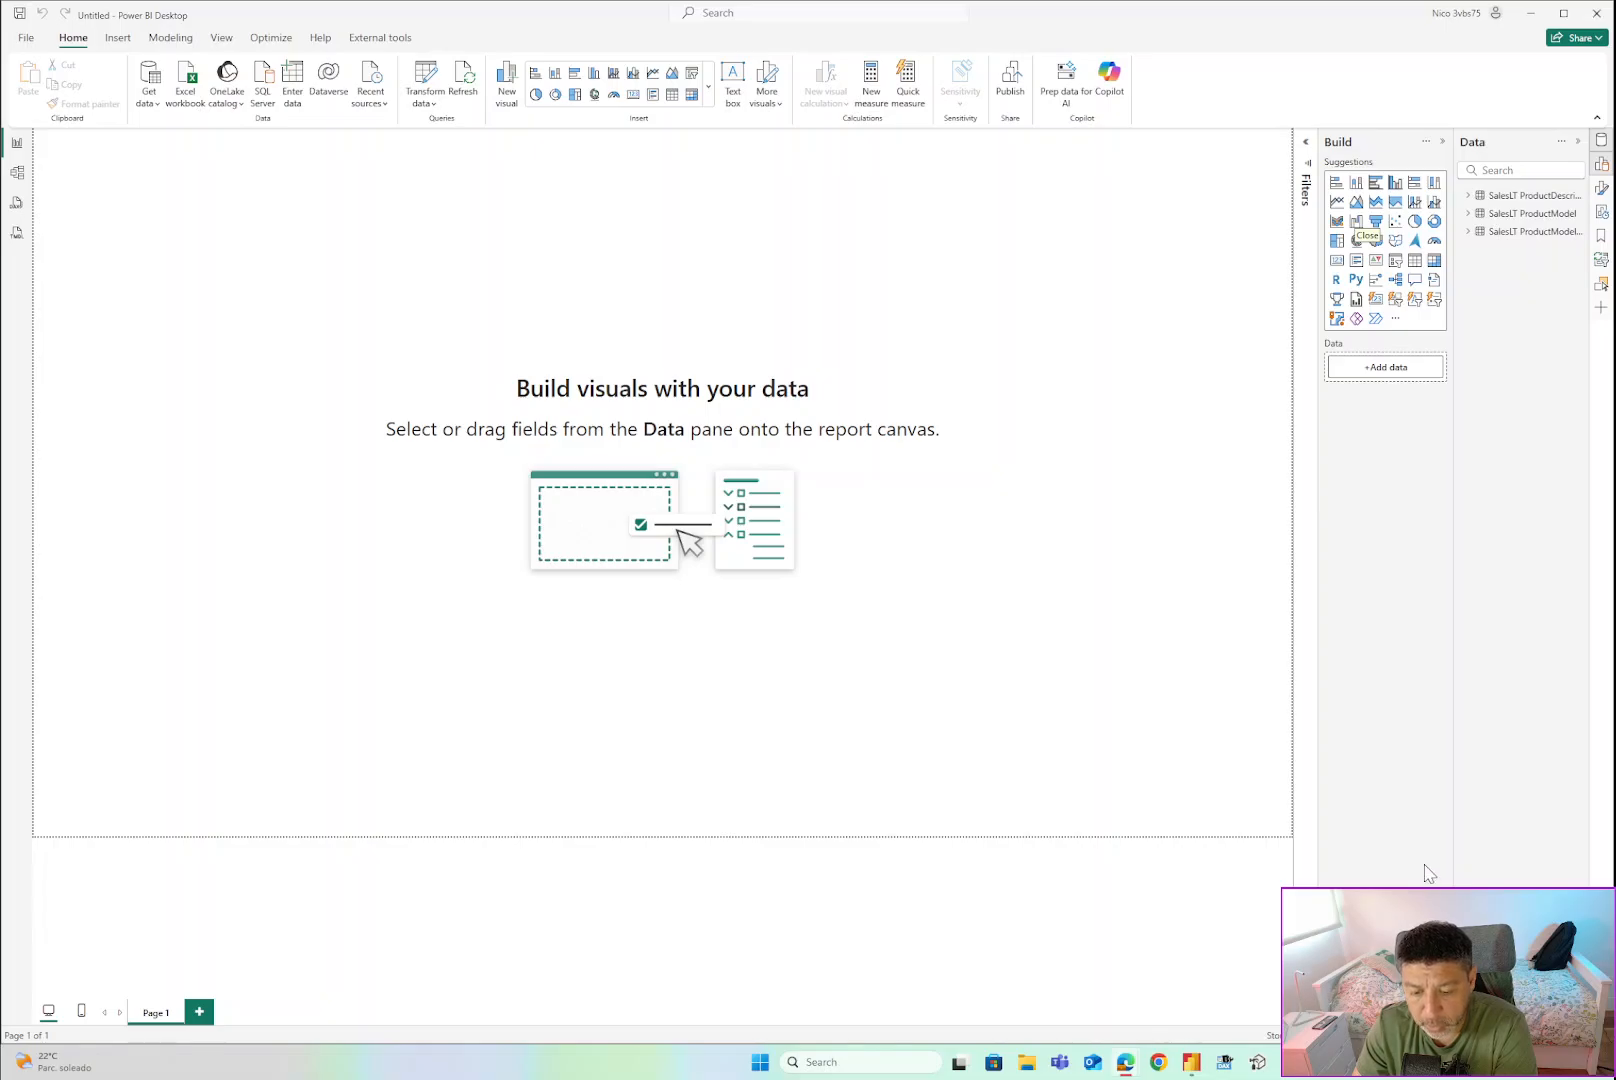
In Power BI Desktop, build a table from ProductModel Name and ProductModelProductDescription ProductModelID, and enlarge it to show both columns.
click(1469, 198)
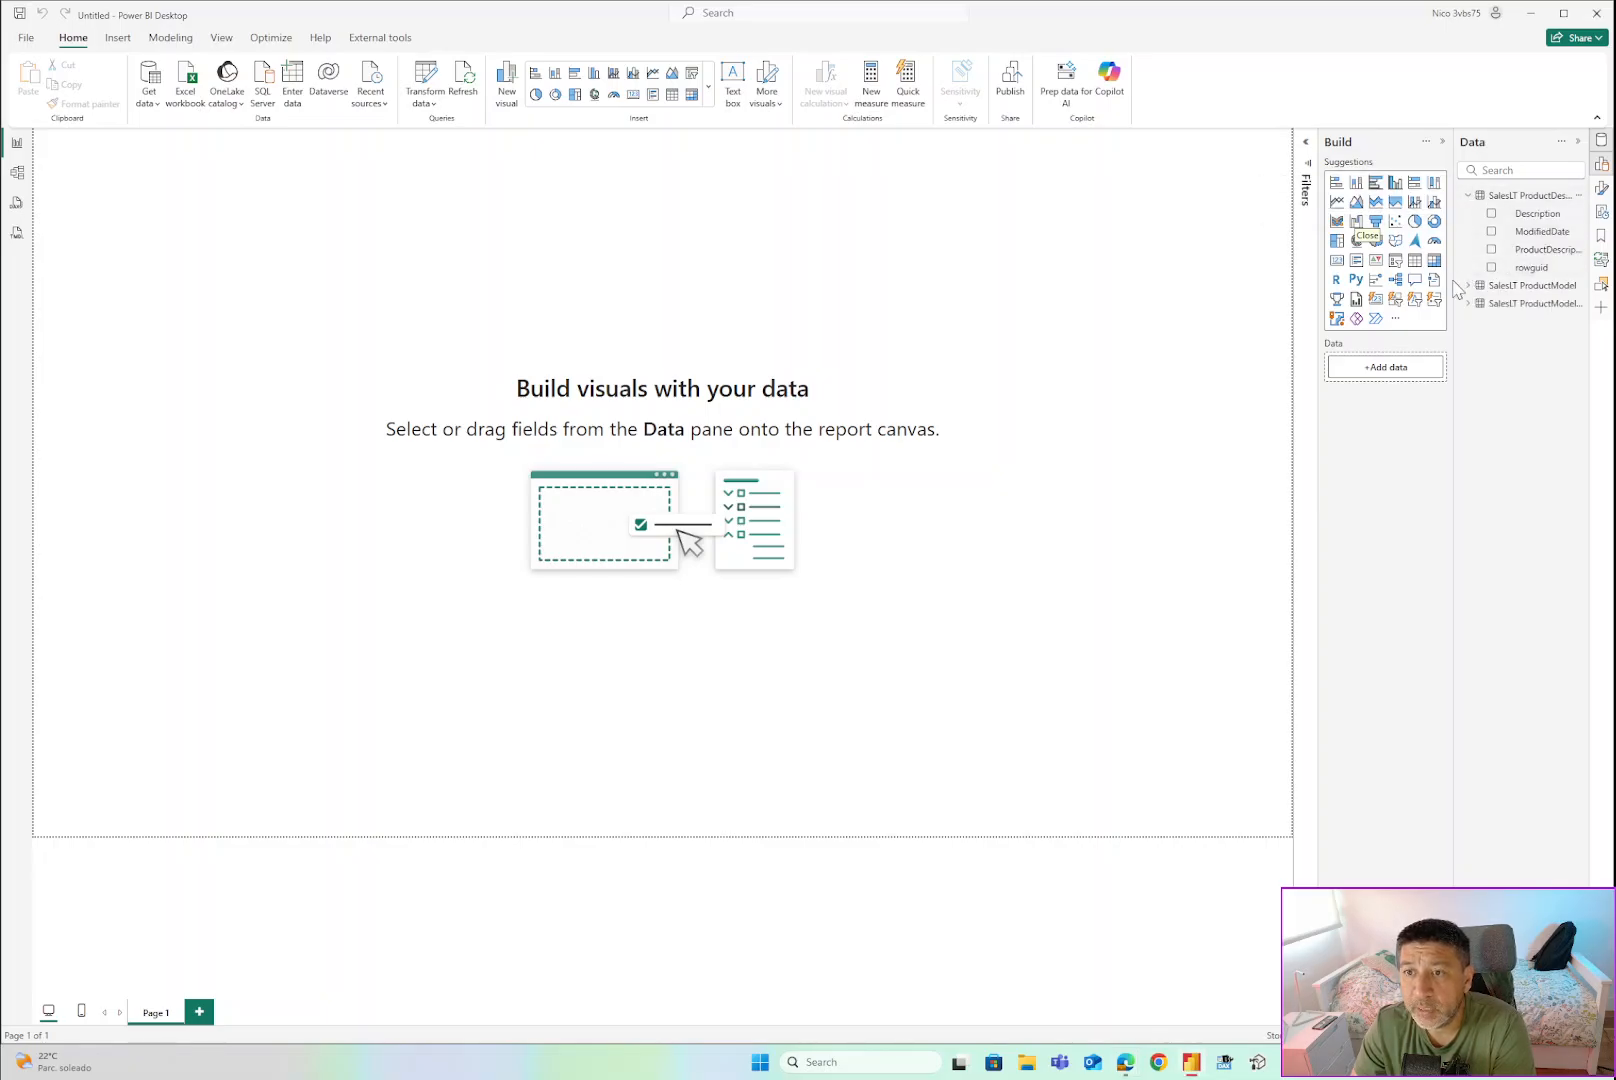
drag(1454, 285, 1364, 280)
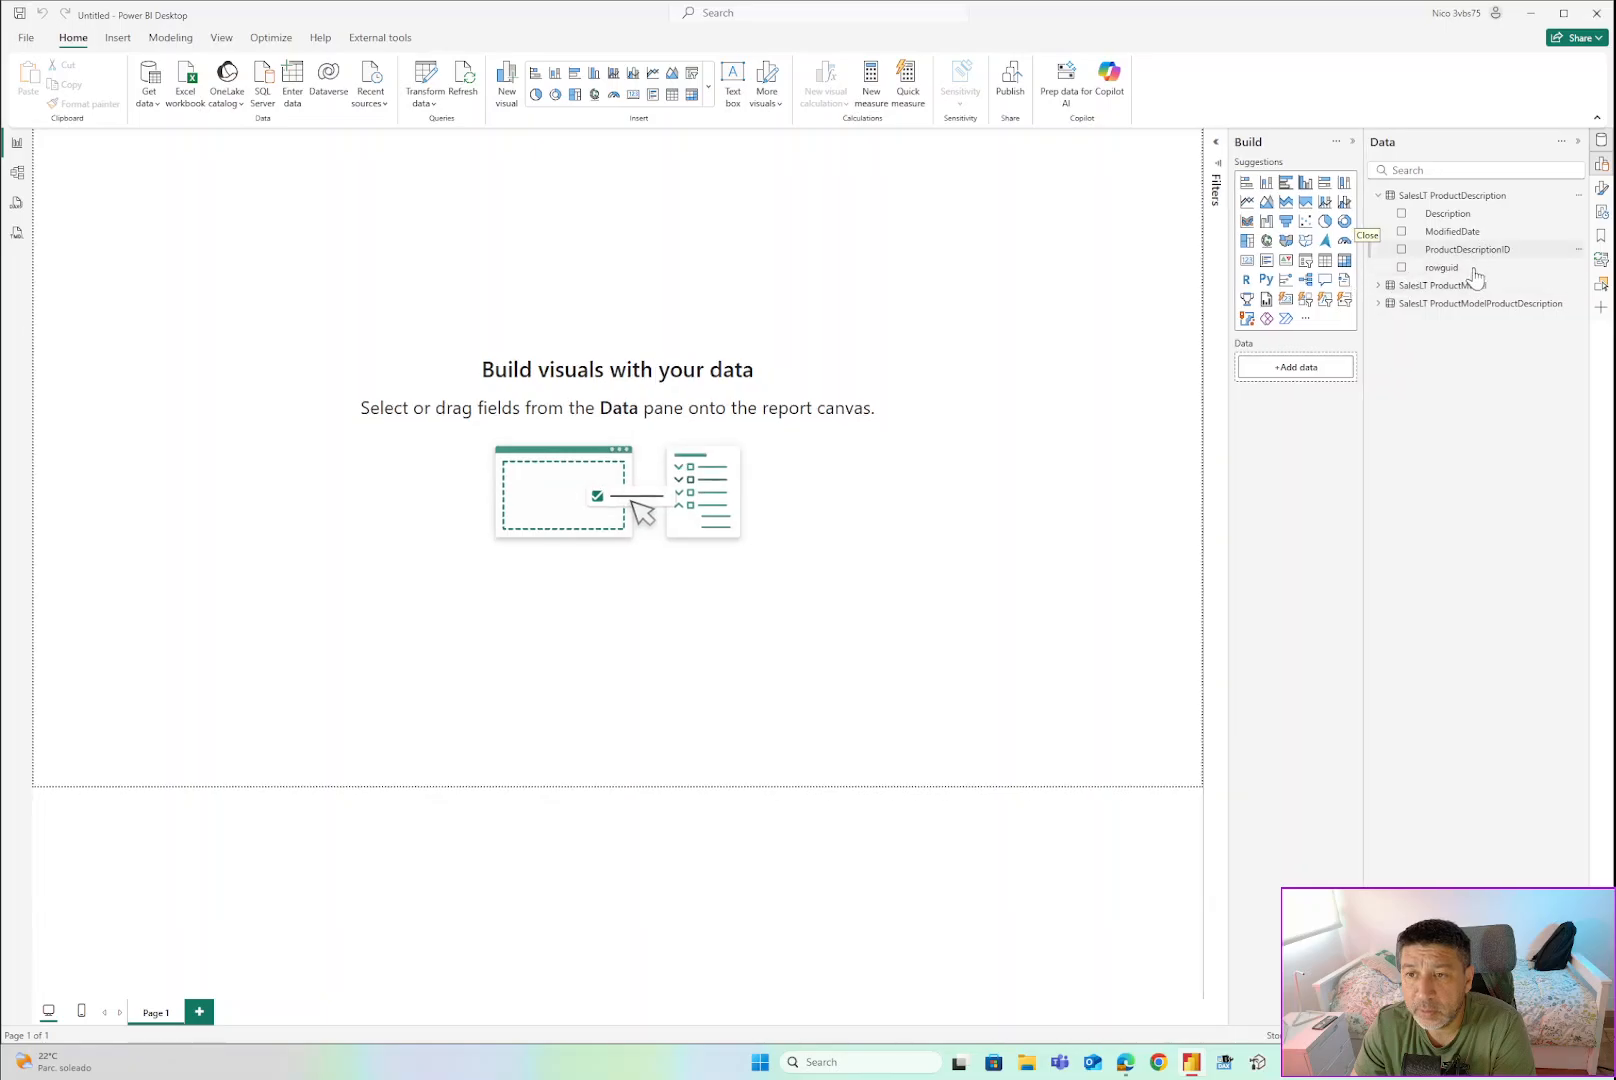
click(1378, 287)
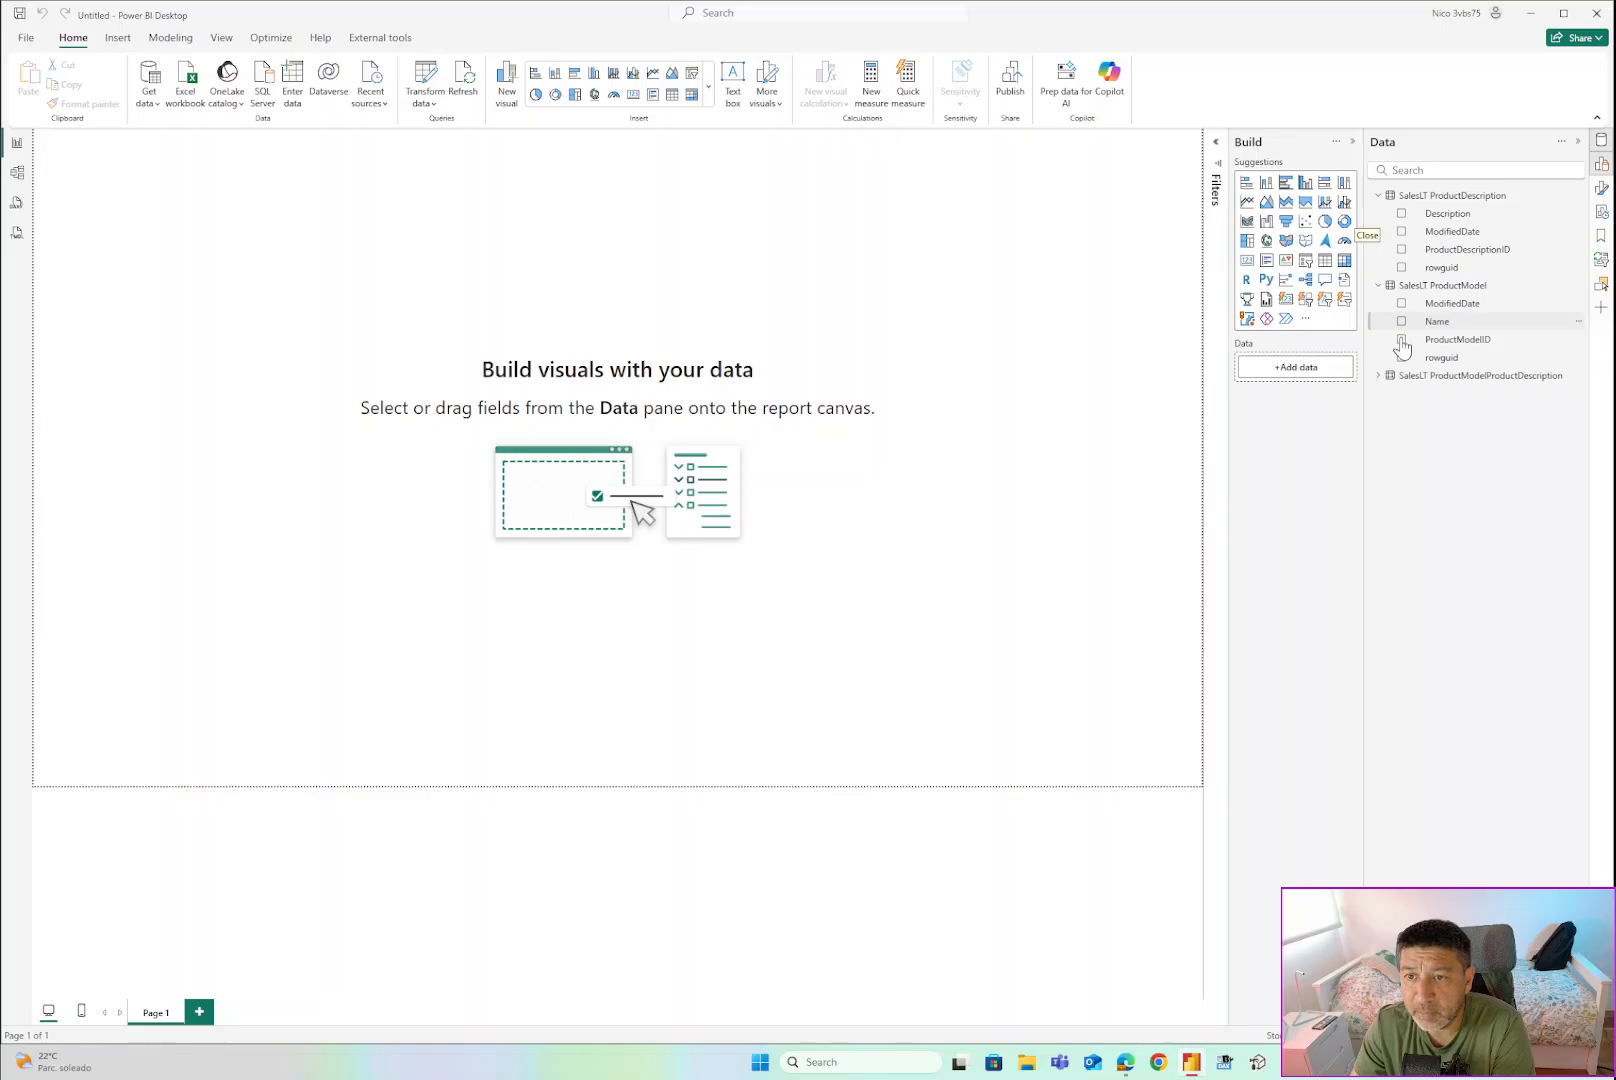
click(1401, 321)
drag(1363, 405, 1350, 405)
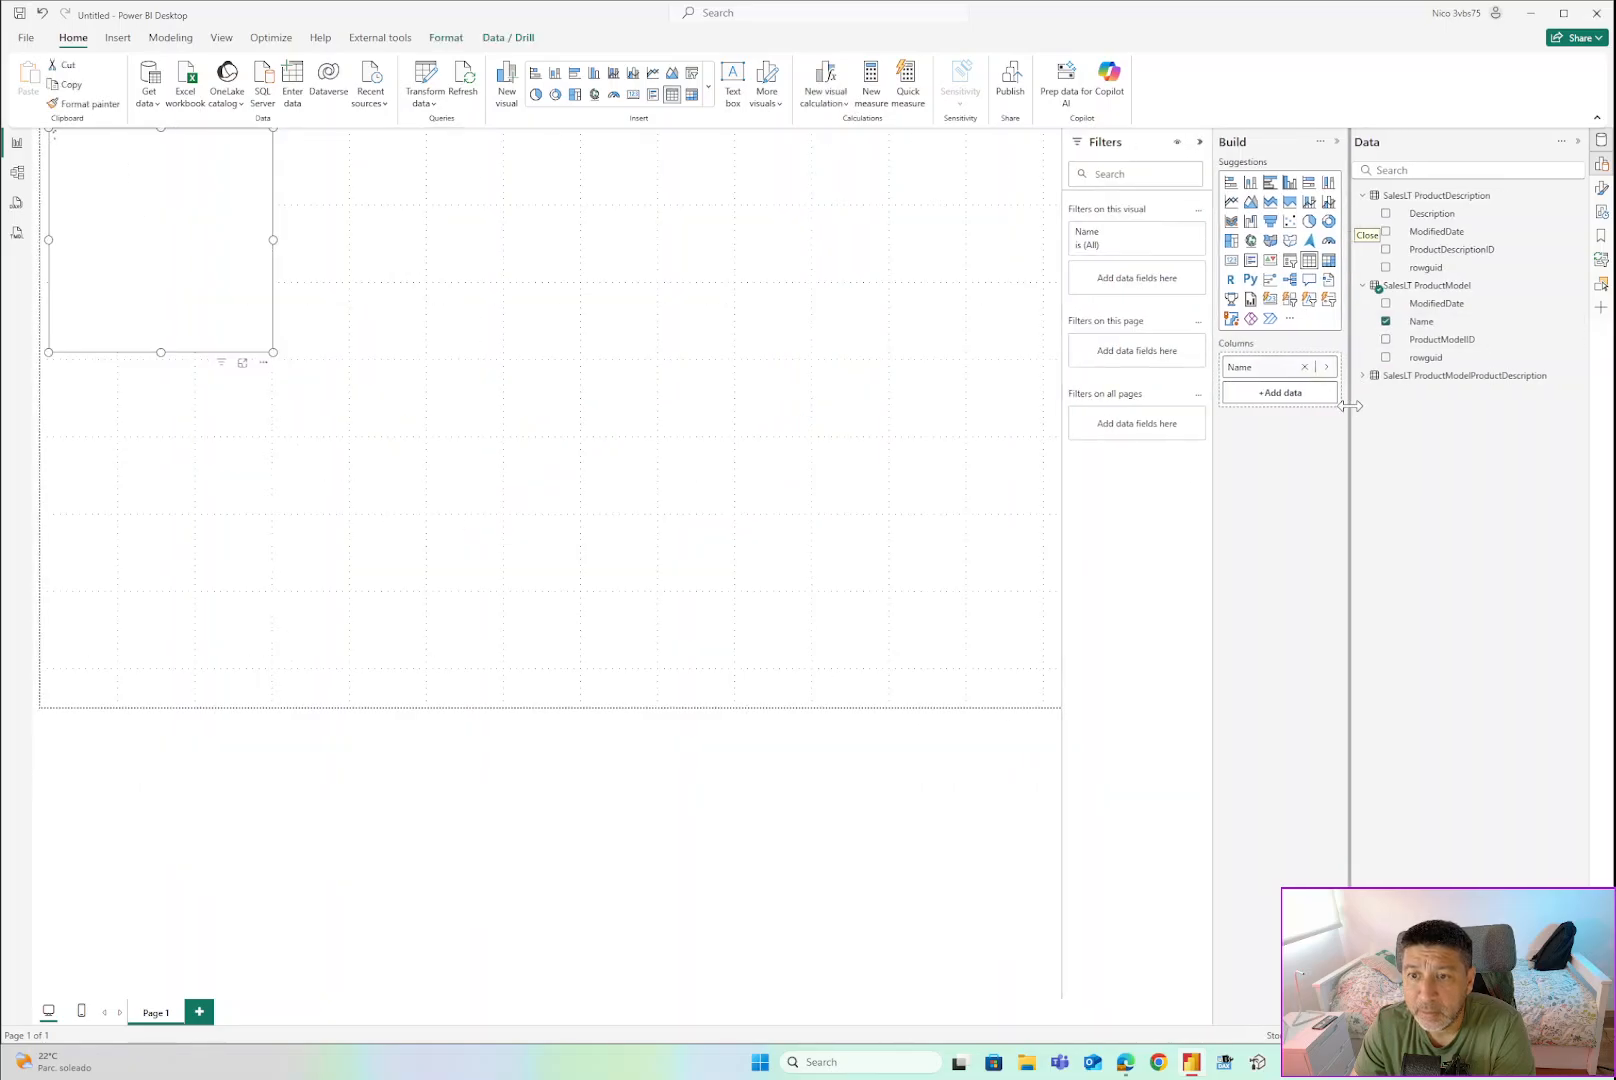
click(1365, 376)
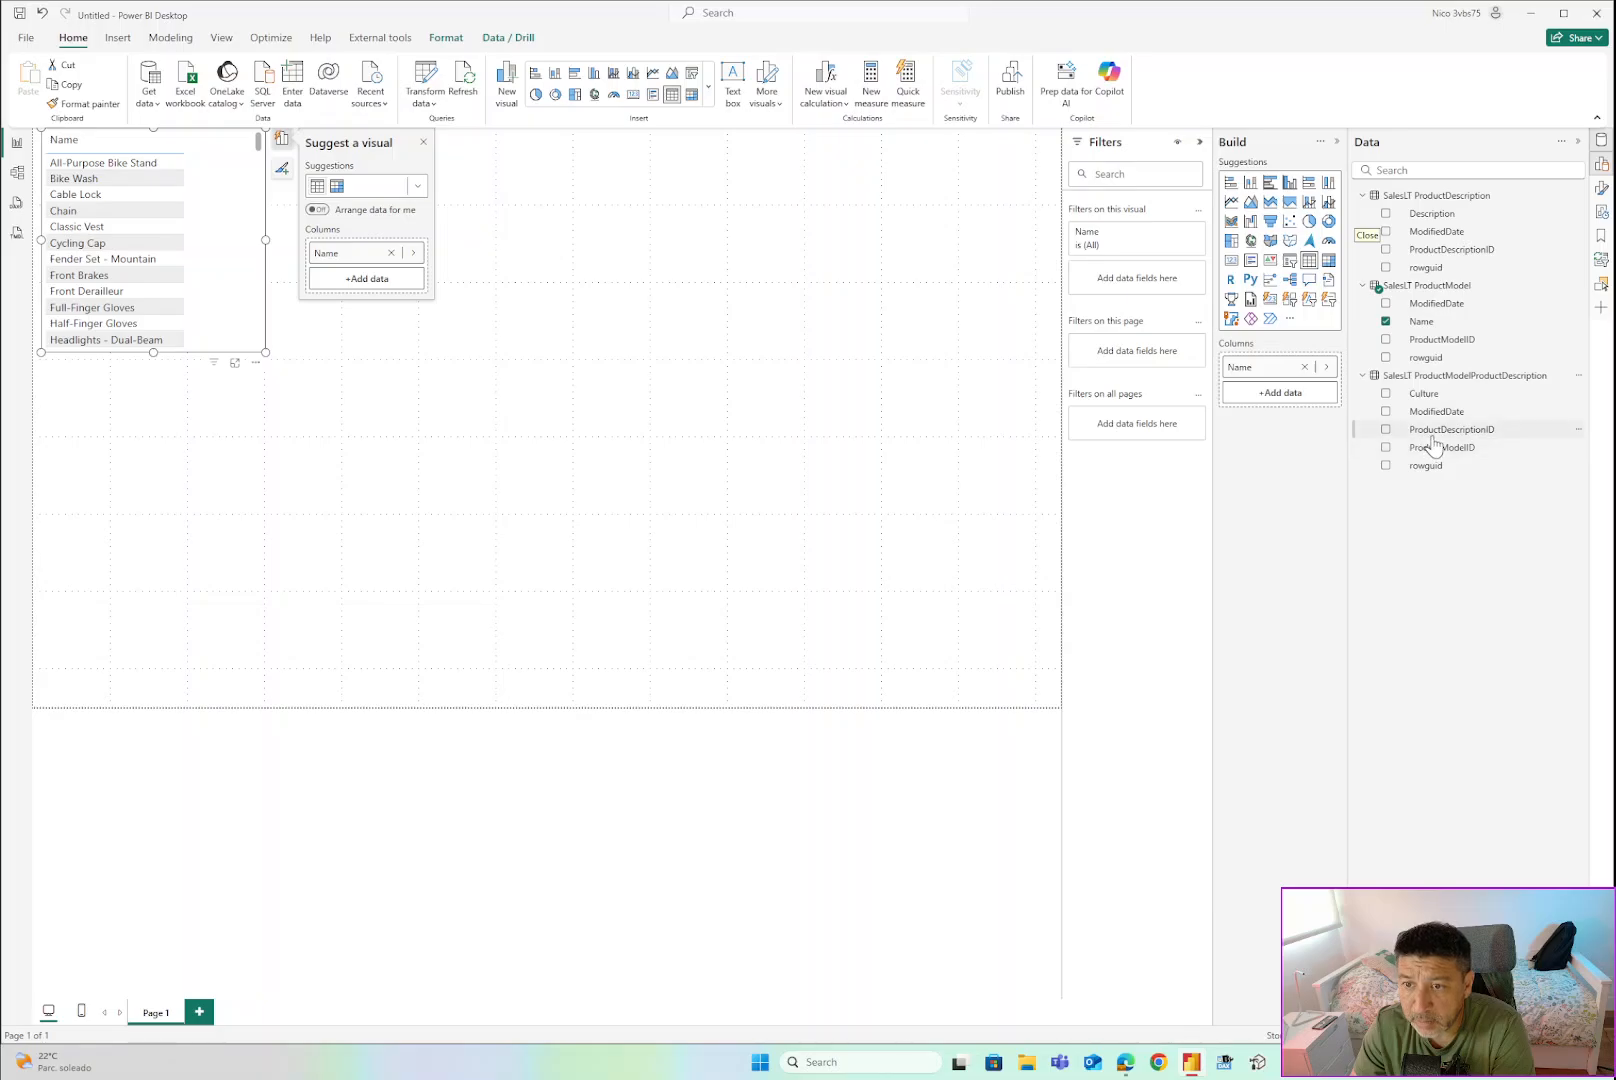
click(1386, 448)
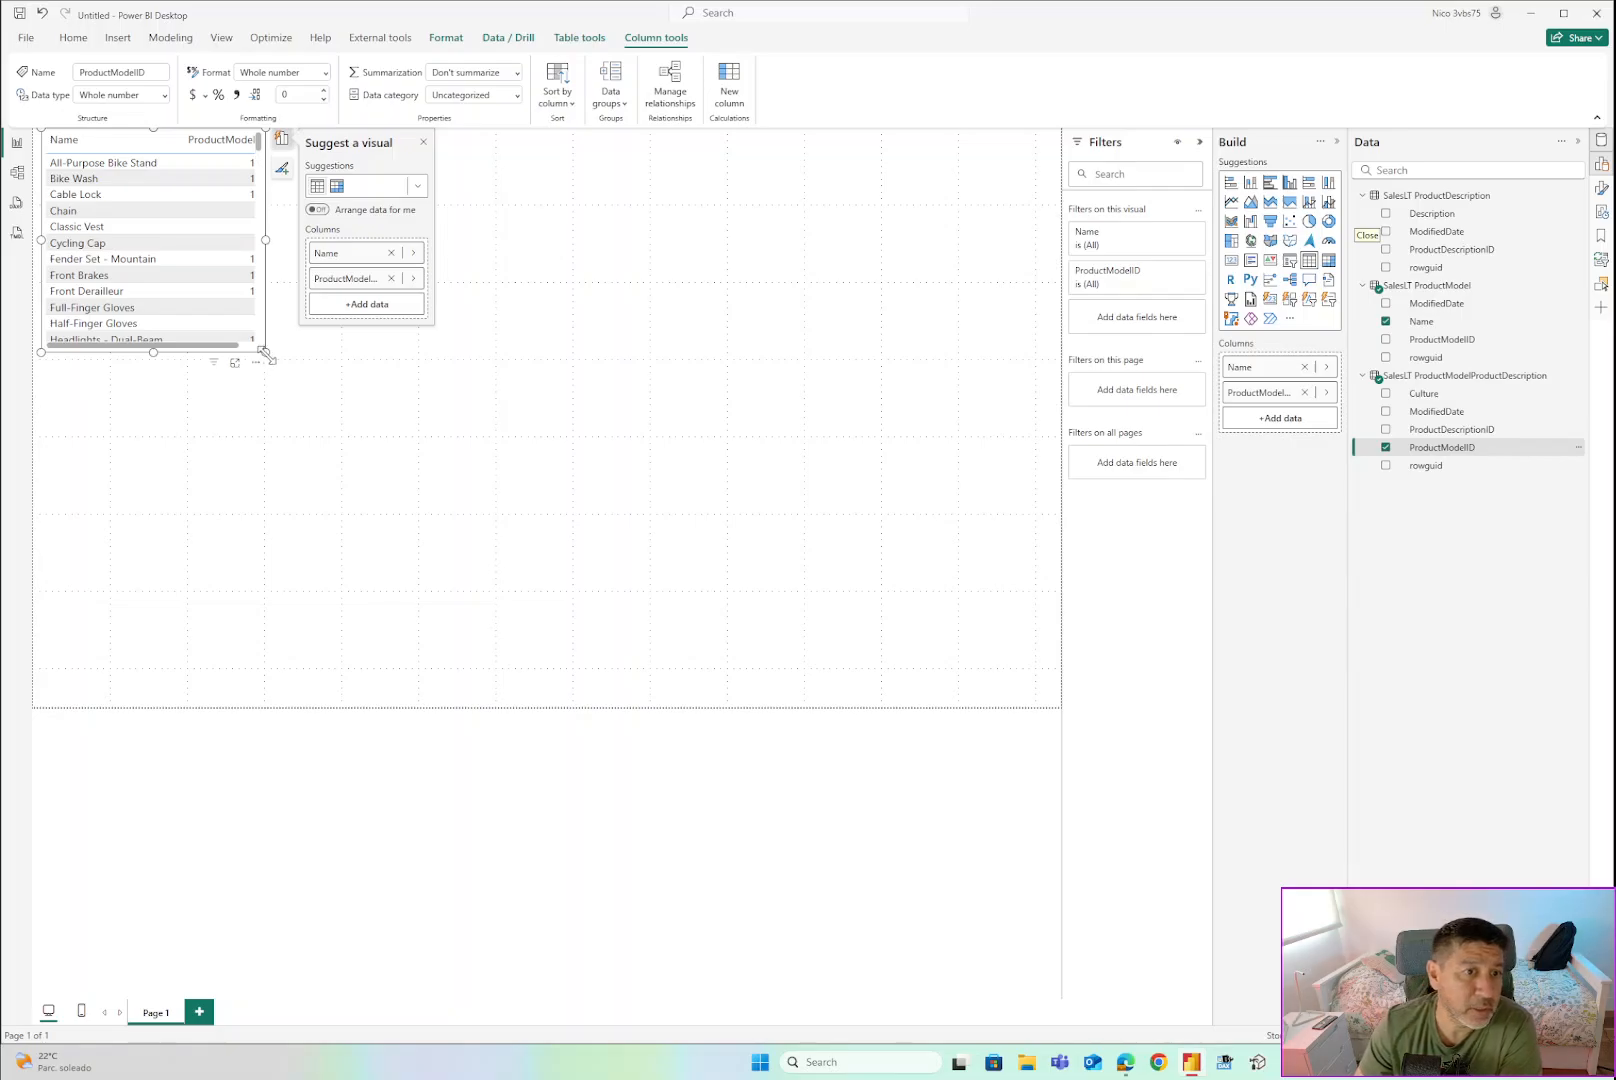
drag(265, 353, 296, 532)
drag(288, 524, 299, 512)
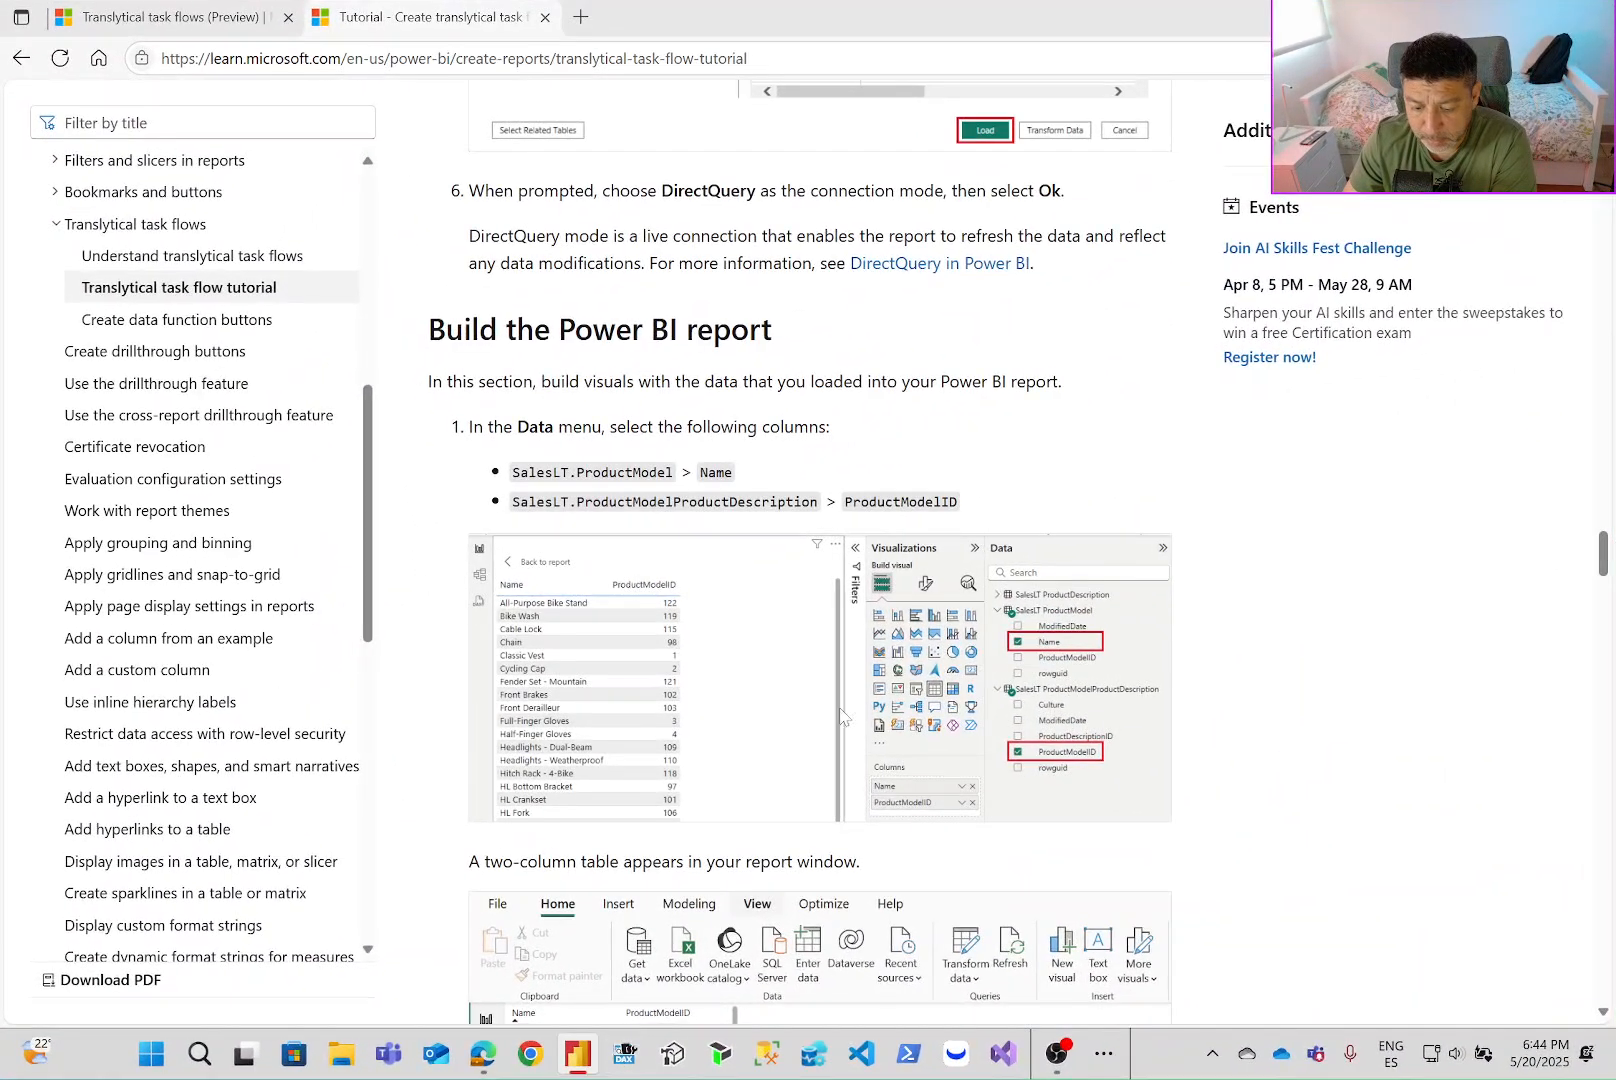
Check the tutorial's text slicer step, add a separate text slicer visual below the table in Power BI Desktop, and reduce its height.
scroll(770, 645, down, 3)
scroll(770, 648, down, 6)
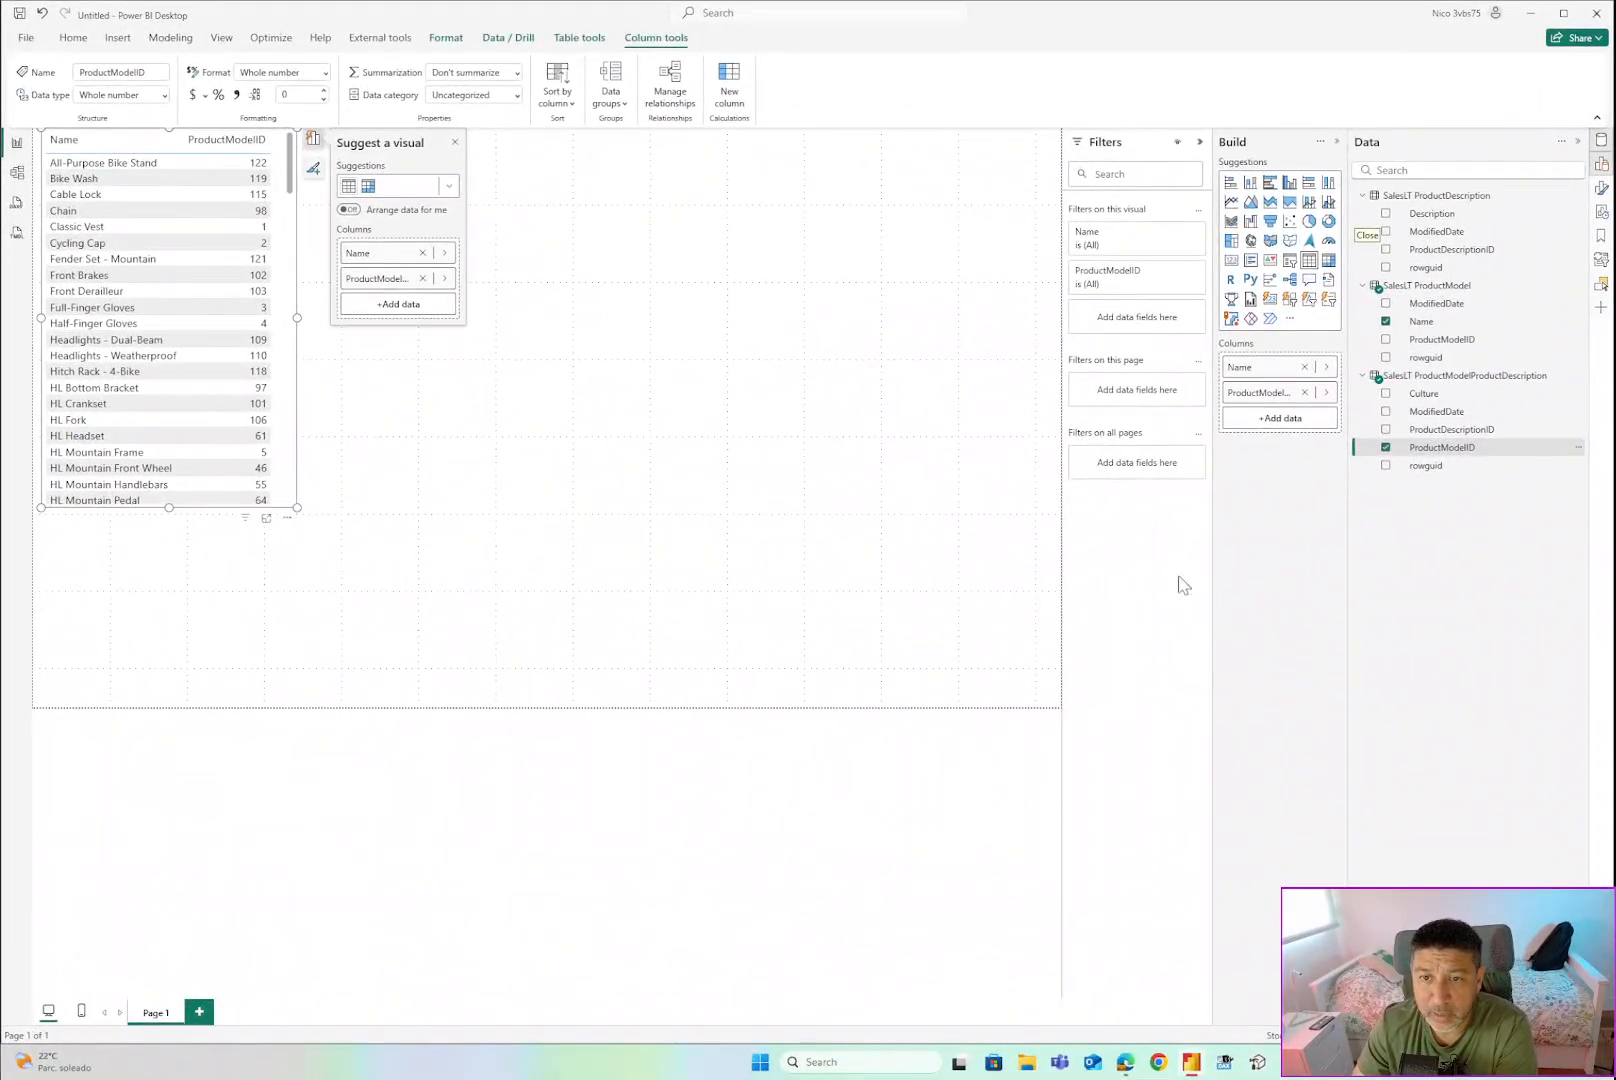
click(1308, 304)
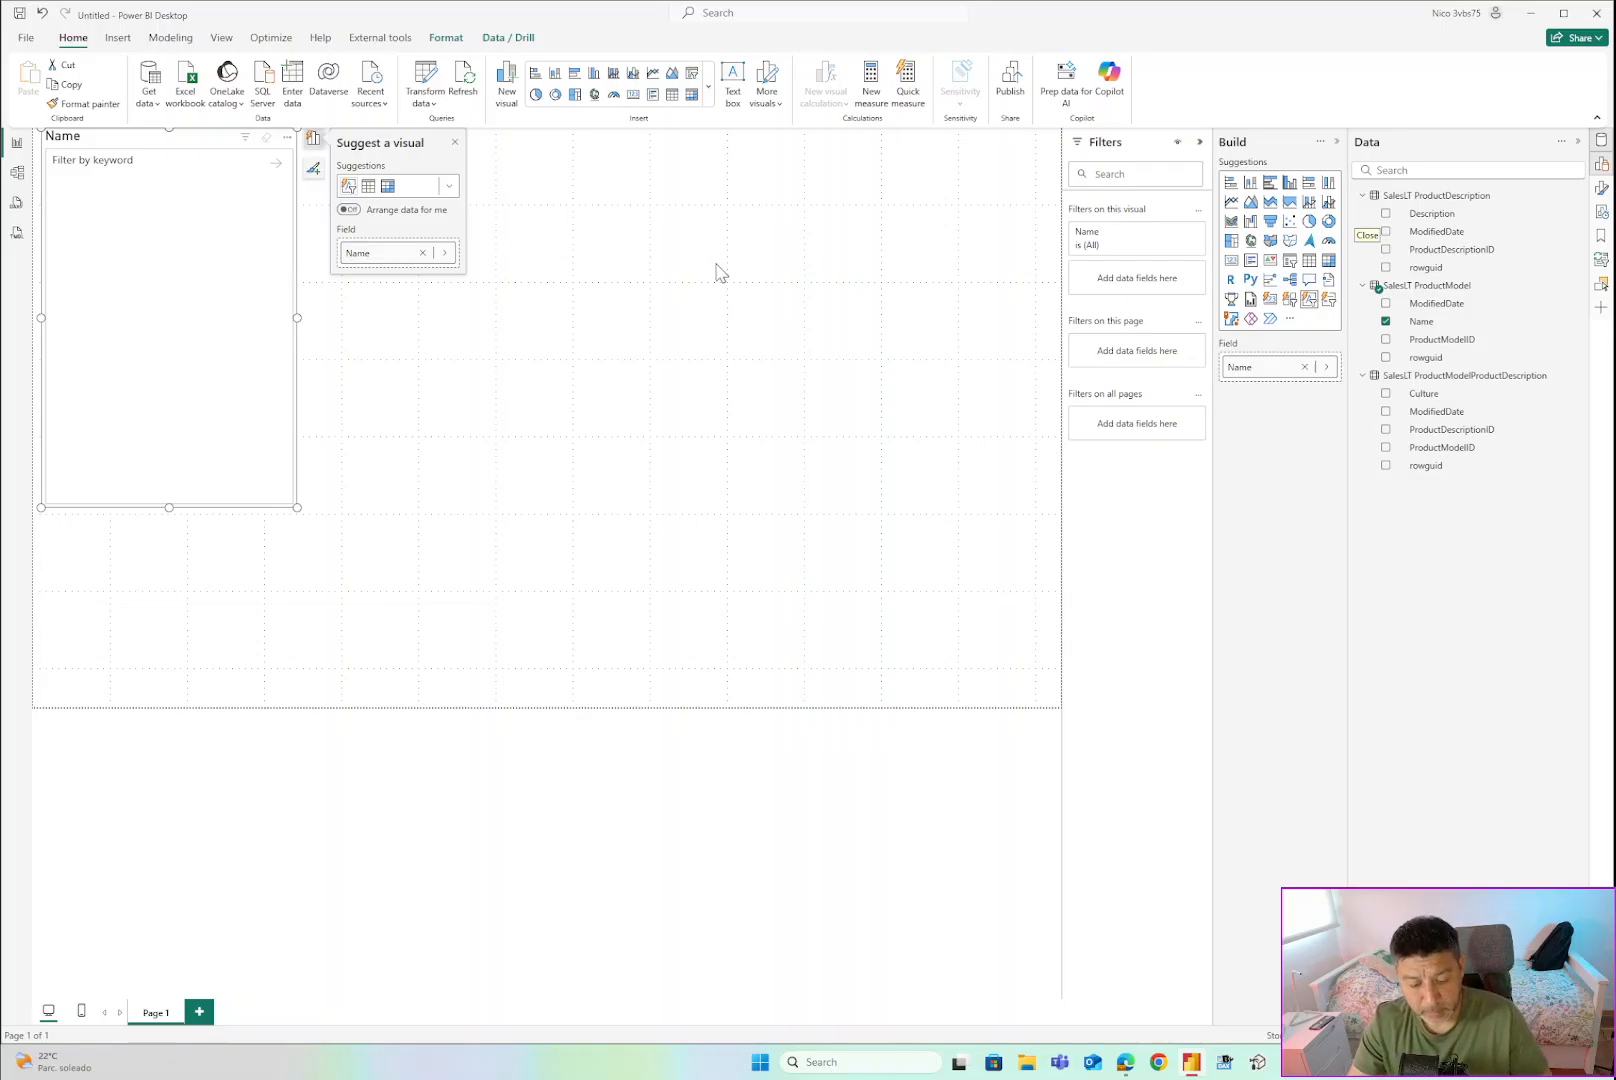
key(ctrl+z)
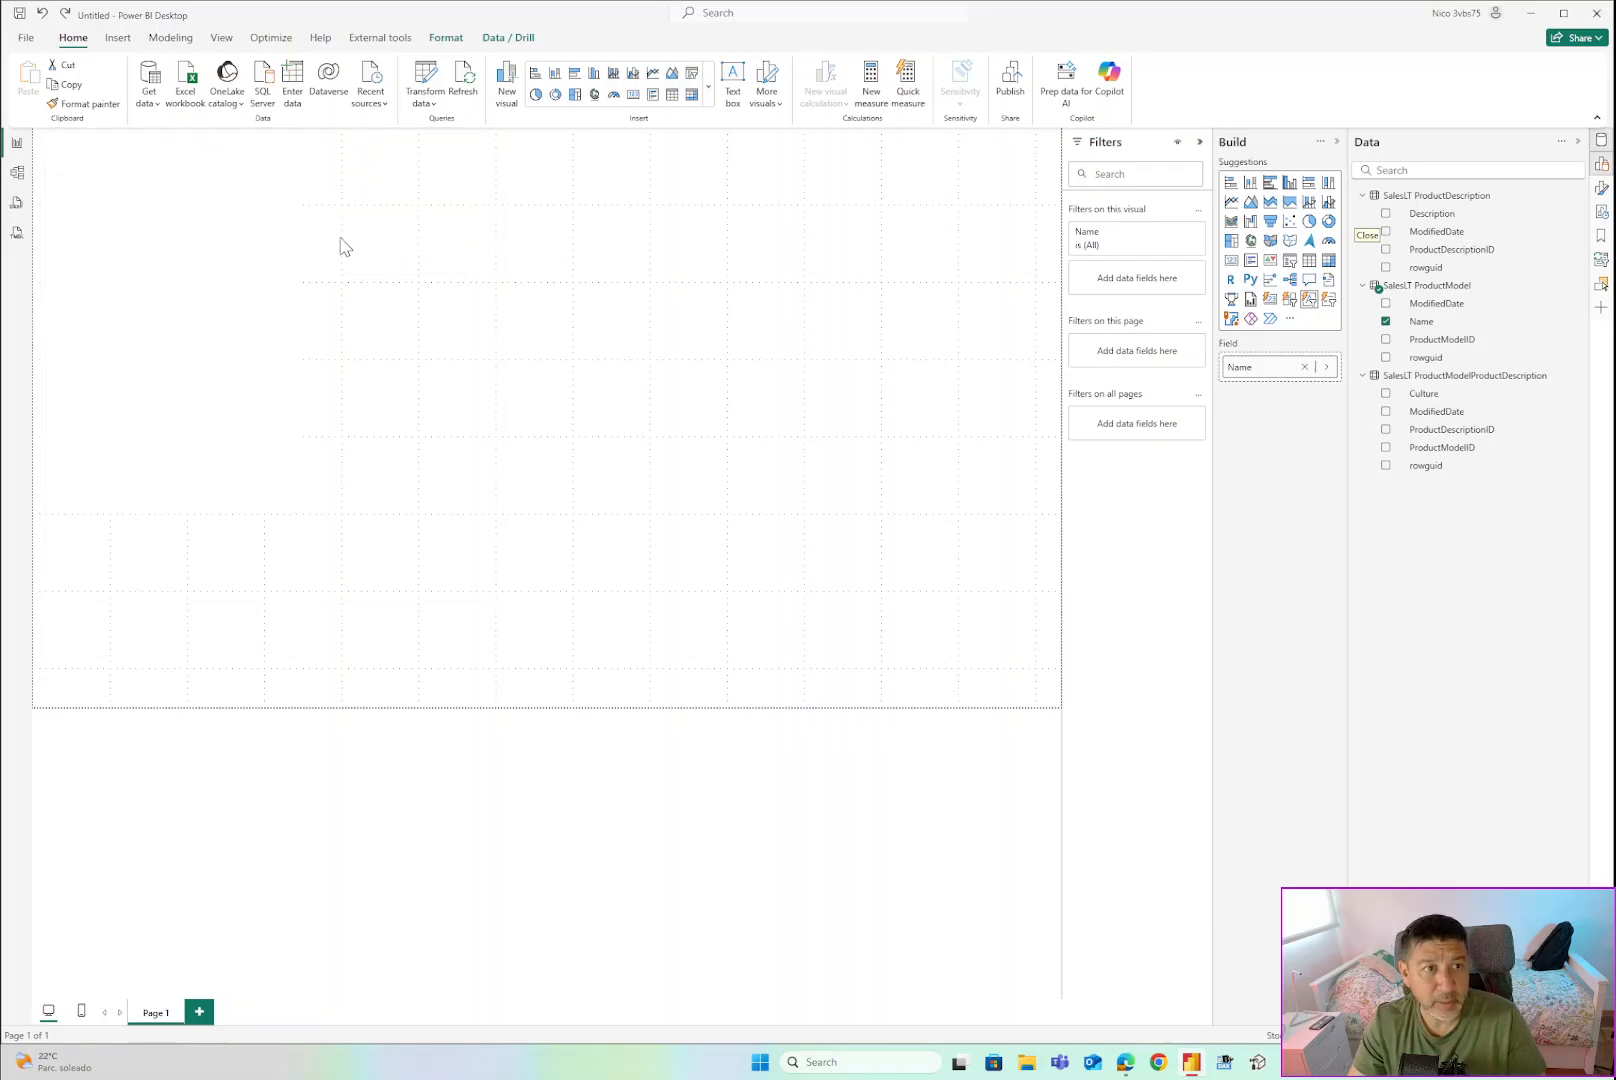
click(167, 589)
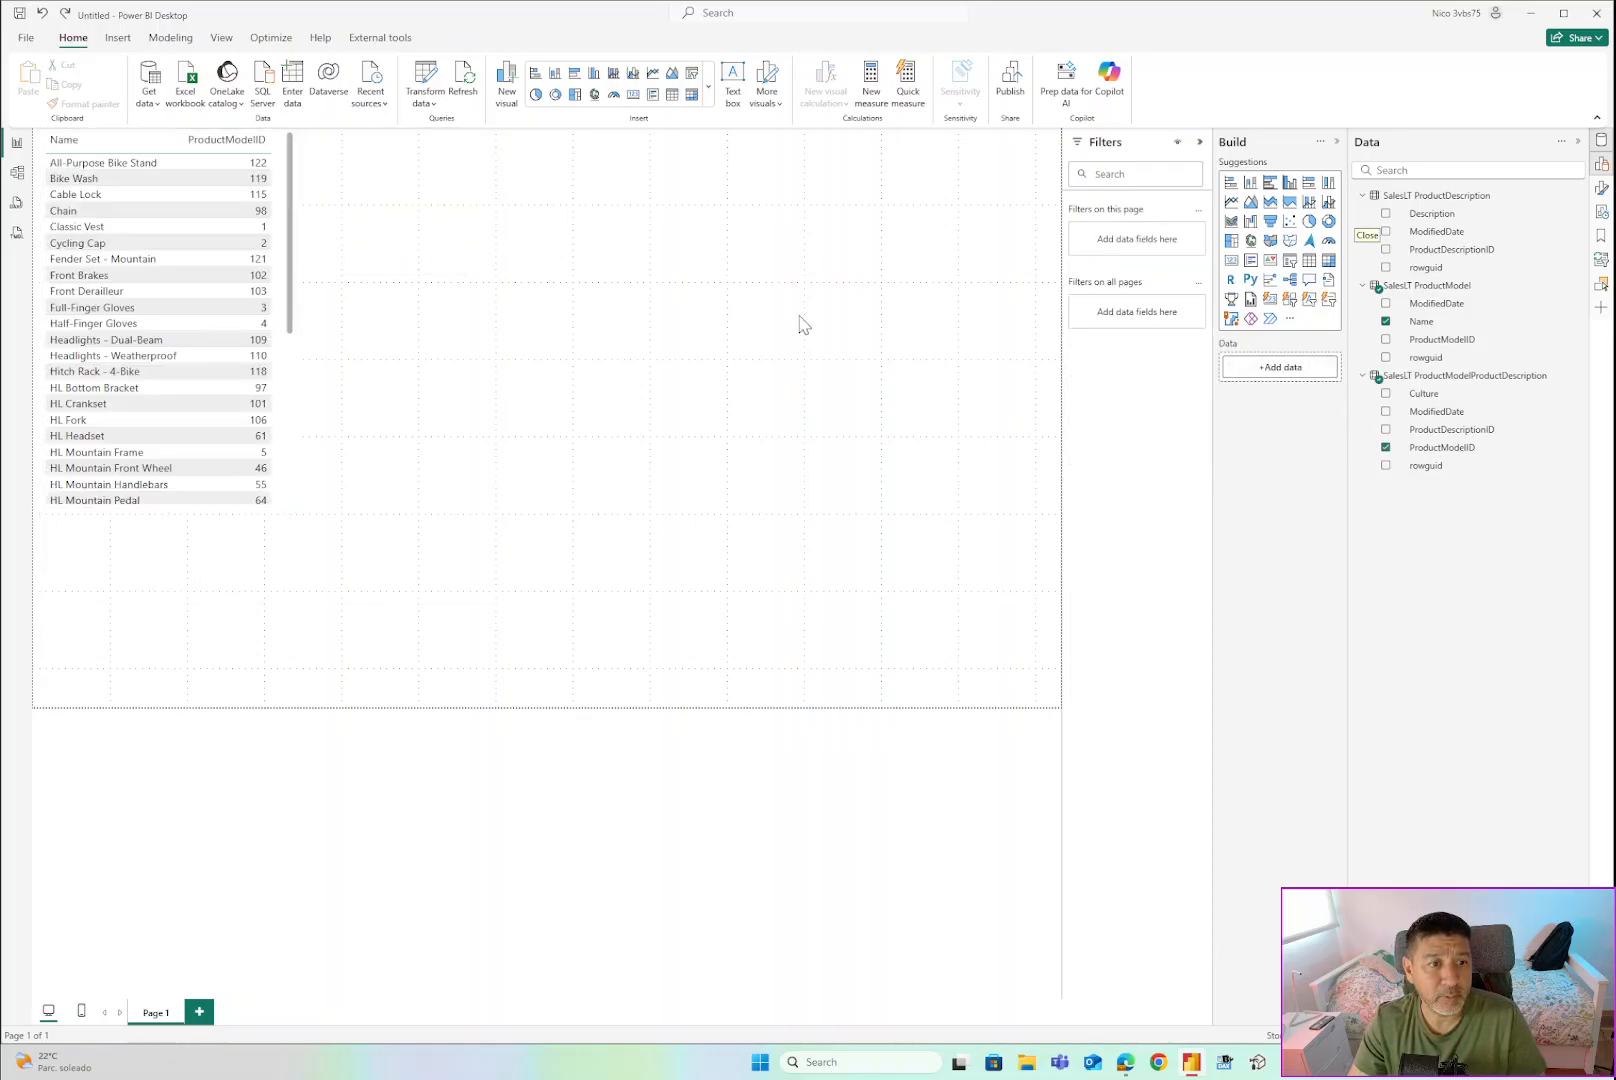
click(1305, 299)
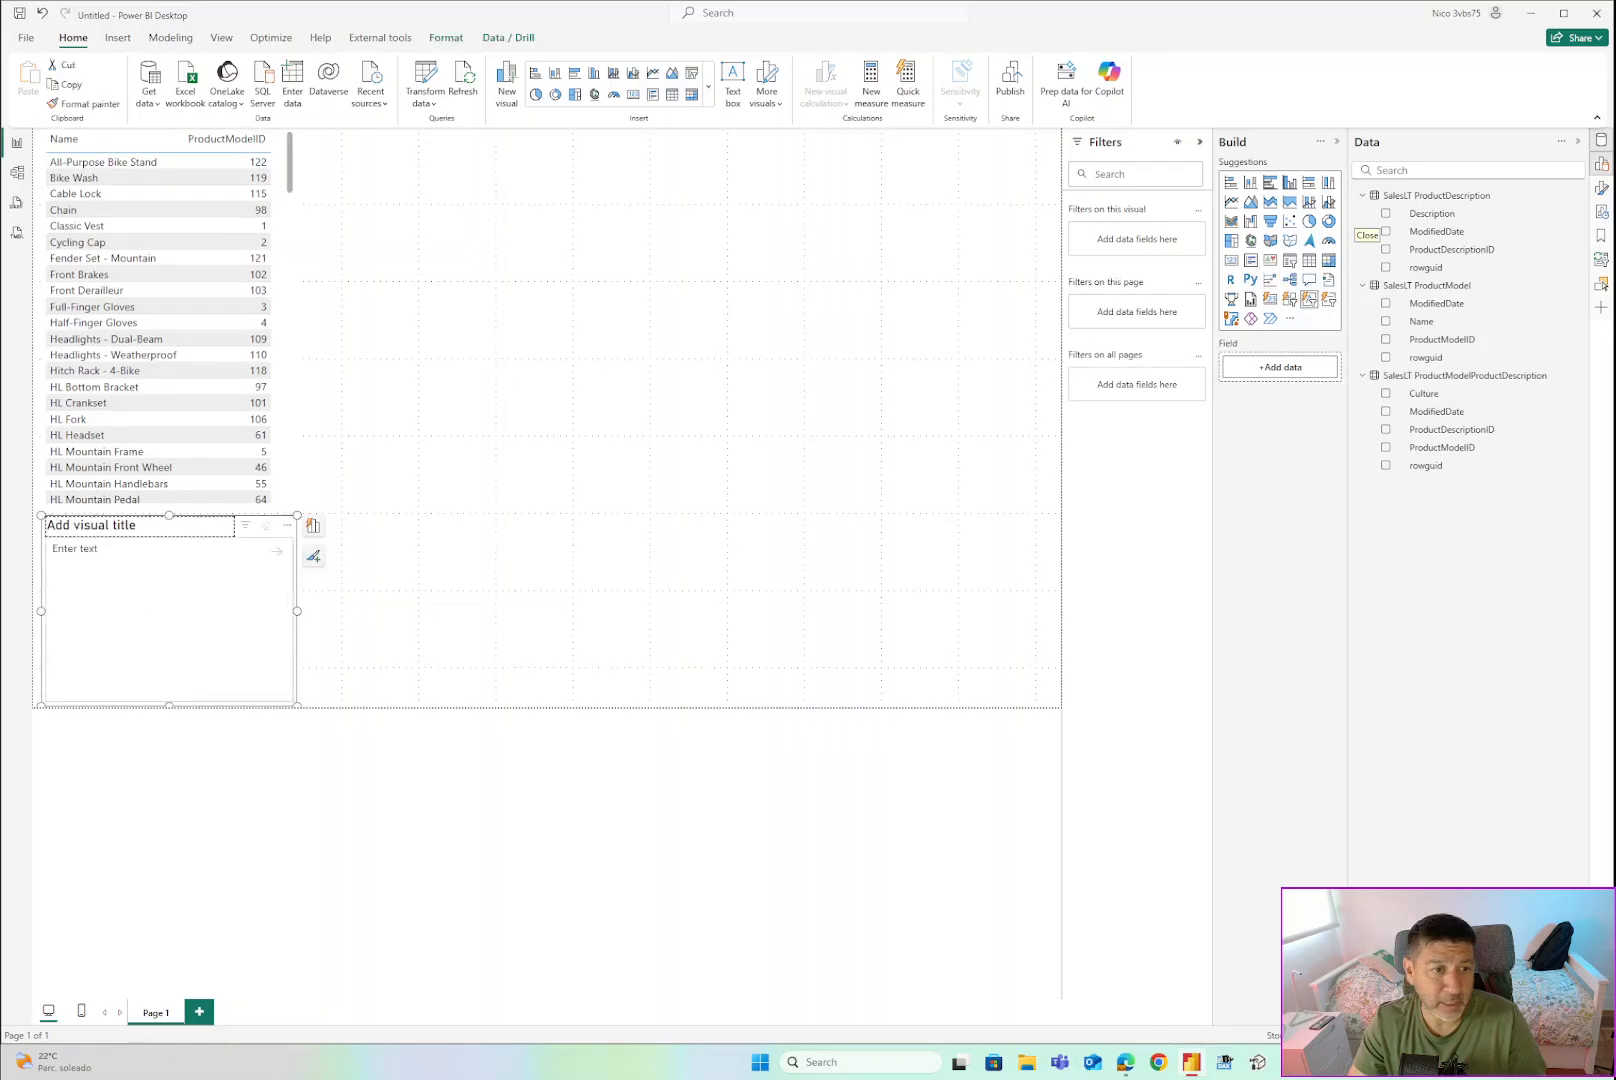
drag(297, 707, 298, 631)
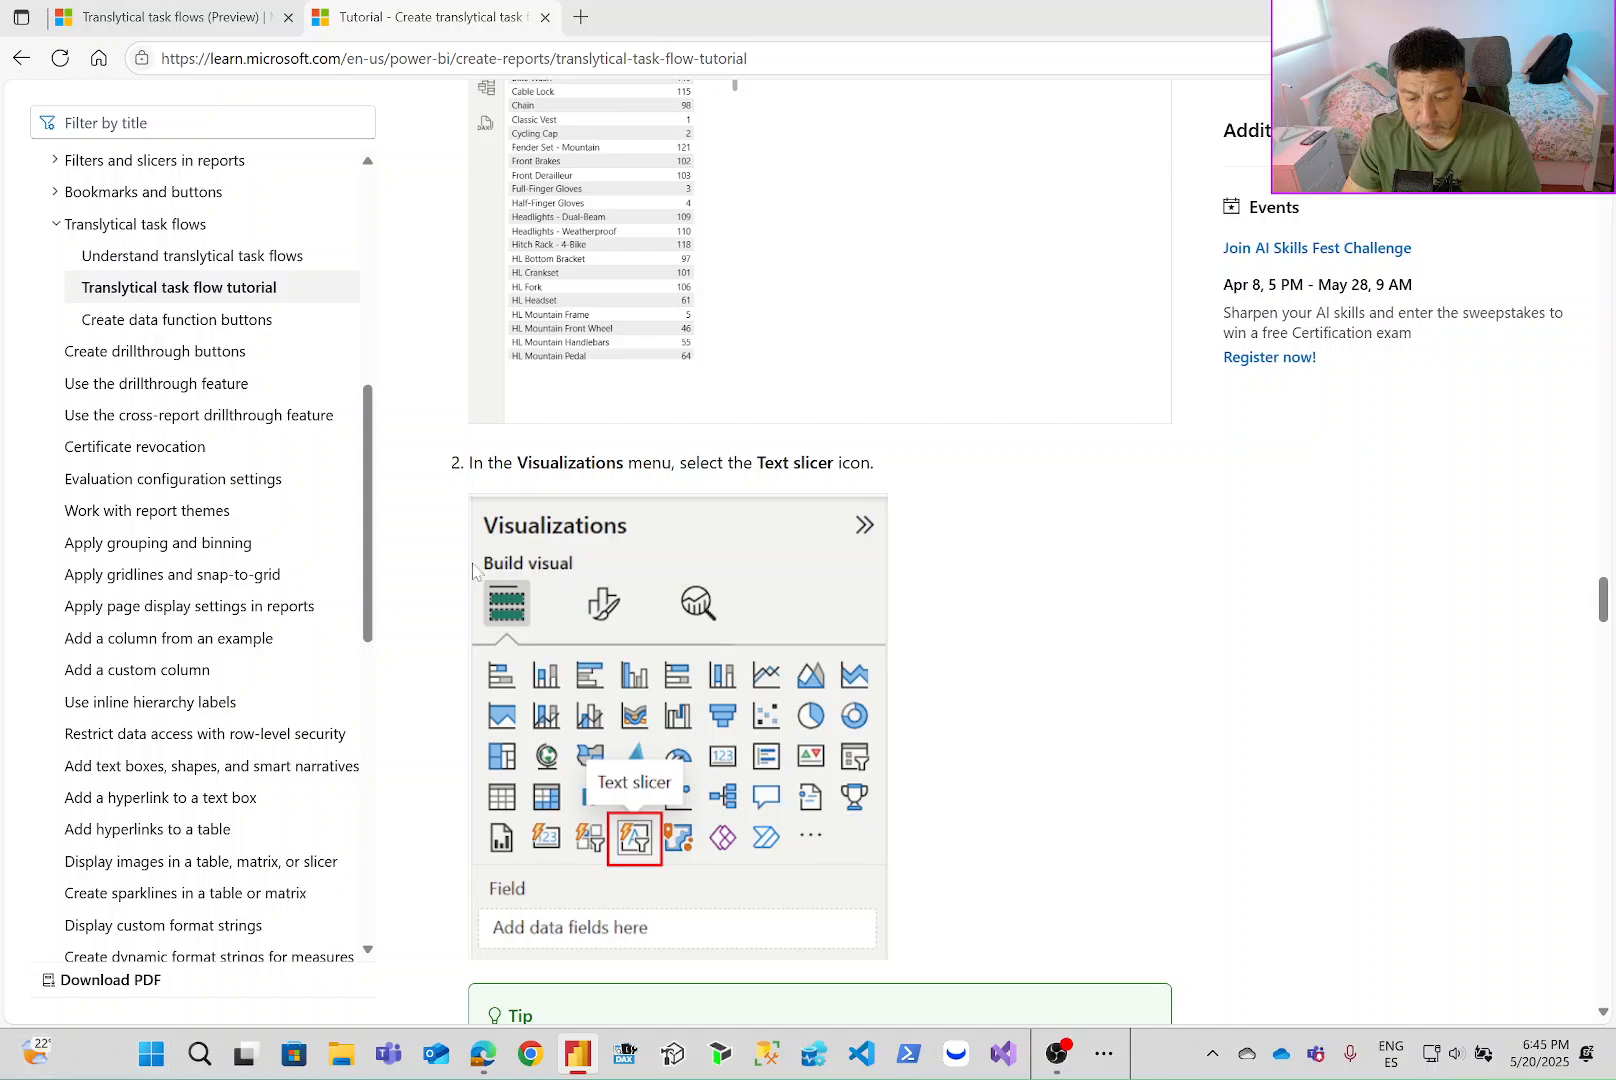
Read on in the browser tutorial to the slicer title step and copy the title "Write a new product description".
scroll(914, 679, down, 1)
scroll(914, 679, down, 5)
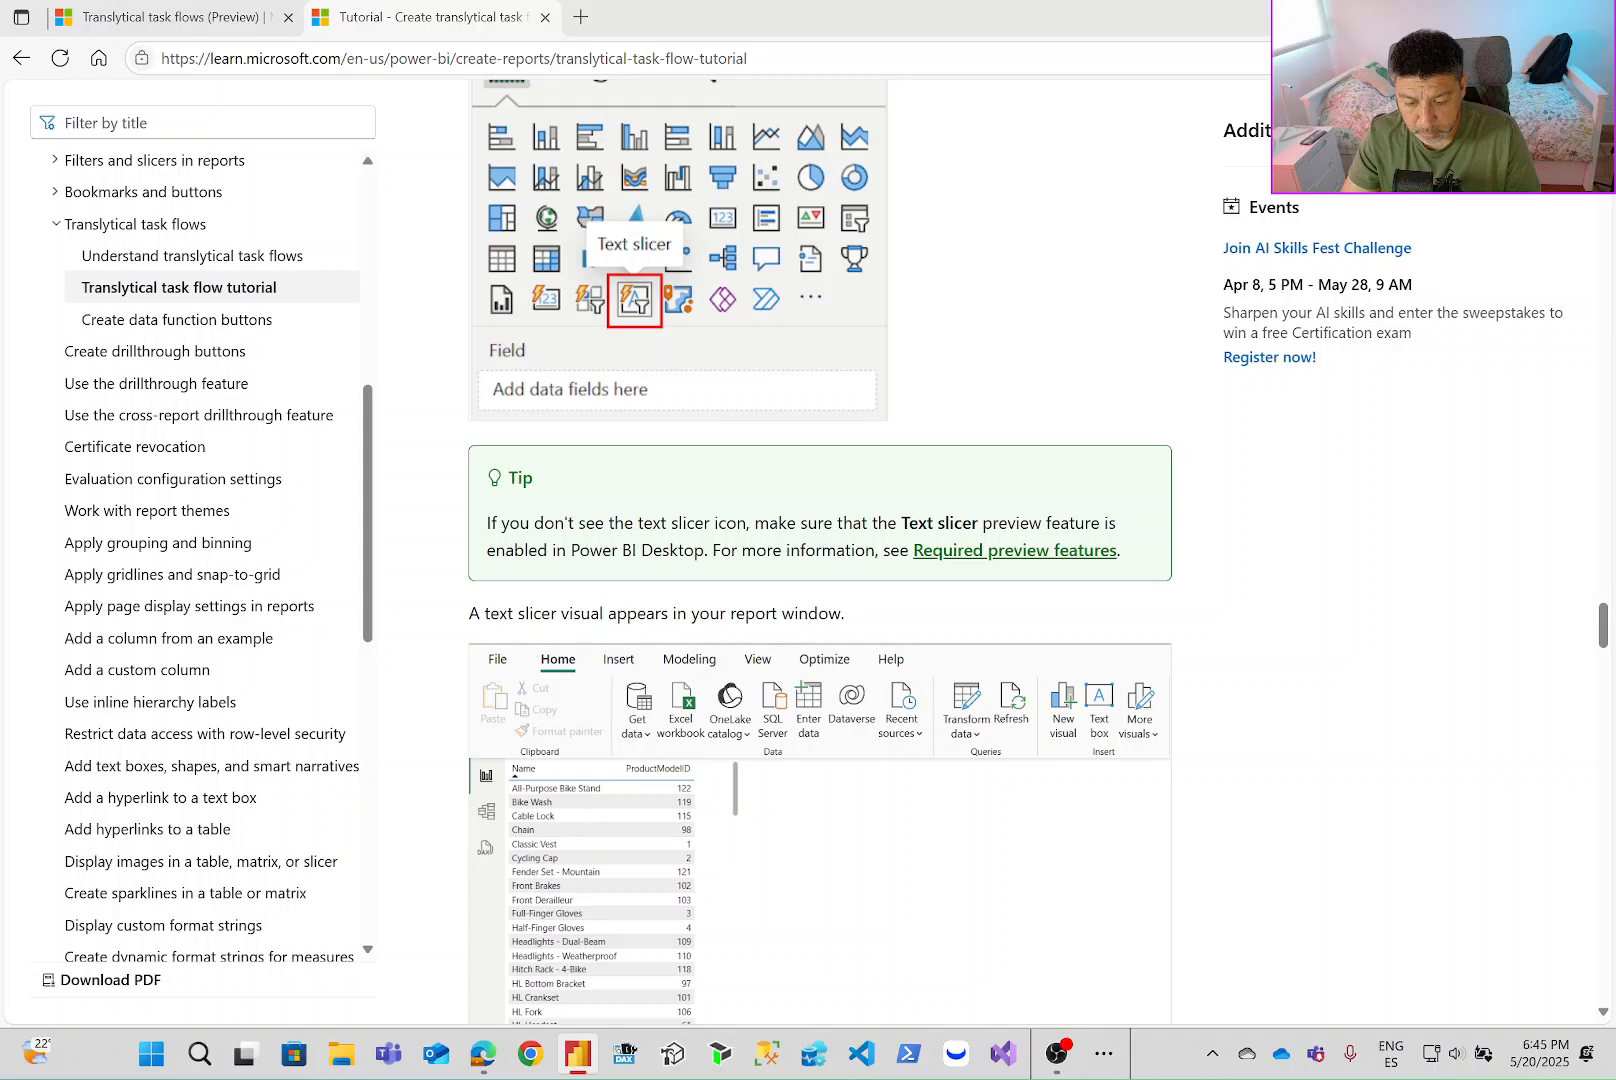
drag(498, 613, 831, 597)
click(831, 597)
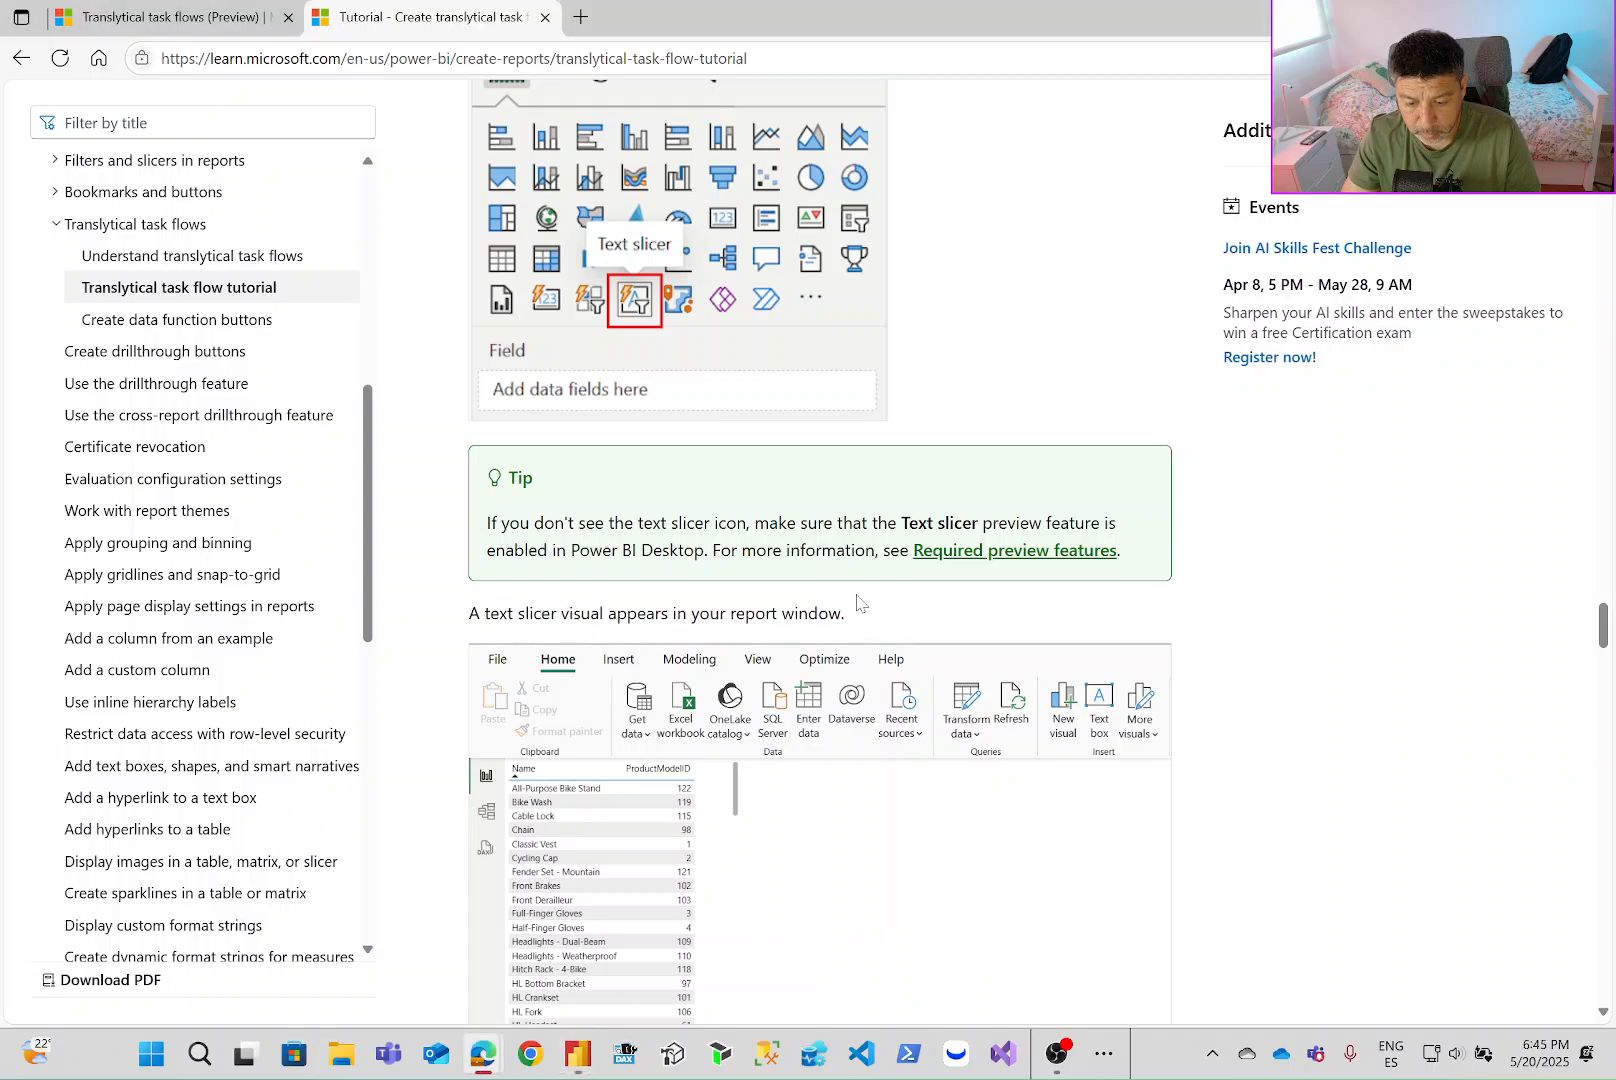
scroll(857, 601, down, 5)
scroll(643, 607, down, 4)
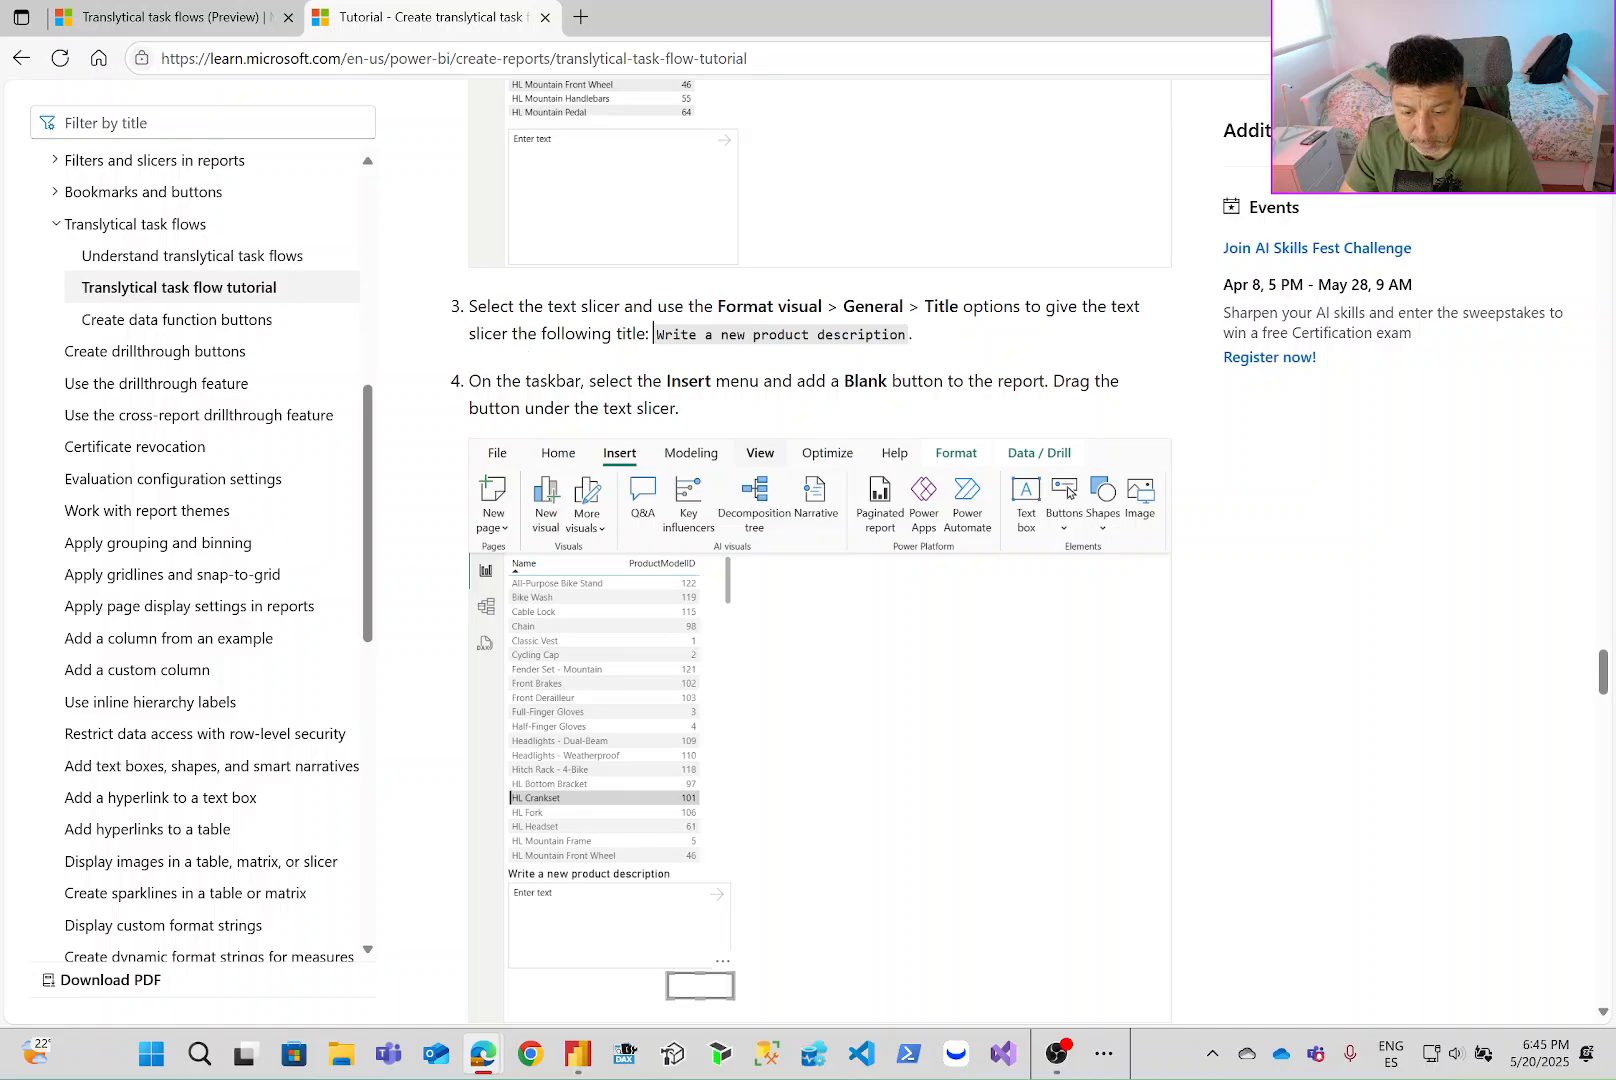
drag(655, 335, 912, 341)
key(ctrl+c)
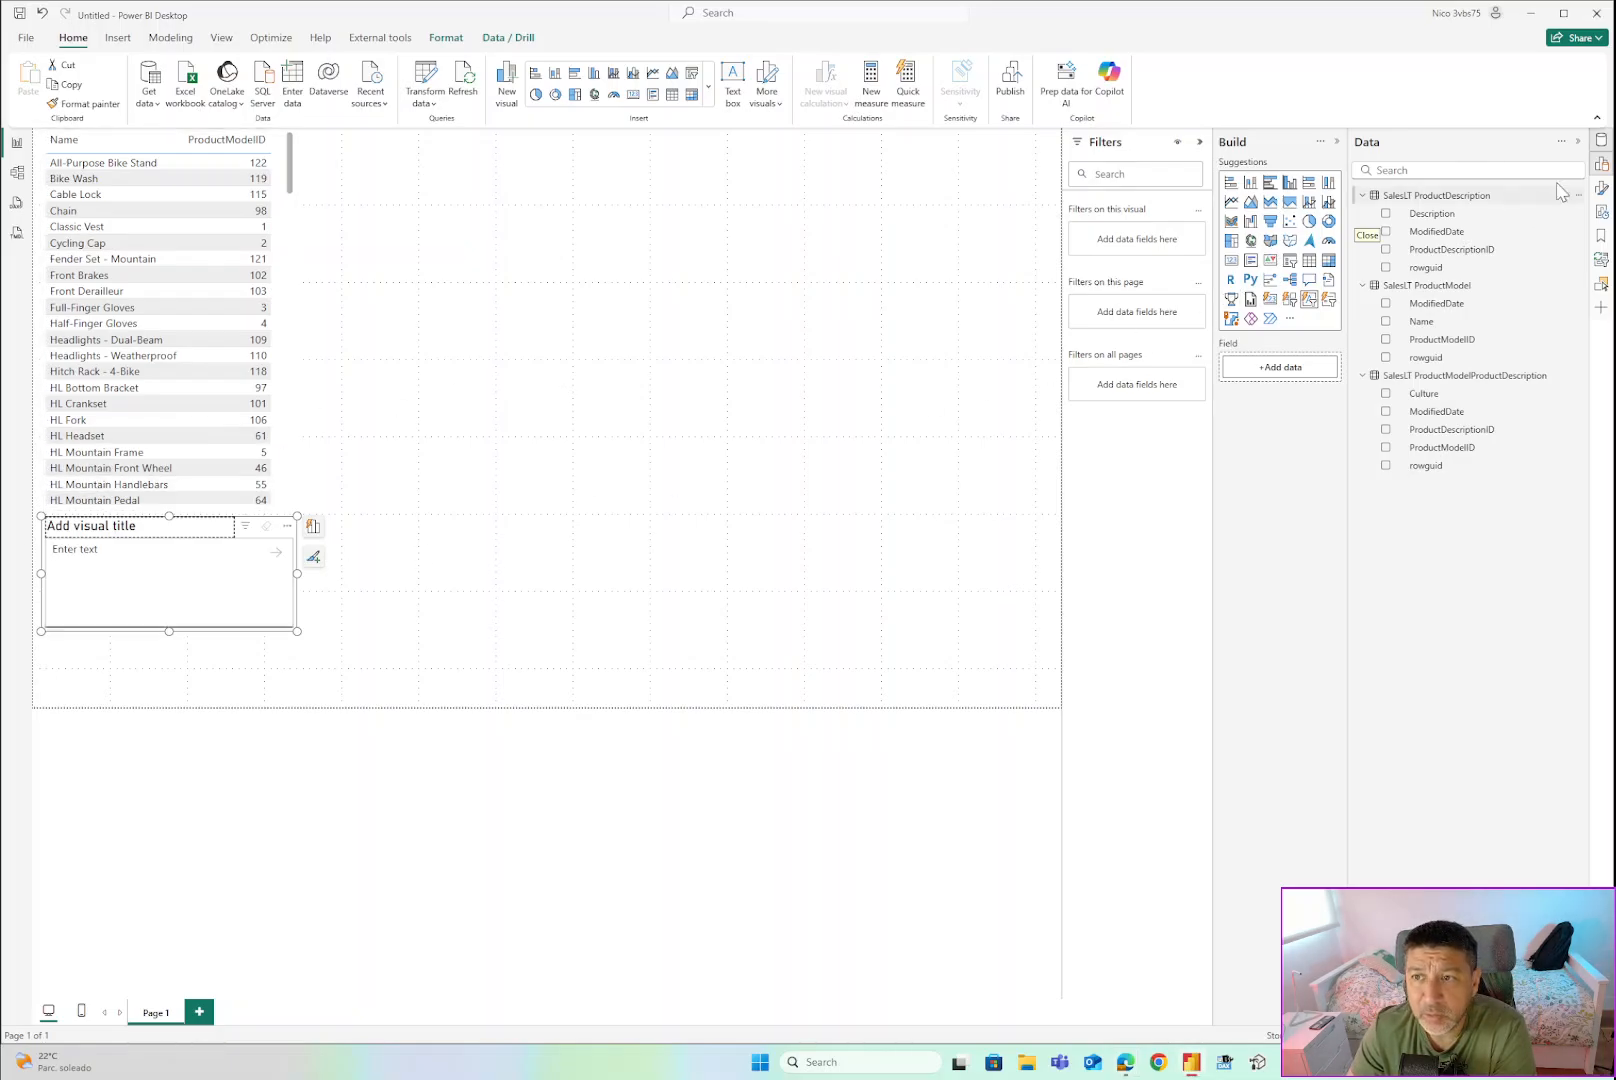
In Power BI Desktop, collapse the filters and set the text slicer's title text to "Write a new product description".
click(1200, 142)
click(1603, 192)
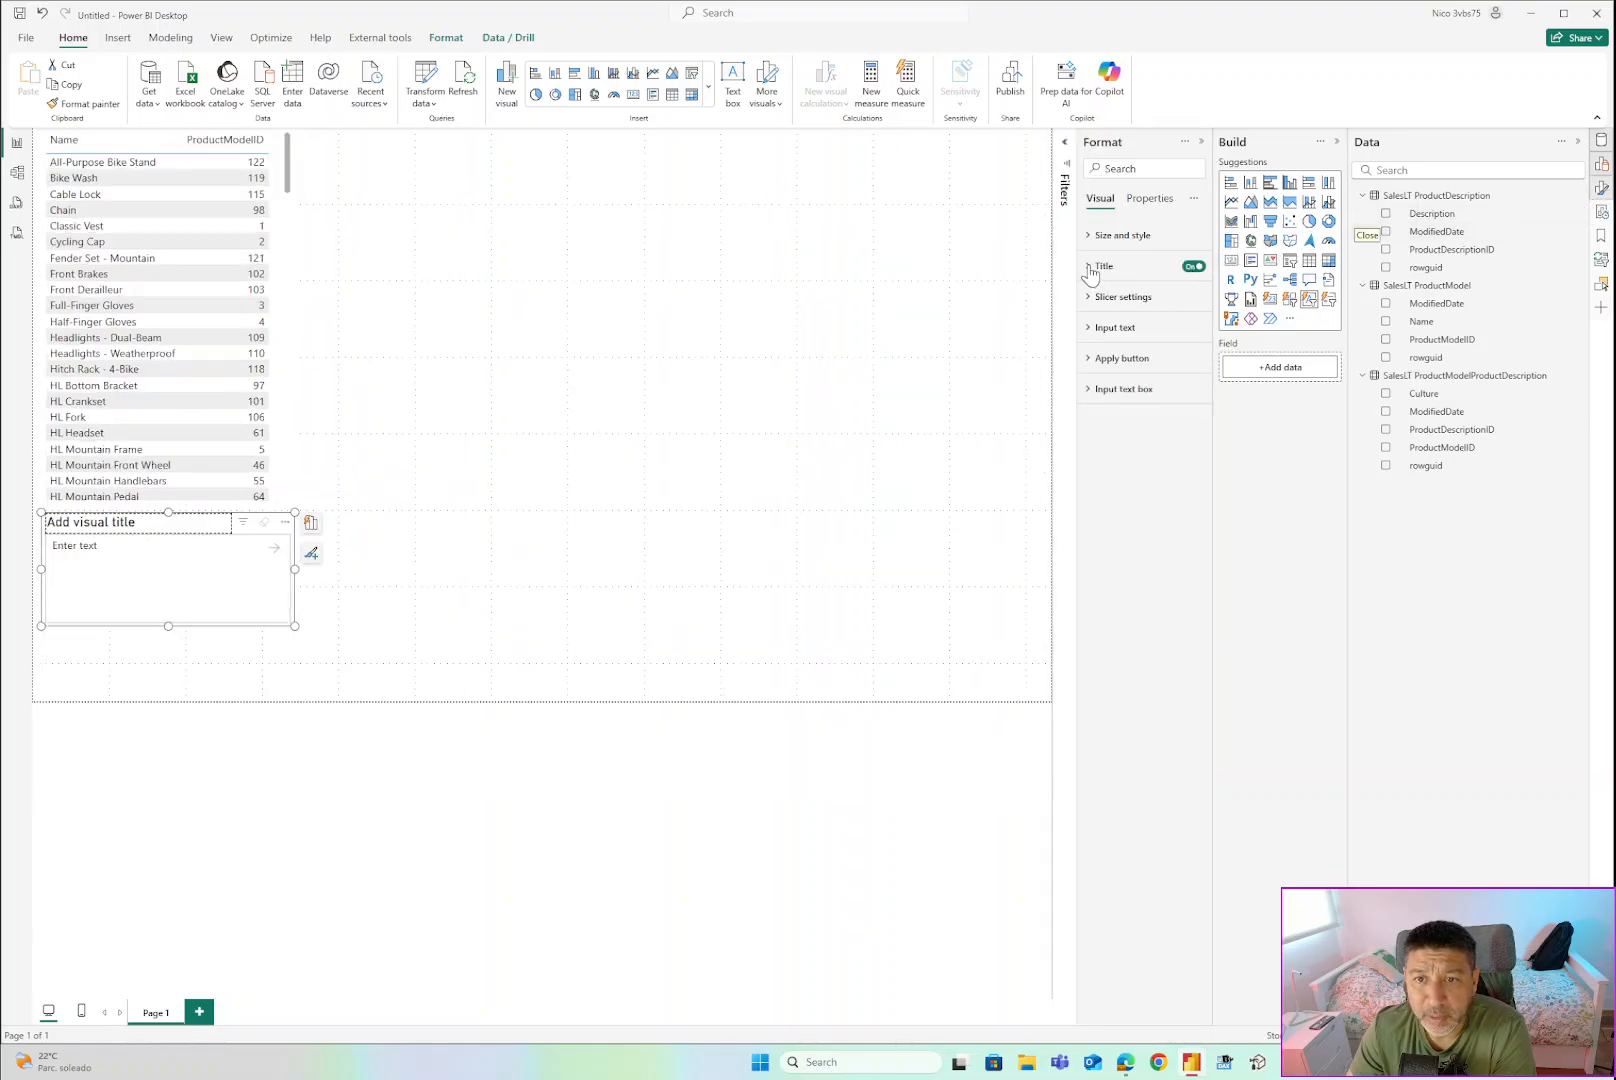
click(1091, 270)
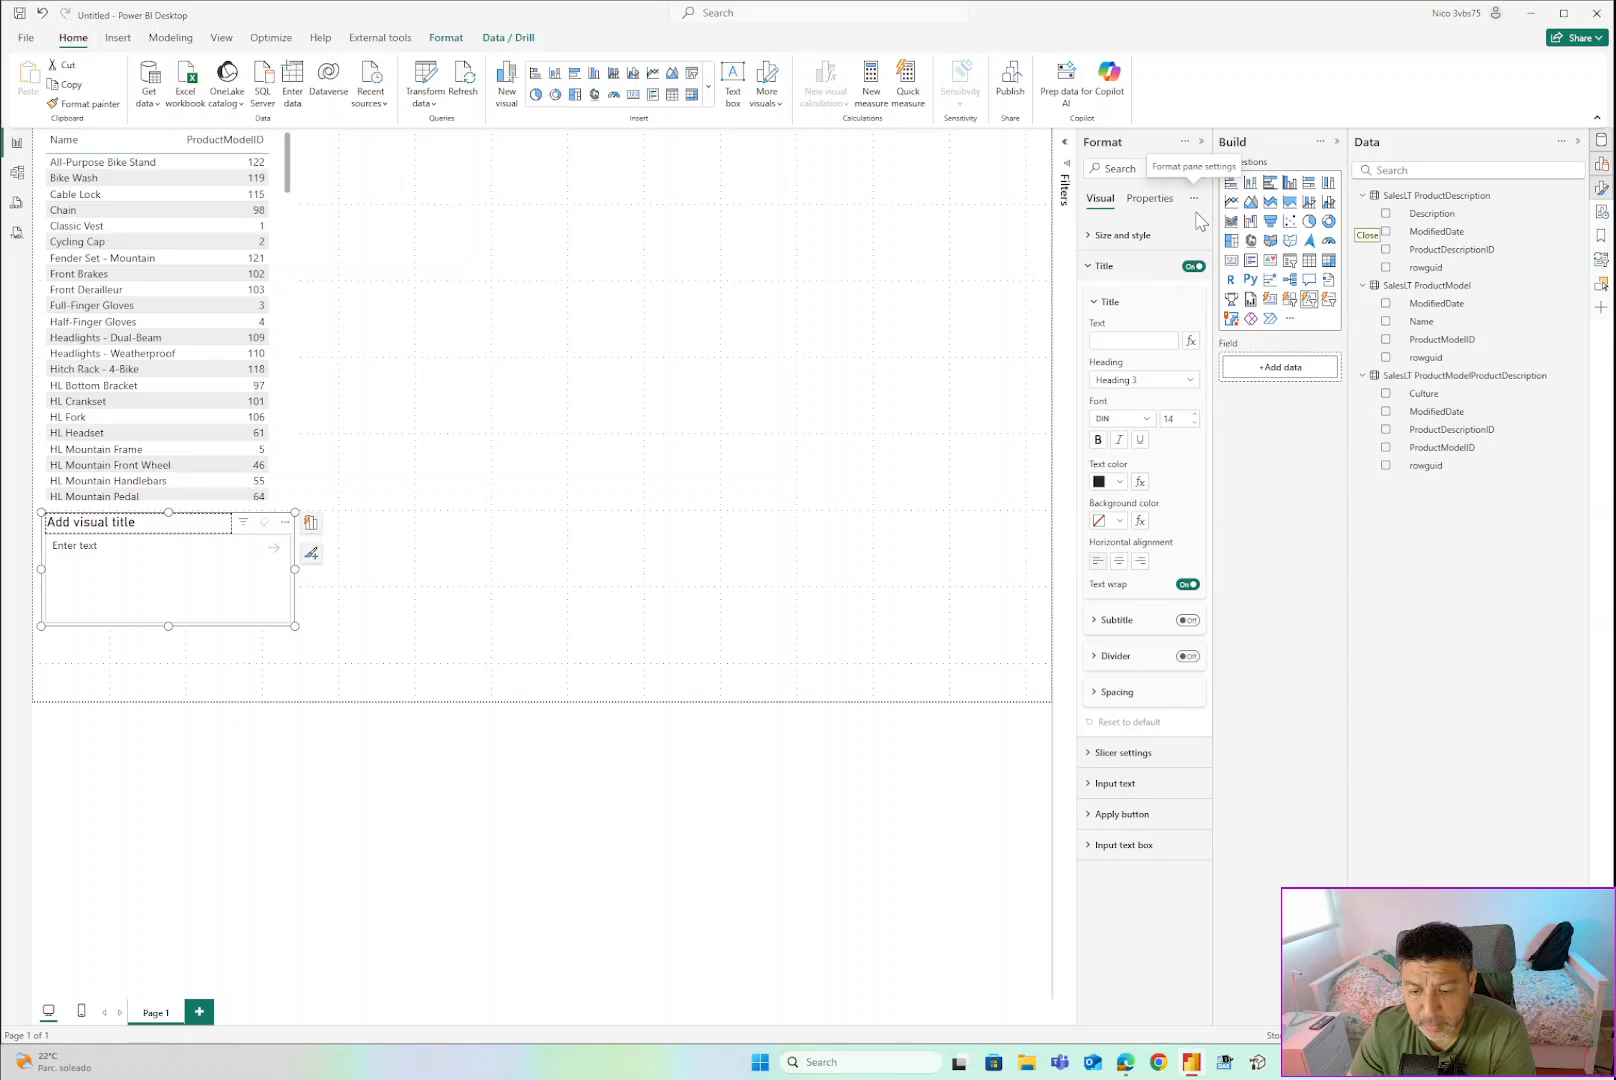
click(1138, 340)
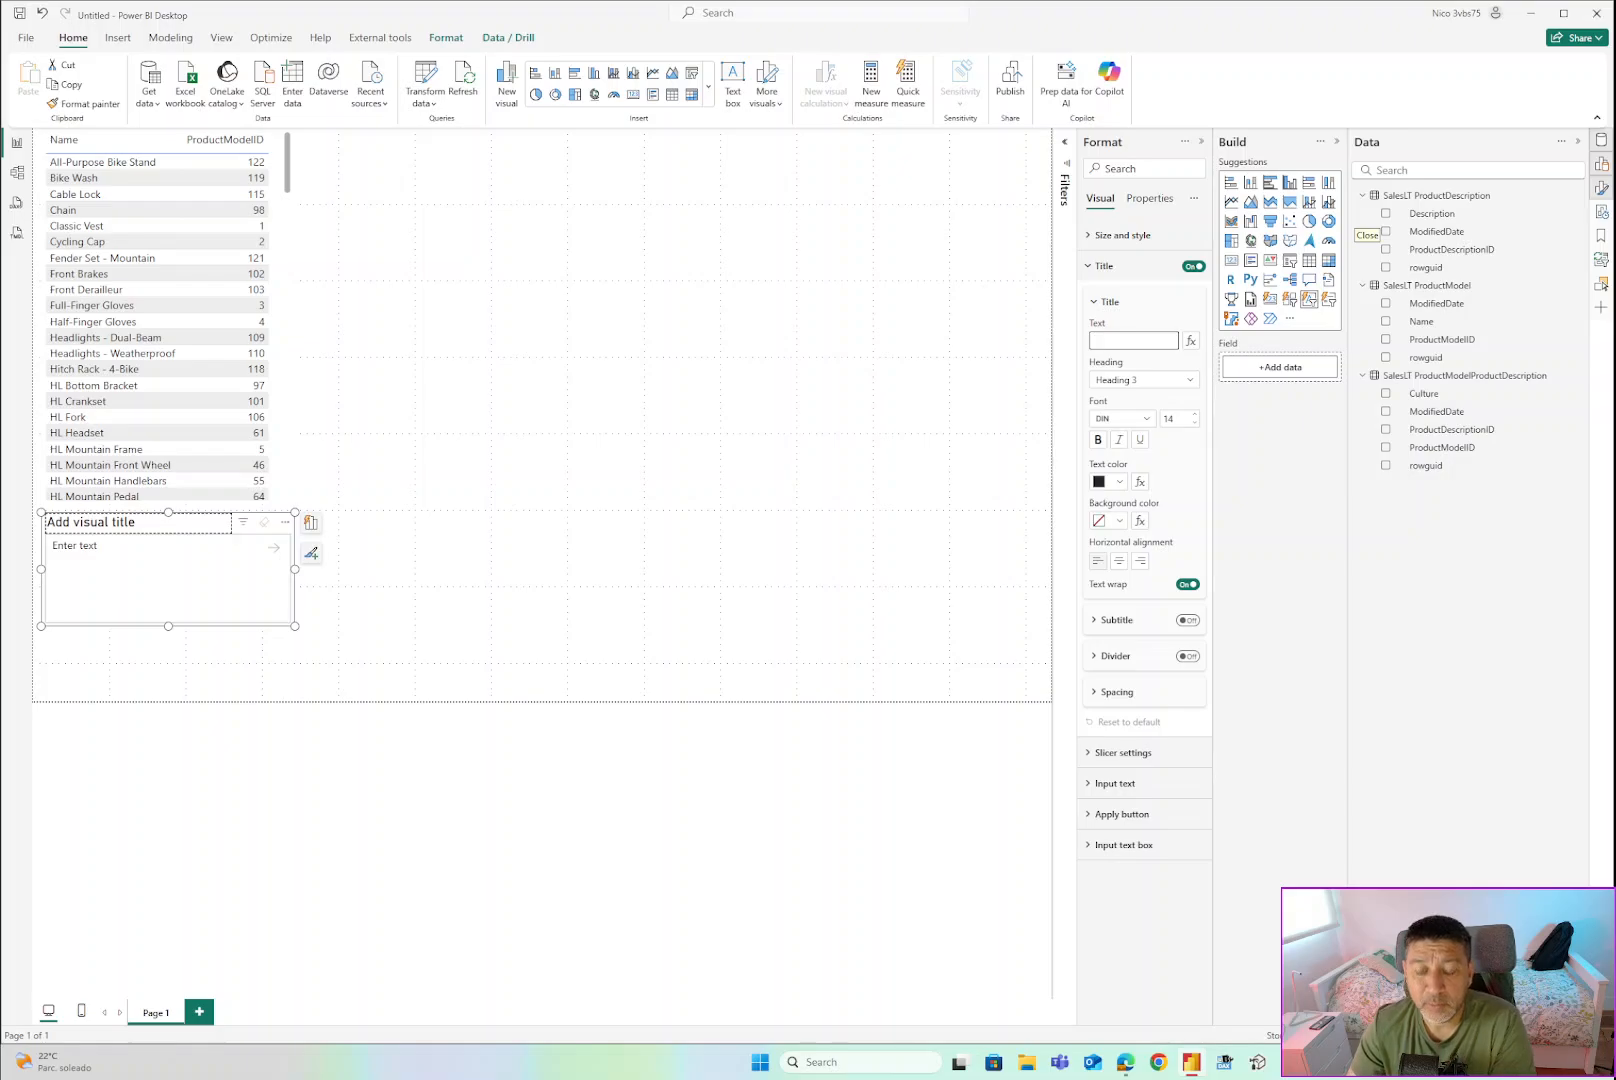
key(ctrl+v)
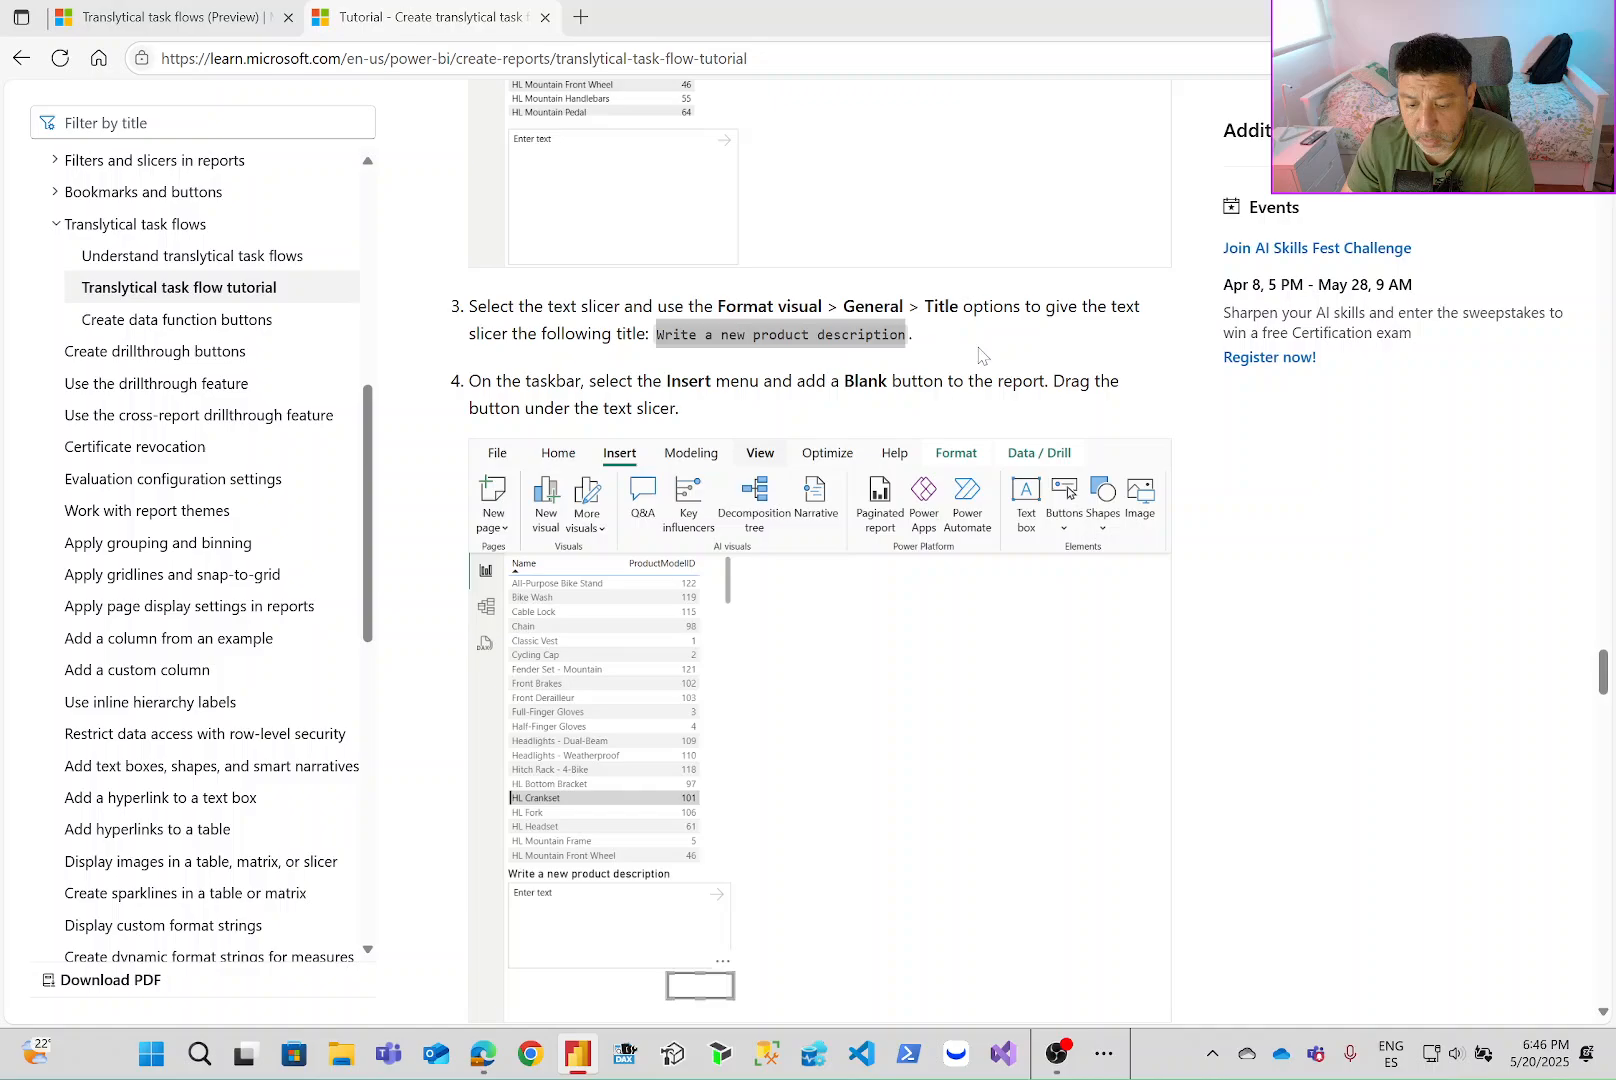
Read the tutorial's step 4 on adding a Blank button to the report and placing it under the text slicer.
scroll(583, 508, down, 1)
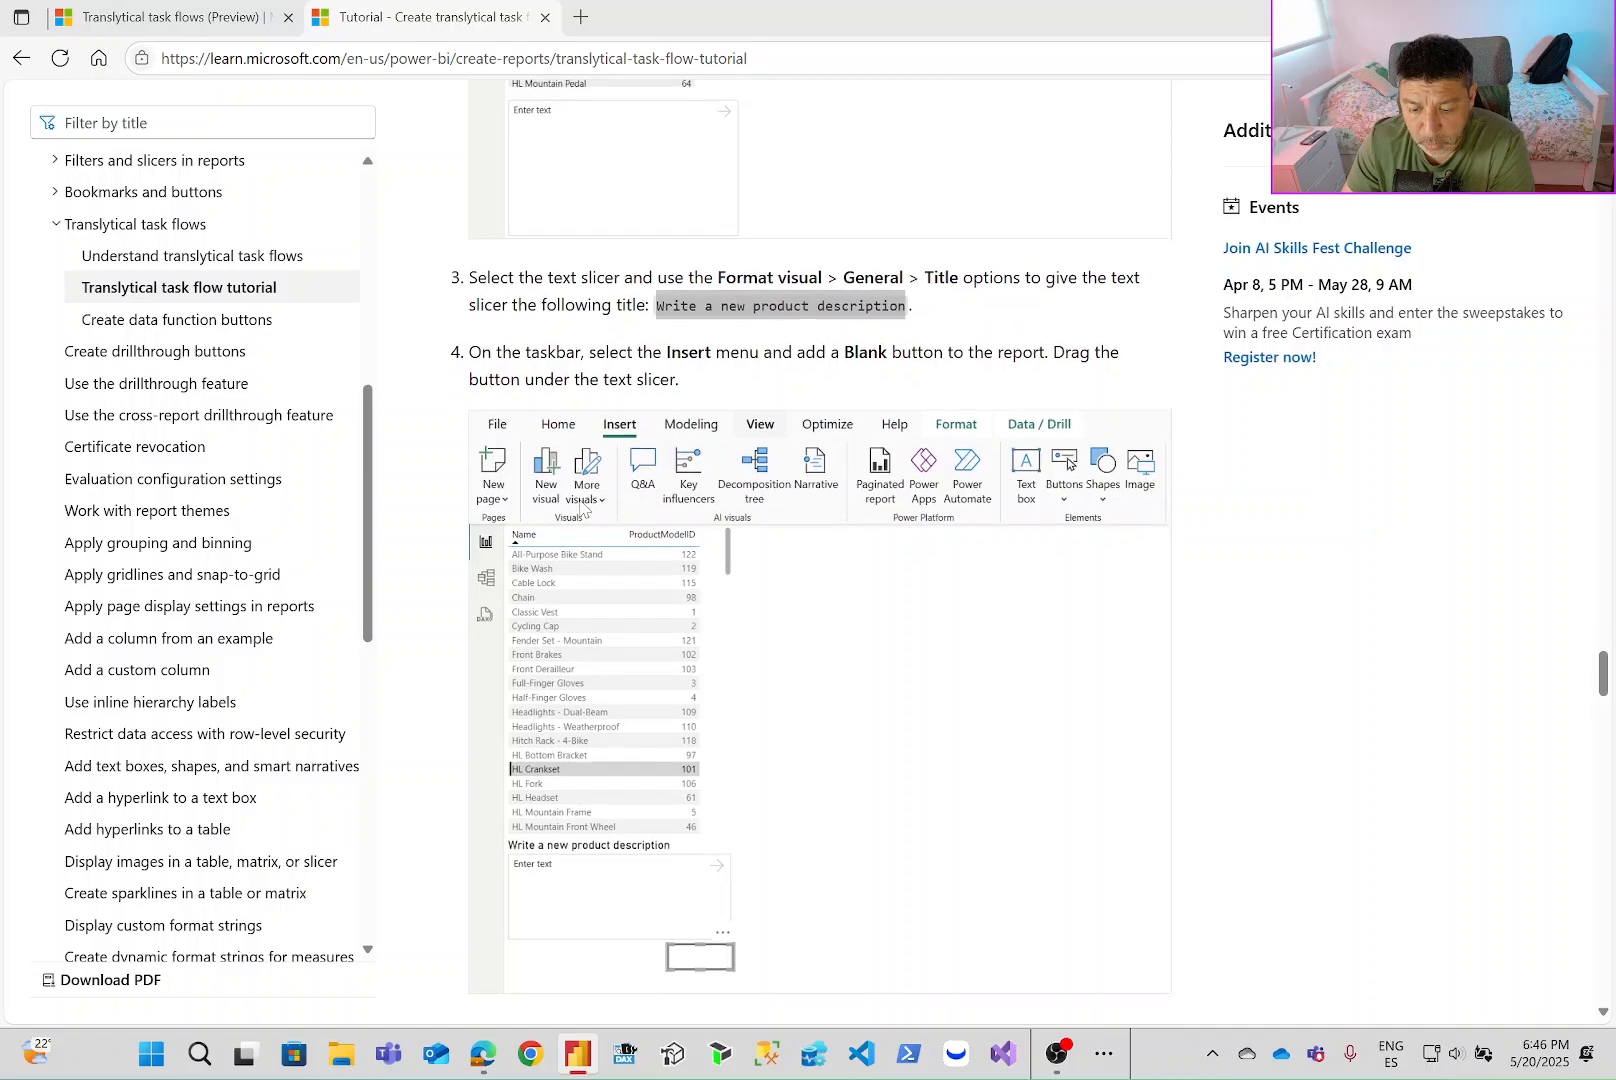
scroll(583, 508, down, 1)
drag(469, 273, 1100, 280)
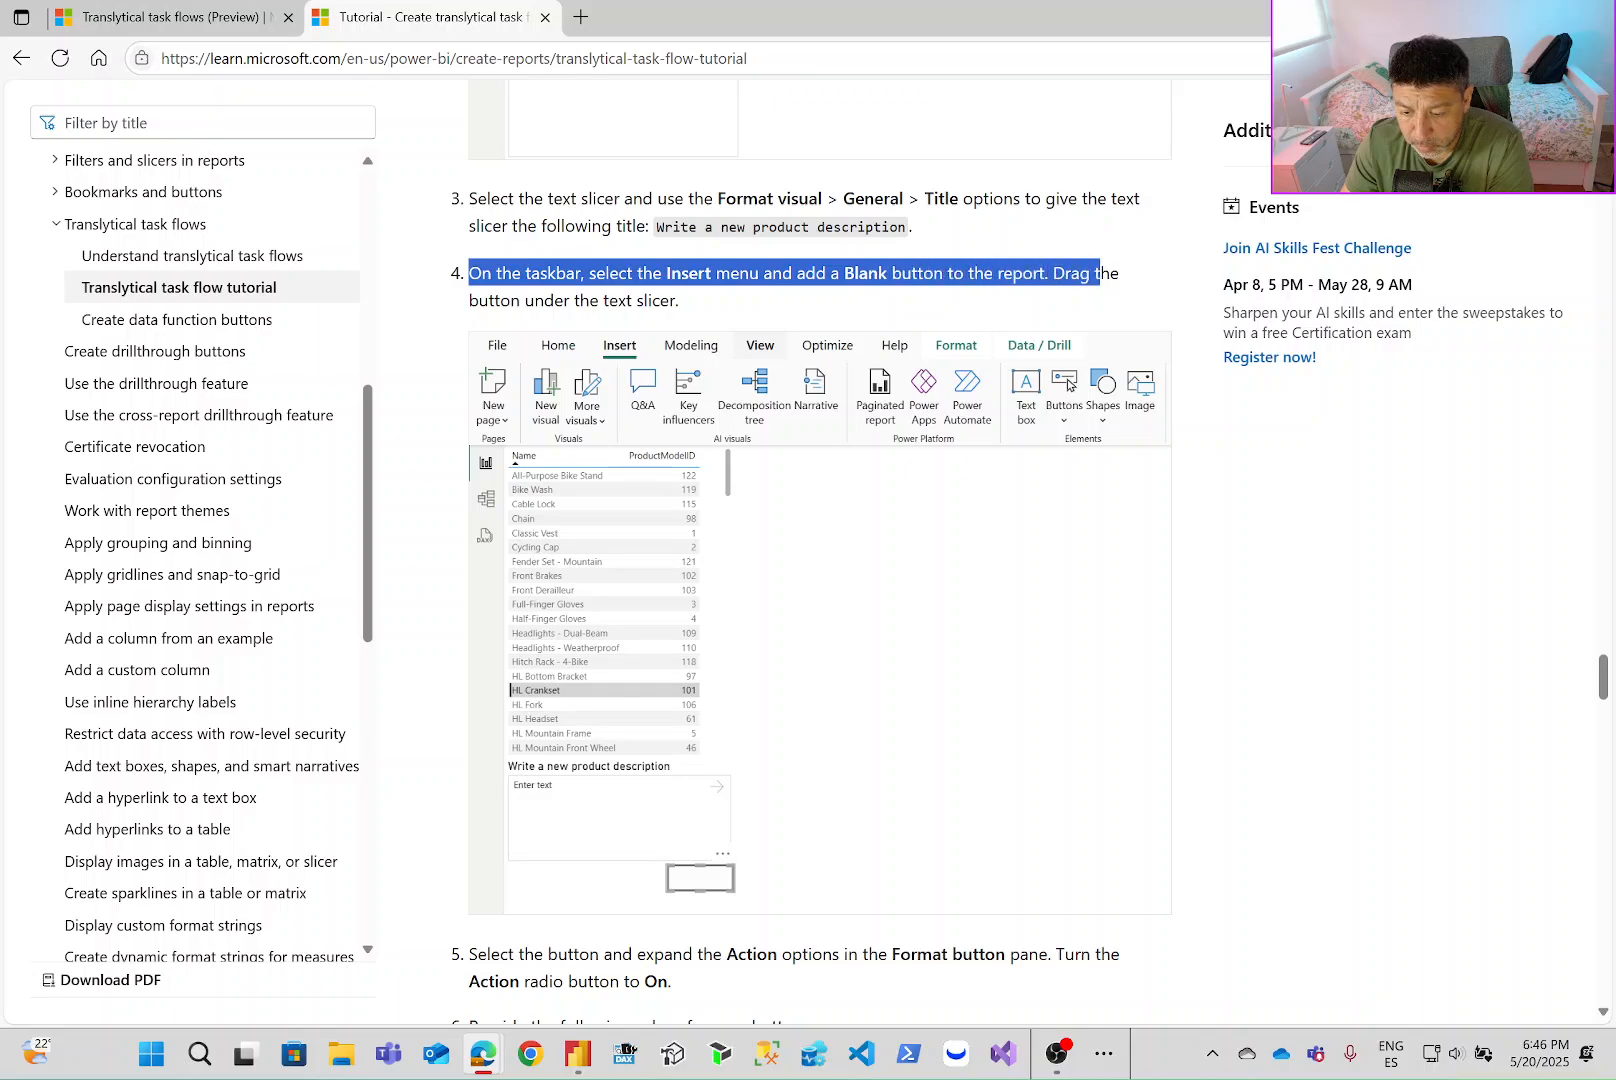
click(1100, 280)
drag(524, 285, 673, 300)
click(675, 300)
scroll(754, 352, down, 2)
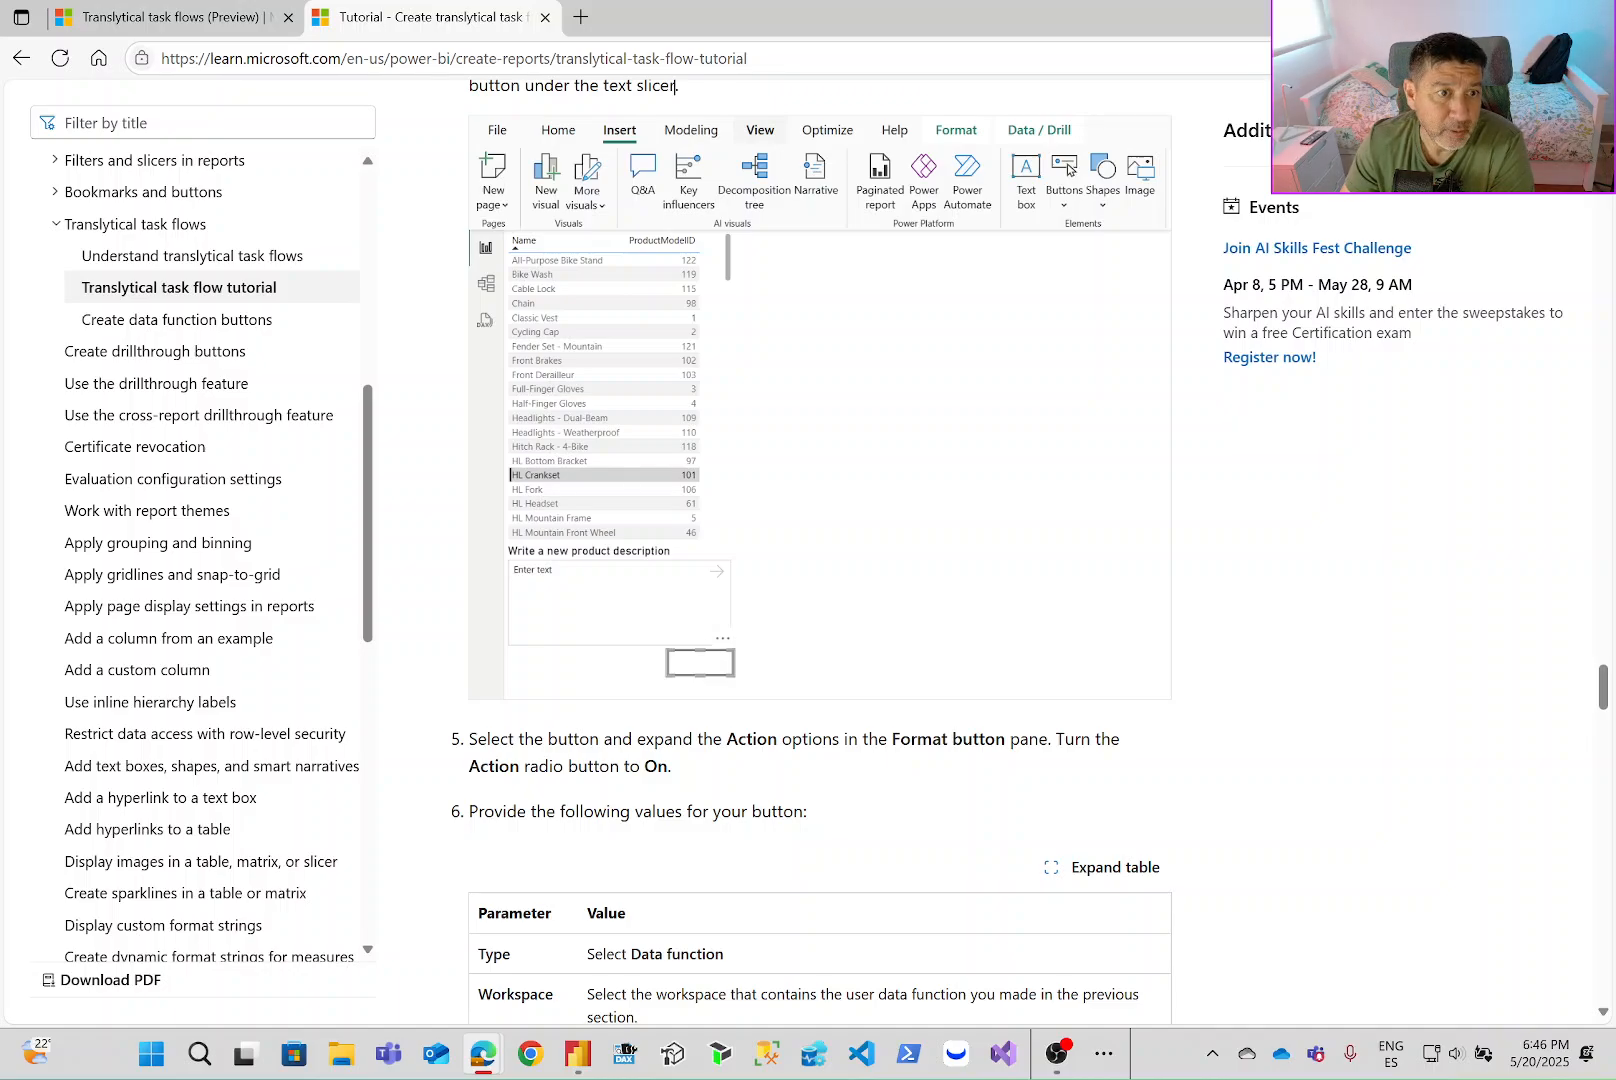
In Power BI Desktop, insert a Blank button and place it just below the text slicer, aligned with its right edge.
key(alt+Tab)
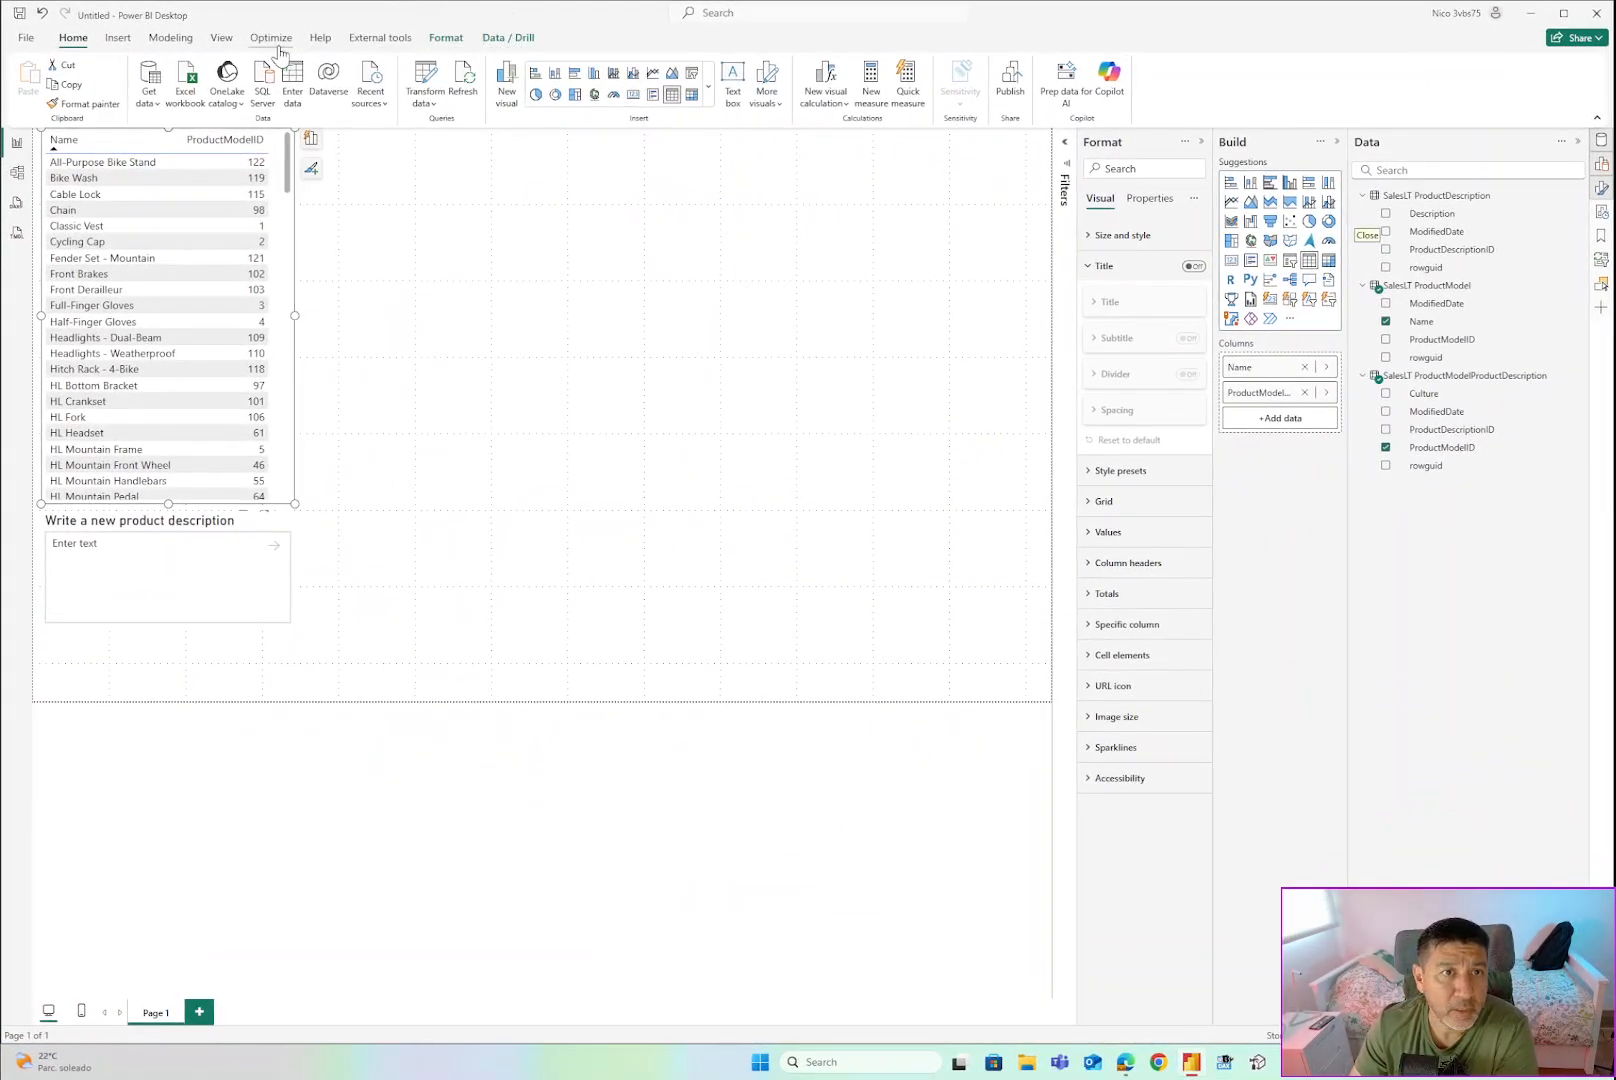
click(120, 44)
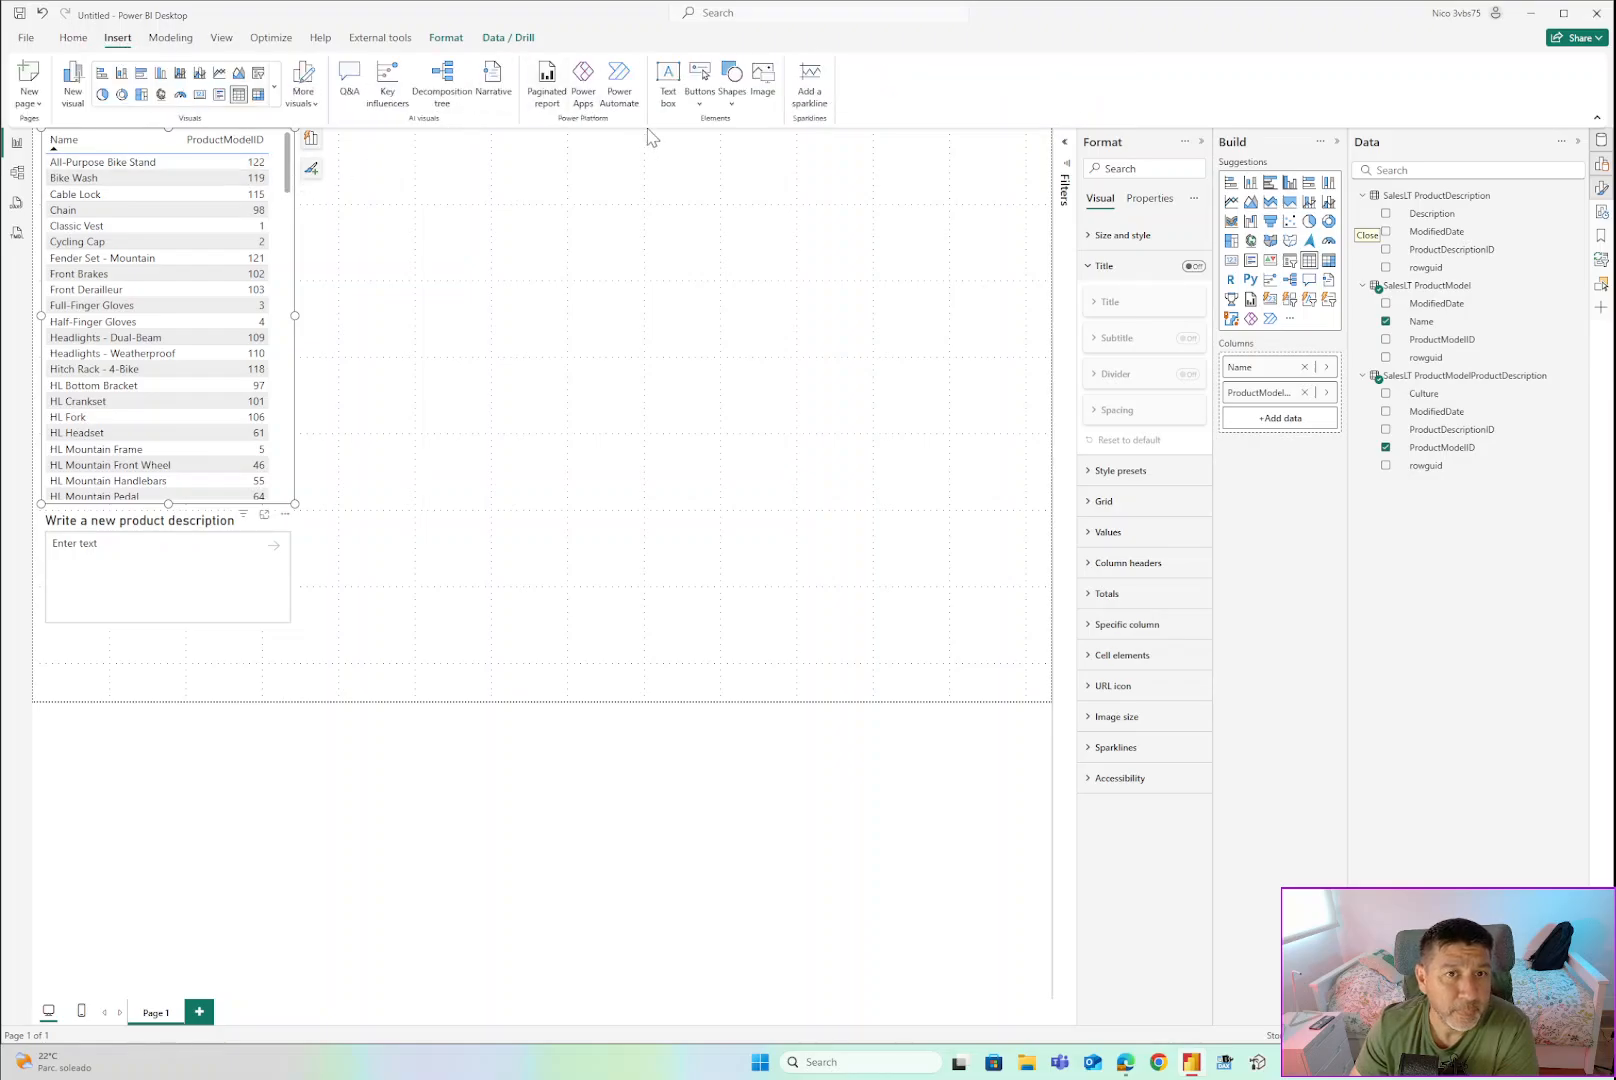
click(700, 92)
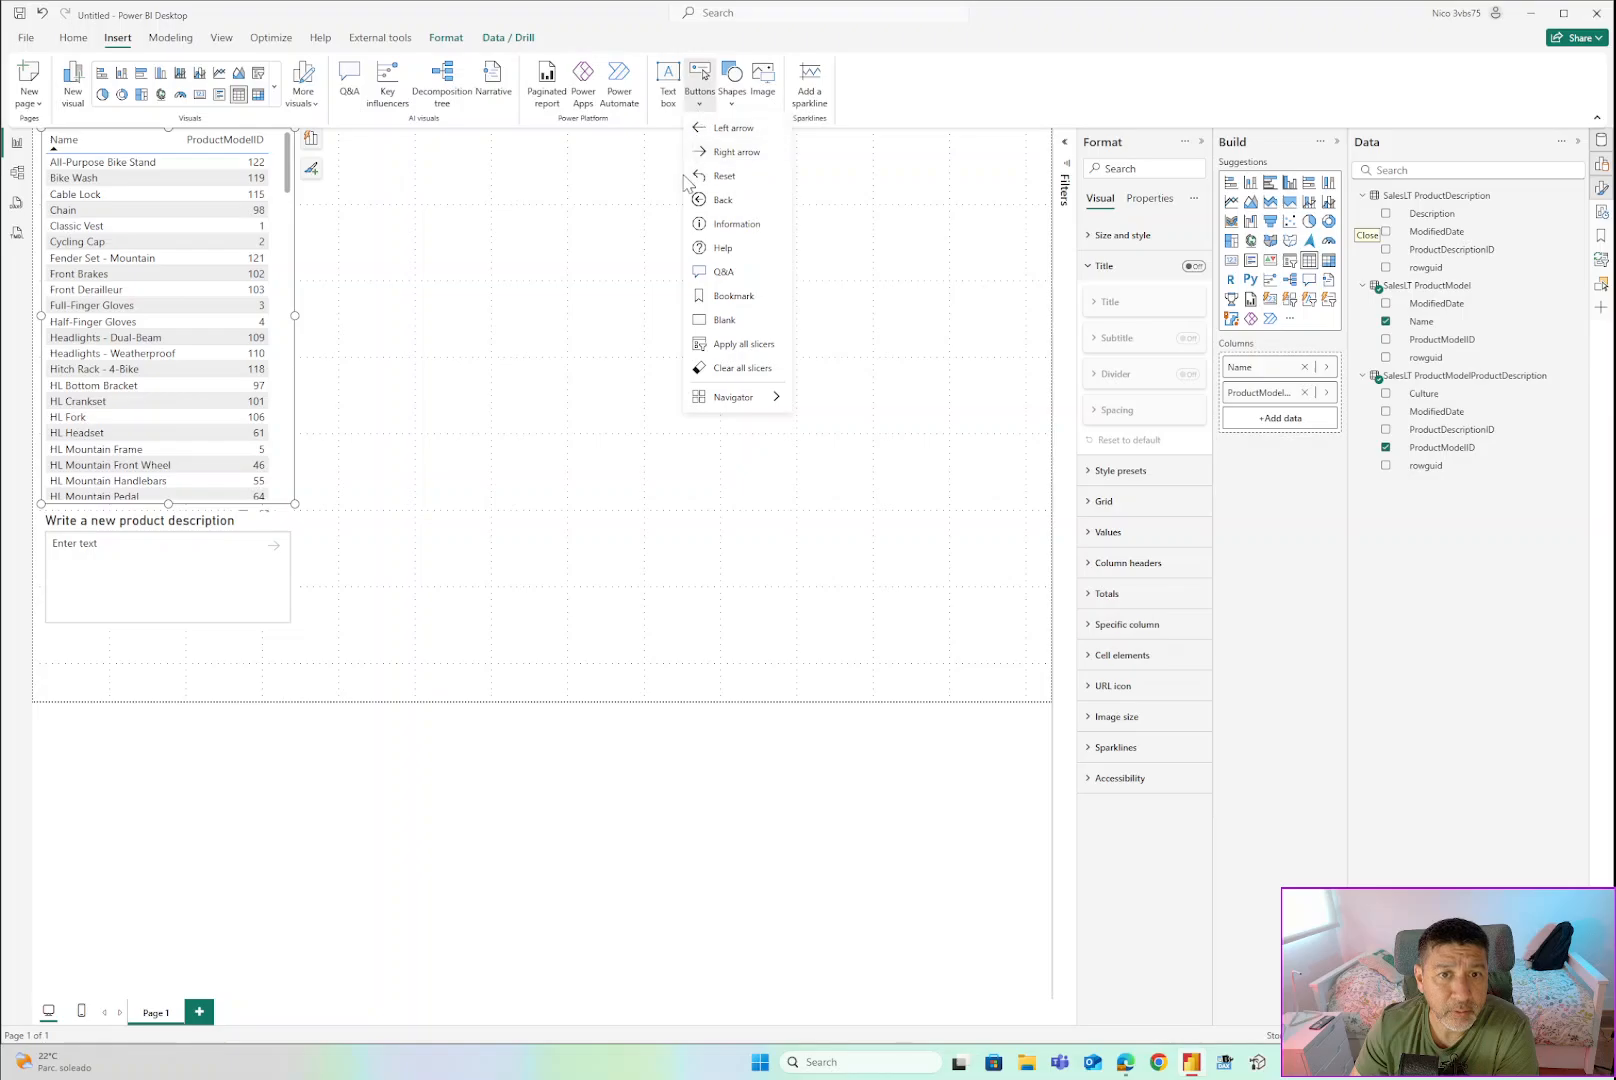
click(725, 322)
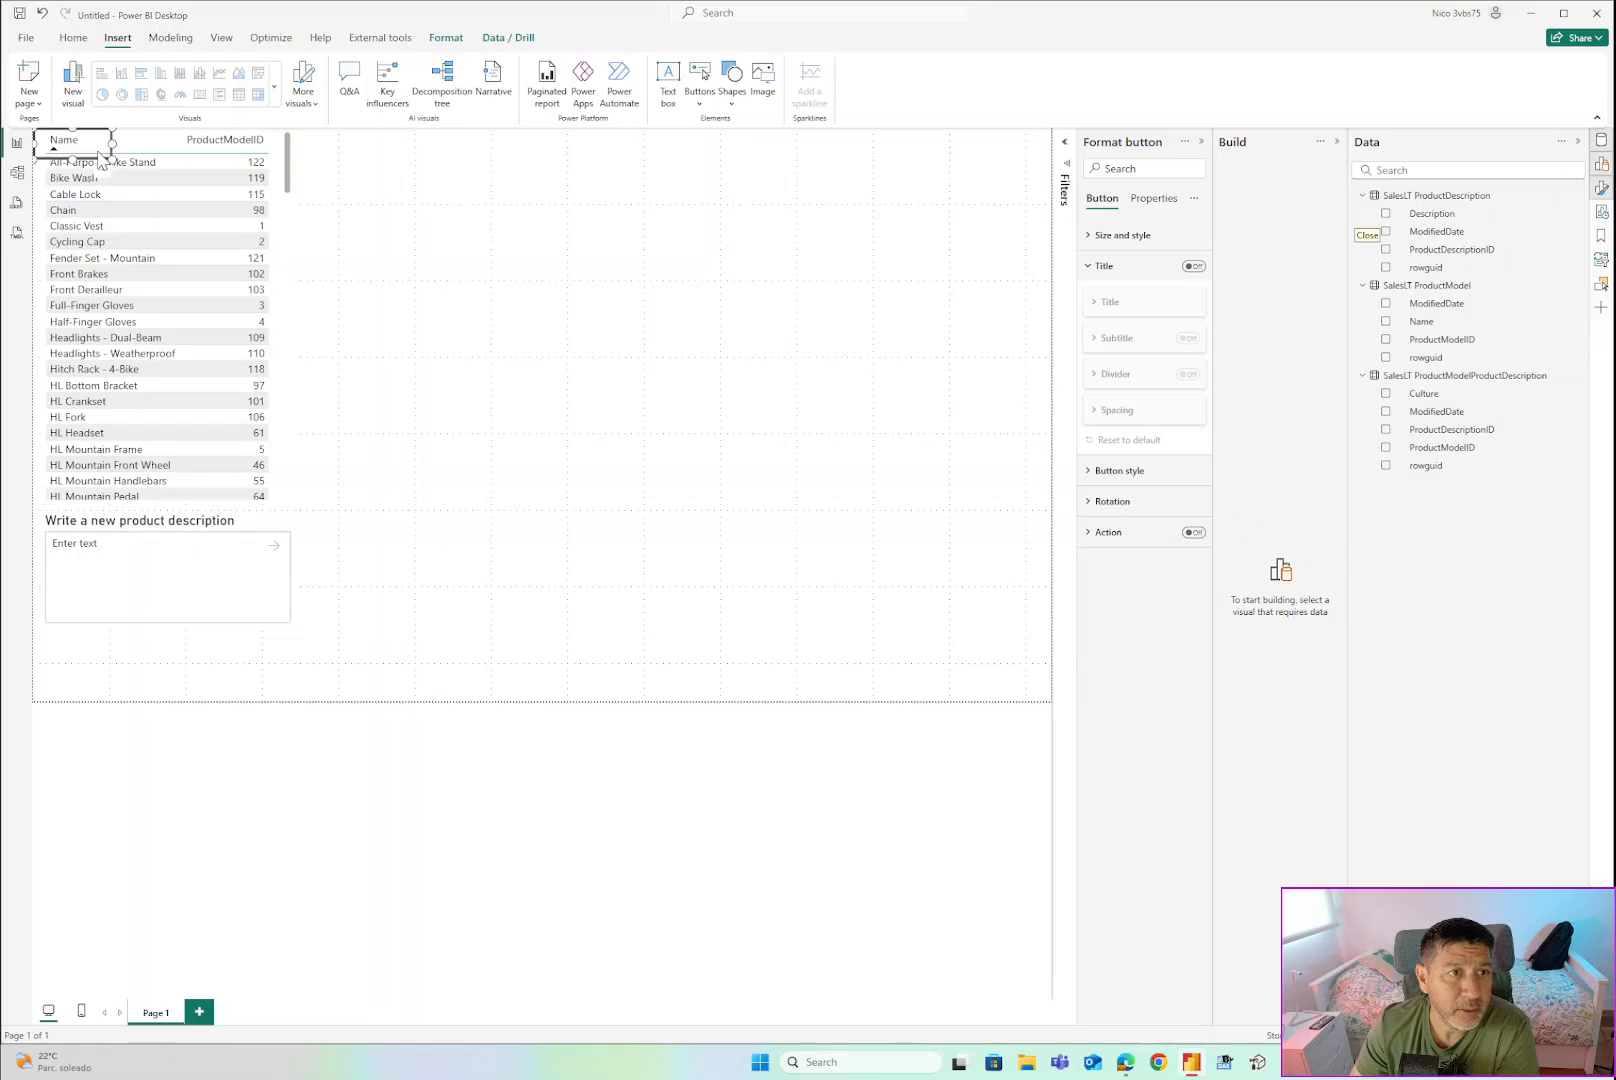
drag(101, 162, 290, 680)
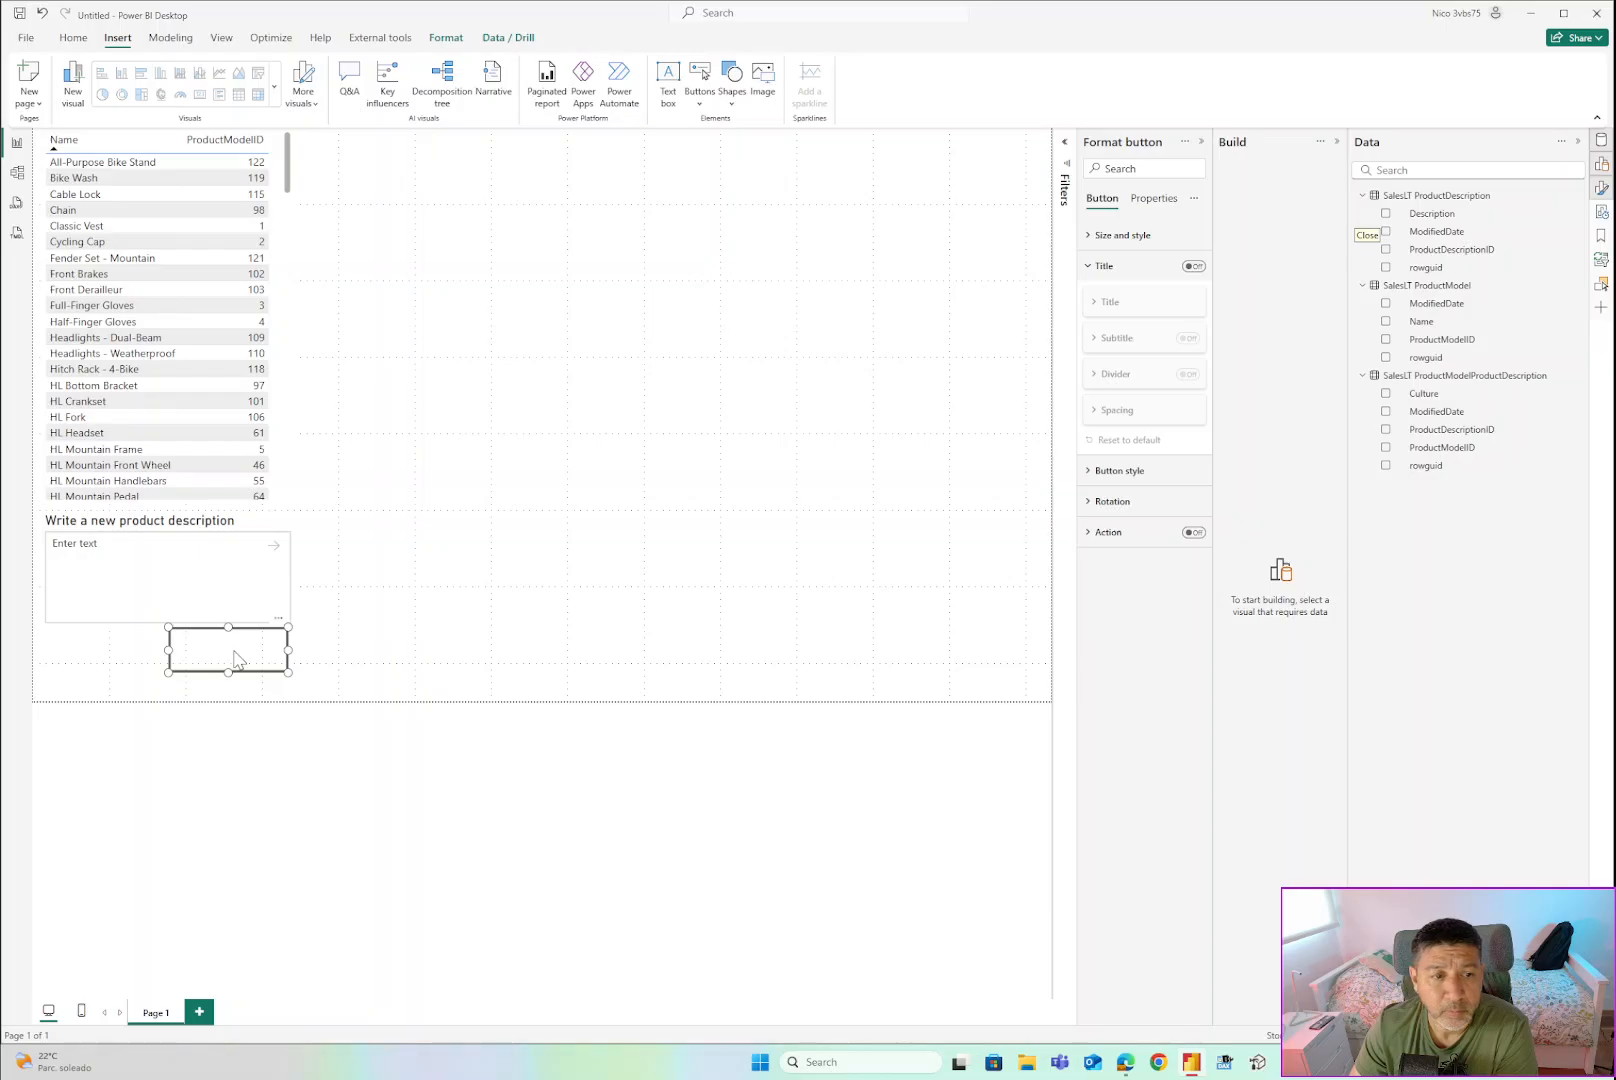
Turn on the title of the blank button and set its text to "Boton".
click(240, 660)
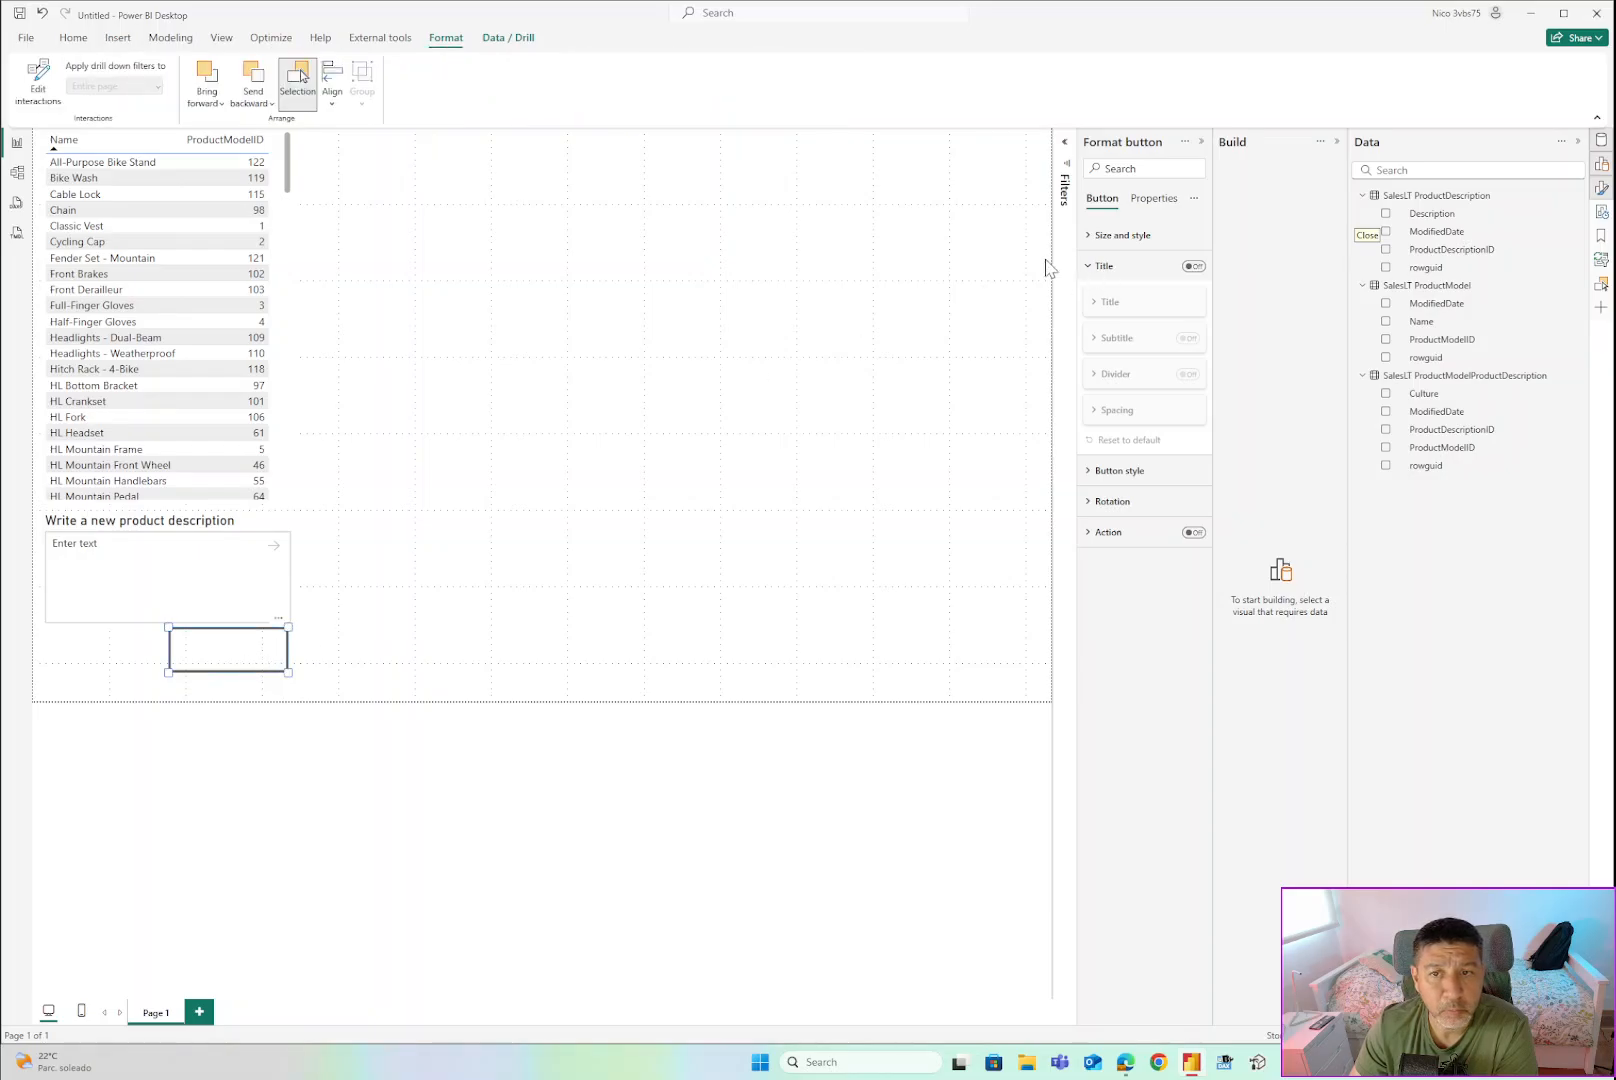
click(1194, 267)
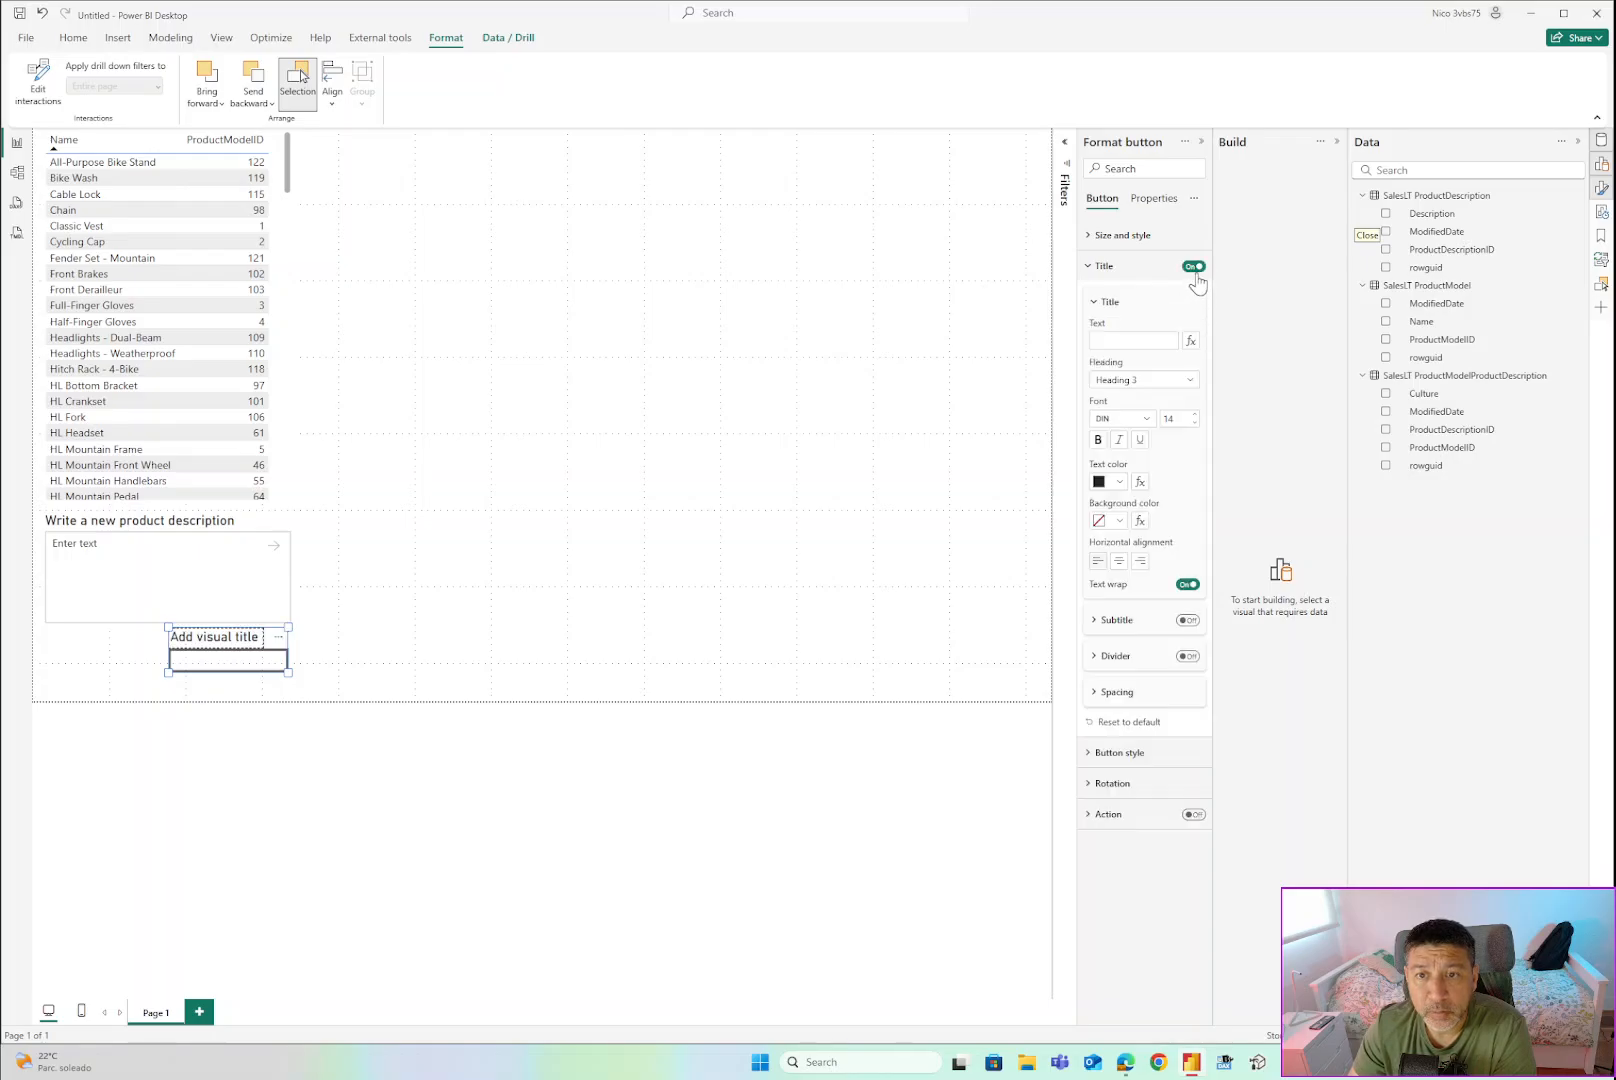
click(1130, 340)
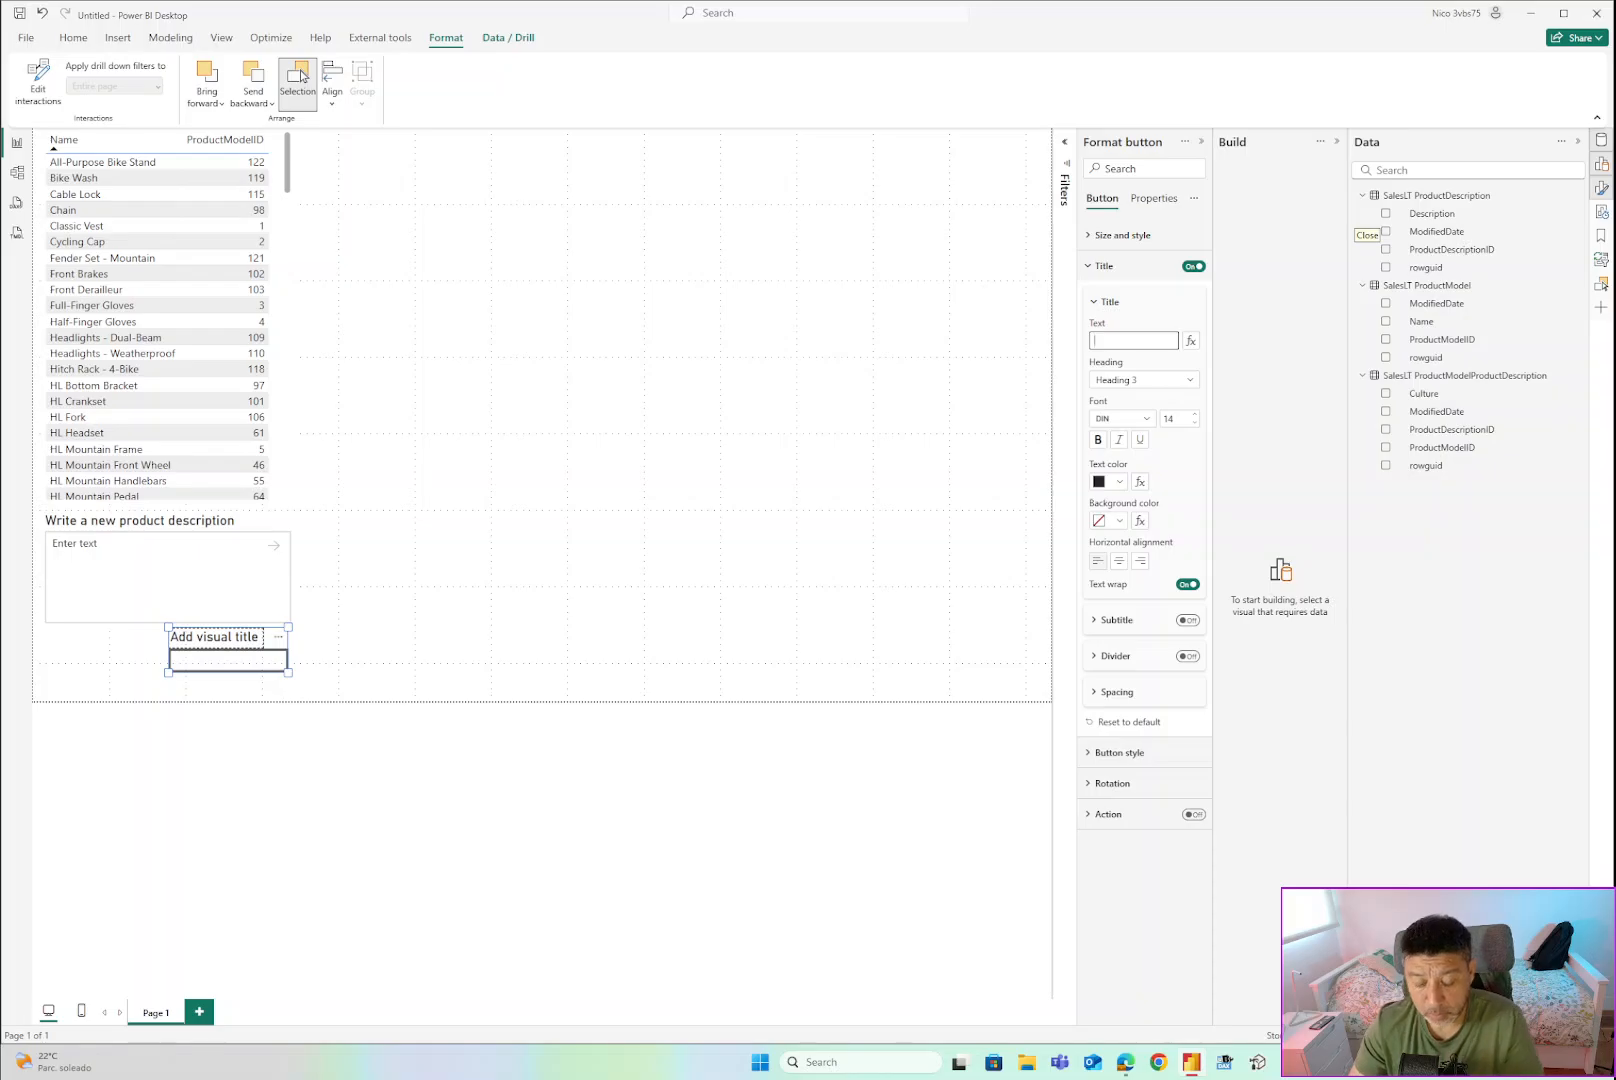
text(Vot)
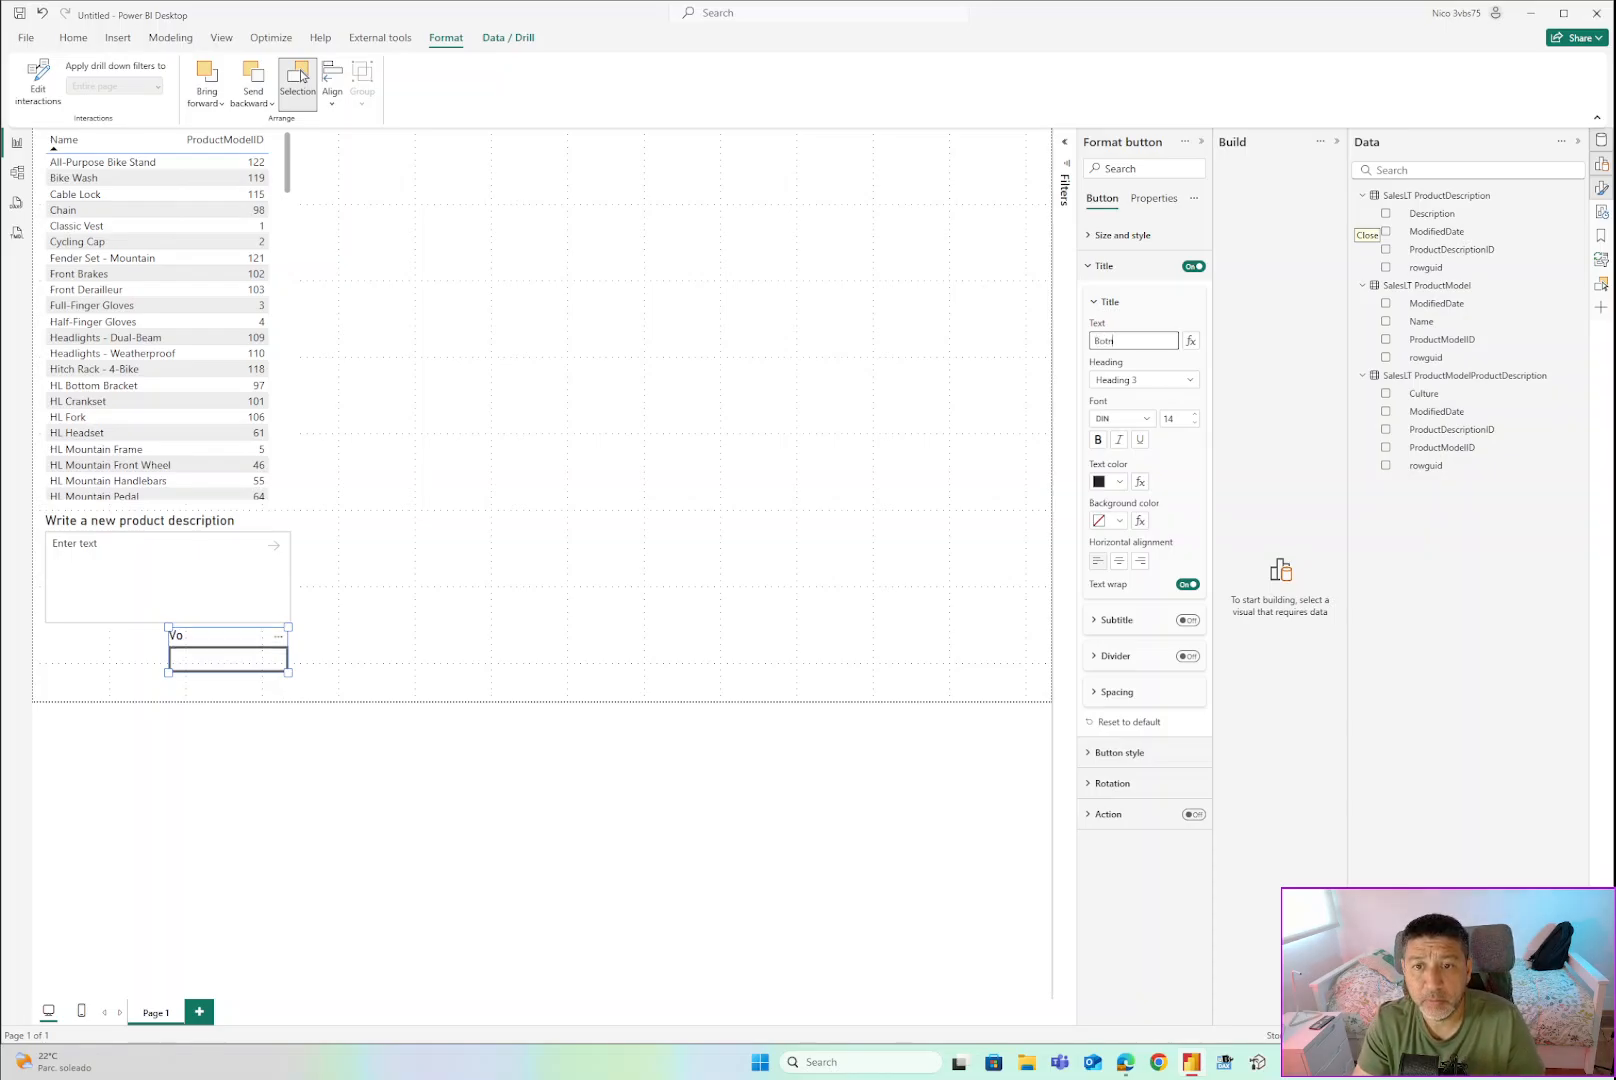
text(Botn)
key(Return)
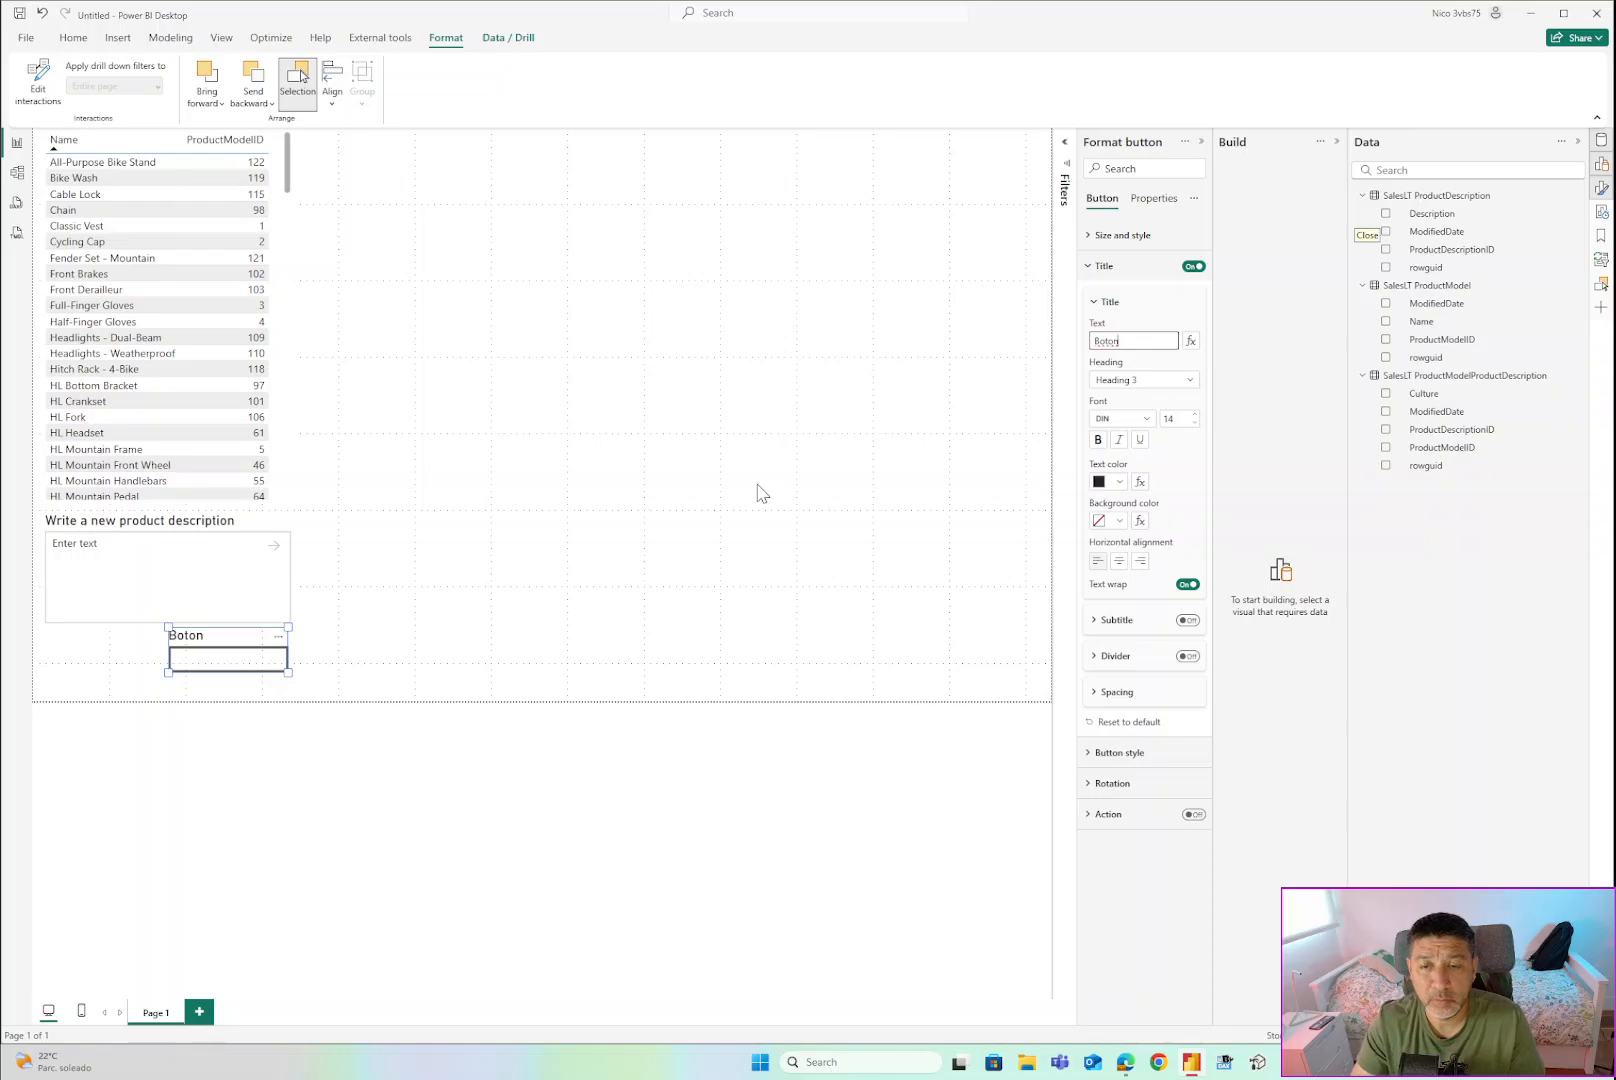
click(795, 421)
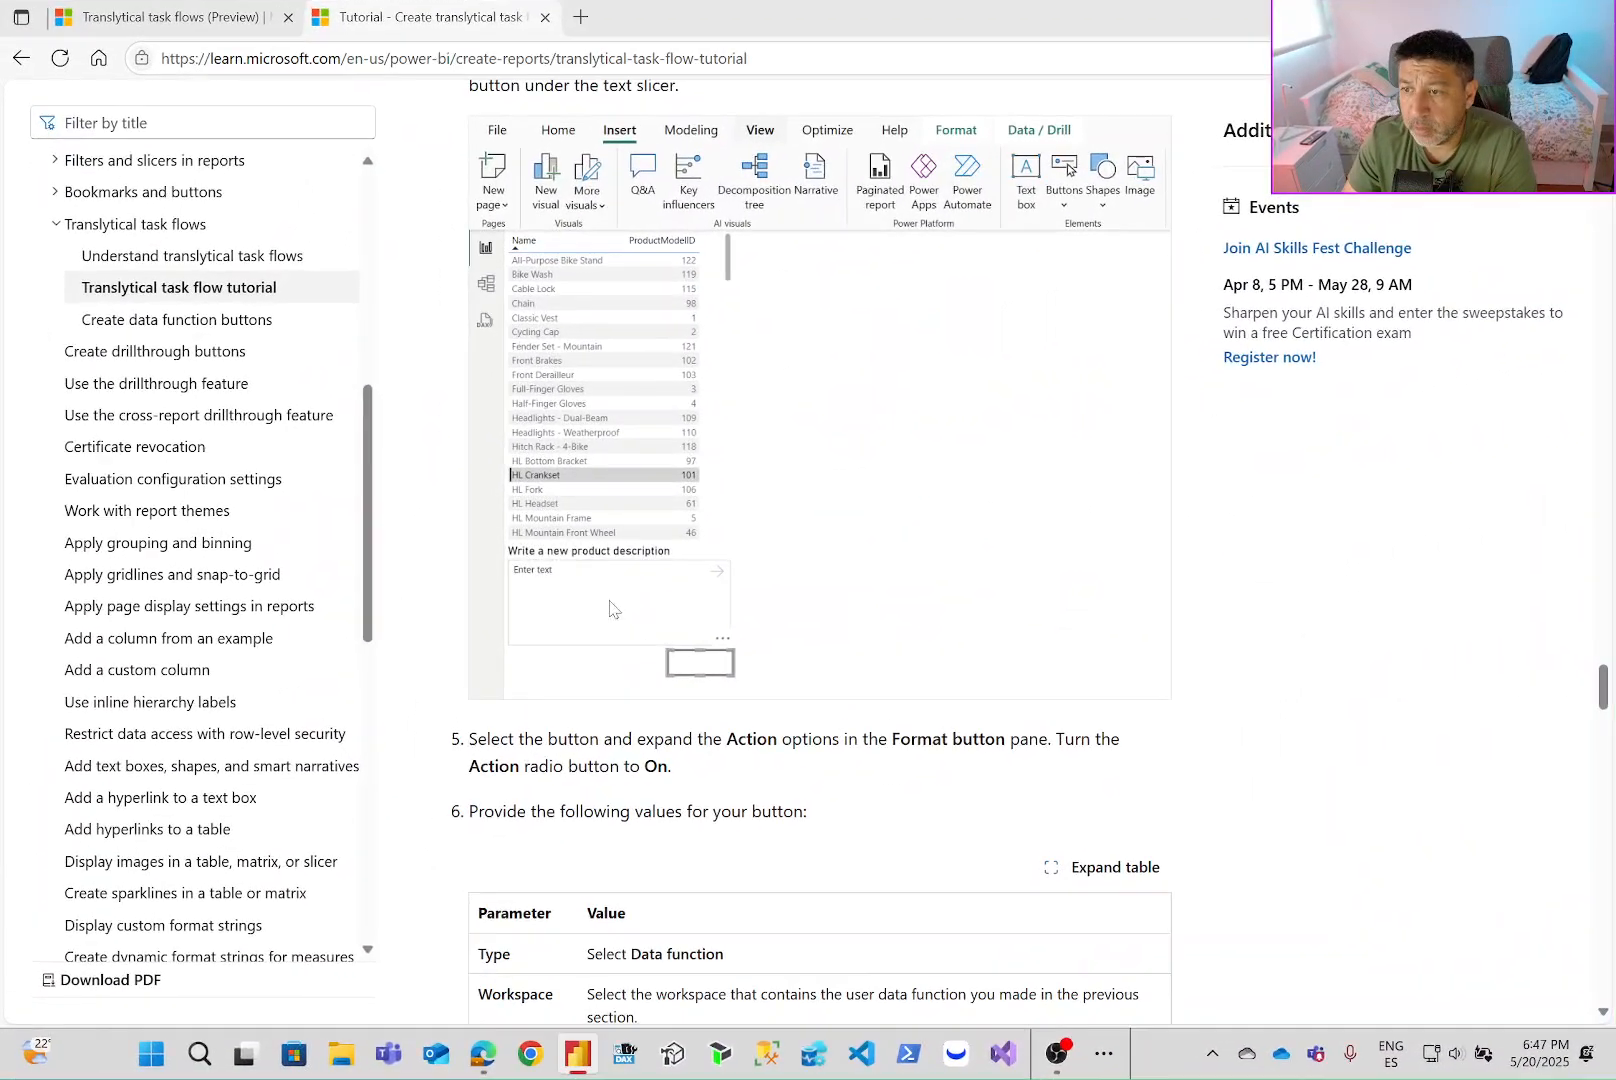
Switch to the browser tutorial and read steps 5 and 6 on turning on the button's Action and choosing its type.
scroll(782, 498, down, 1)
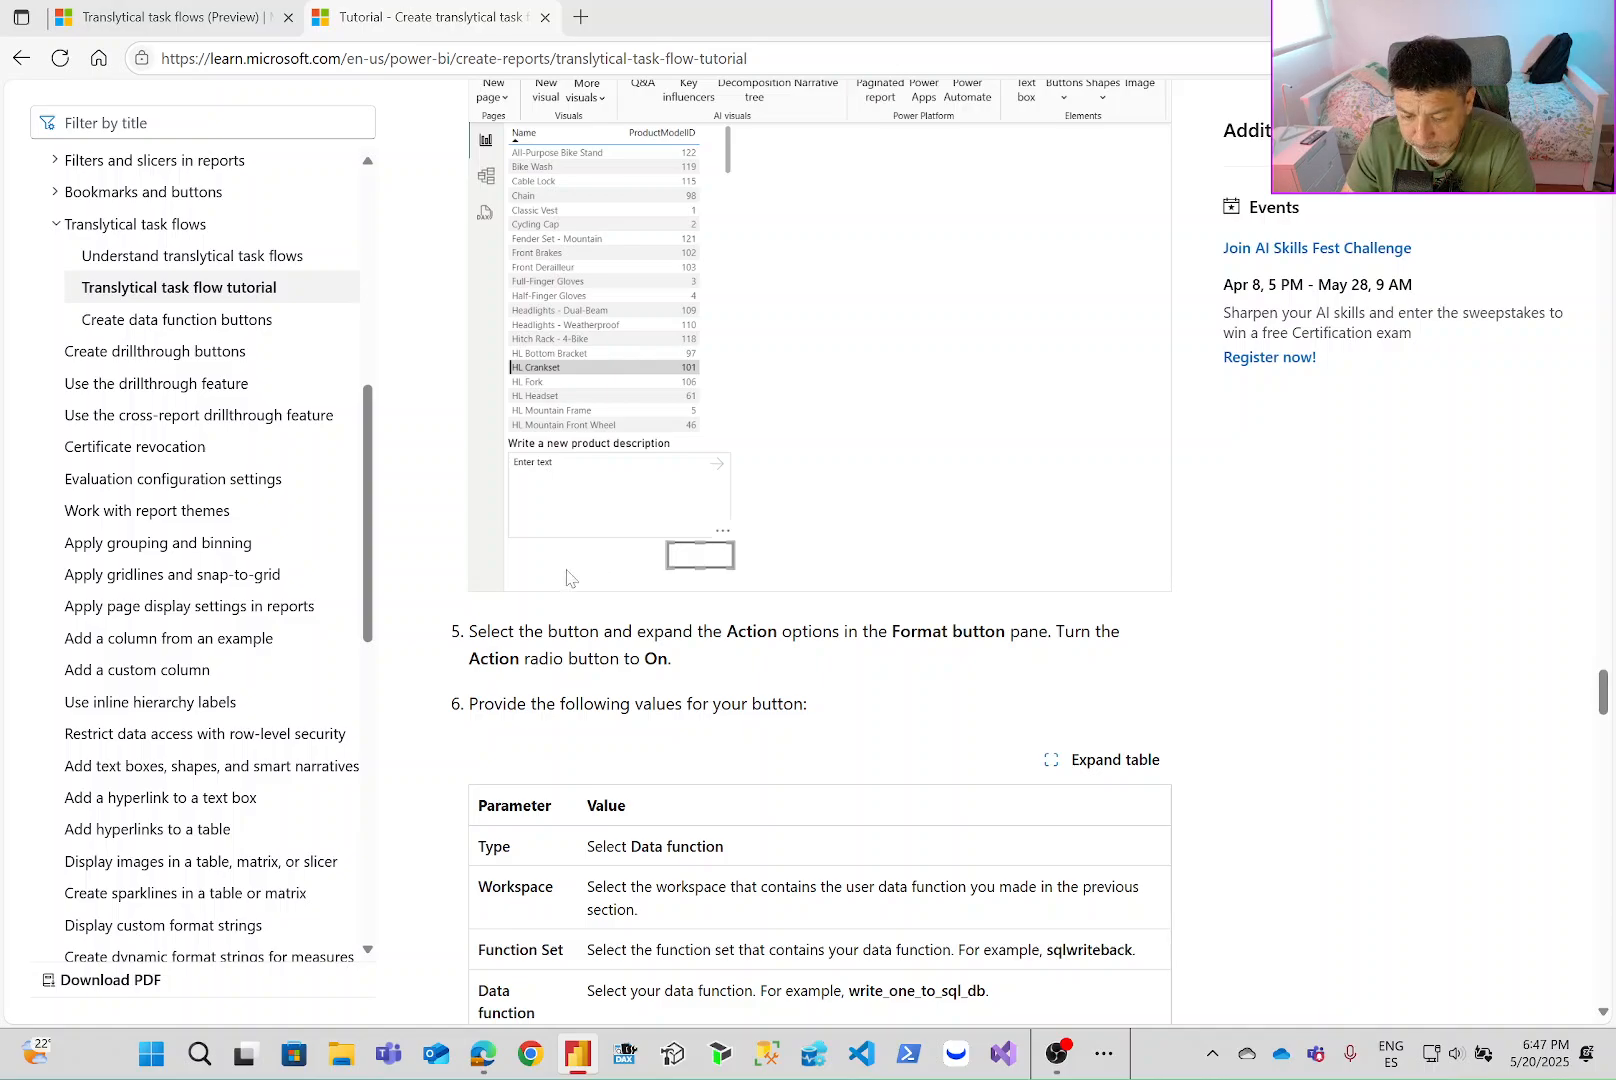
drag(699, 633, 942, 633)
click(782, 633)
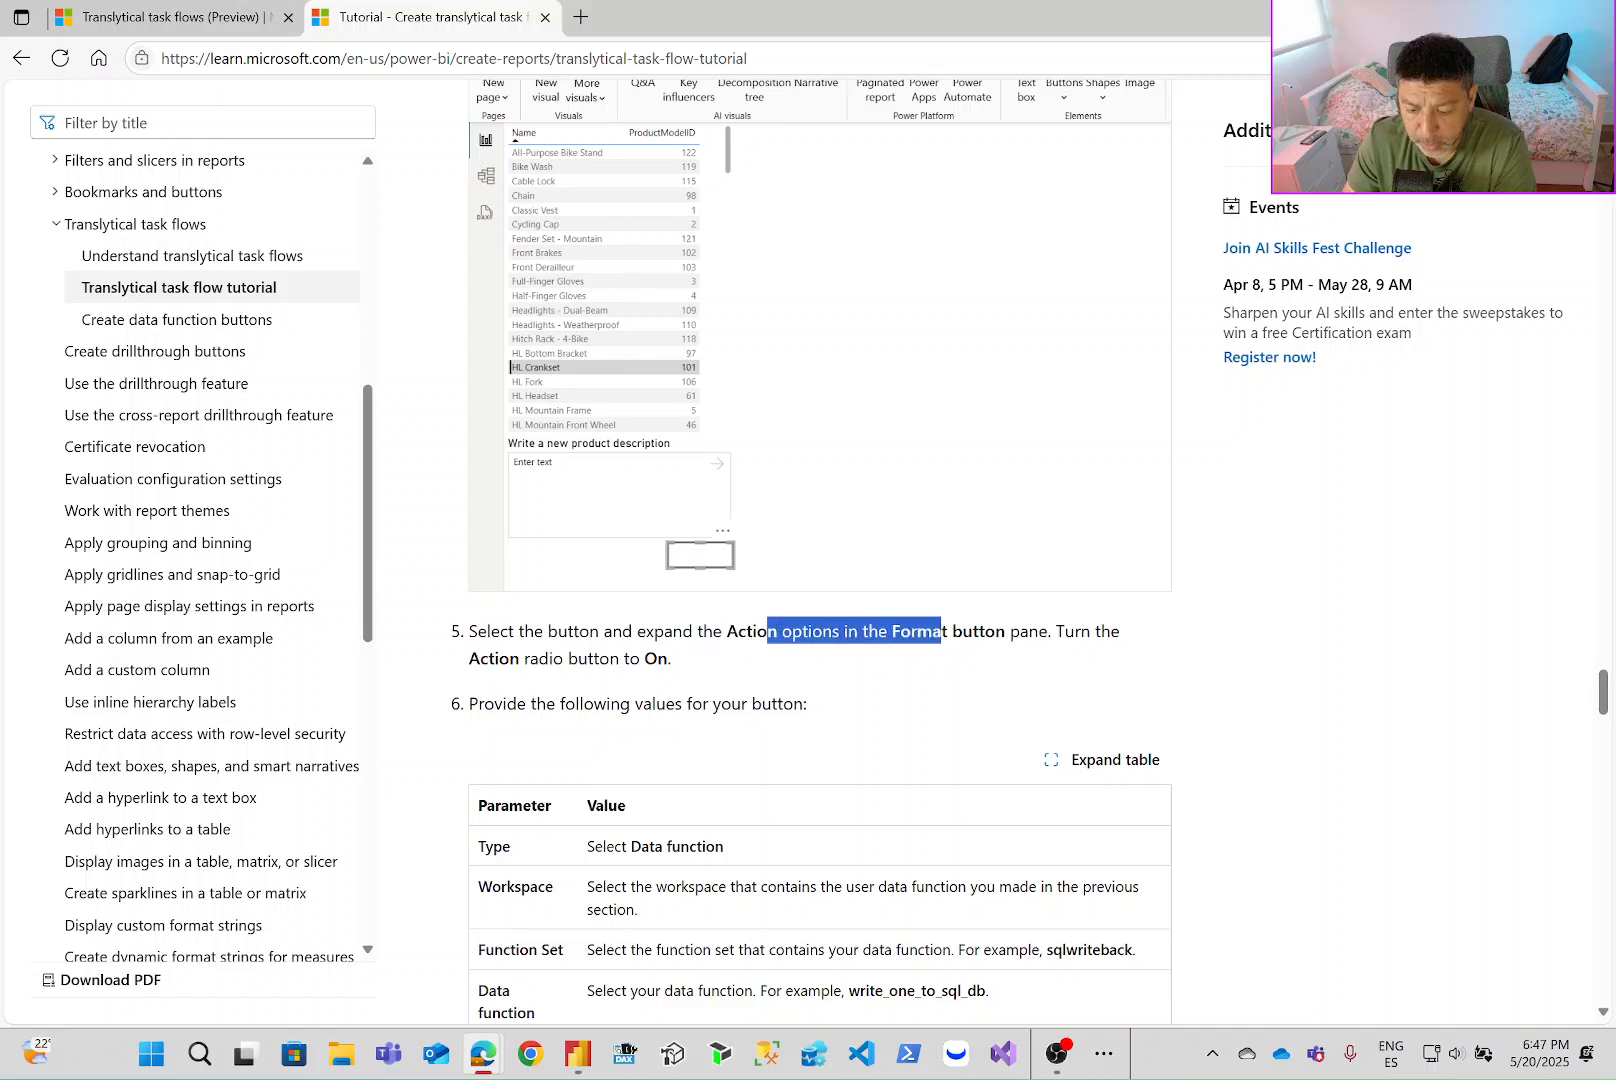
click(797, 645)
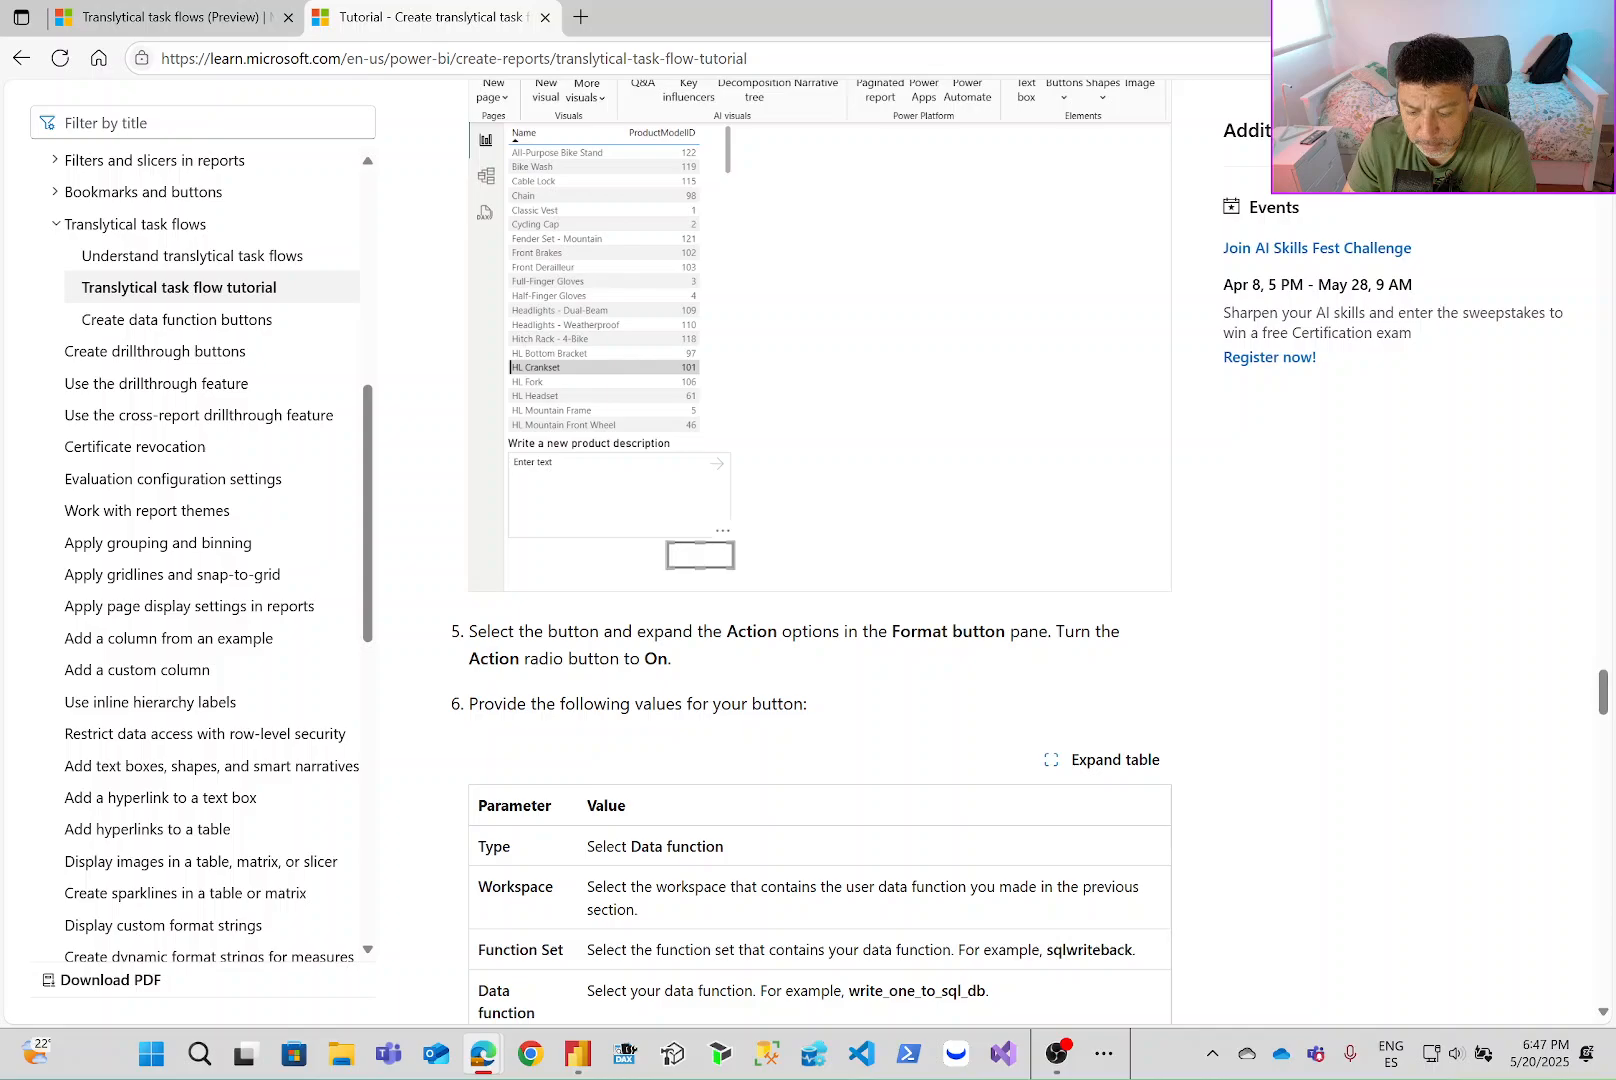
scroll(596, 655, down, 2)
scroll(713, 614, down, 1)
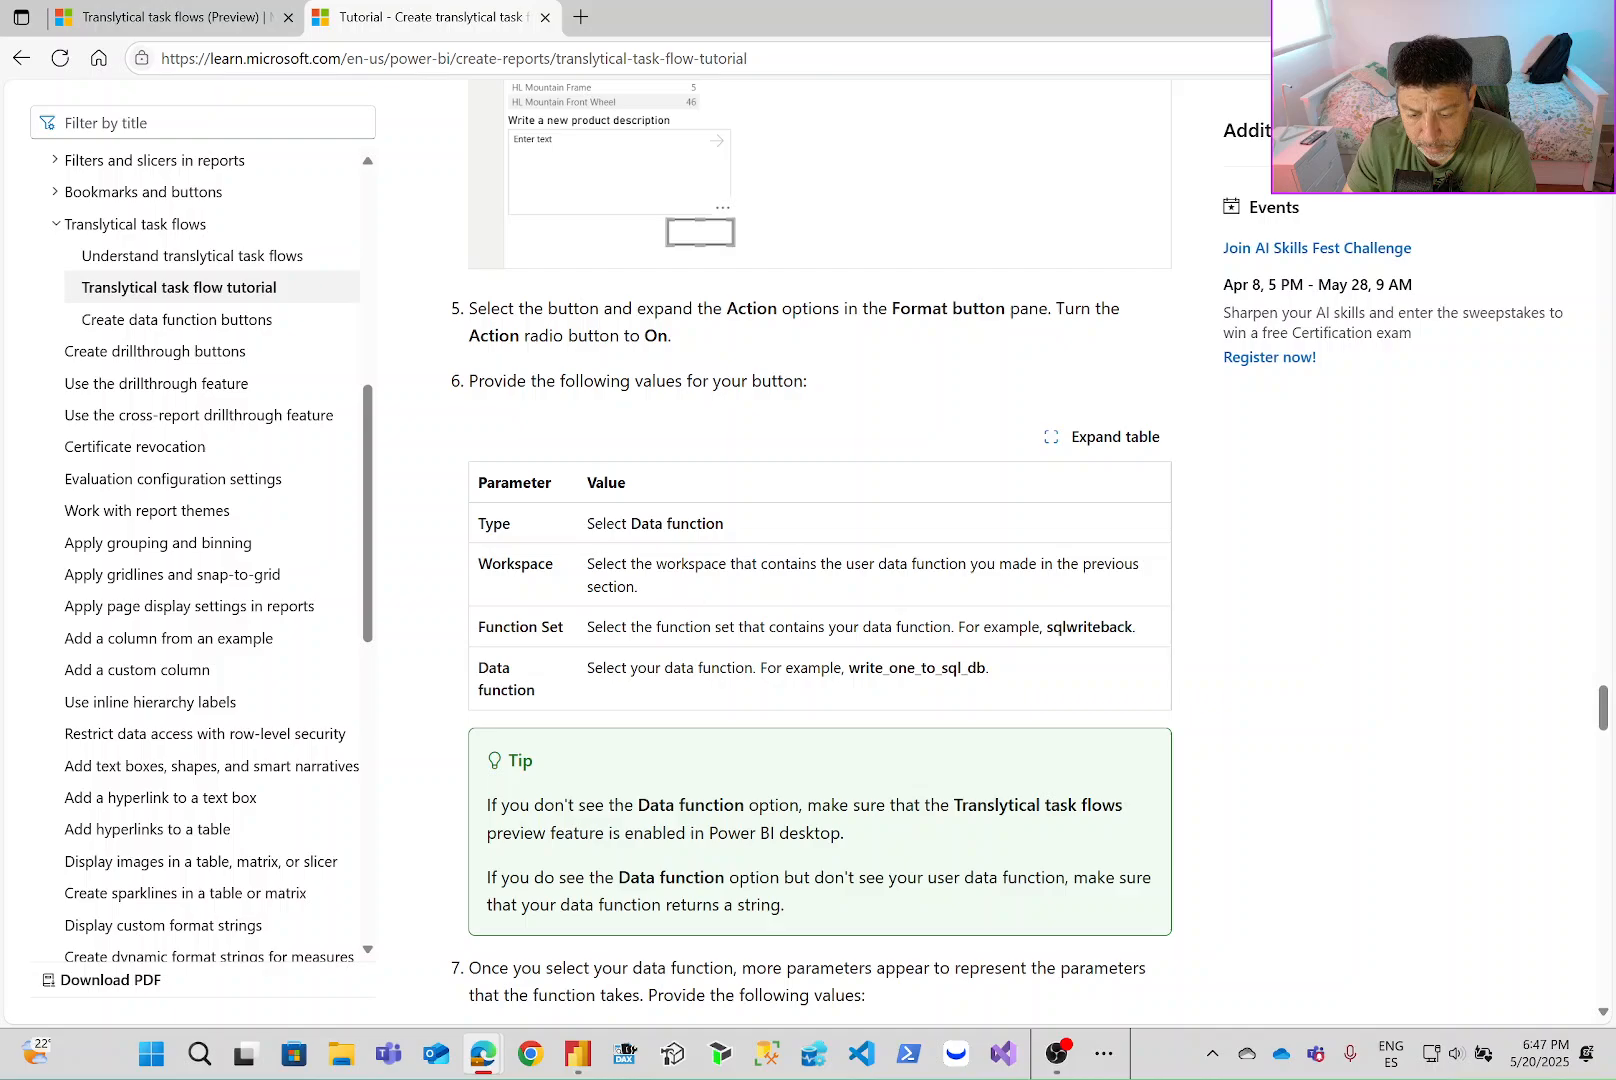
drag(621, 525, 758, 526)
click(733, 534)
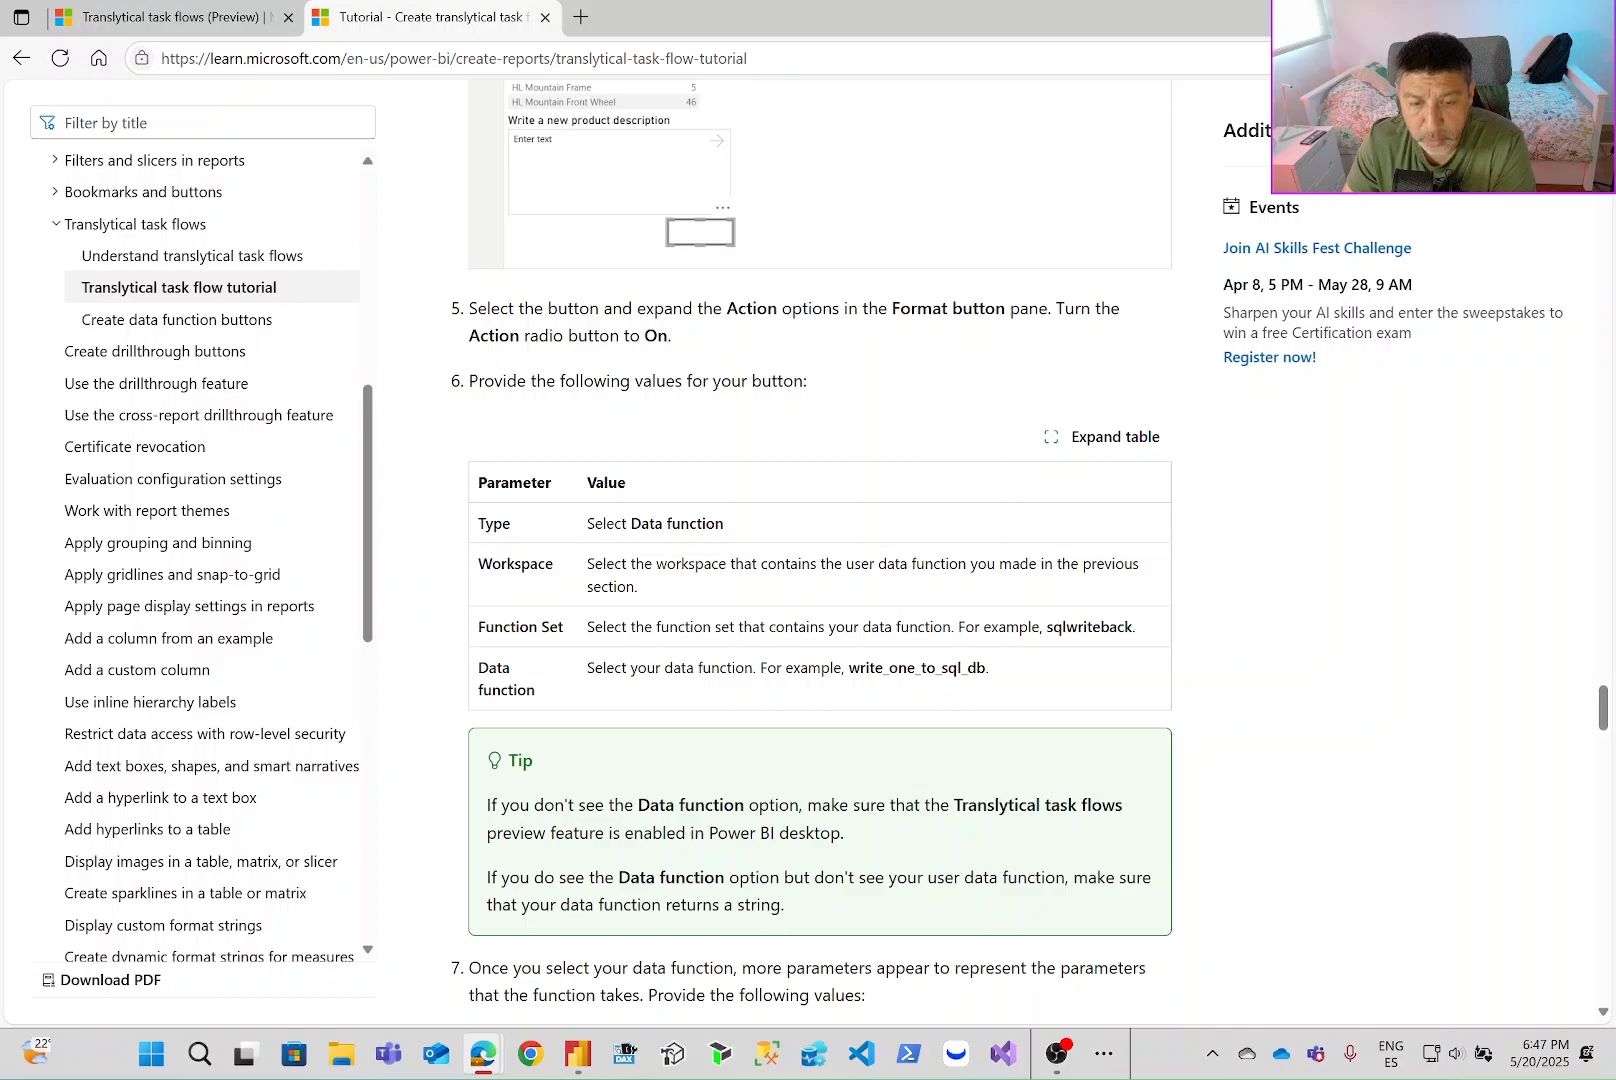
Examine the tutorial's table of button action values for Type, Workspace, Function Set and Data function.
scroll(750, 585, down, 5)
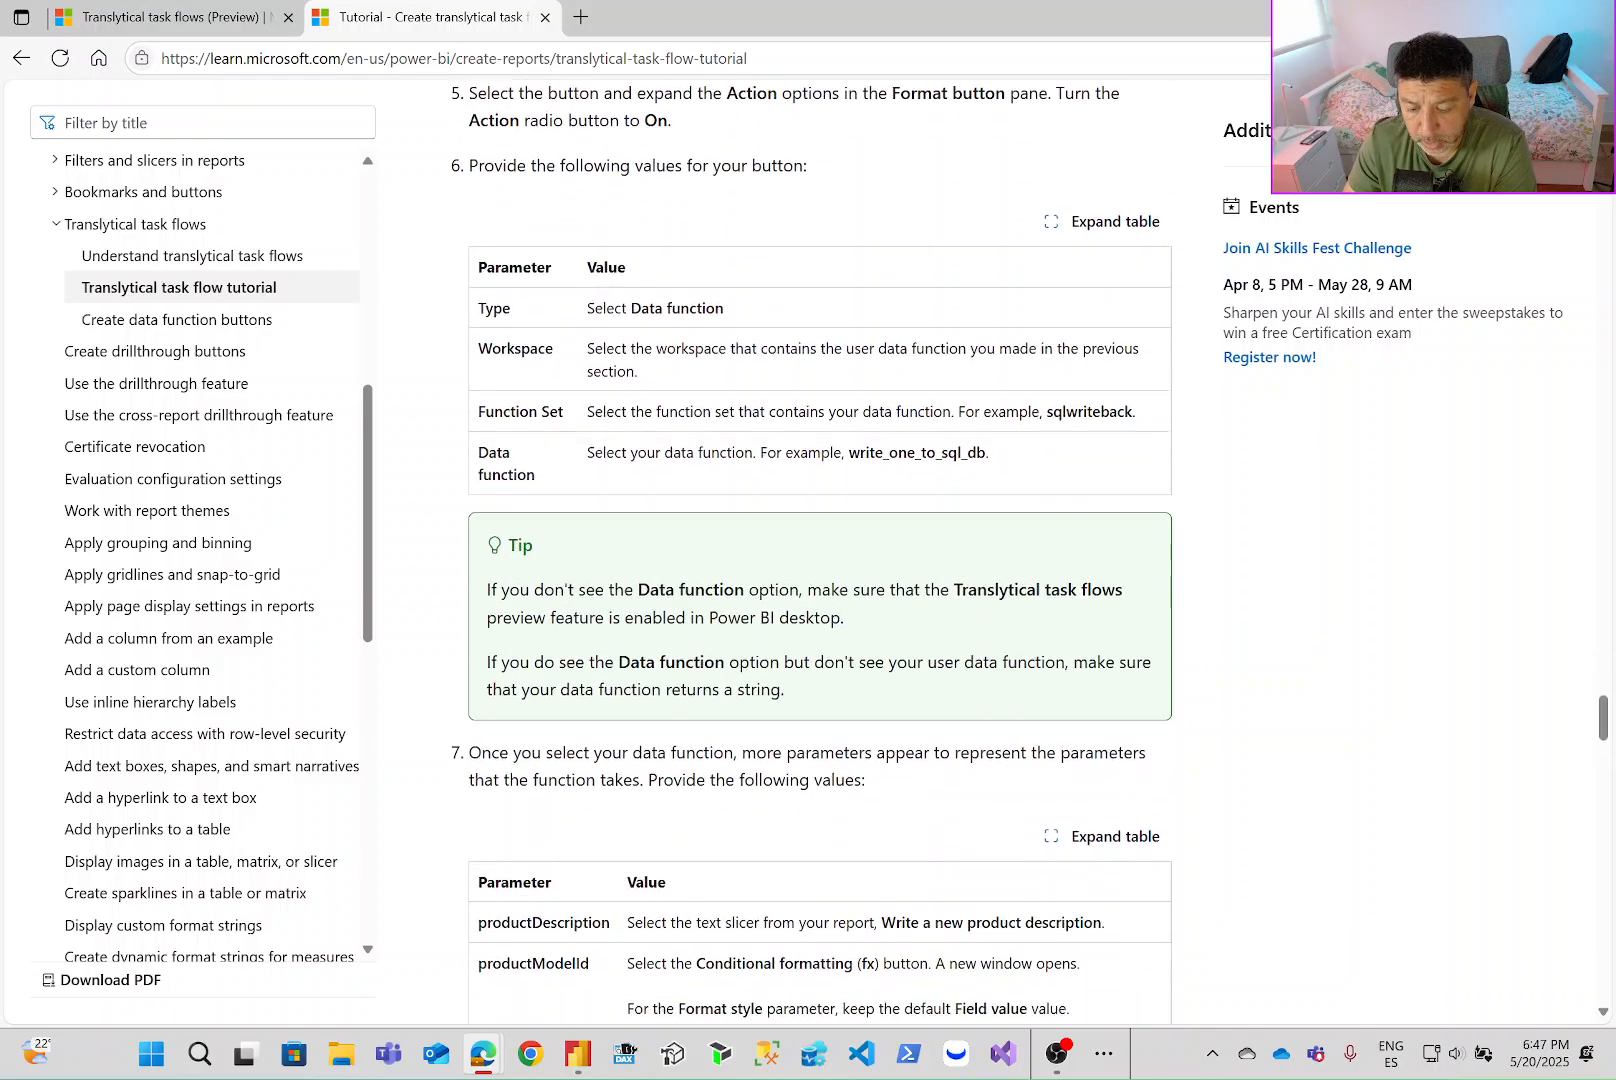
scroll(750, 585, up, 1)
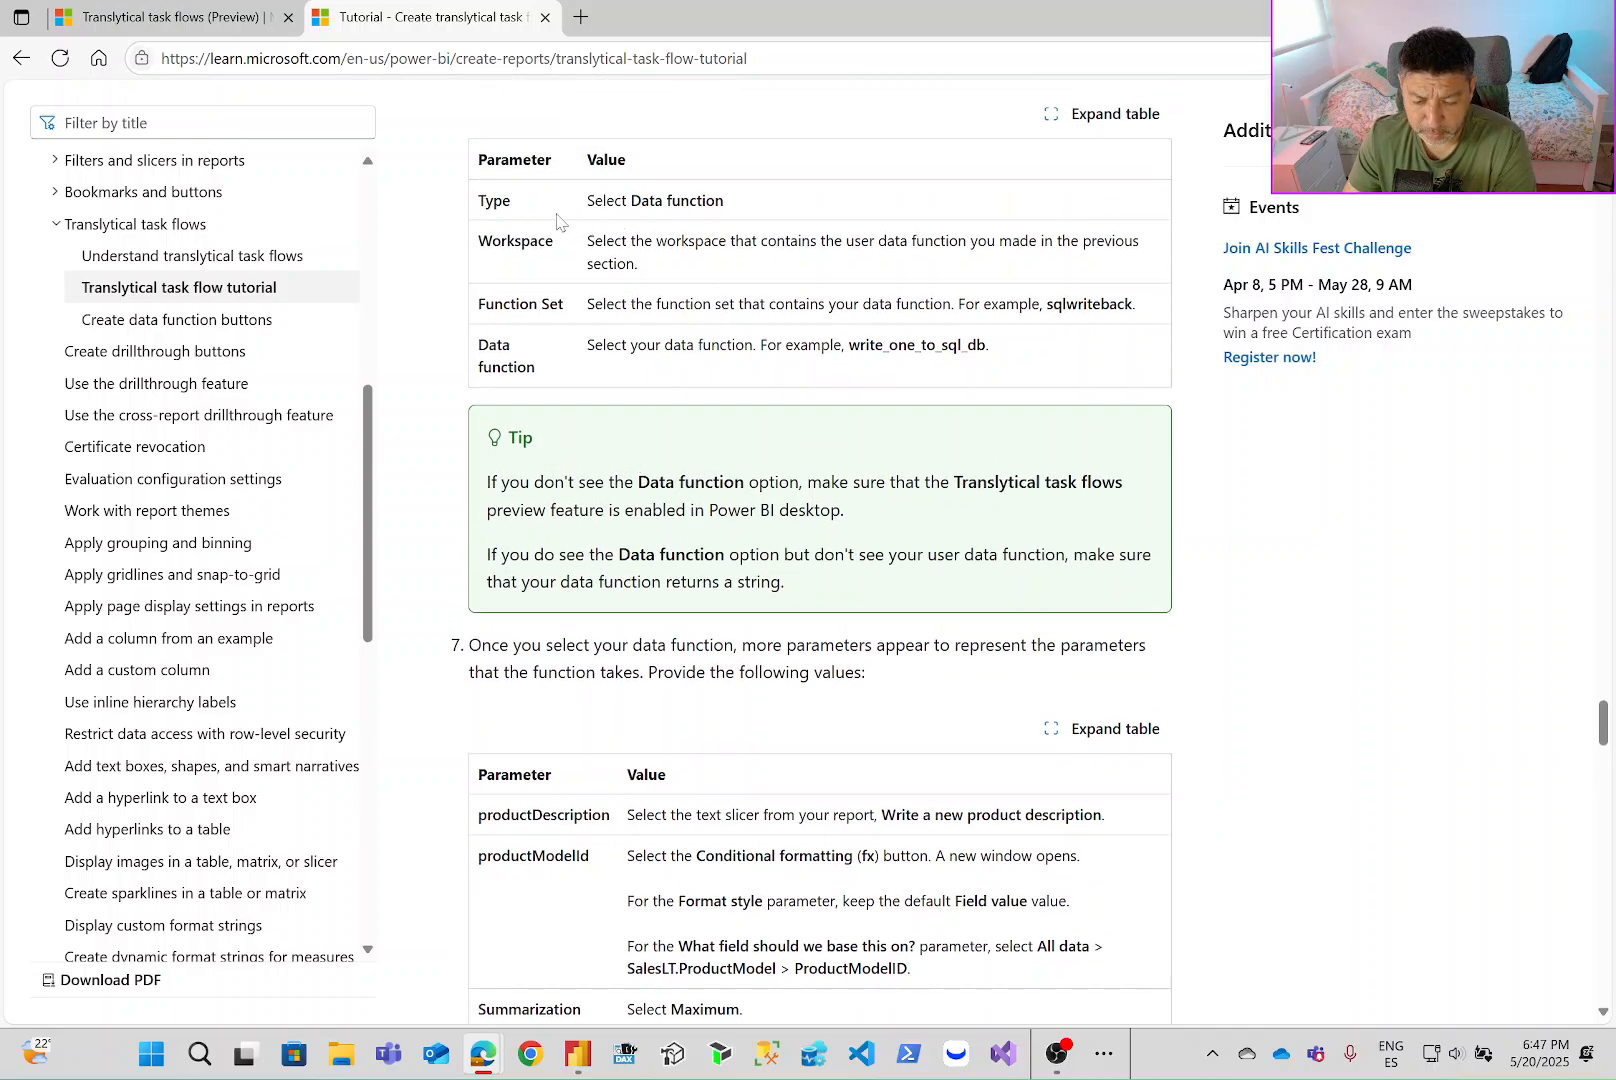
drag(629, 200, 750, 213)
click(741, 215)
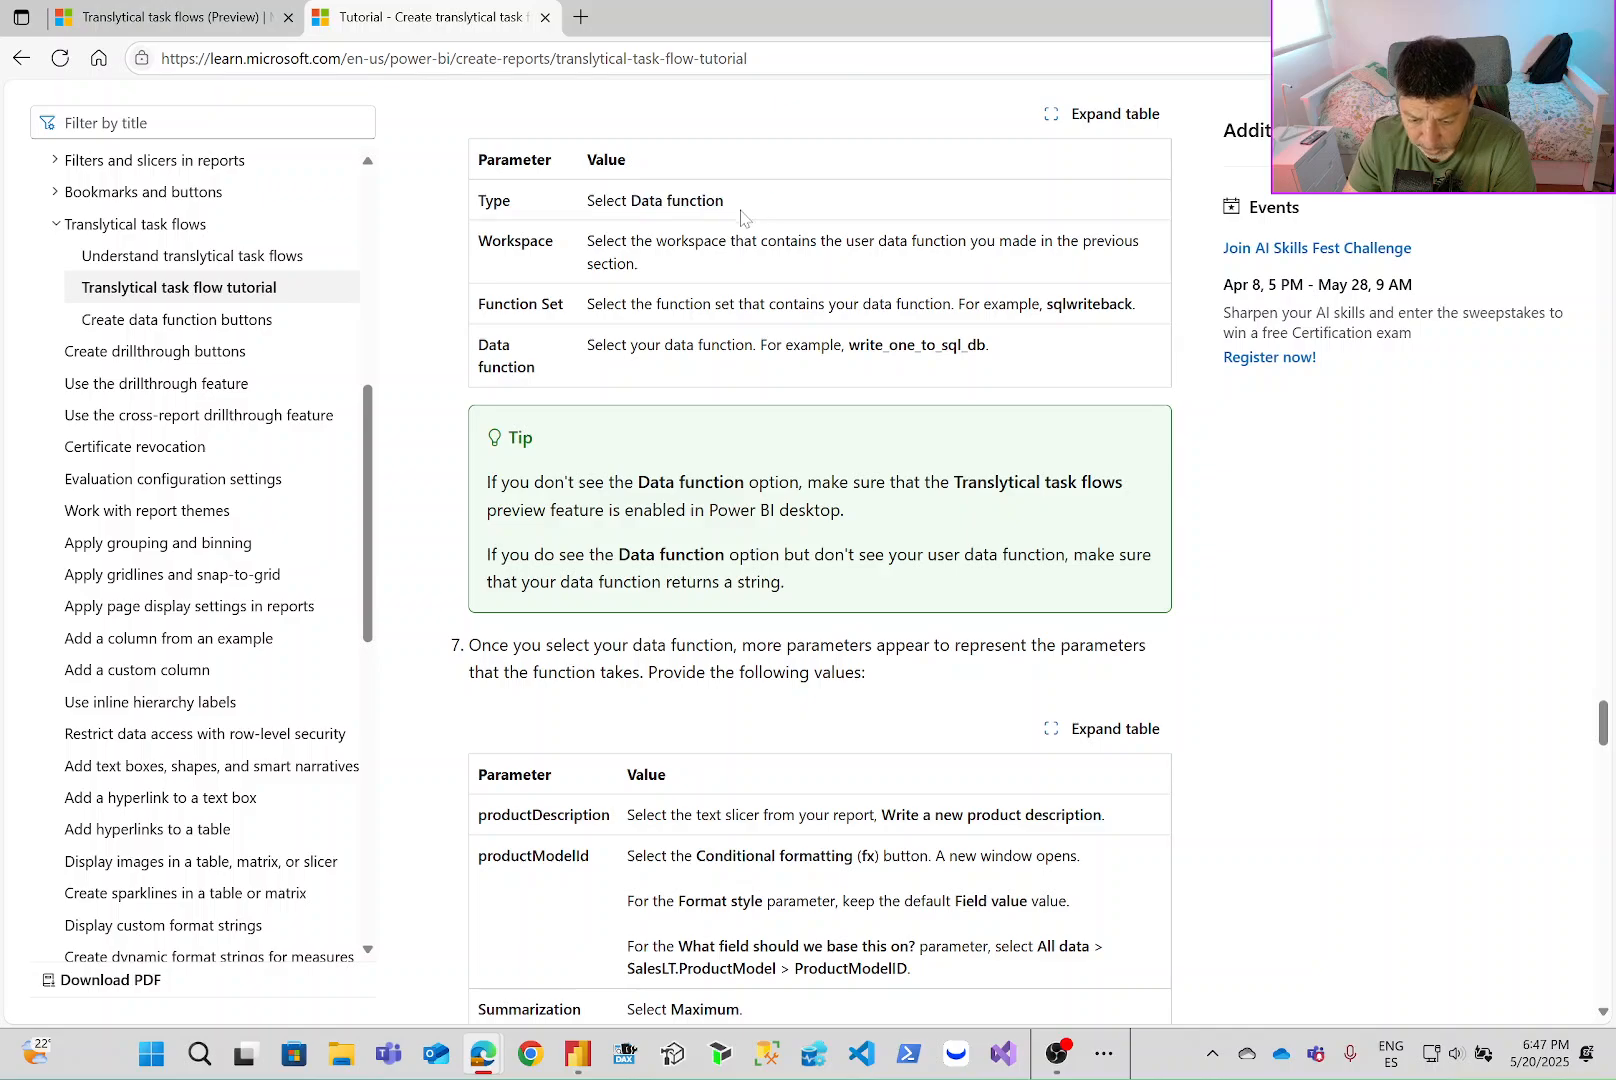
drag(590, 241, 755, 242)
click(755, 242)
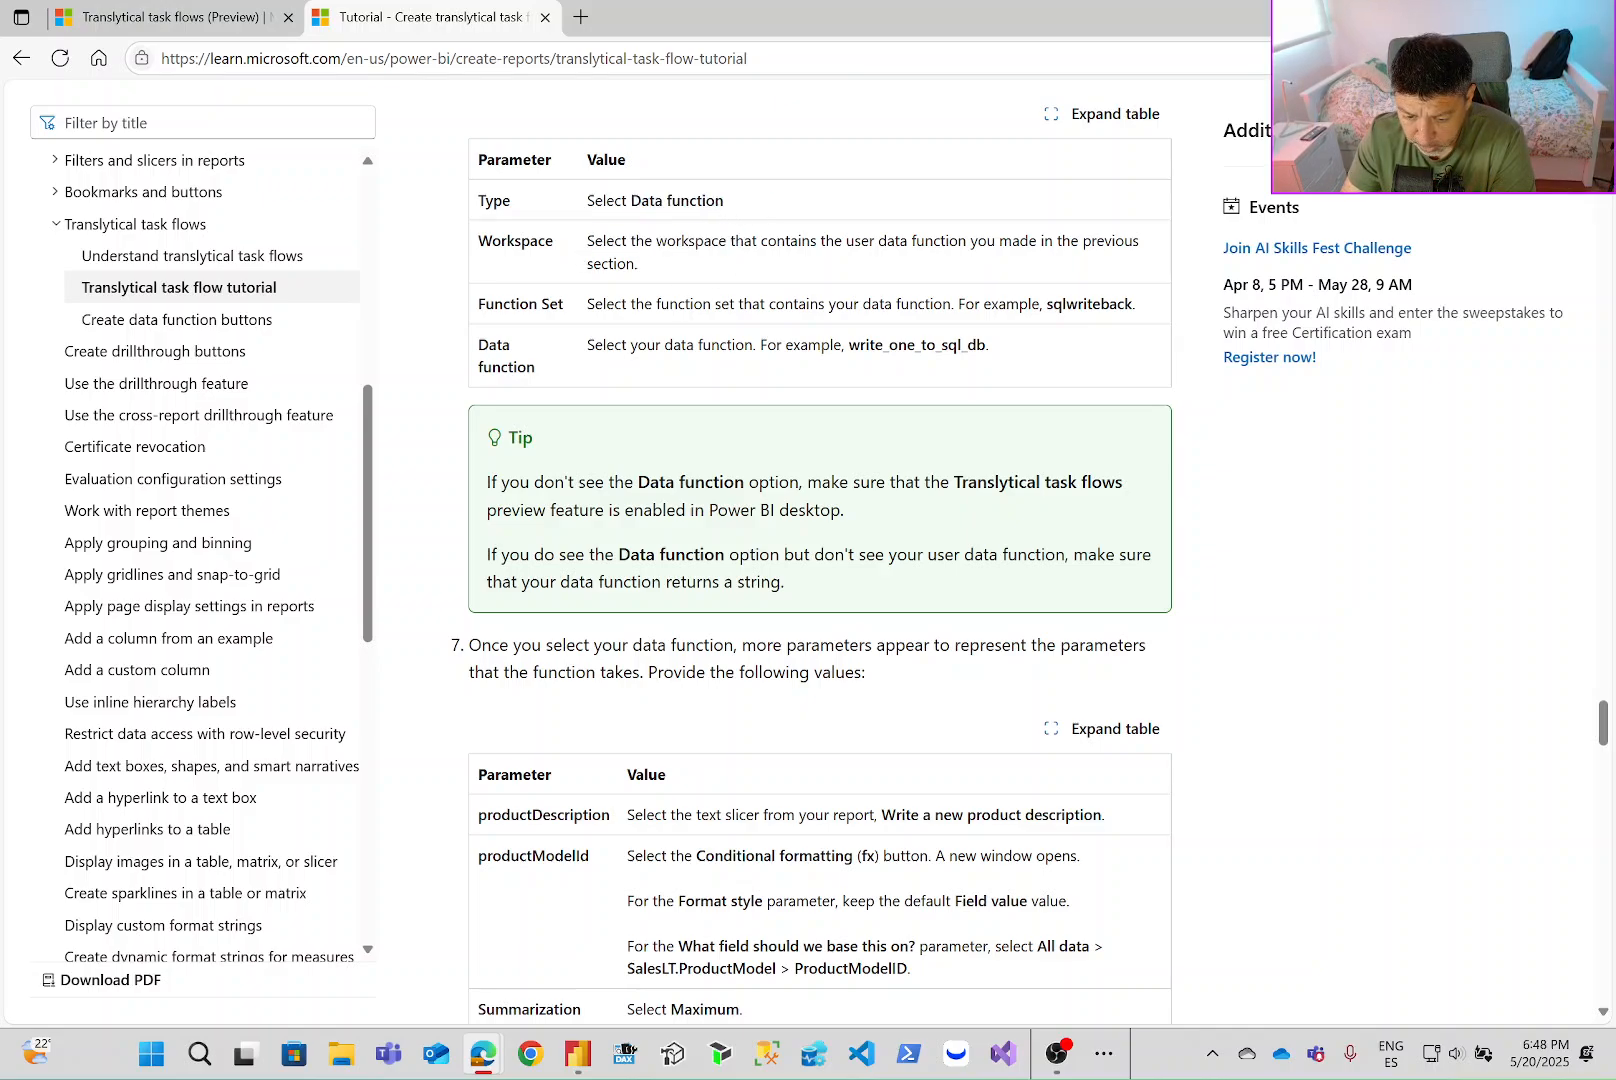
drag(620, 304, 765, 305)
click(648, 325)
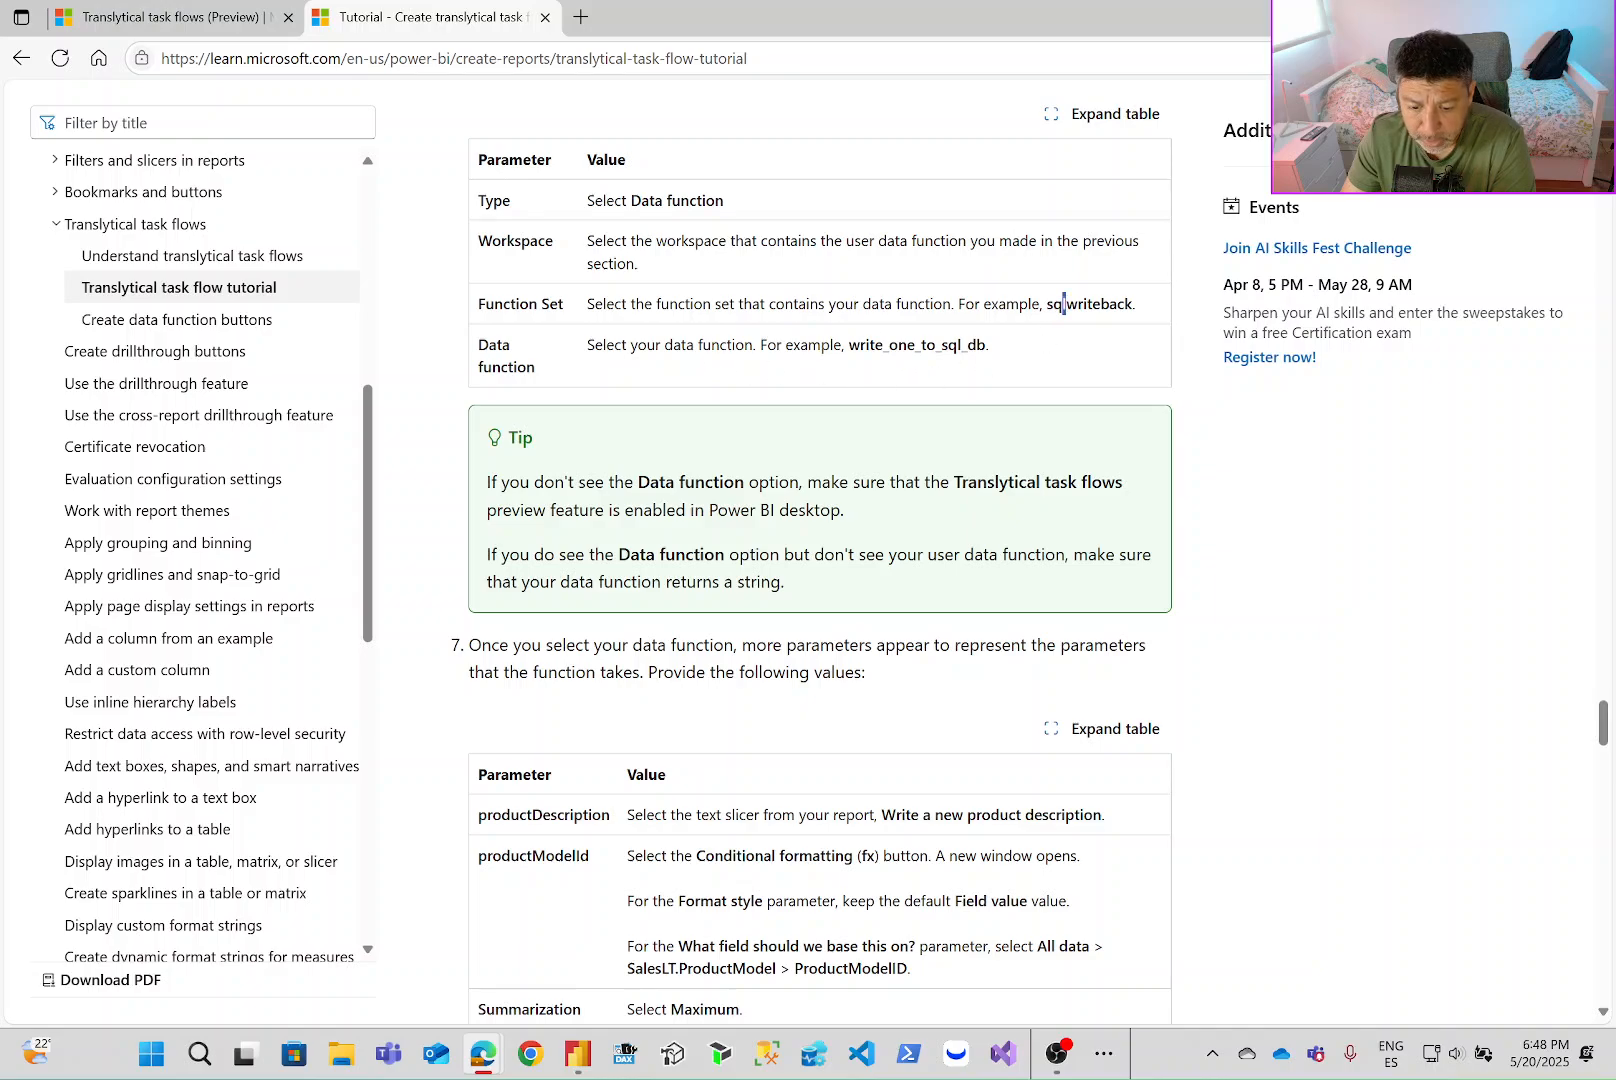
drag(620, 345, 1006, 346)
click(884, 346)
click(958, 366)
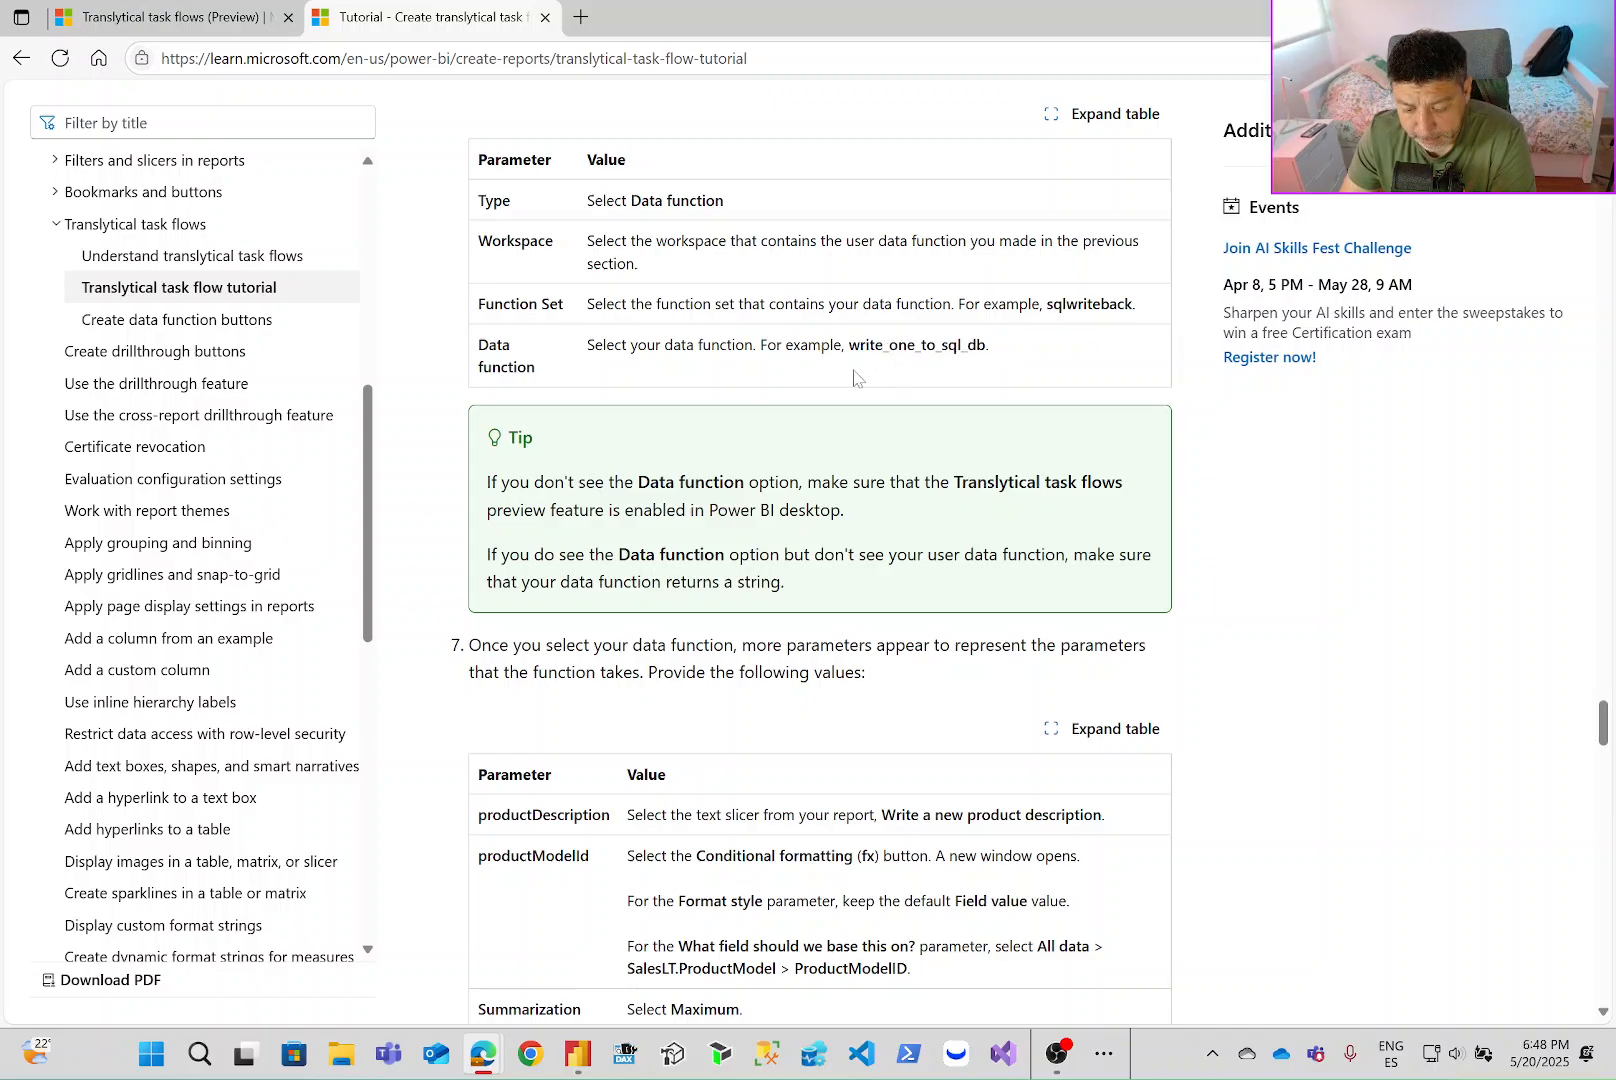
Examine the tutorial's step 7 values for the productDescription, productModelId and Summarization parameters of the data function.
drag(880, 815, 1103, 815)
click(1103, 815)
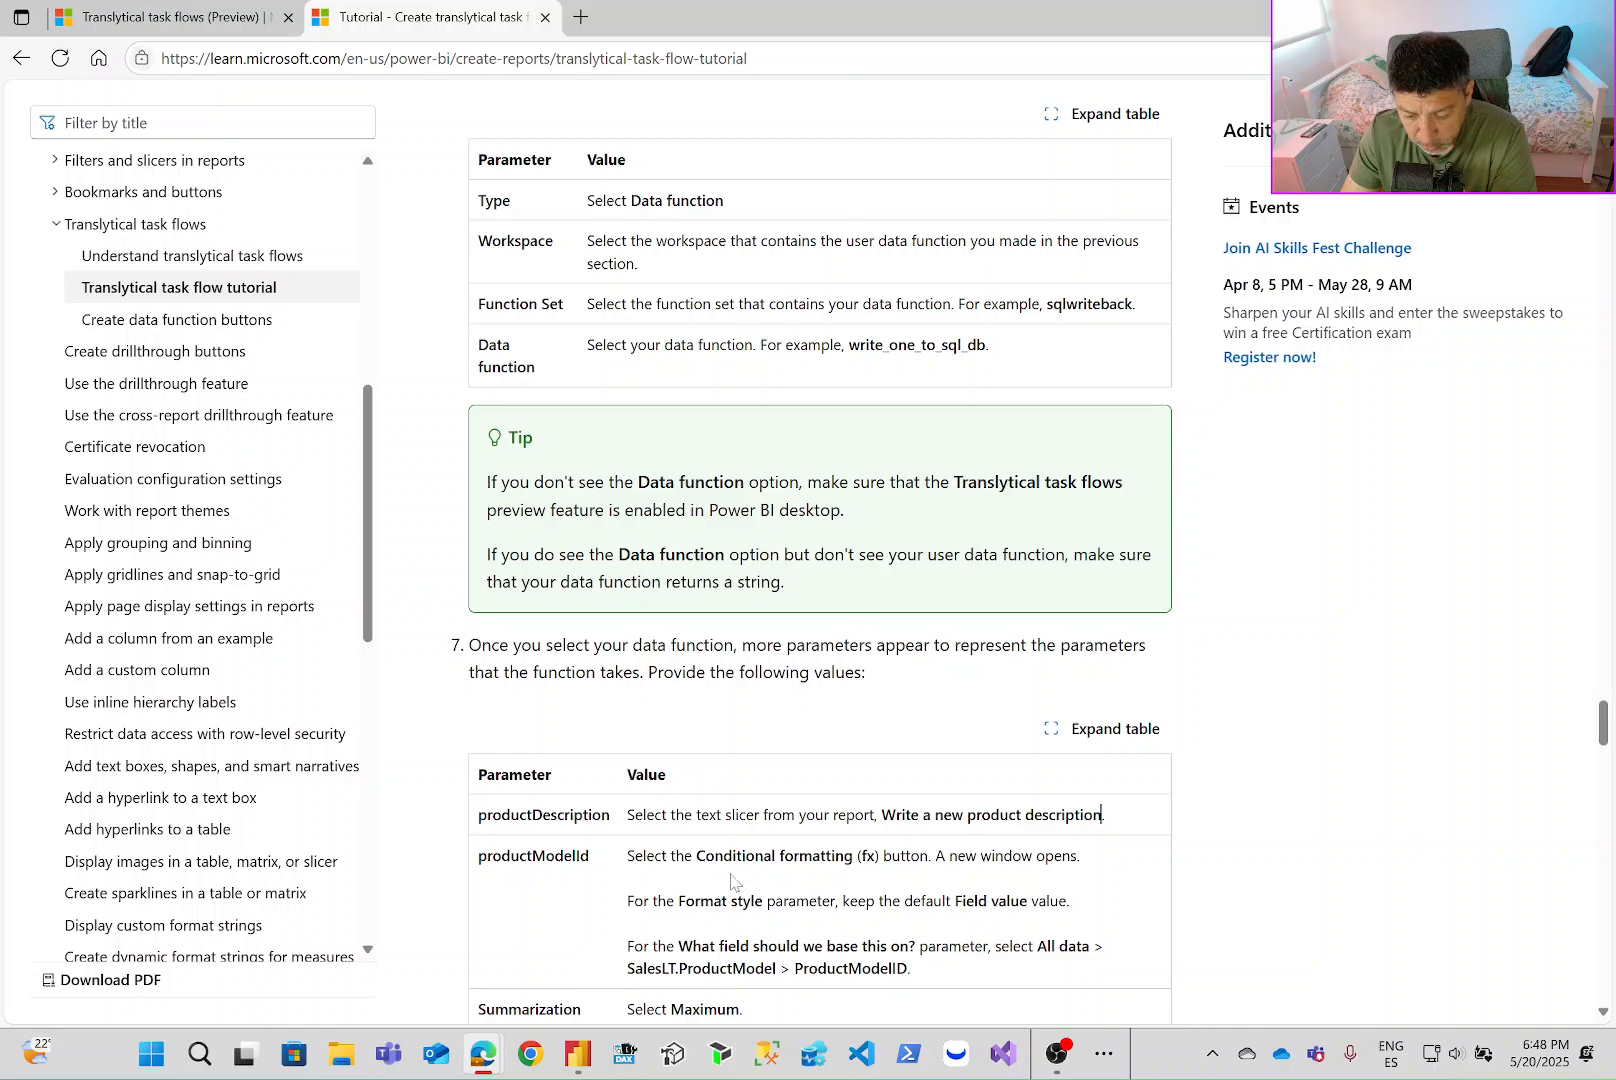
scroll(681, 840, down, 1)
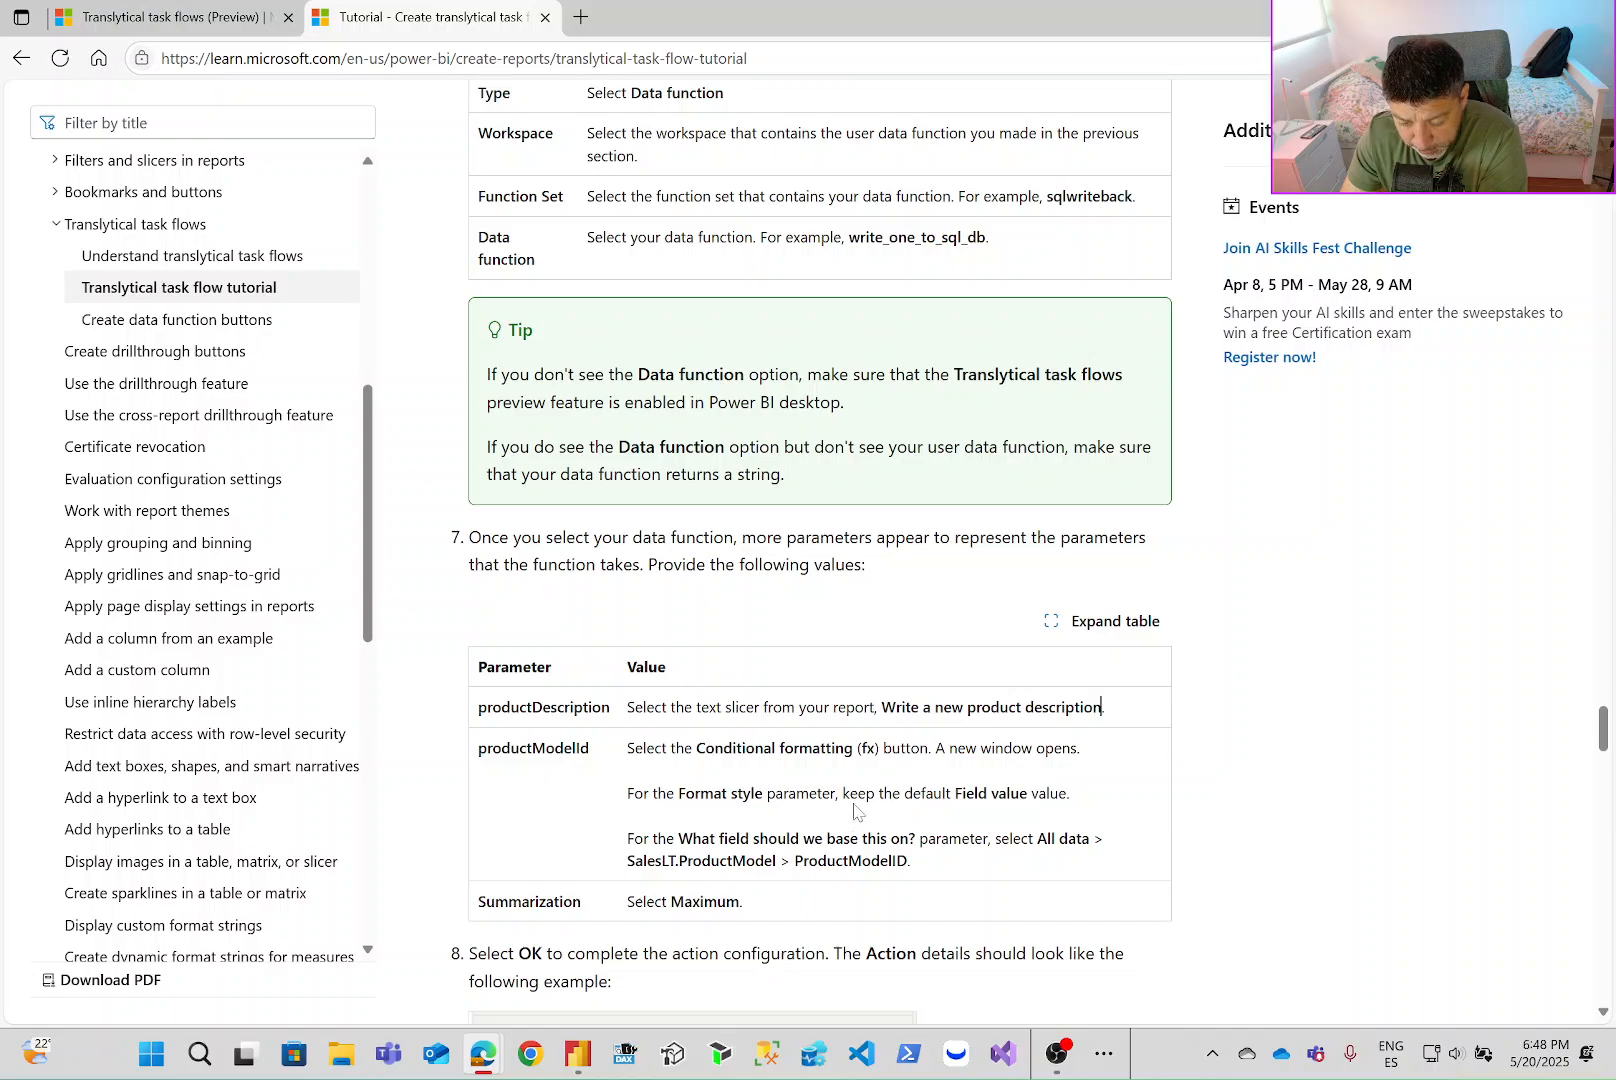
drag(946, 794, 1013, 796)
click(965, 806)
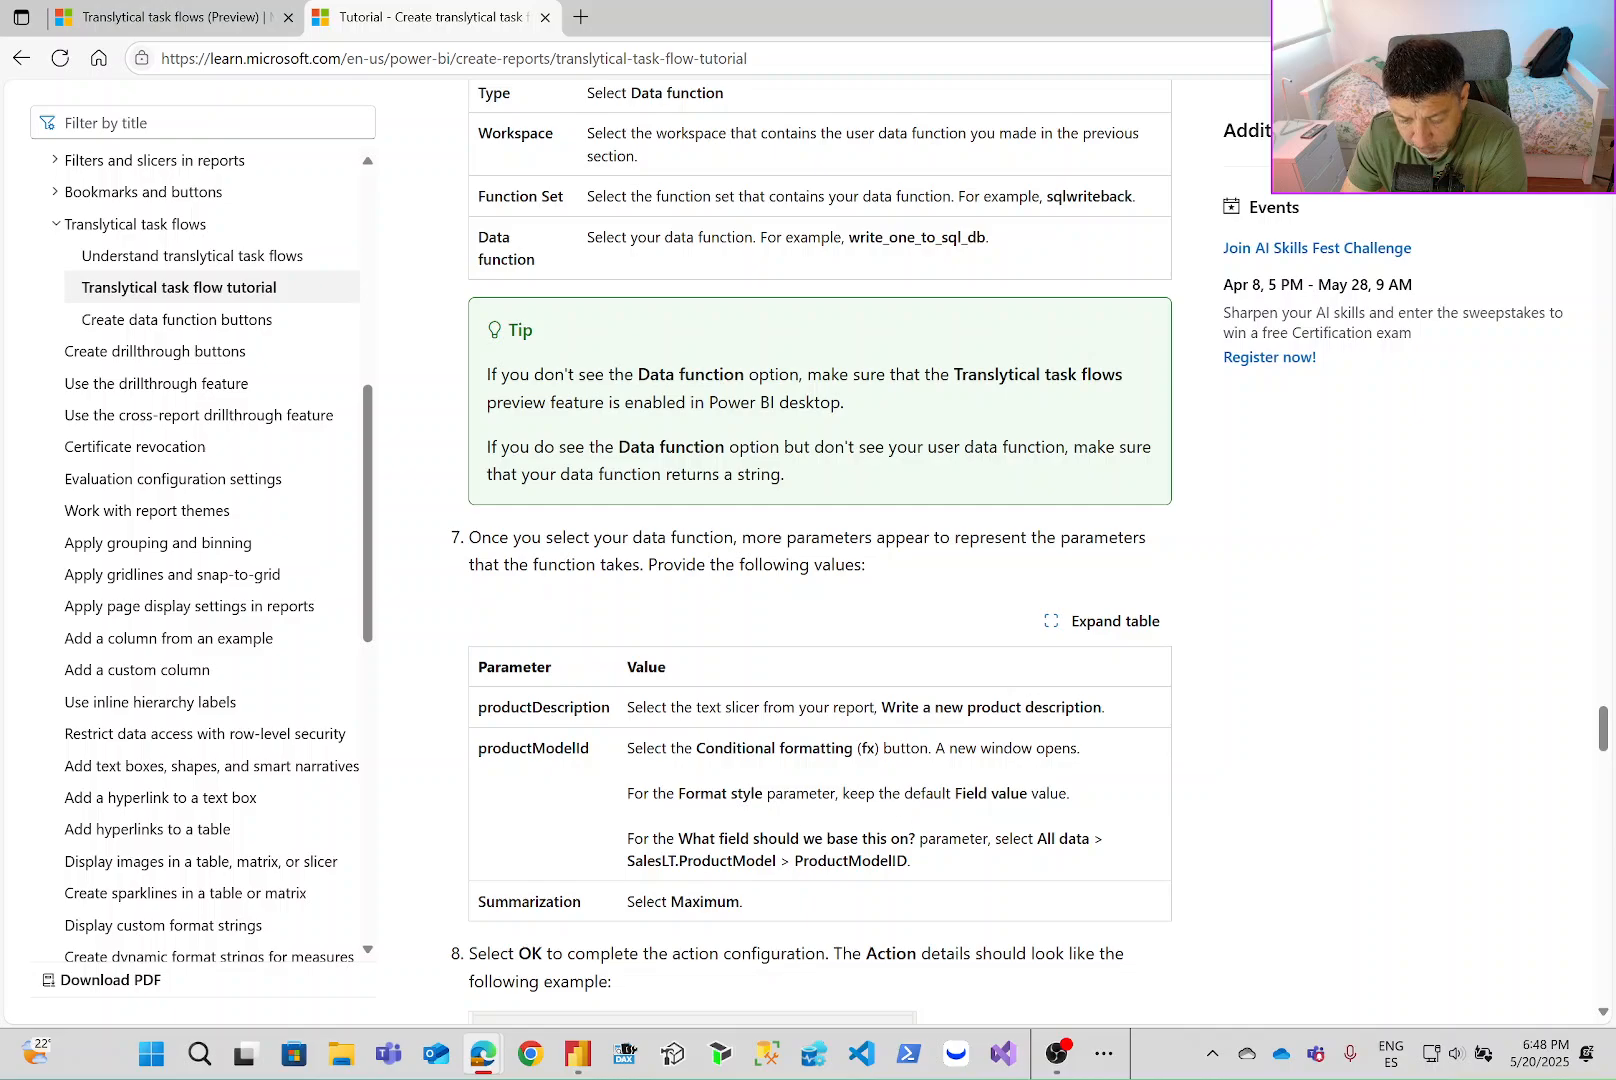
drag(692, 838, 1055, 838)
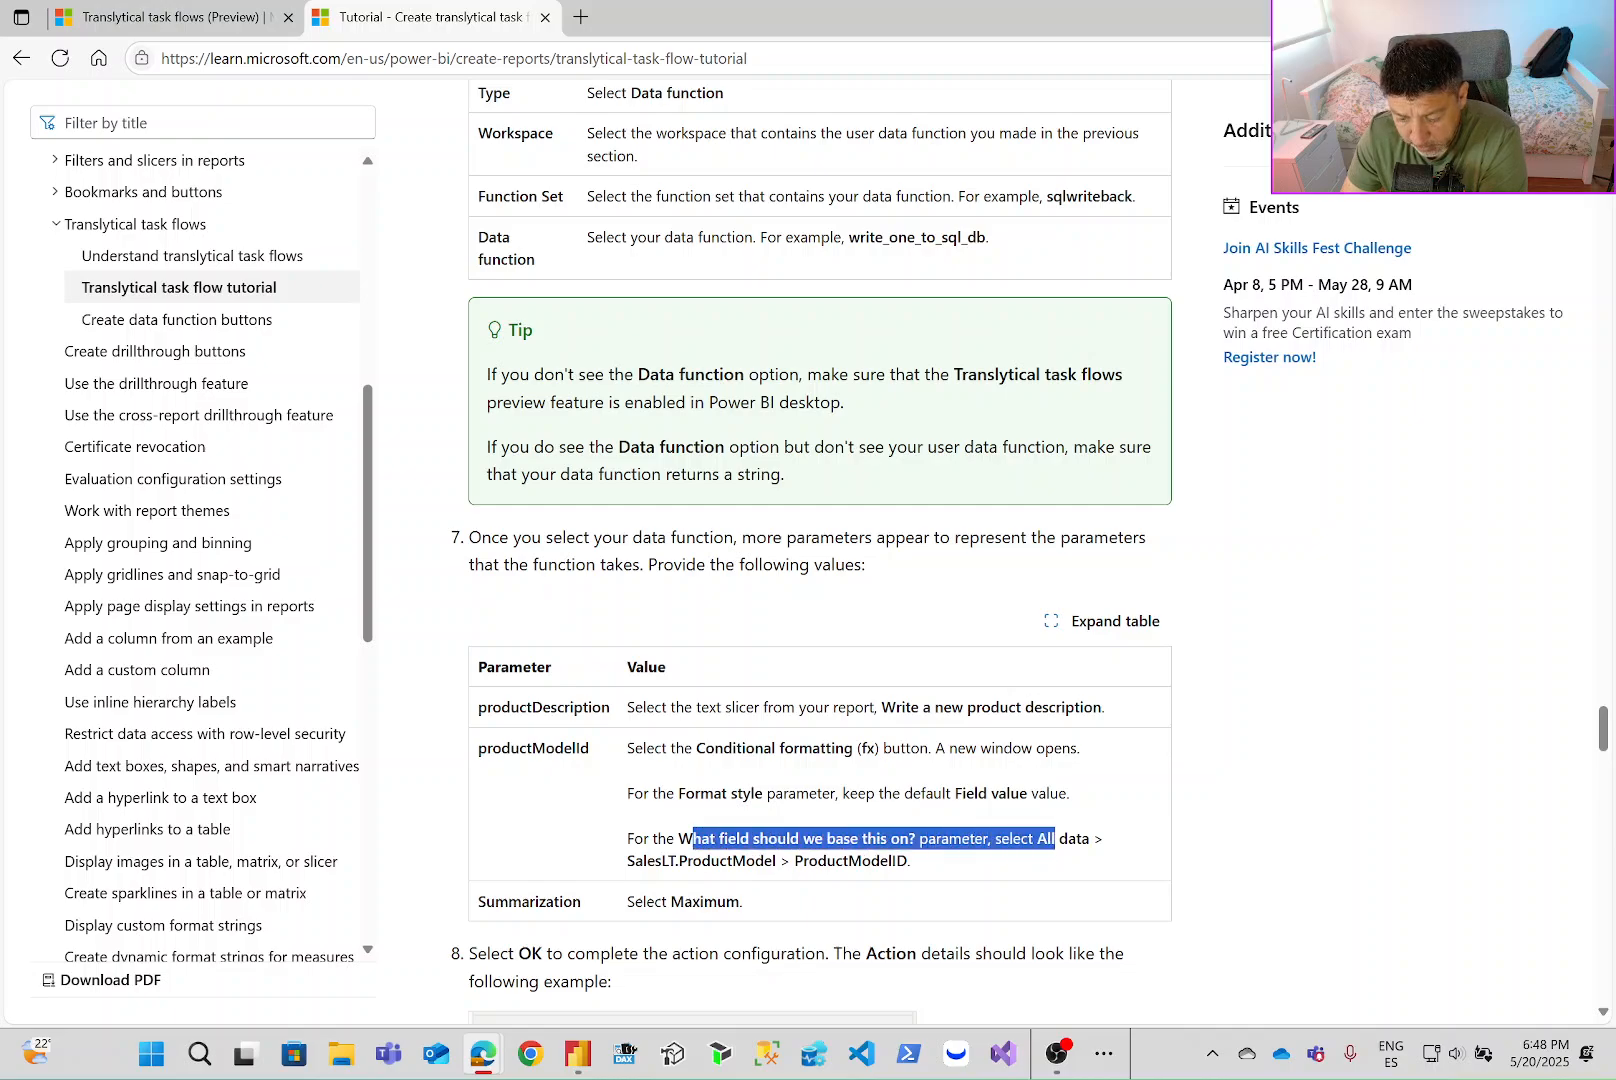
click(1093, 838)
drag(659, 860, 828, 860)
click(848, 860)
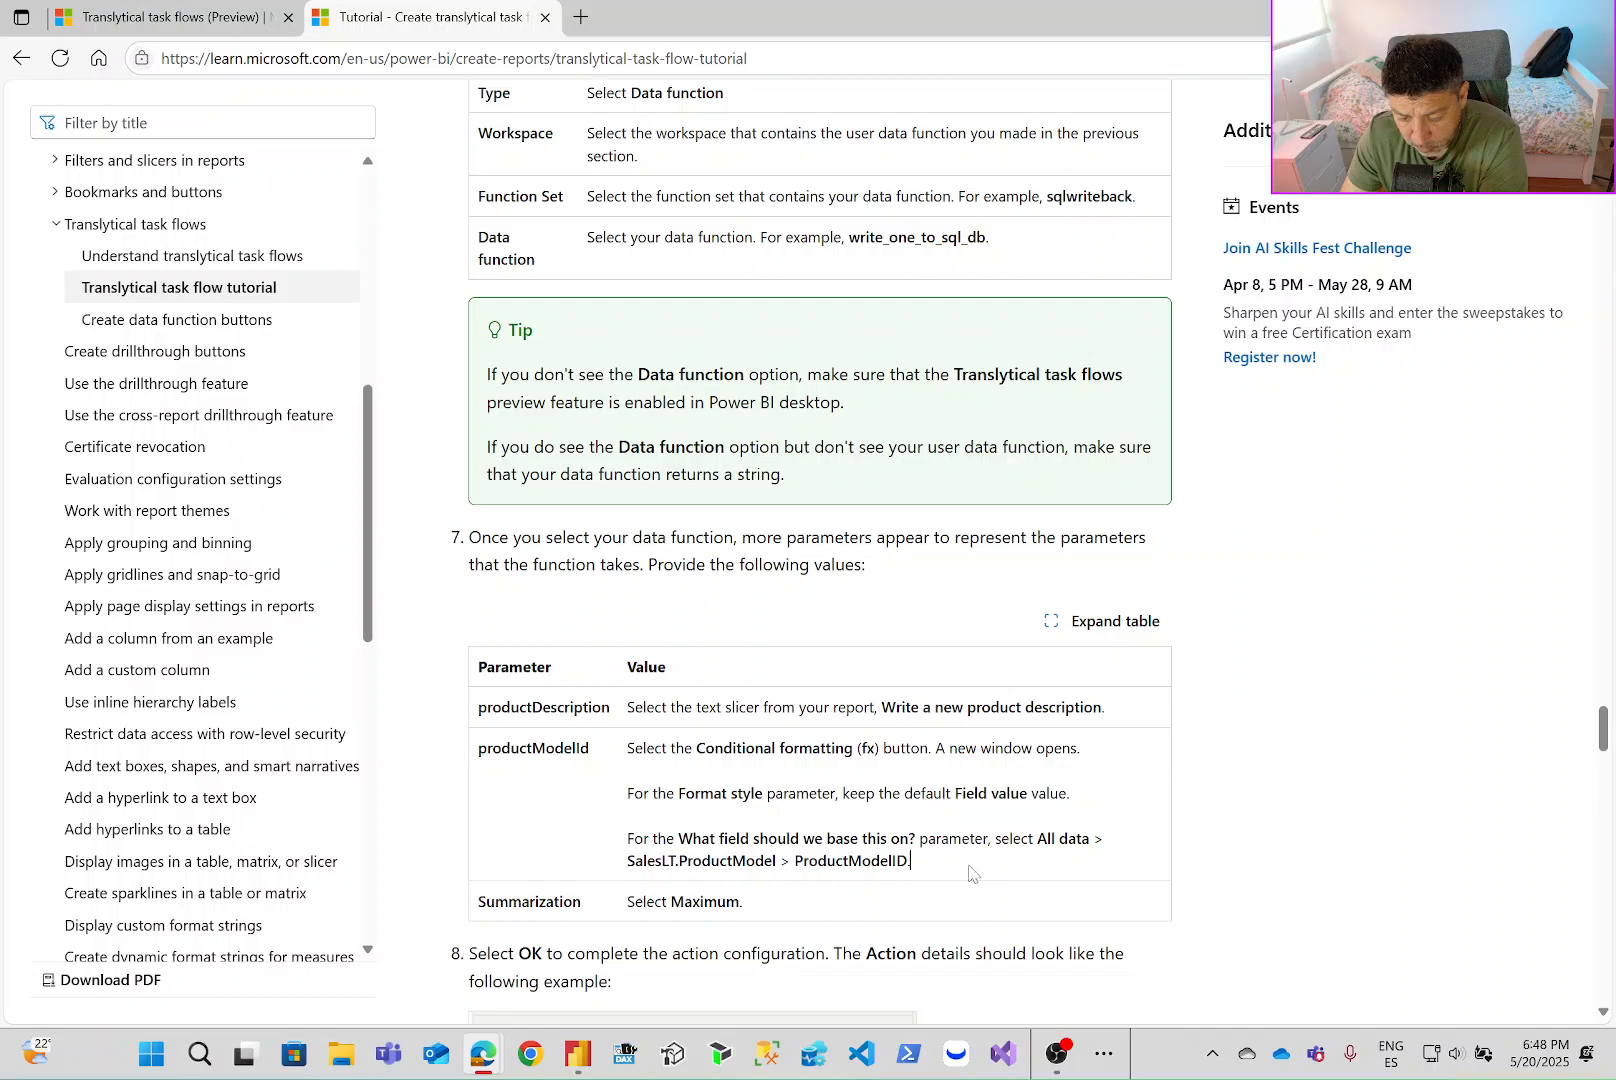
scroll(932, 866, down, 1)
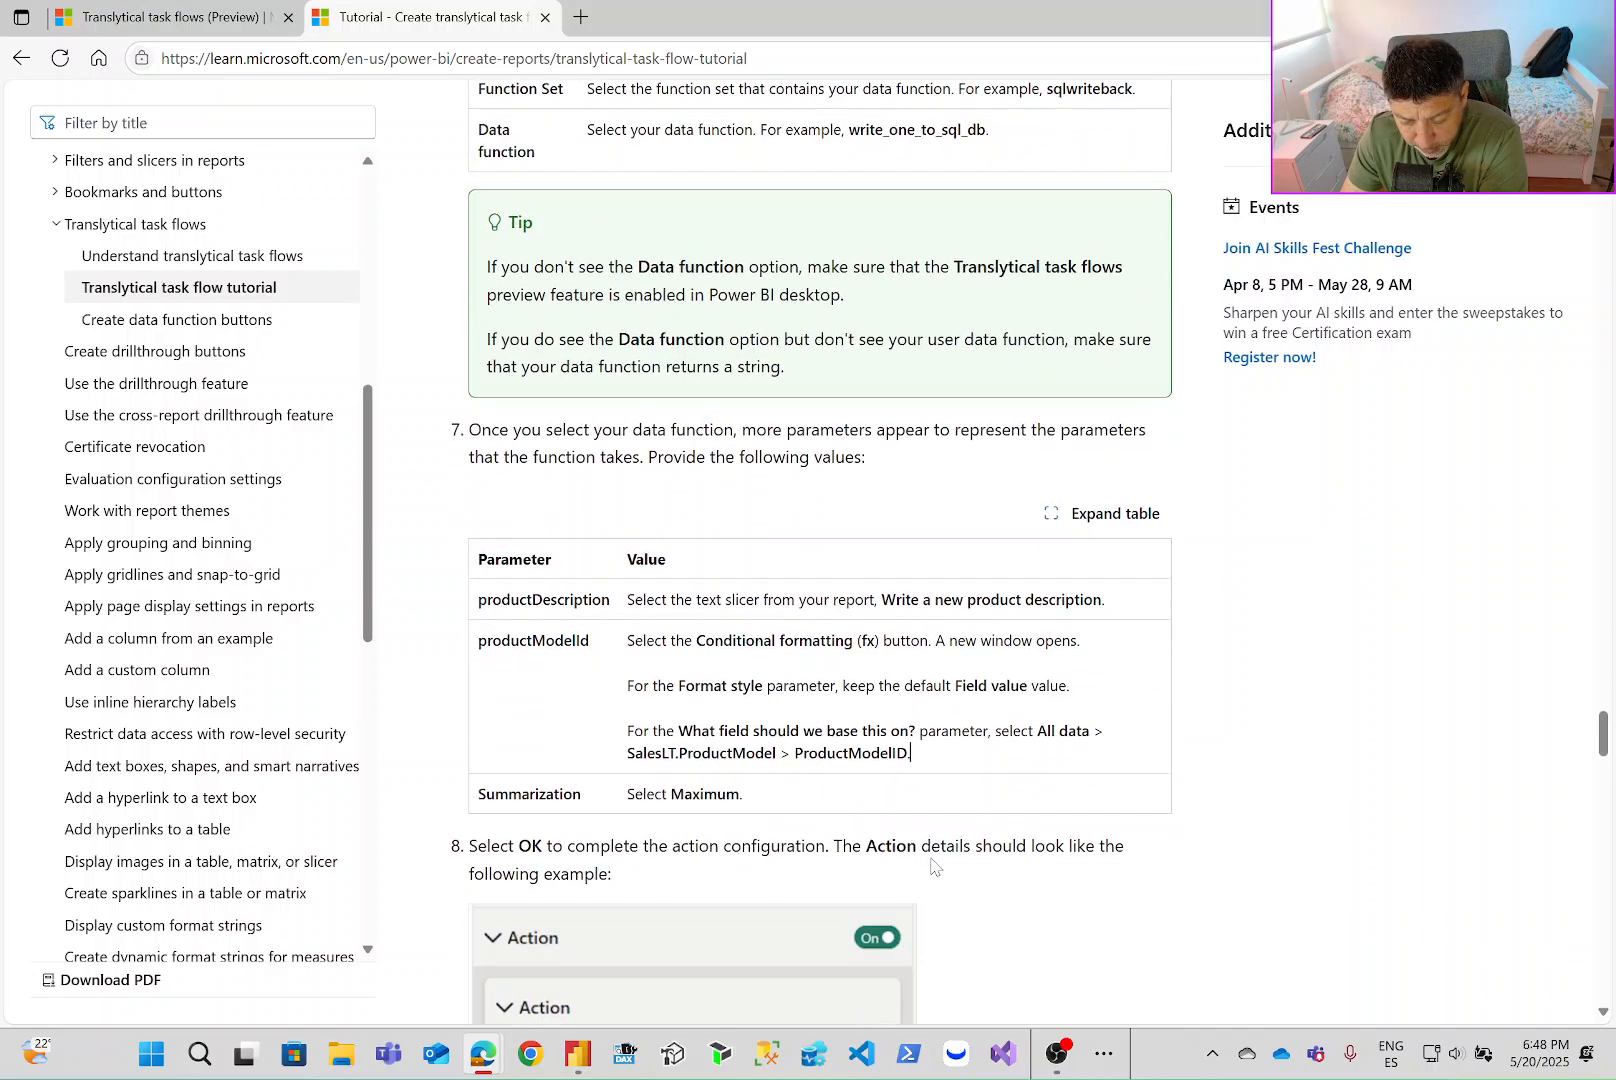
drag(727, 793, 578, 793)
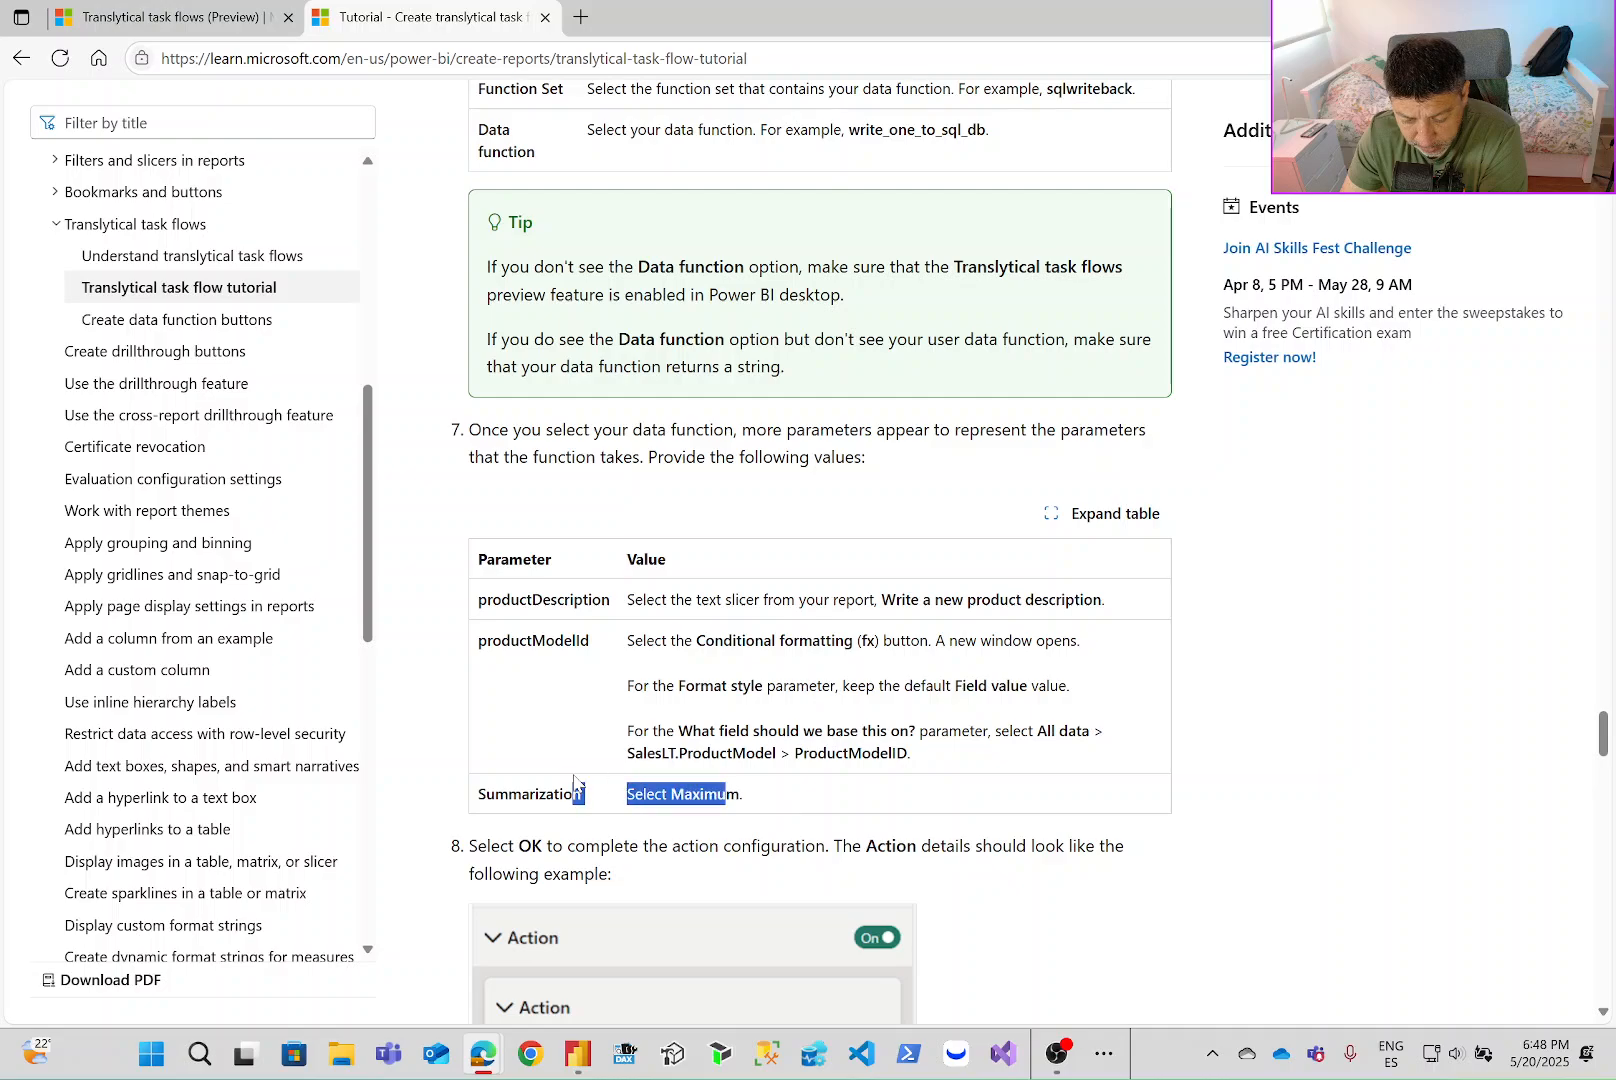
click(823, 810)
scroll(823, 810, up, 2)
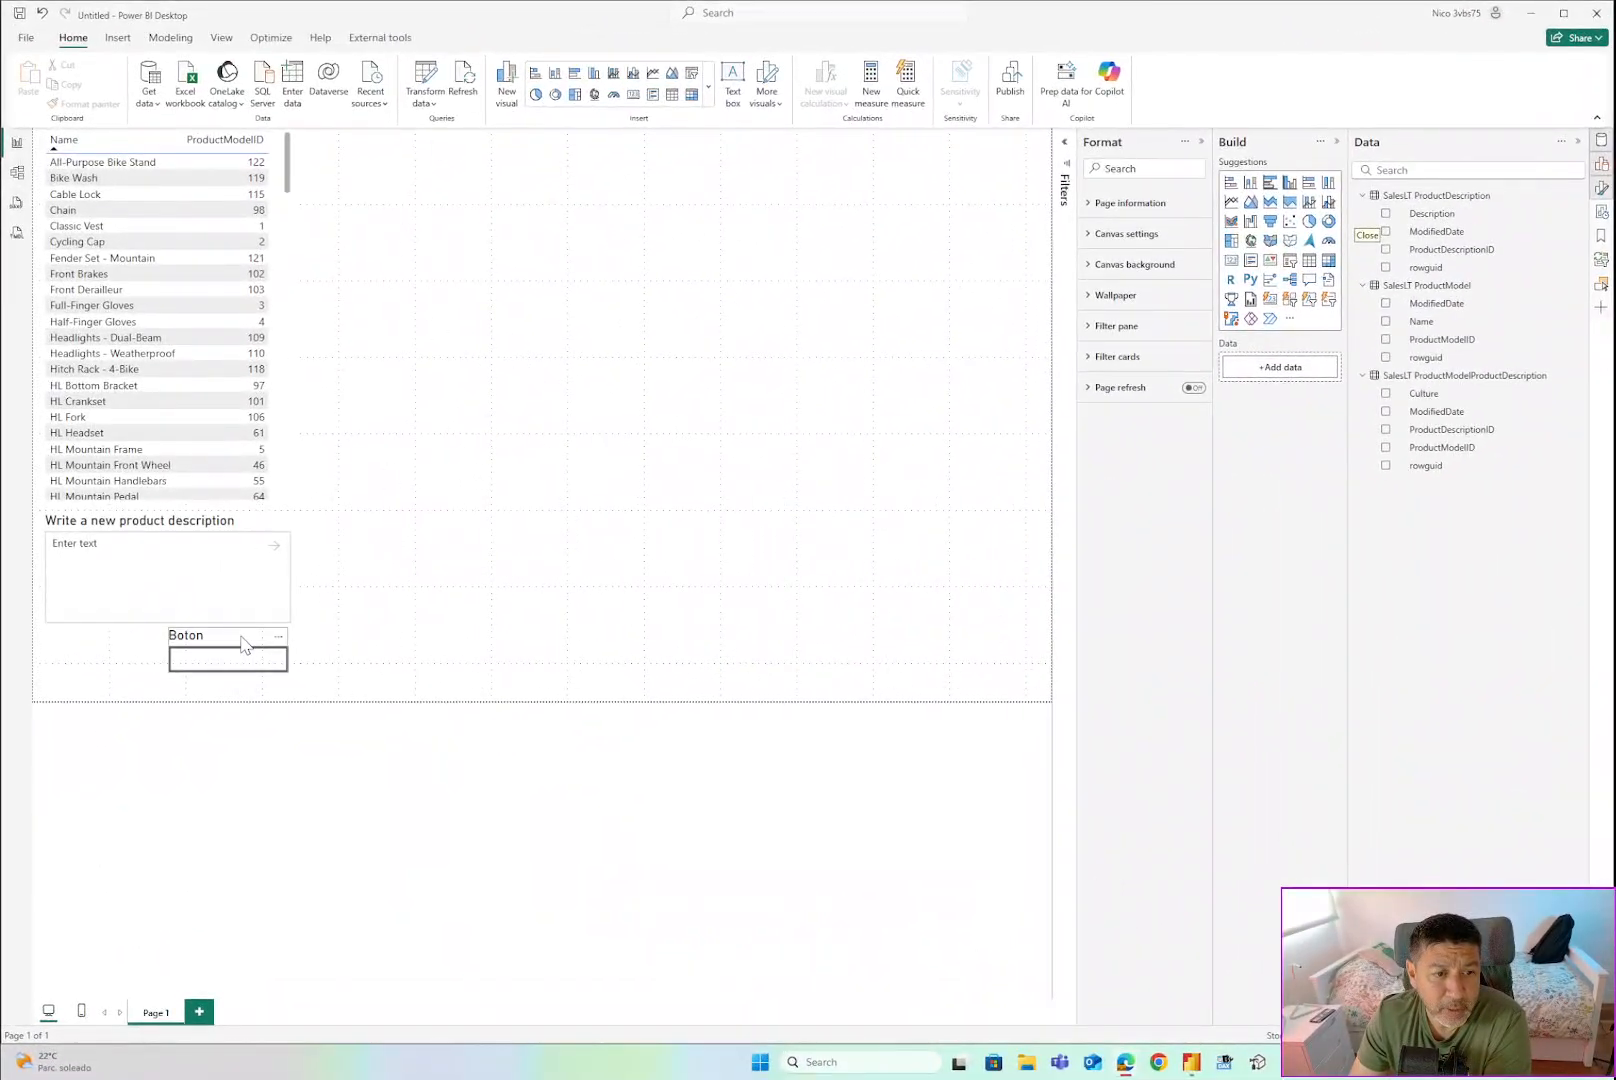
Select the Boton button and look over its Button style state and shape settings.
click(245, 650)
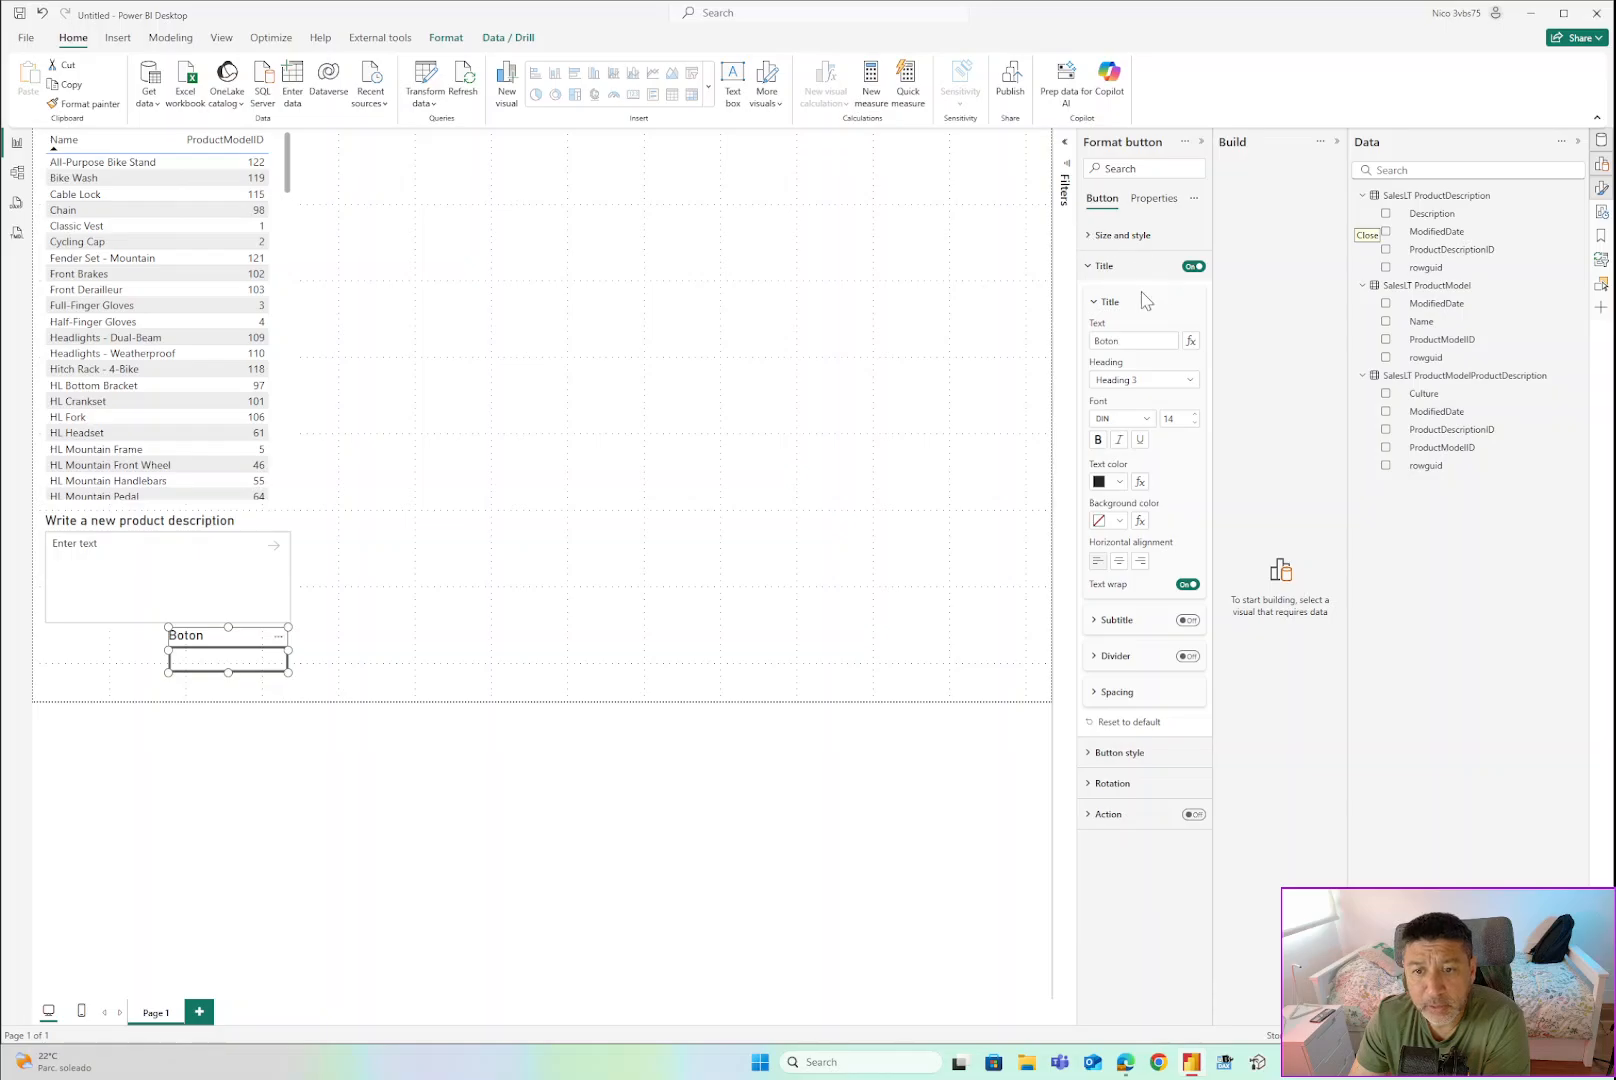
click(1090, 752)
scroll(1176, 752, down, 2)
scroll(1178, 753, down, 2)
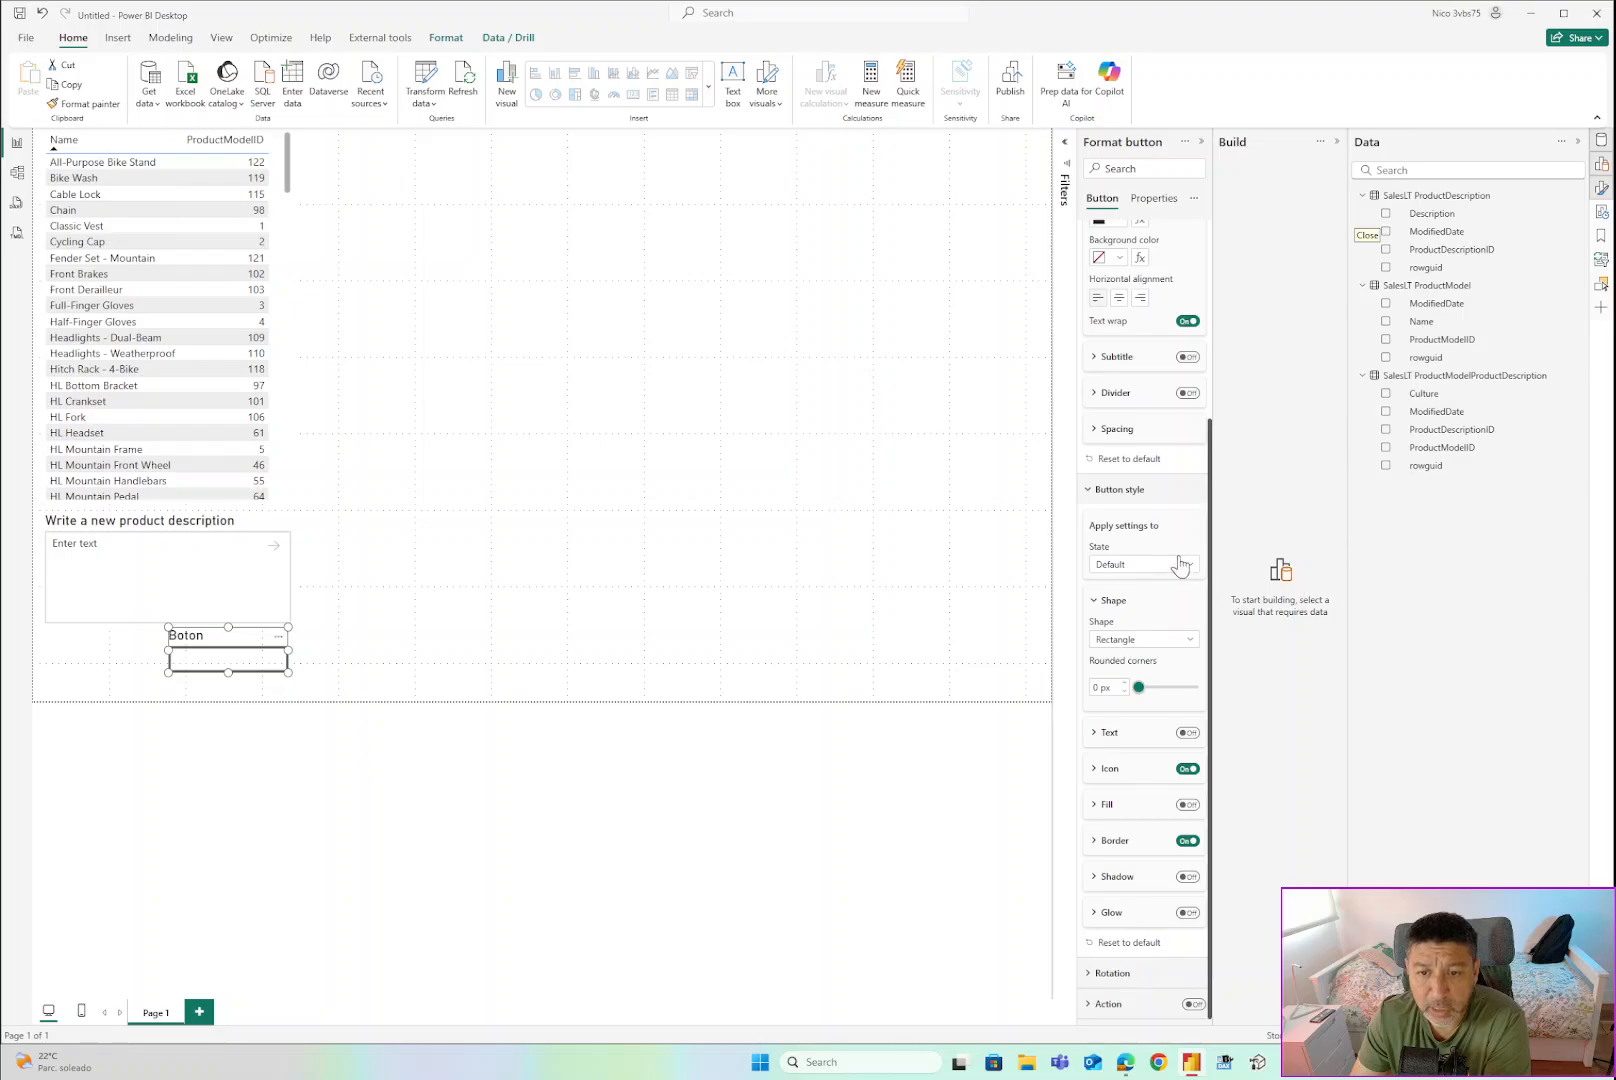
click(1187, 566)
click(907, 539)
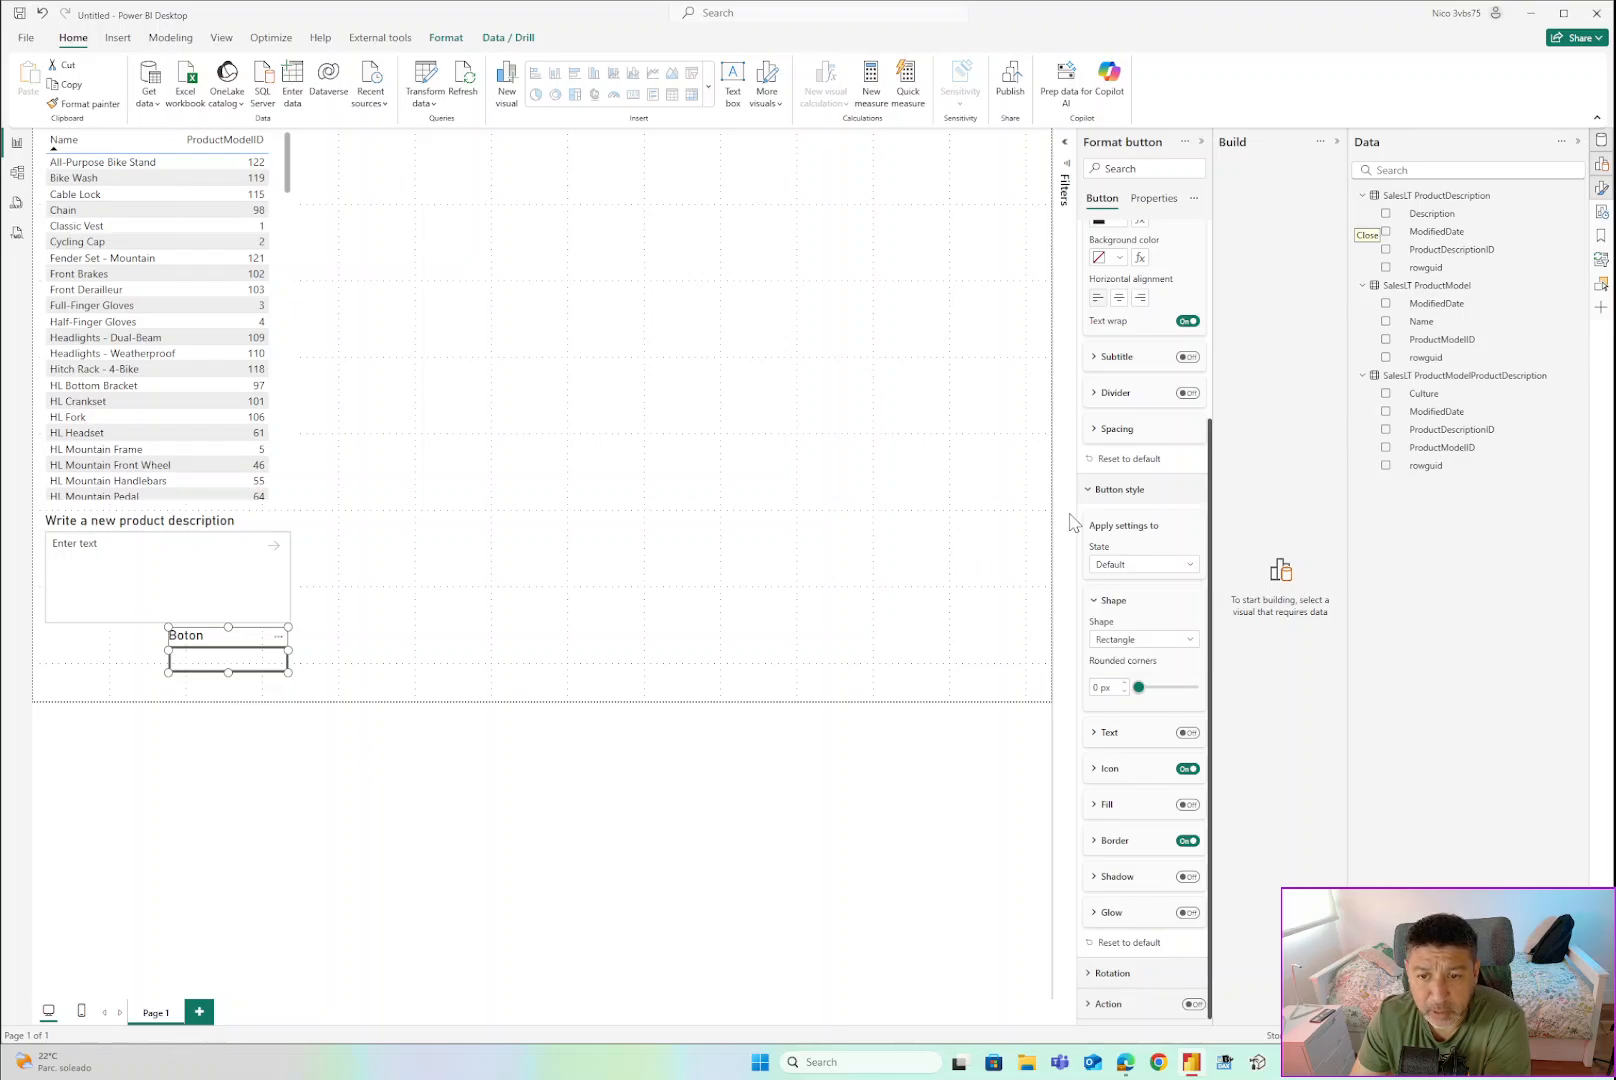
click(1085, 494)
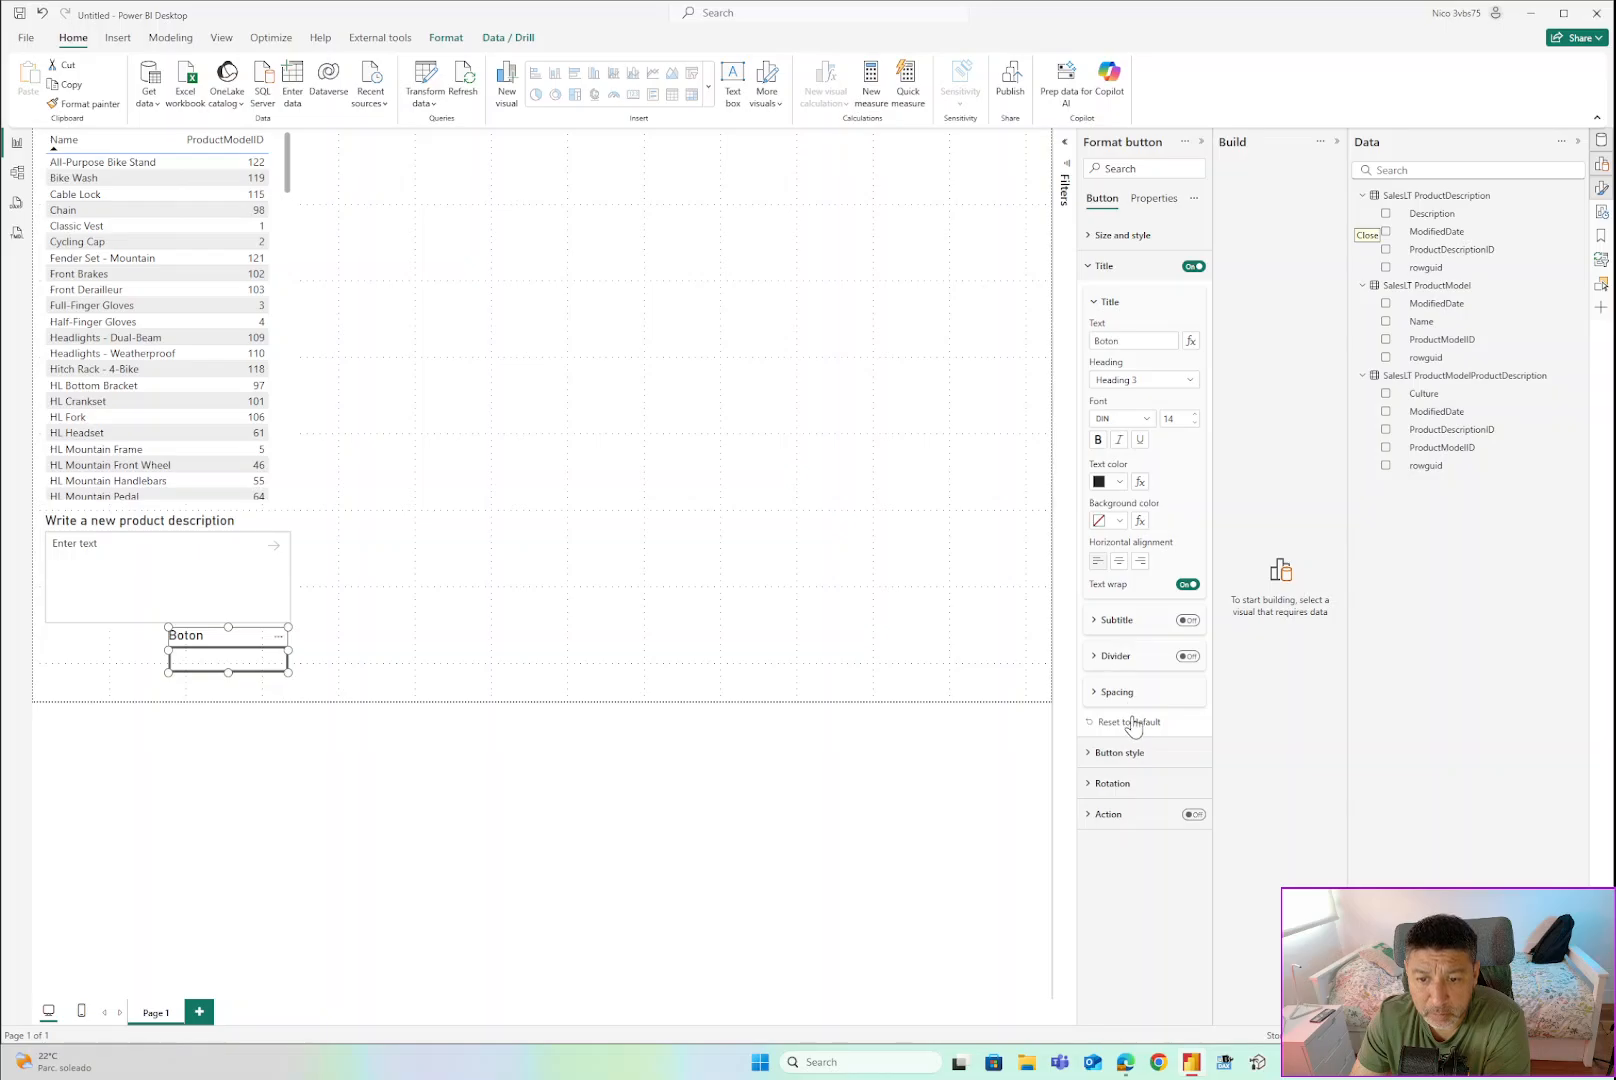
Turn on the button's Action and set its type to Data function.
click(1140, 816)
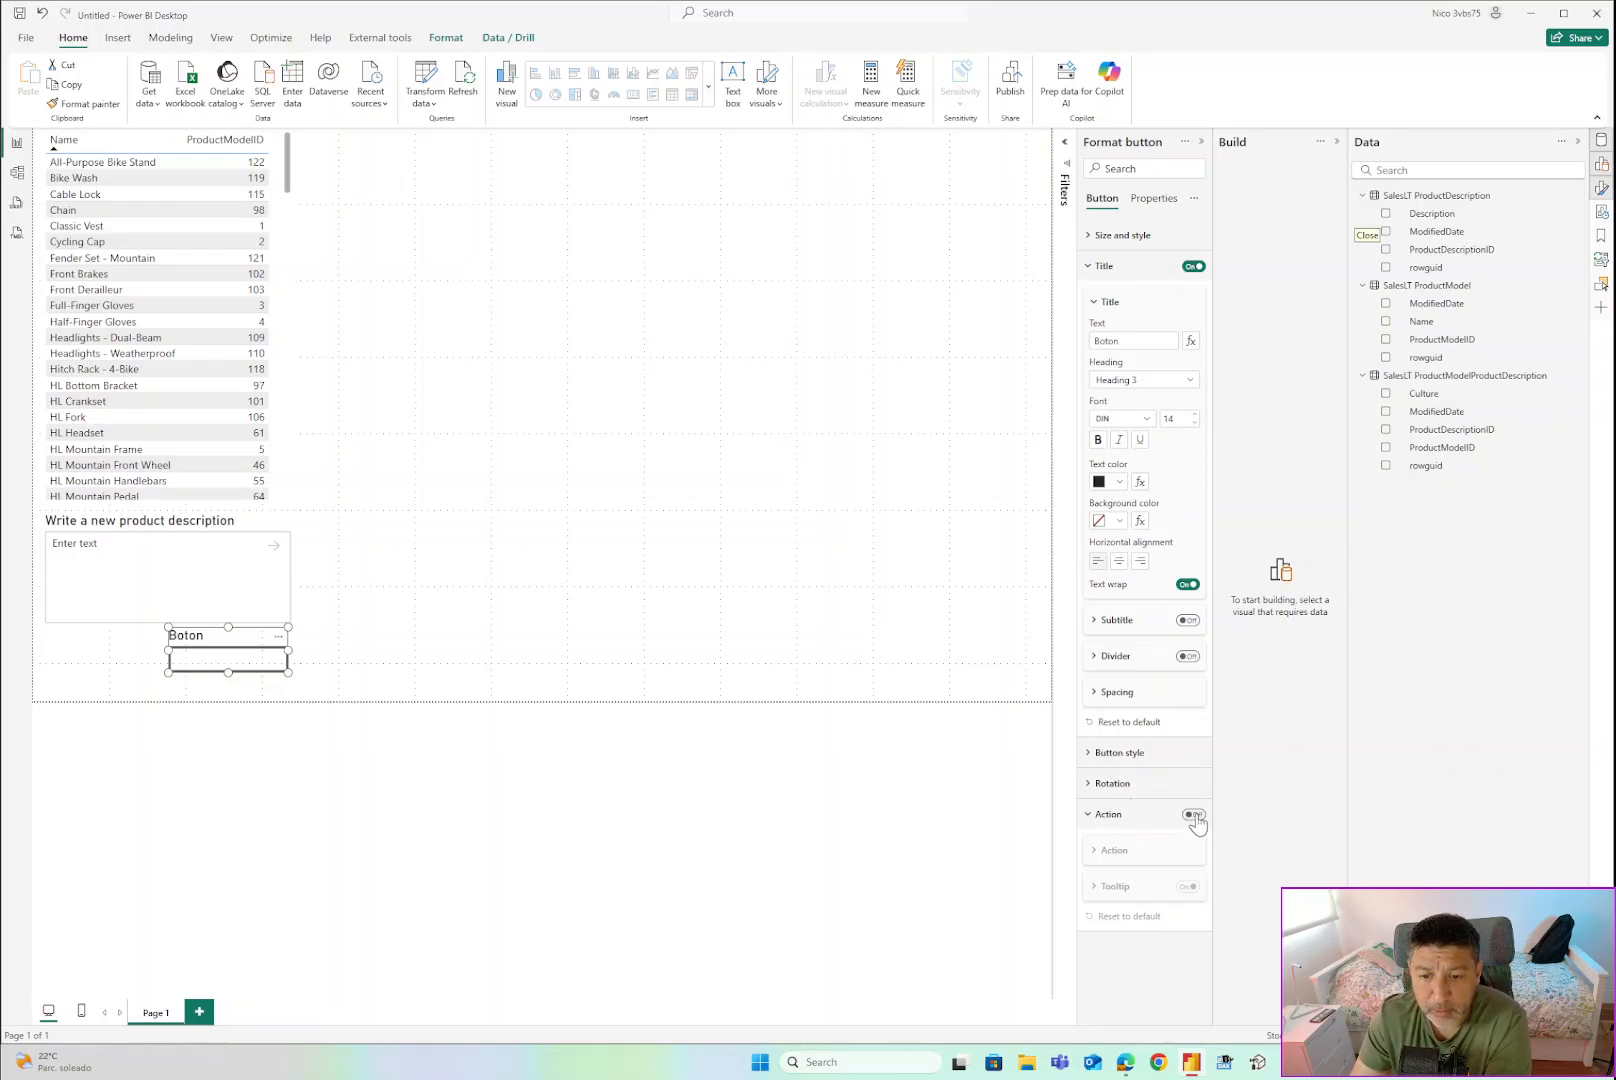
click(1193, 814)
click(1150, 848)
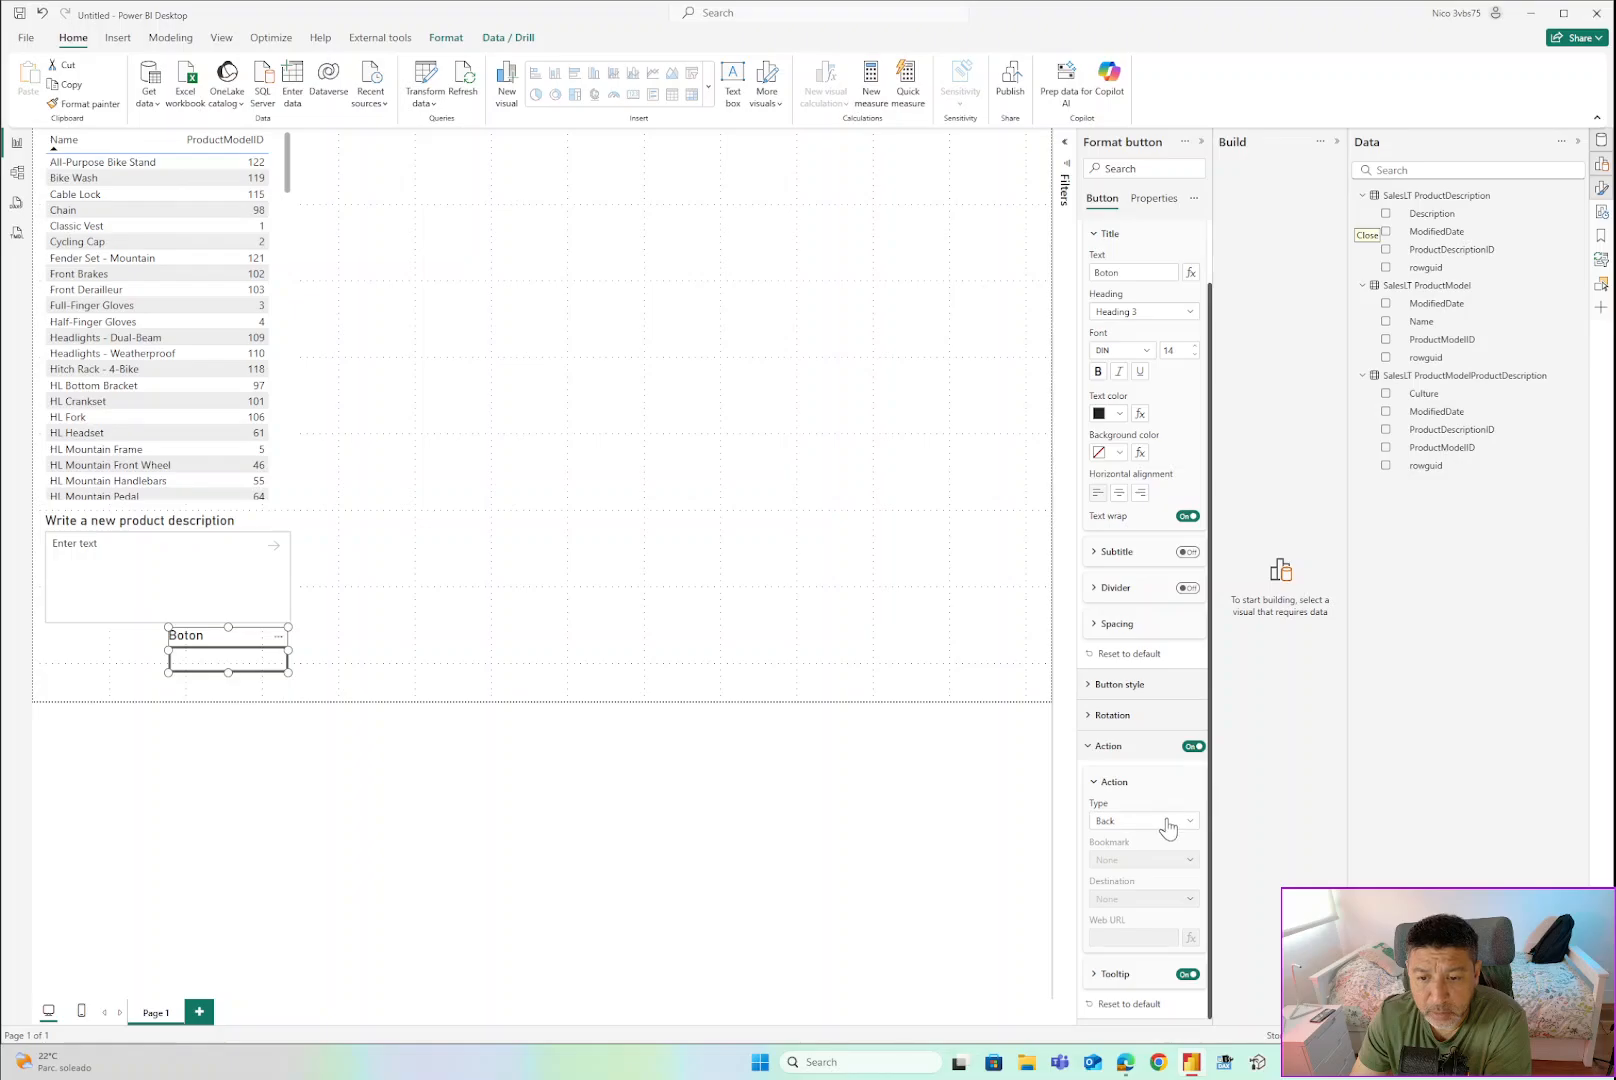
click(1168, 822)
click(1135, 993)
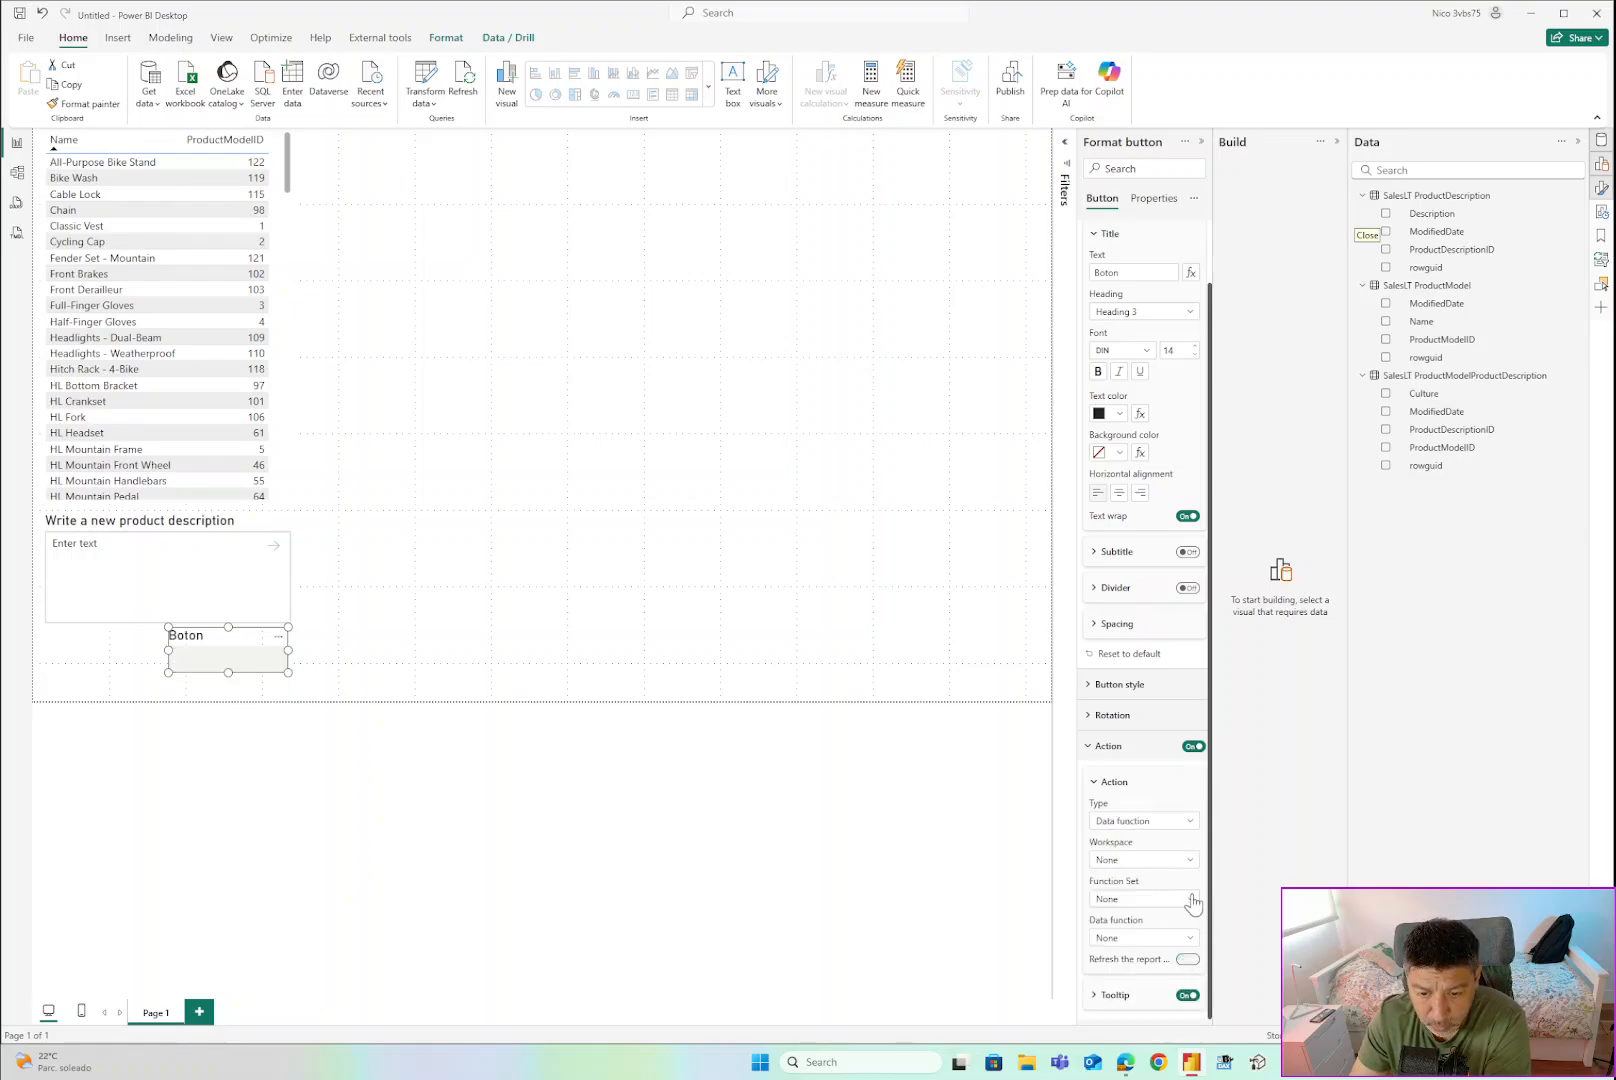
click(992, 837)
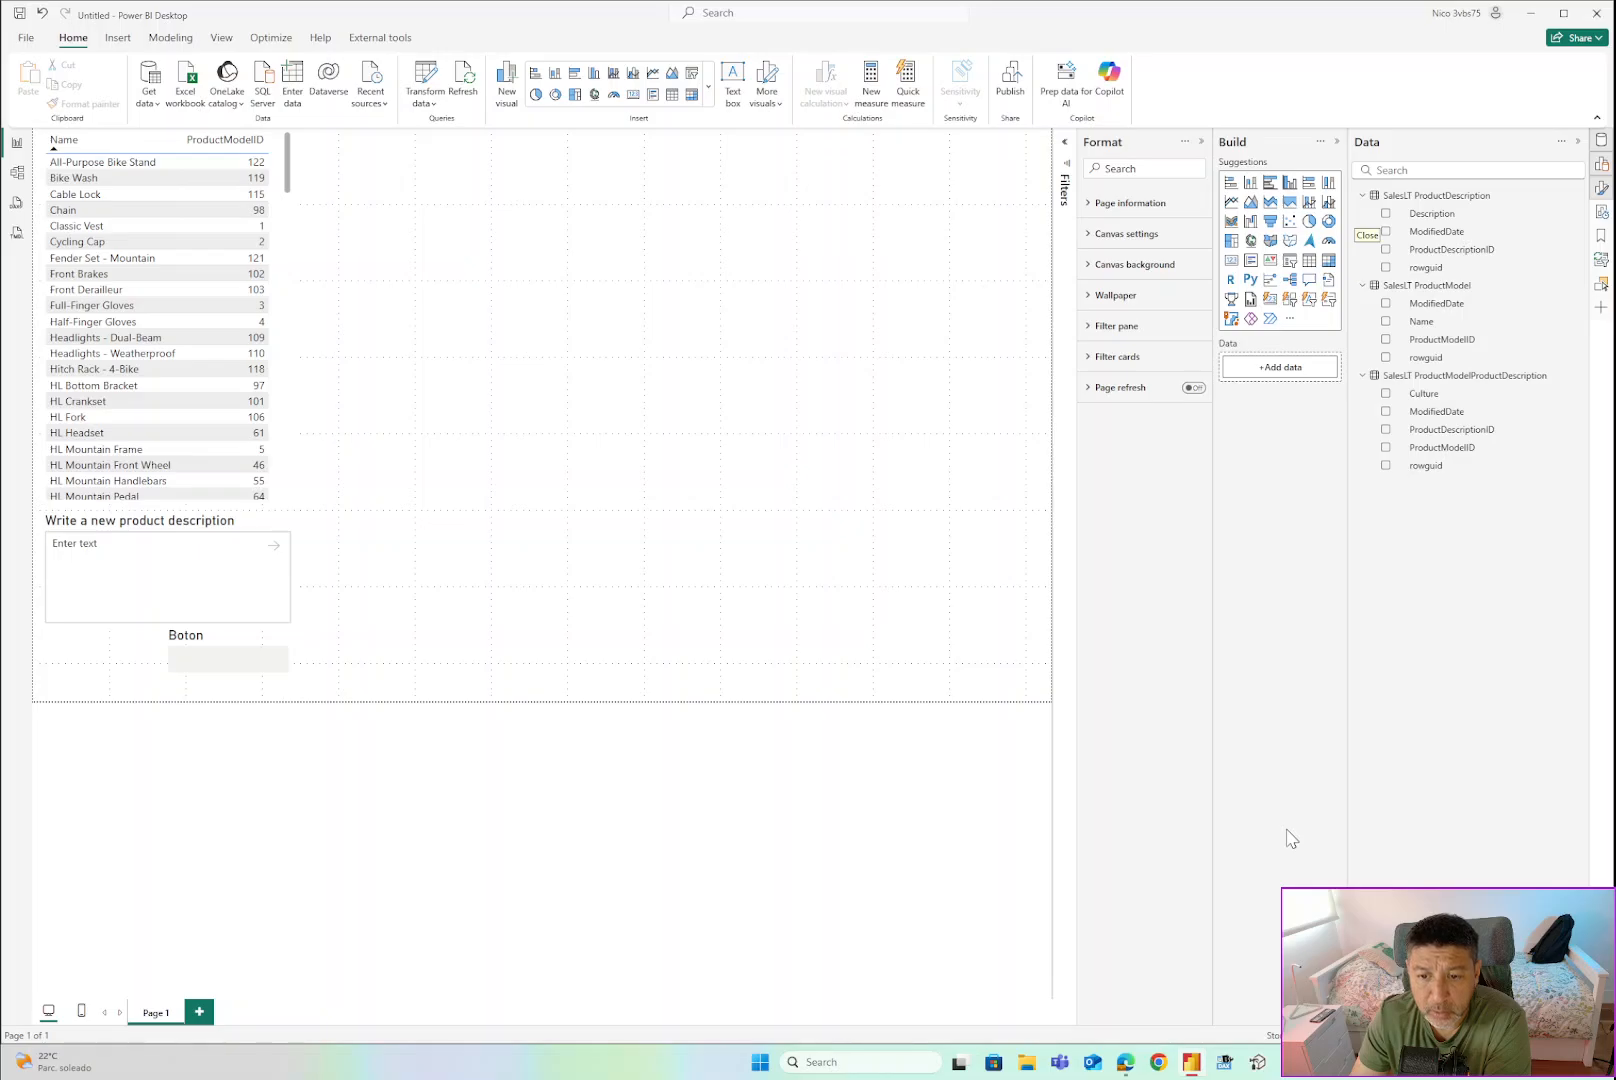
Point the button's action to the Translytical Demo workspace, the sqlwriteback function set and the write_one_to_sql_db data function.
click(240, 656)
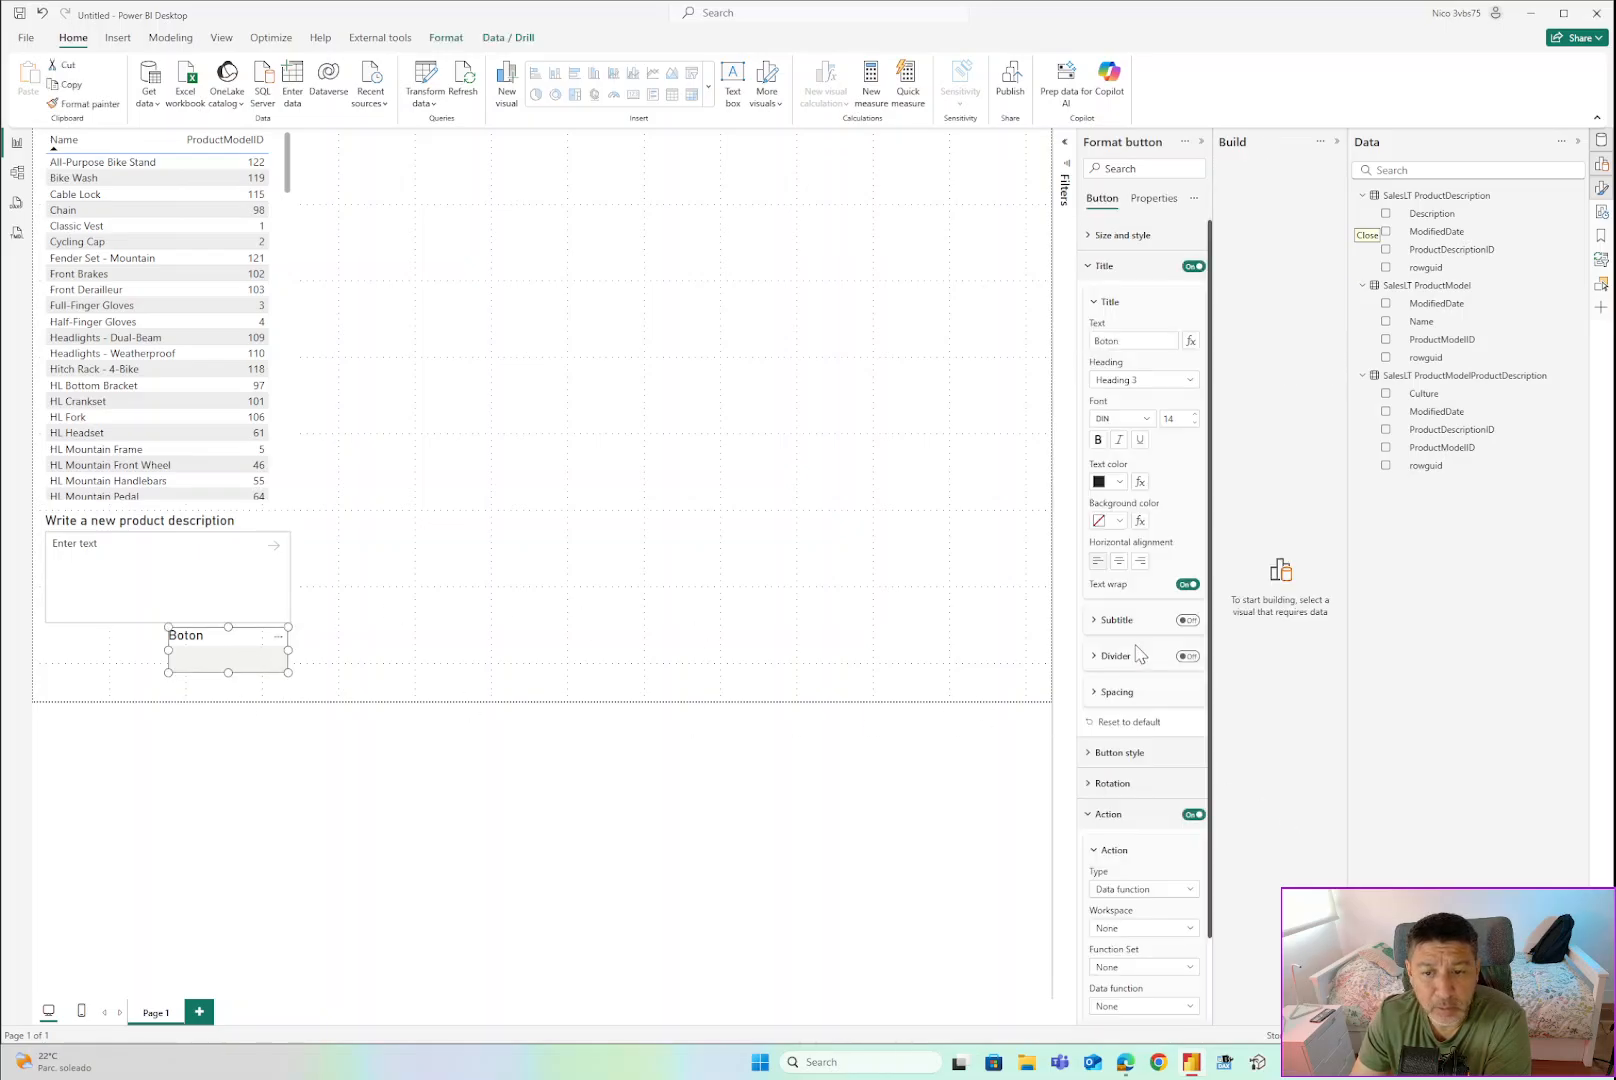
scroll(1160, 900, down, 1)
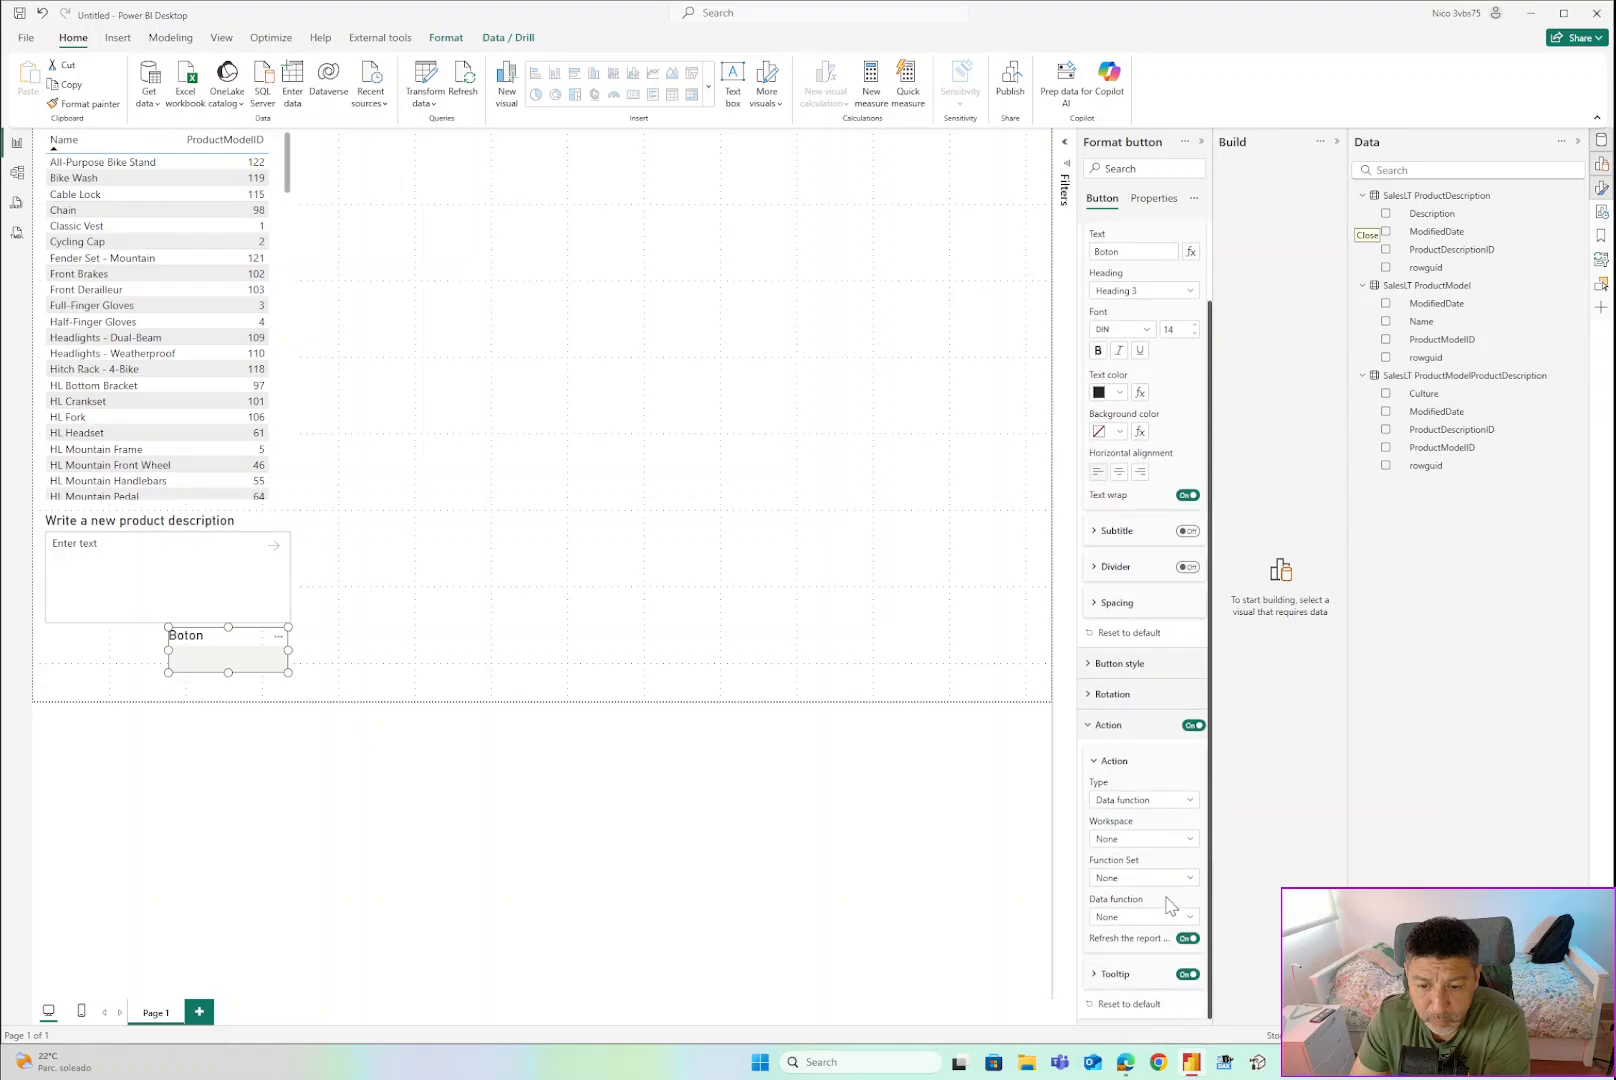
click(1185, 842)
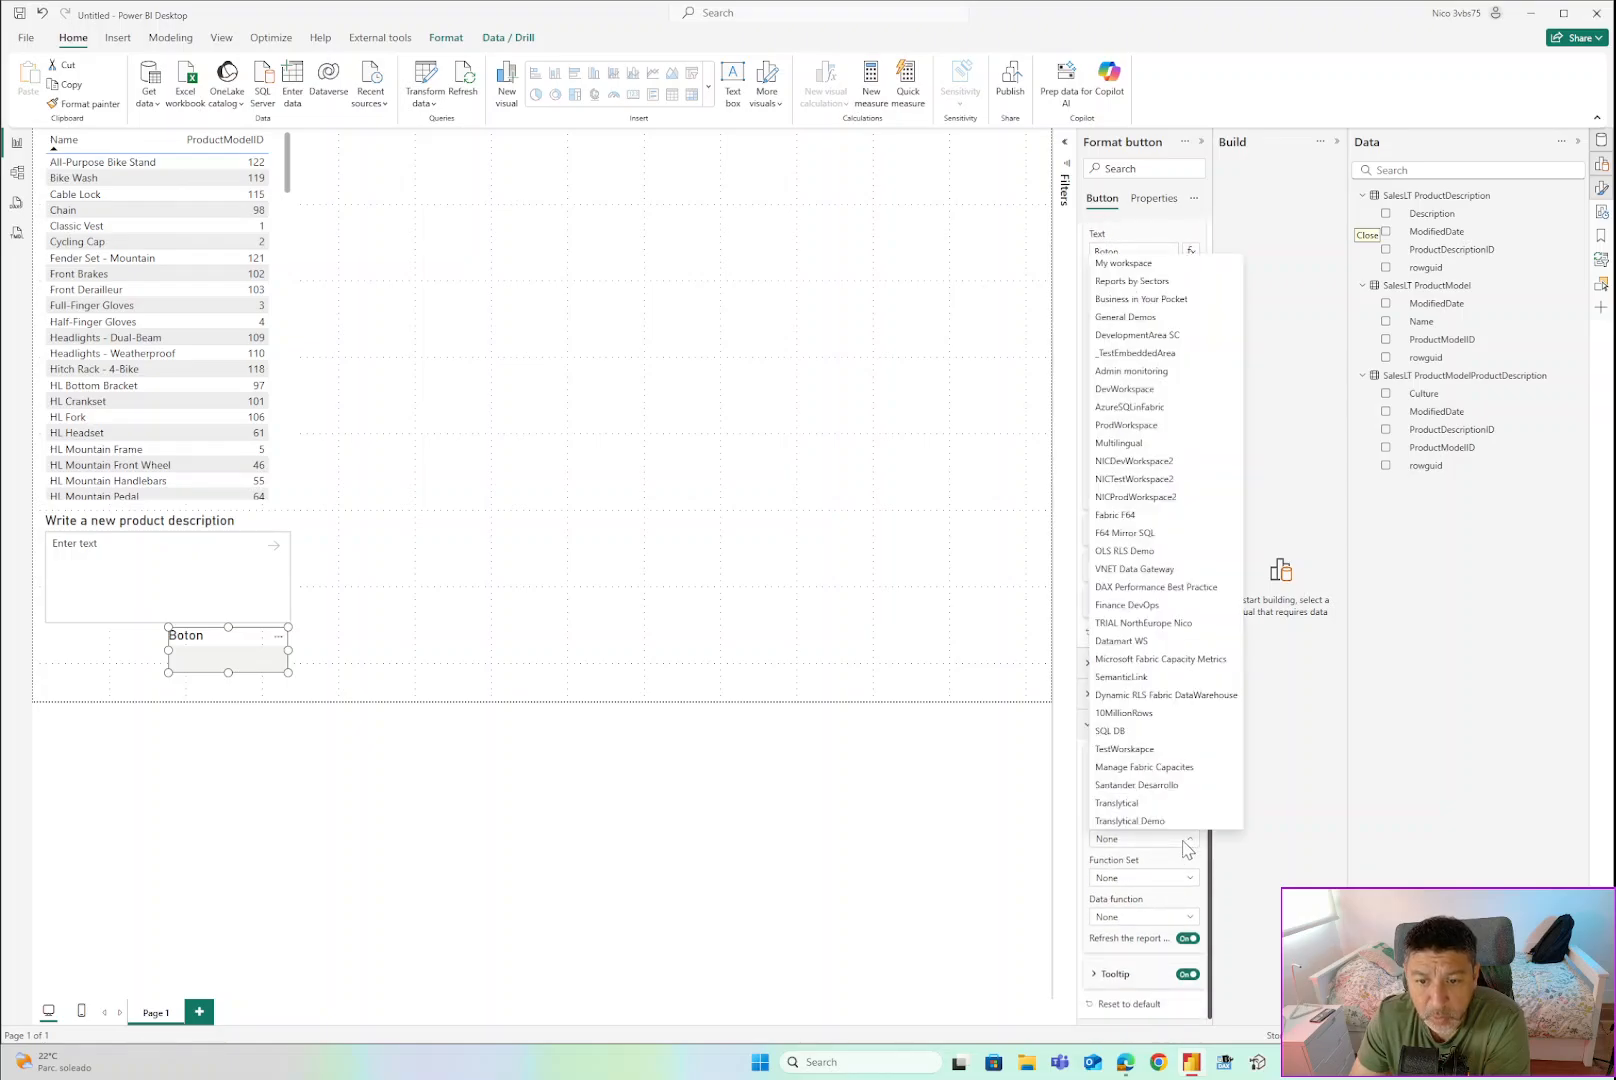
click(1150, 821)
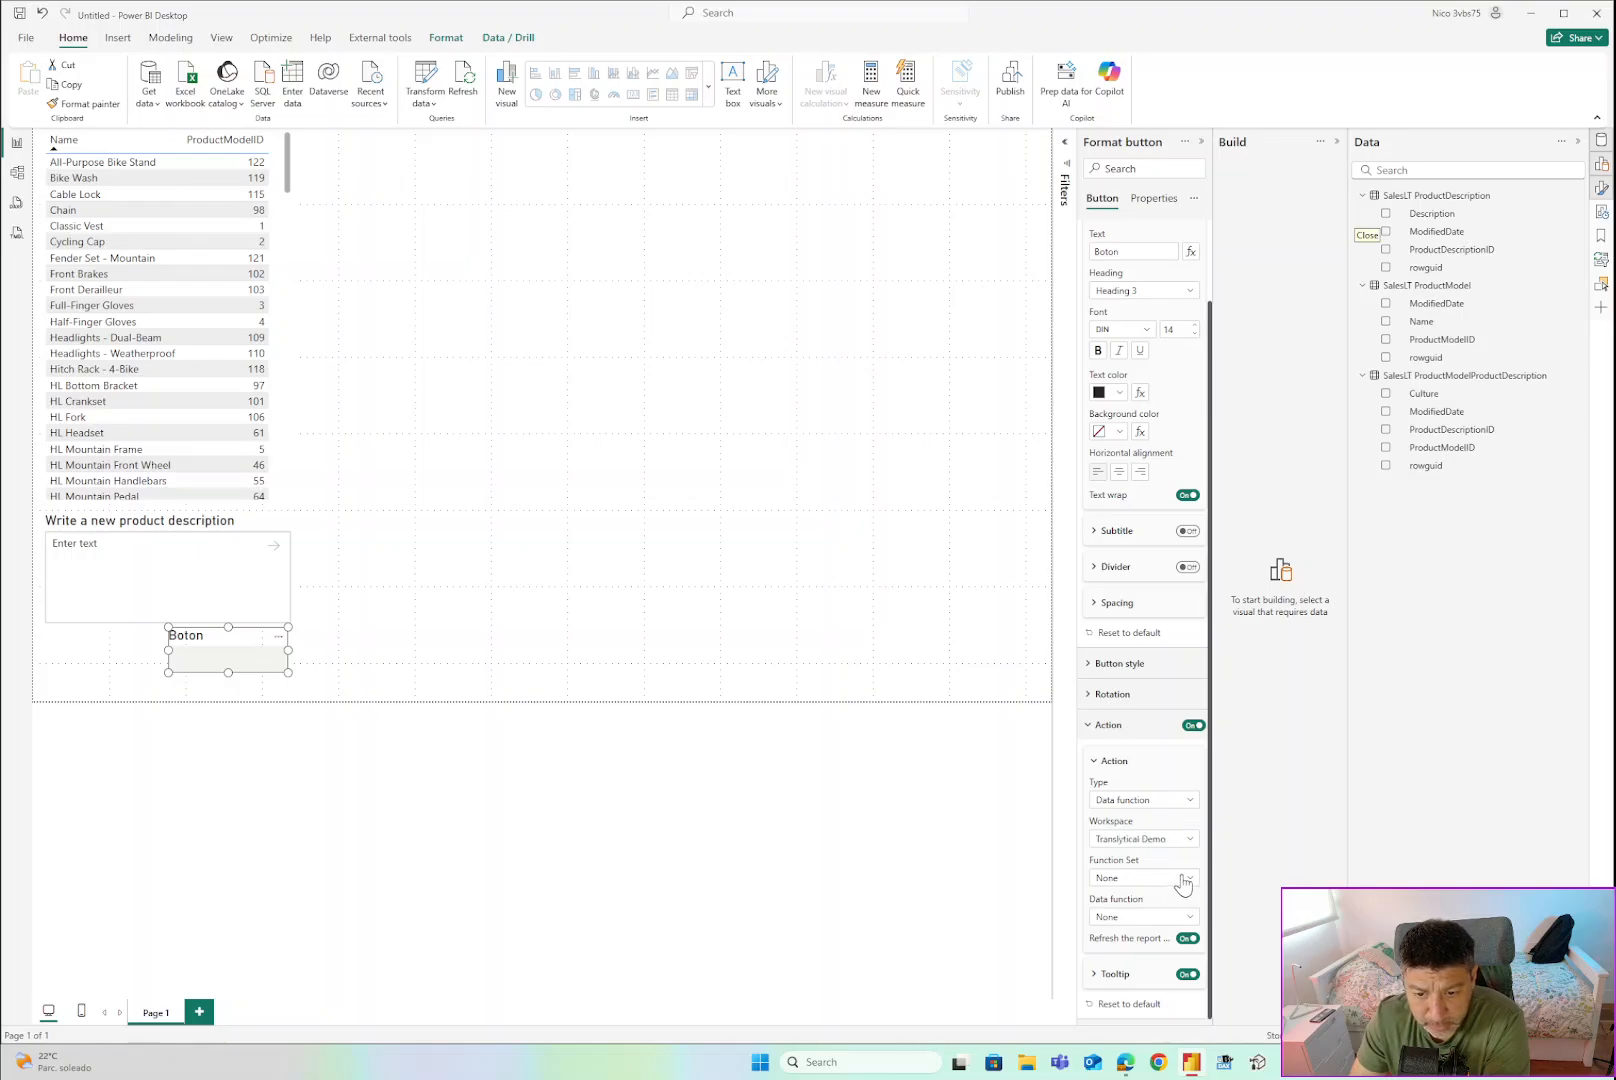
click(1176, 882)
click(1122, 897)
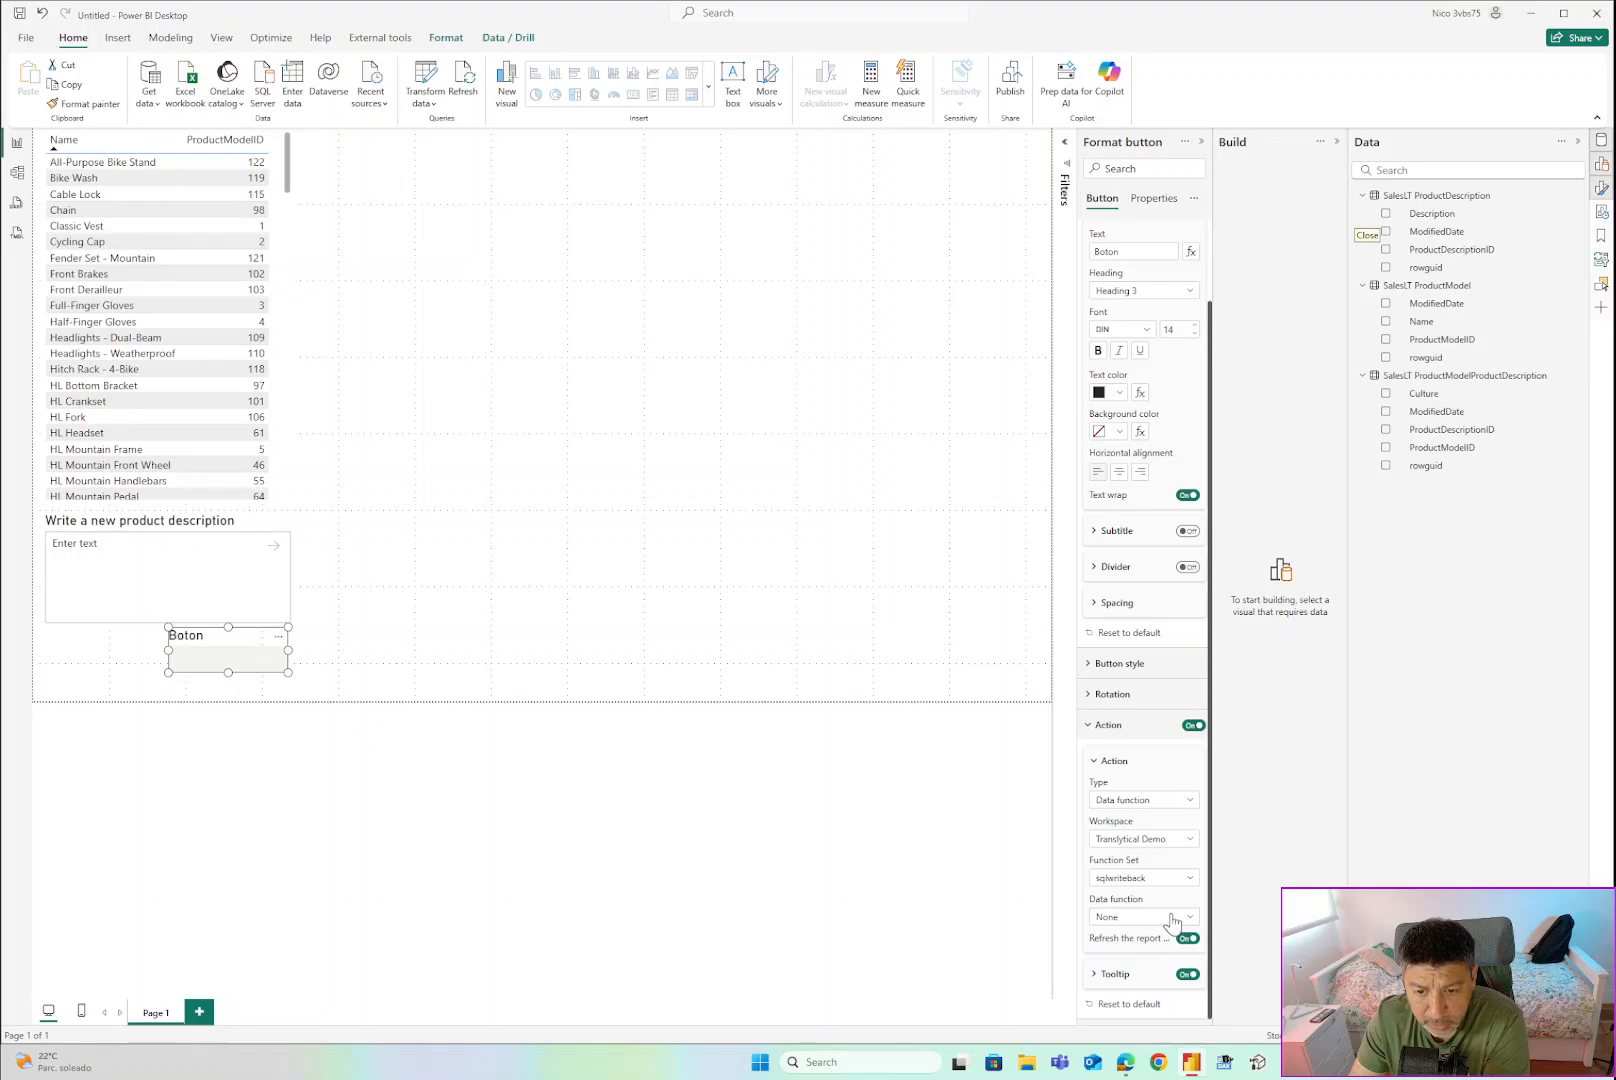
click(1183, 920)
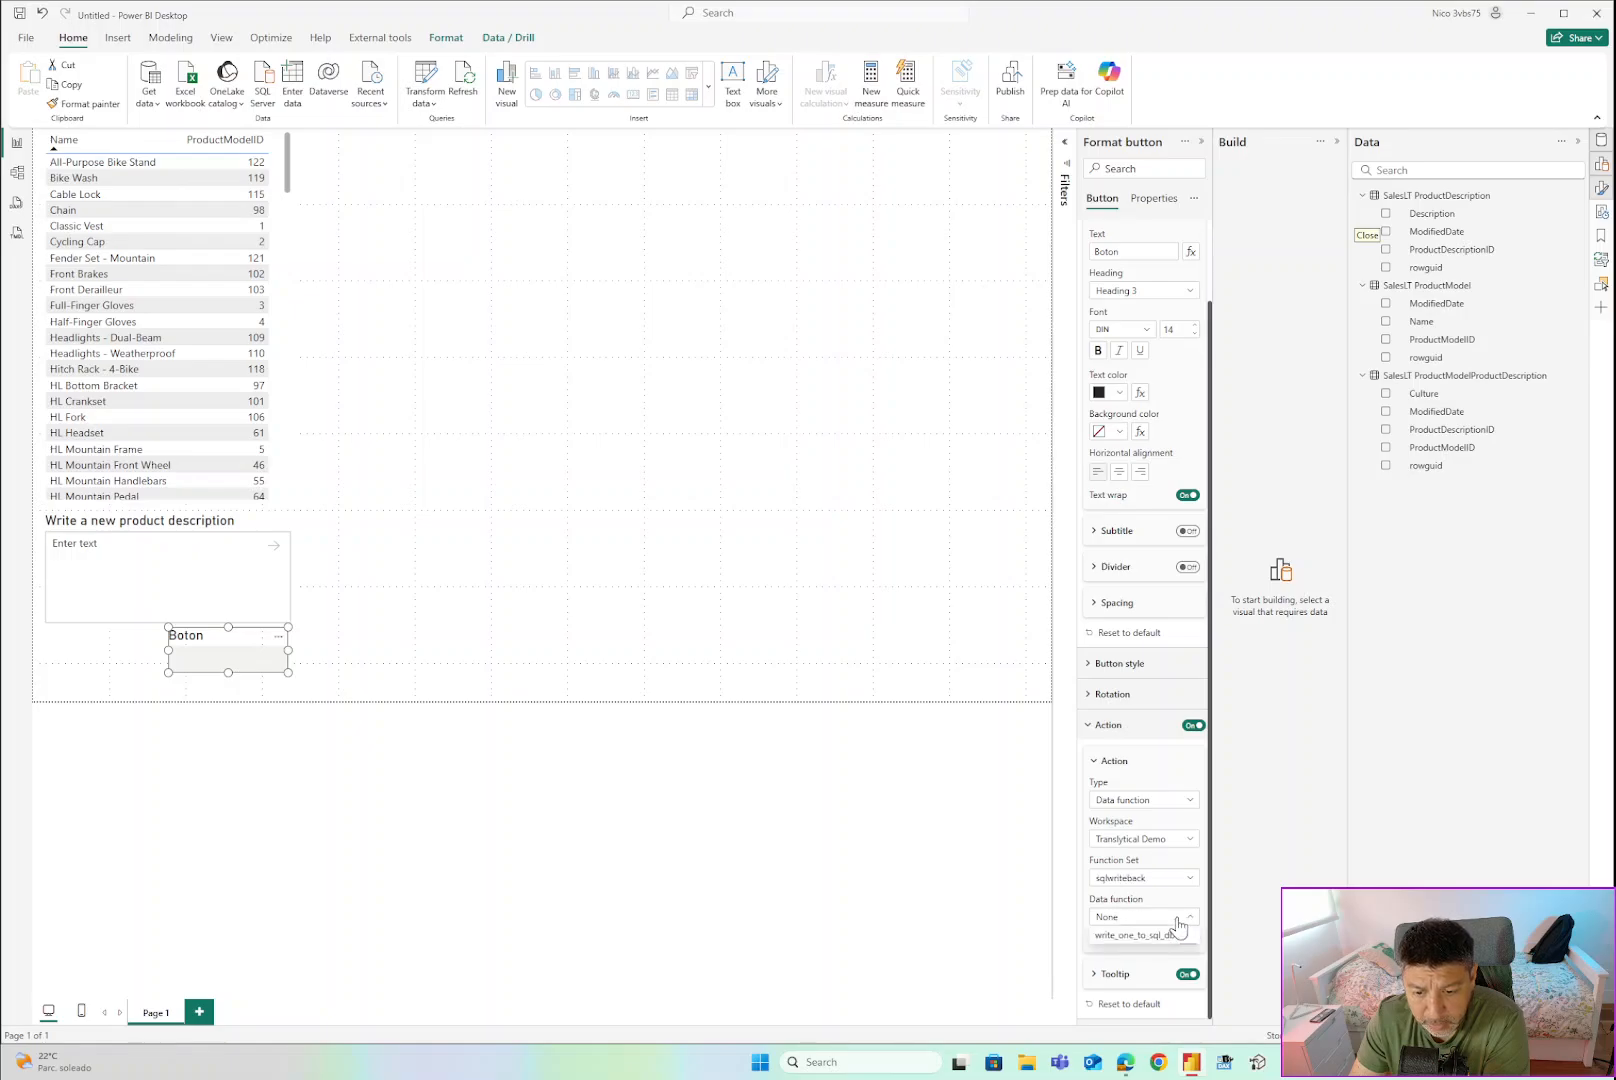
click(1150, 937)
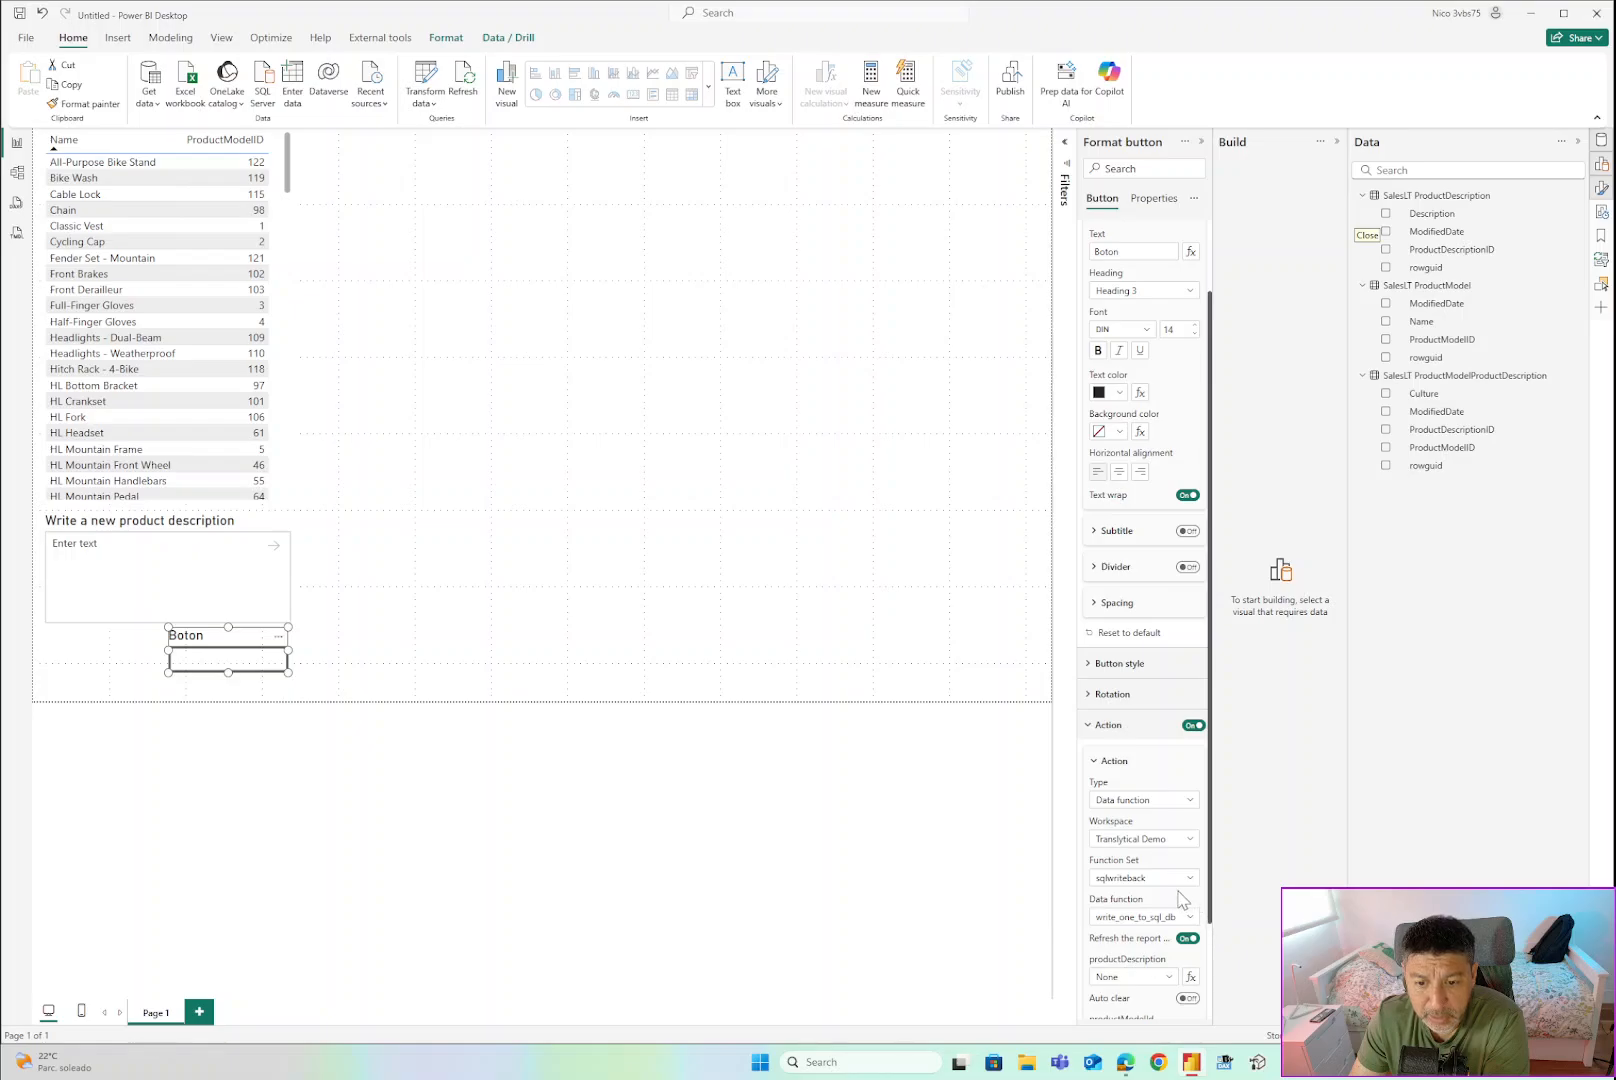
Widen the formatting pane and set the productDescription parameter to the "Write a new product description" text slicer.
scroll(1181, 886, down, 2)
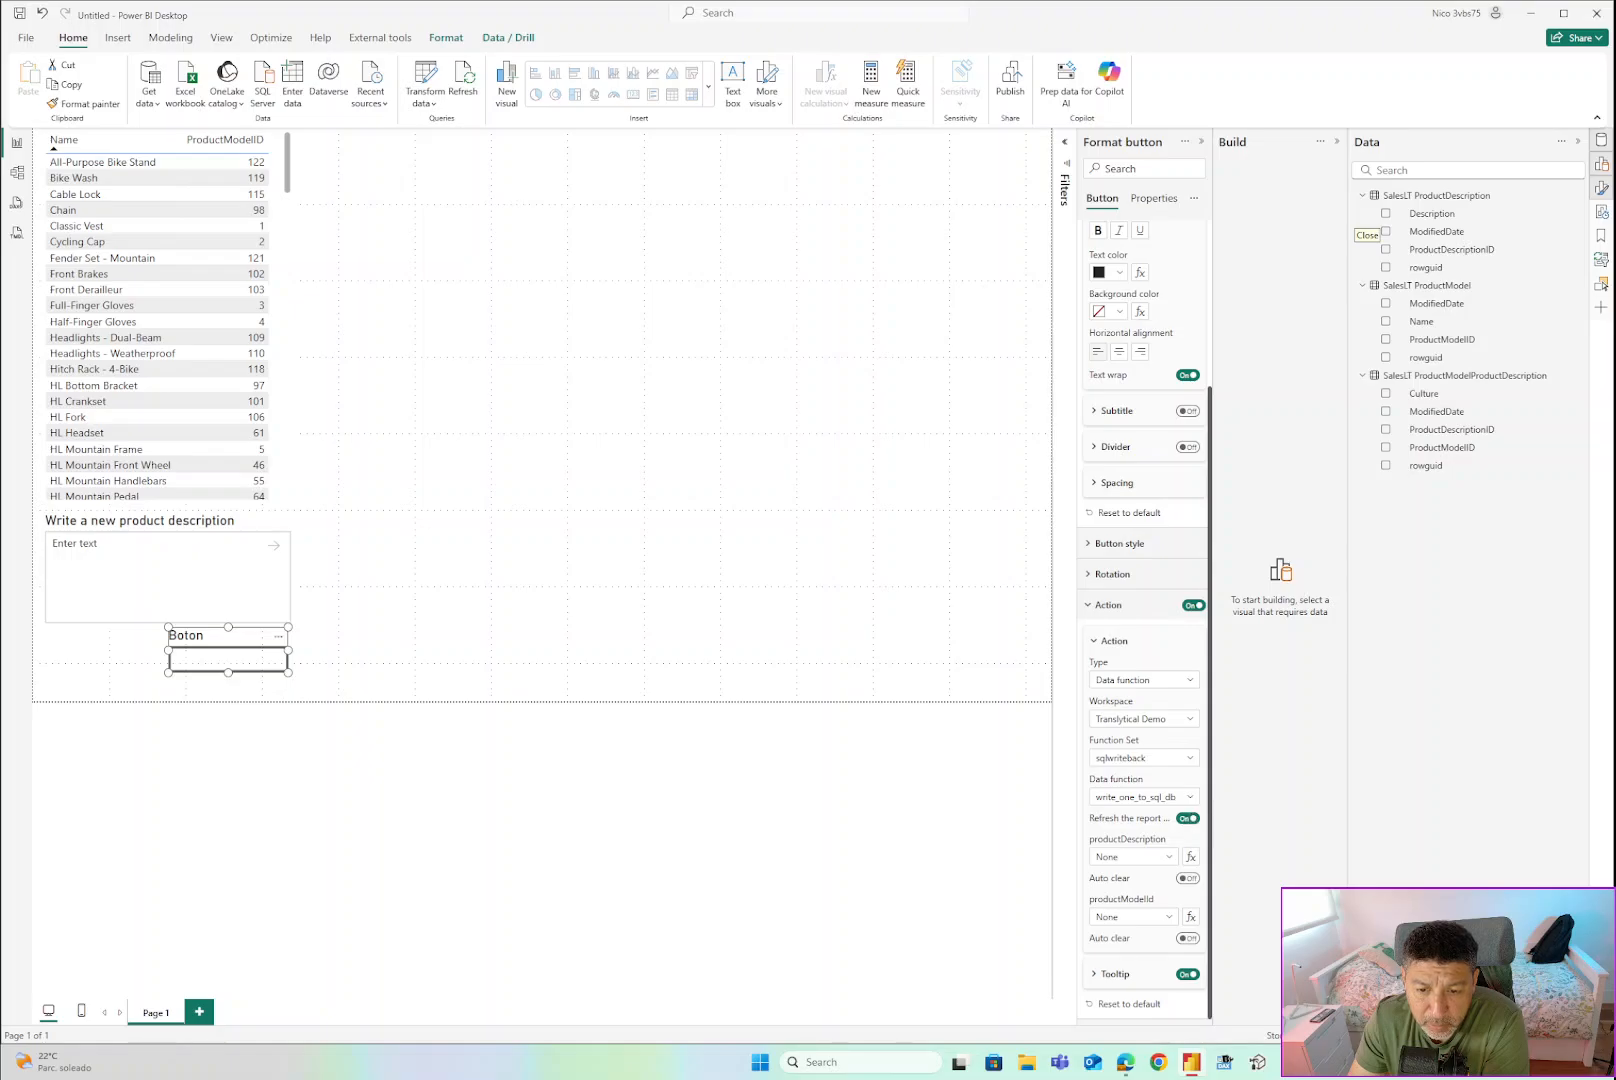
drag(1076, 822, 961, 826)
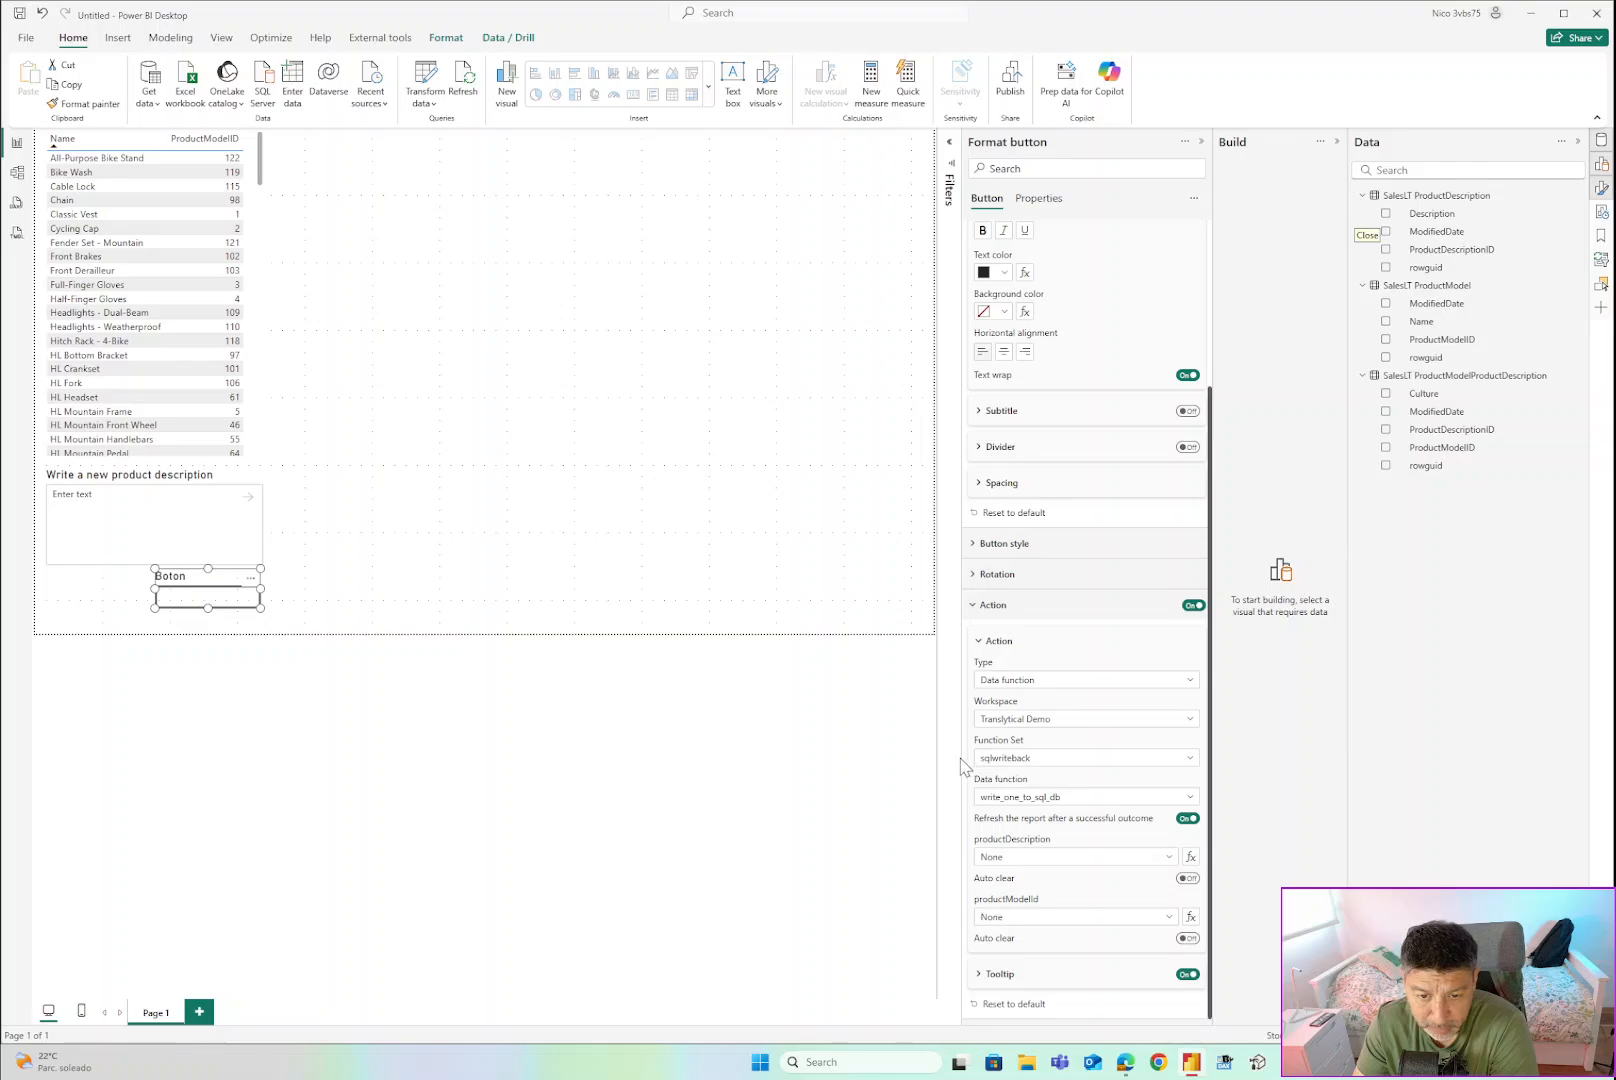
drag(962, 756, 975, 752)
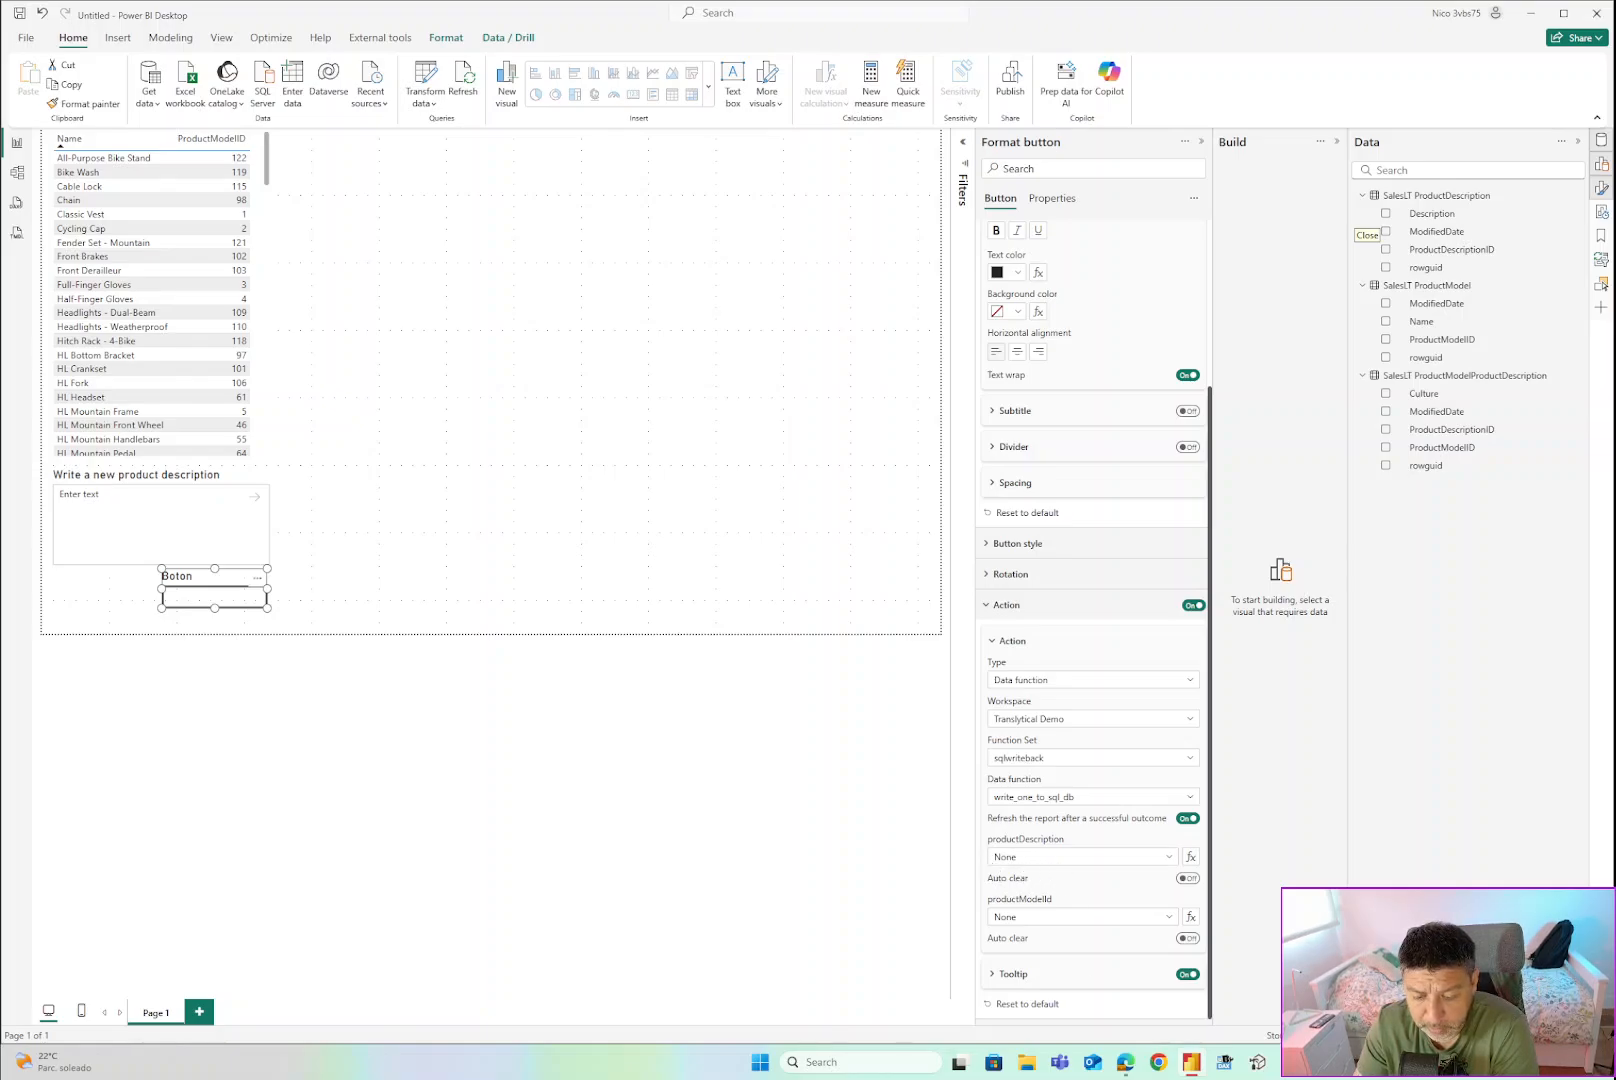
click(1166, 859)
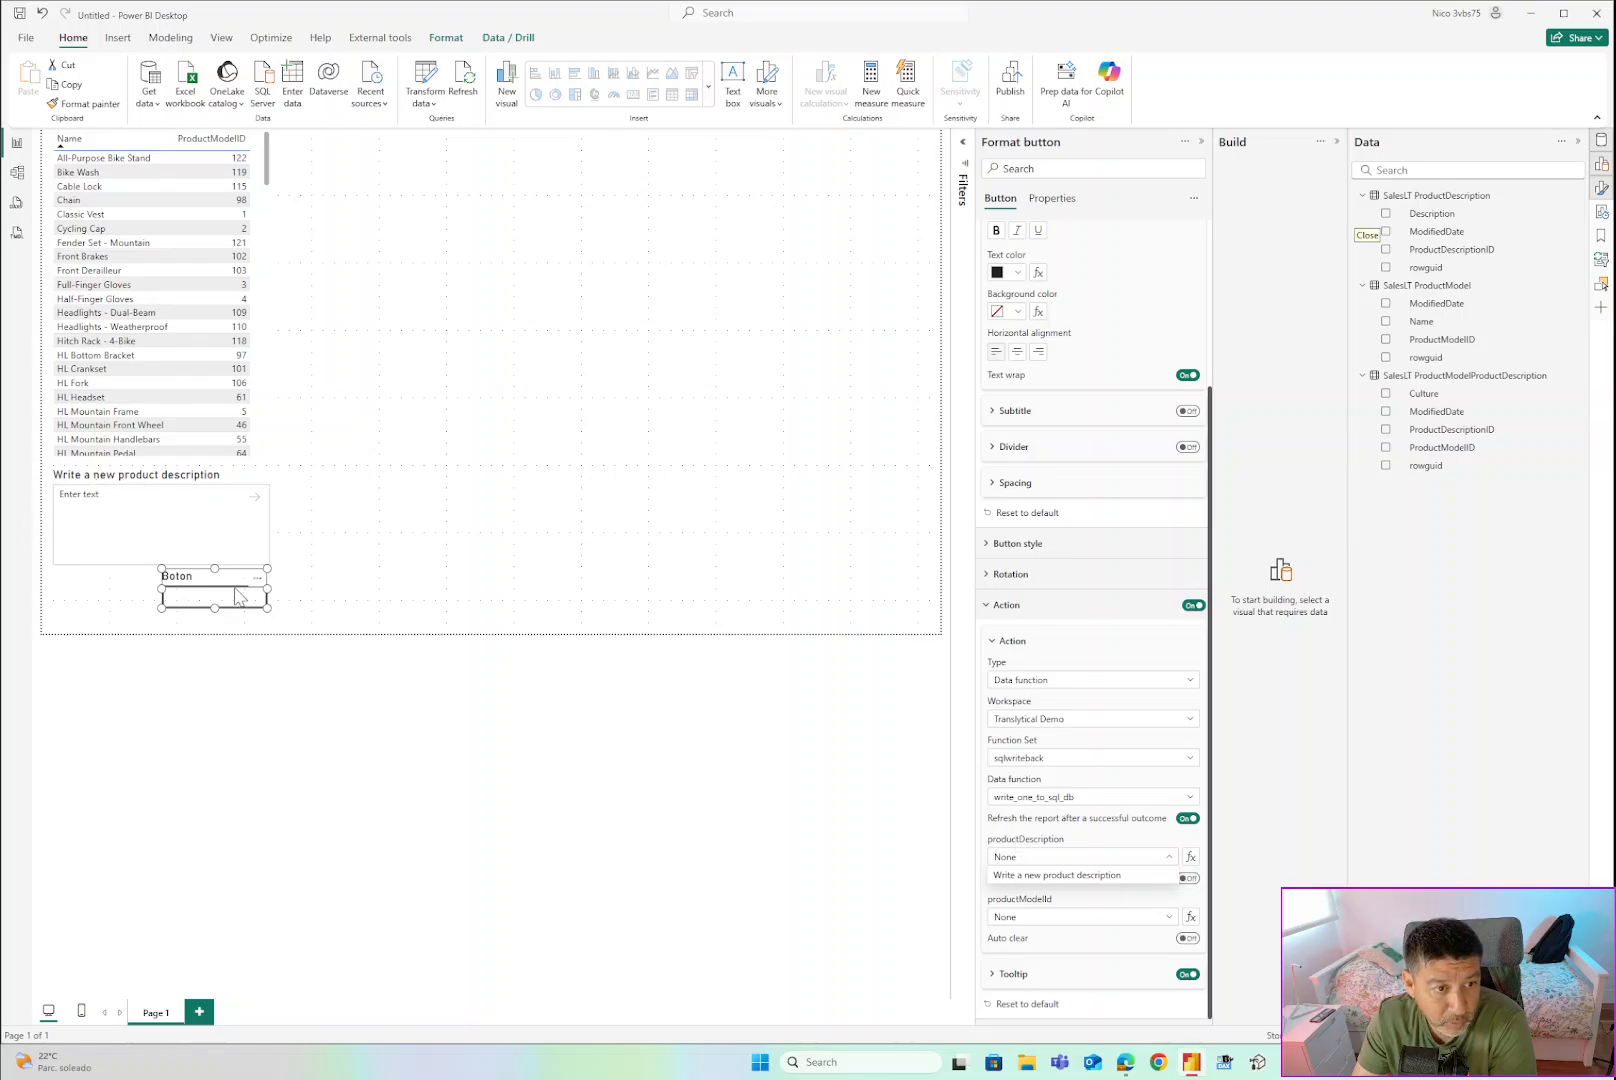
click(1086, 877)
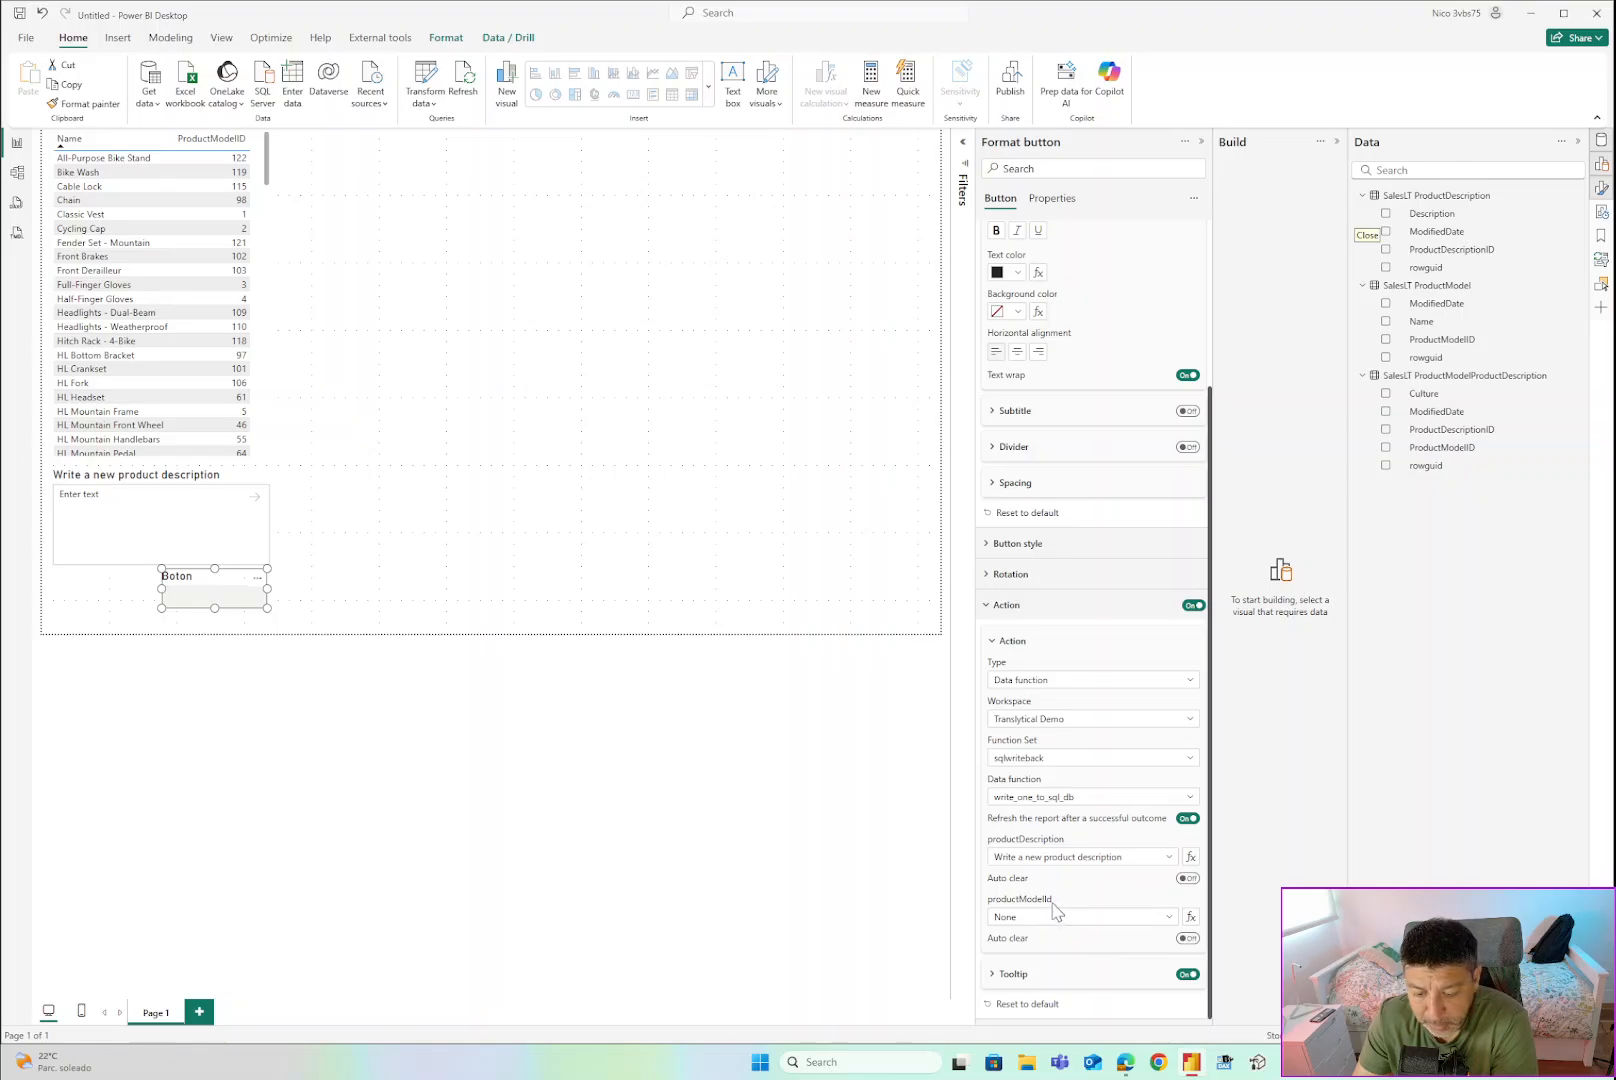
Base the productModelId parameter on the field value of ProductModelID from SalesLT ProductModel, summarized by Minimum.
click(1190, 918)
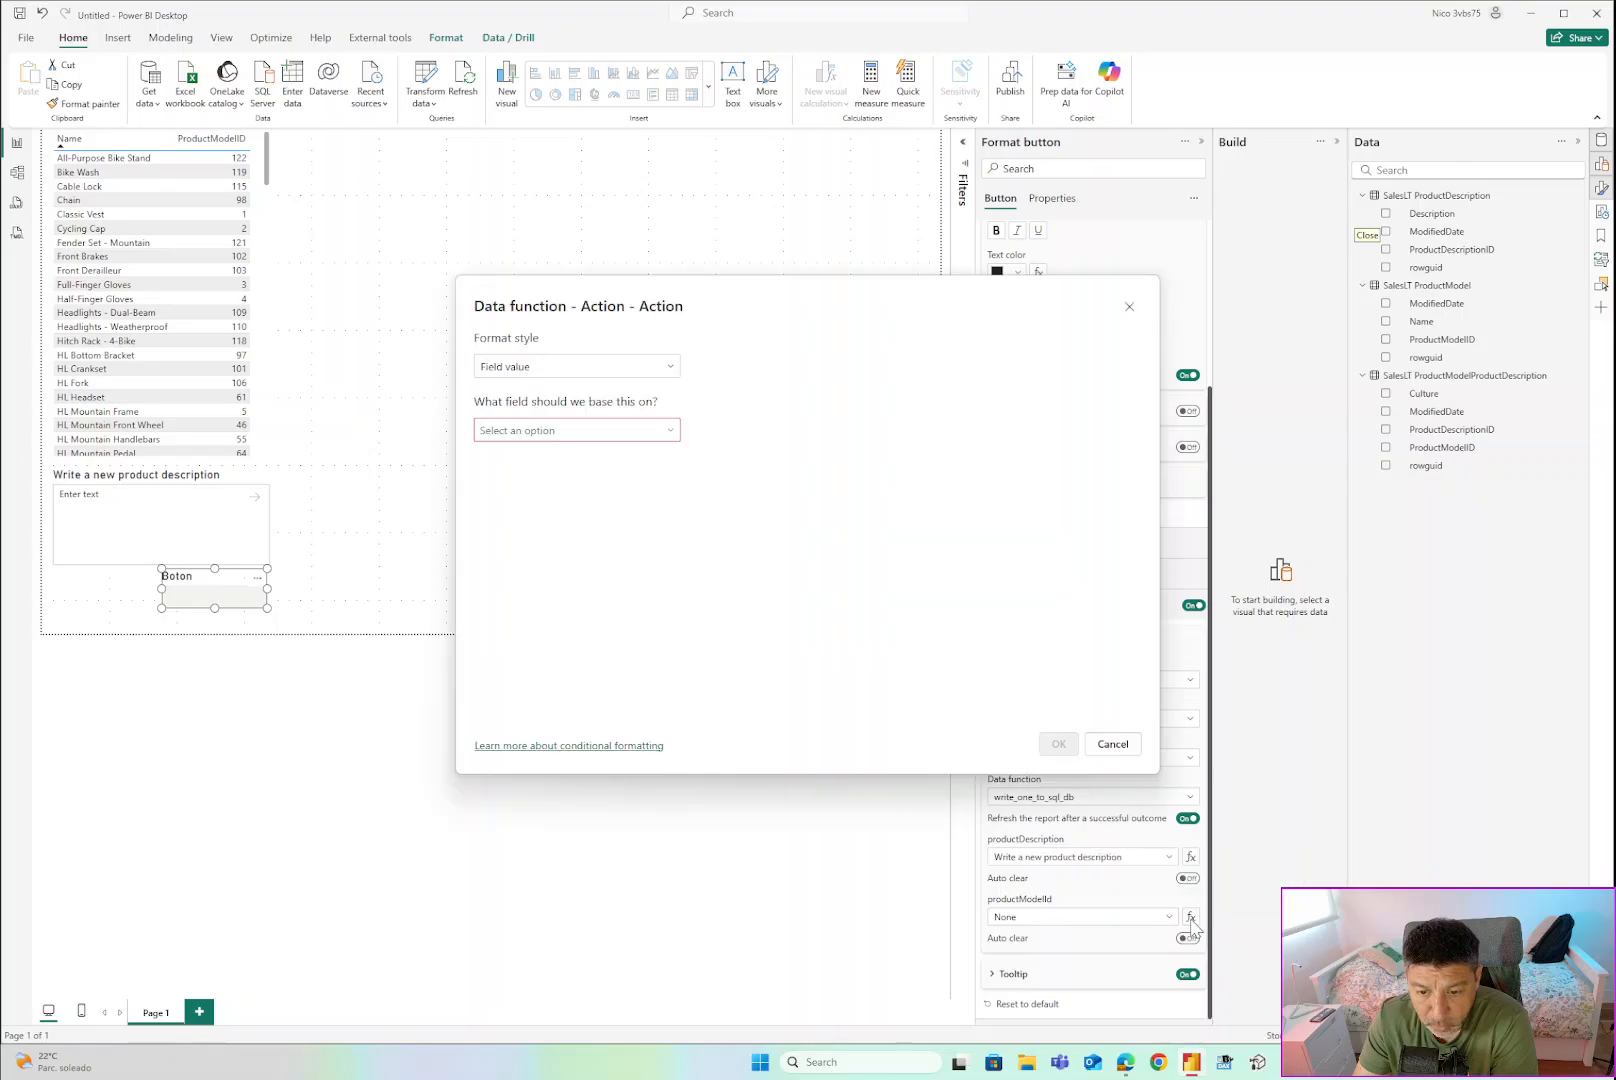
click(582, 368)
click(584, 388)
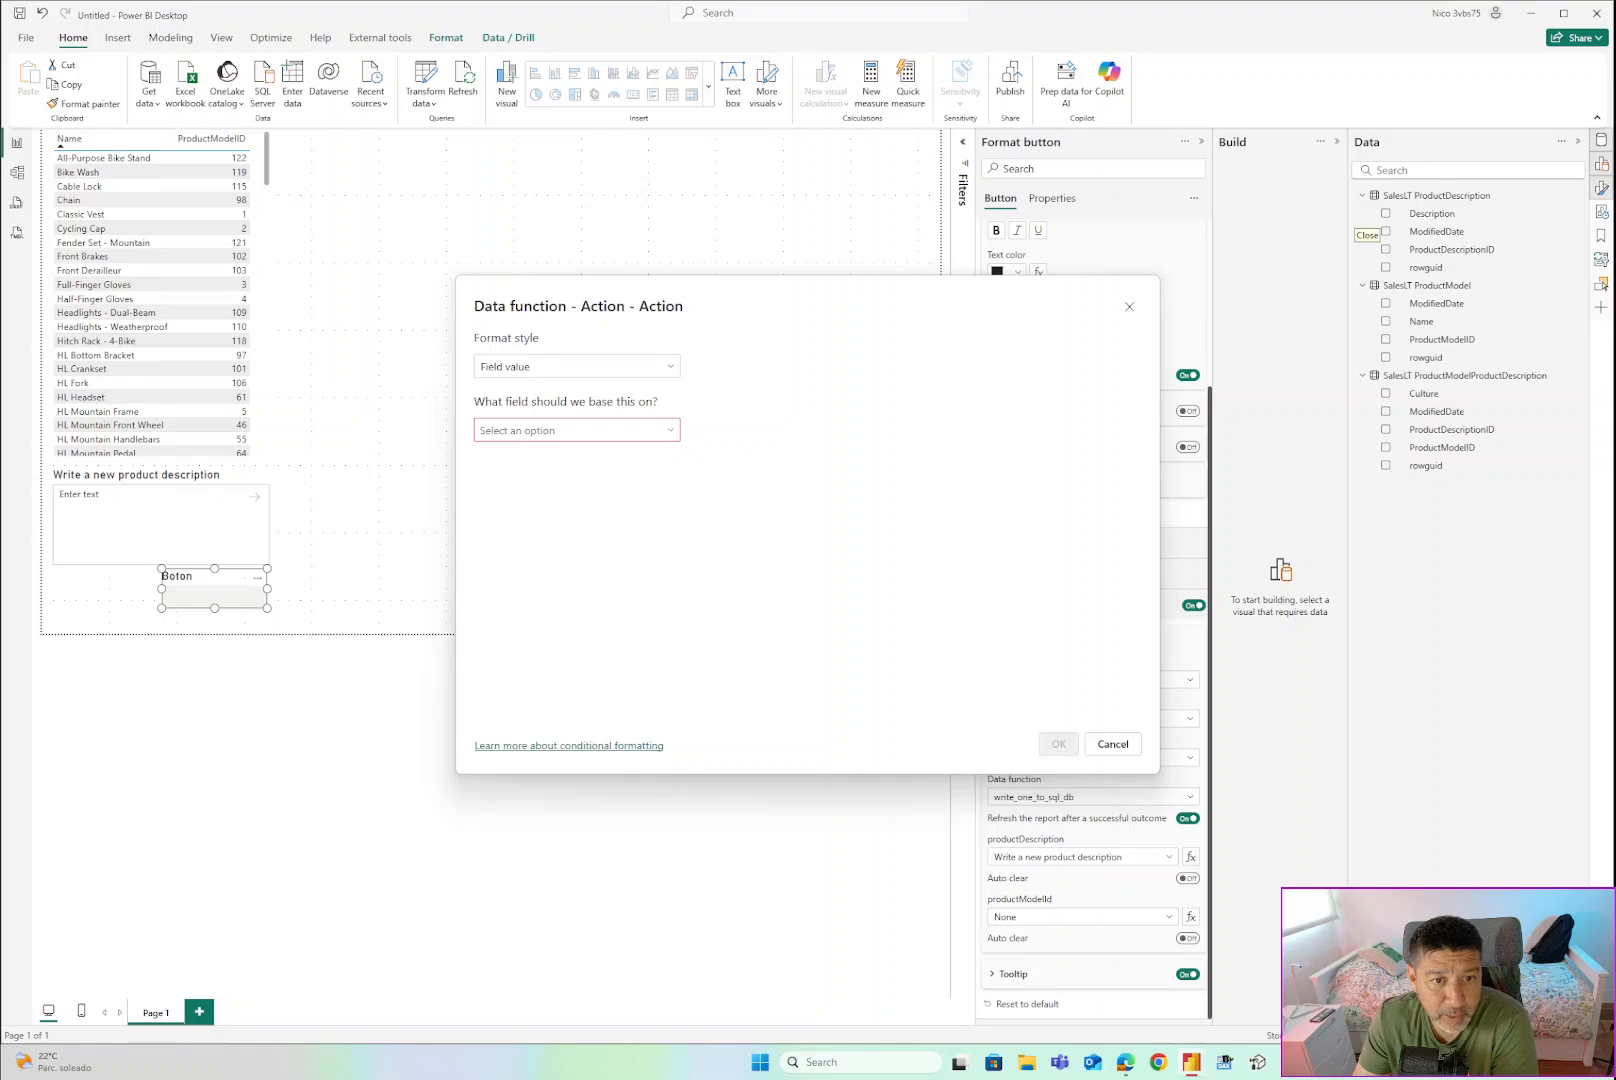
click(668, 436)
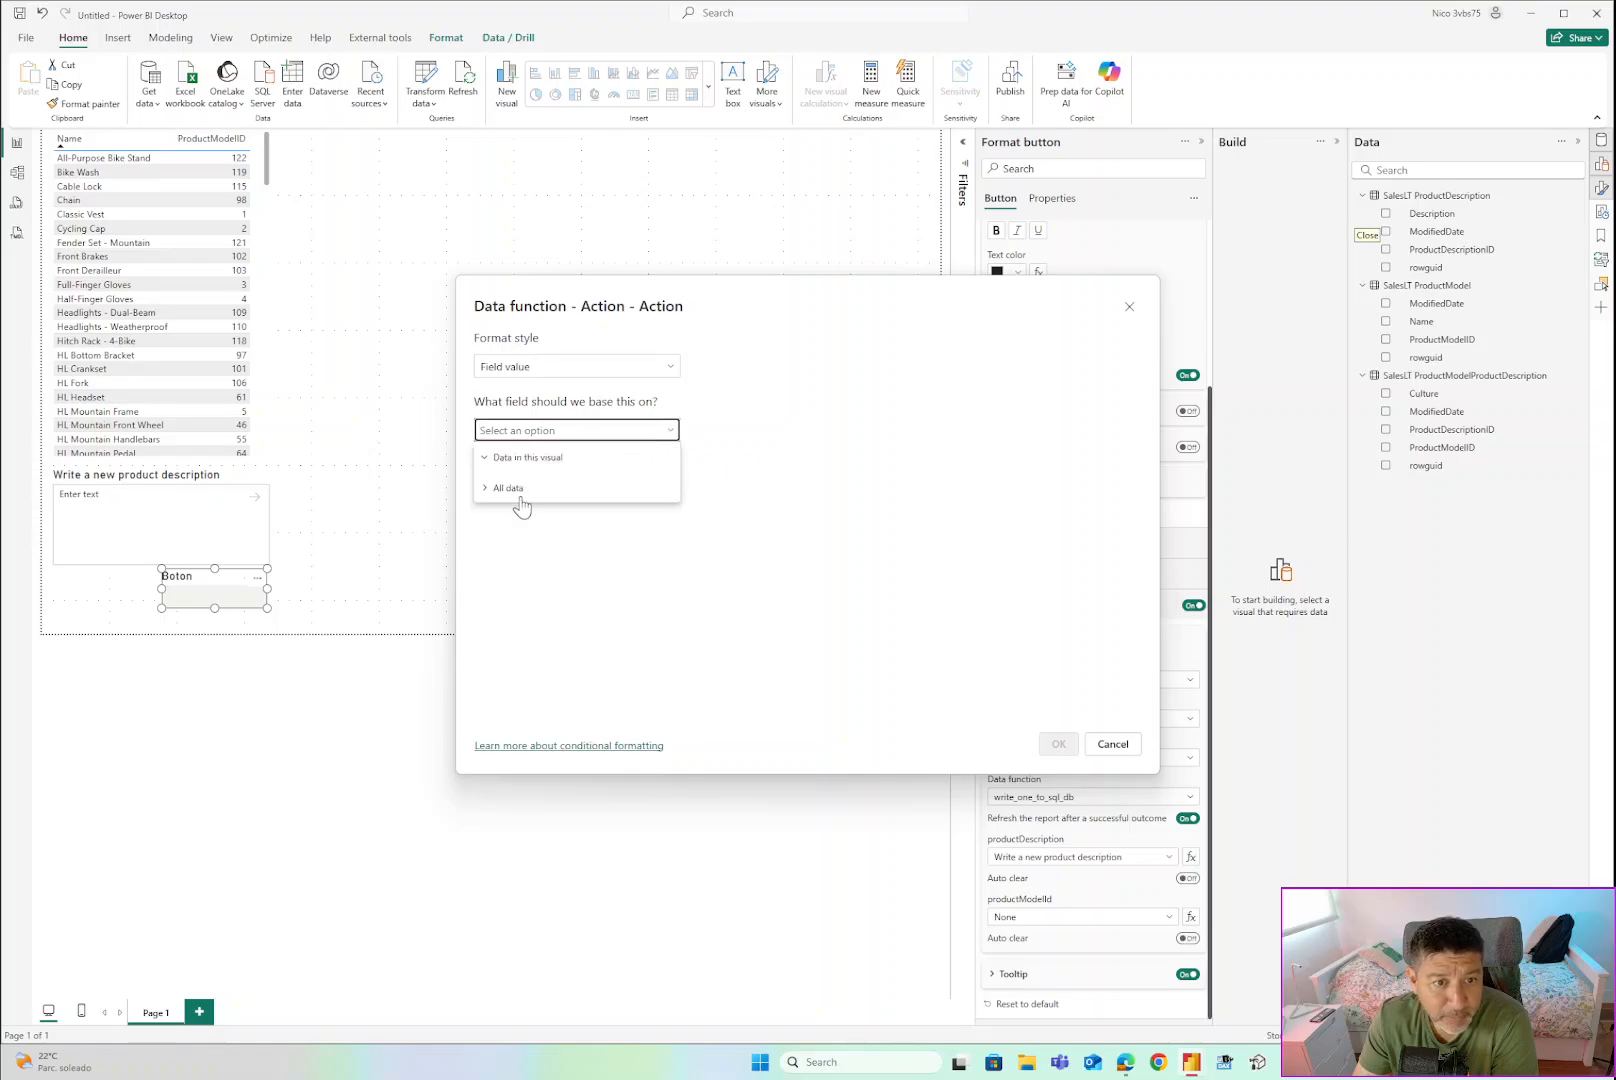
click(488, 490)
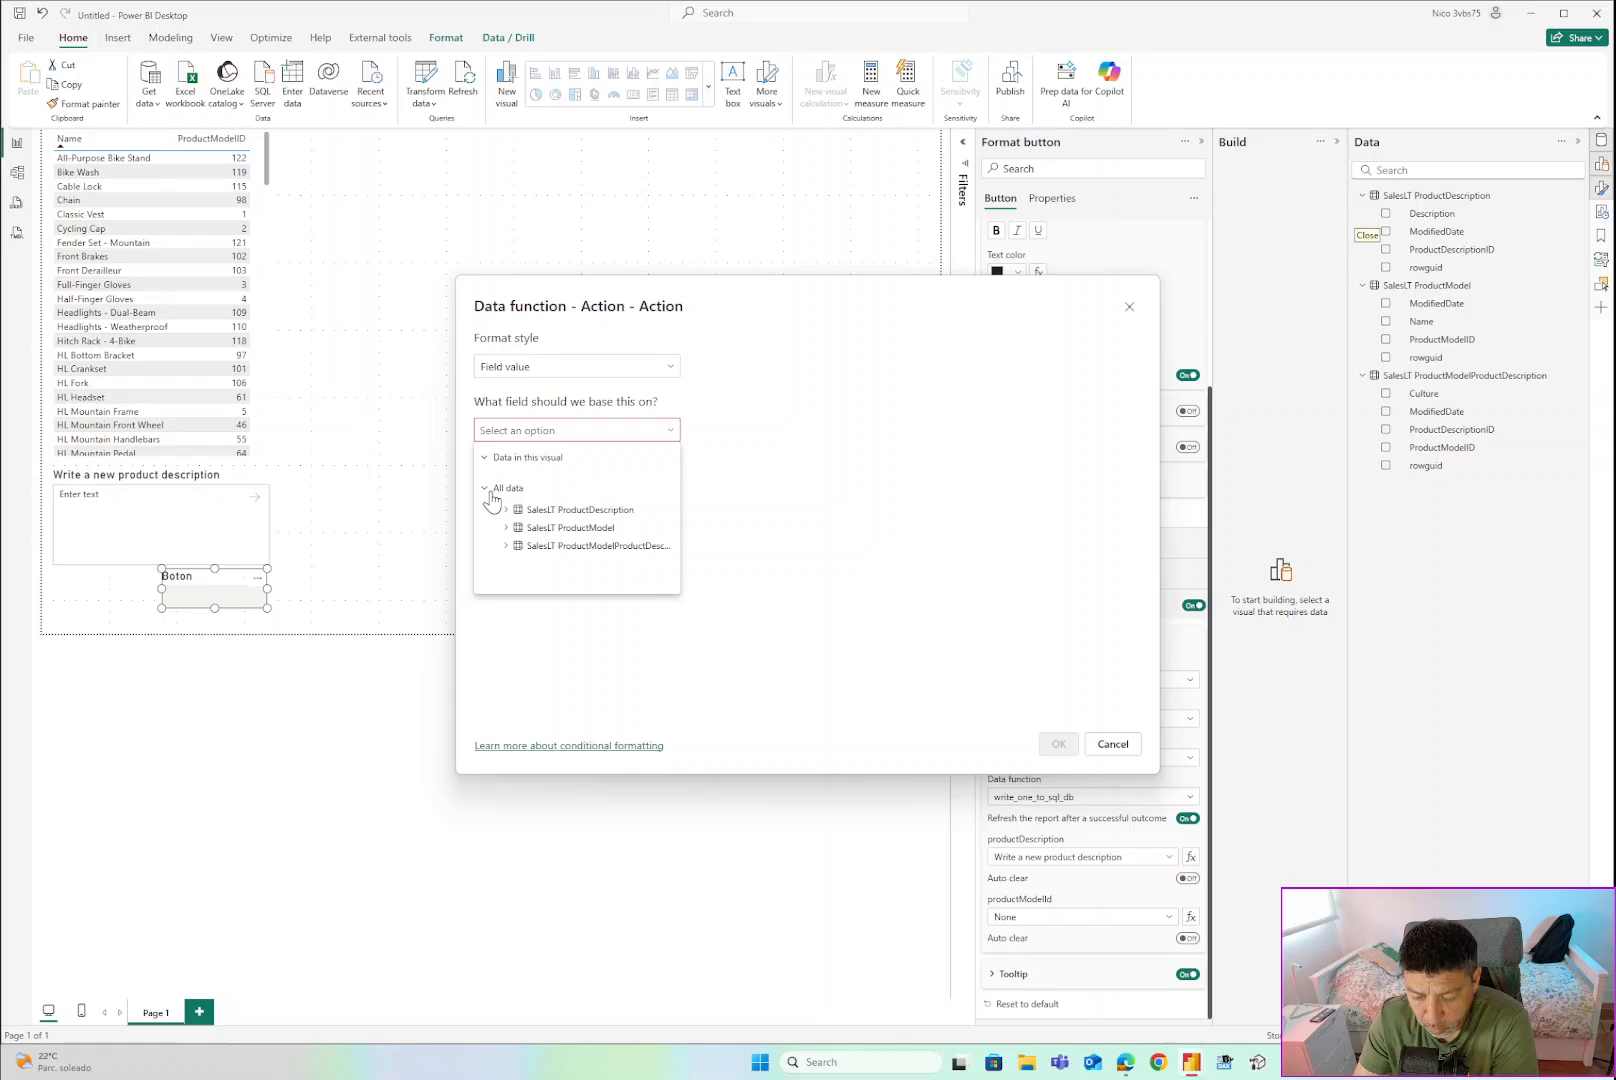
click(506, 527)
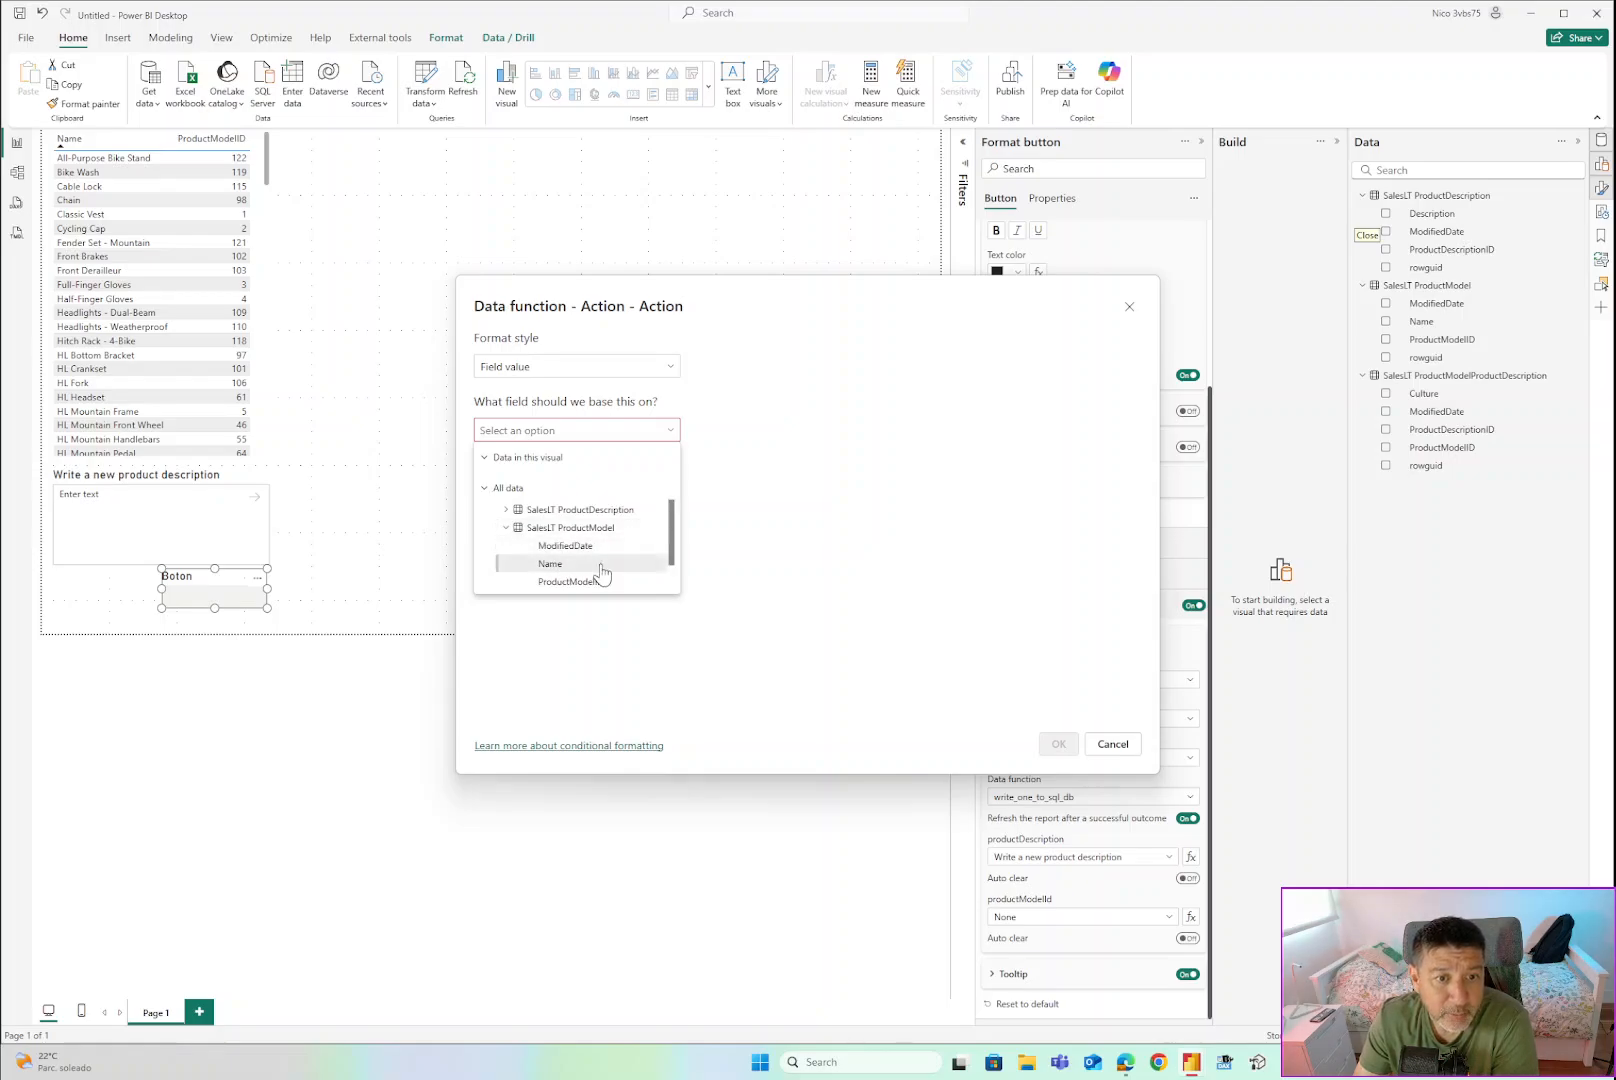
scroll(601, 571, down, 1)
click(578, 546)
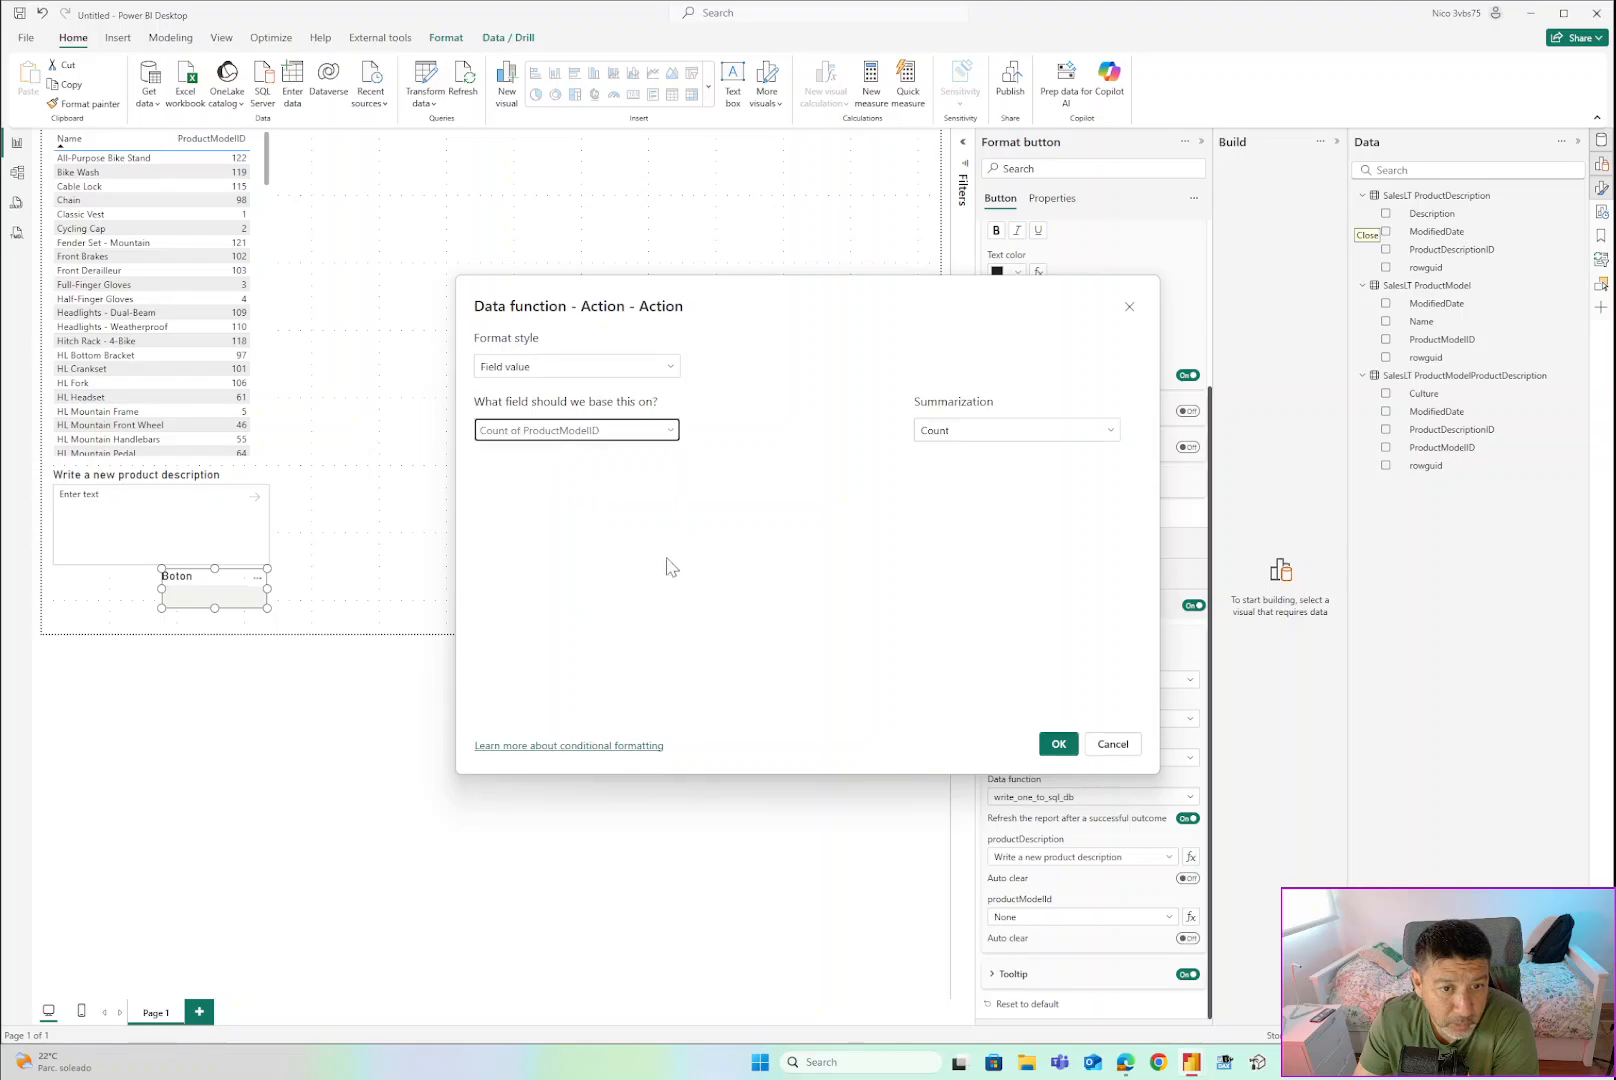
click(1015, 432)
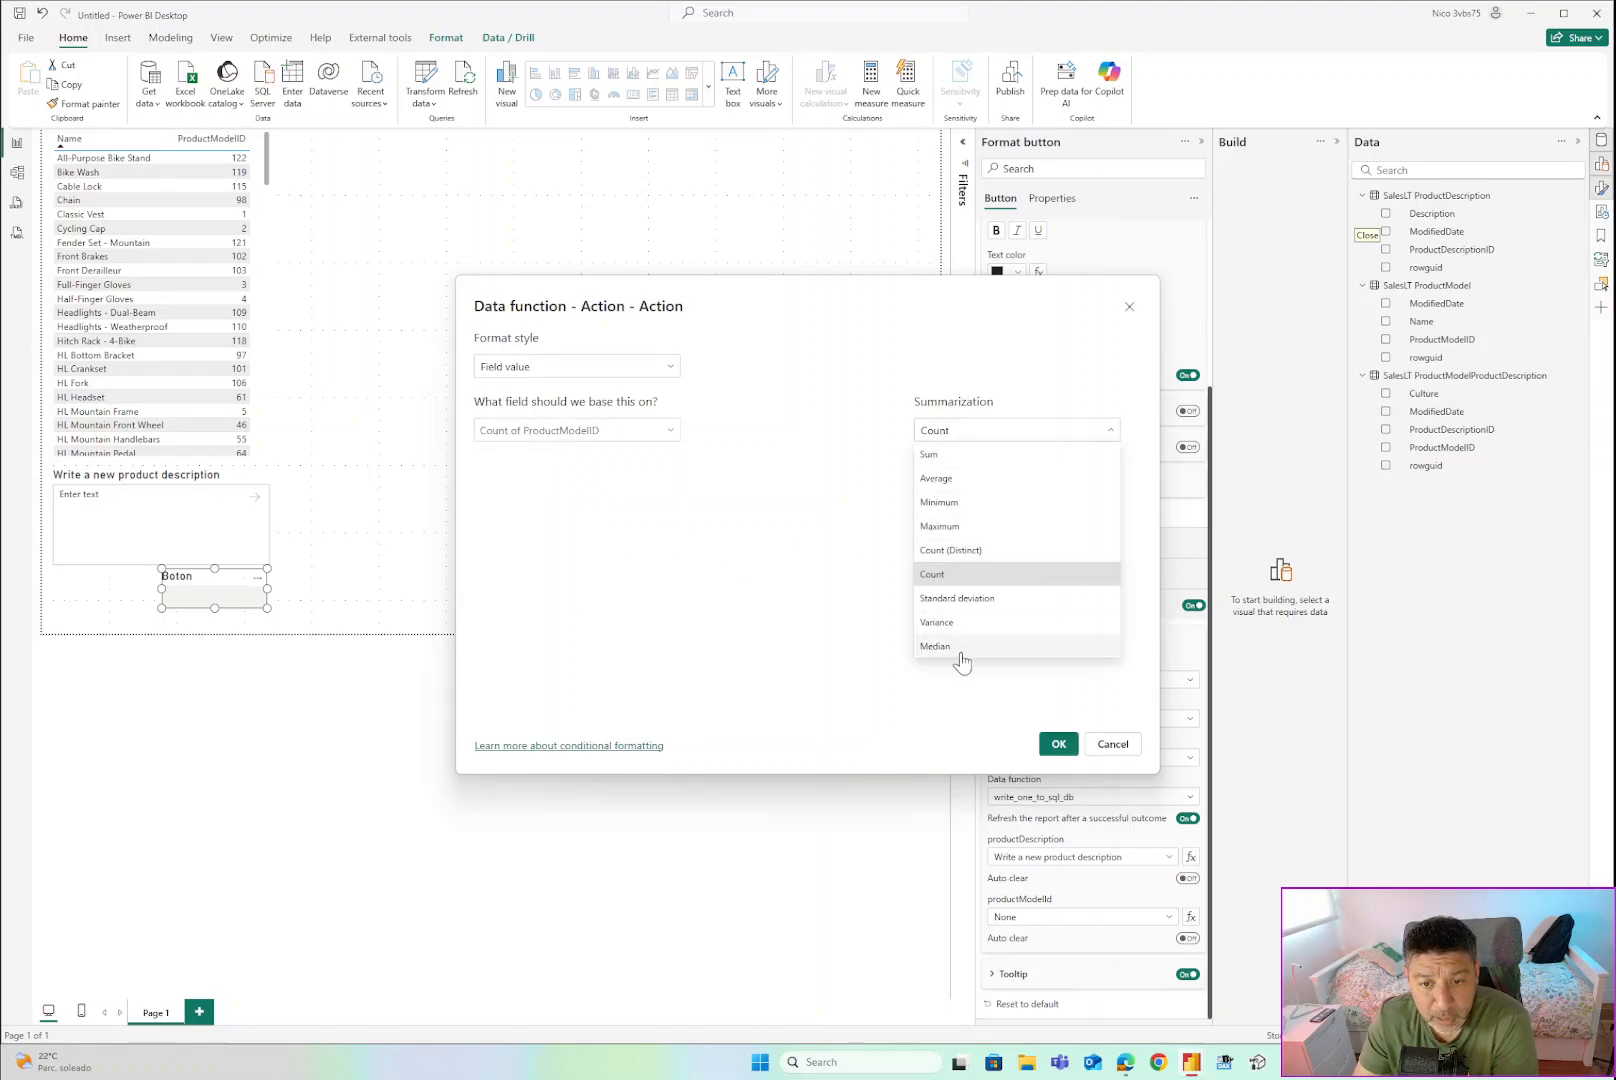
click(950, 503)
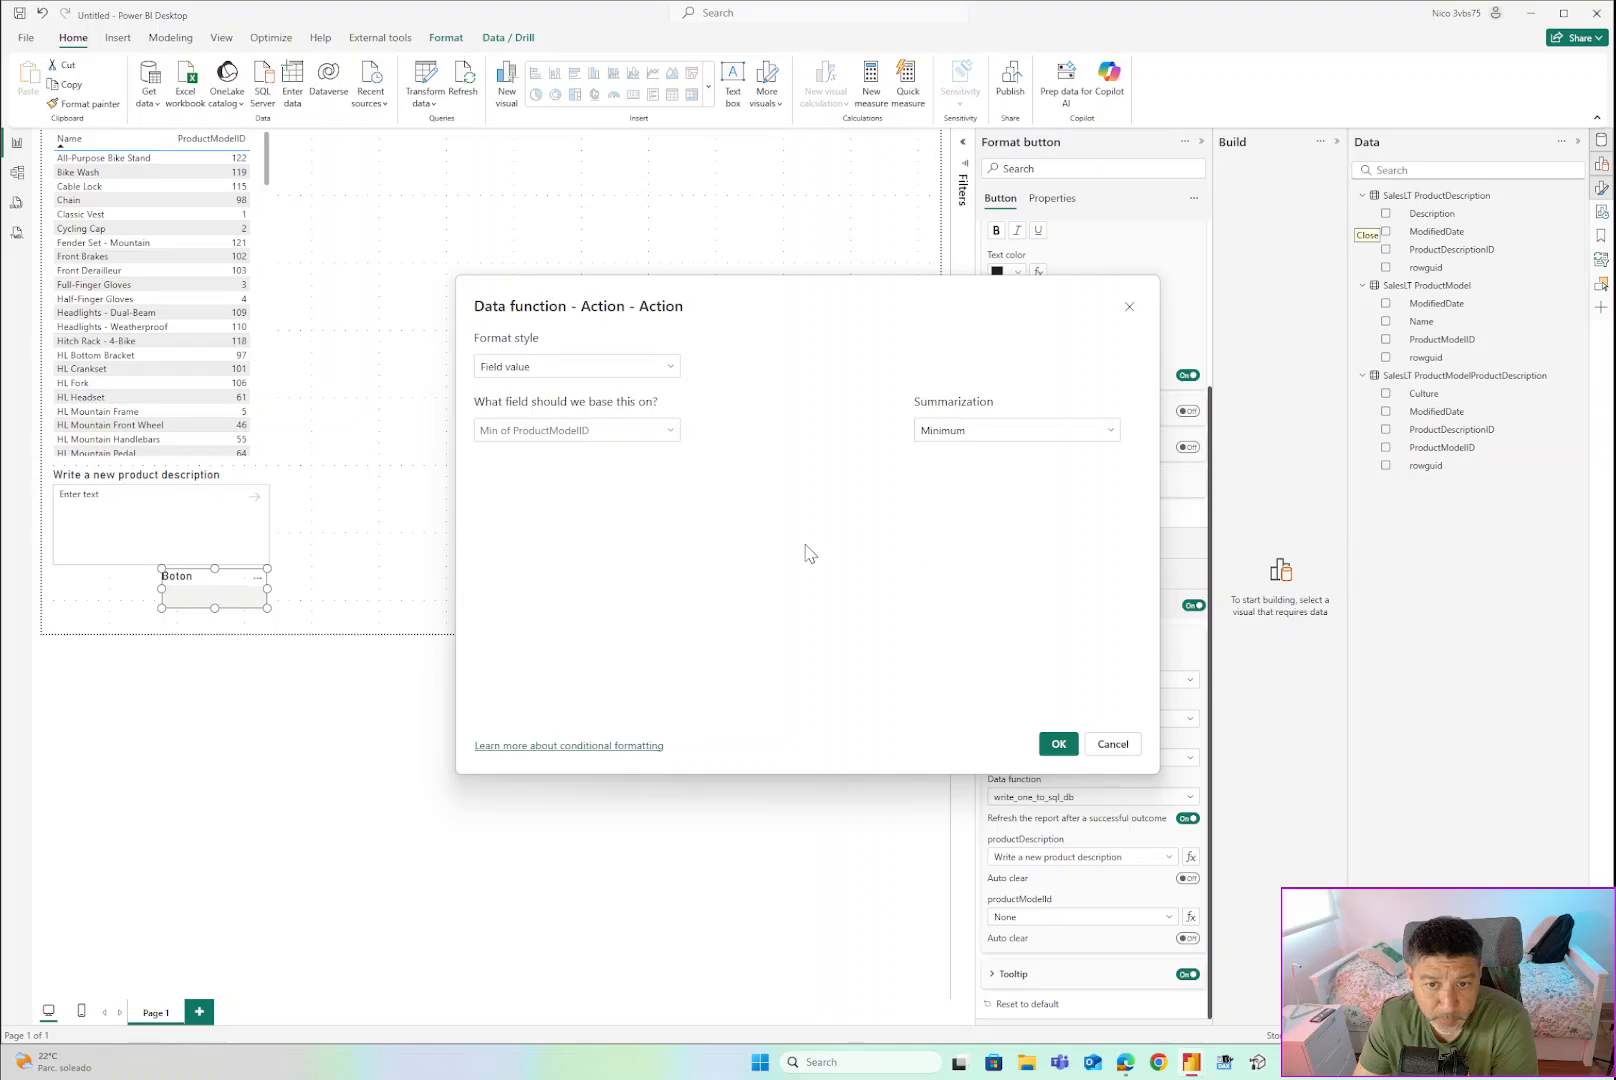
click(1058, 744)
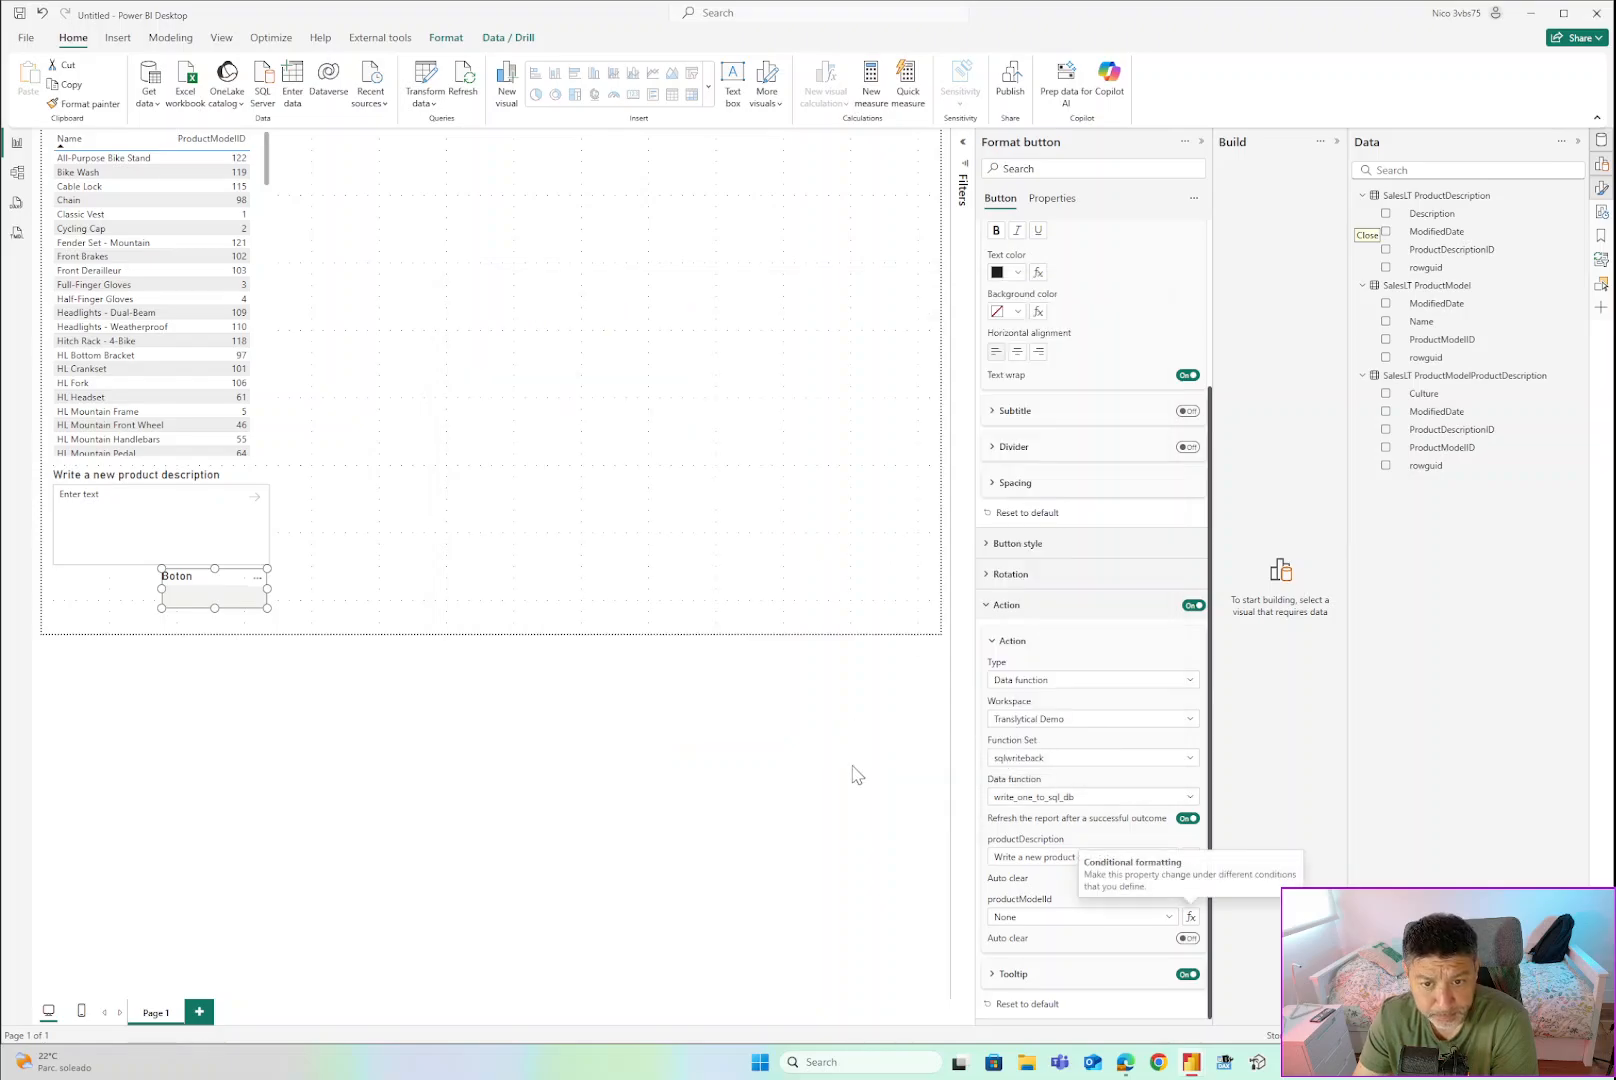
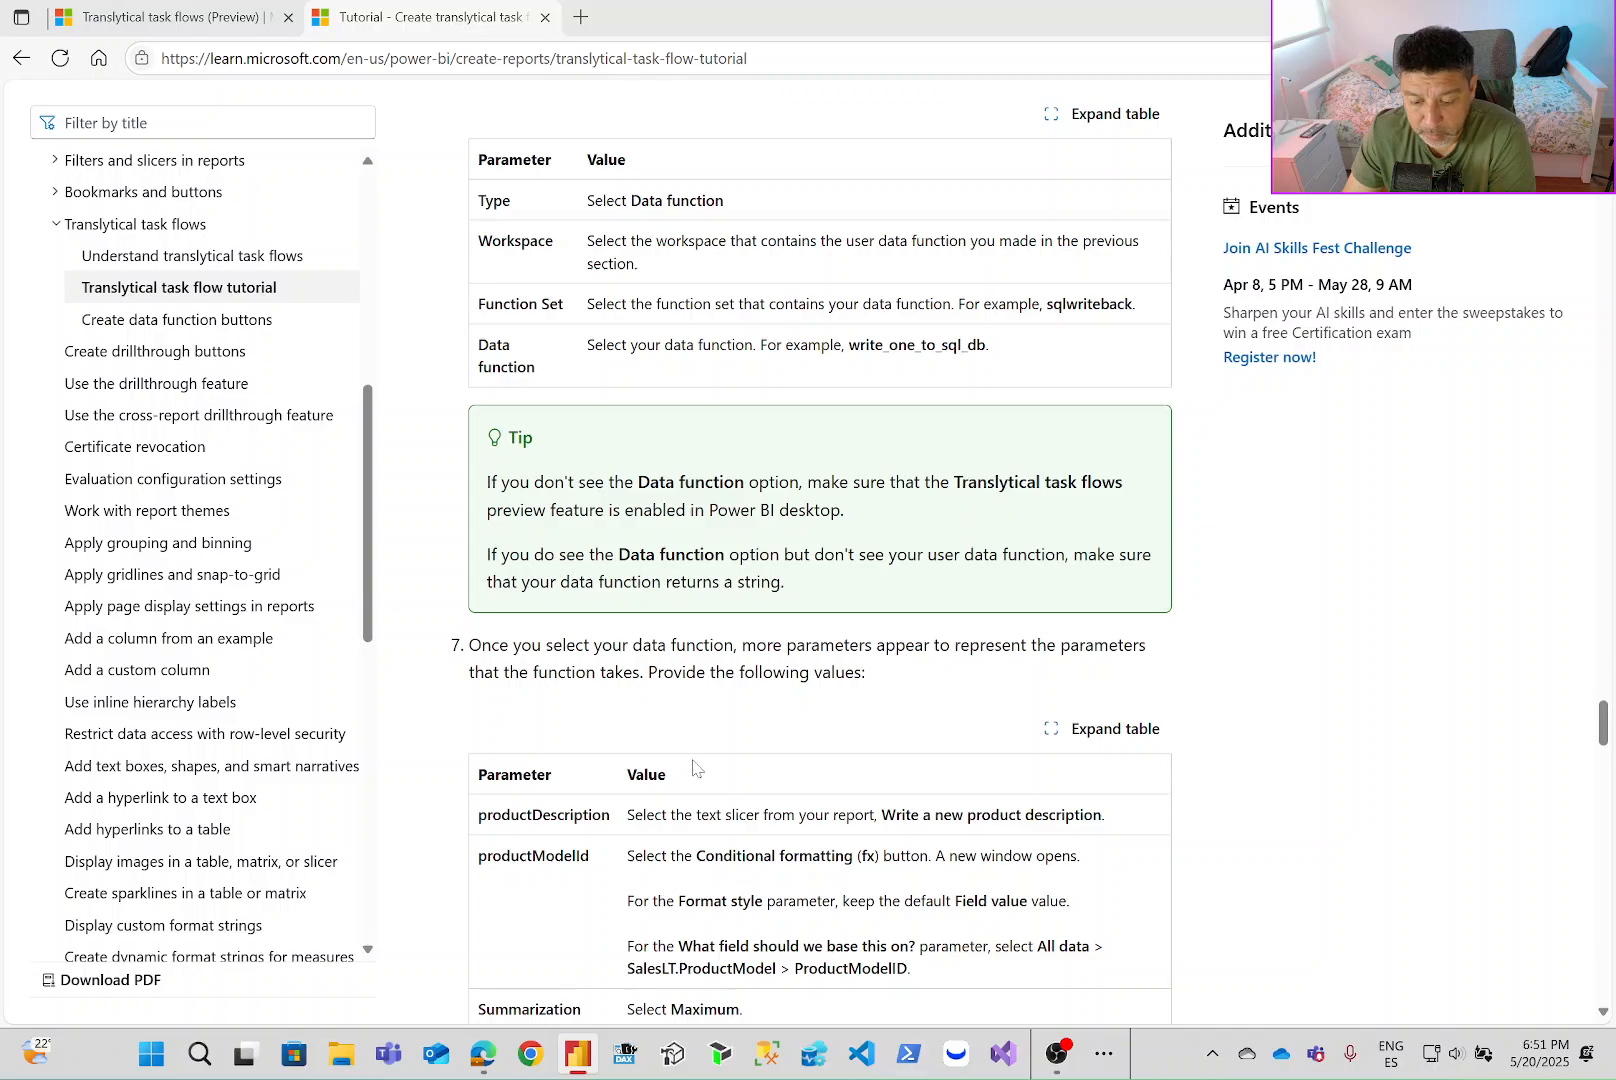
Read tutorial steps 7 to 10 in the browser on the parameter values, finished action example, button text label and loading state.
scroll(695, 767, down, 4)
scroll(695, 767, down, 1)
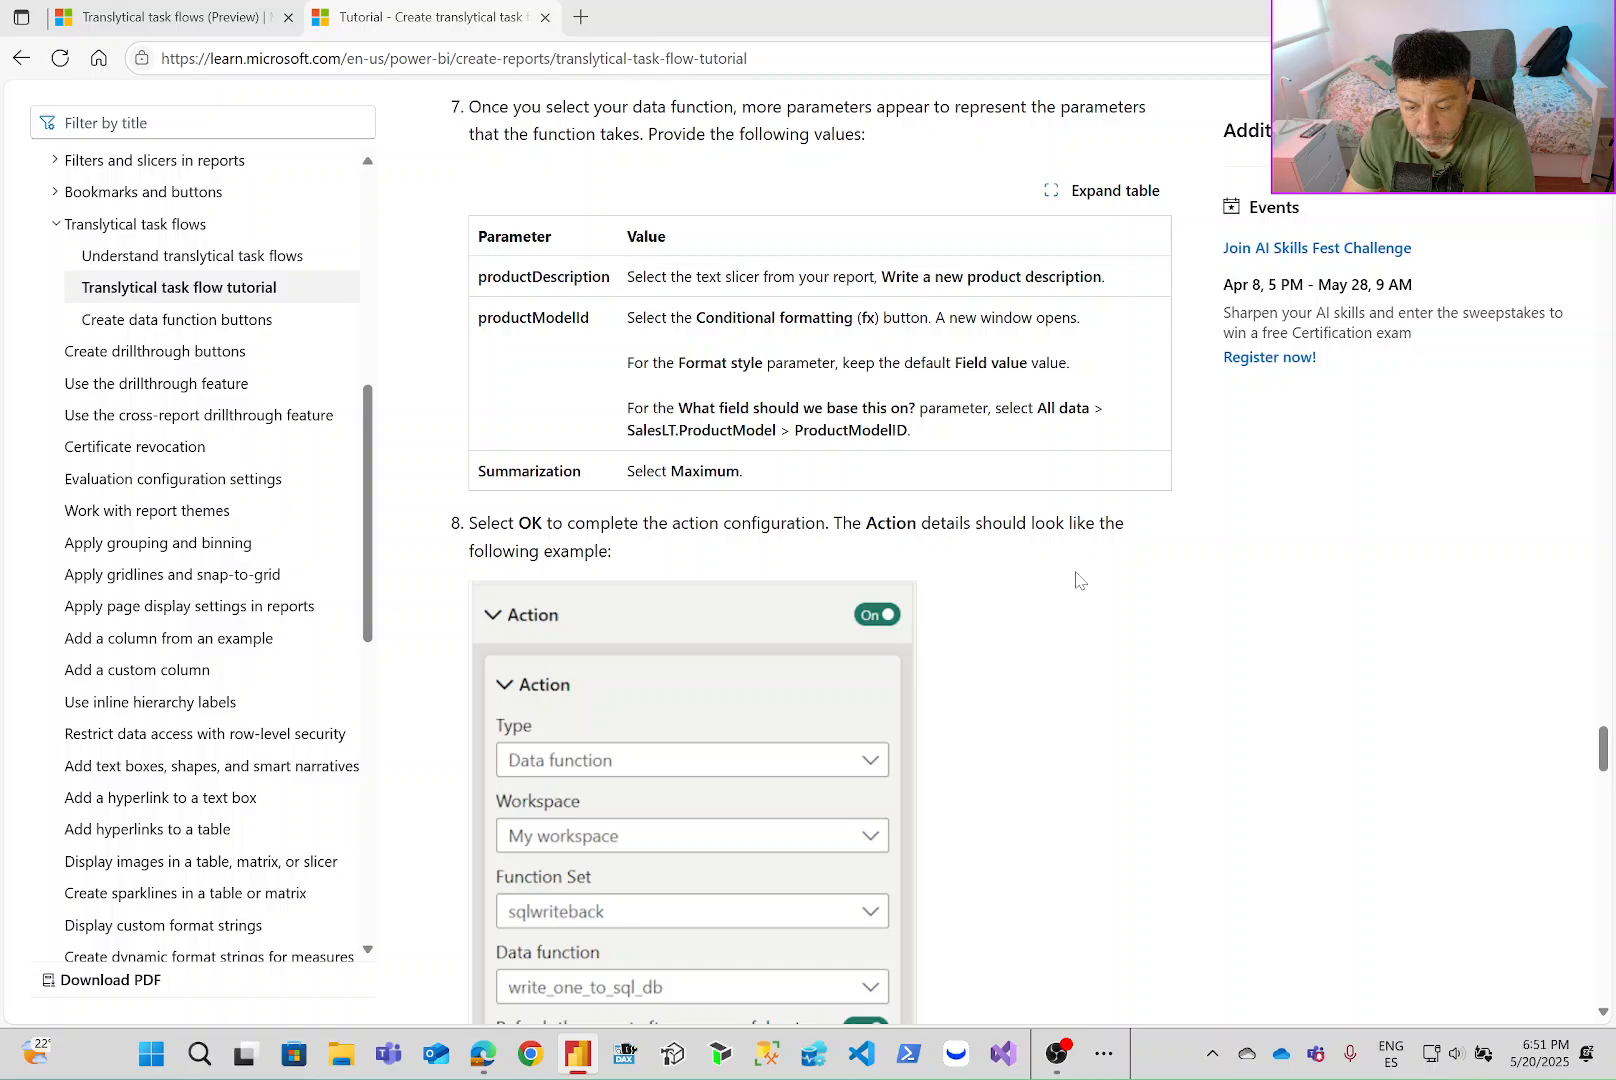
scroll(1068, 616, down, 4)
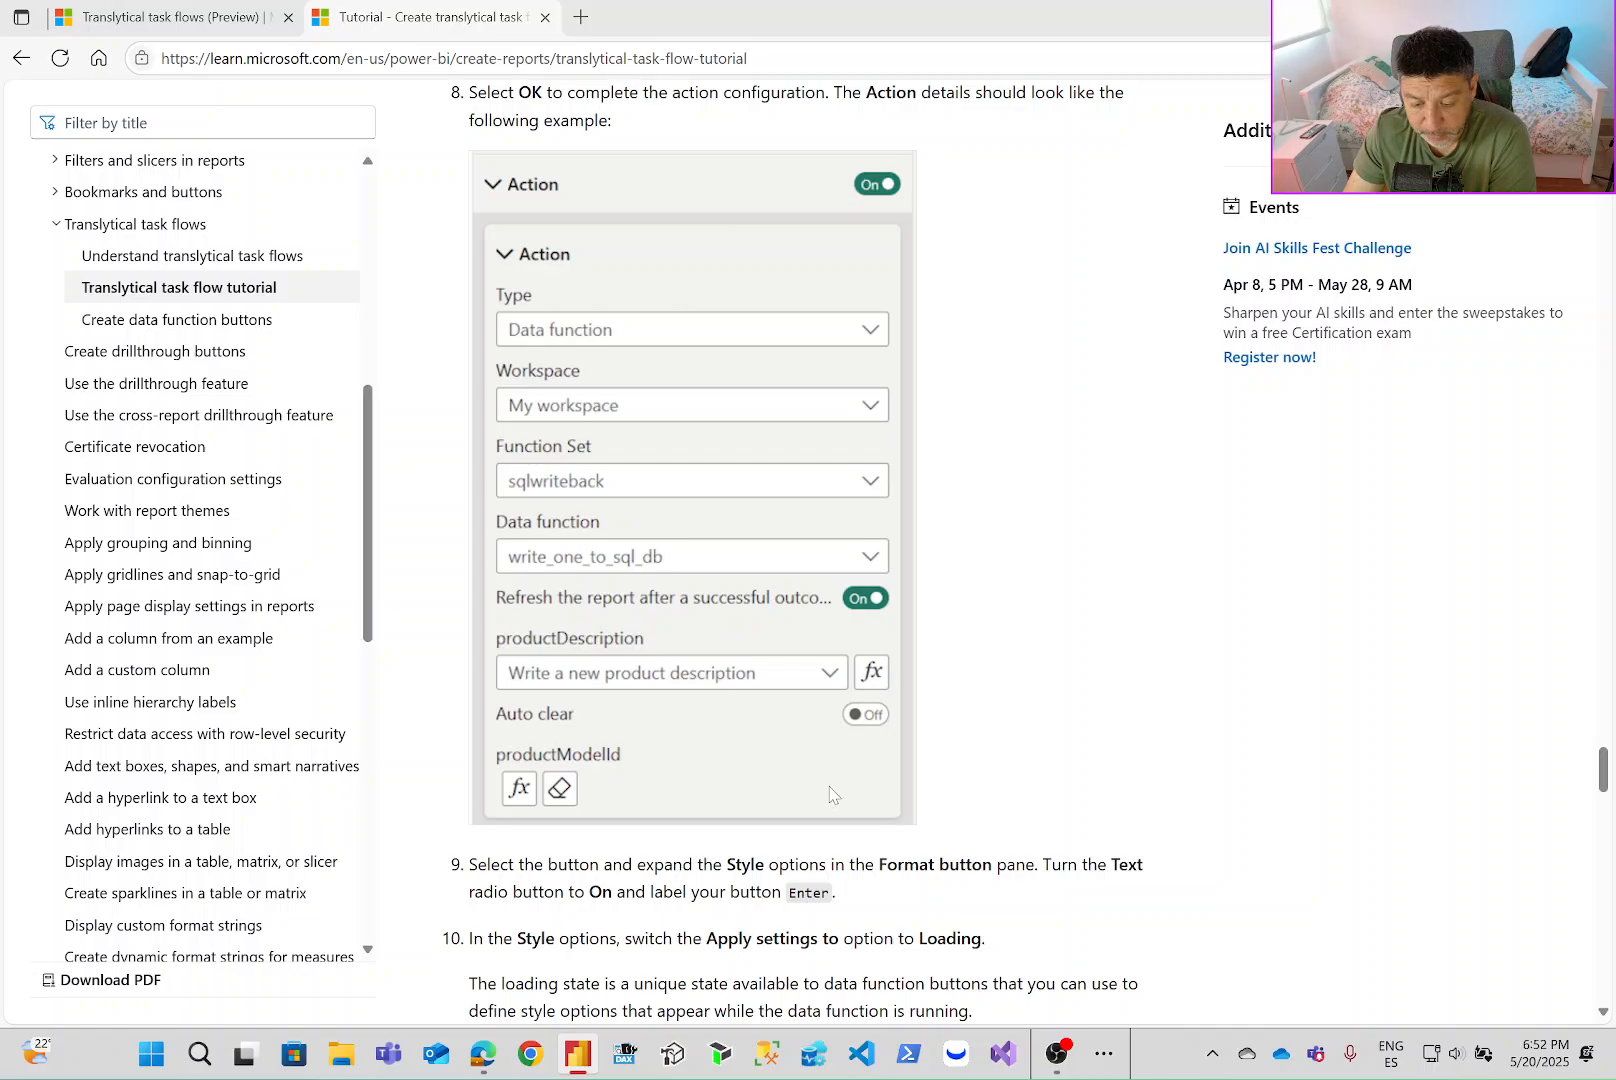
scroll(832, 792, down, 3)
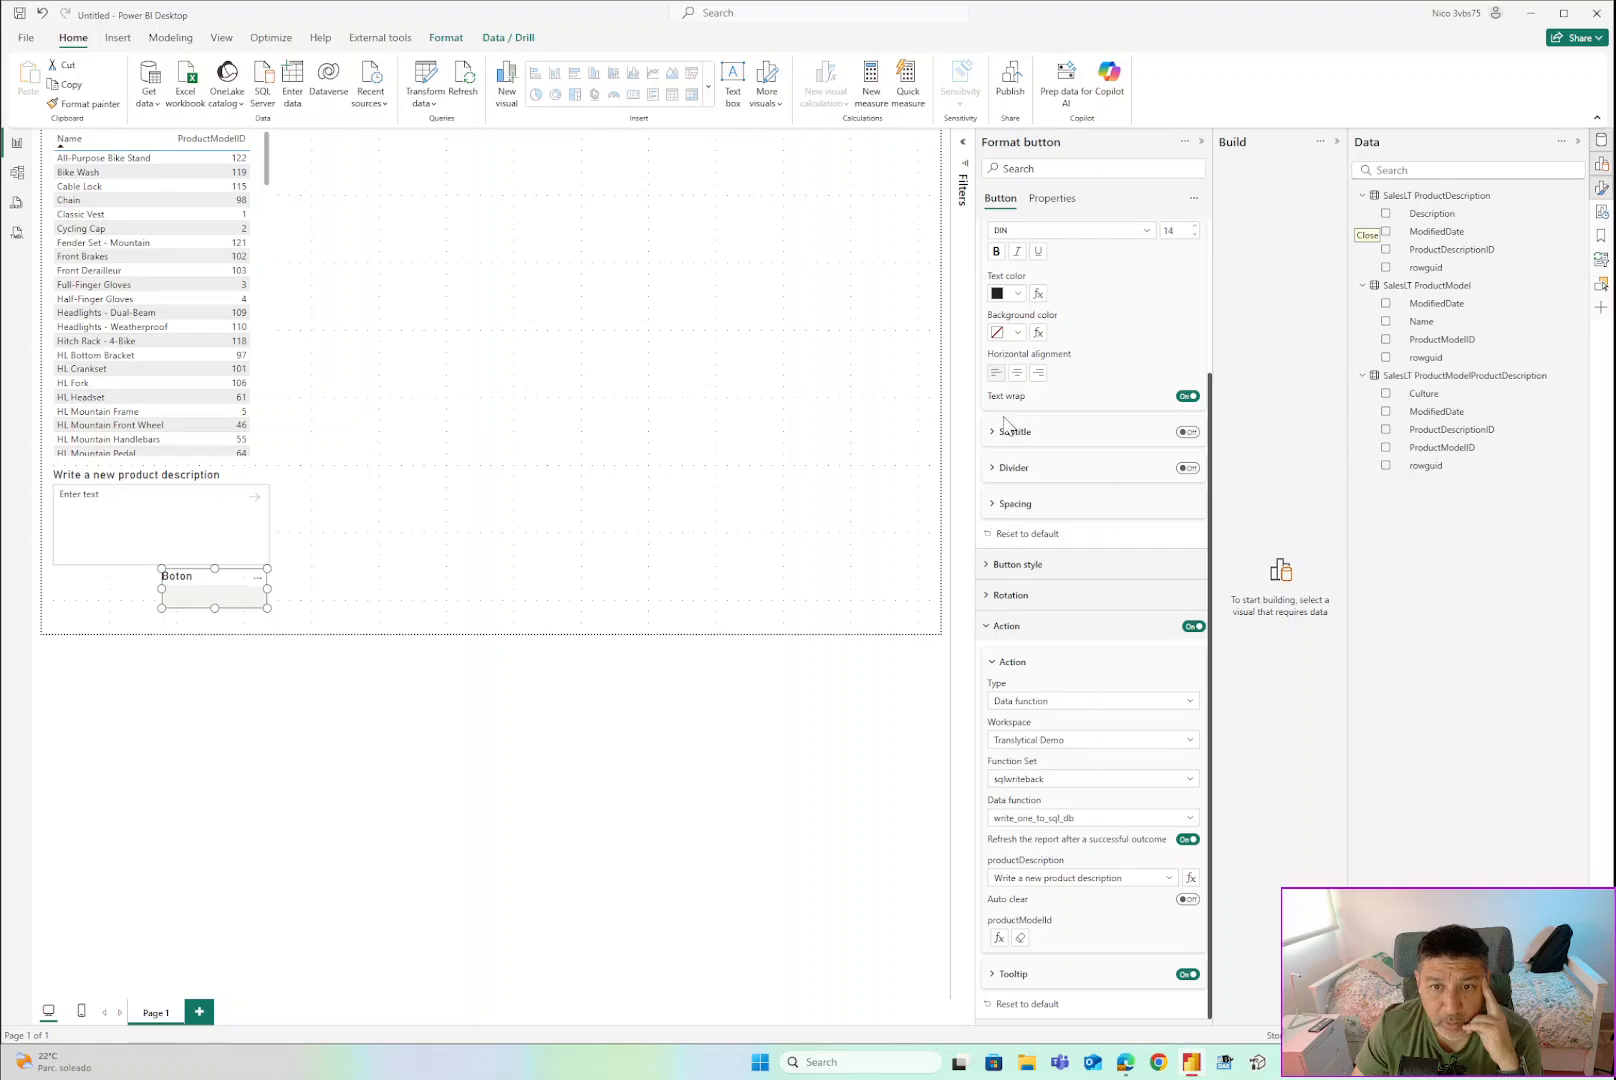
Look through the button's title, size and style settings, including the available style states and shapes.
scroll(1095, 490, up, 3)
click(995, 302)
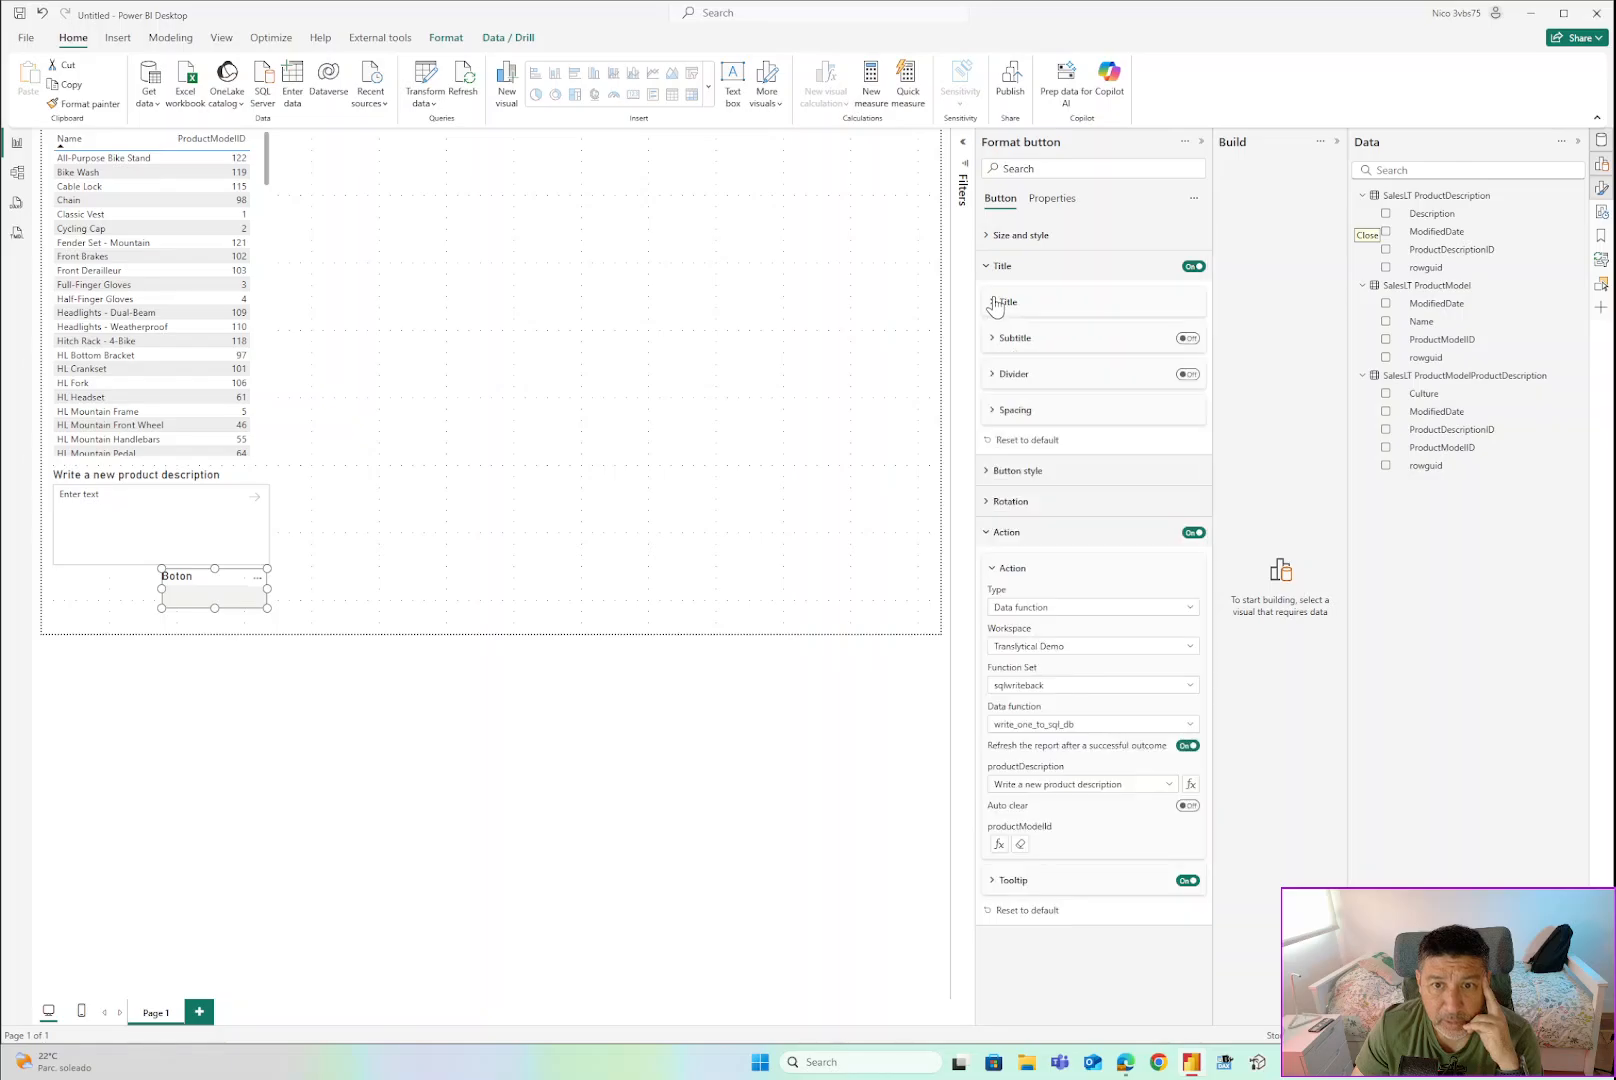
click(992, 267)
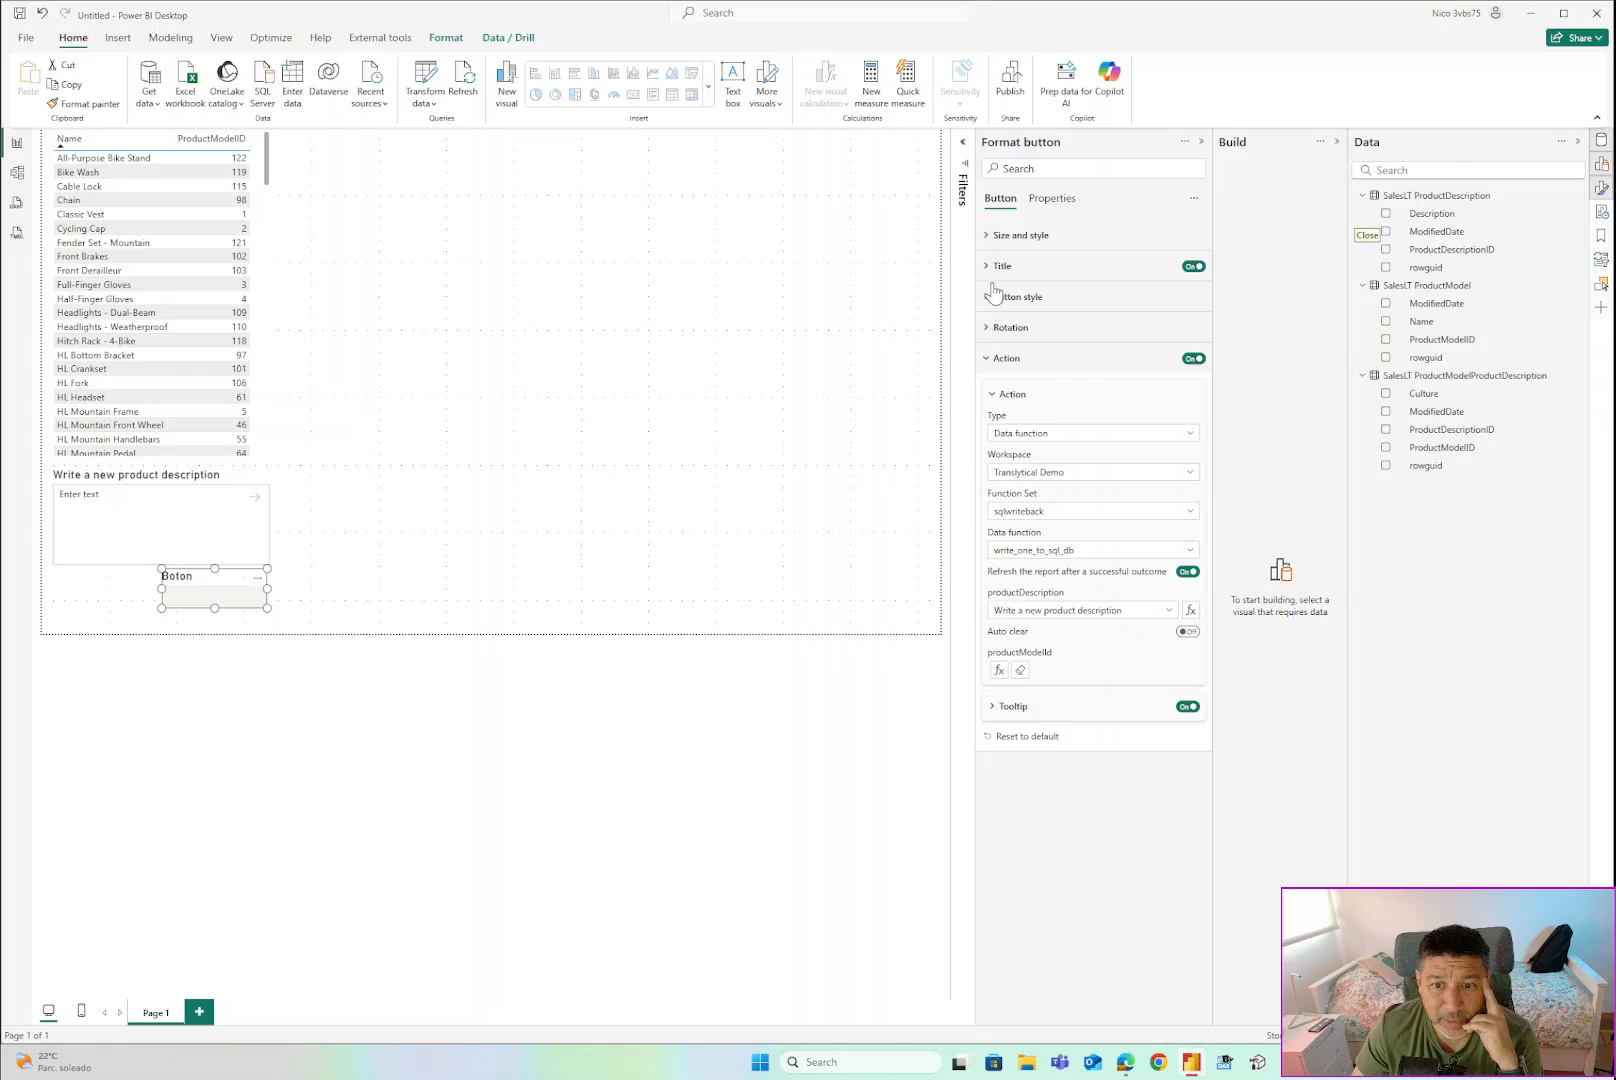
click(986, 237)
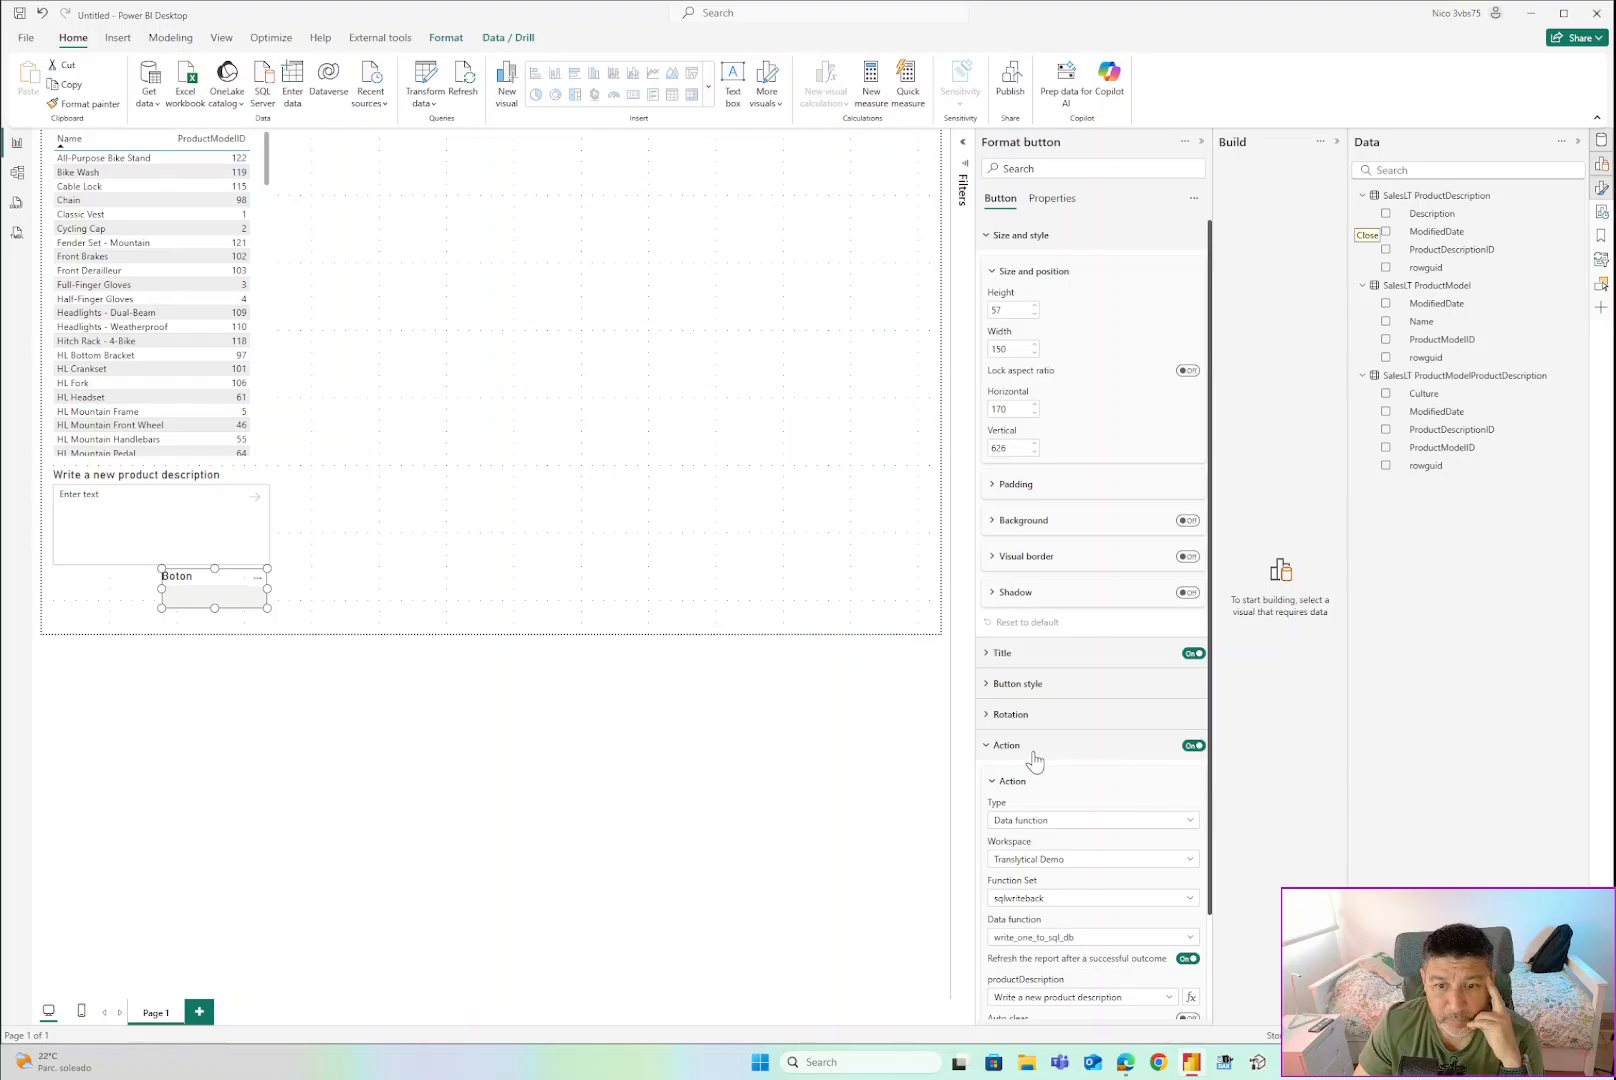
click(986, 745)
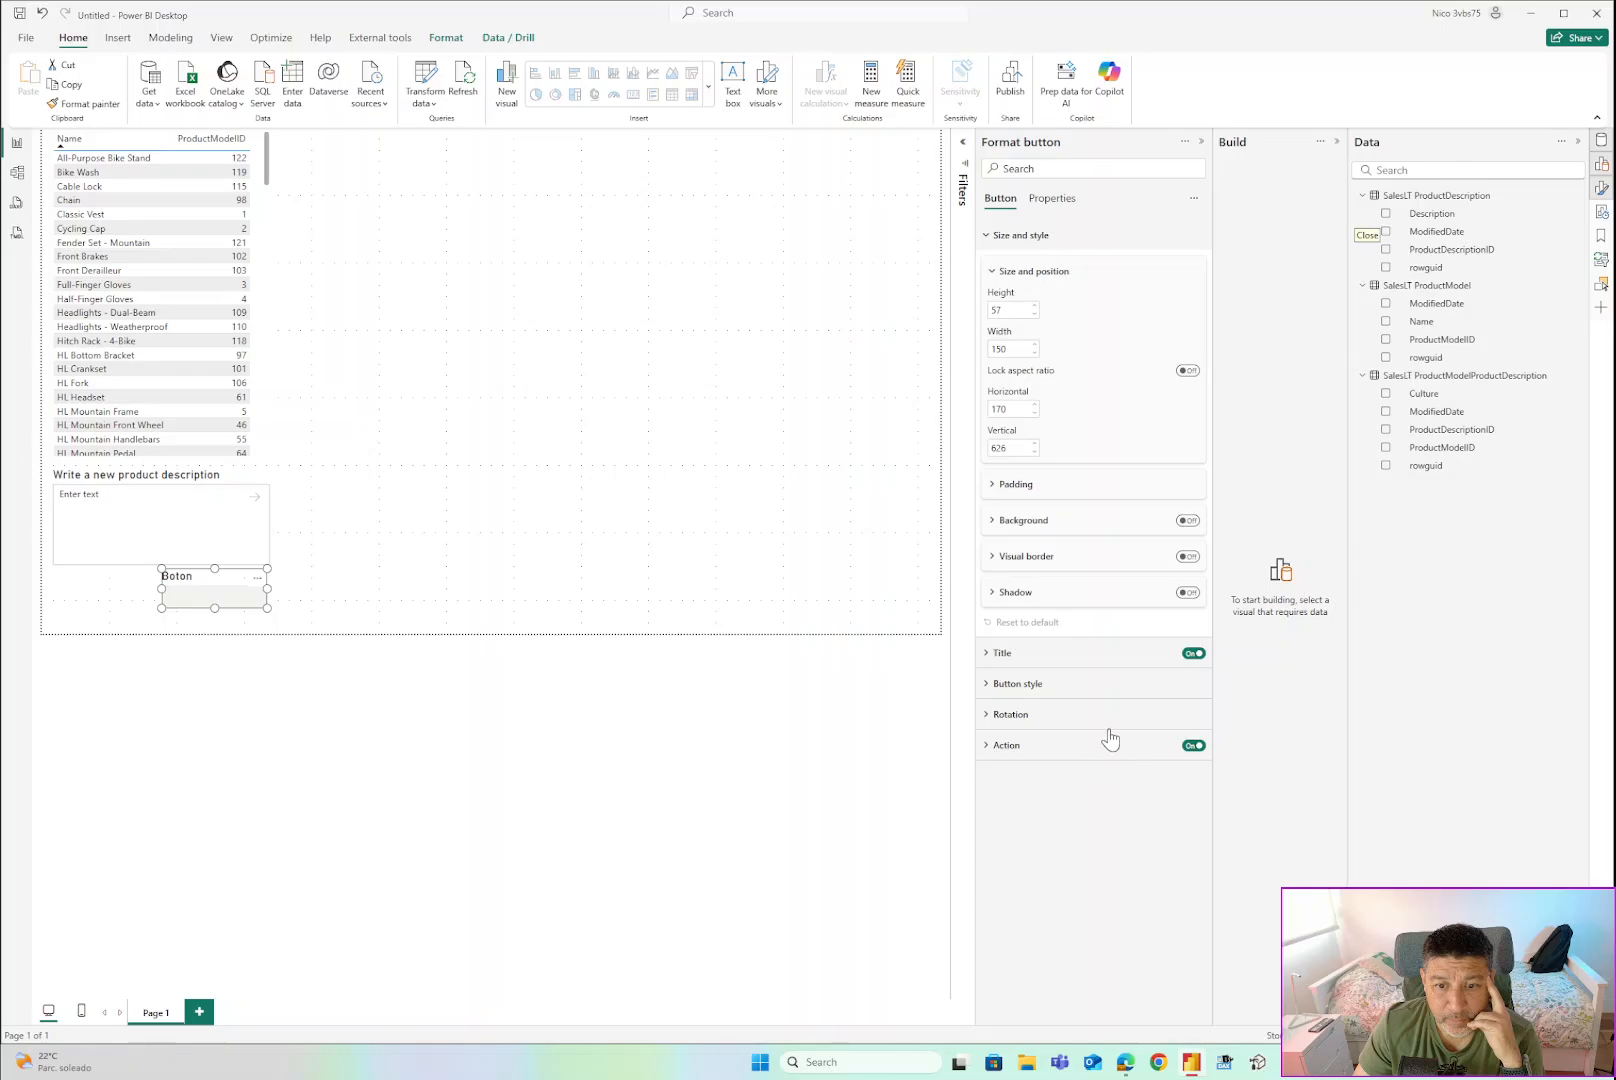
click(1003, 692)
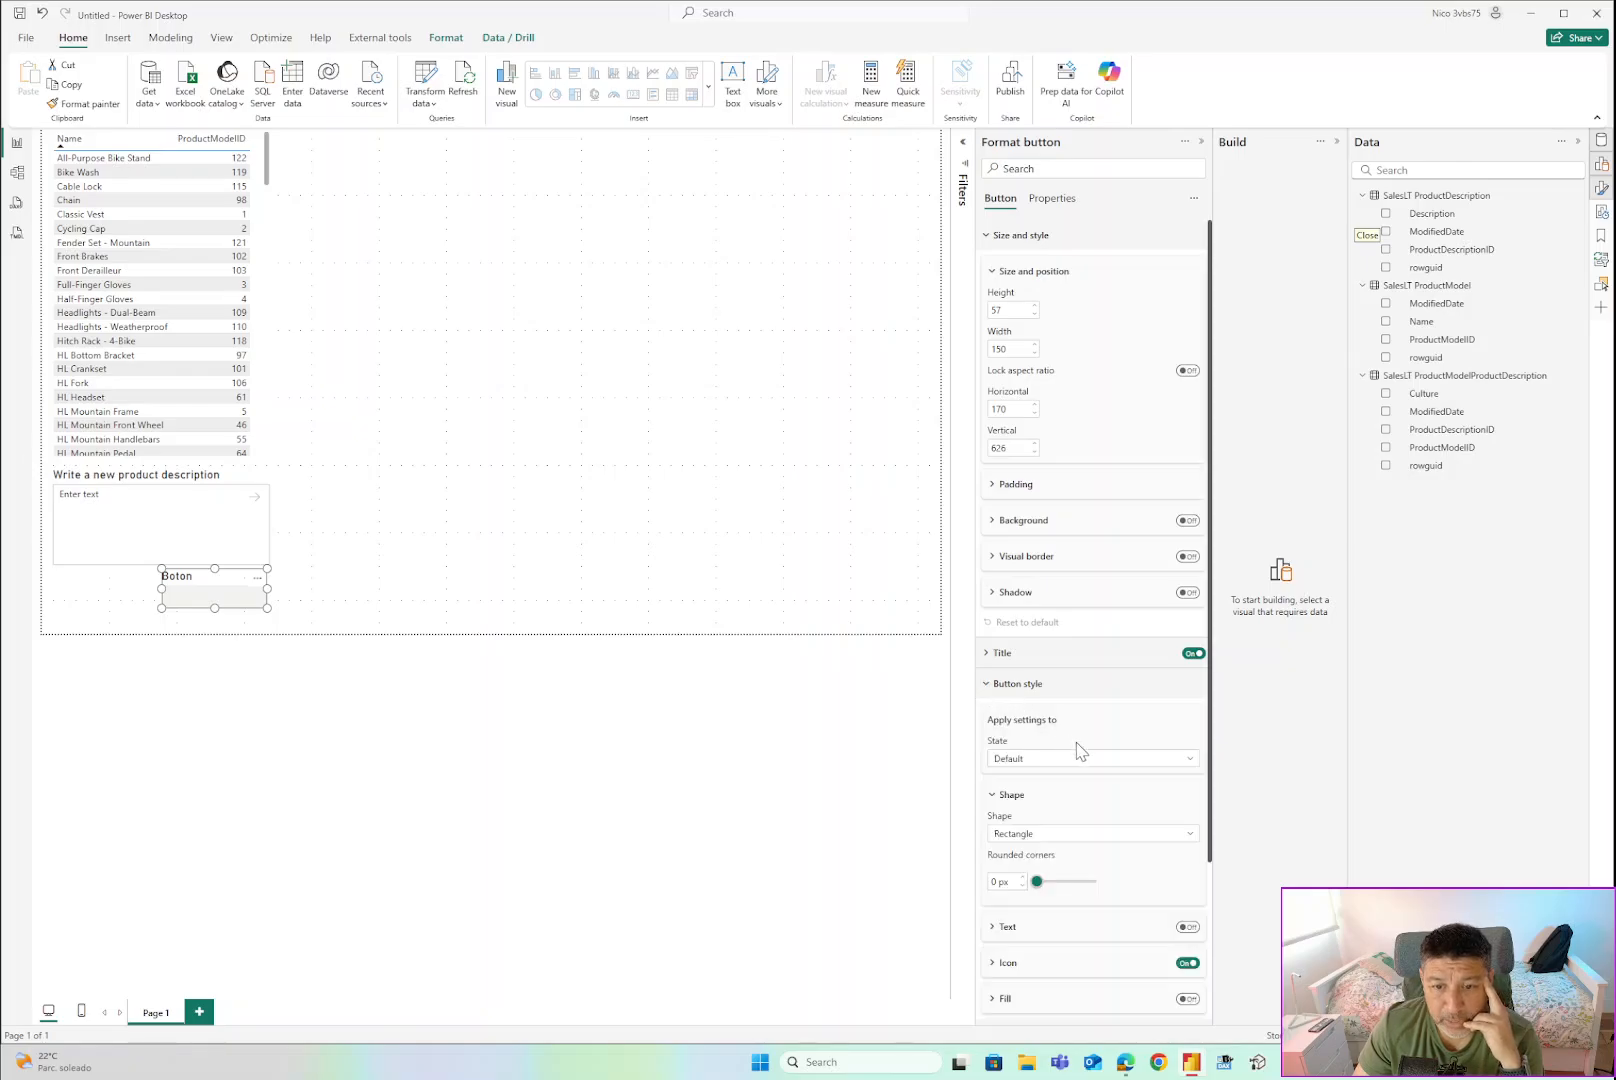
scroll(1080, 745, down, 2)
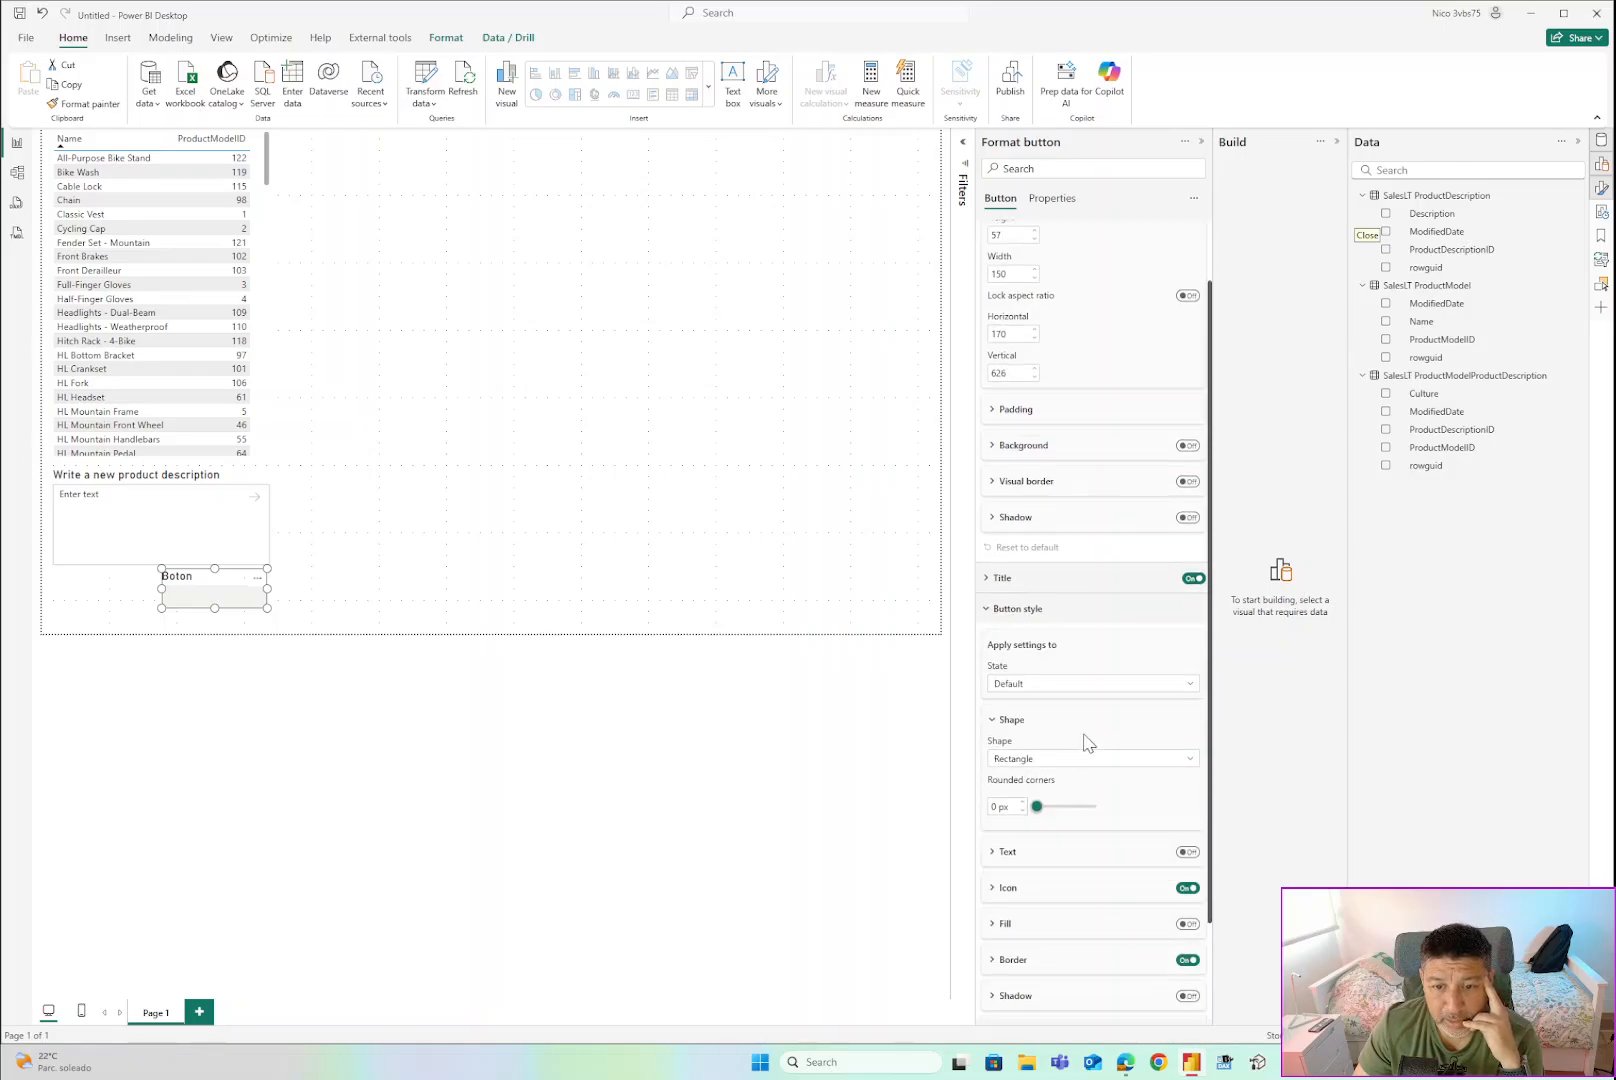
click(1107, 688)
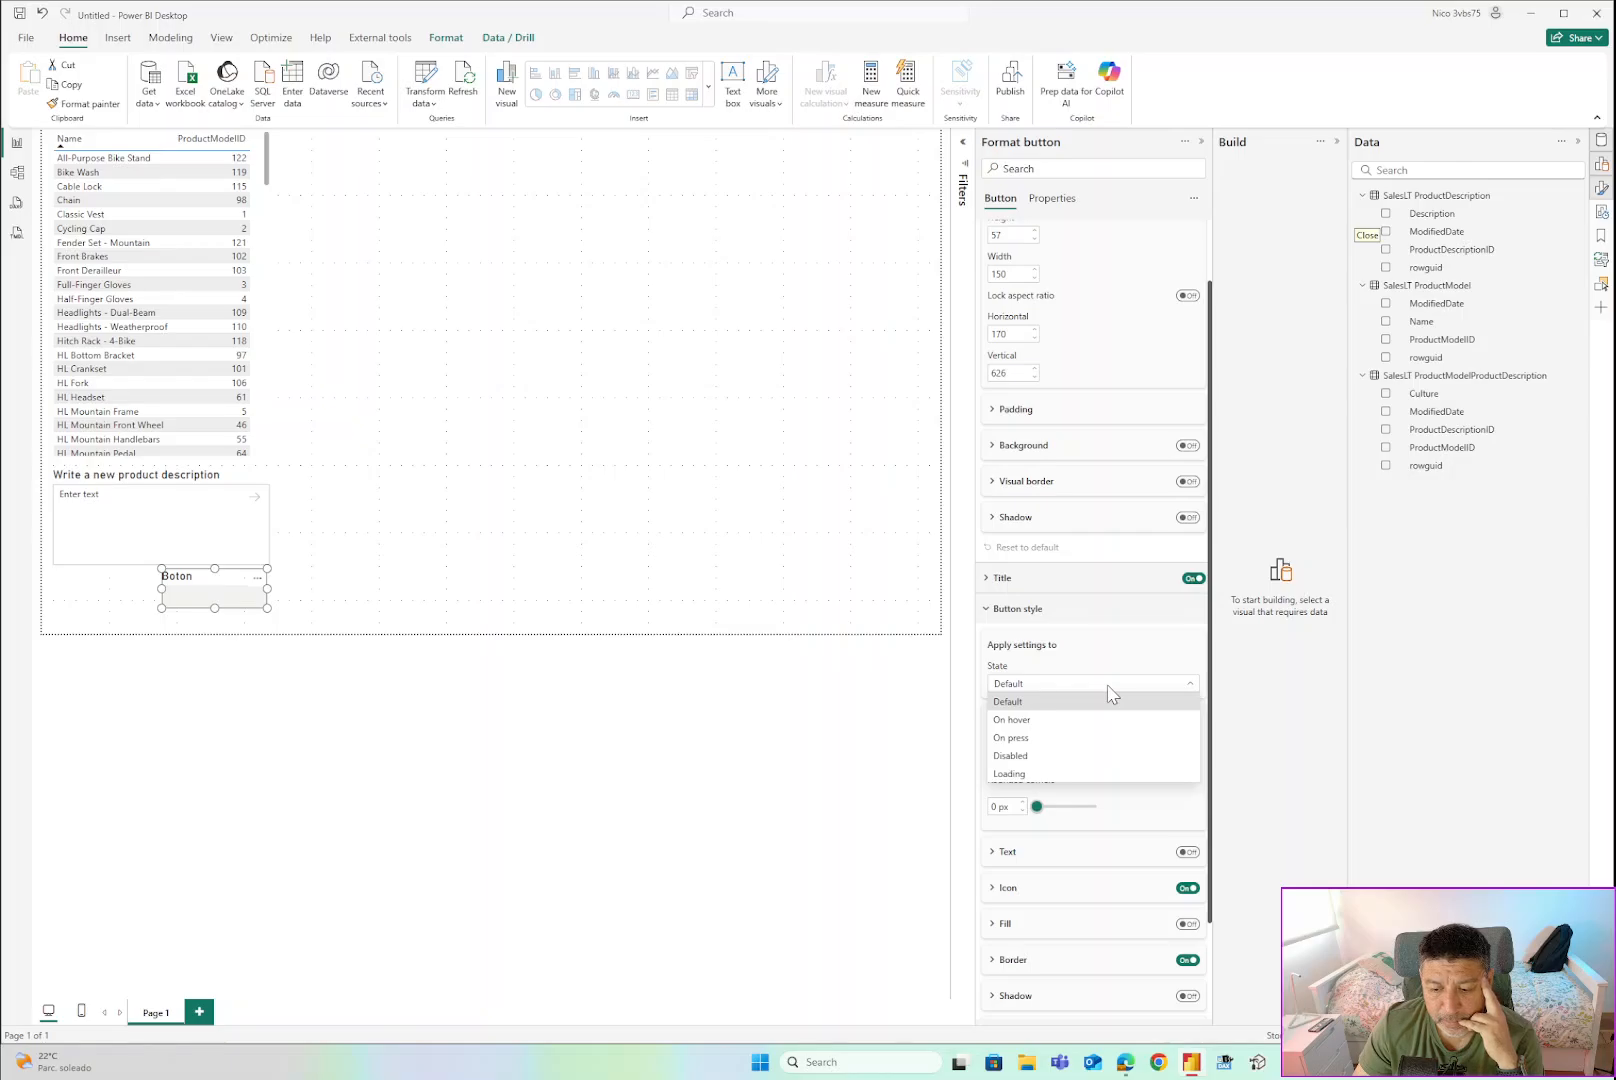
click(1129, 632)
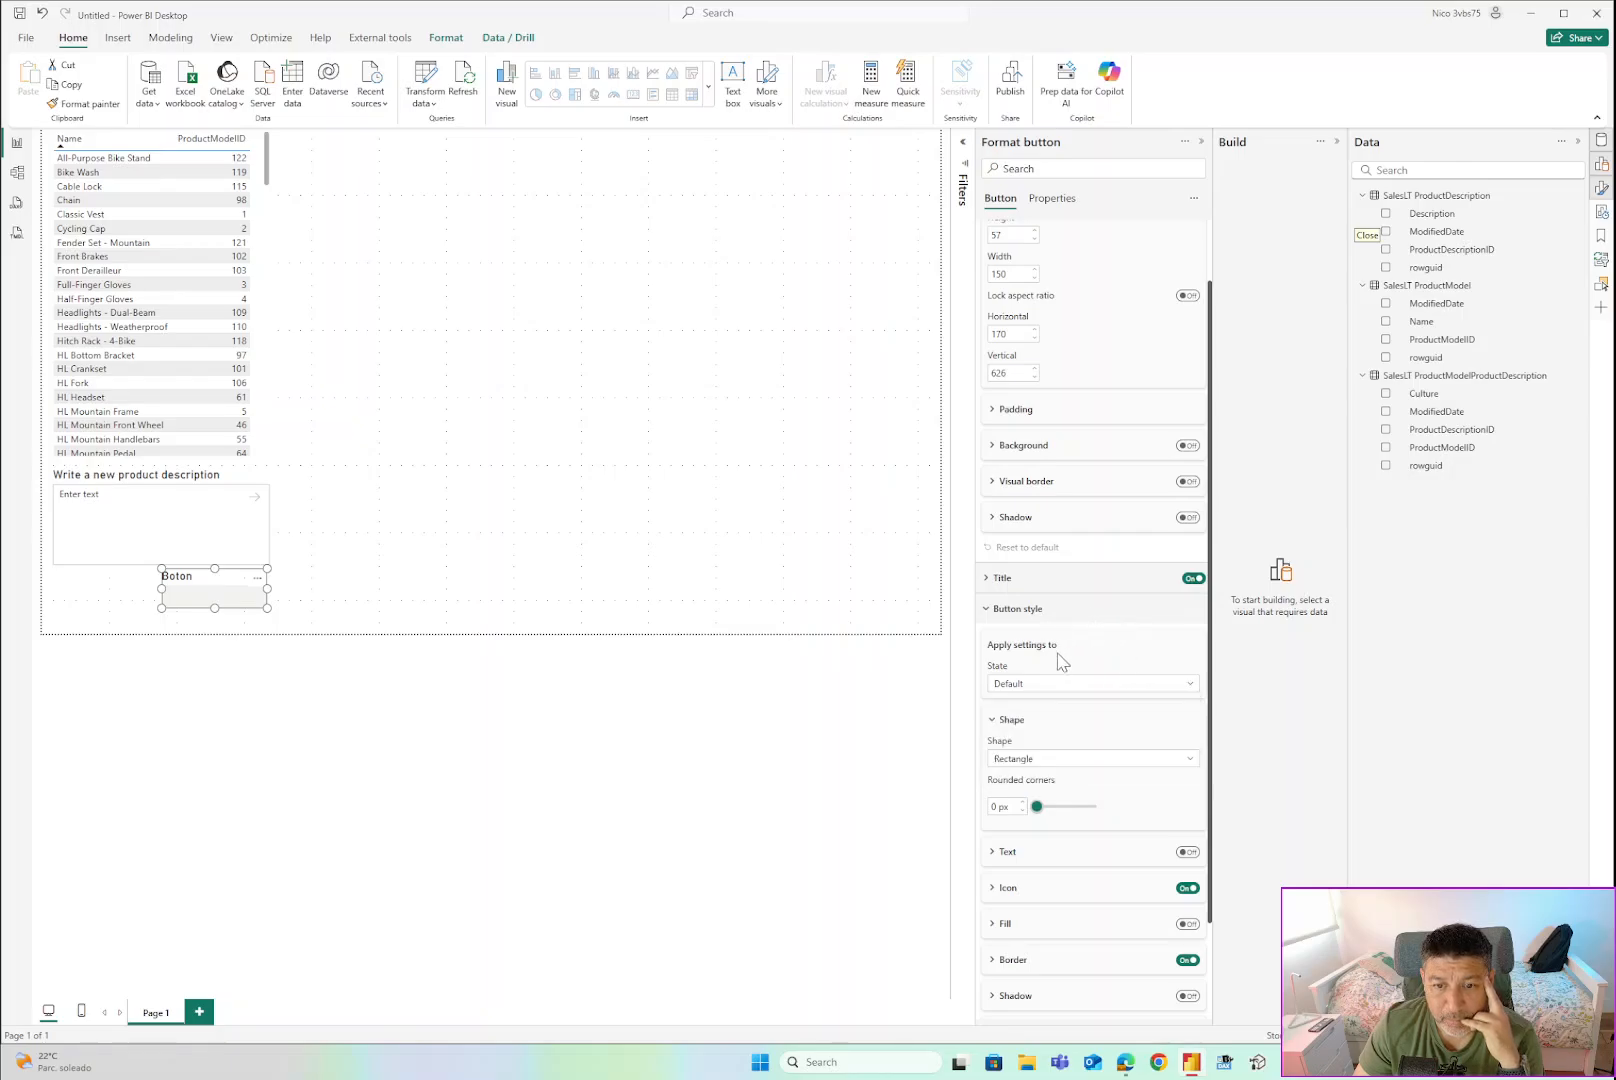
click(1081, 763)
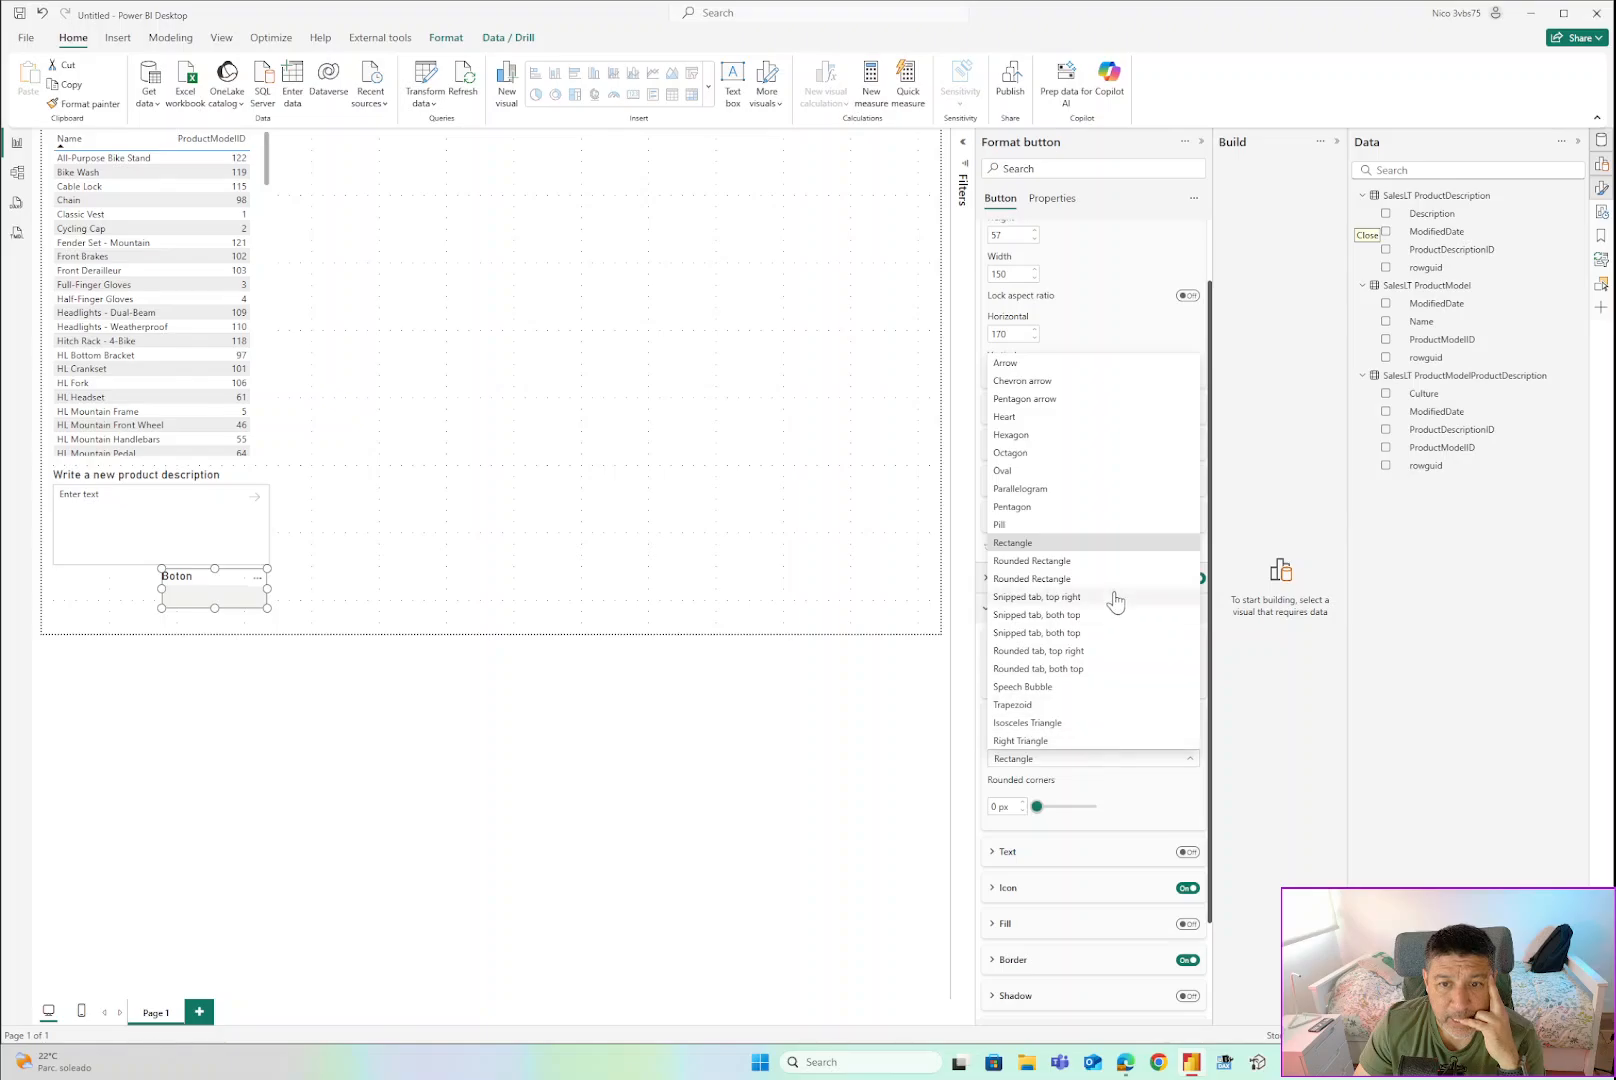
click(897, 797)
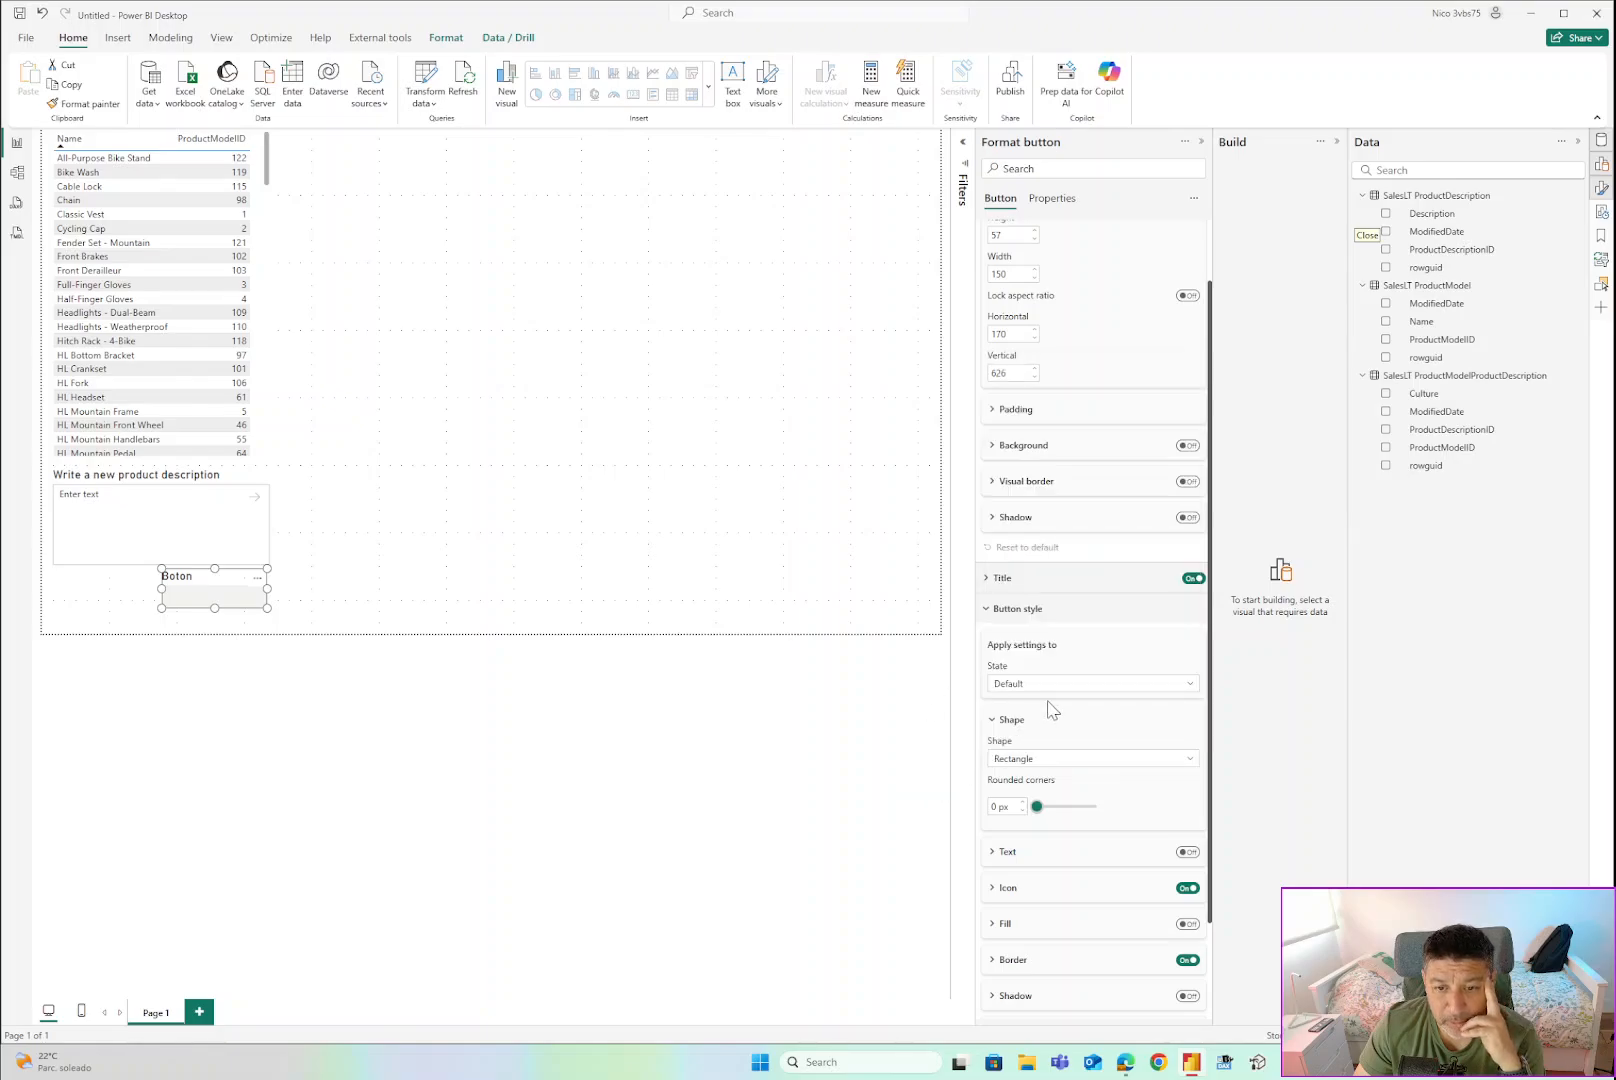
click(1088, 685)
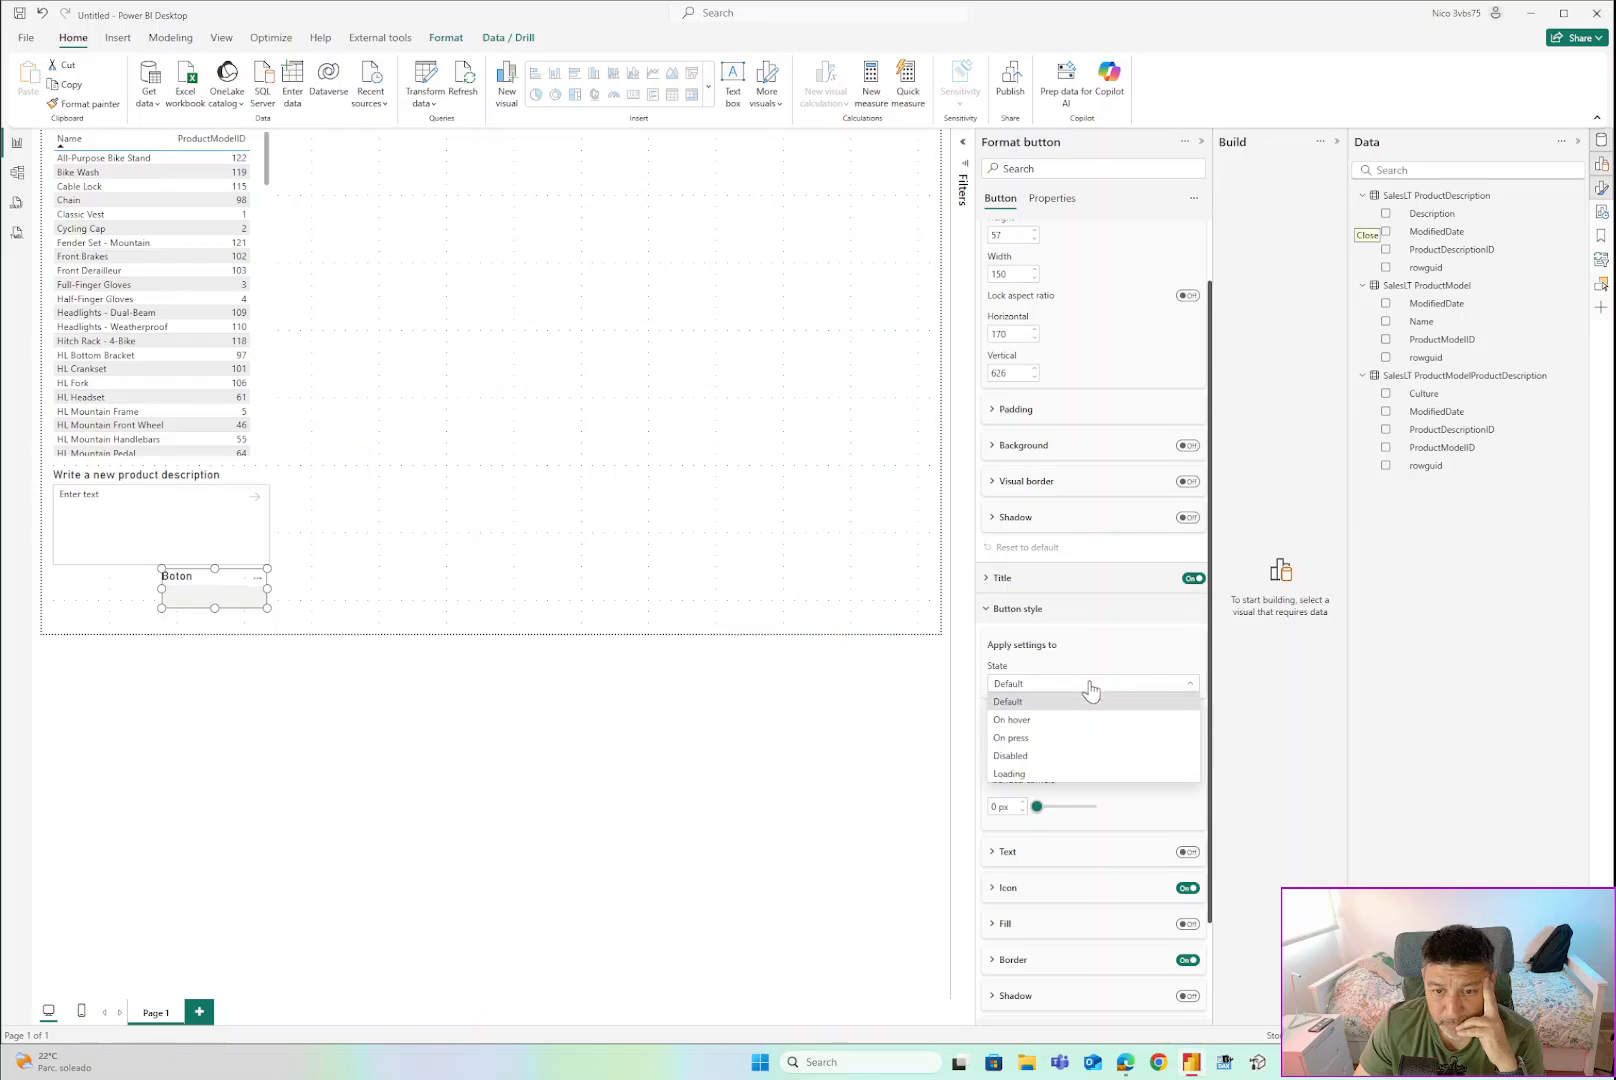
click(1090, 687)
Recheck the button's size and position, title, shape and text settings for where its label is defined.
scroll(1022, 672, up, 2)
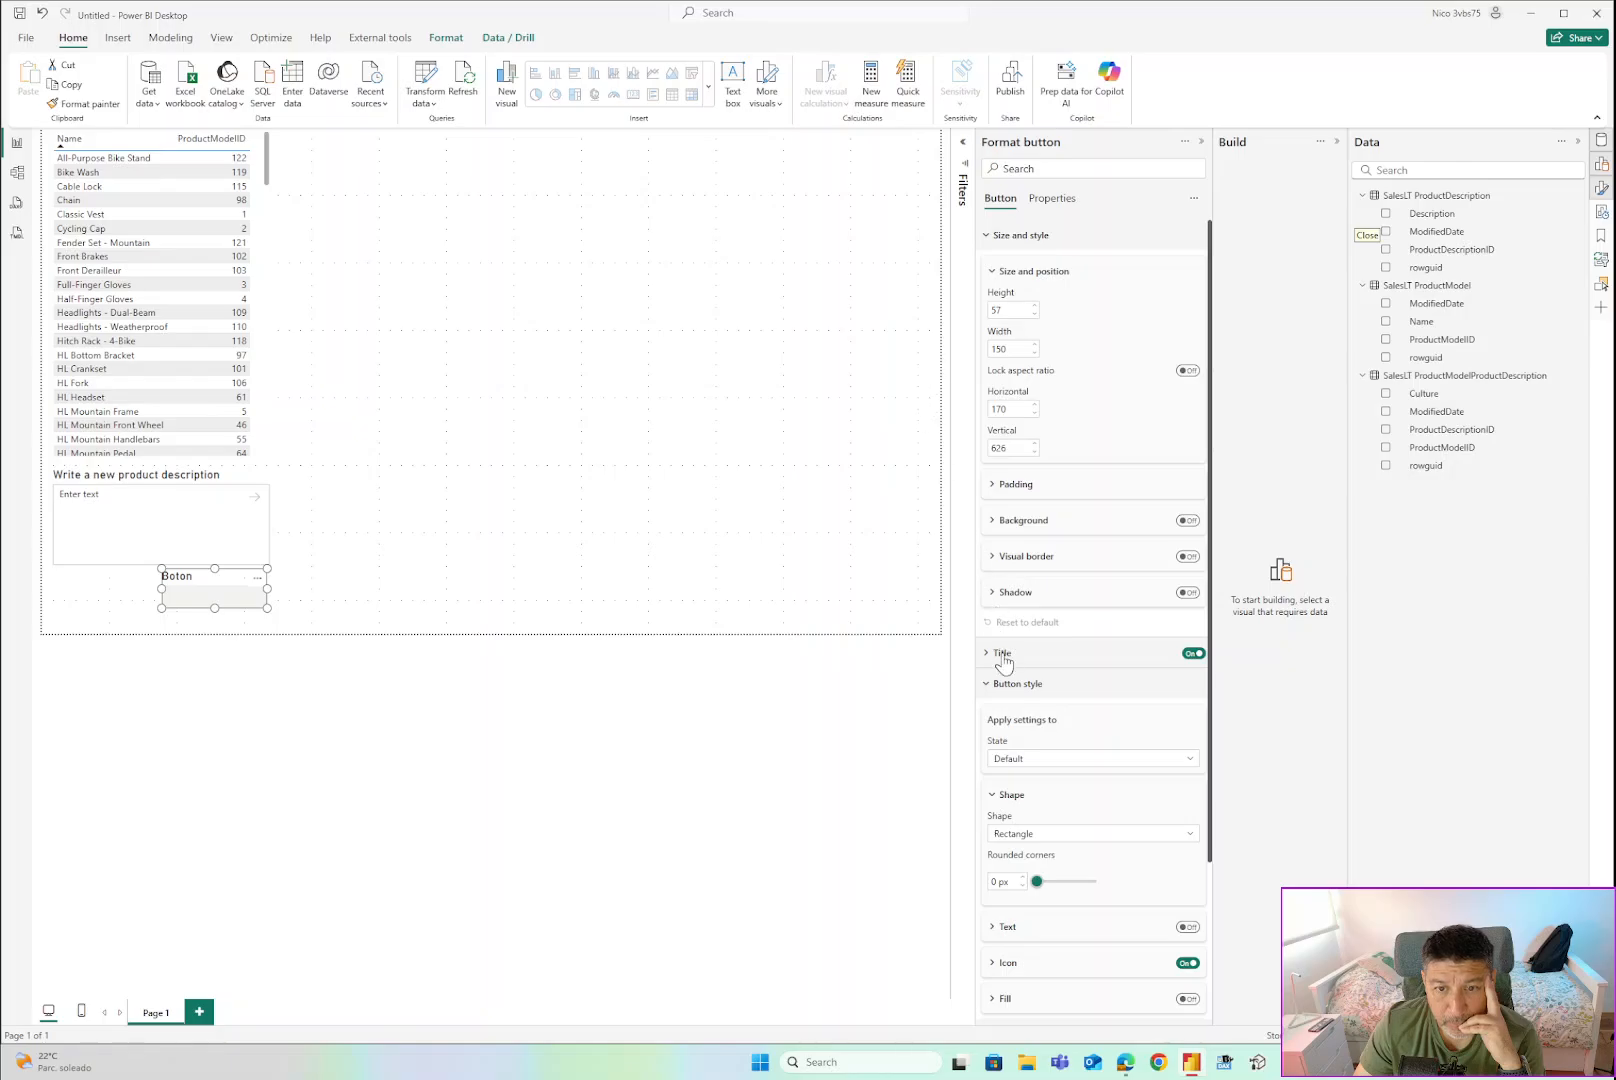
click(986, 689)
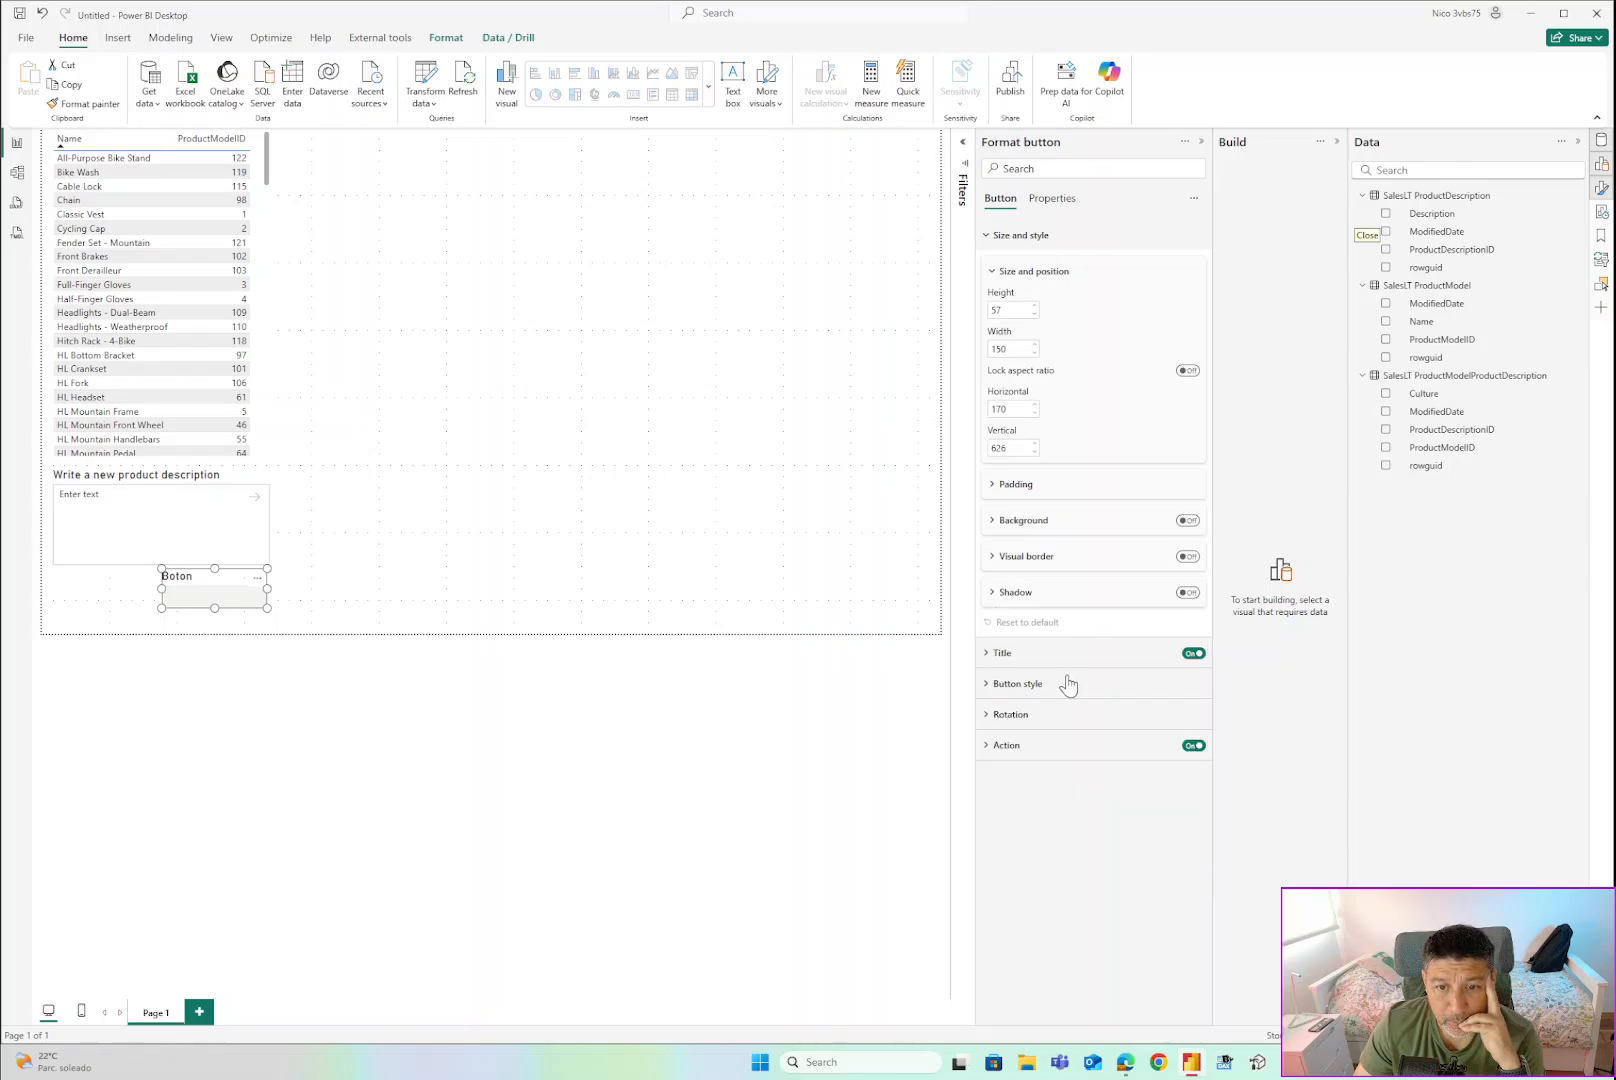
click(995, 273)
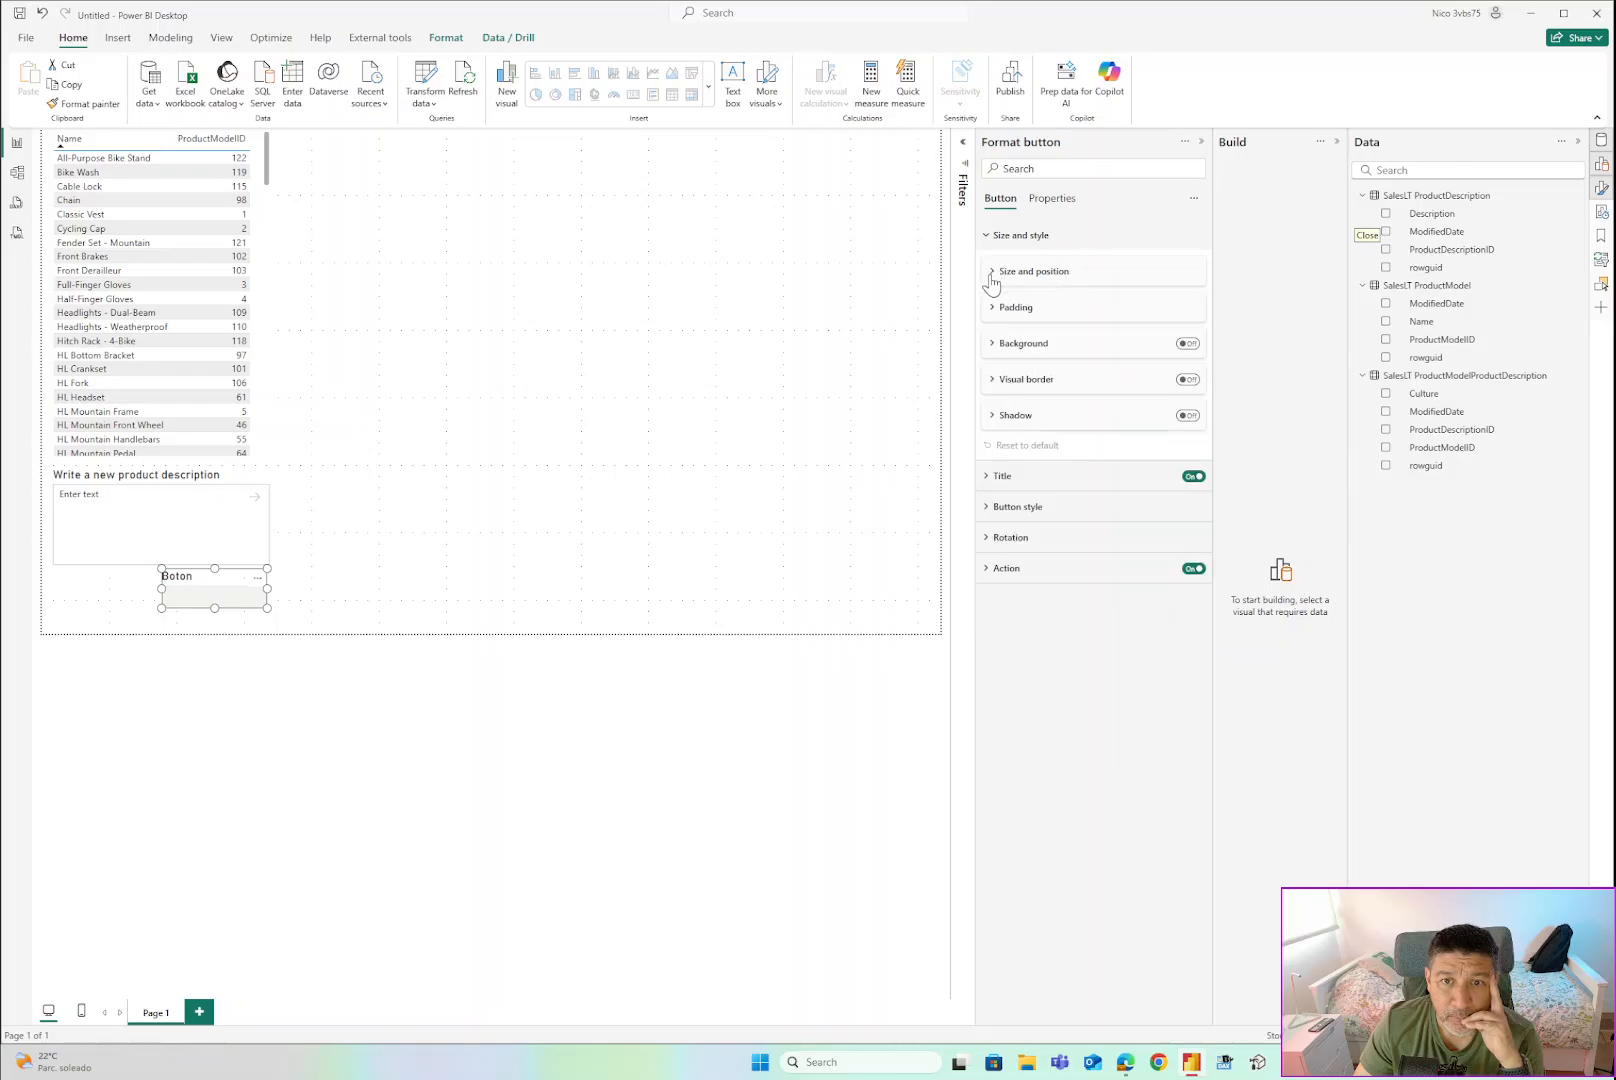
click(991, 478)
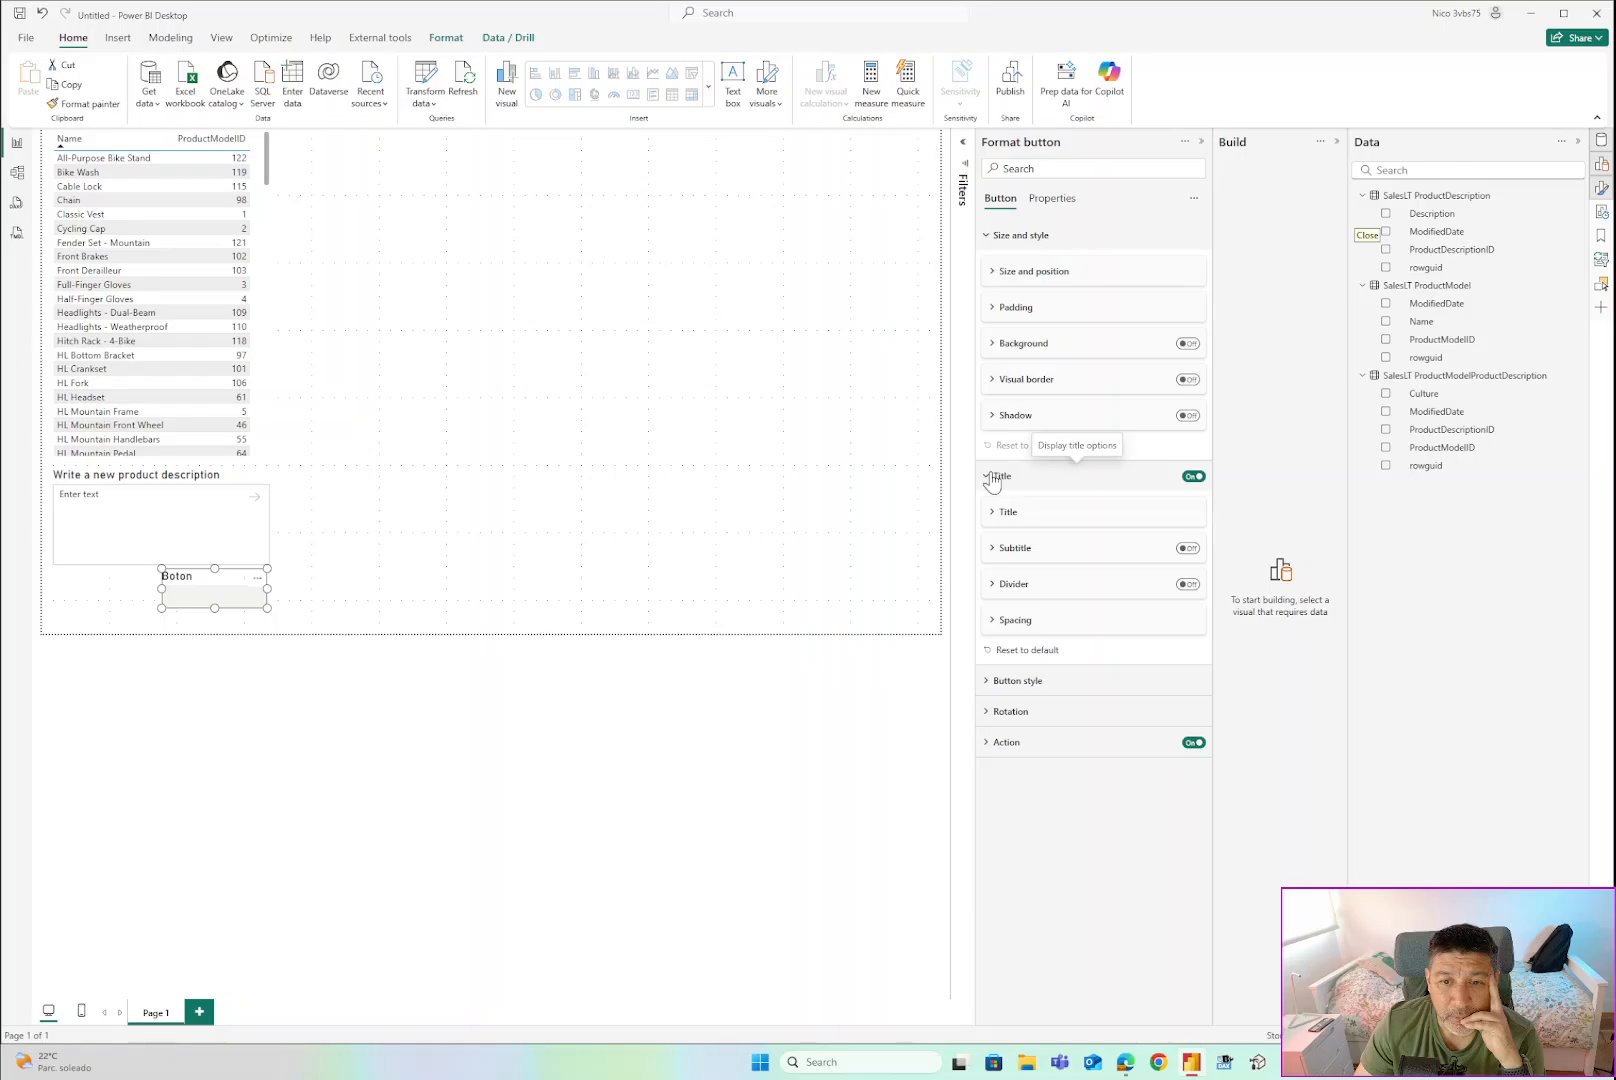
click(991, 478)
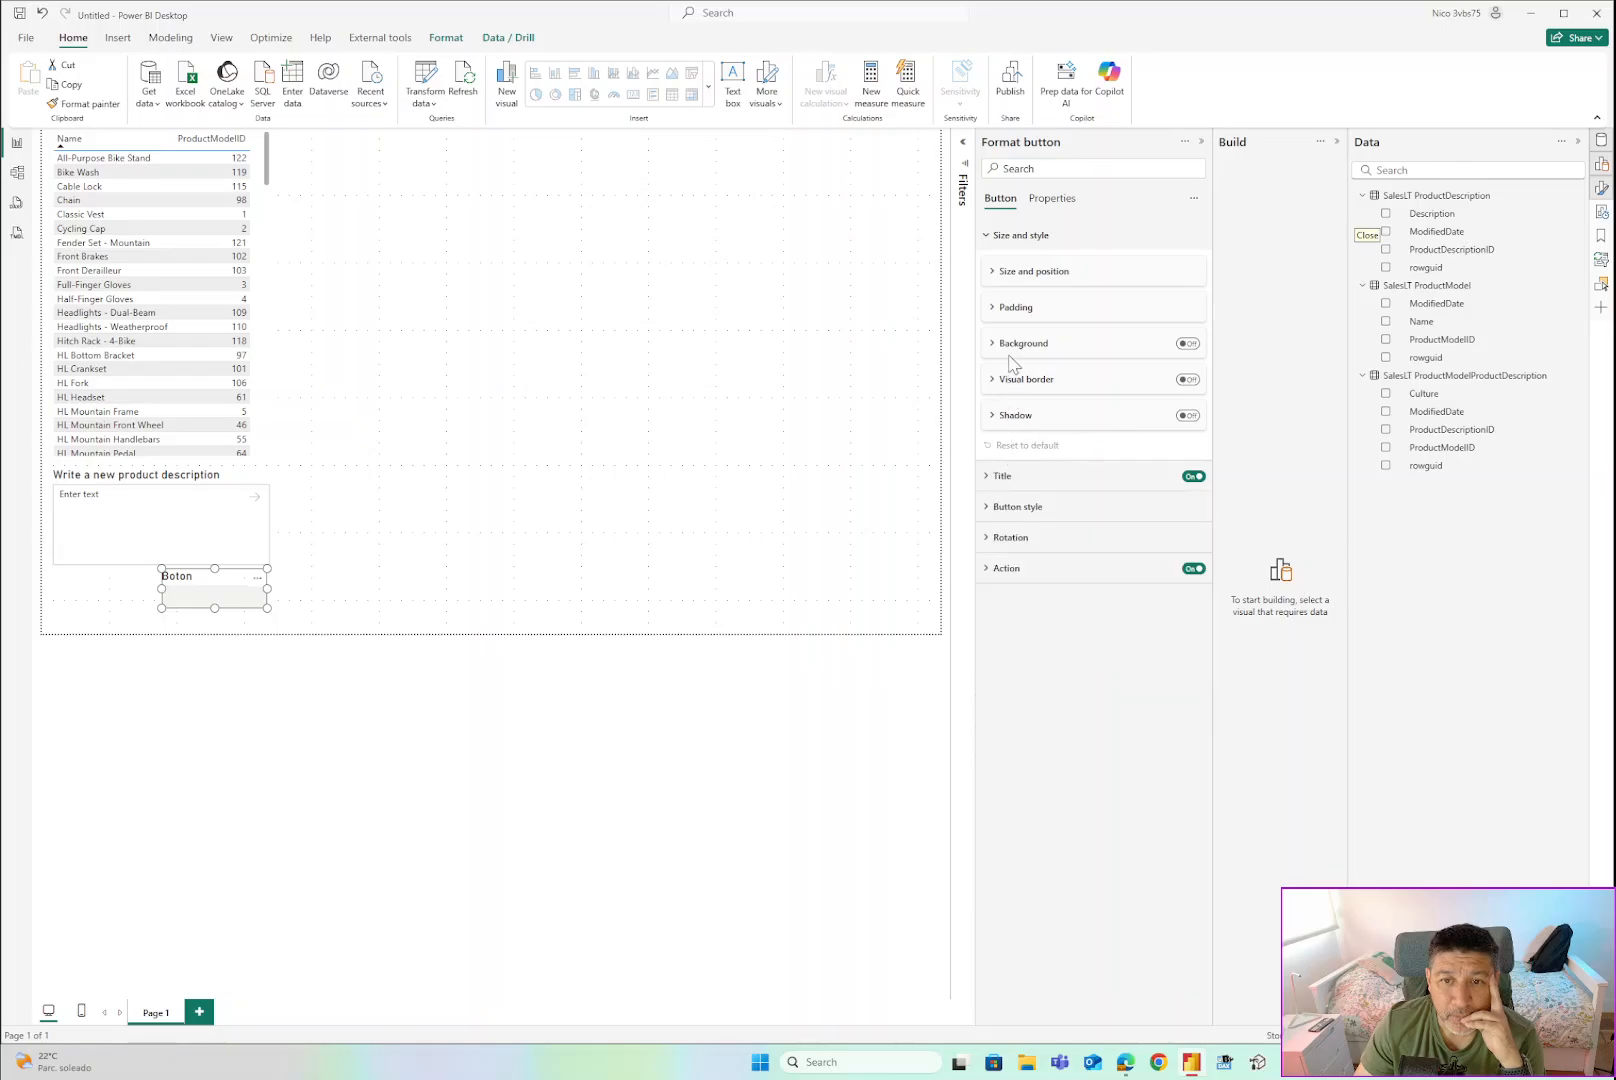
click(990, 274)
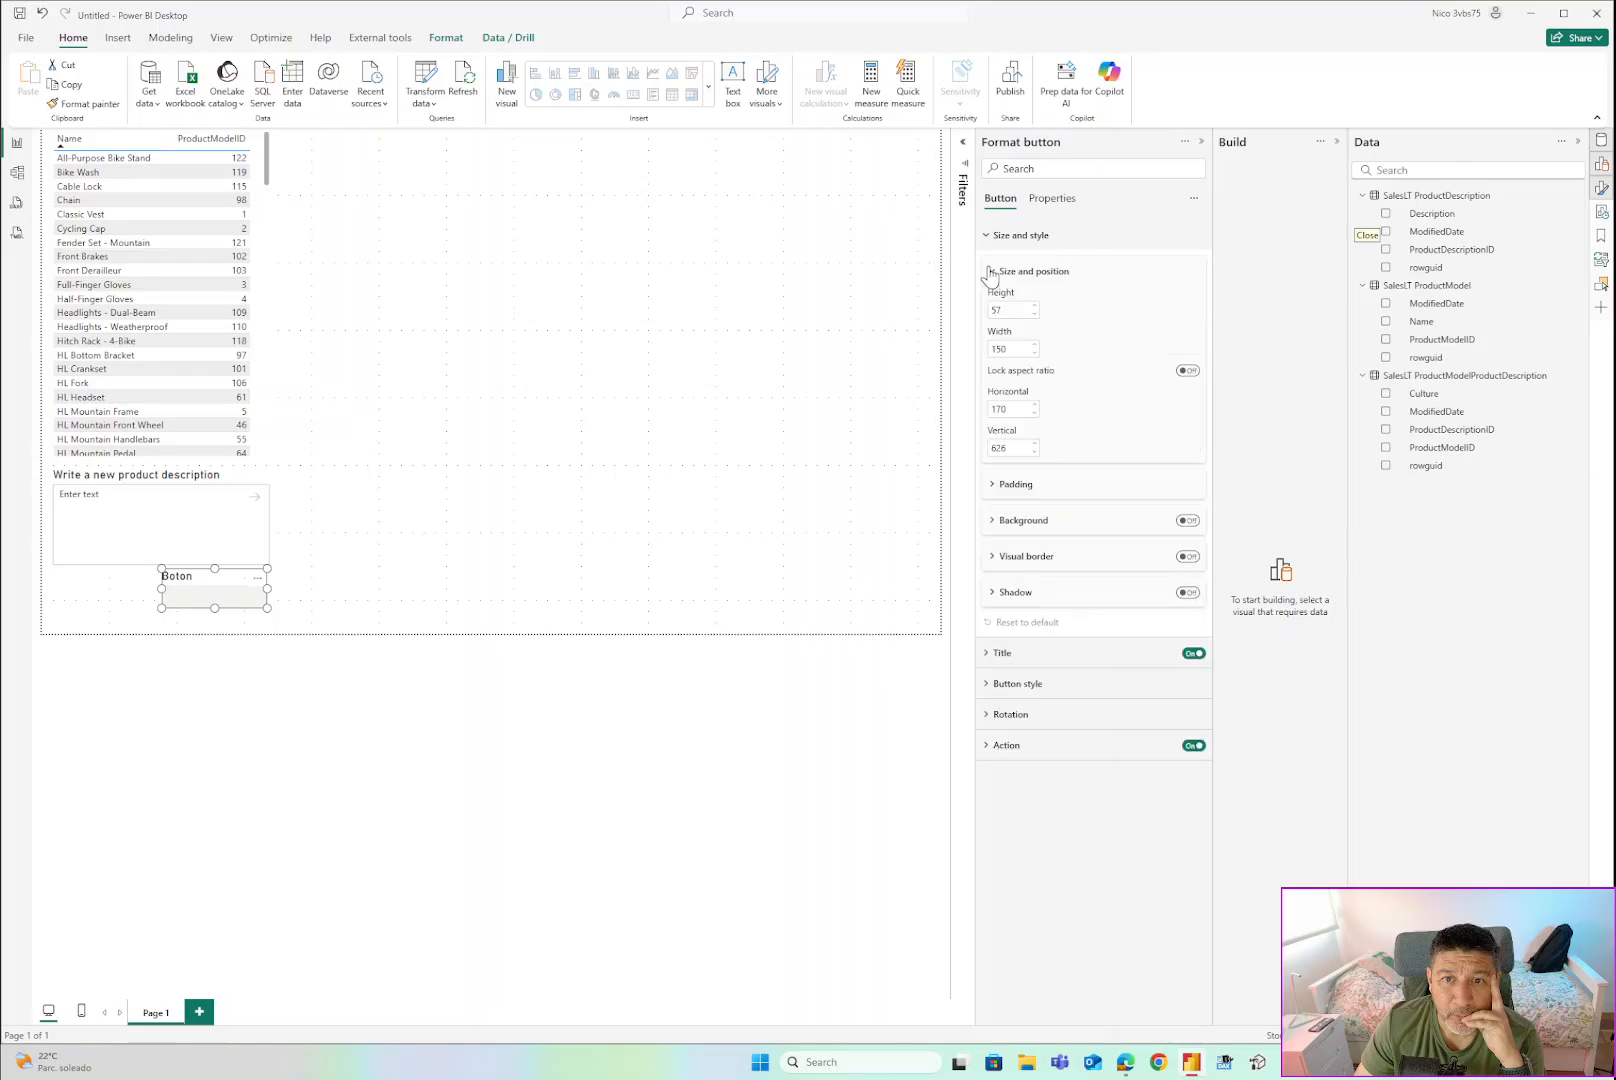
click(990, 274)
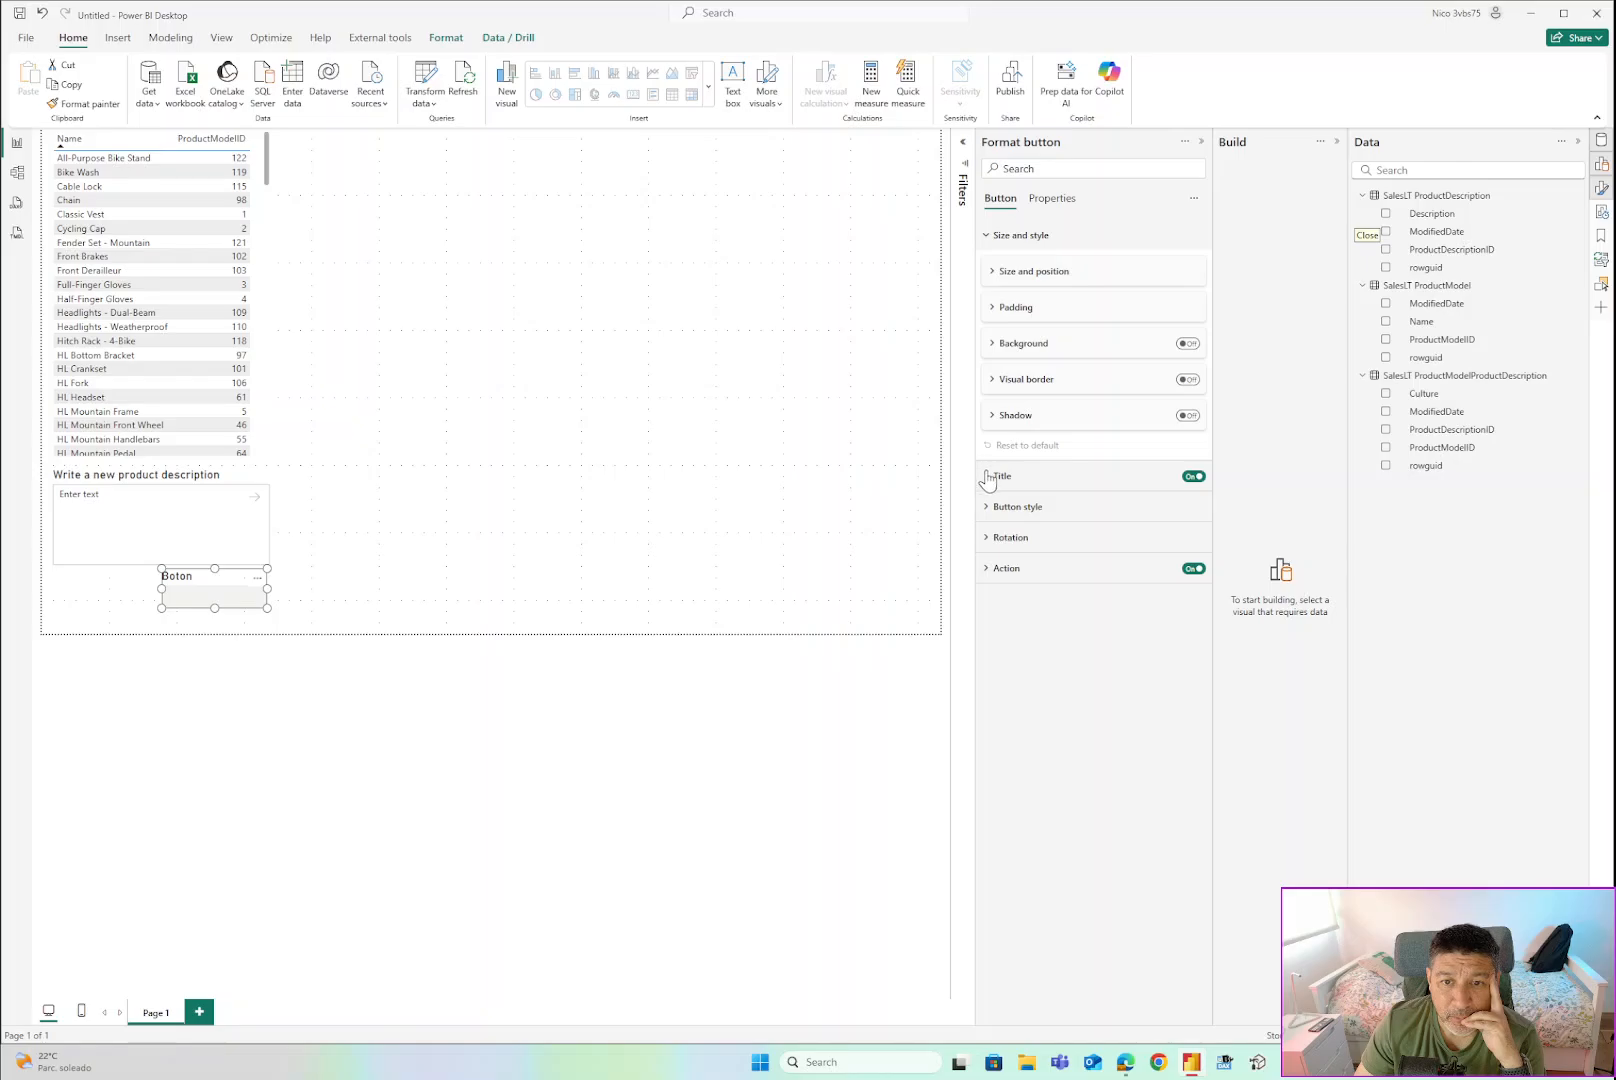
click(987, 508)
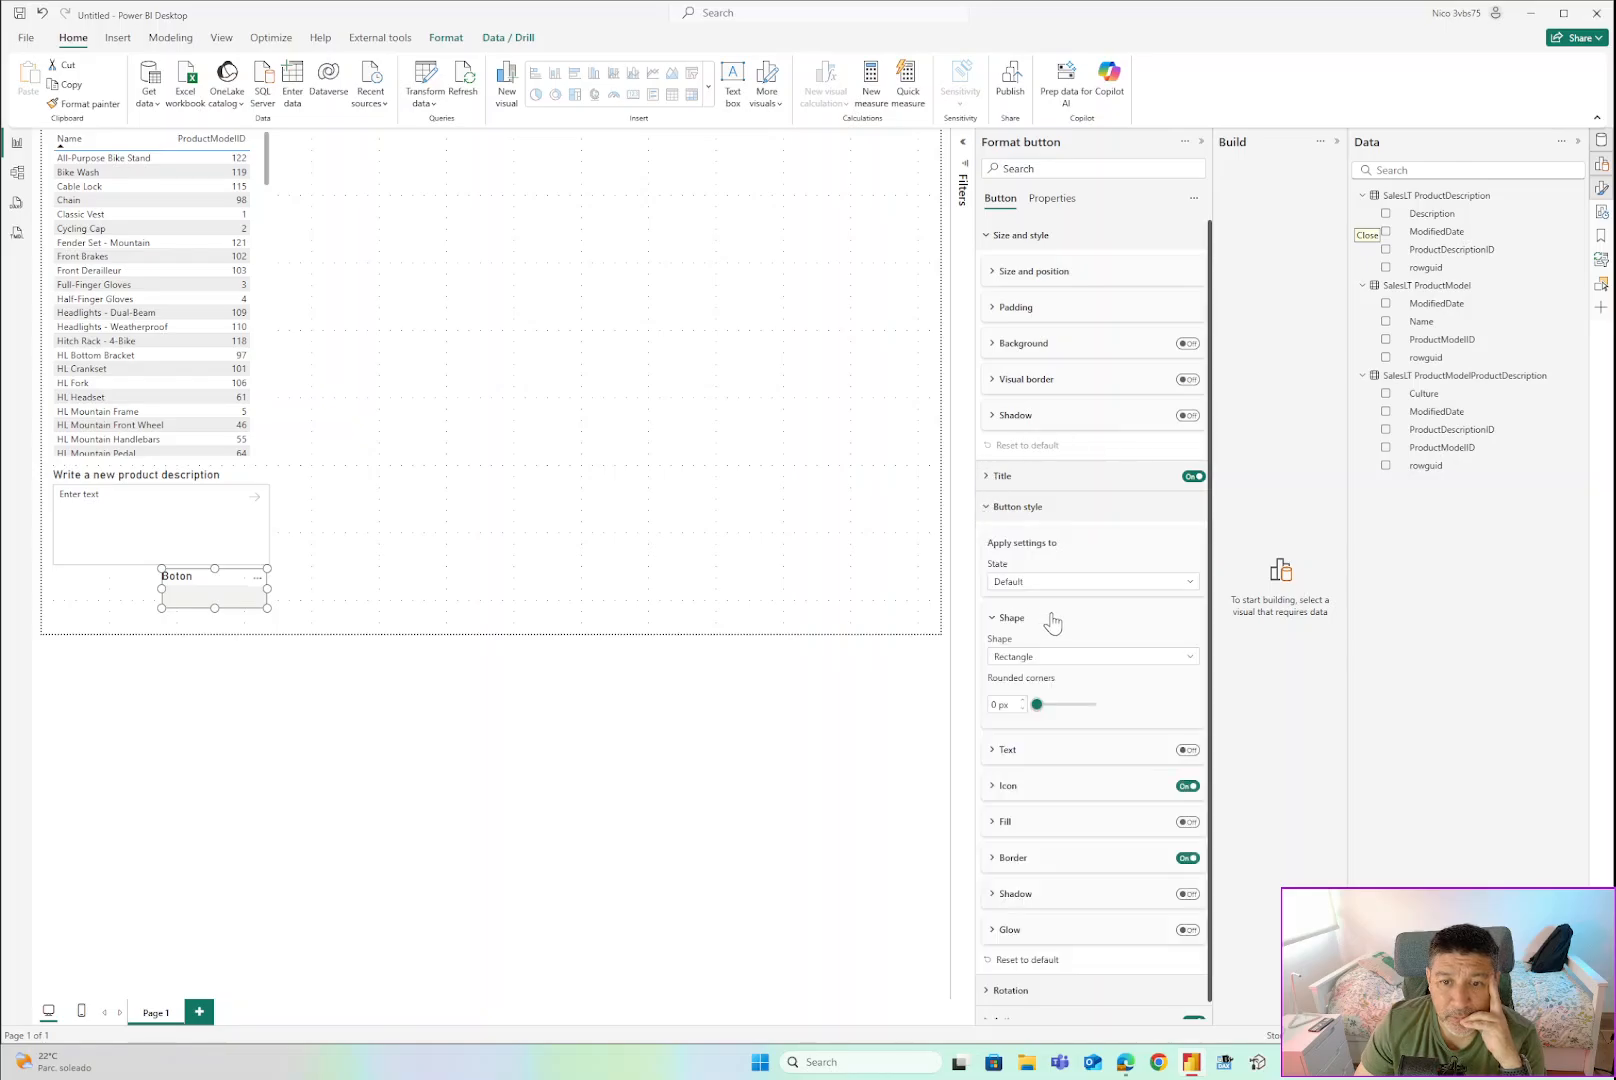
click(1099, 664)
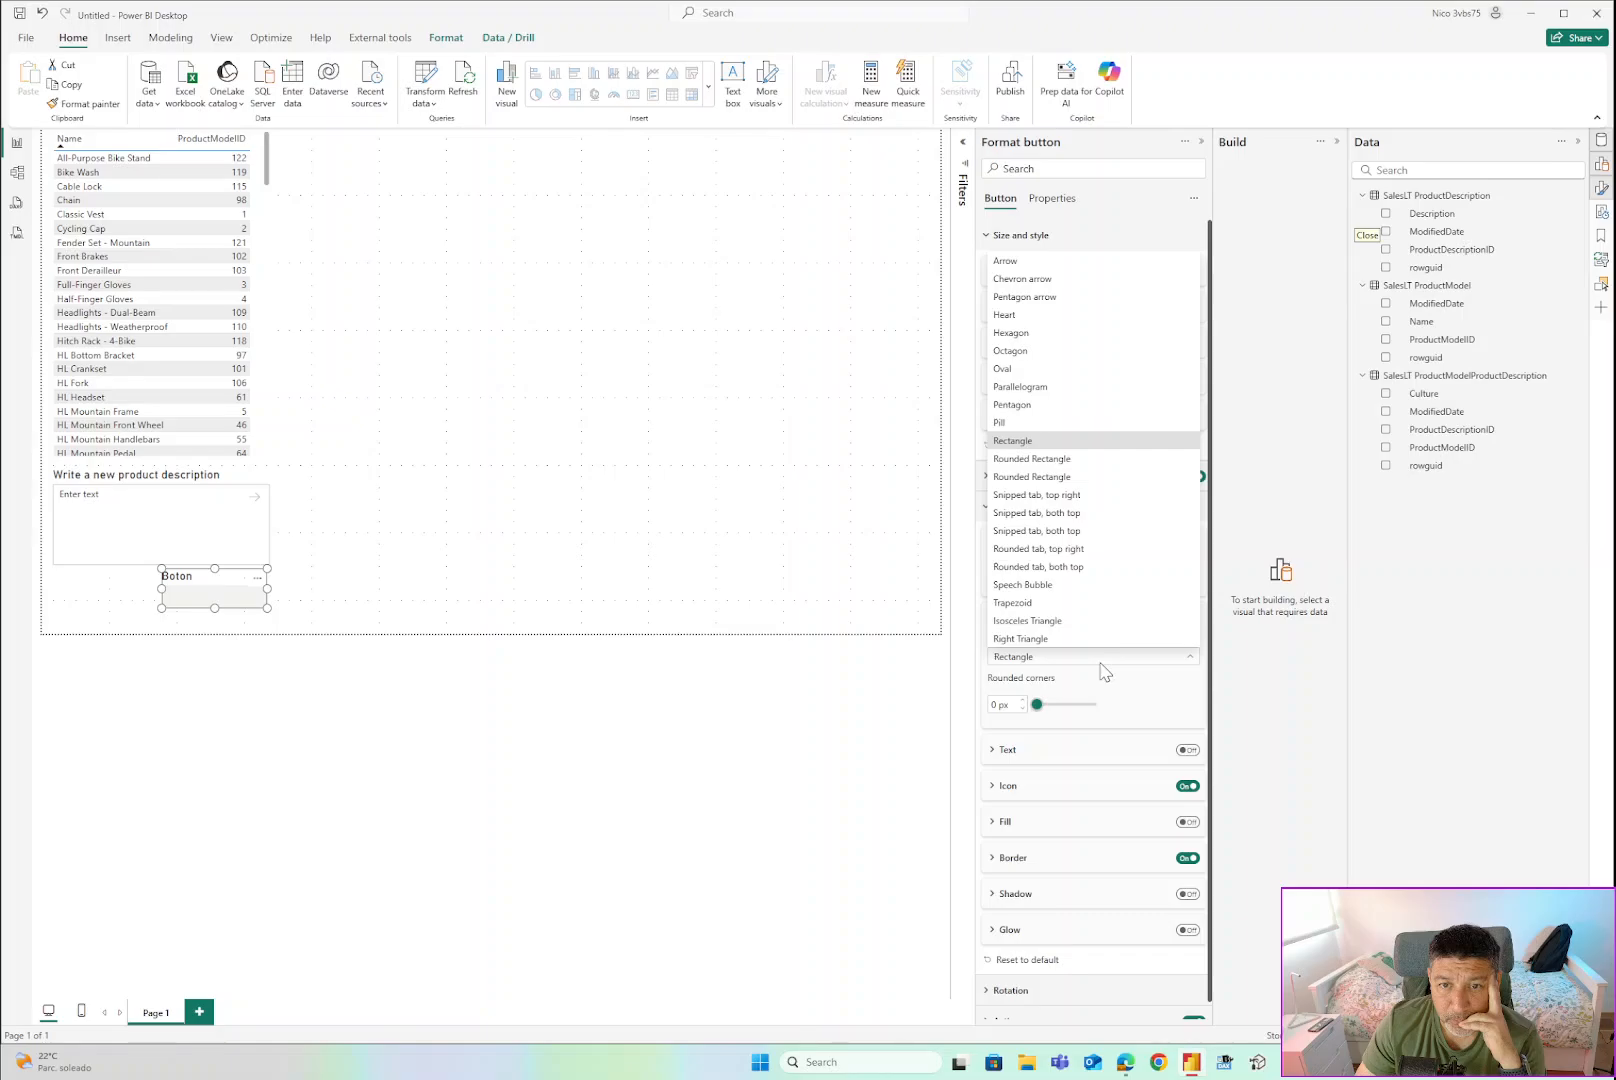
click(891, 692)
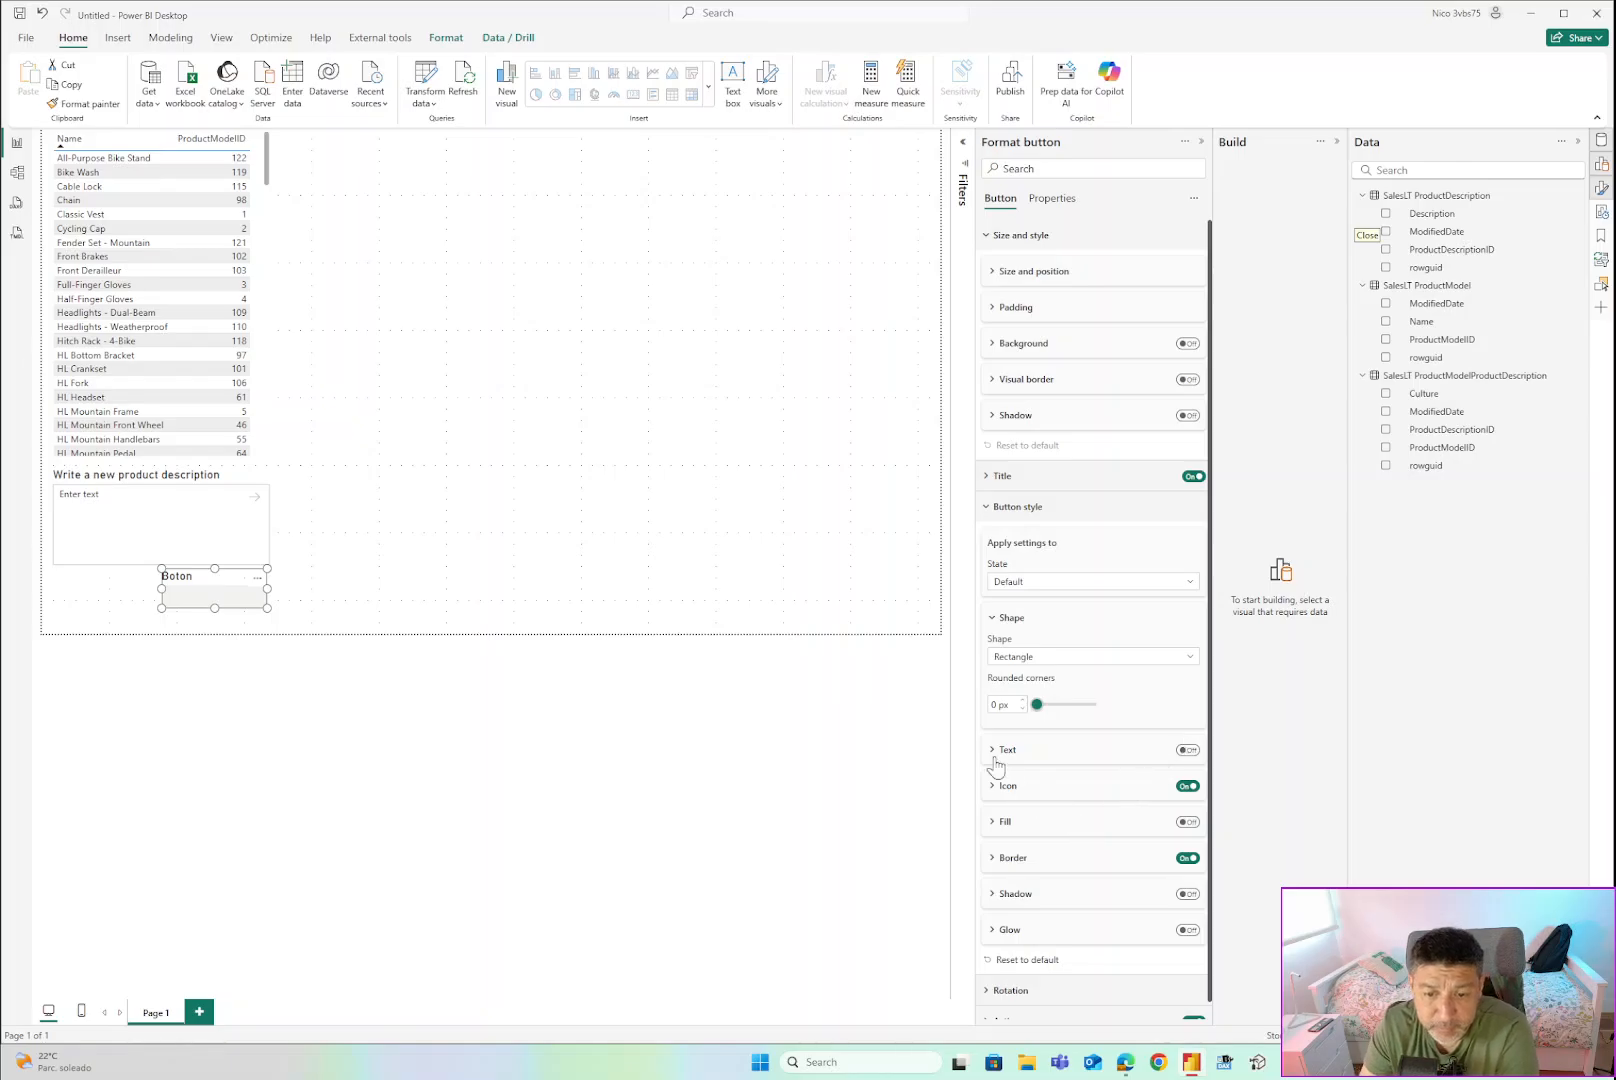
click(995, 762)
click(993, 760)
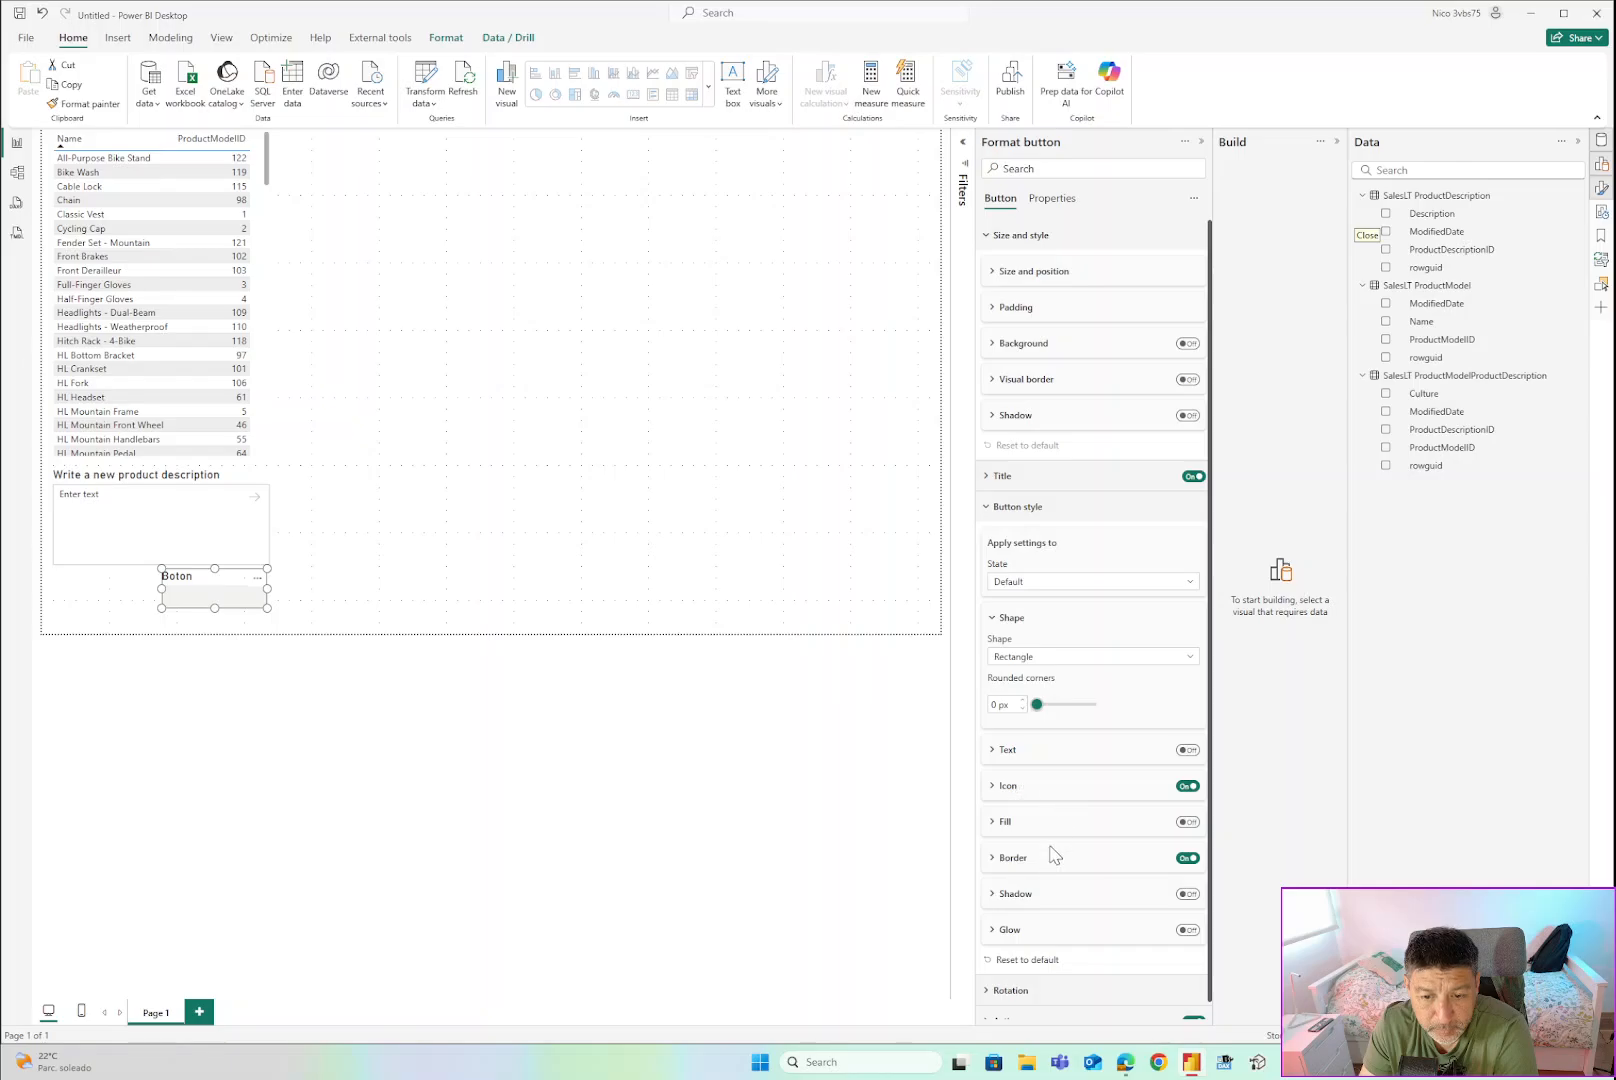
Review the button's action settings for the data function and its parameters.
scroll(1065, 893, down, 1)
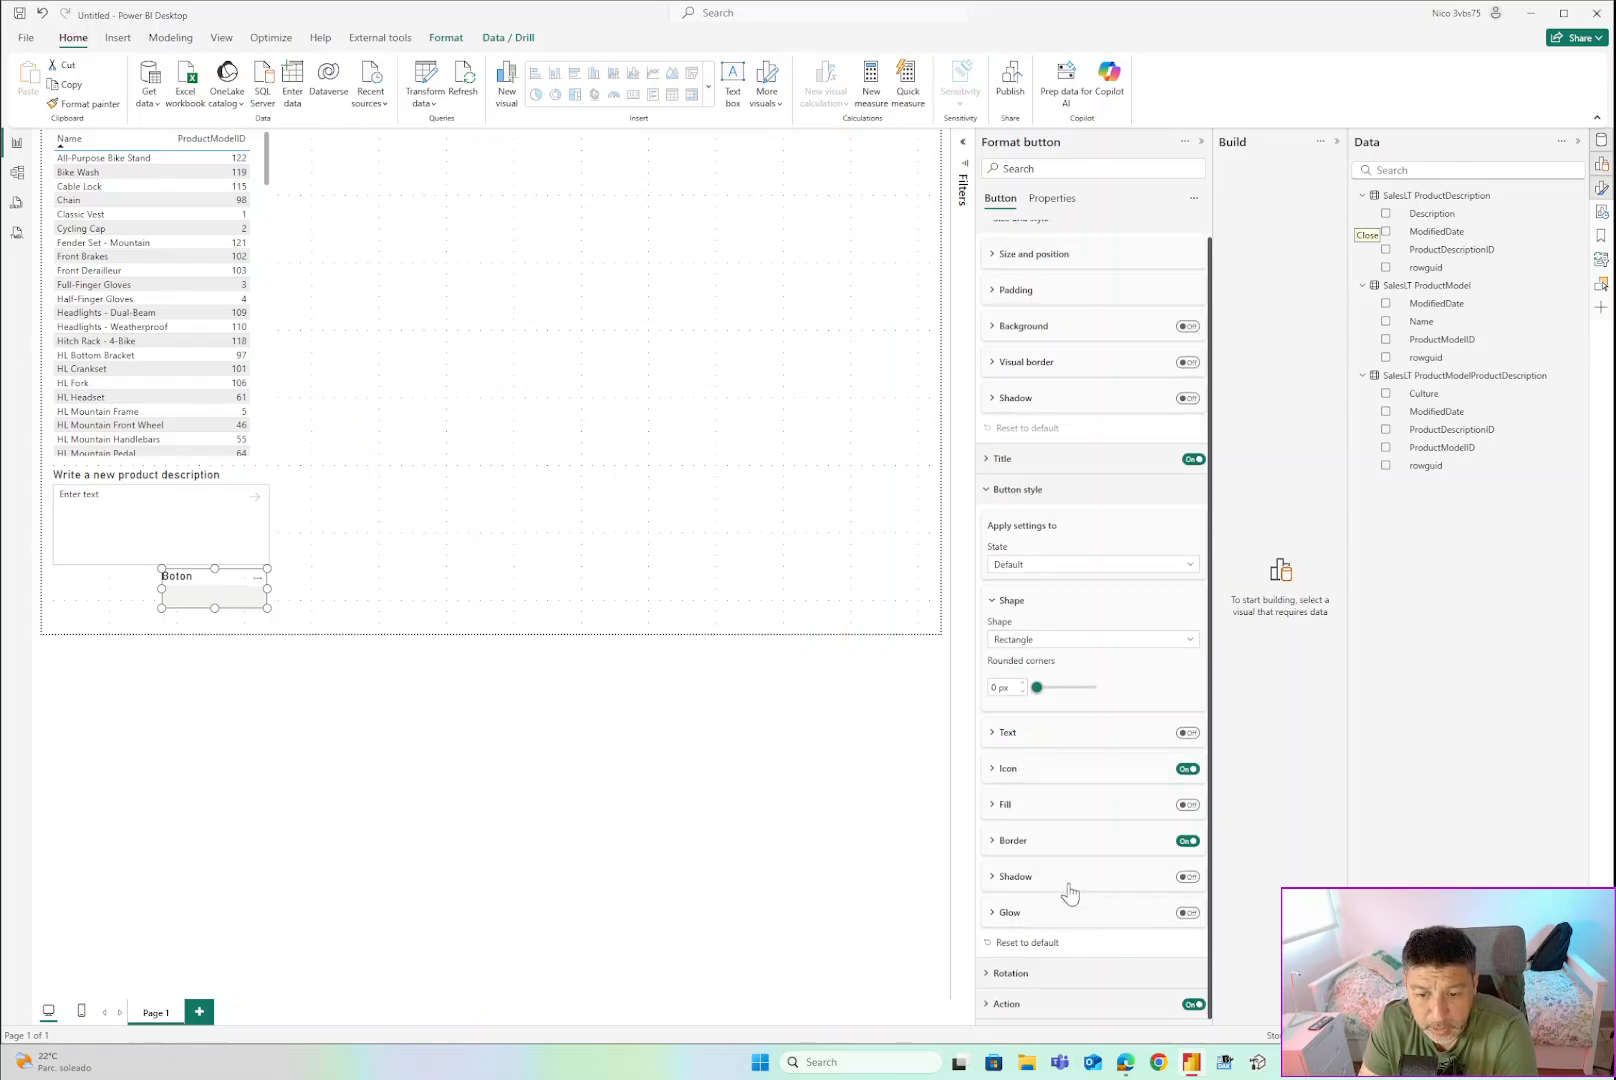
click(988, 1004)
scroll(1093, 950, down, 3)
scroll(1093, 950, down, 4)
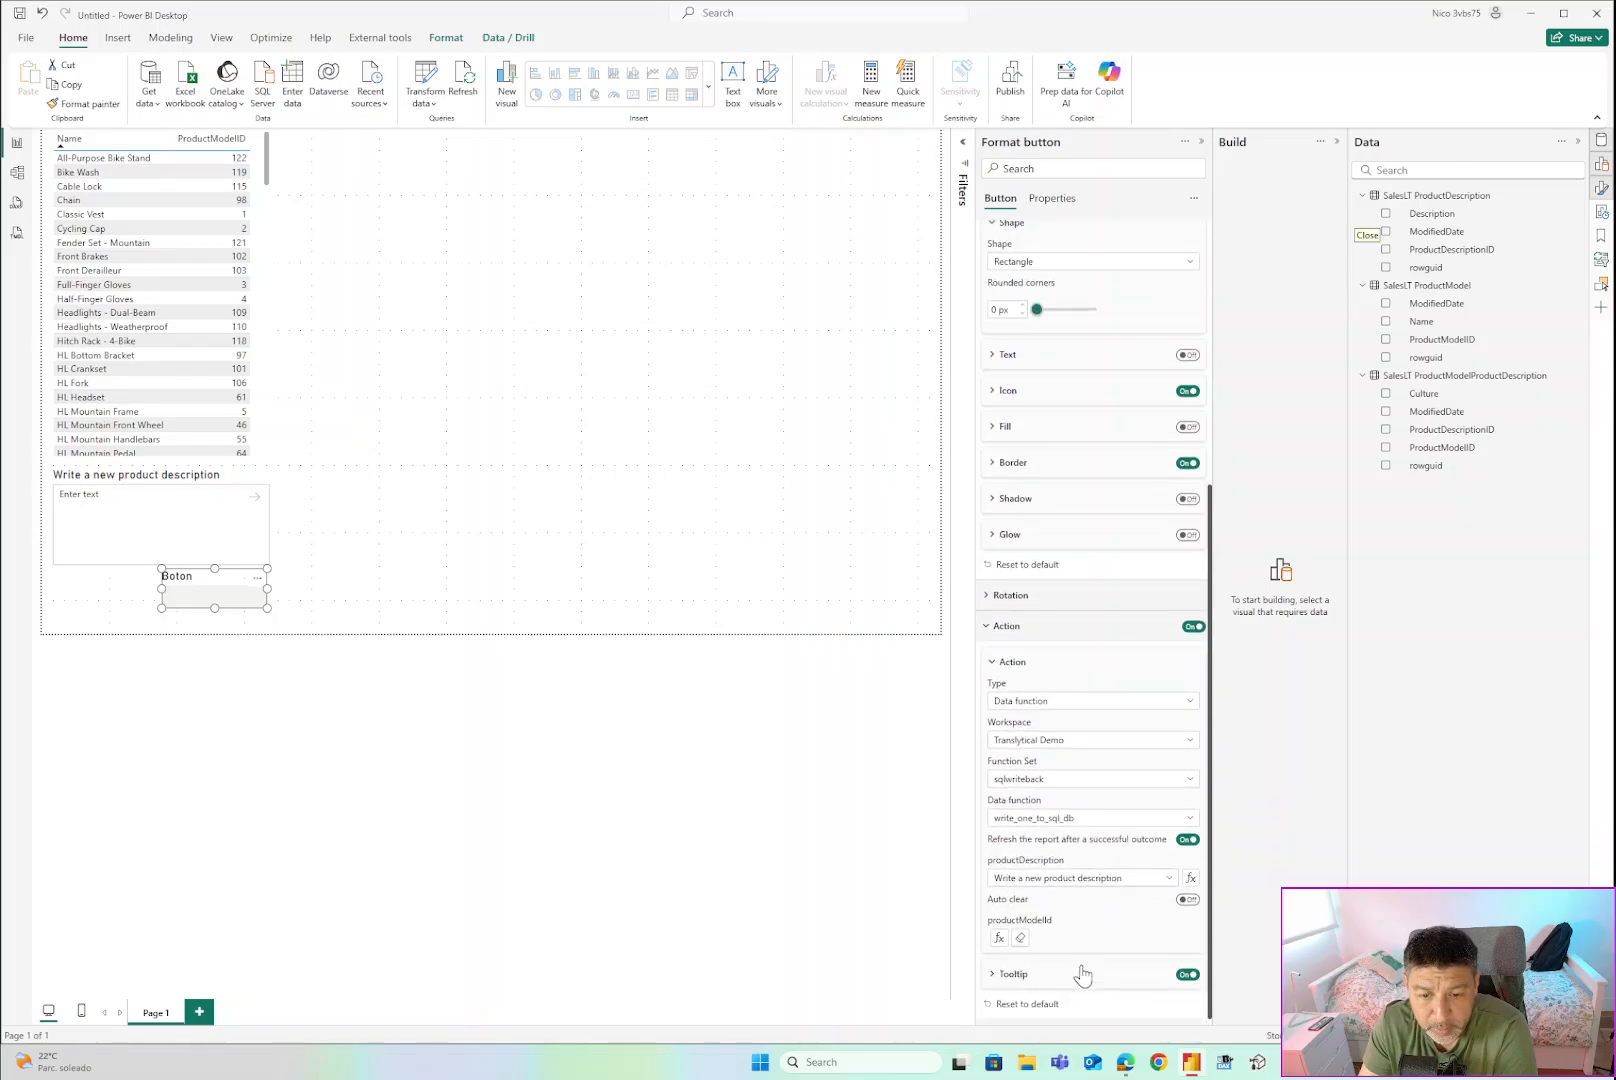
scroll(1068, 786, up, 3)
click(987, 779)
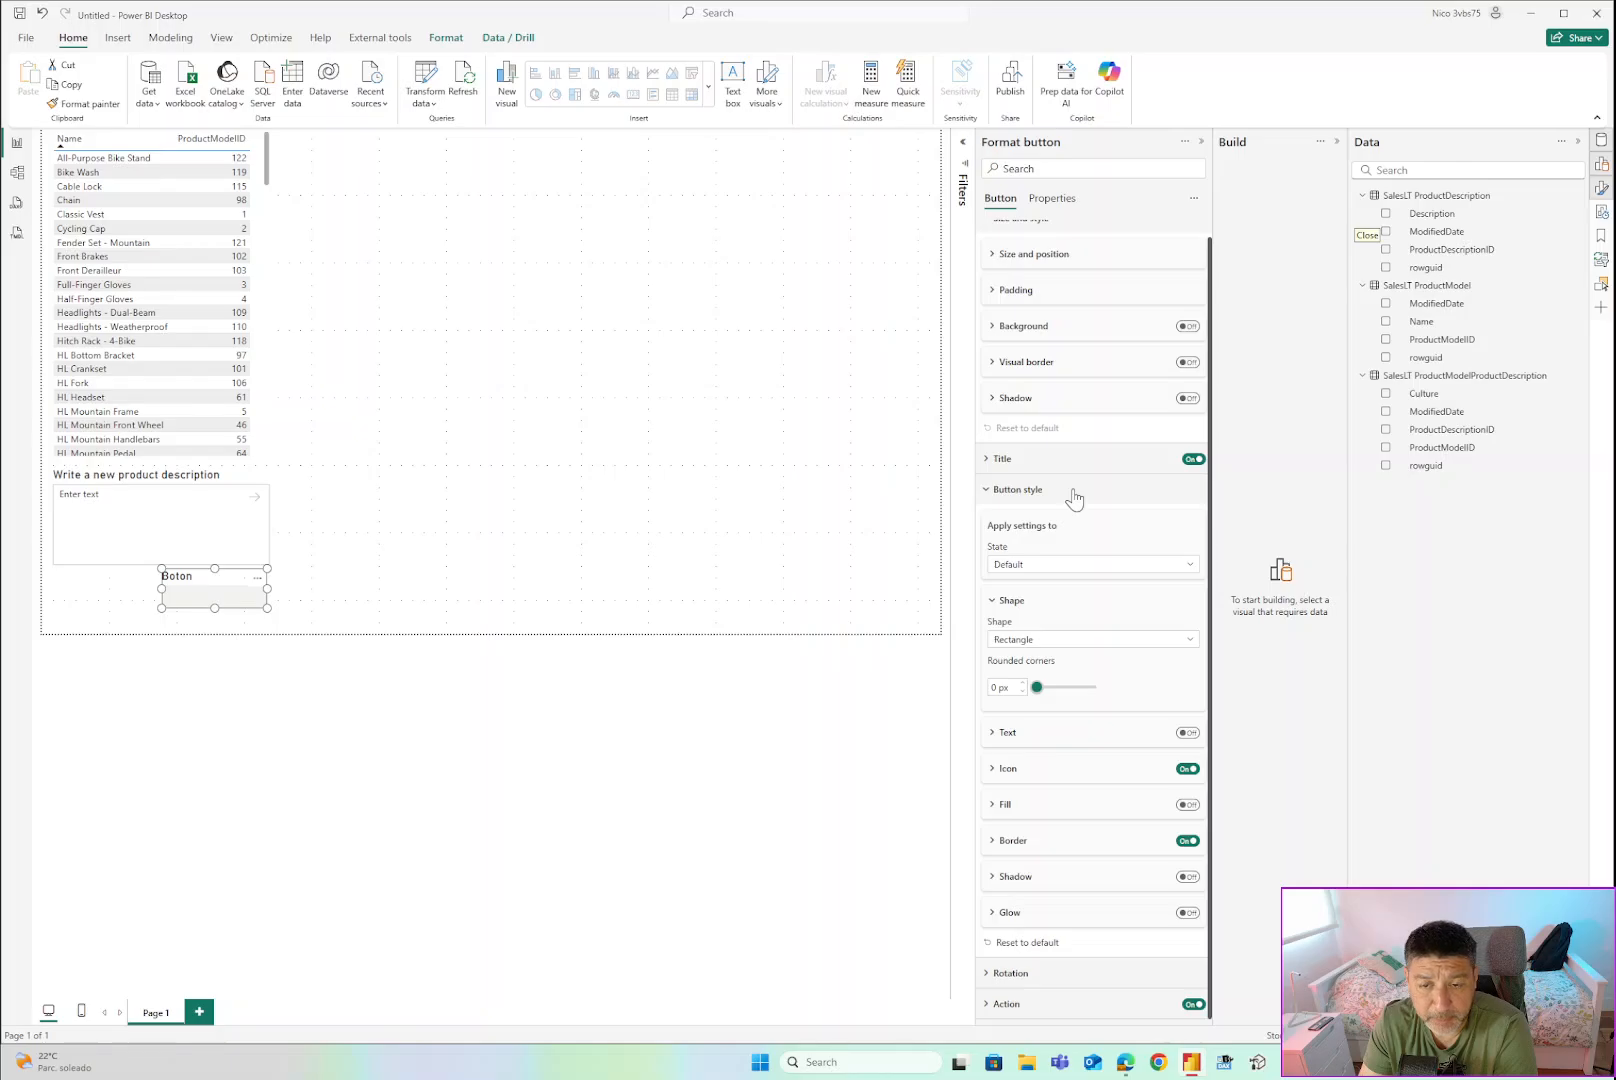
Turn on the text label in the button's default style and show its text options.
click(1000, 461)
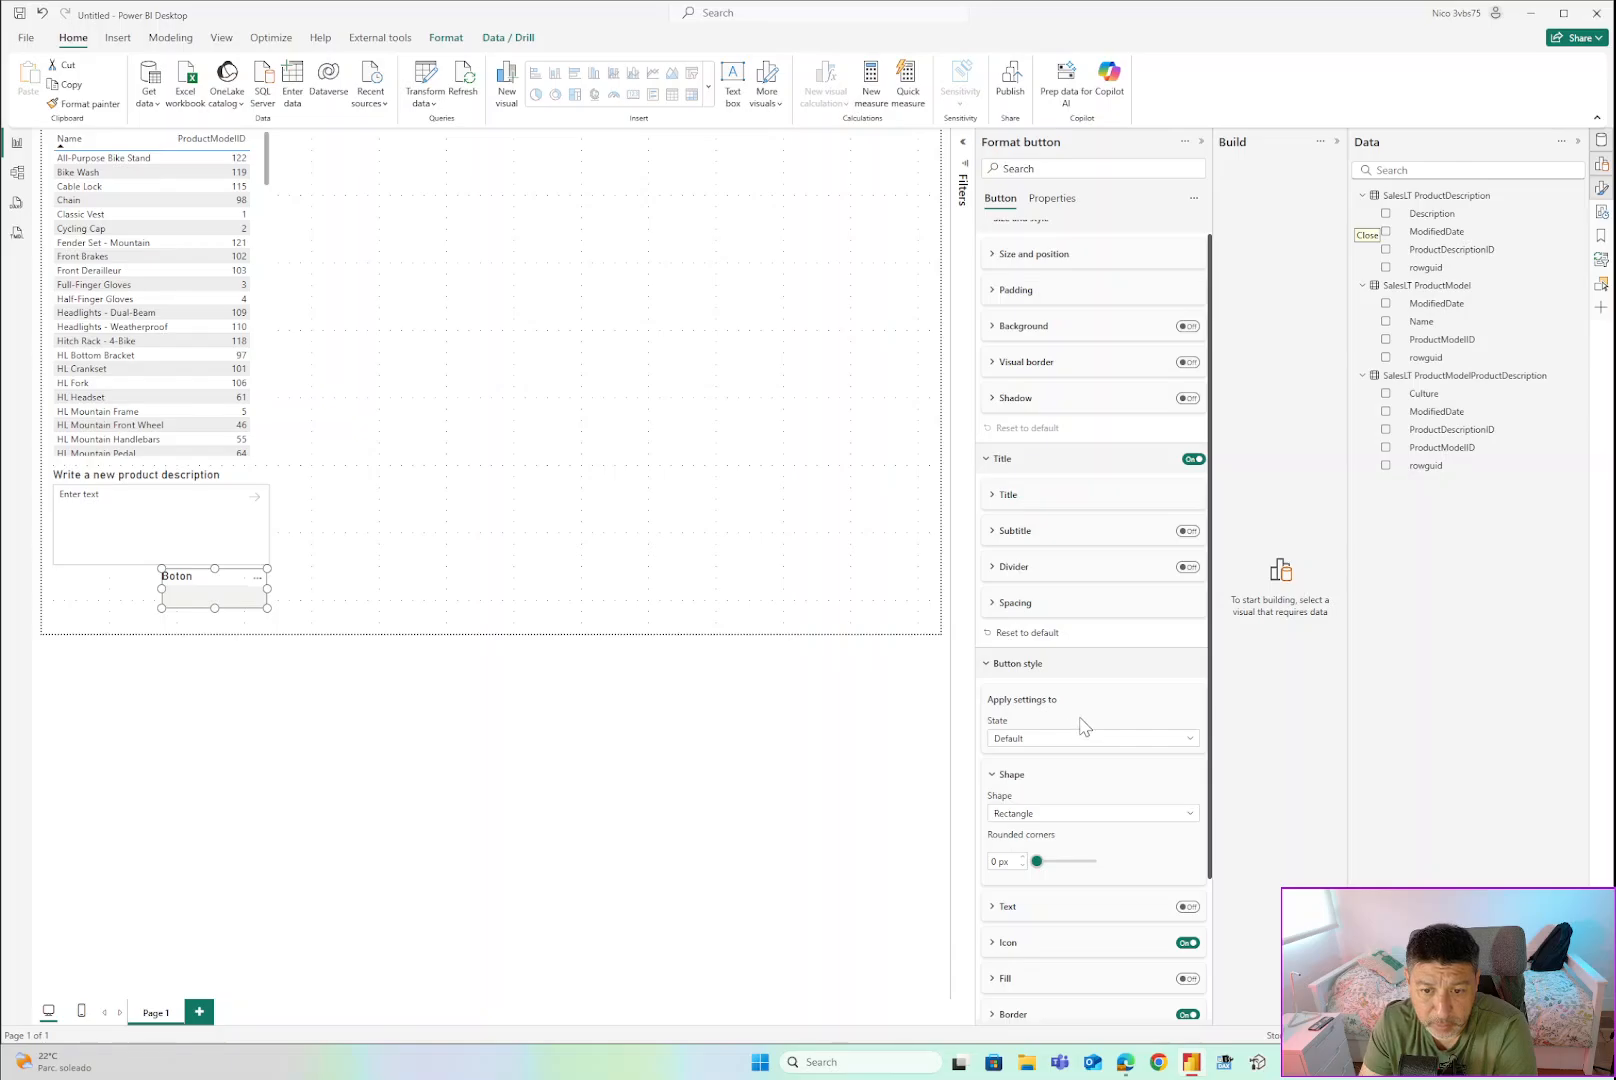
scroll(1085, 725, down, 1)
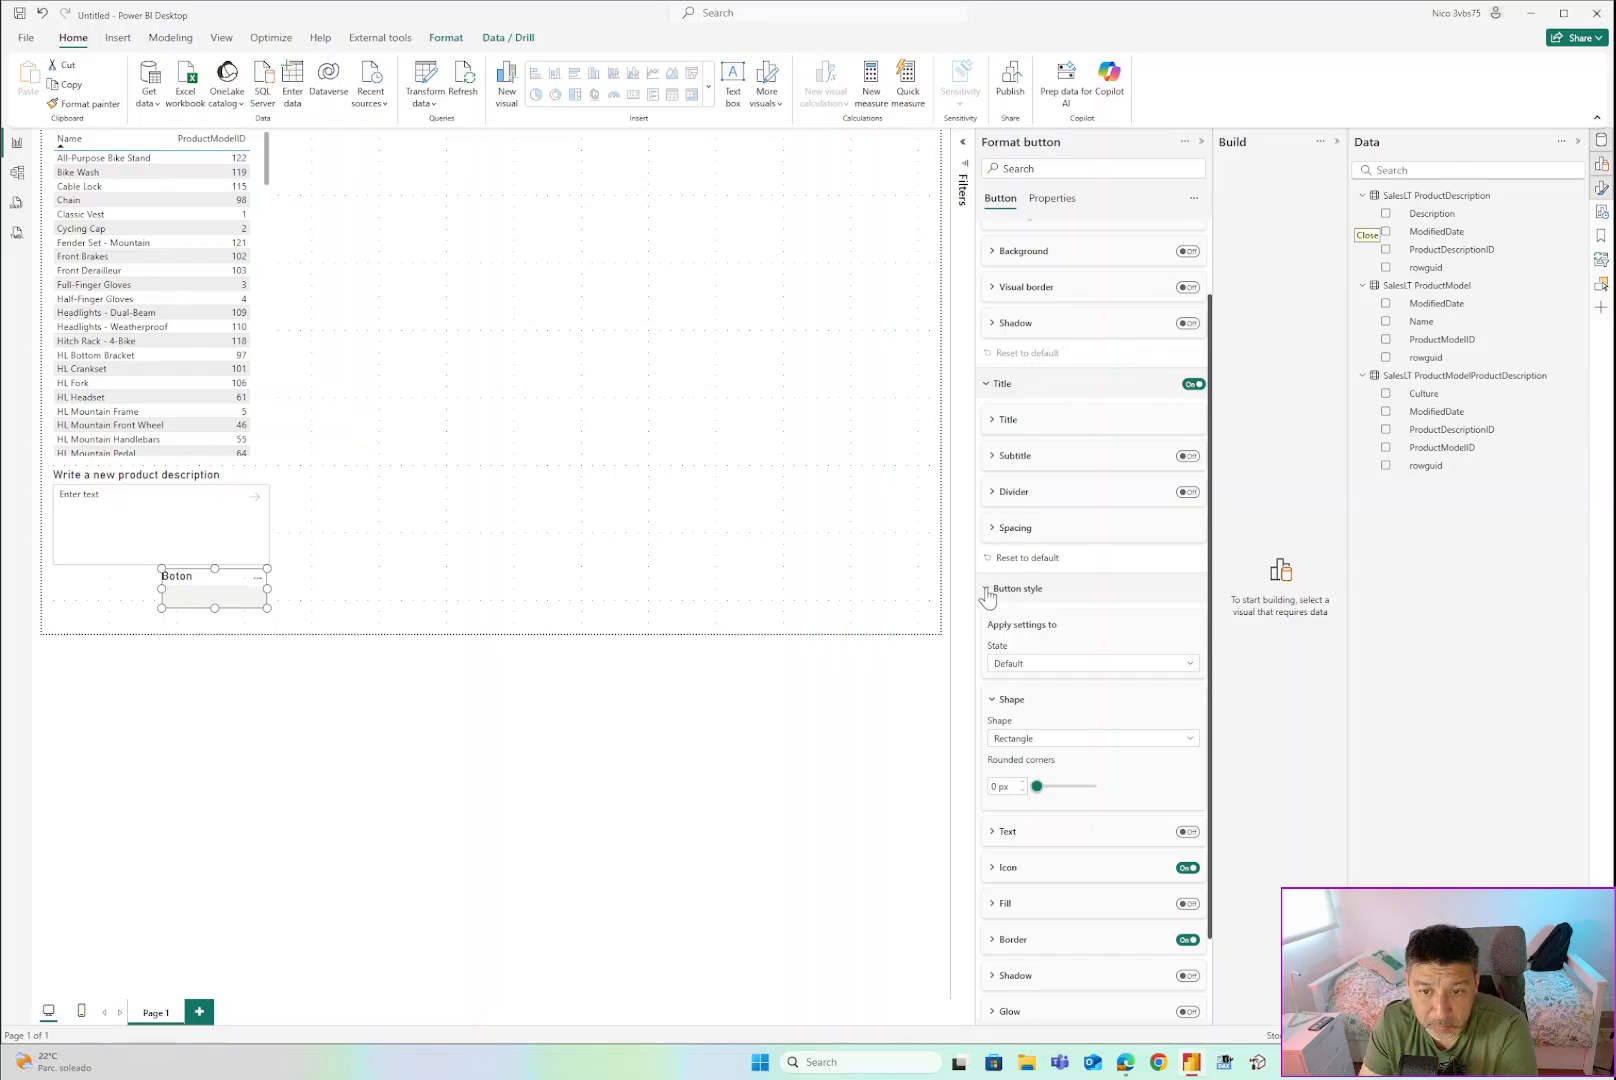
click(1188, 832)
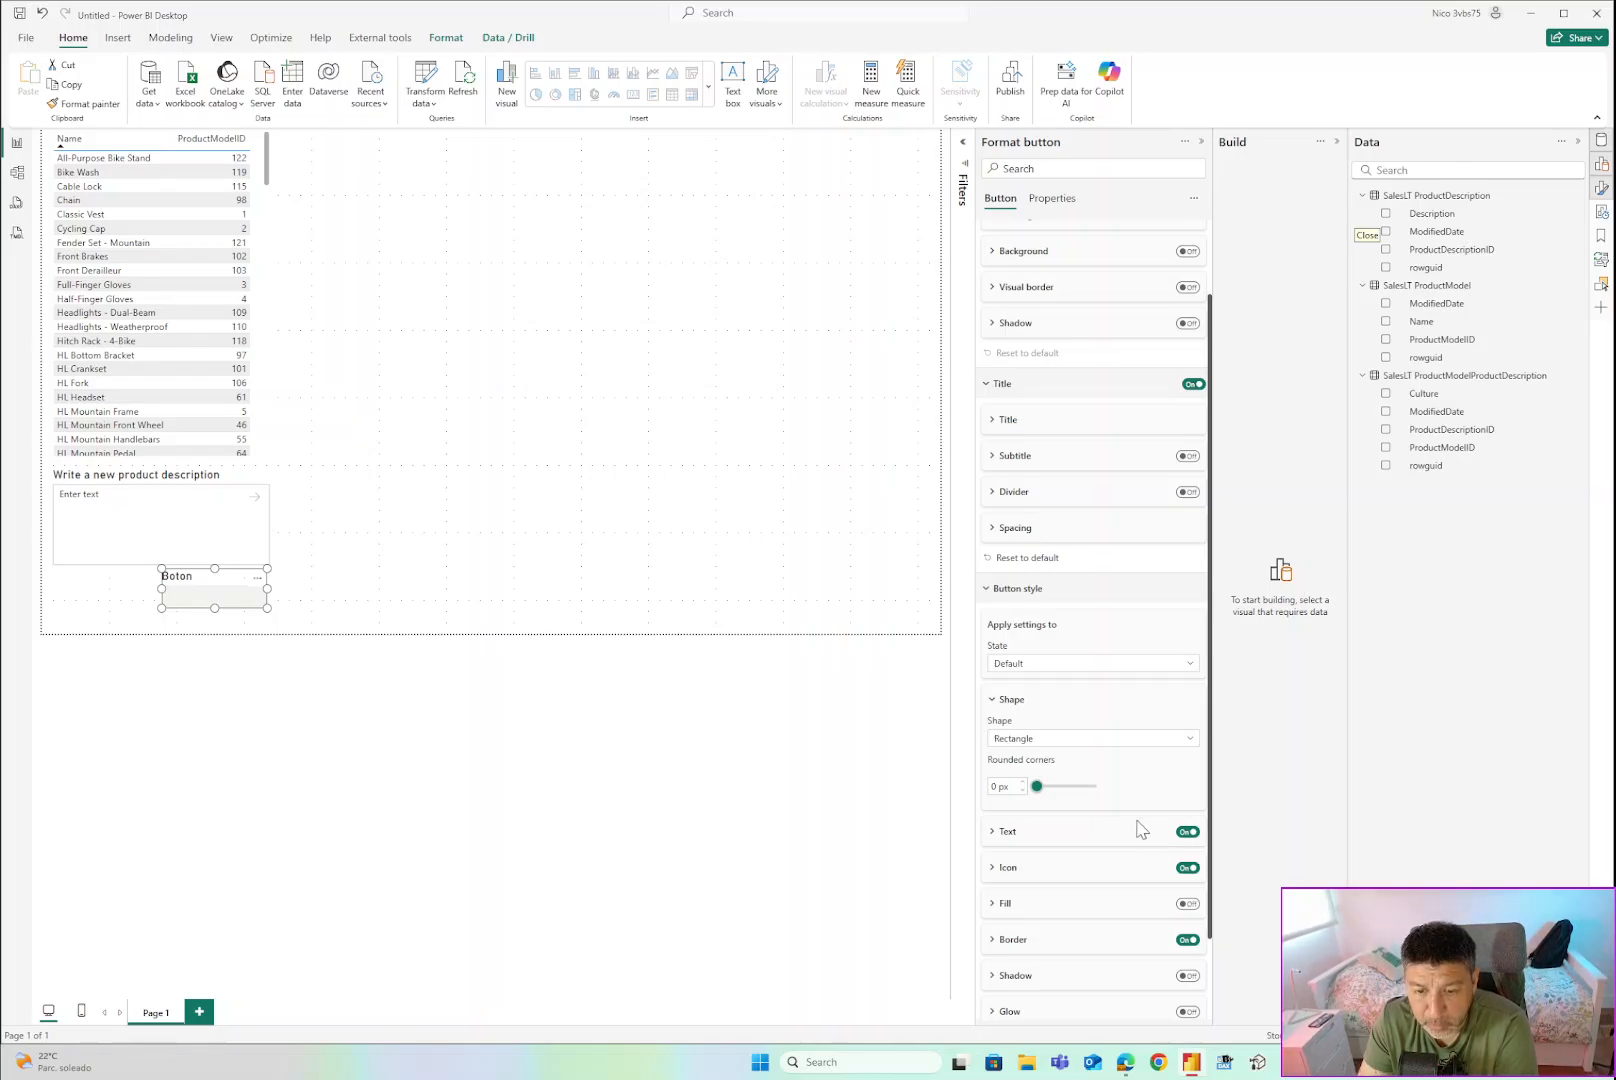
click(998, 831)
scroll(1107, 826, down, 1)
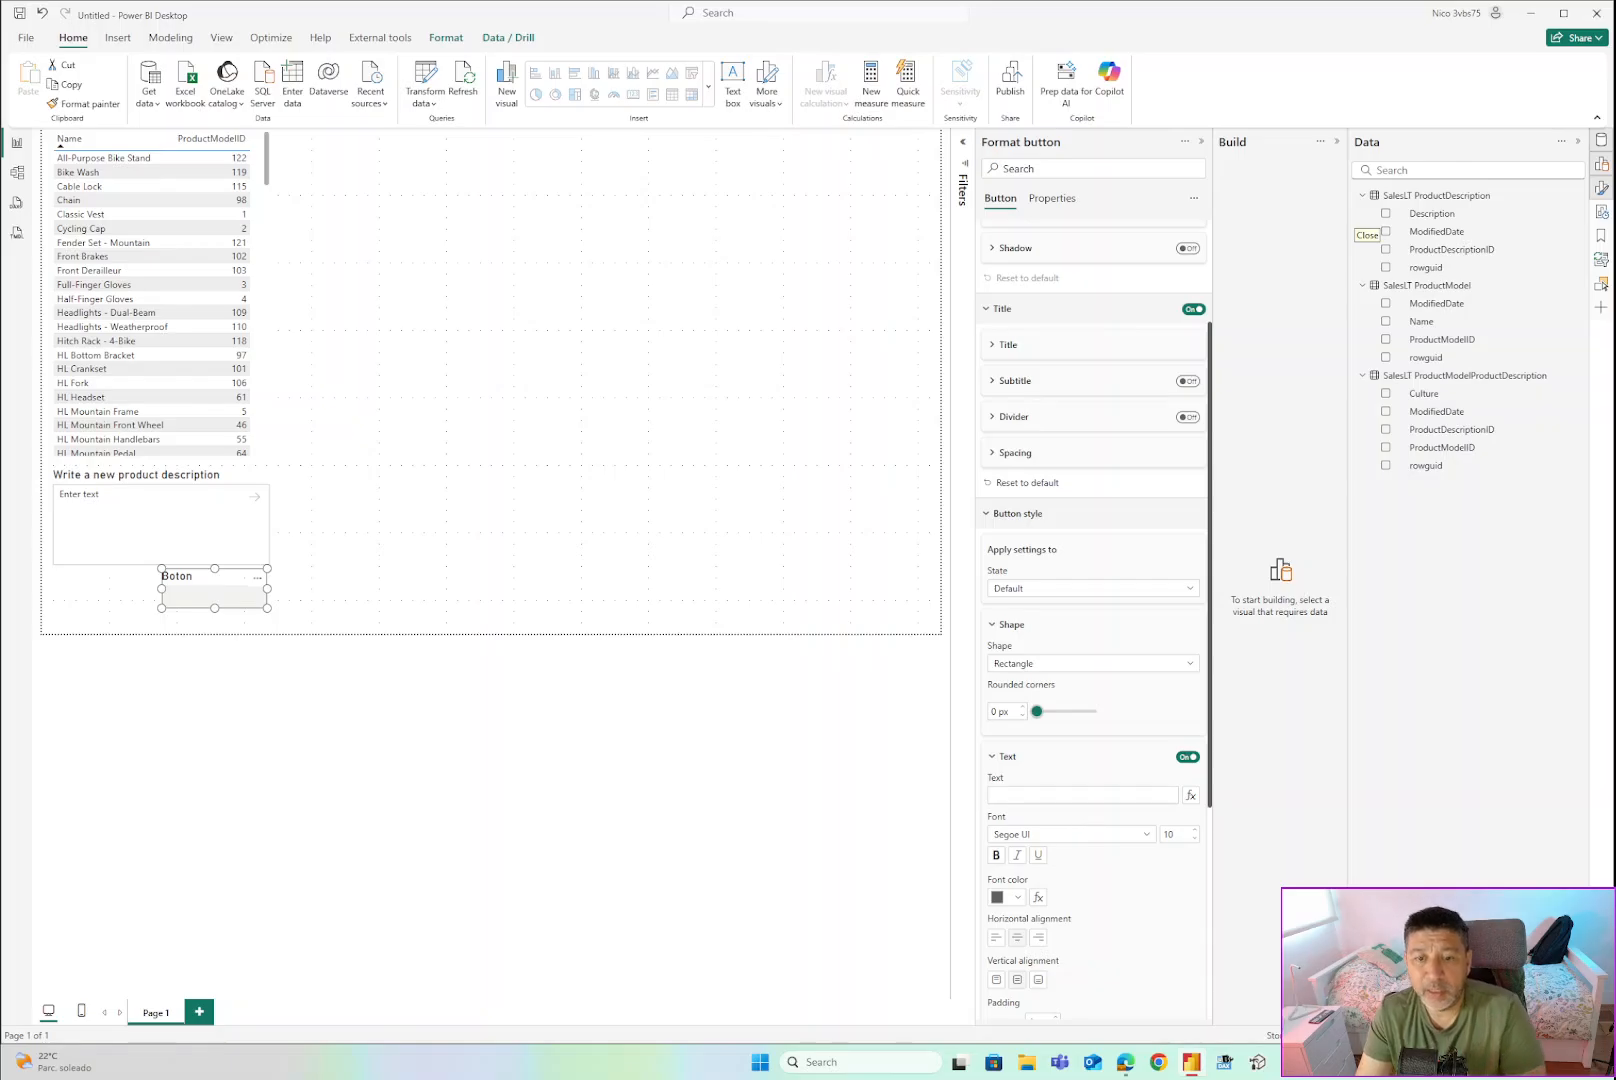
Set the button's text to "Cambio Descripcion".
click(1080, 795)
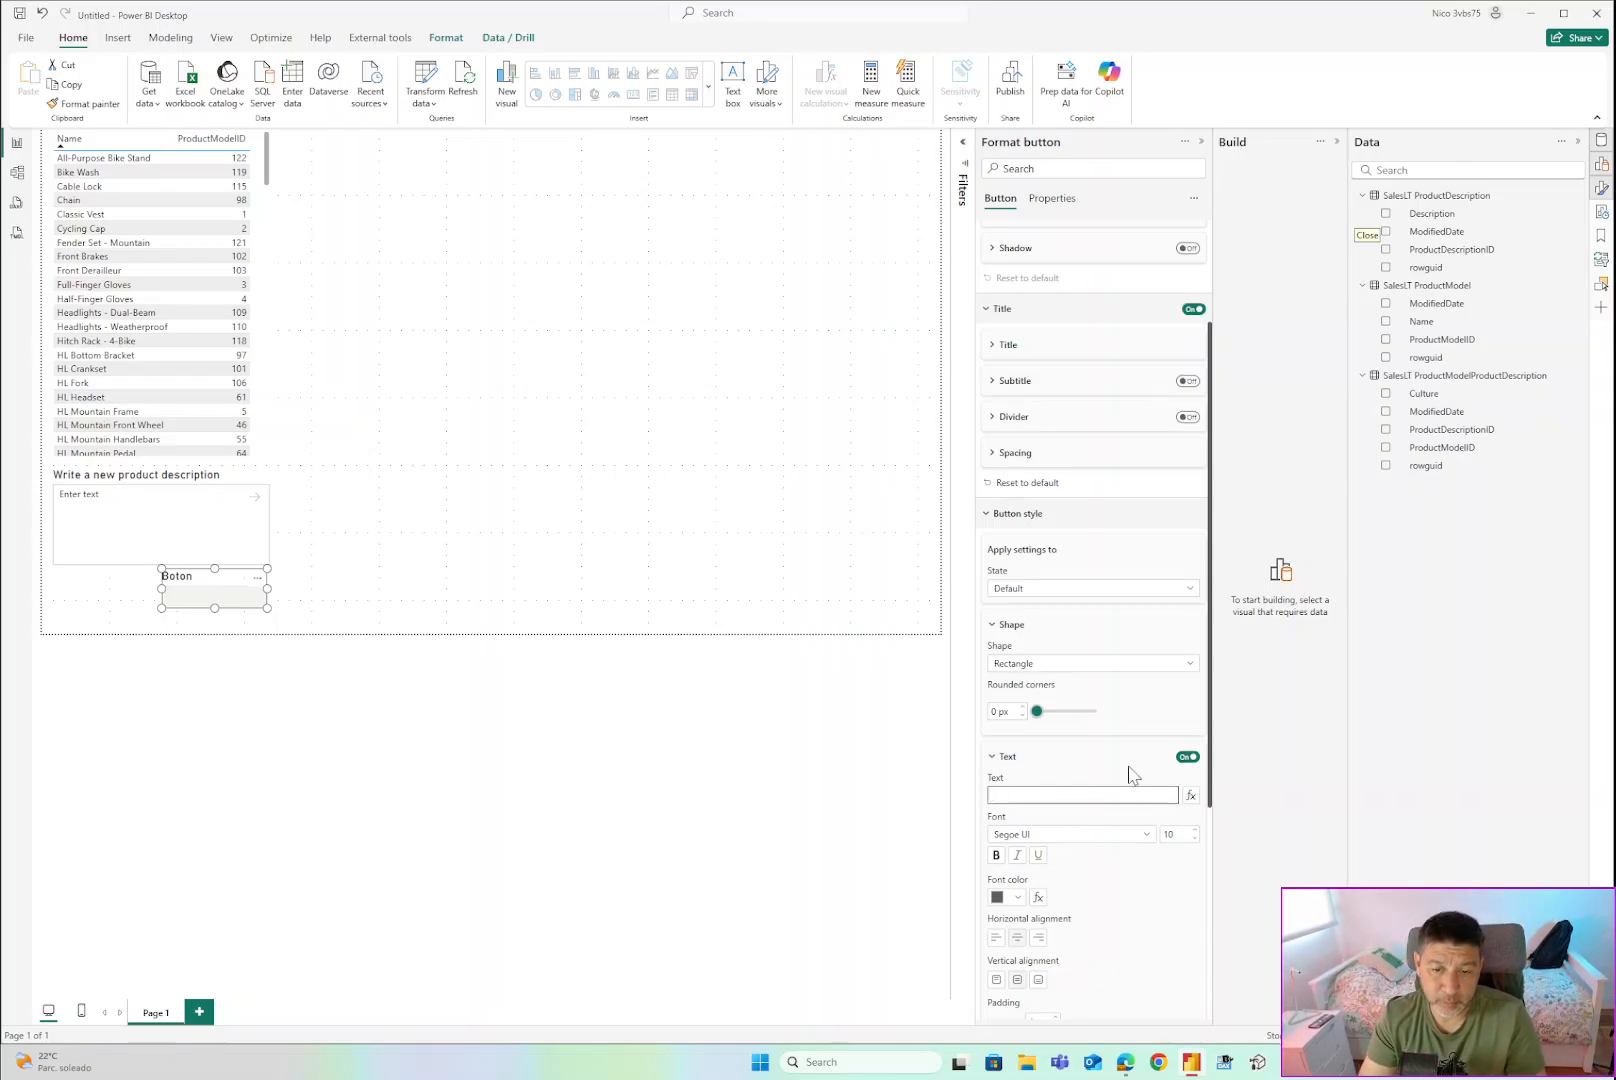
text(C)
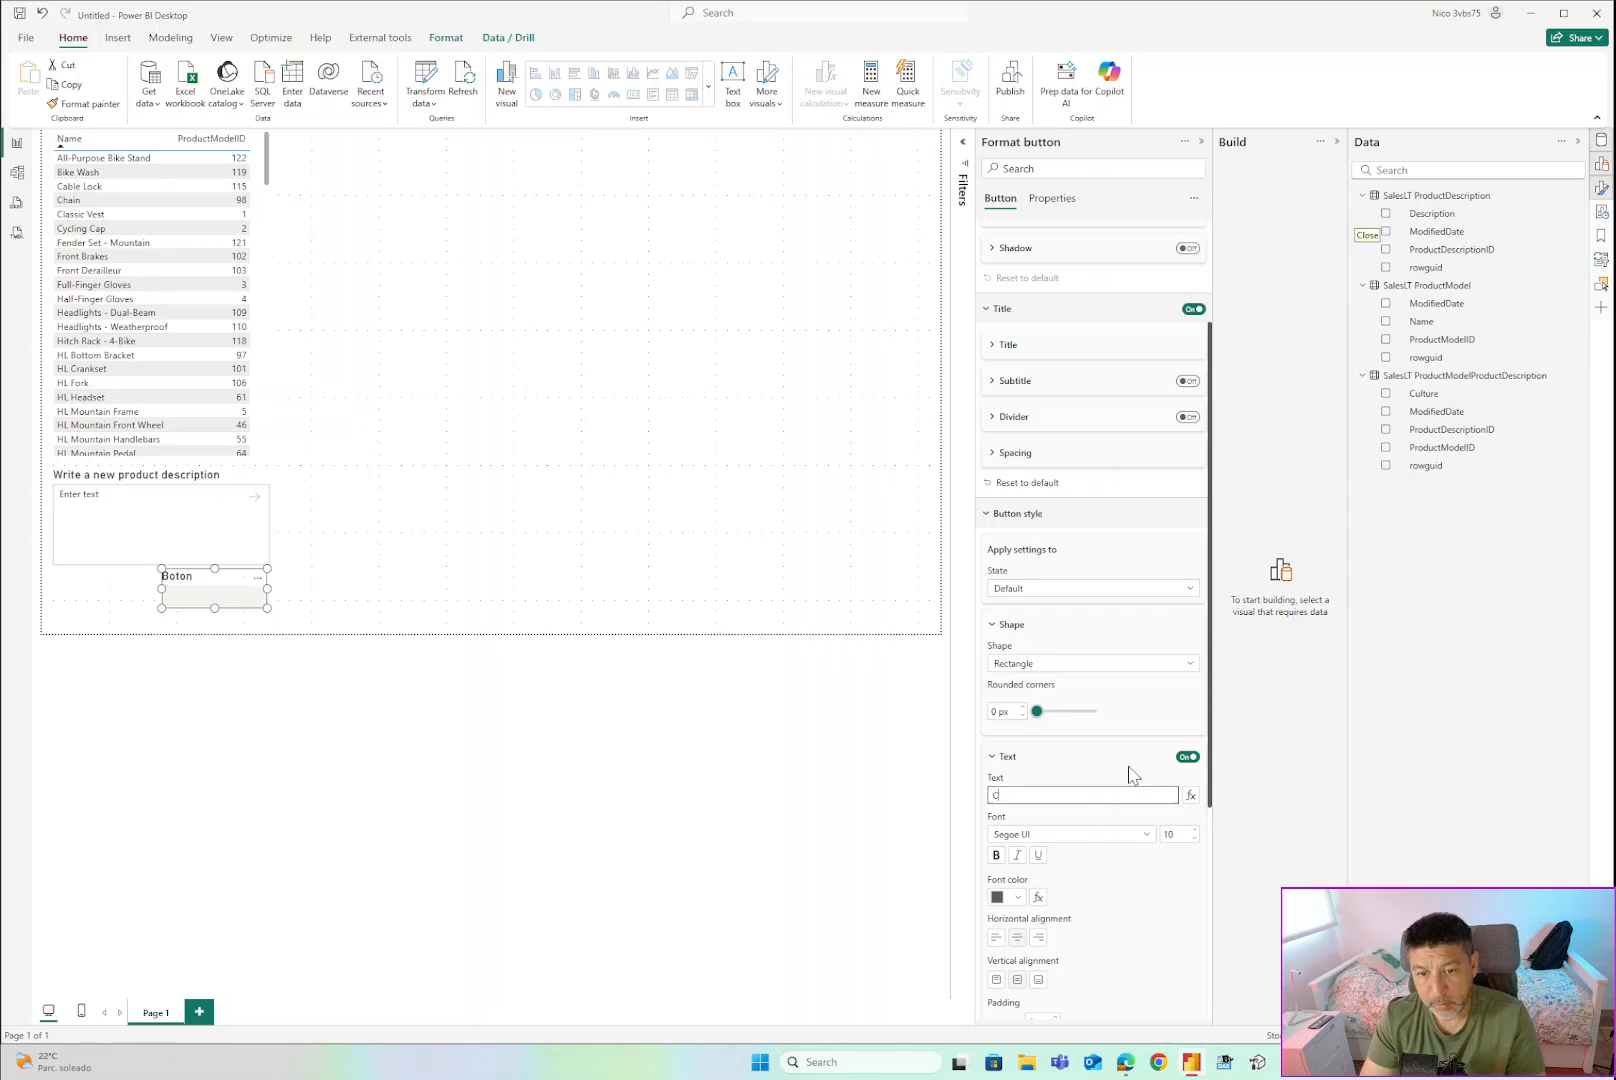
text(ambi)
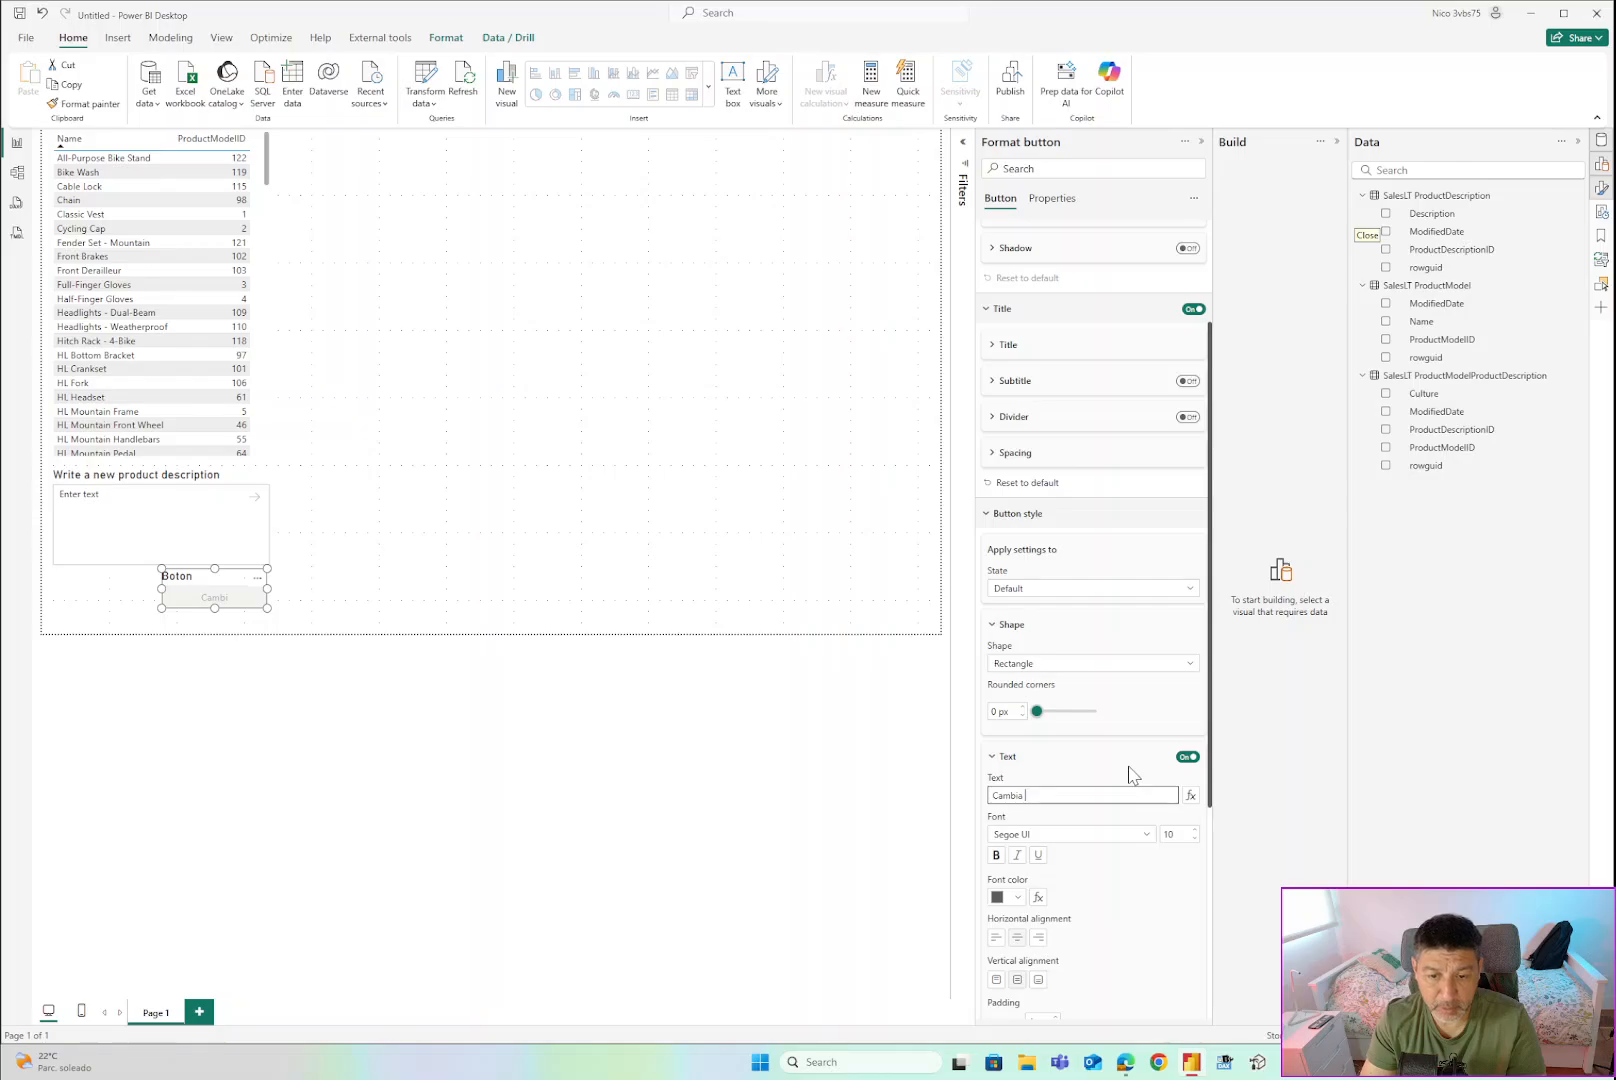
text(a)
key(BackSpace)
key(BackSpace)
key(BackSpace)
key(BackSpace)
key(BackSpace)
key(BackSpace)
text(CAmb)
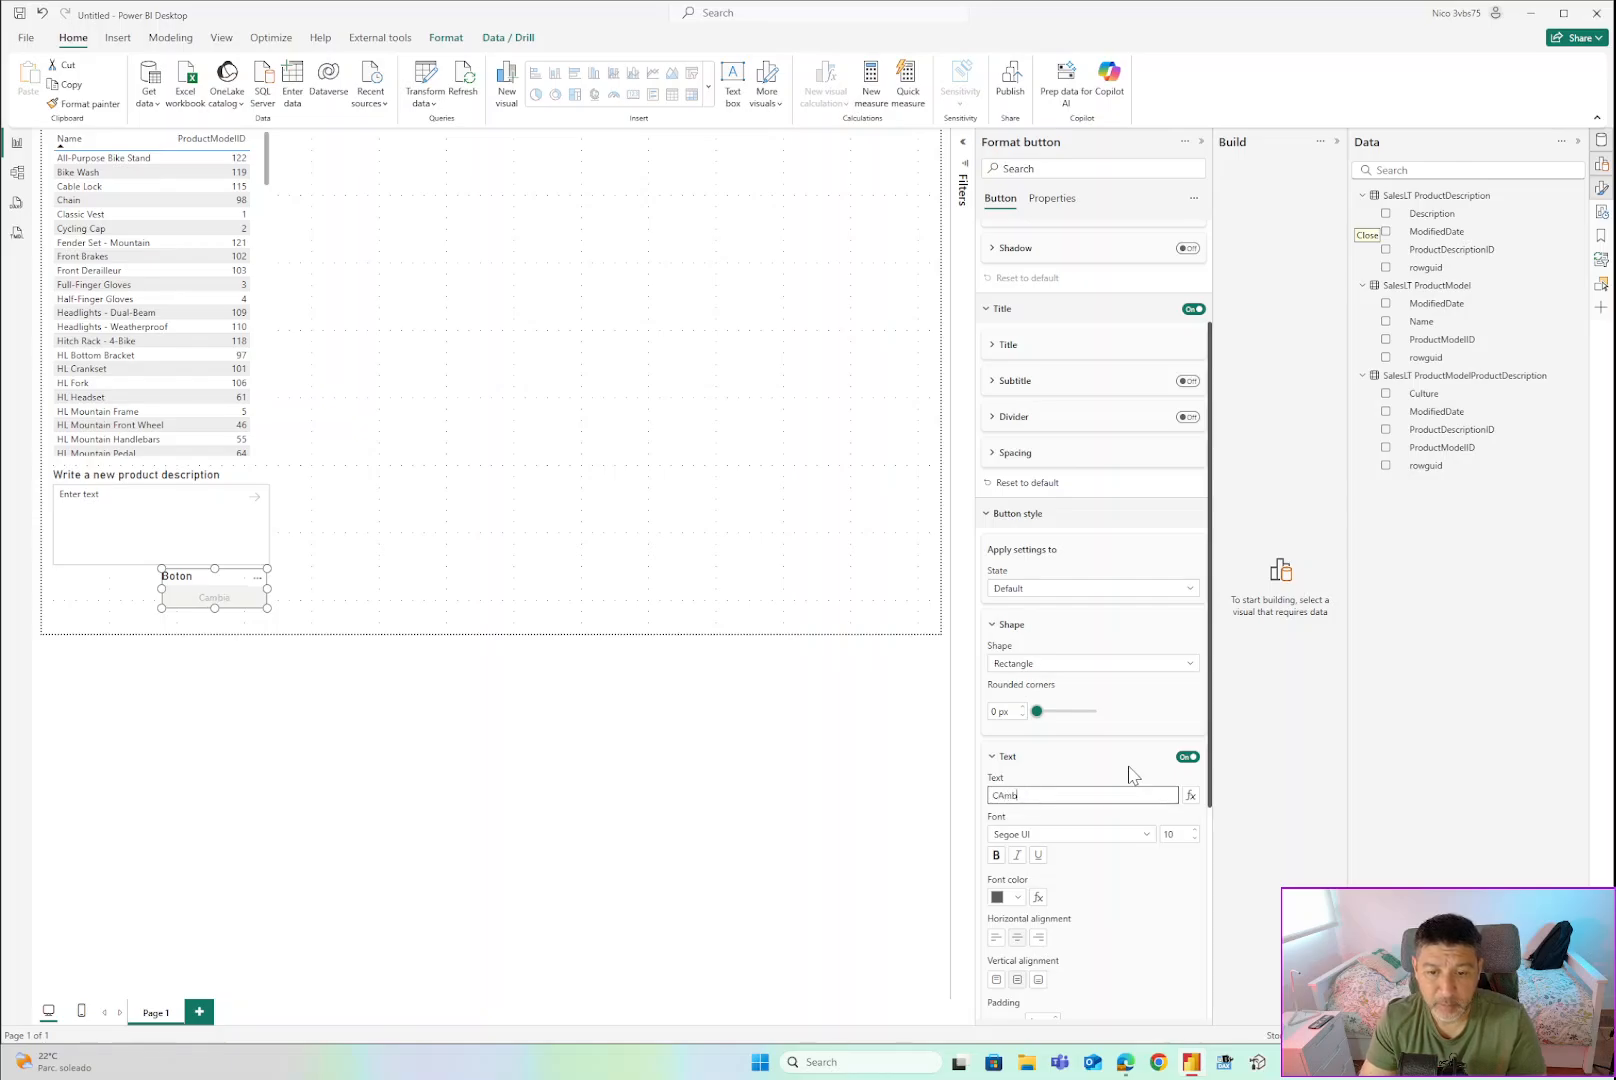
key(BackSpace)
key(BackSpace)
key(BackSpace)
text(ambio Descripcion)
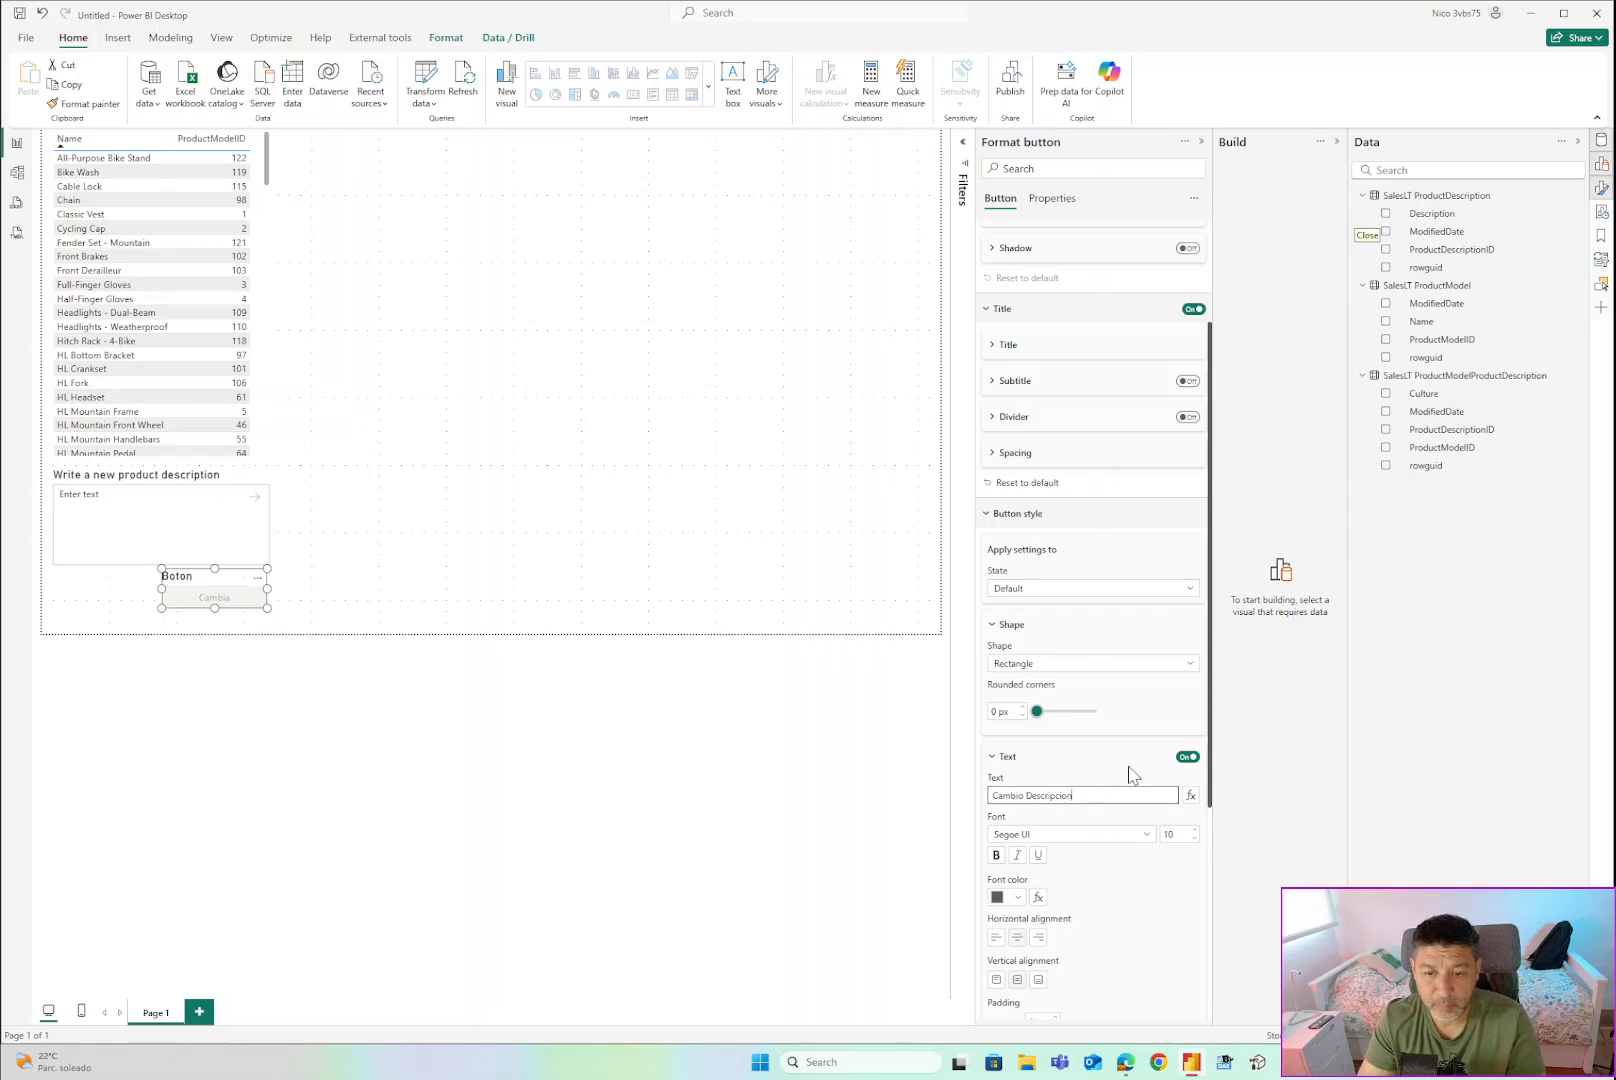
click(992, 757)
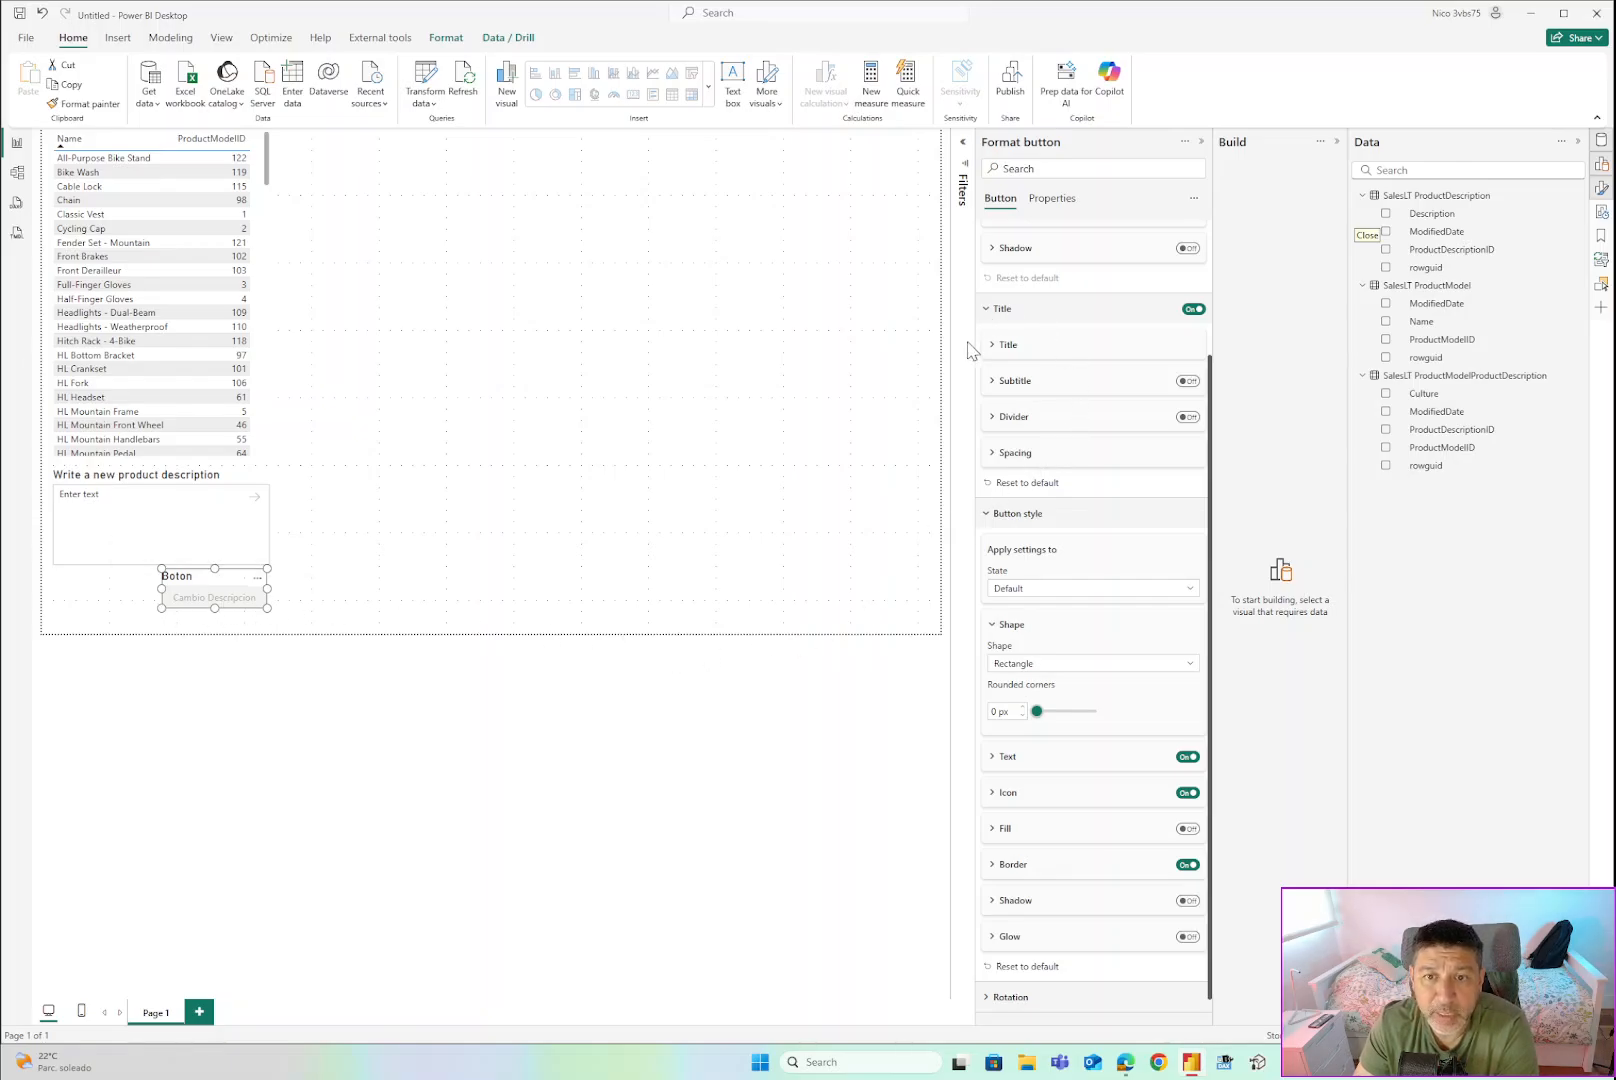
Turn off the title of the "Cambio Descripcion" button.
scroll(1038, 388, up, 3)
click(1192, 459)
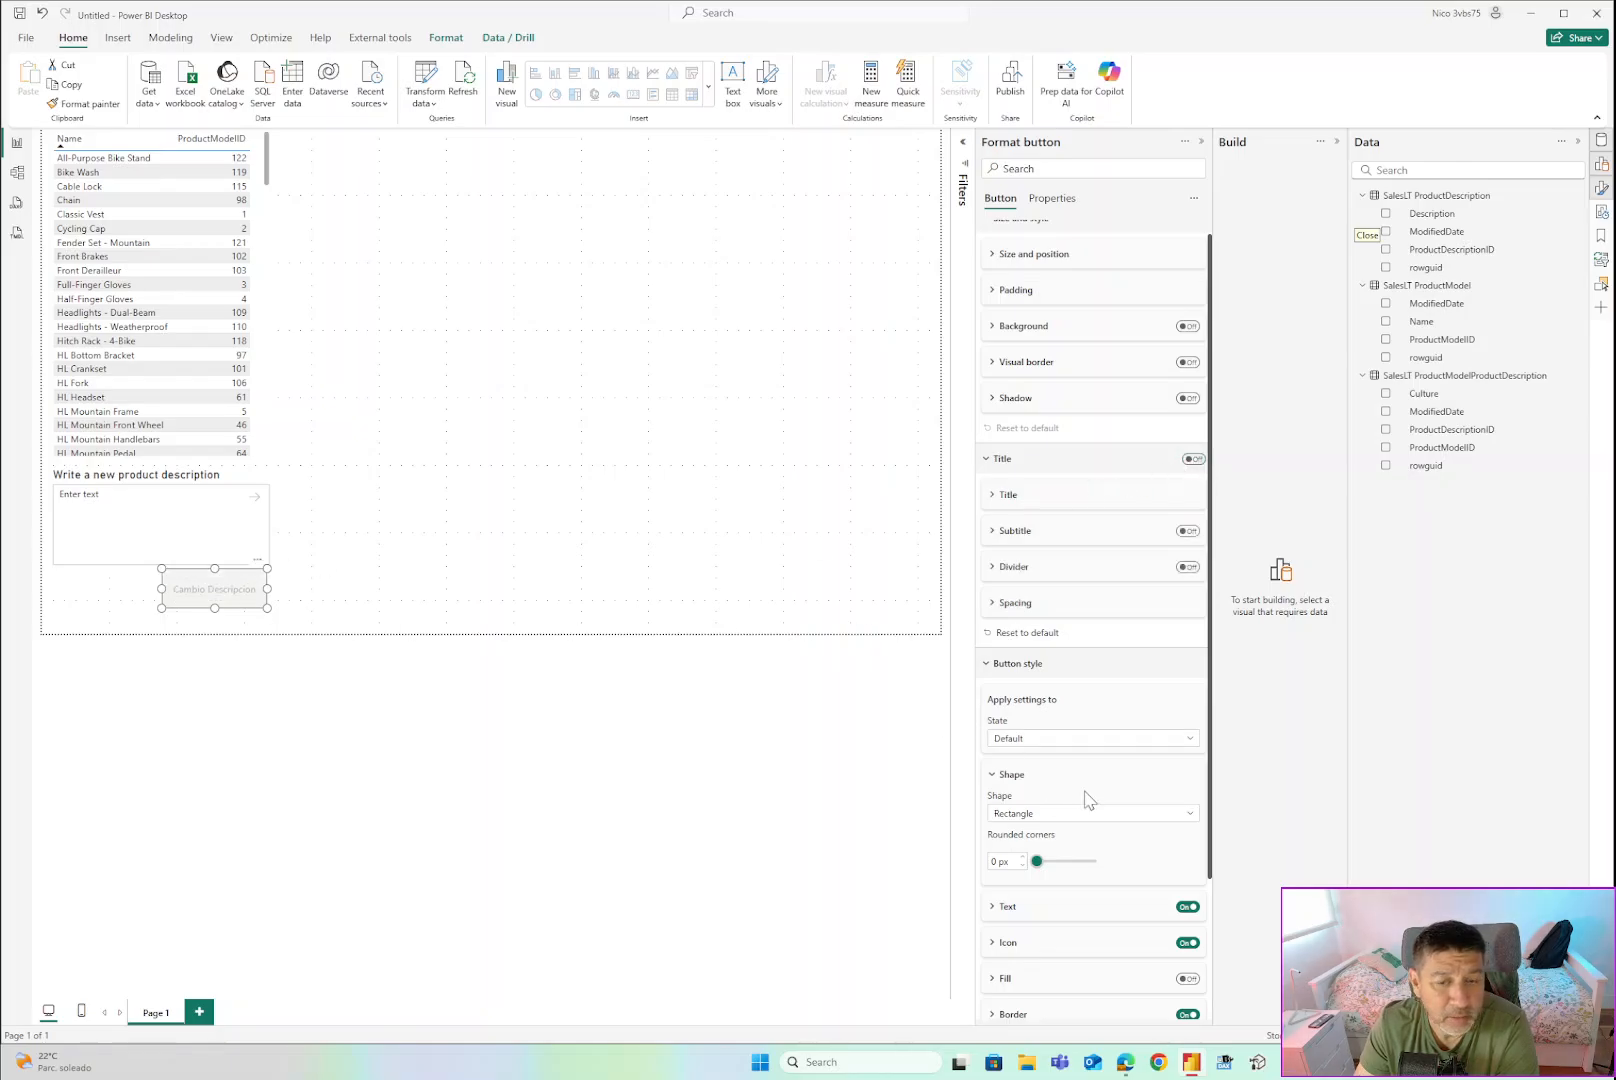
scroll(1086, 797, down, 3)
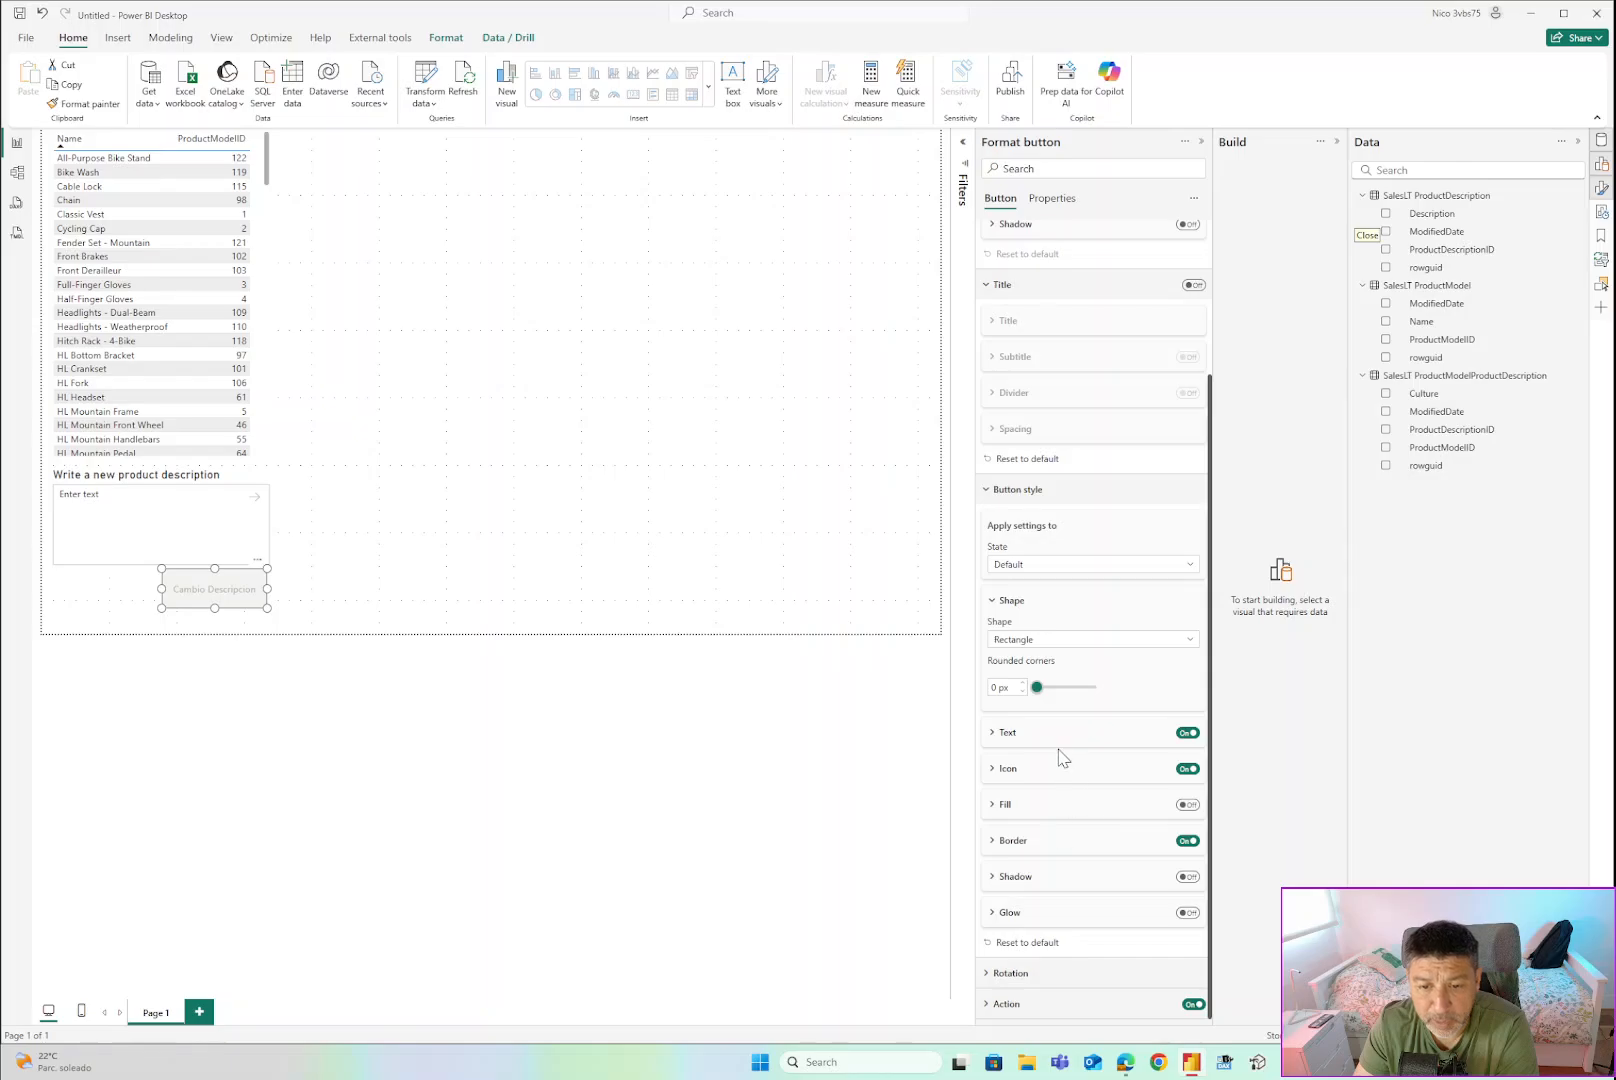
click(992, 735)
click(992, 736)
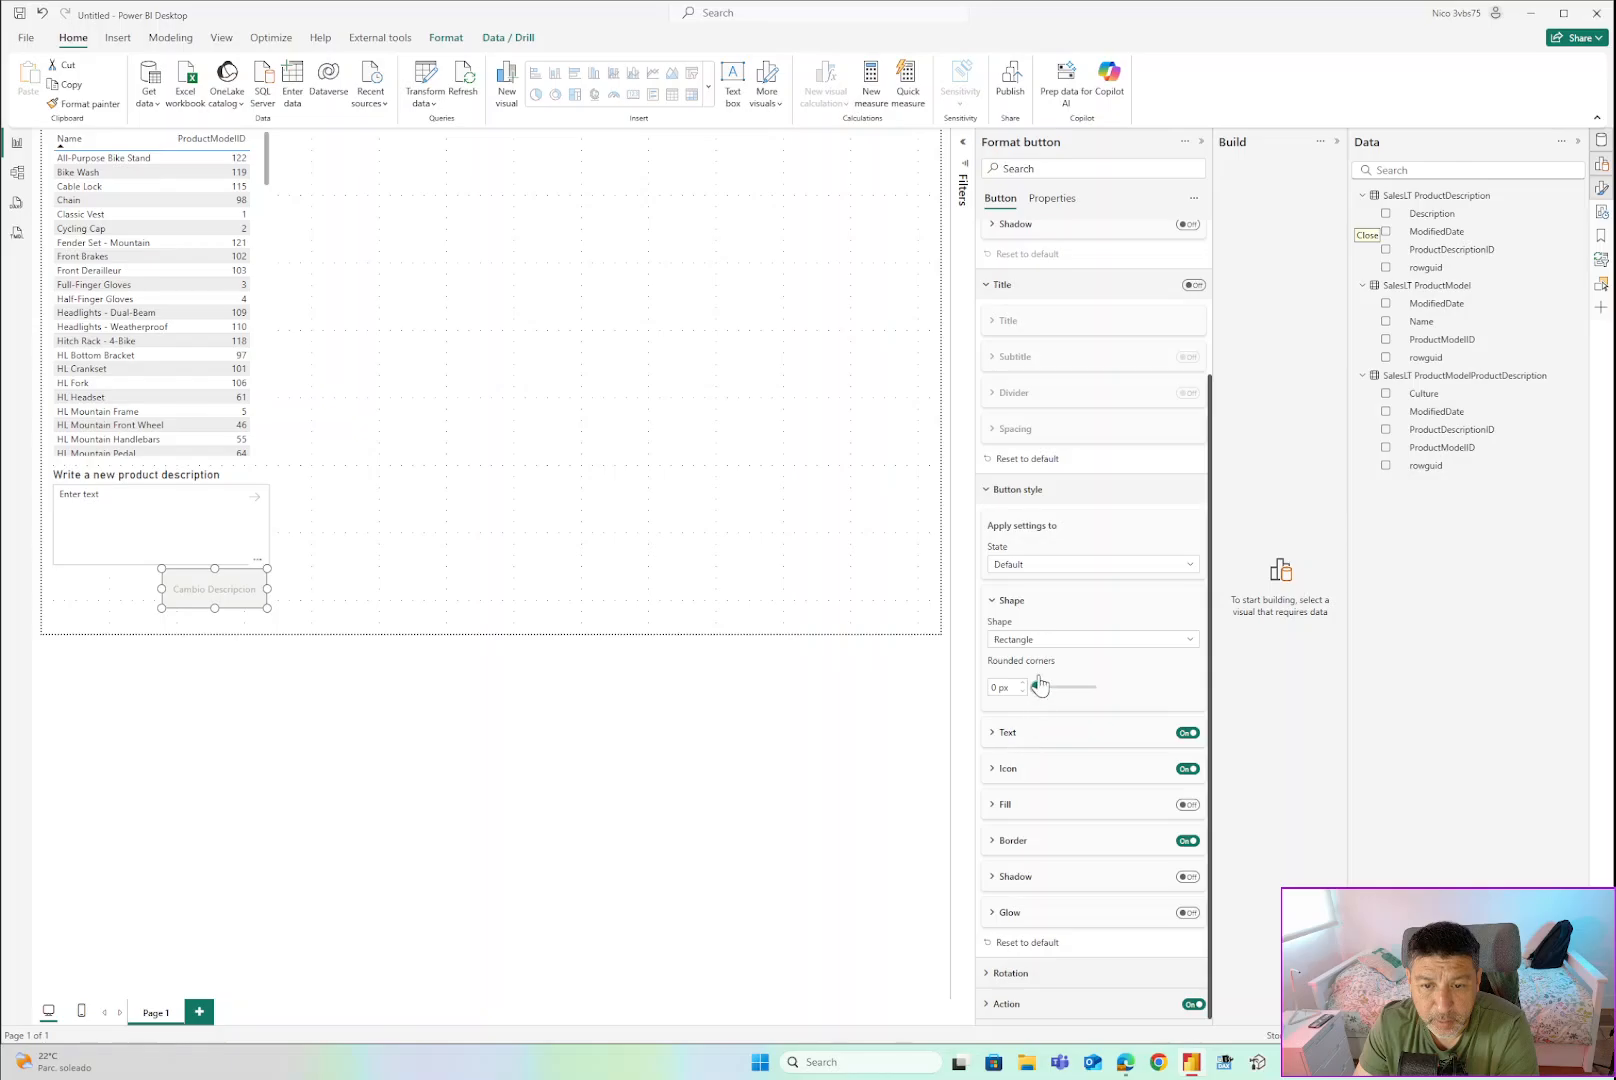
Switch the button style settings to the Loading state and show its icon options.
click(1149, 570)
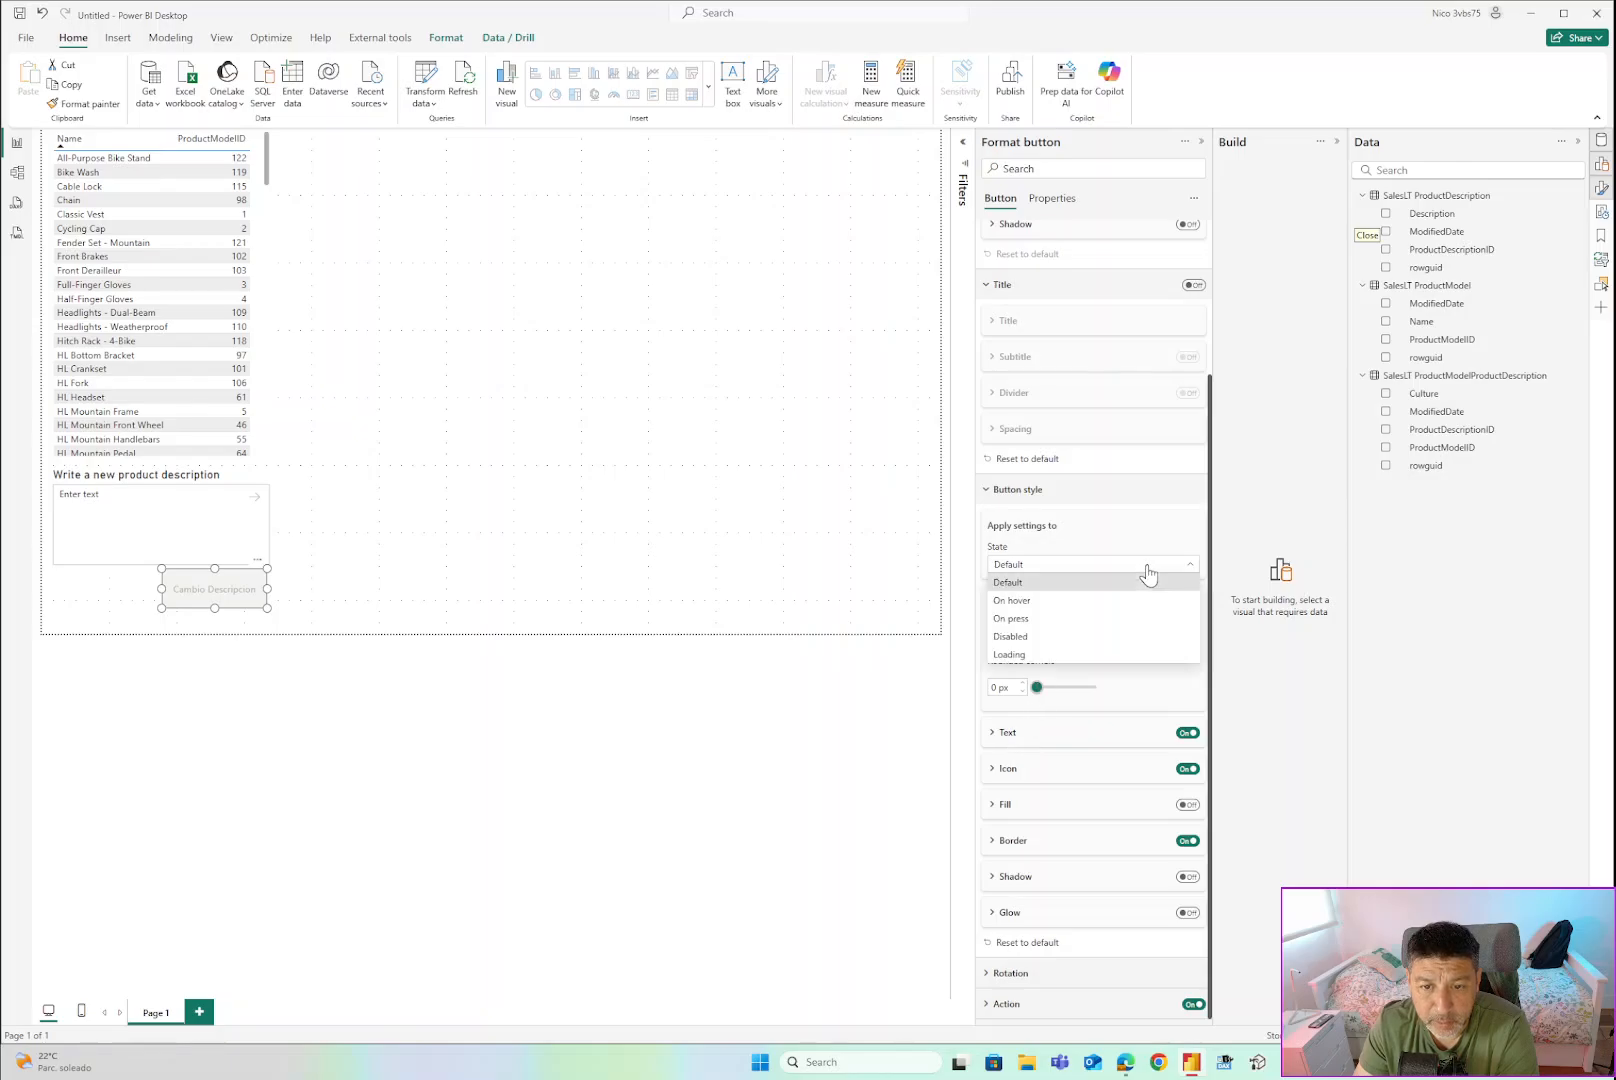
click(1075, 654)
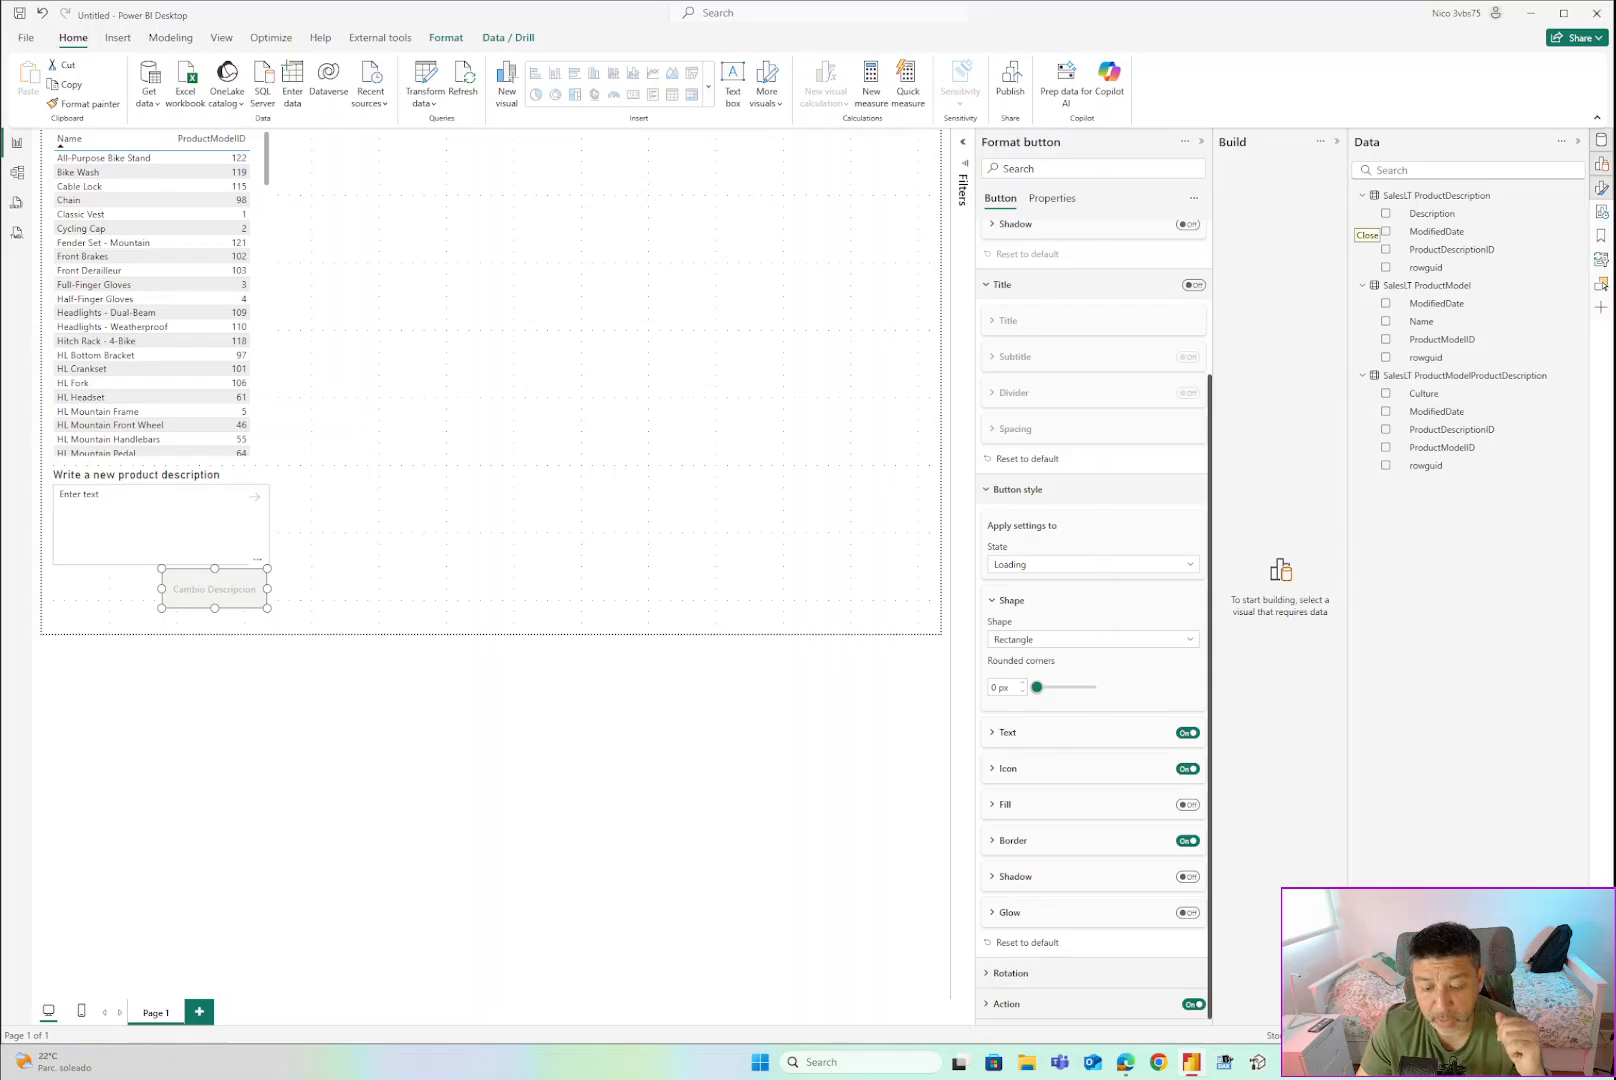
click(985, 769)
scroll(1088, 805, down, 3)
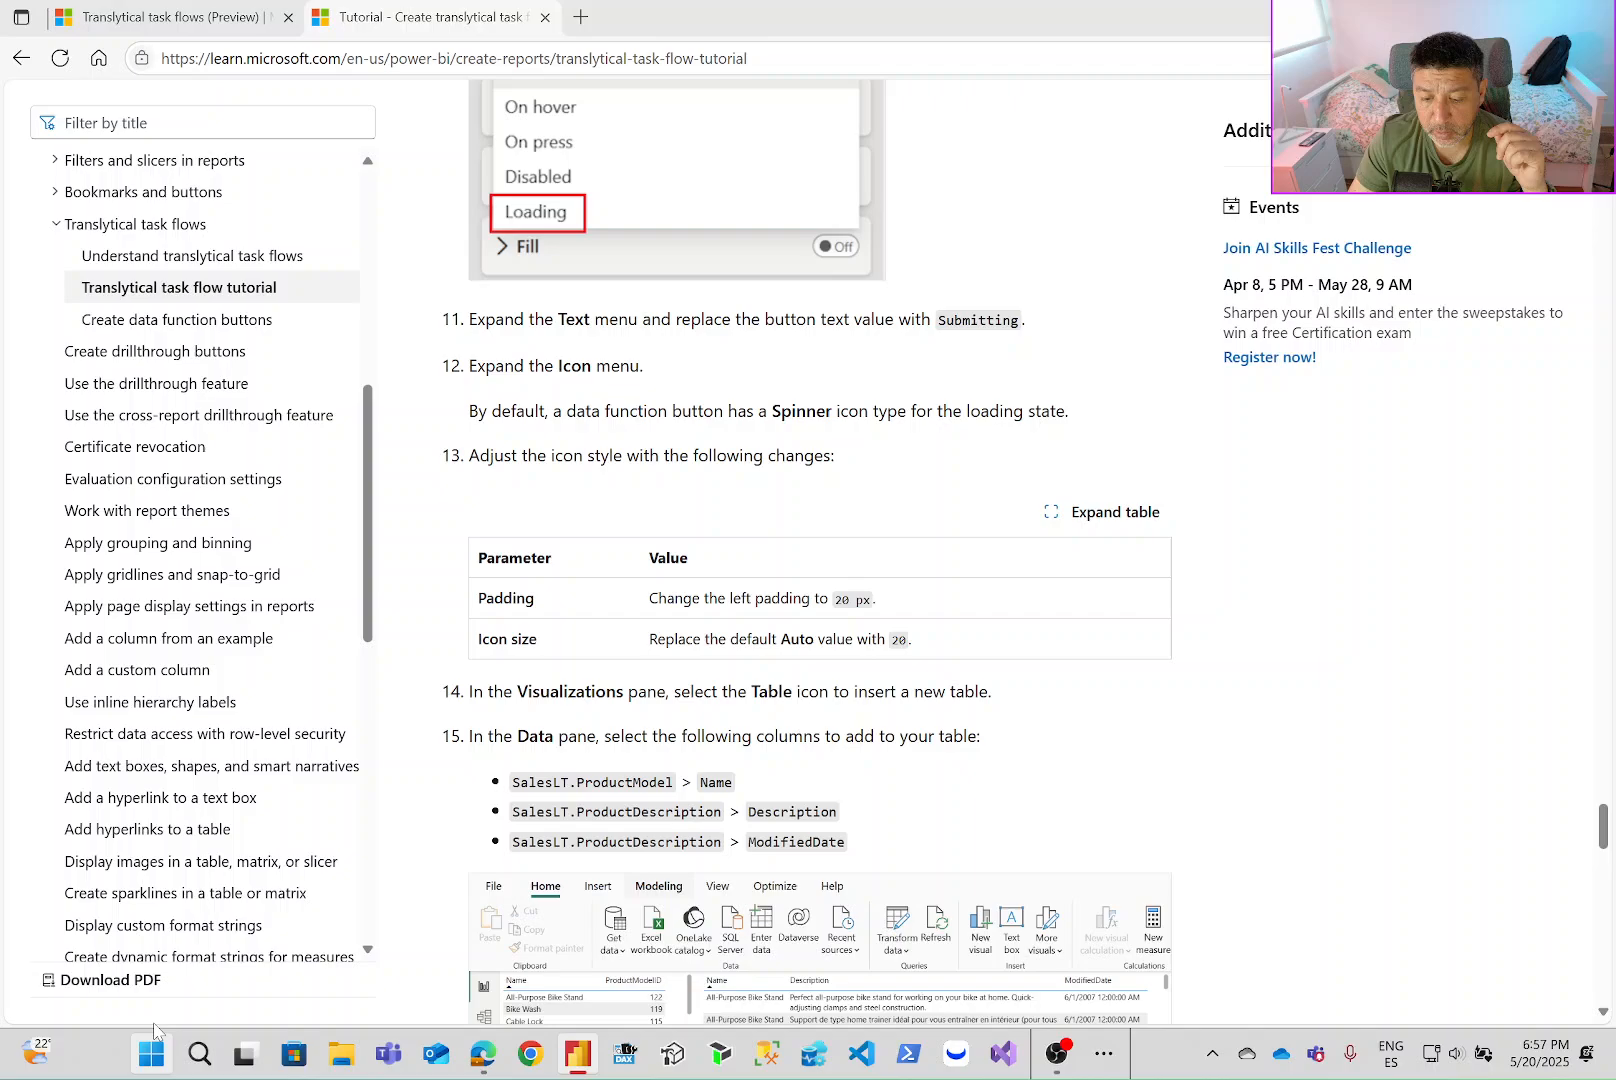
Set the loading icon's left padding to 20 px and its icon size to 20.
scroll(155, 1025, down, 1)
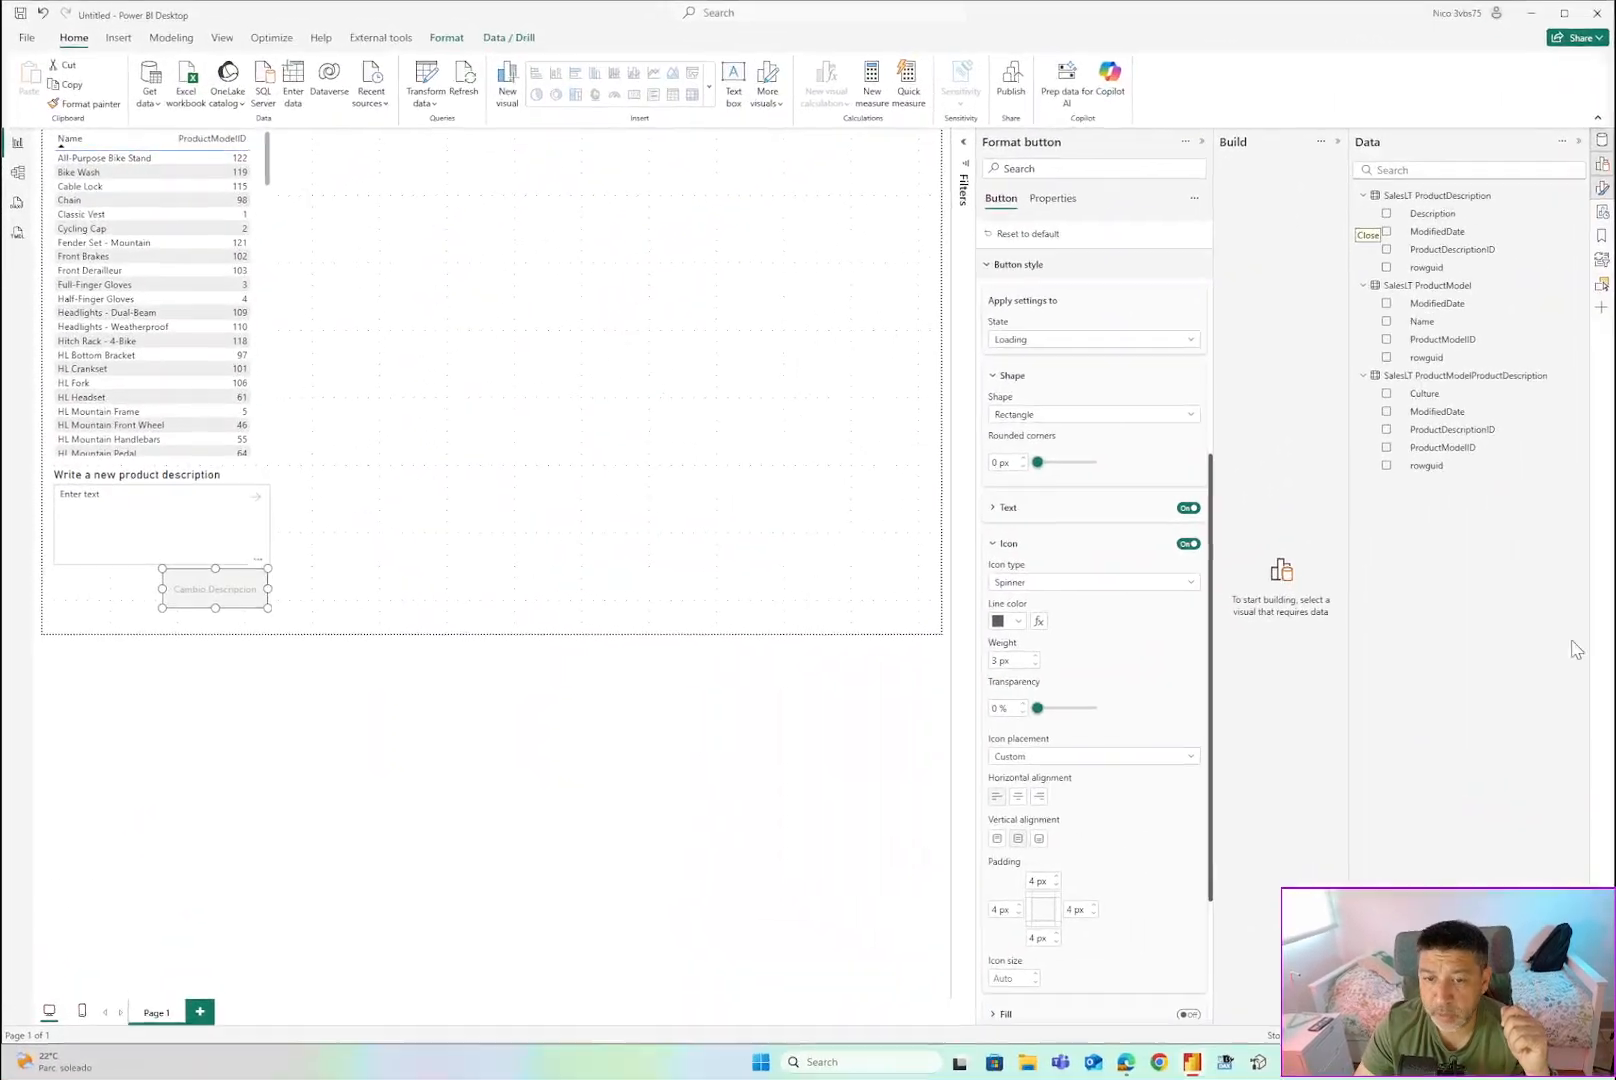
scroll(1075, 648, down, 2)
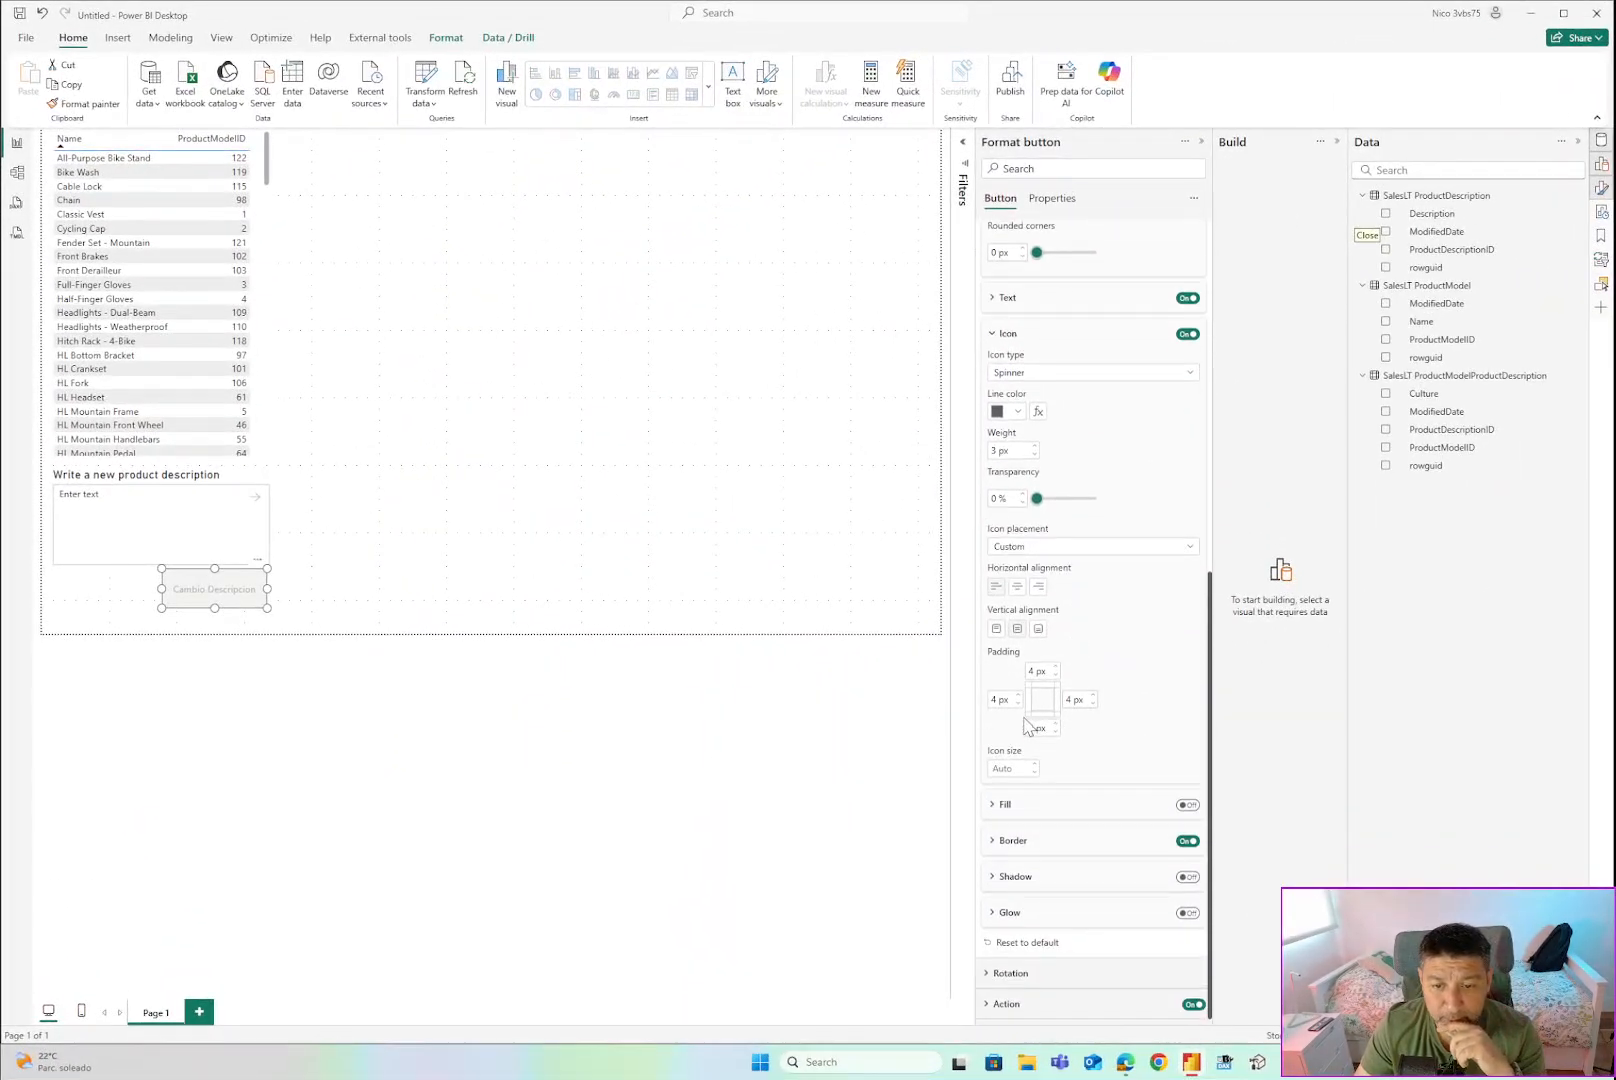
double_click(996, 699)
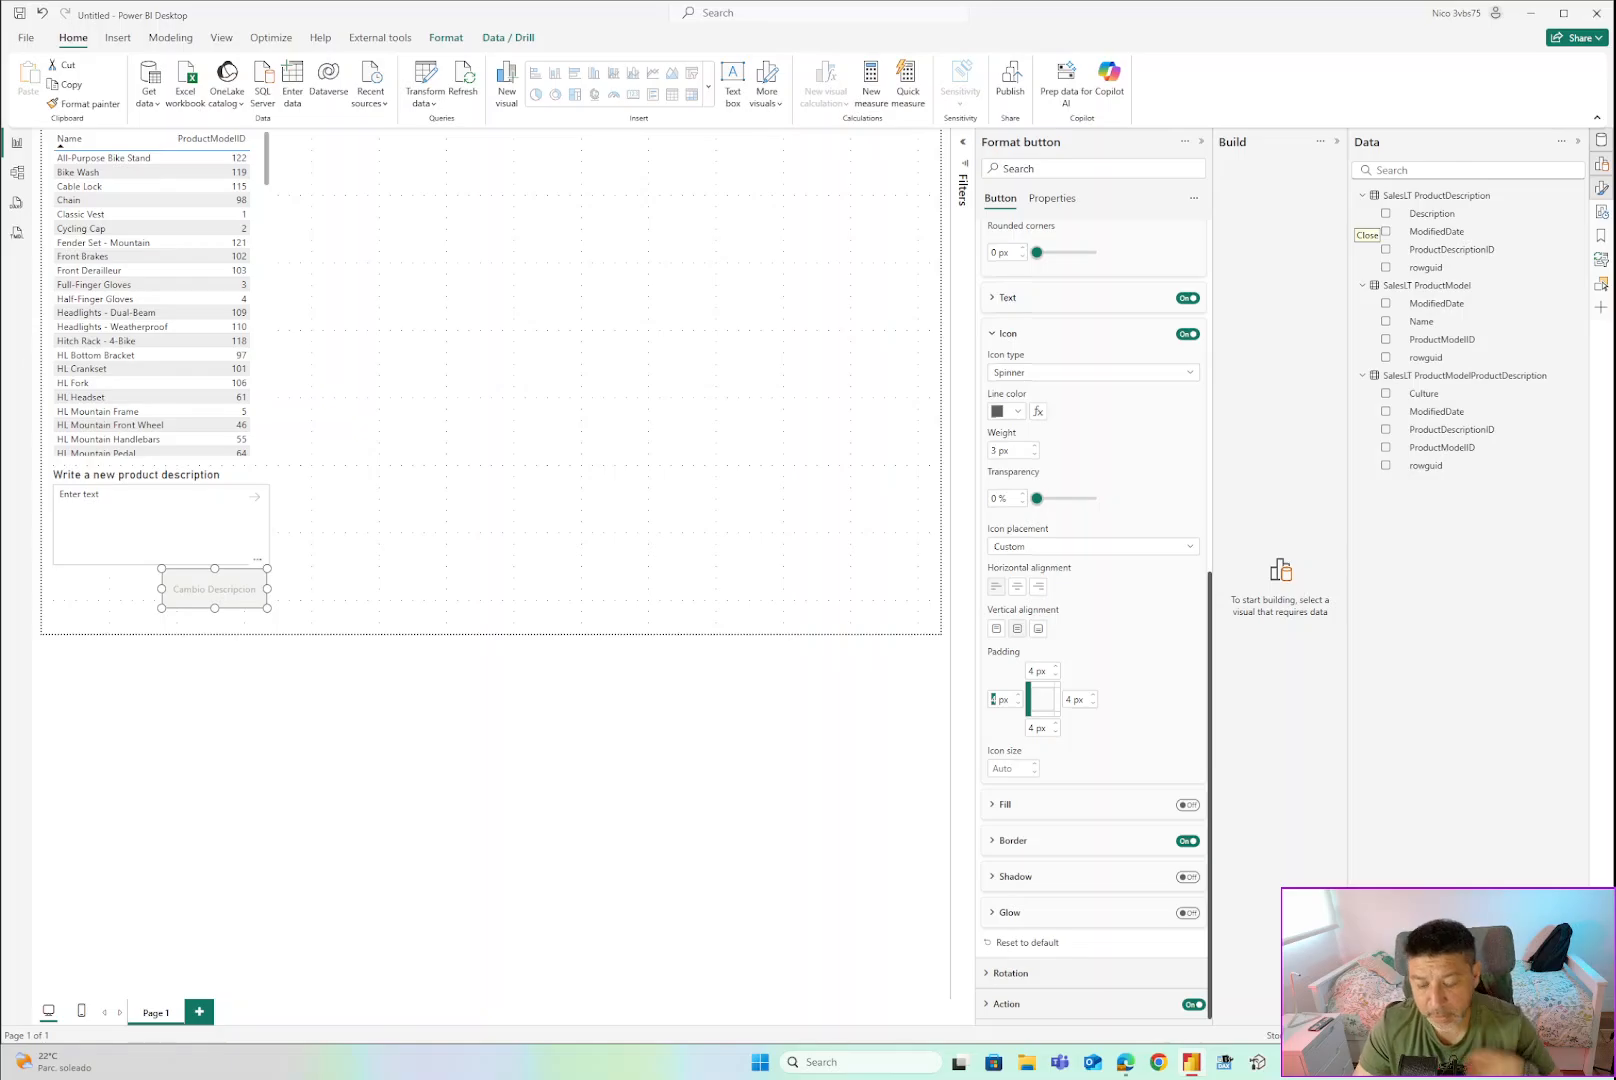
text(20)
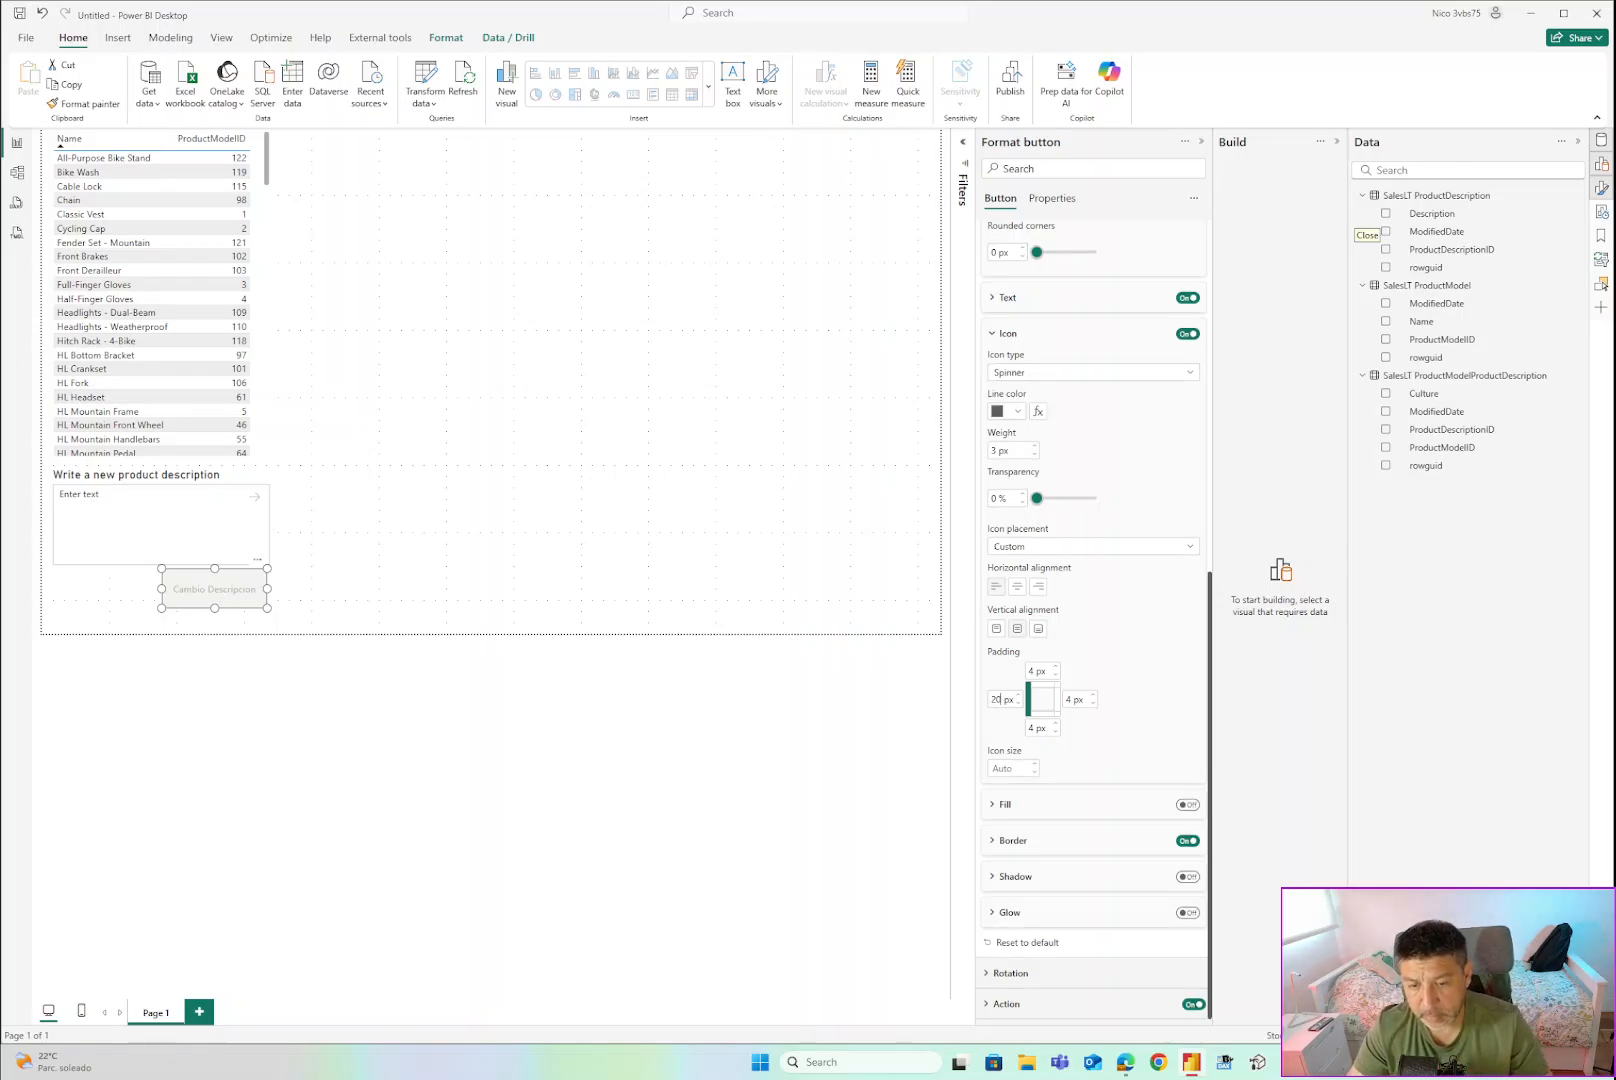
click(1146, 713)
click(1005, 768)
text(20)
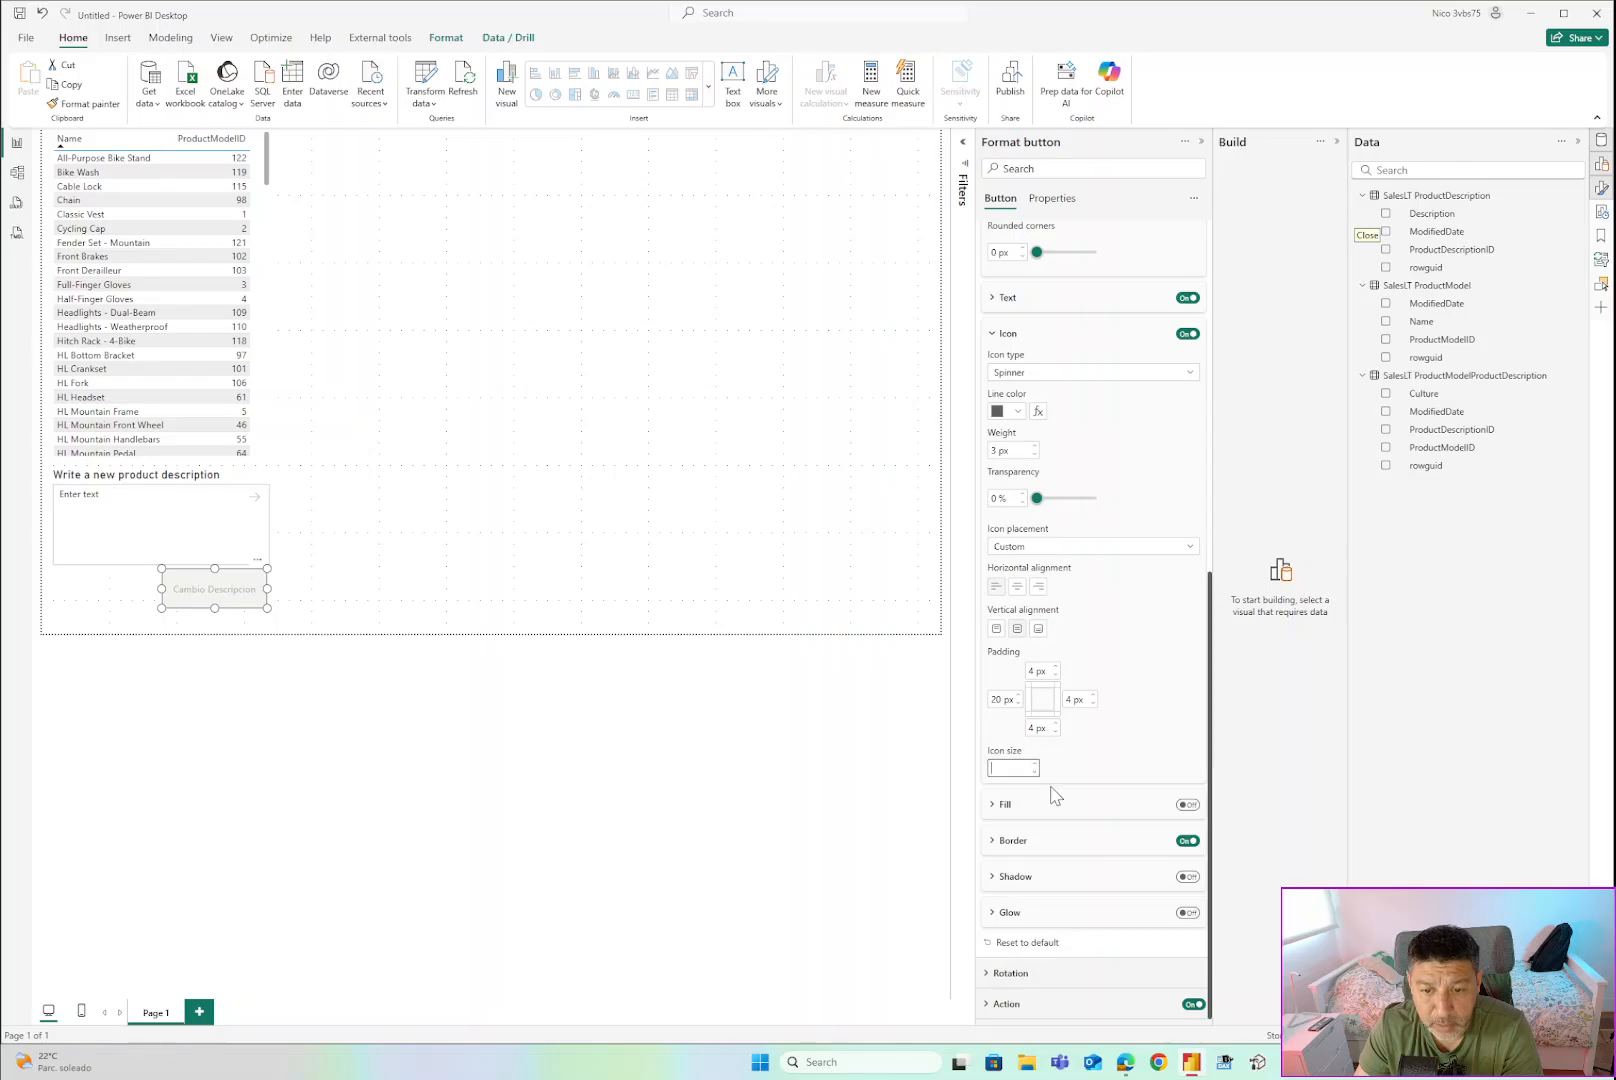
click(1178, 745)
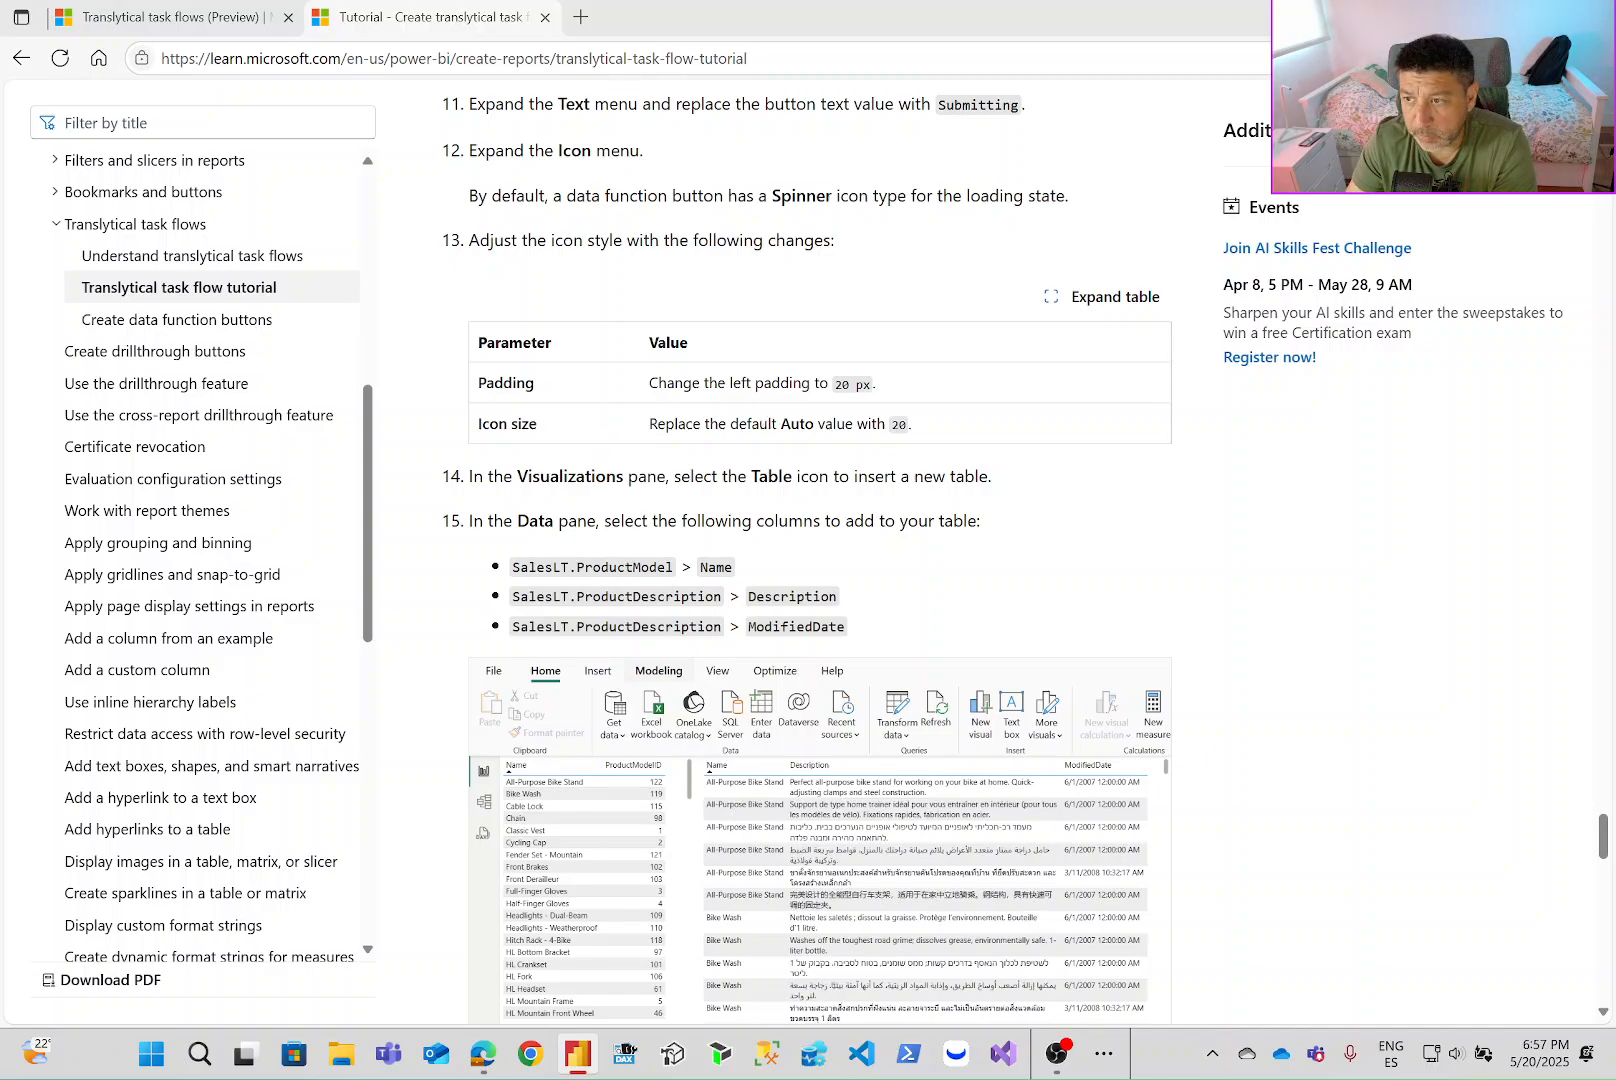
Read the Microsoft Learn tutorial's instructions for inserting a new table and choosing its columns.
drag(492, 477, 839, 477)
click(804, 500)
click(767, 505)
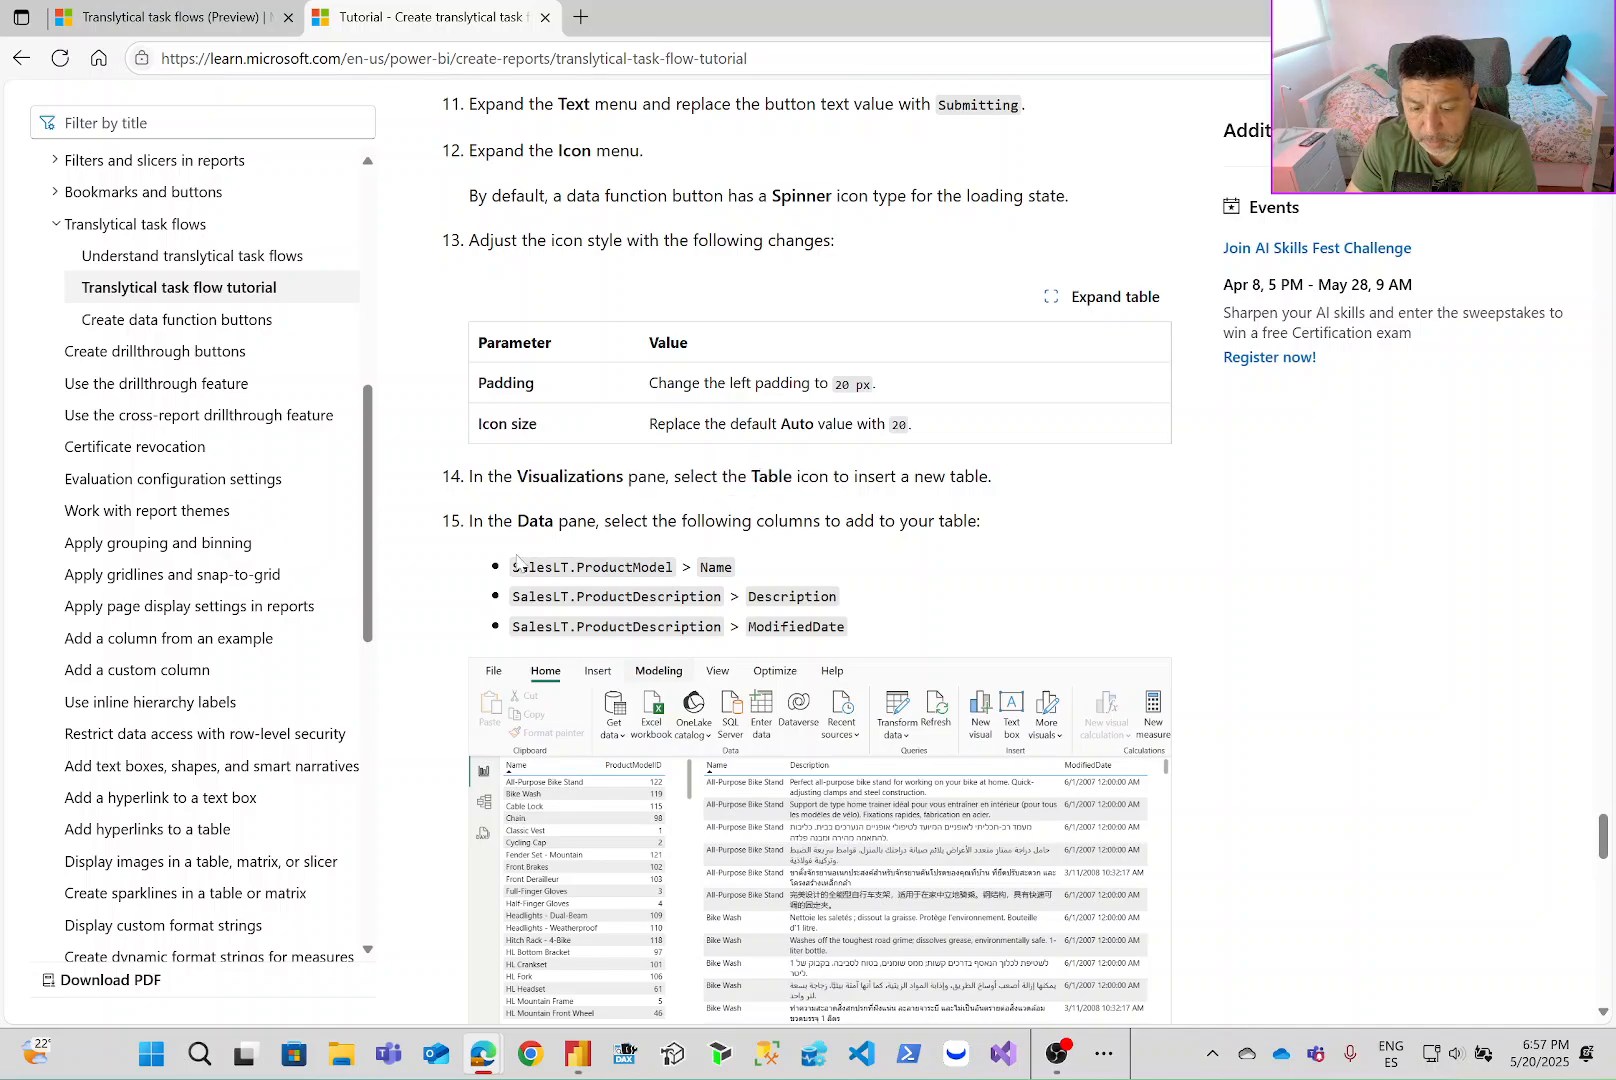
drag(512, 567, 905, 630)
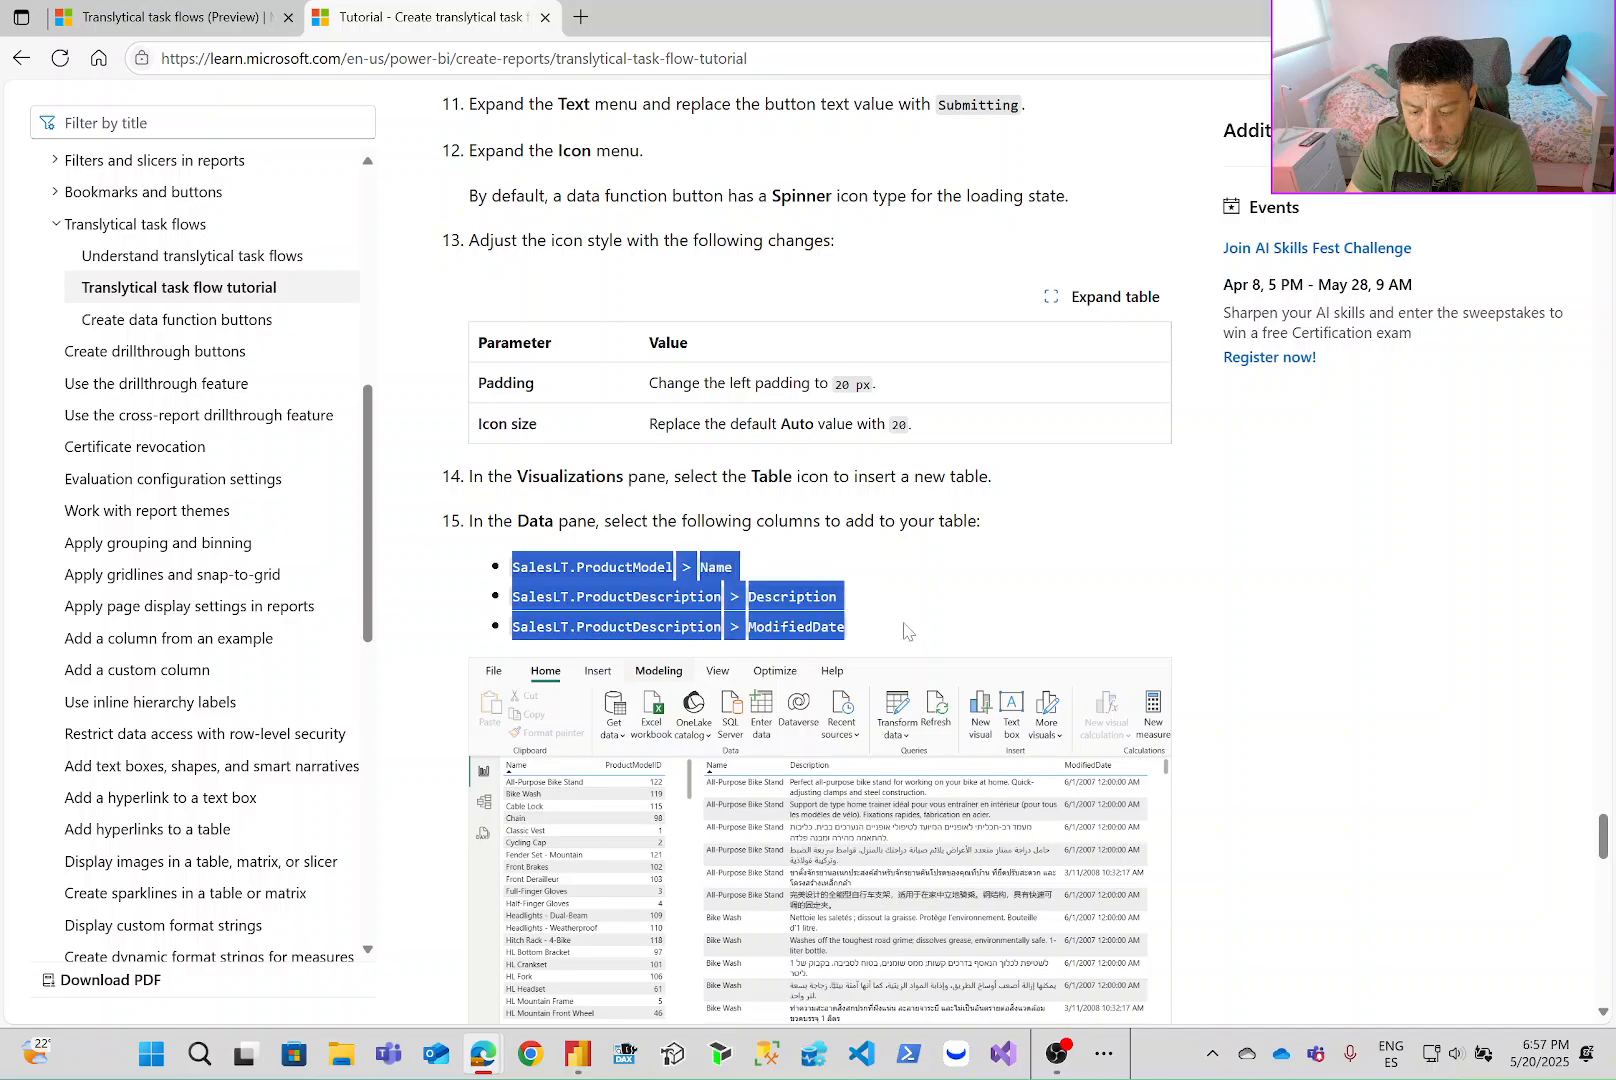
scroll(1040, 630, down, 3)
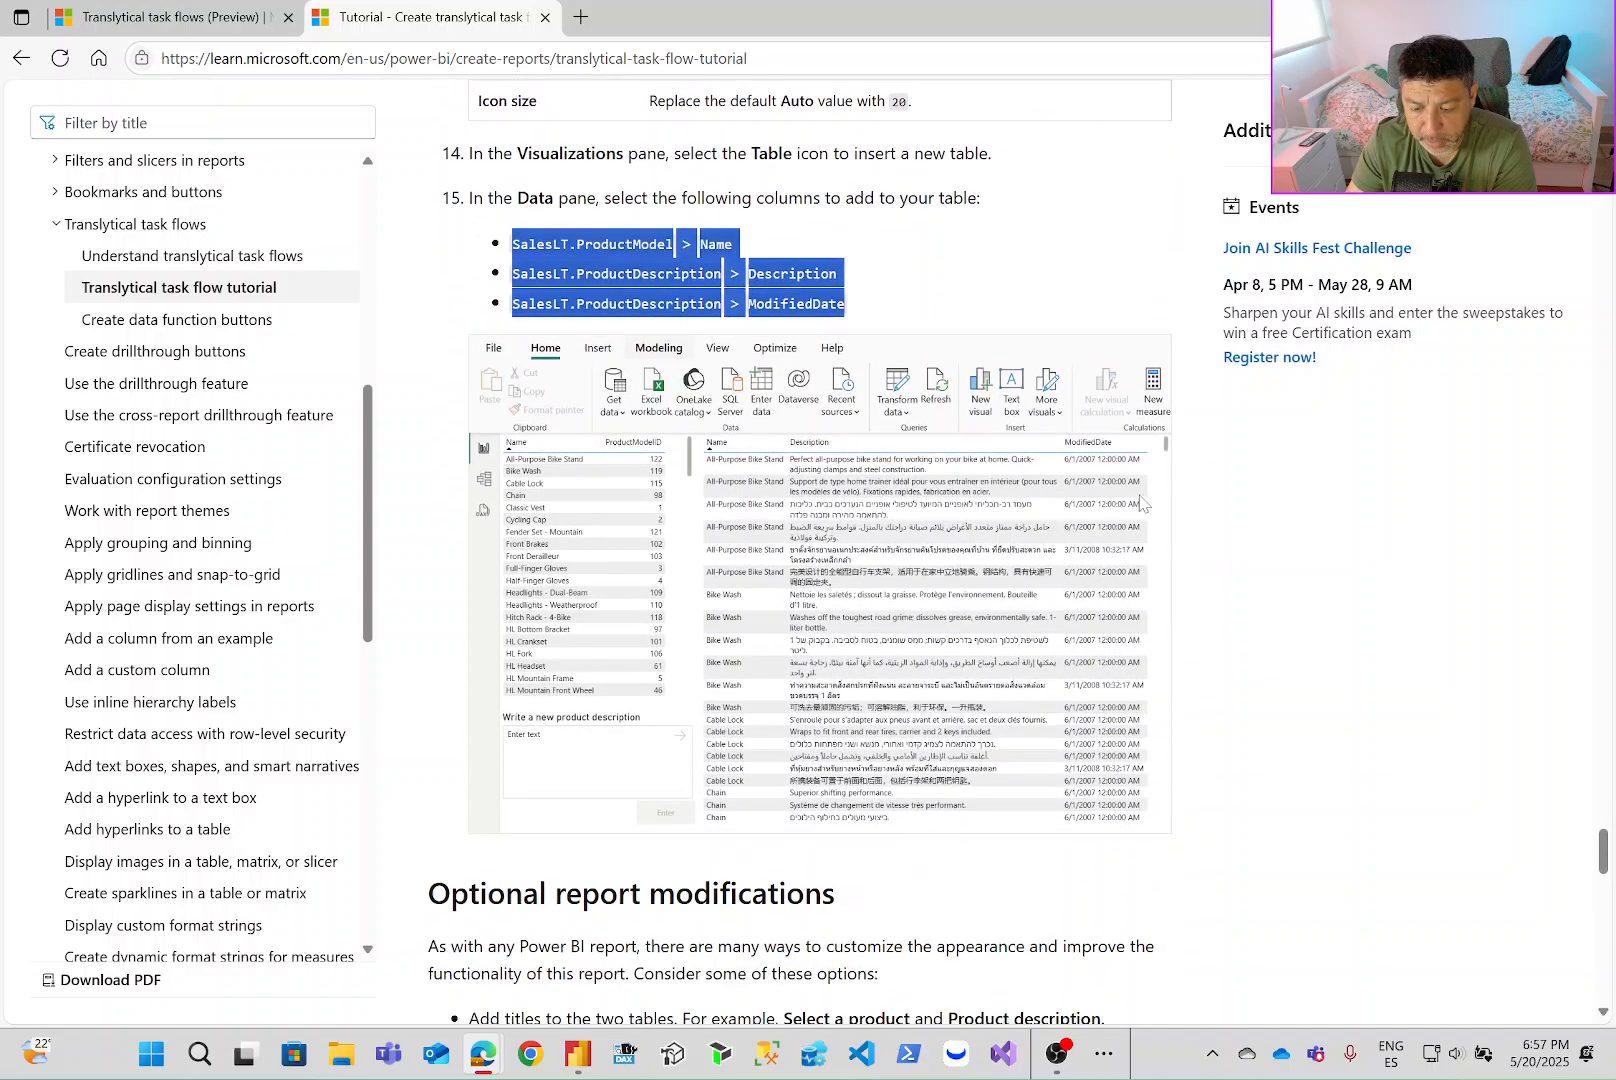
scroll(929, 467, up, 1)
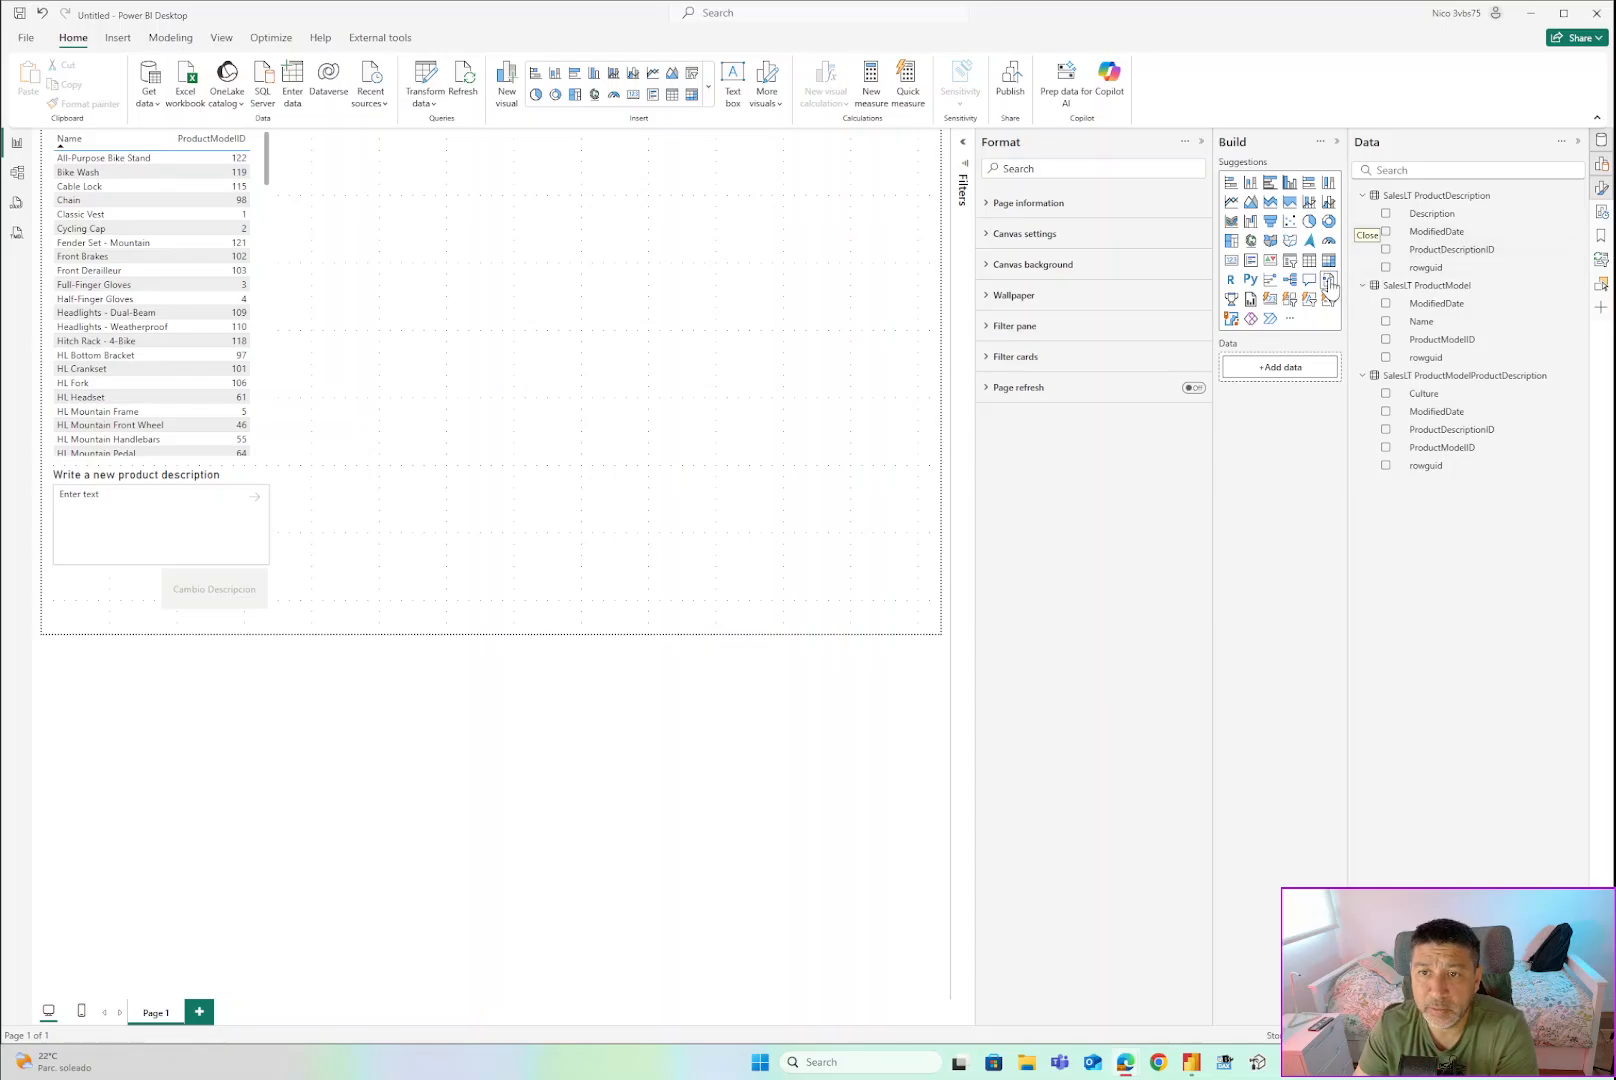
In Power BI Desktop, insert a table filling the page's free area, with product model Name and product description Description and ModifiedDate.
click(1309, 260)
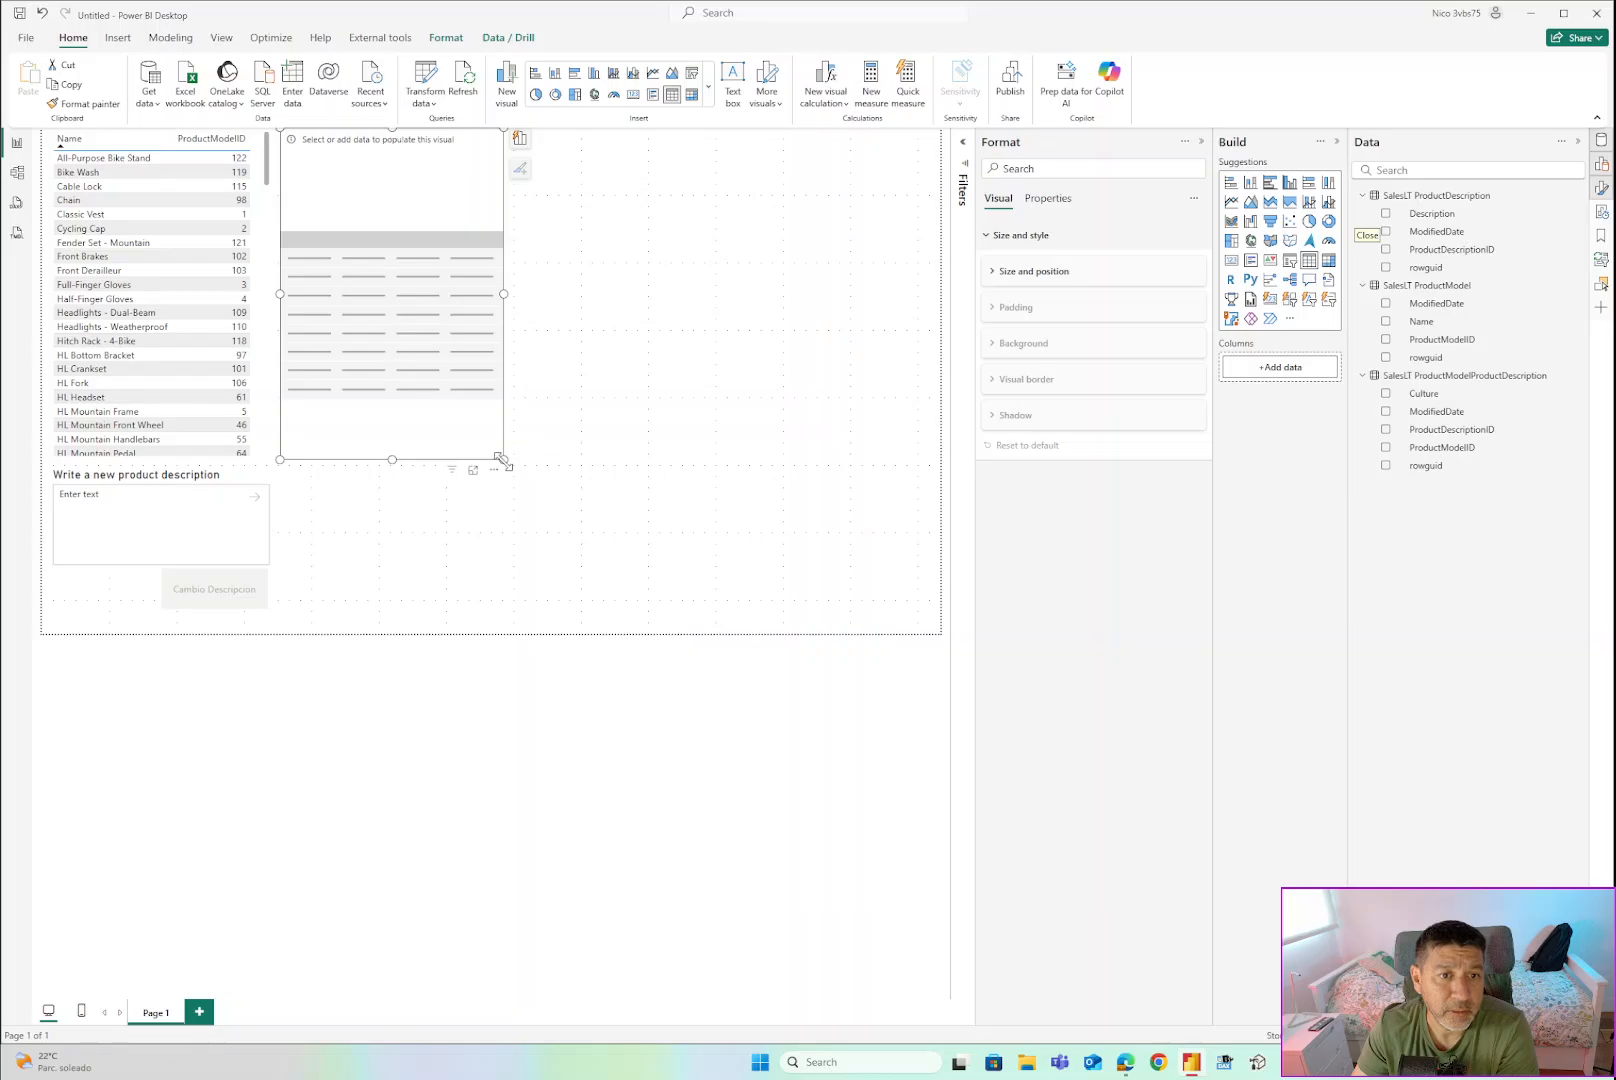
drag(503, 459, 940, 641)
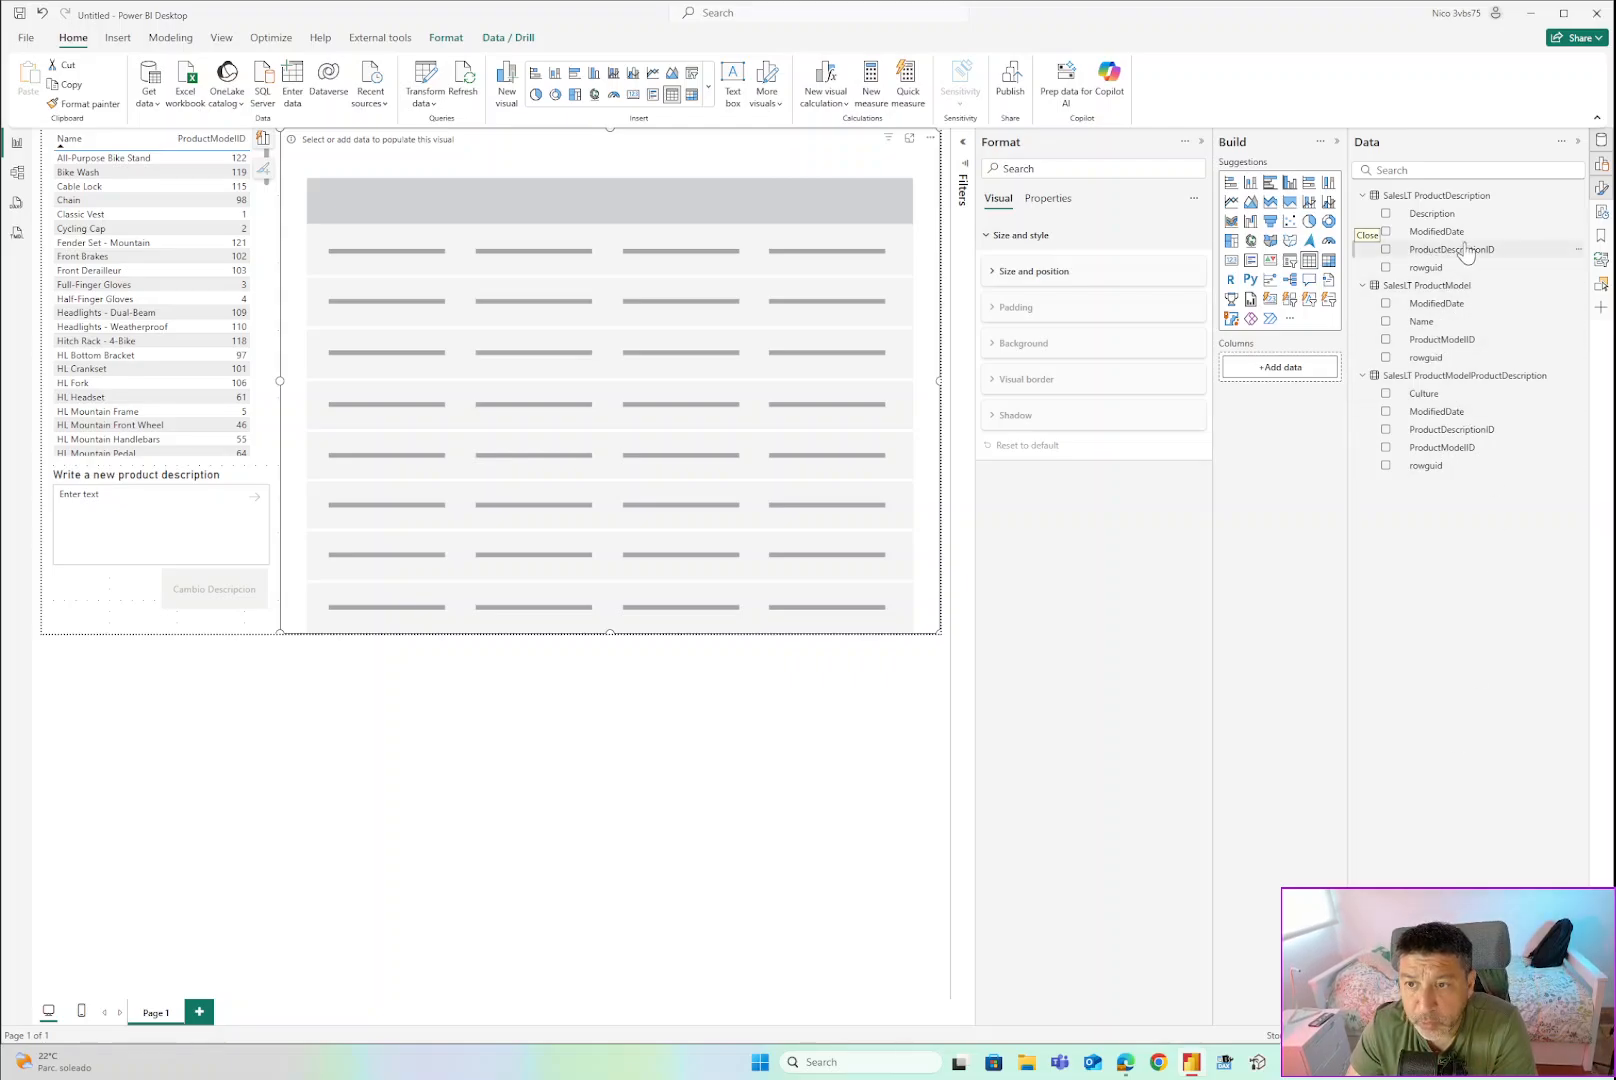
click(1386, 322)
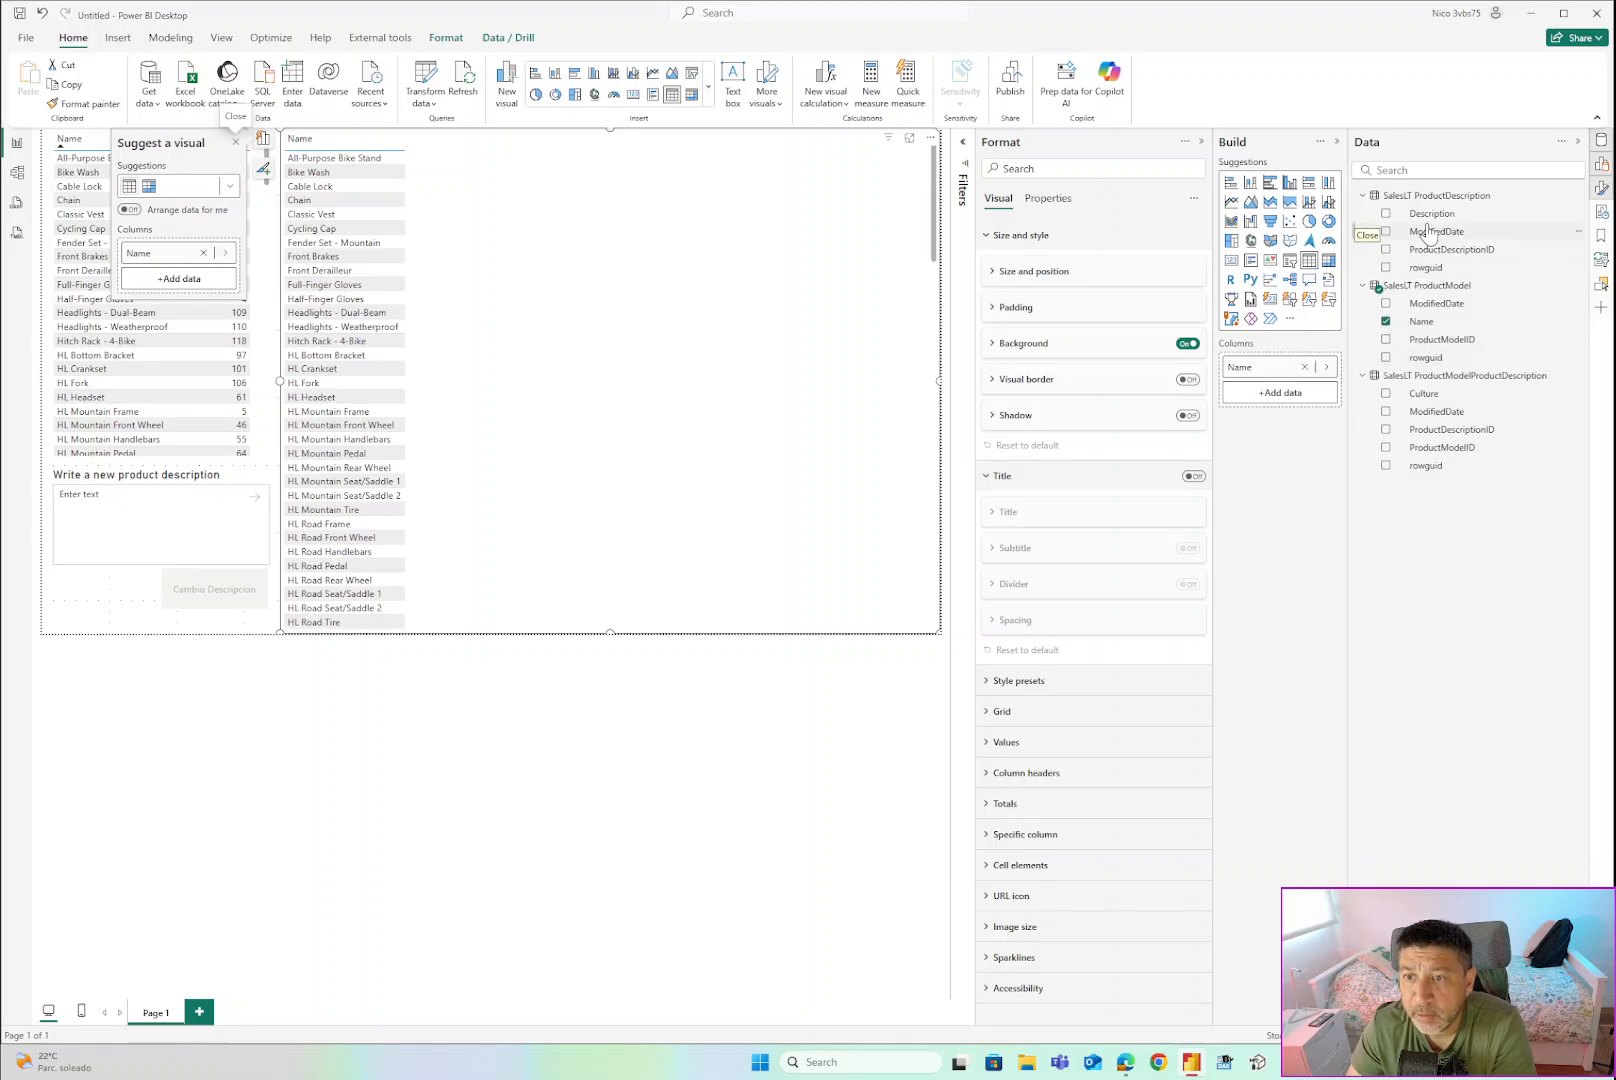
click(1386, 213)
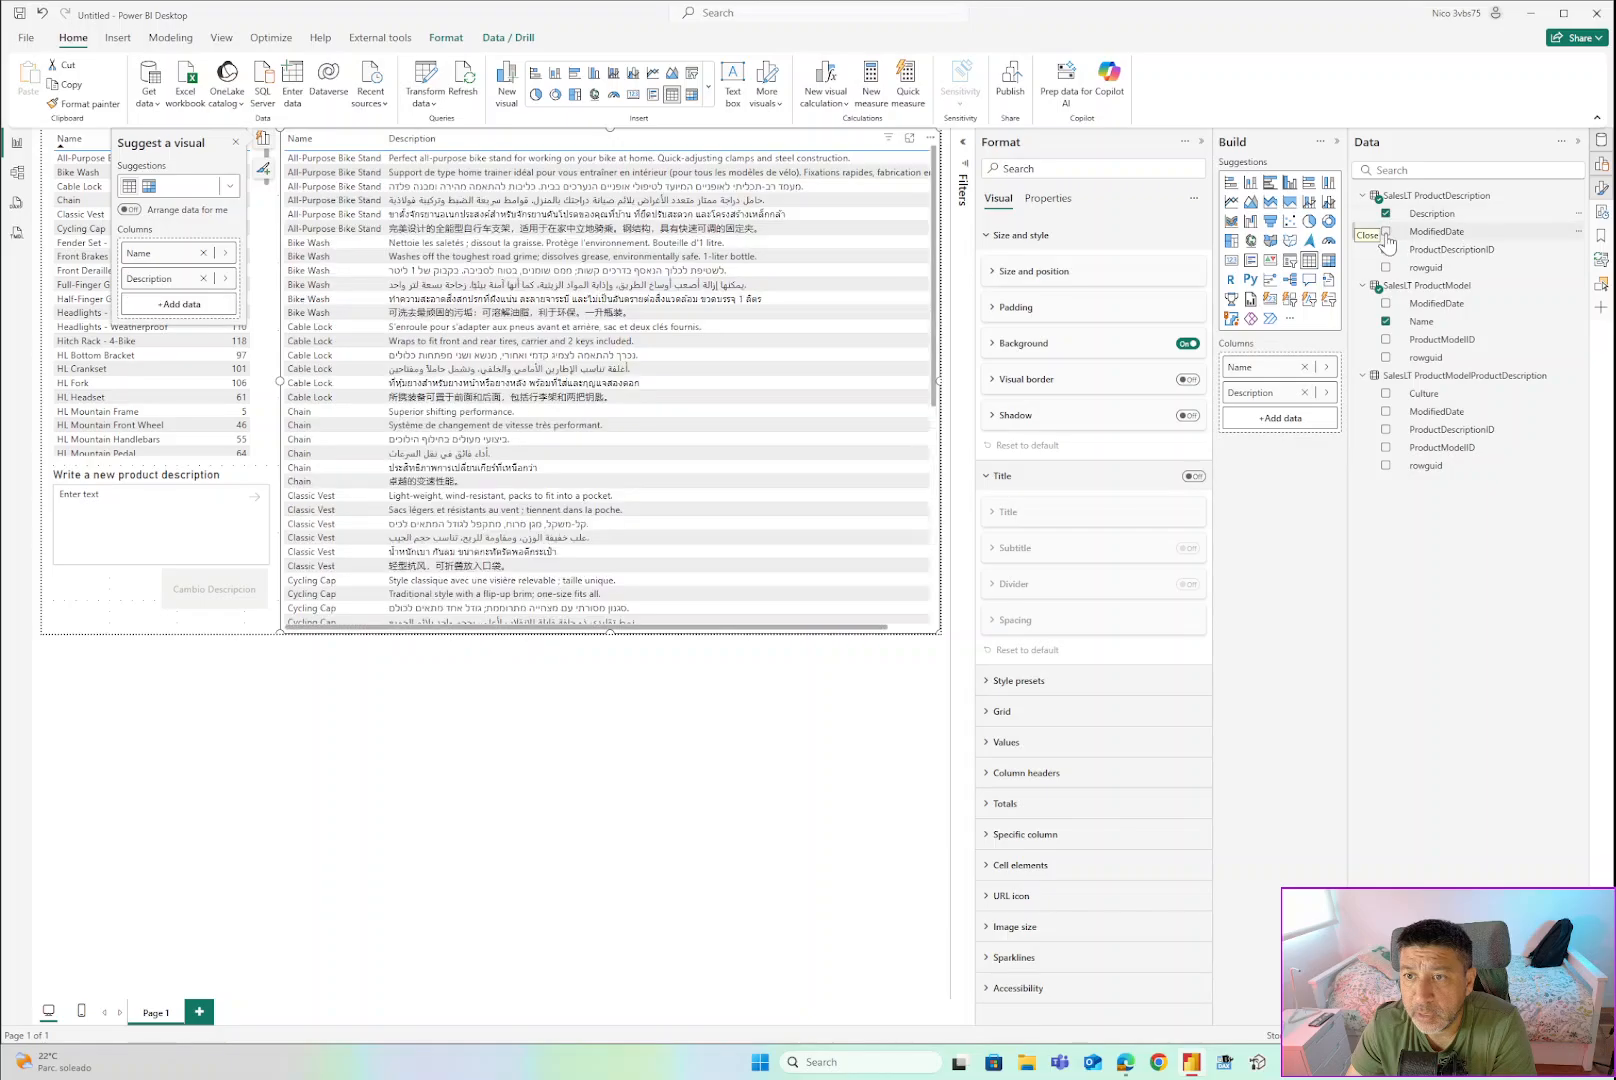
click(1386, 232)
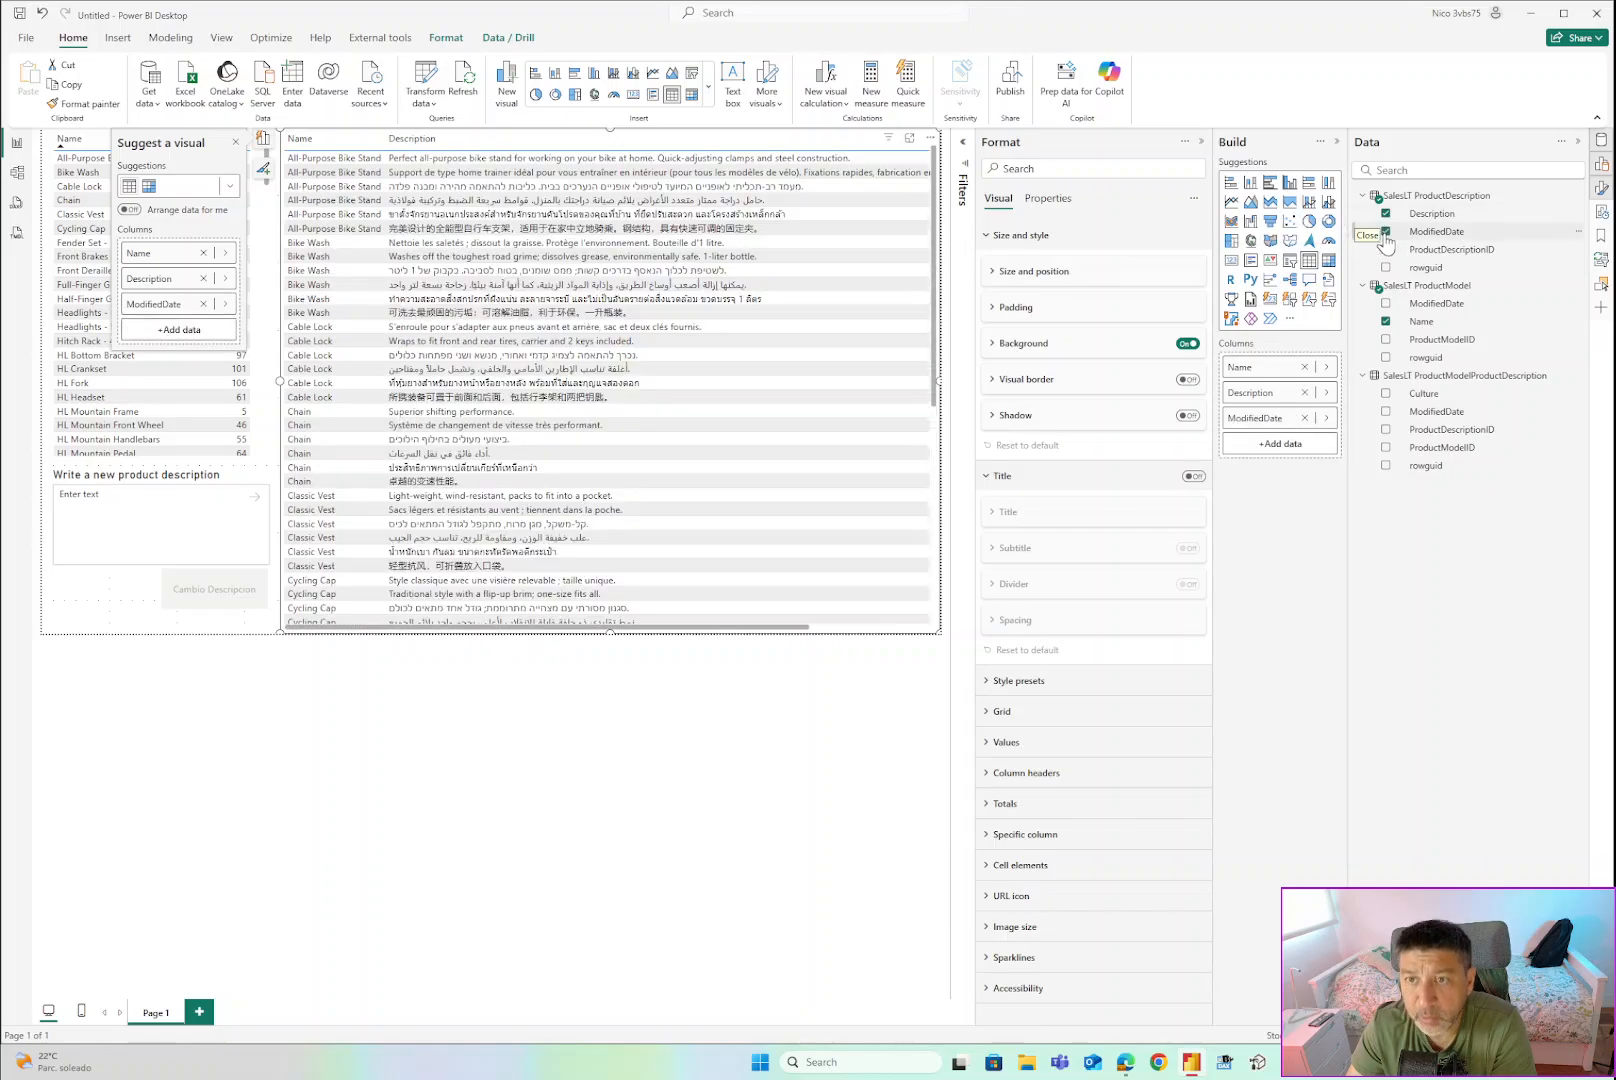
Narrow the Description column of the new table so that the ModifiedDate column fits in view.
click(799, 627)
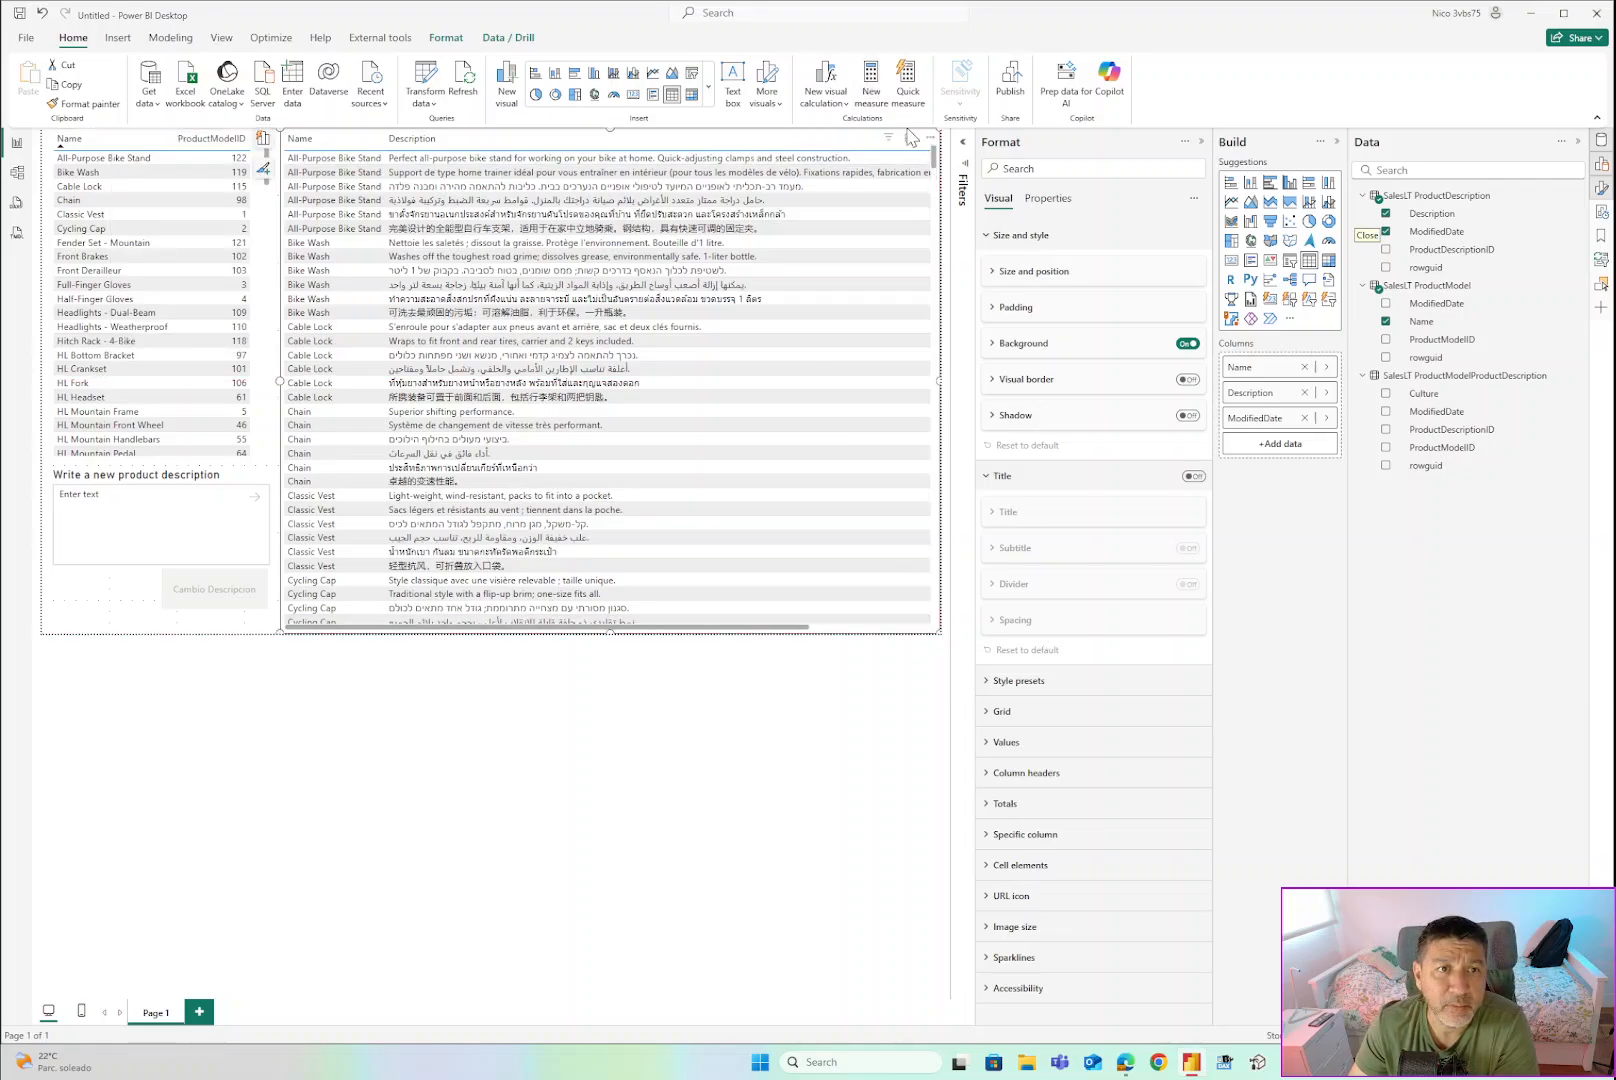
click(864, 628)
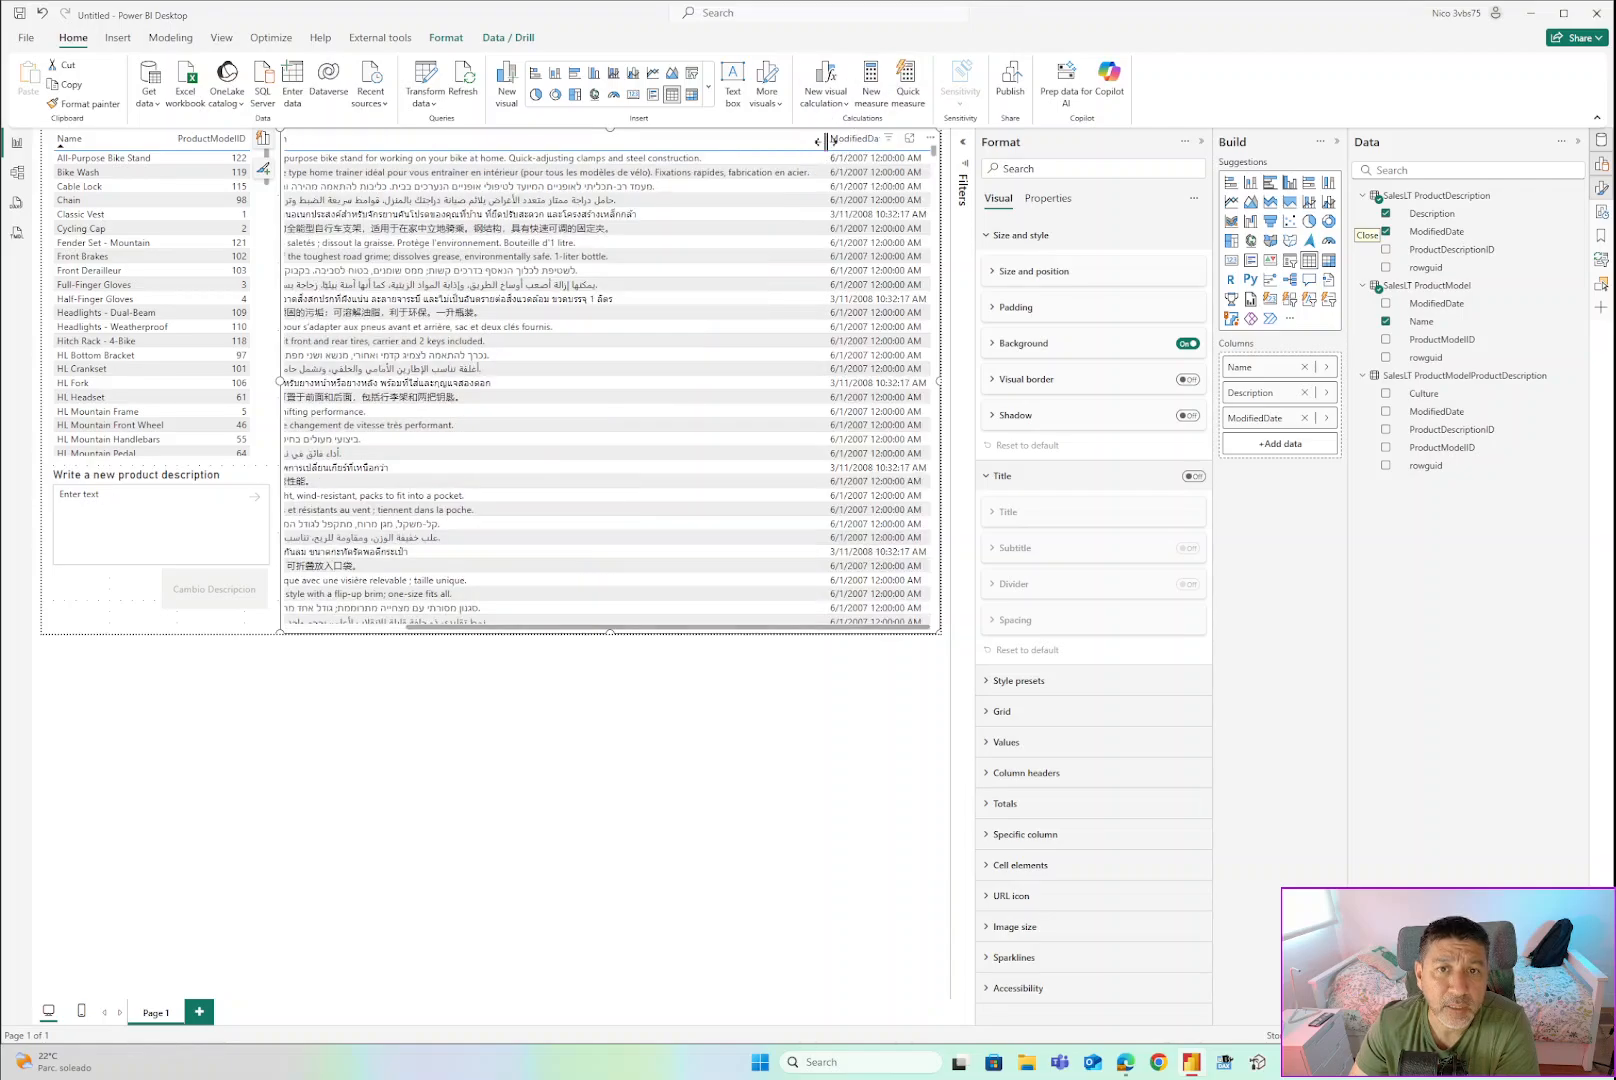
drag(825, 146, 681, 145)
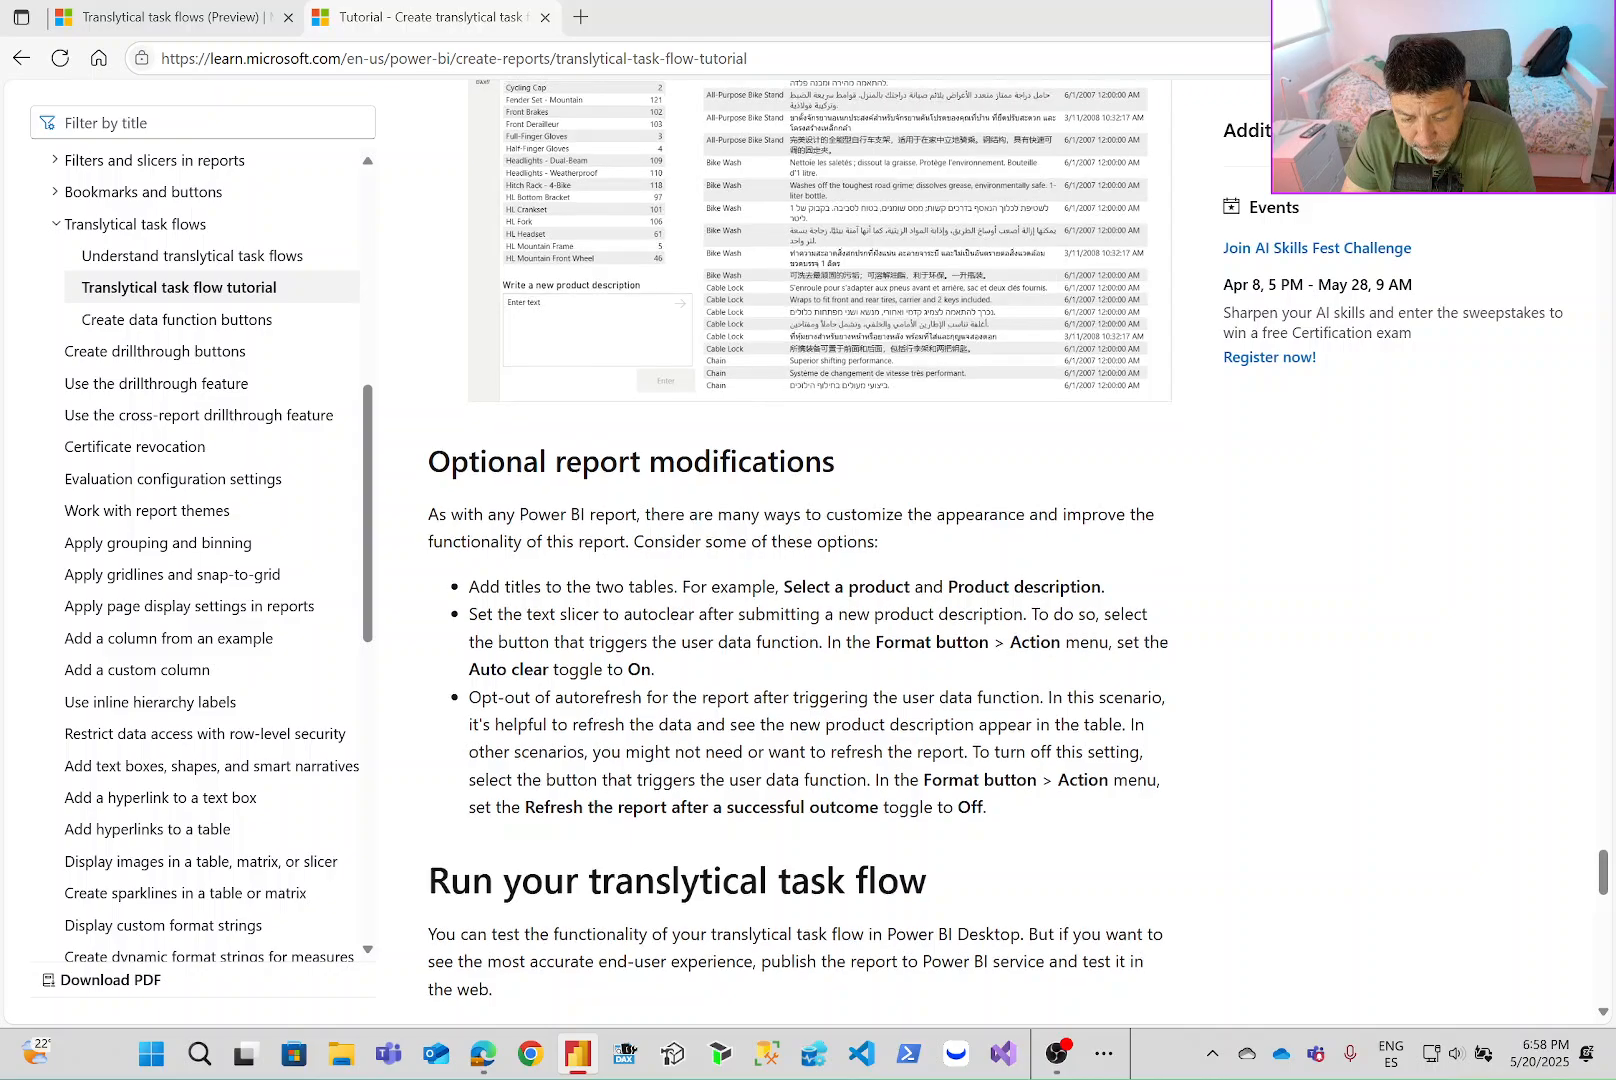
Following the tutorial's optional modifications, turn on Auto clear in the button's action and toggle the report refresh after a successful outcome.
scroll(800, 550, down, 1)
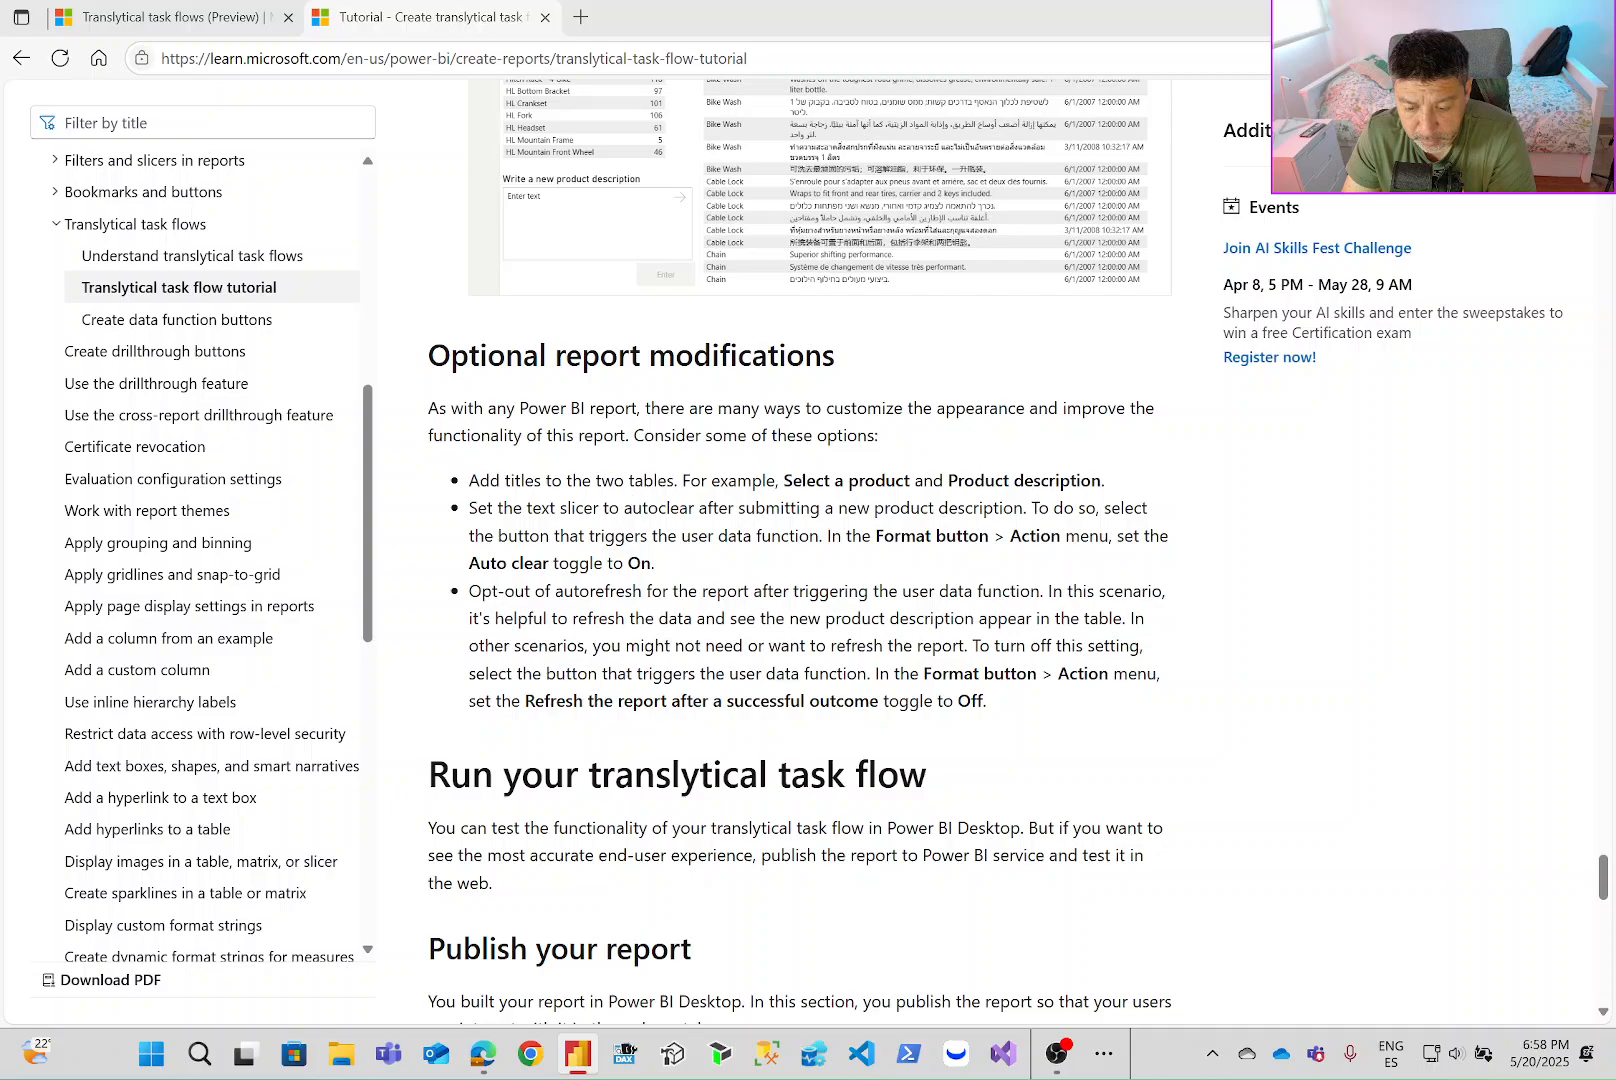
drag(685, 481, 1110, 482)
click(1110, 482)
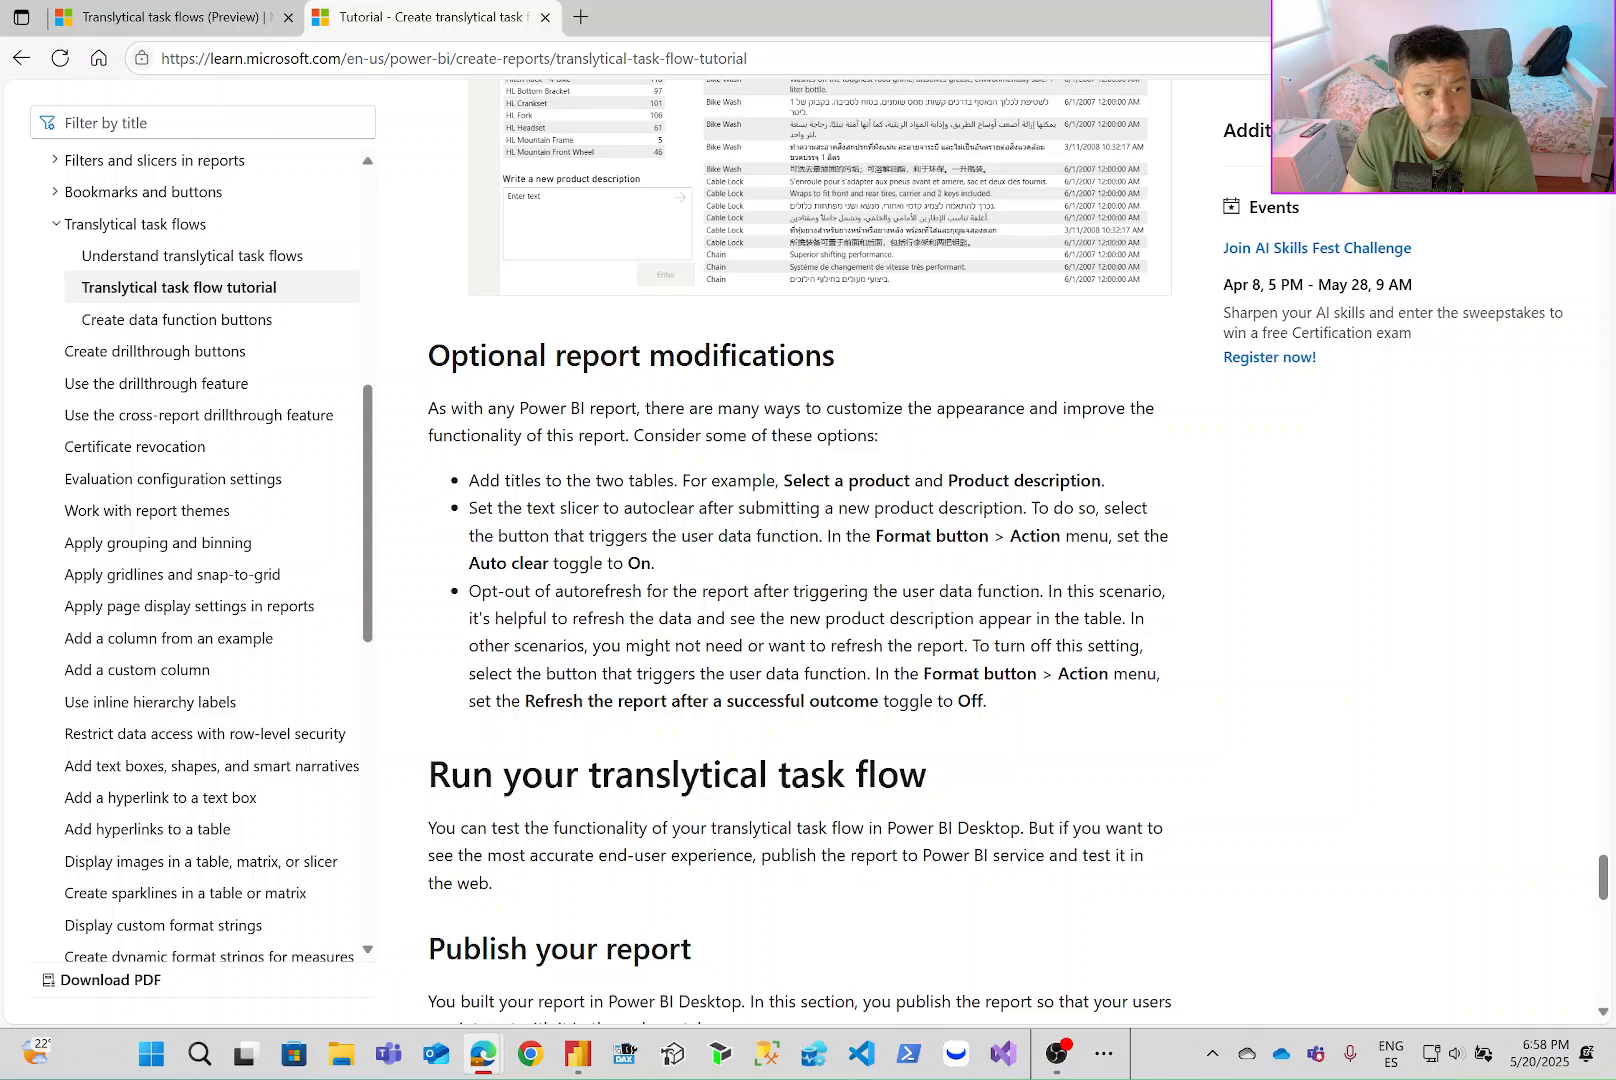
key(alt+Tab)
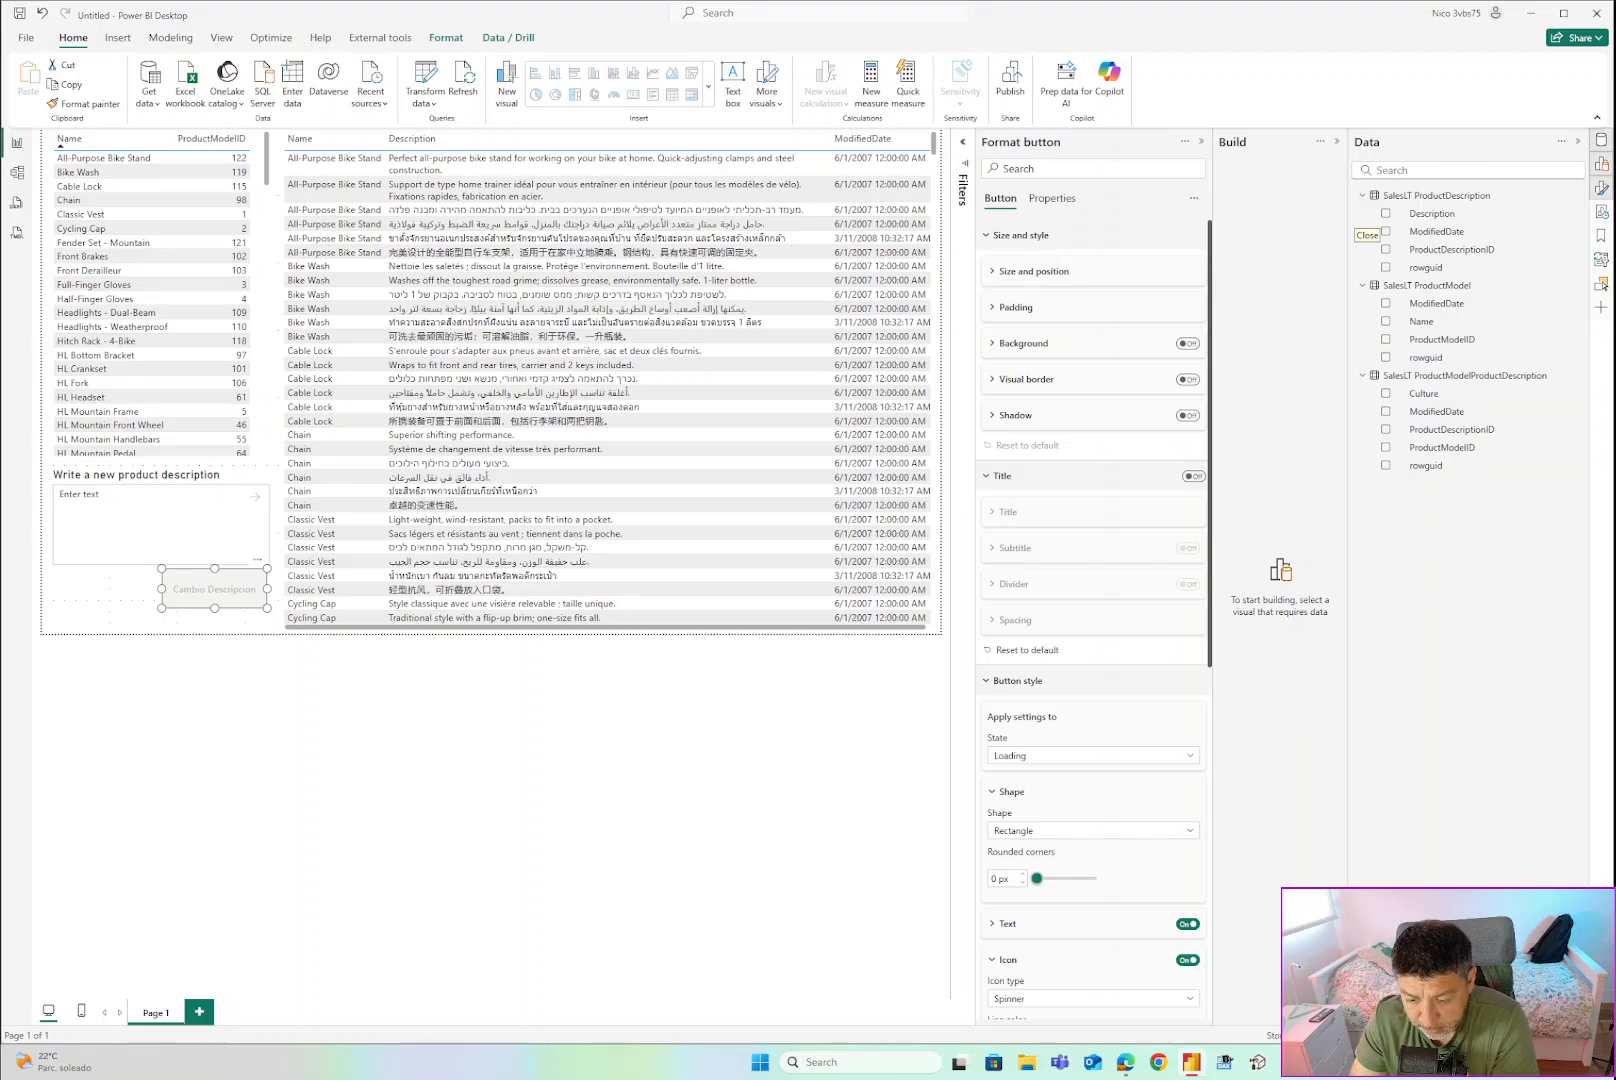
click(988, 477)
click(990, 507)
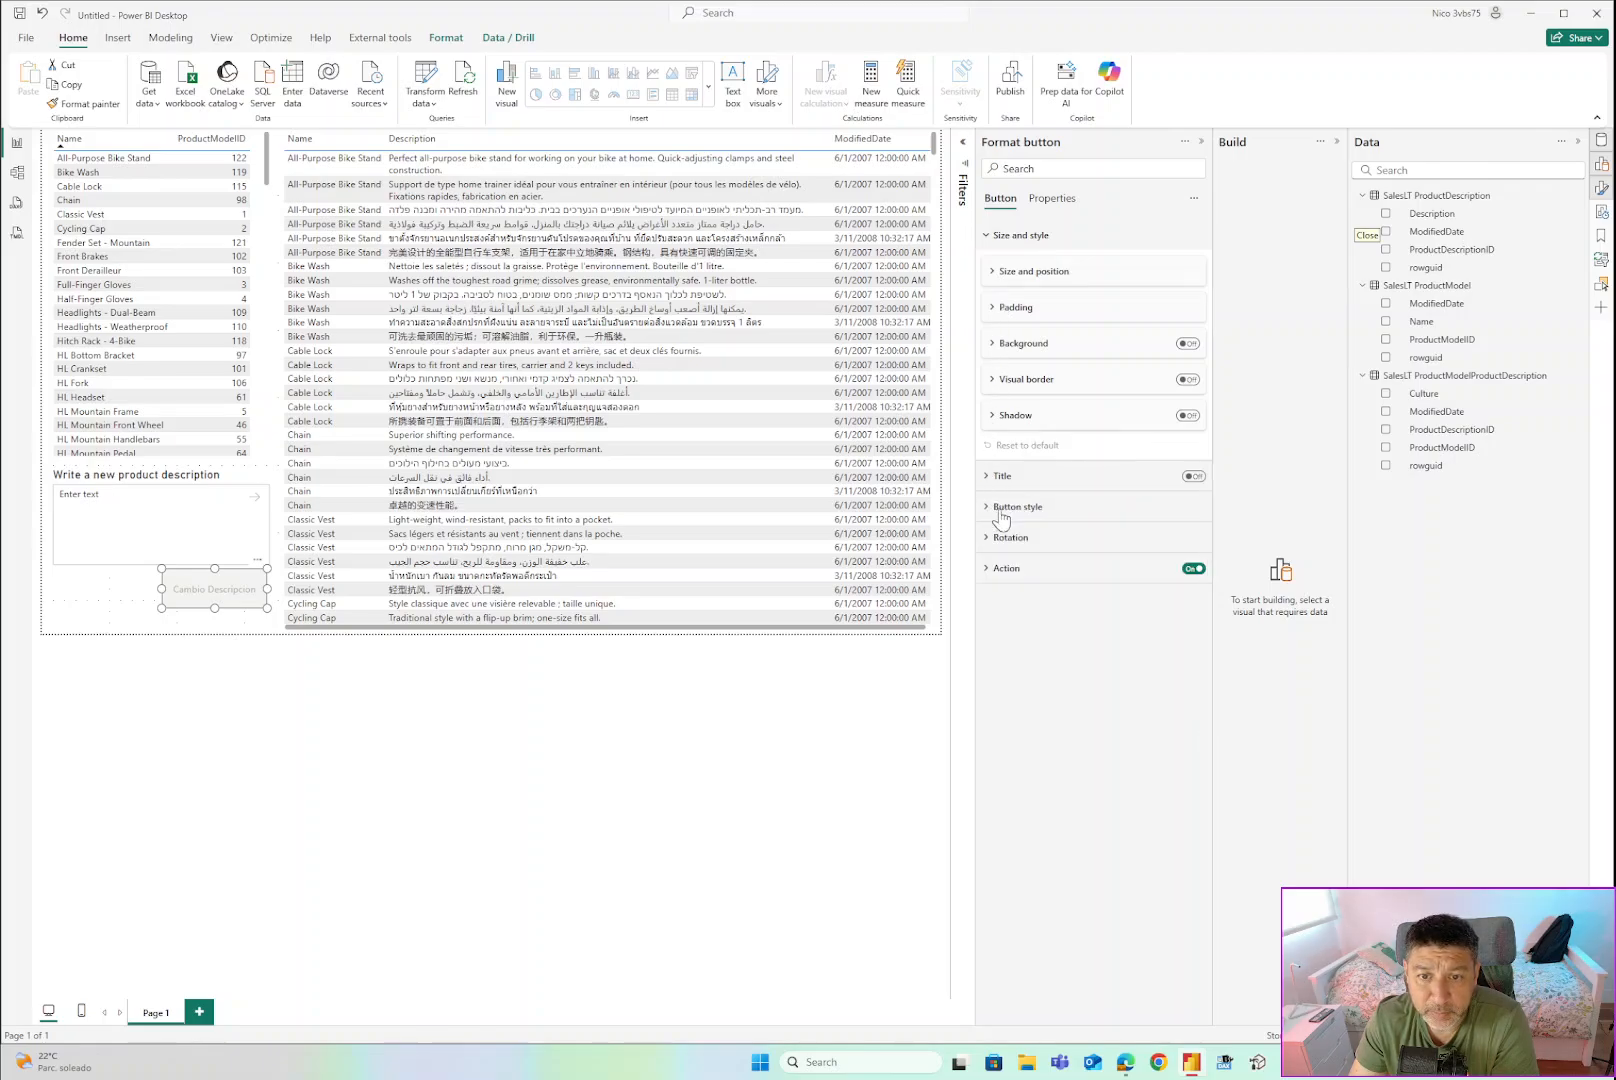
click(987, 237)
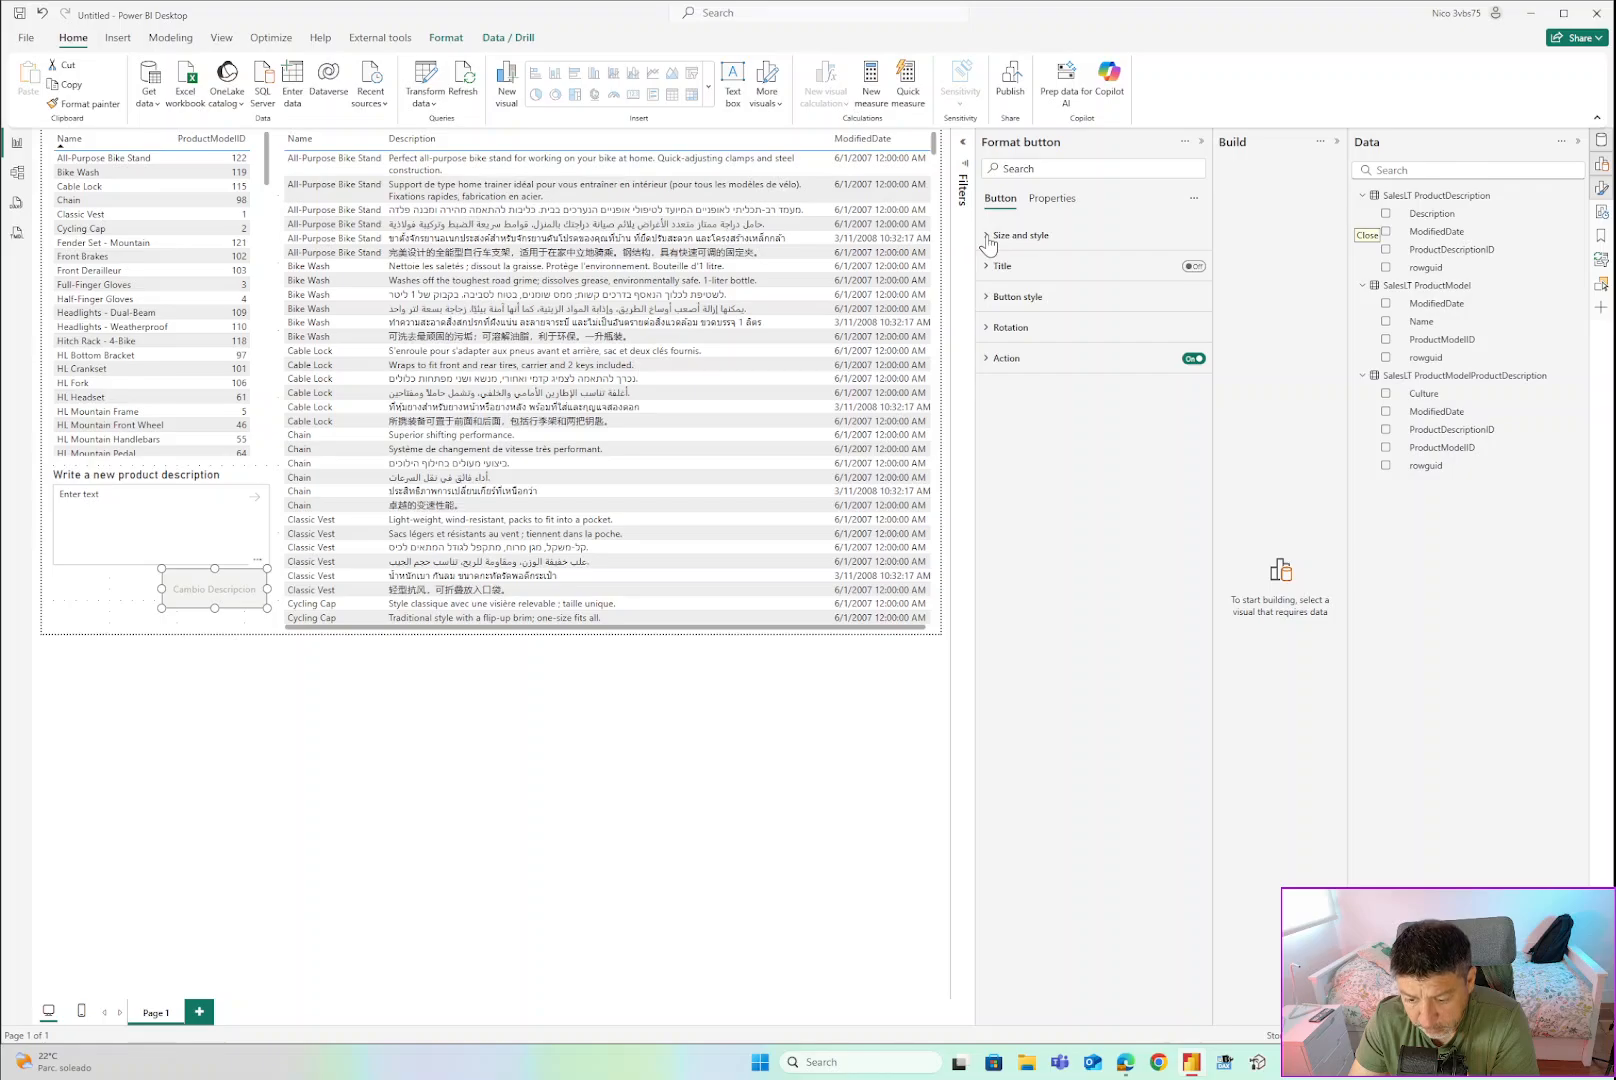
click(987, 359)
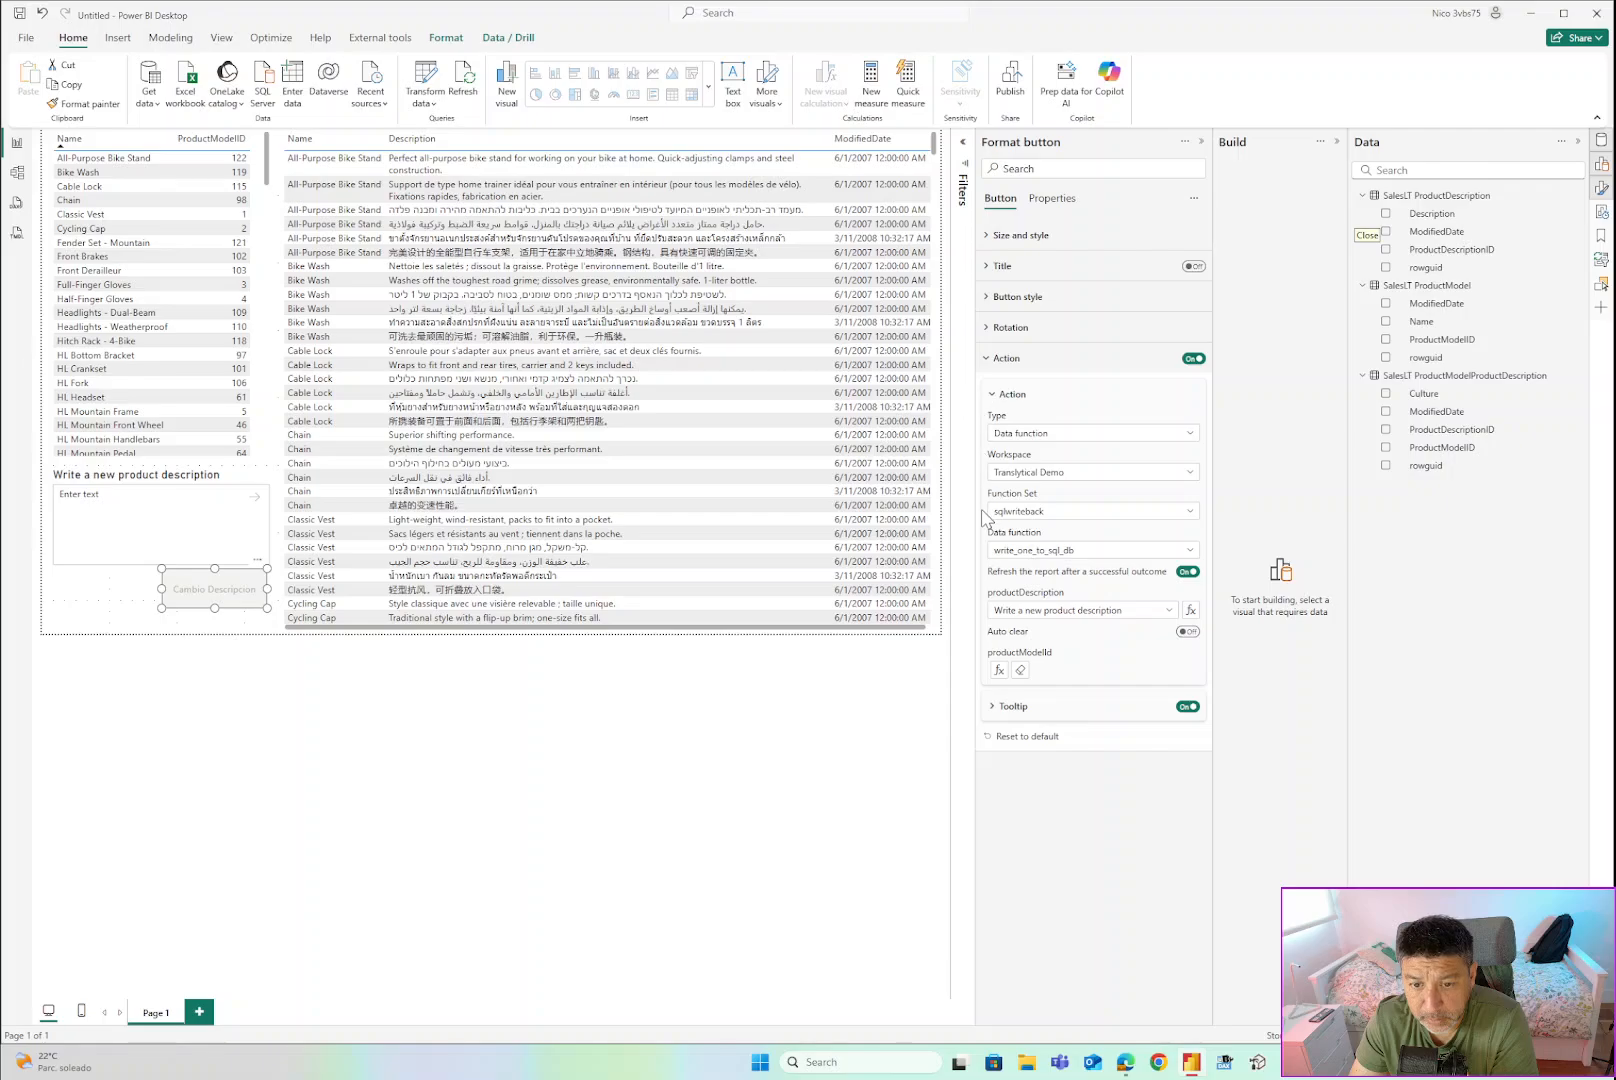
click(1187, 631)
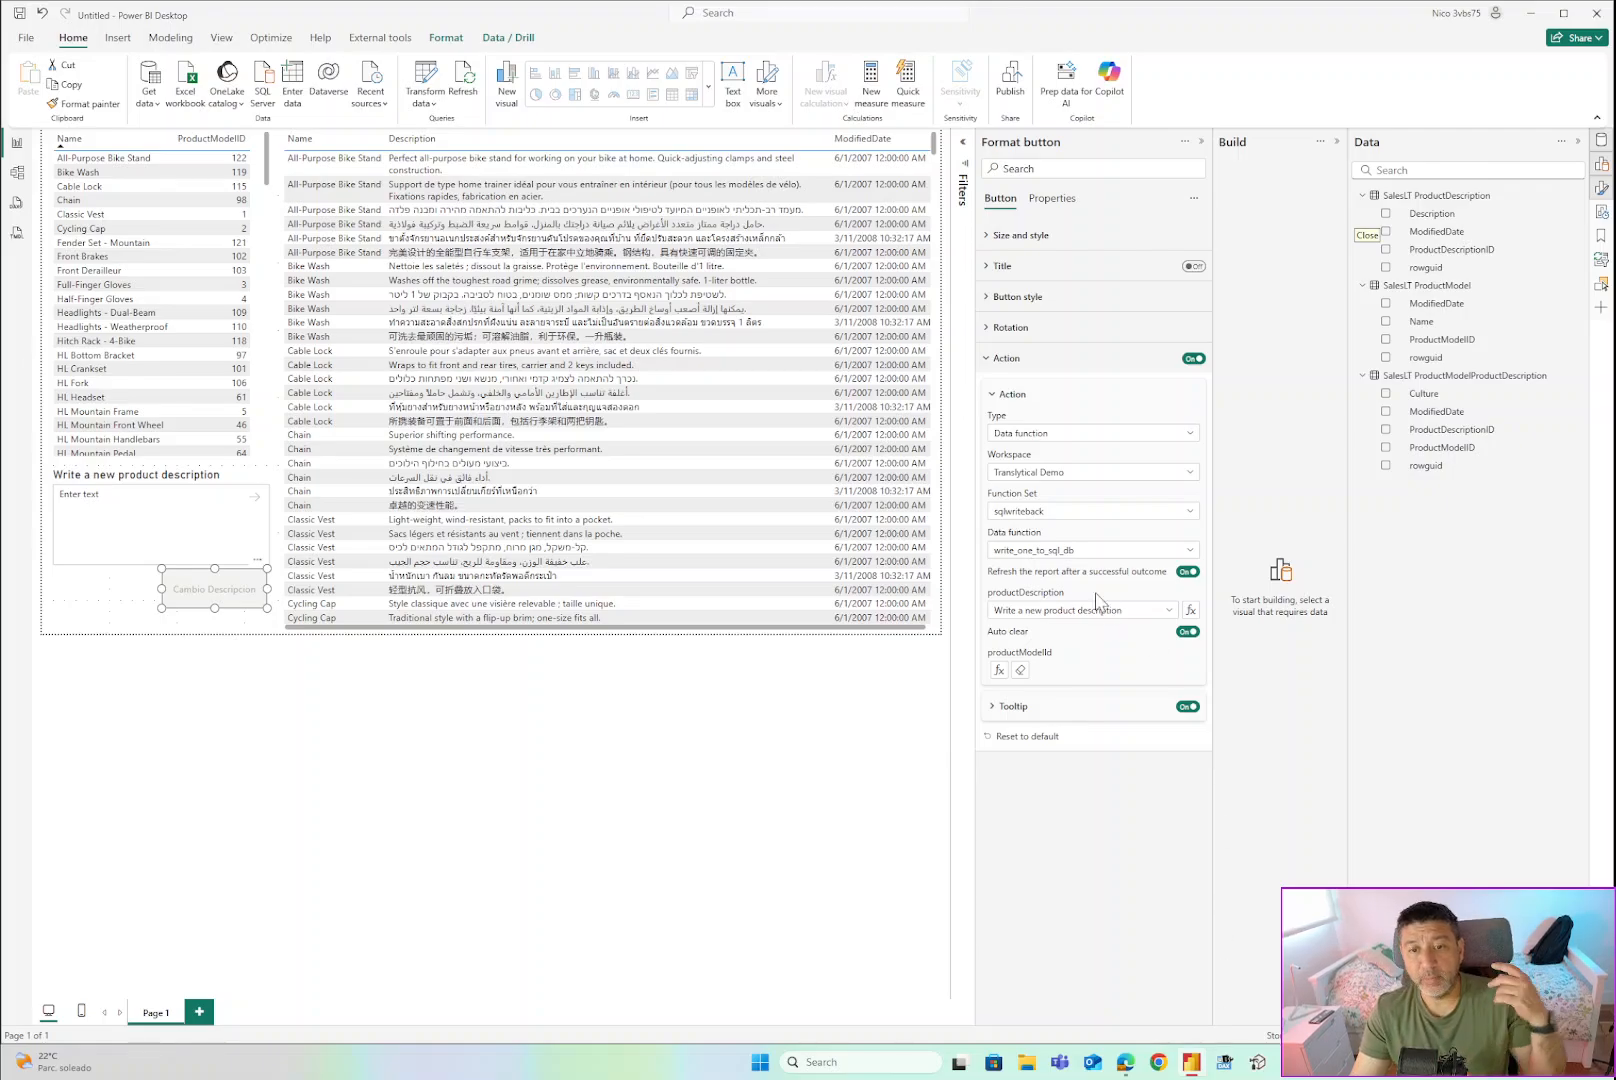
click(1185, 573)
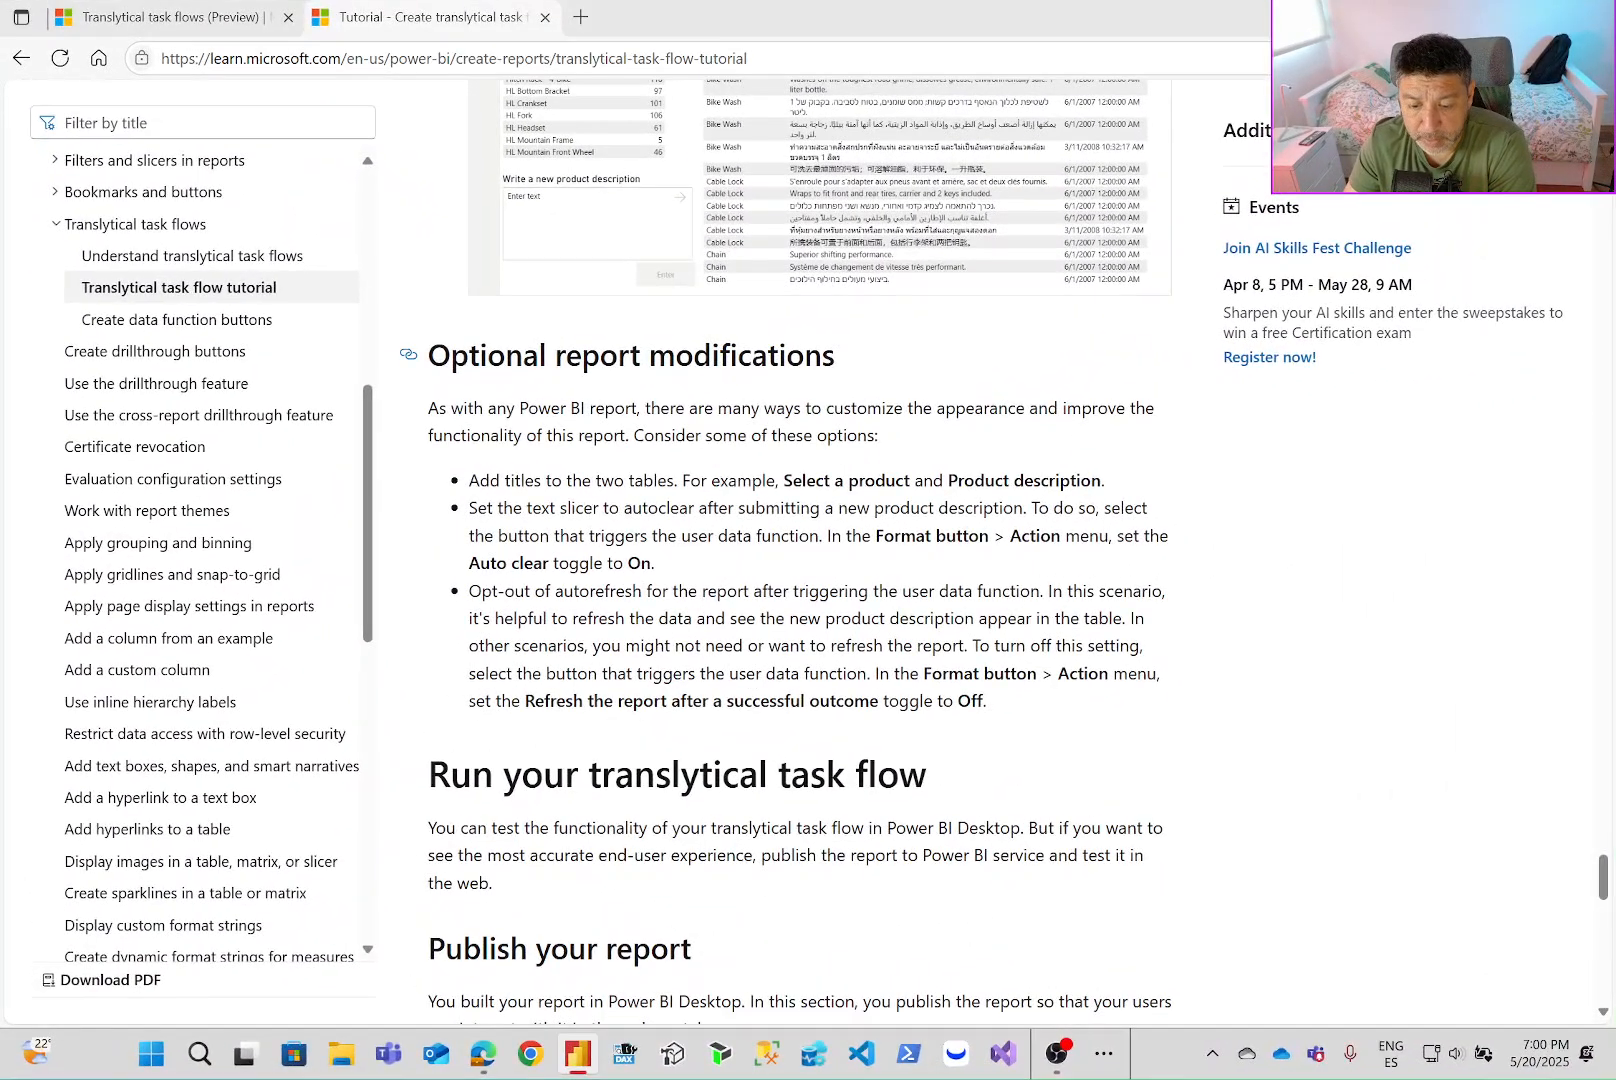
Review the tutorial's notes on table titles, autoclear and autorefresh, and continue to the section on running and publishing the task flow.
drag(540, 355, 826, 437)
click(735, 583)
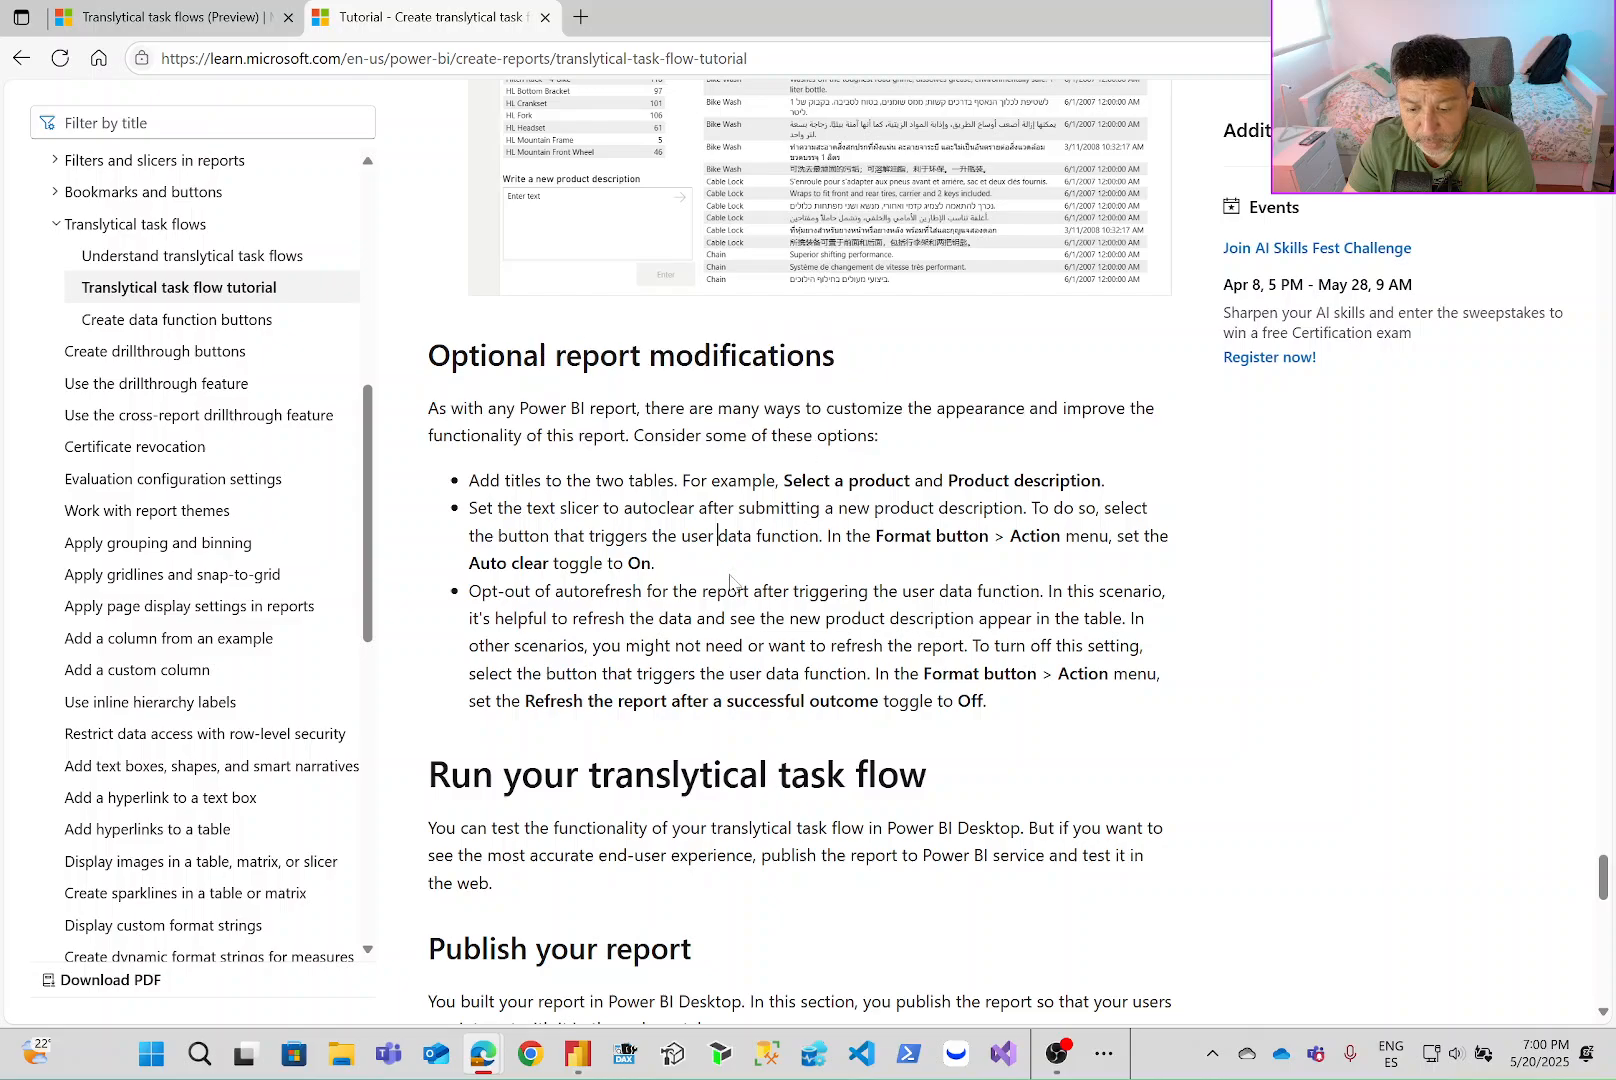
drag(706, 583, 452, 492)
click(652, 673)
drag(553, 619, 955, 752)
click(967, 722)
drag(1012, 697, 943, 702)
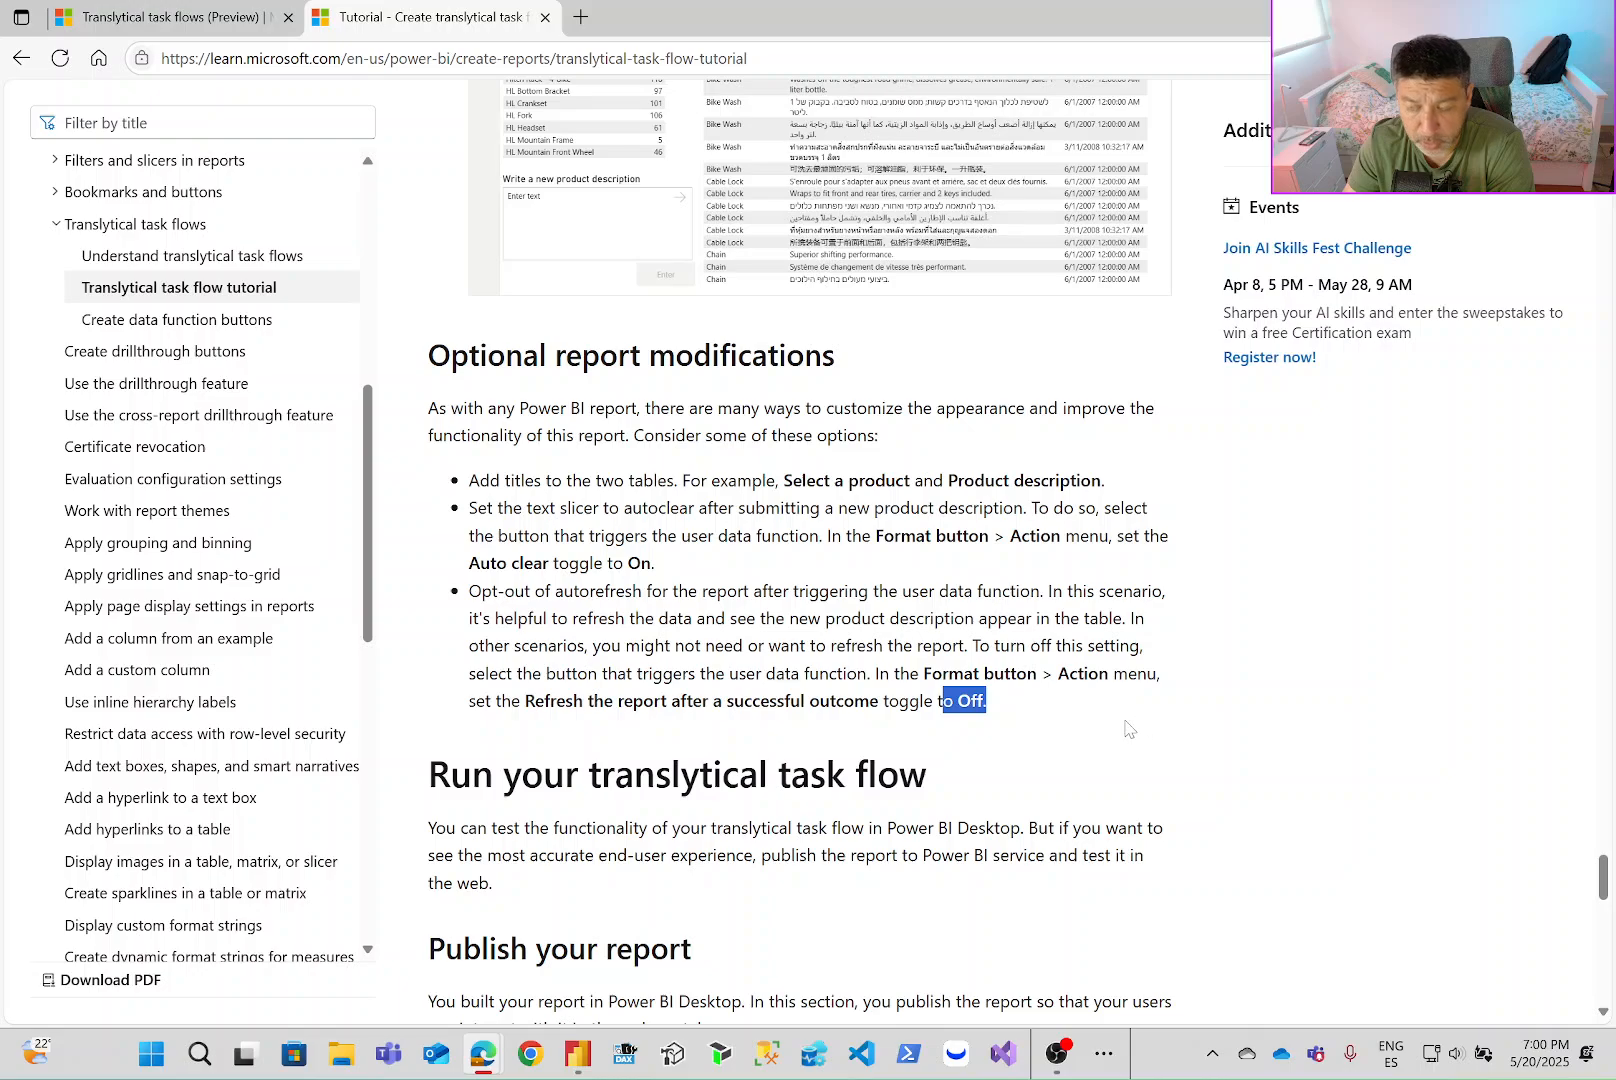
scroll(1128, 728, down, 2)
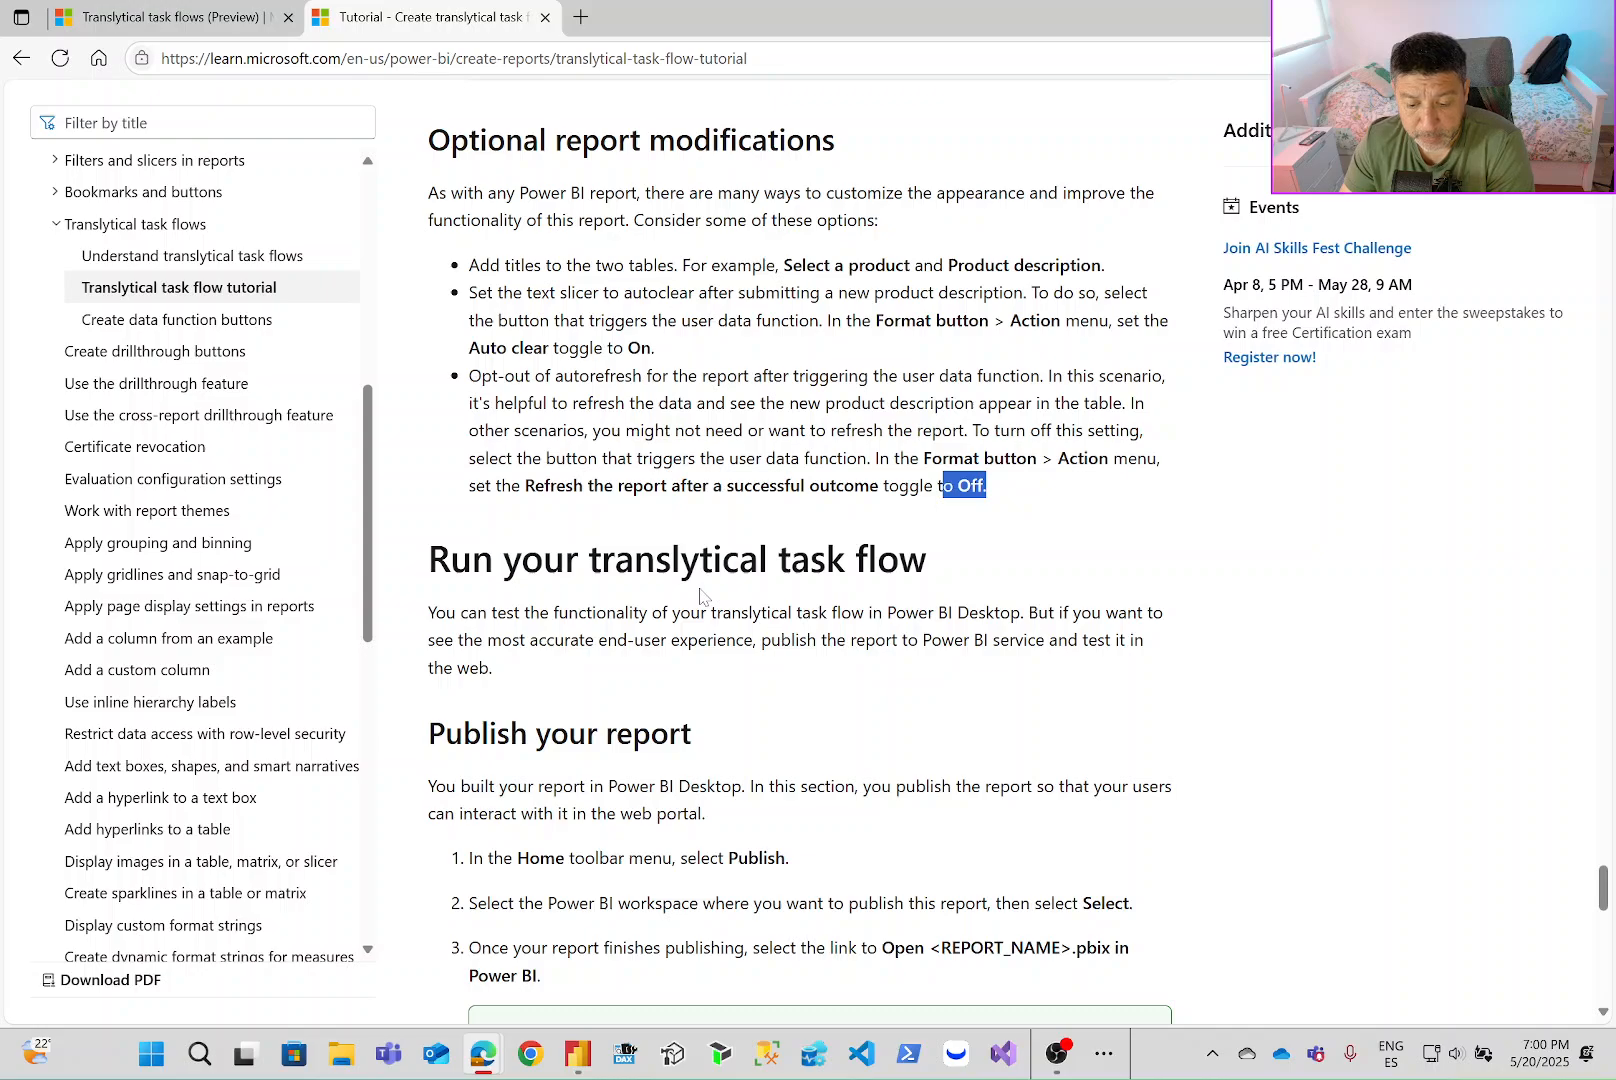
Read the tutorial's section on running the translytical task flow and publishing the report to the Power BI service.
scroll(700, 595, down, 1)
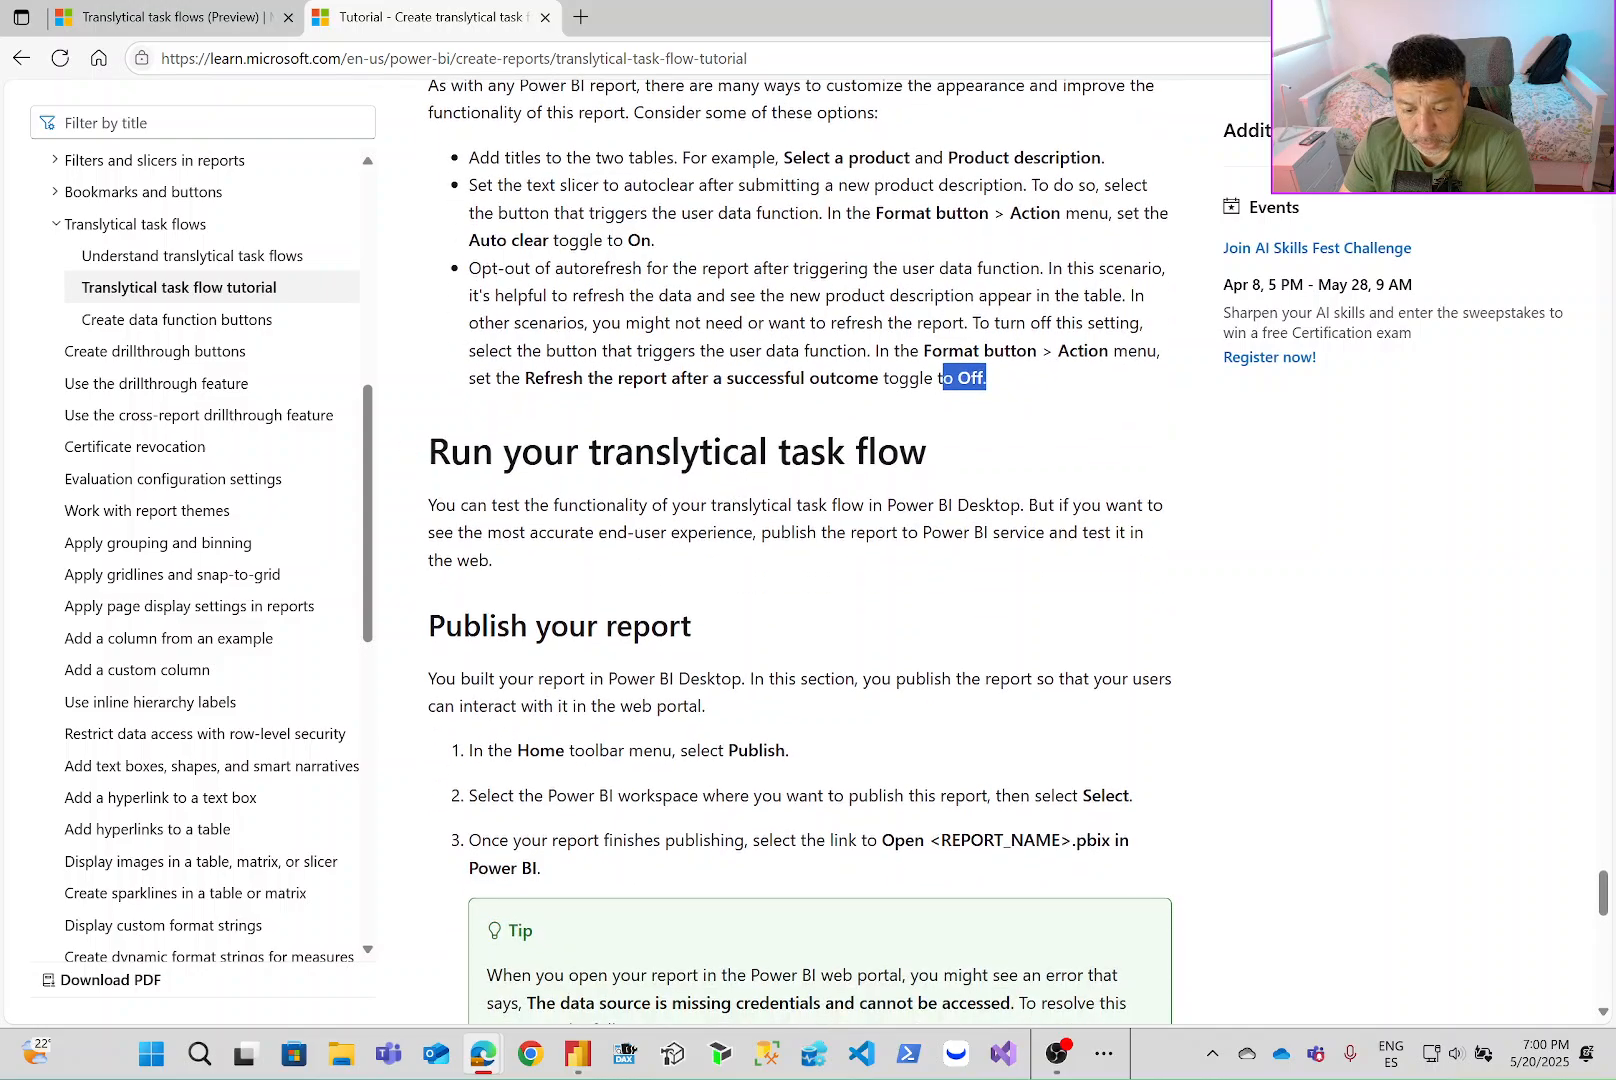
drag(540, 505, 680, 533)
click(680, 533)
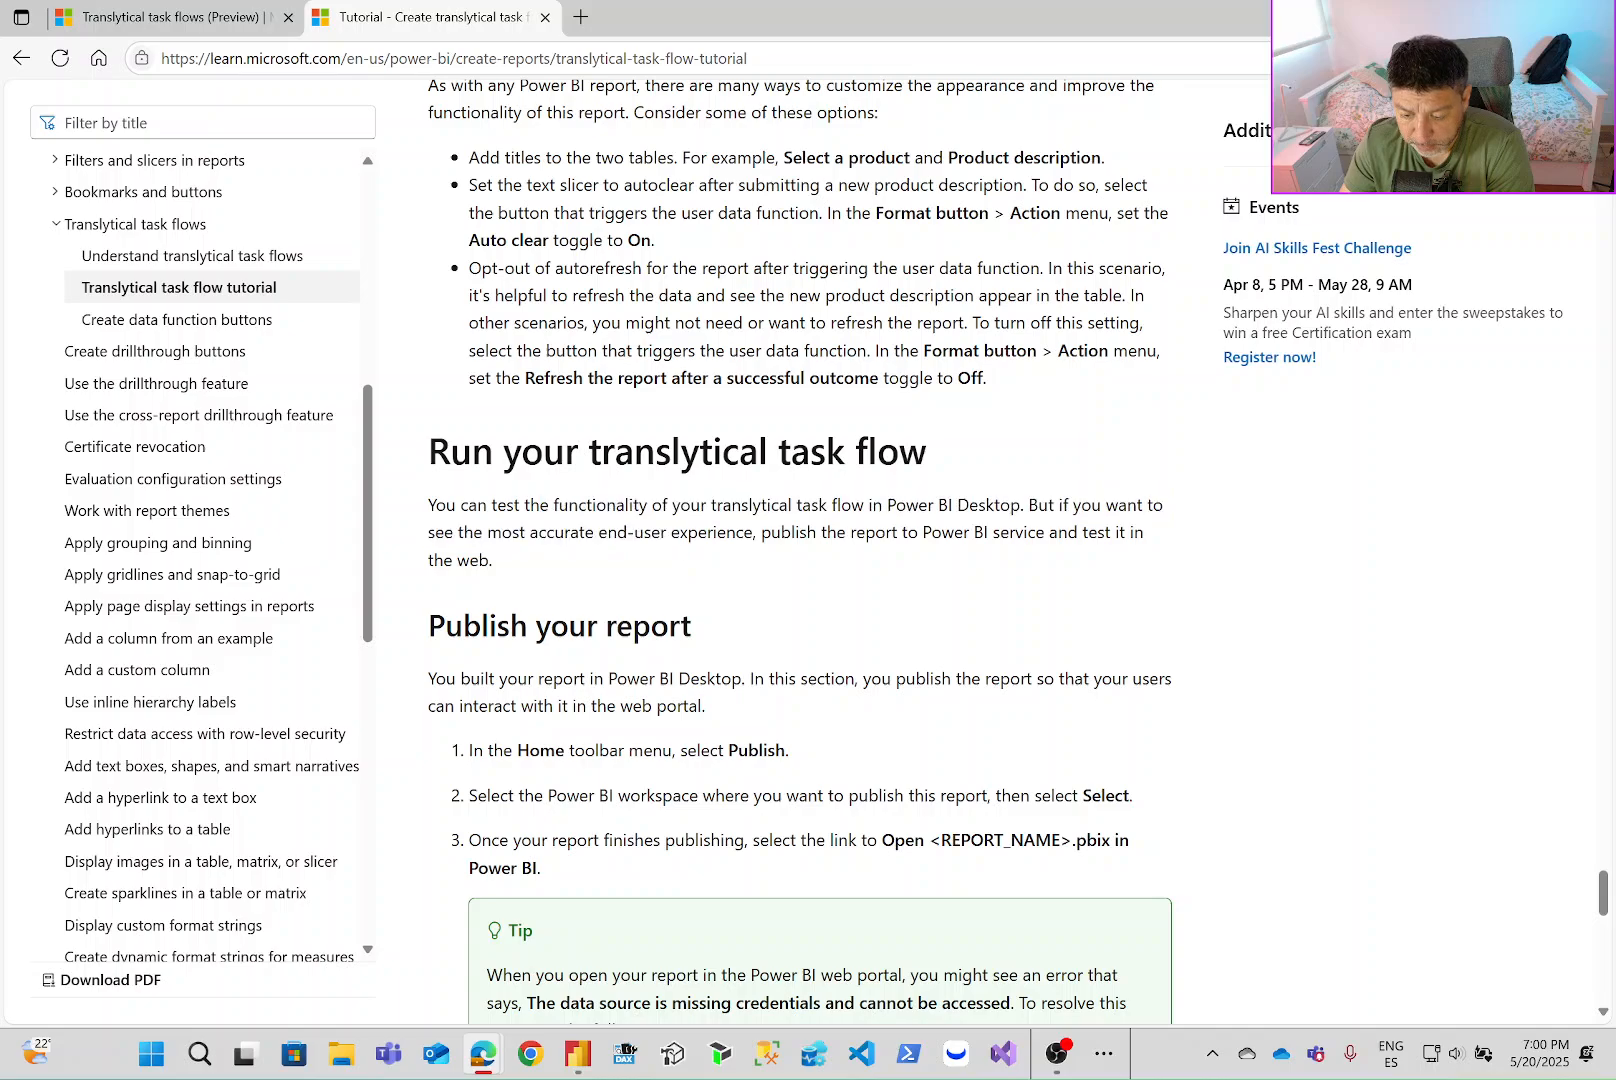
drag(555, 532, 993, 532)
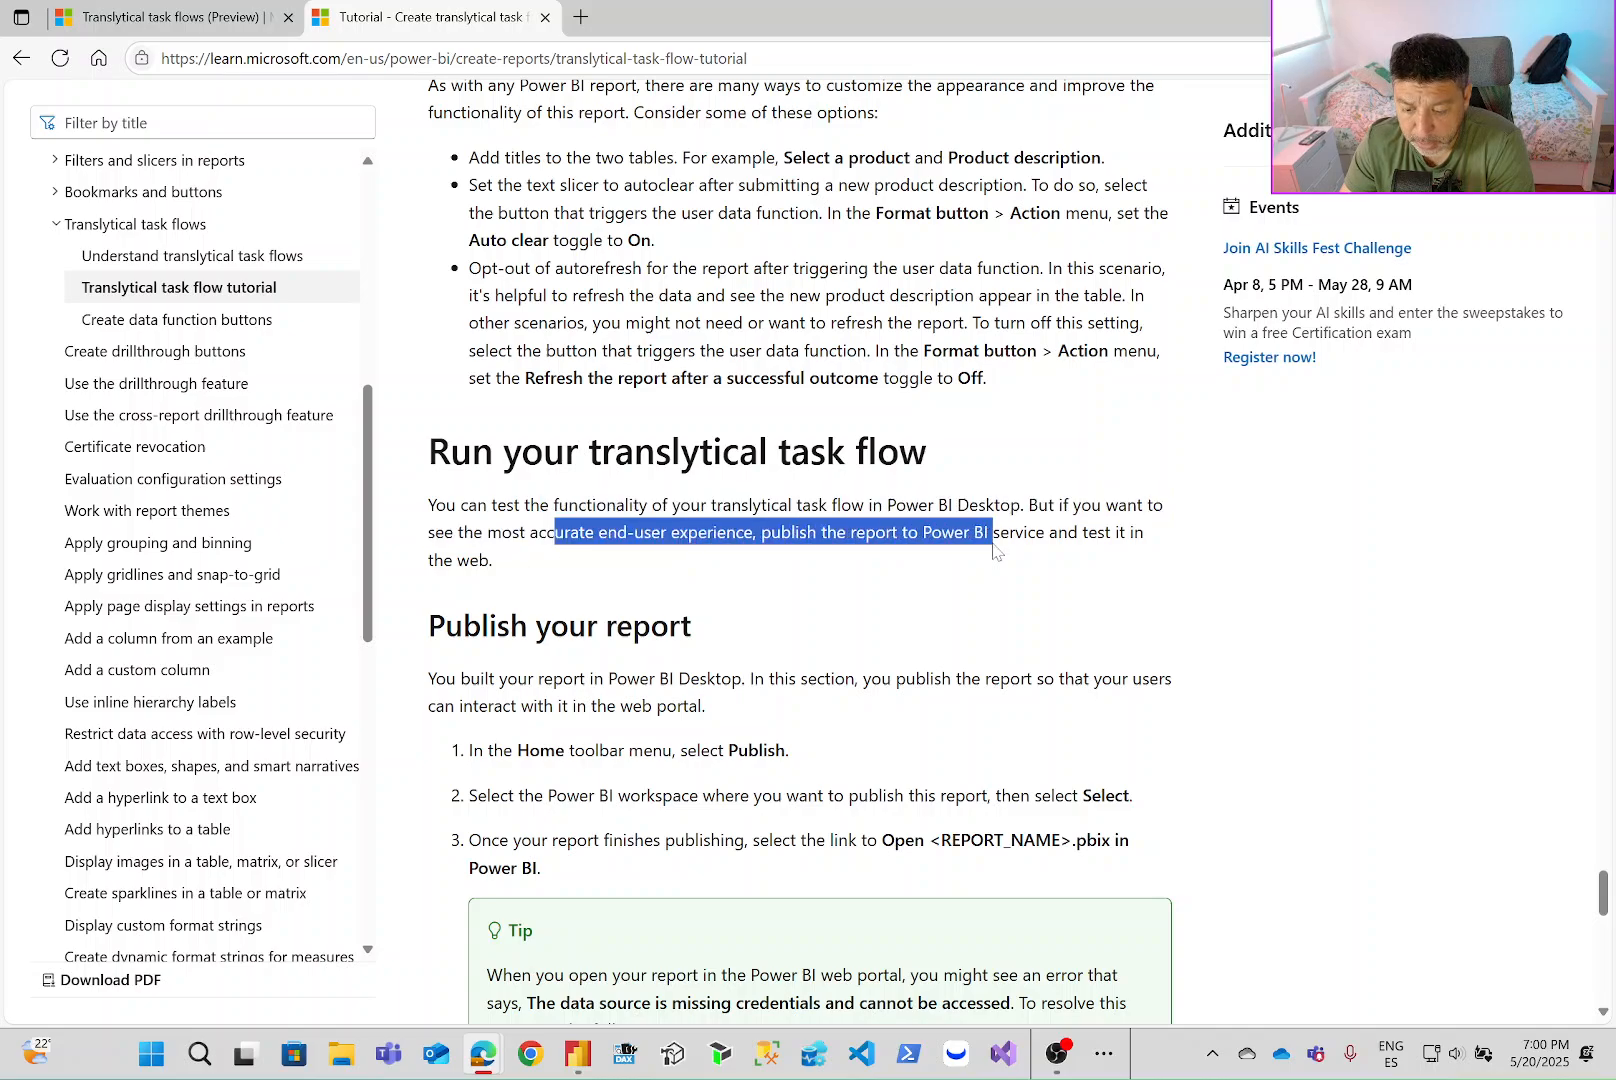
click(985, 548)
scroll(690, 556, down, 2)
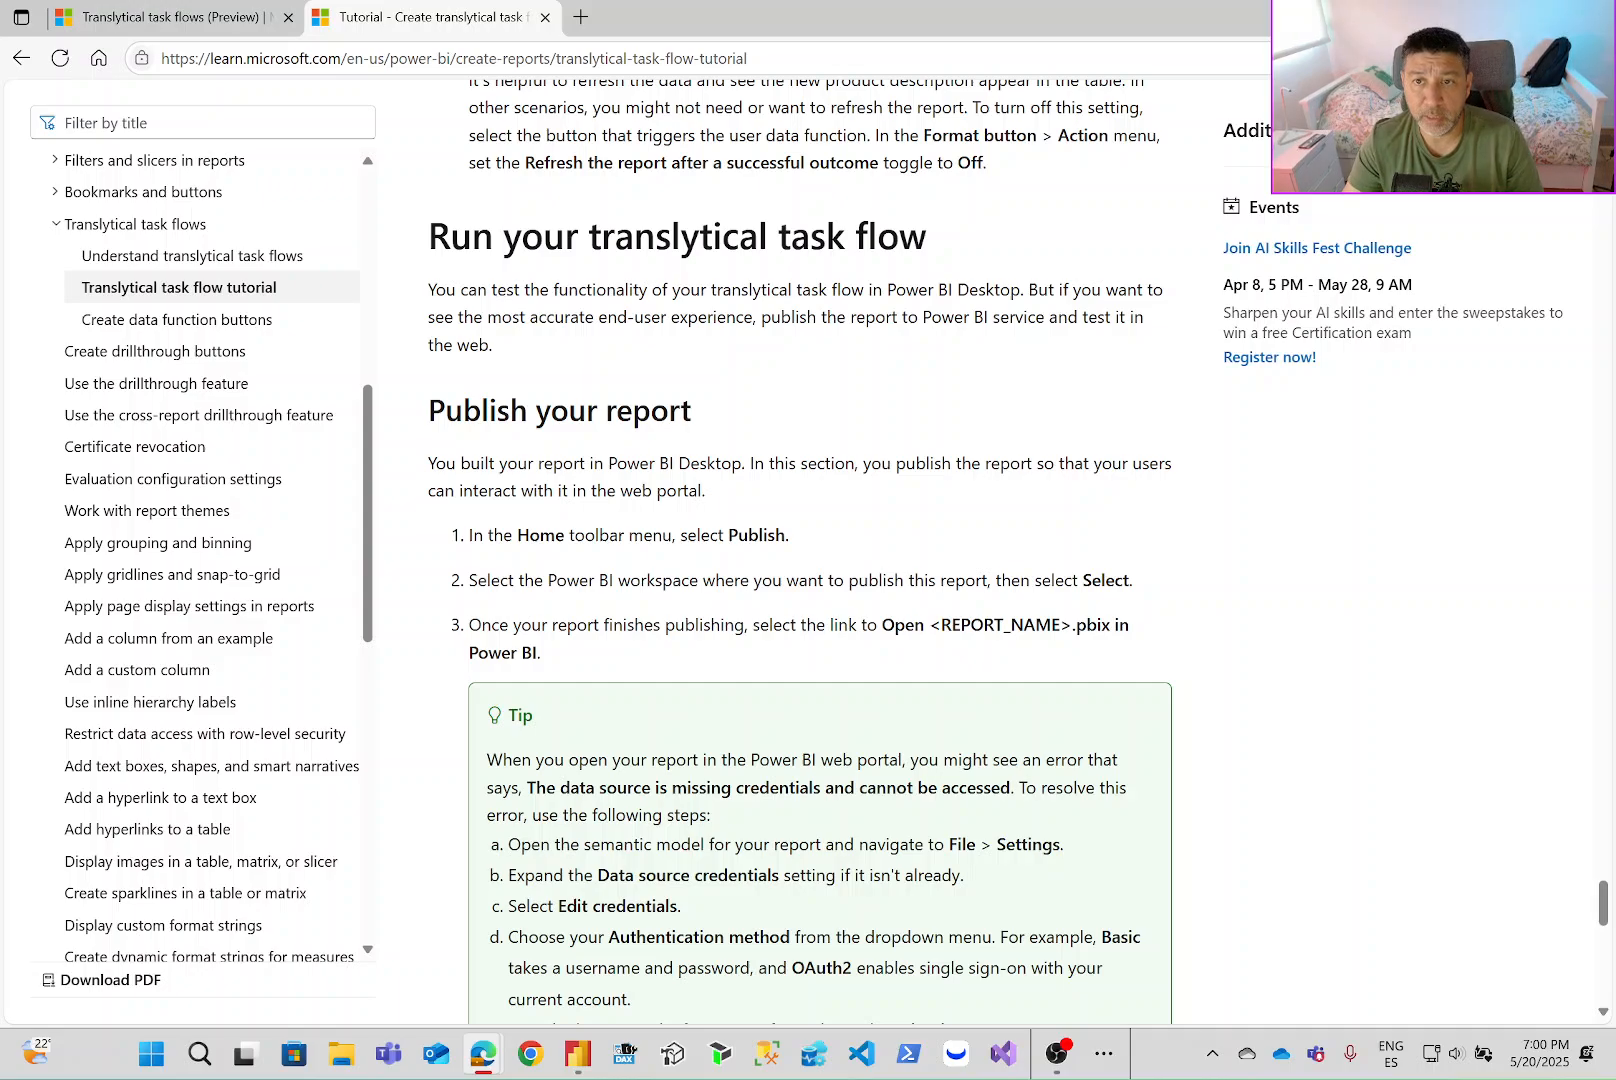
Switch to Power BI Desktop, start publishing the report and save its changes to a file named Translitical DEMO Rerport.
key(alt+Tab)
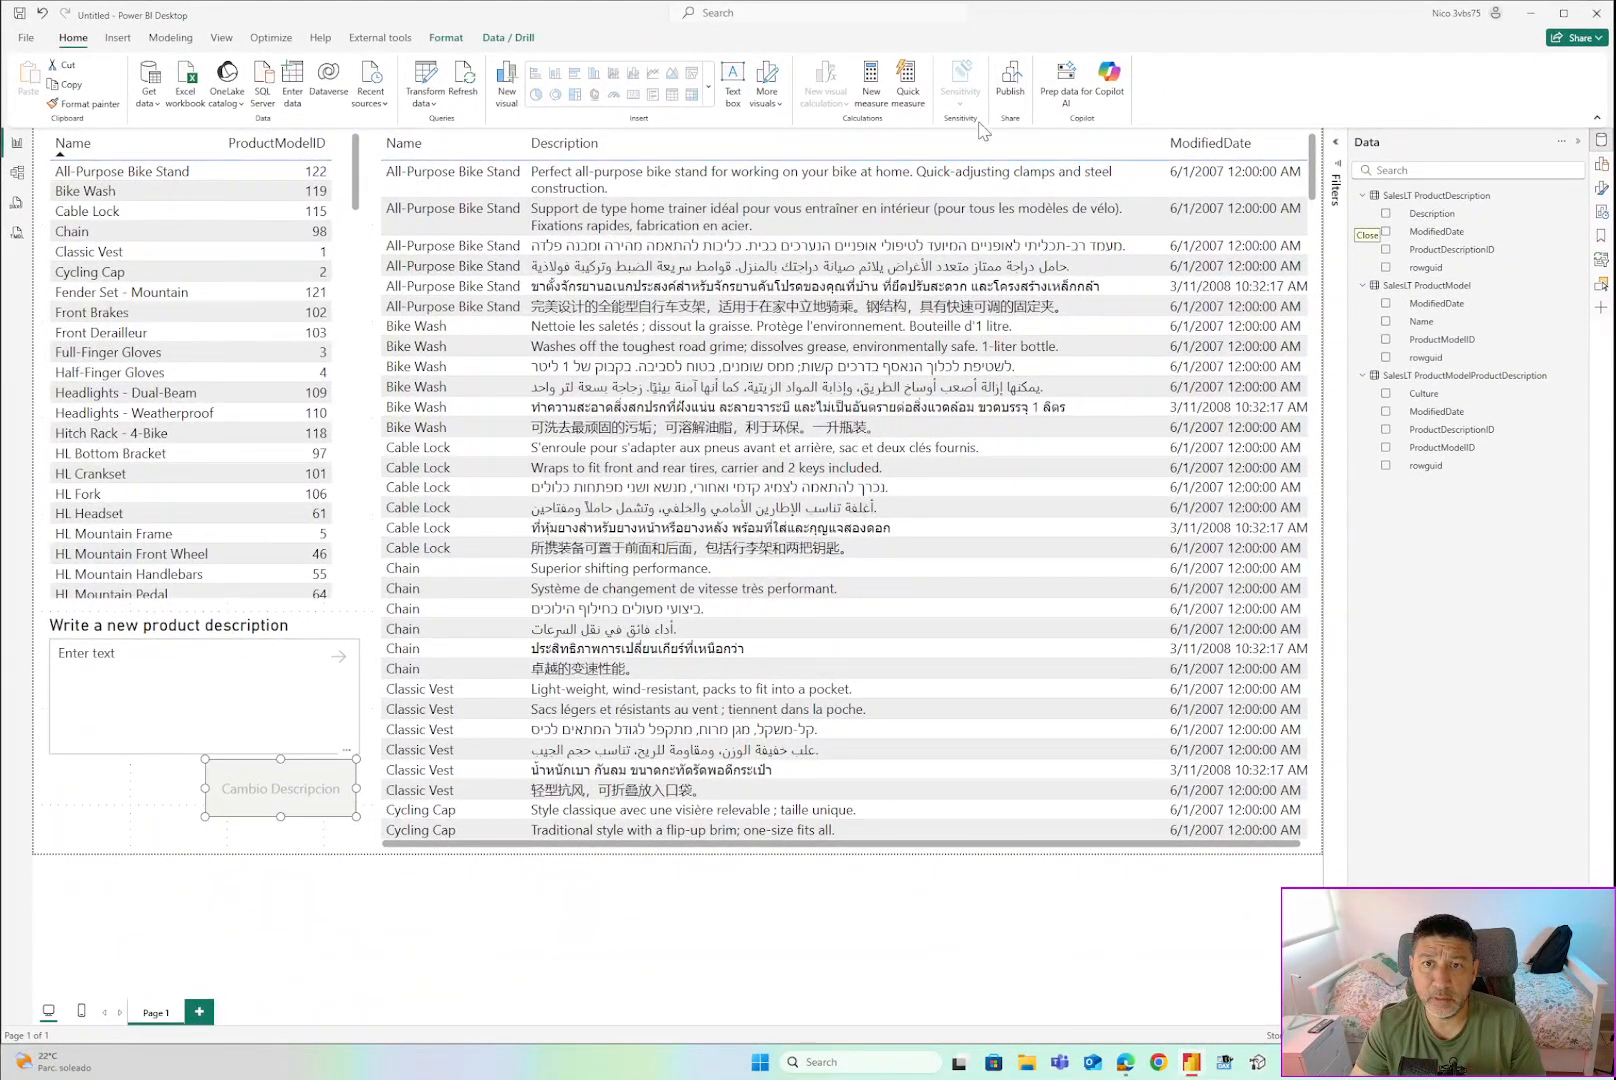
click(1011, 89)
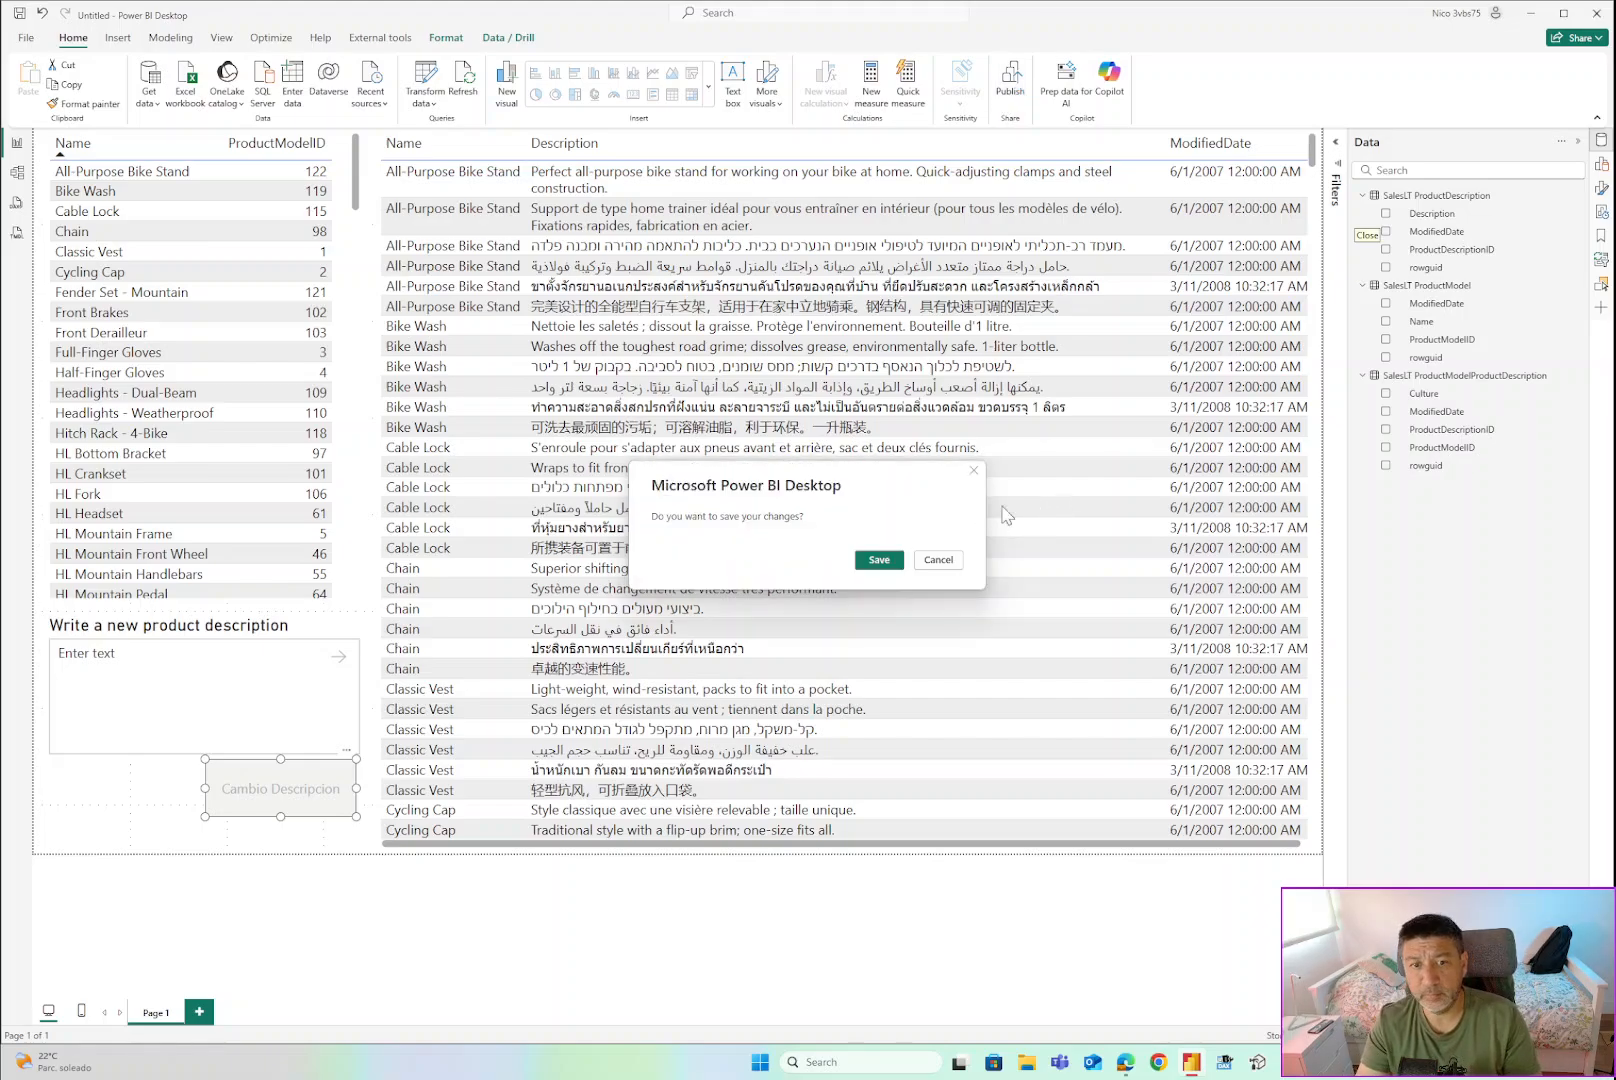
click(888, 562)
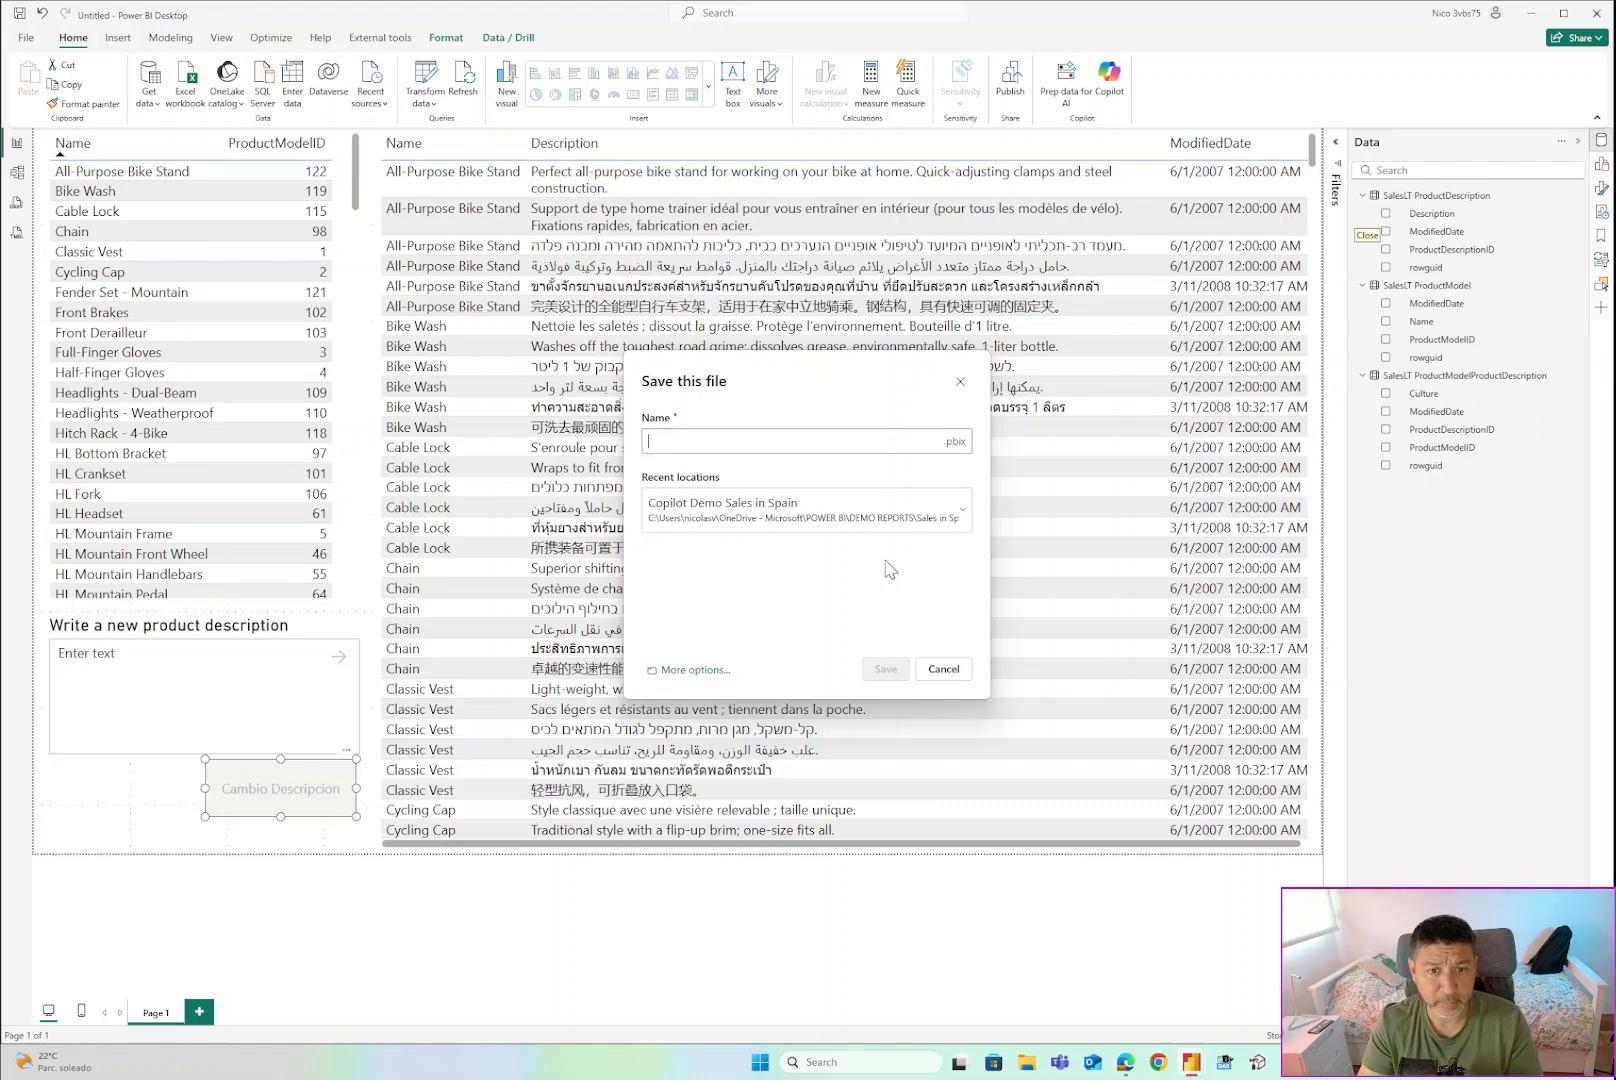
text(Translitical DEMO Report)
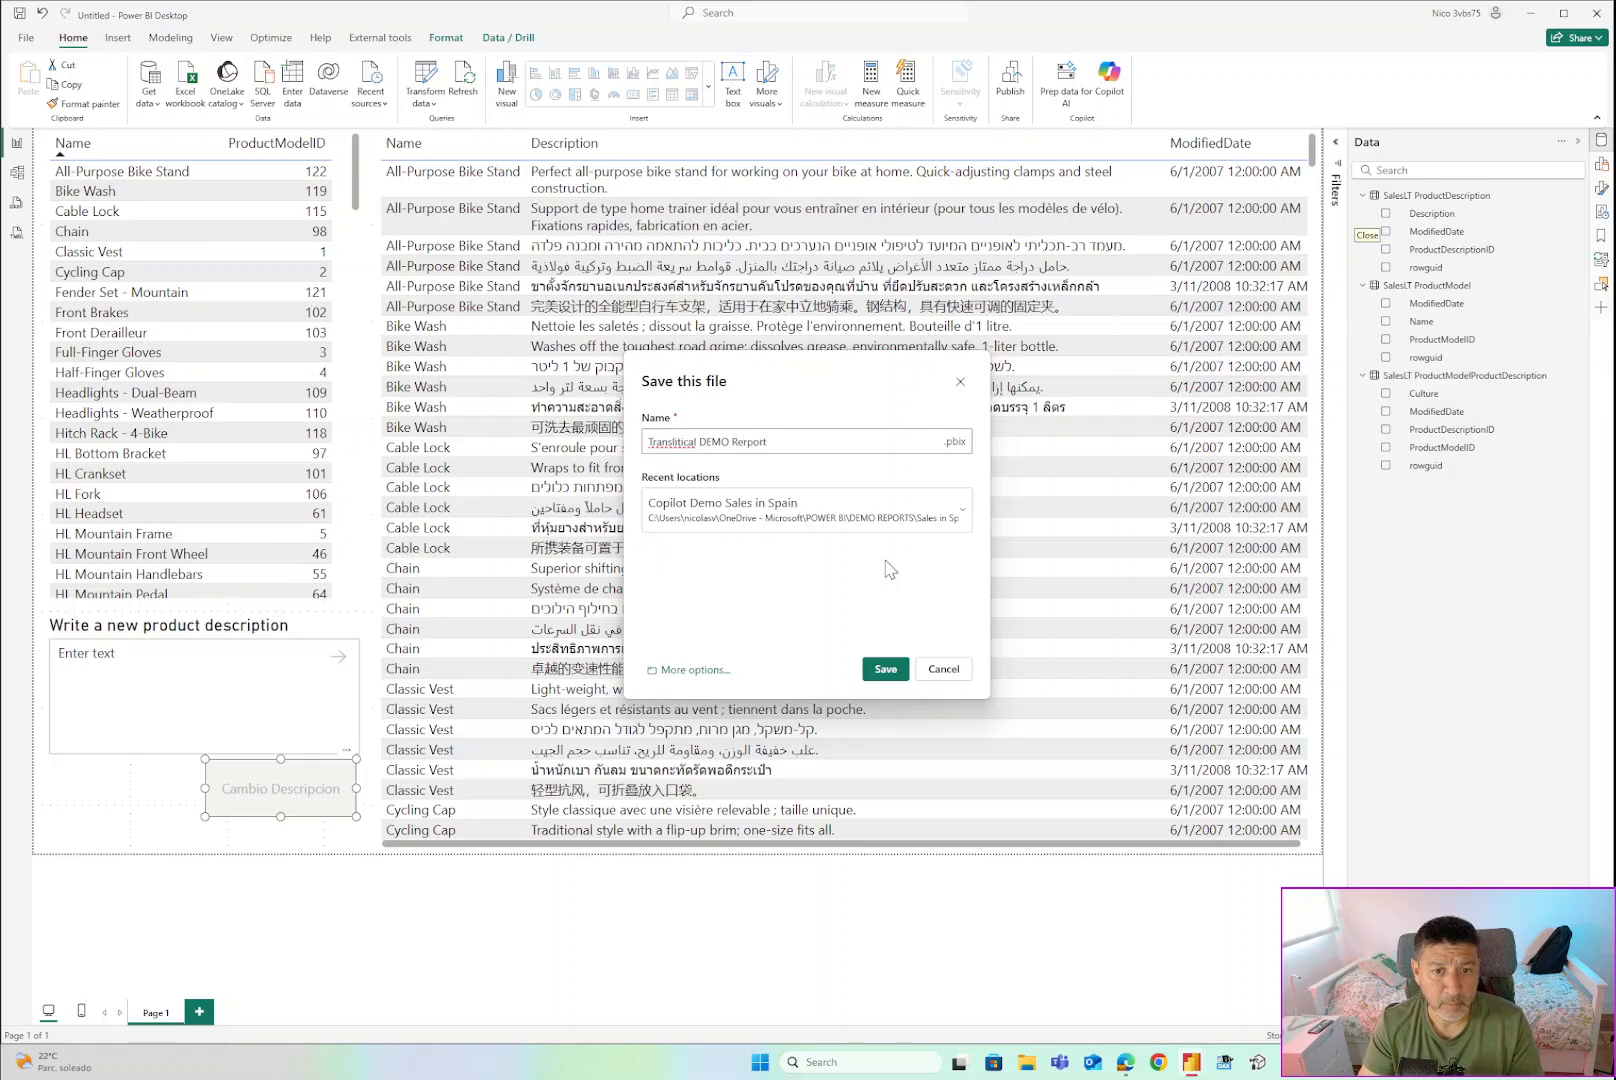
click(885, 671)
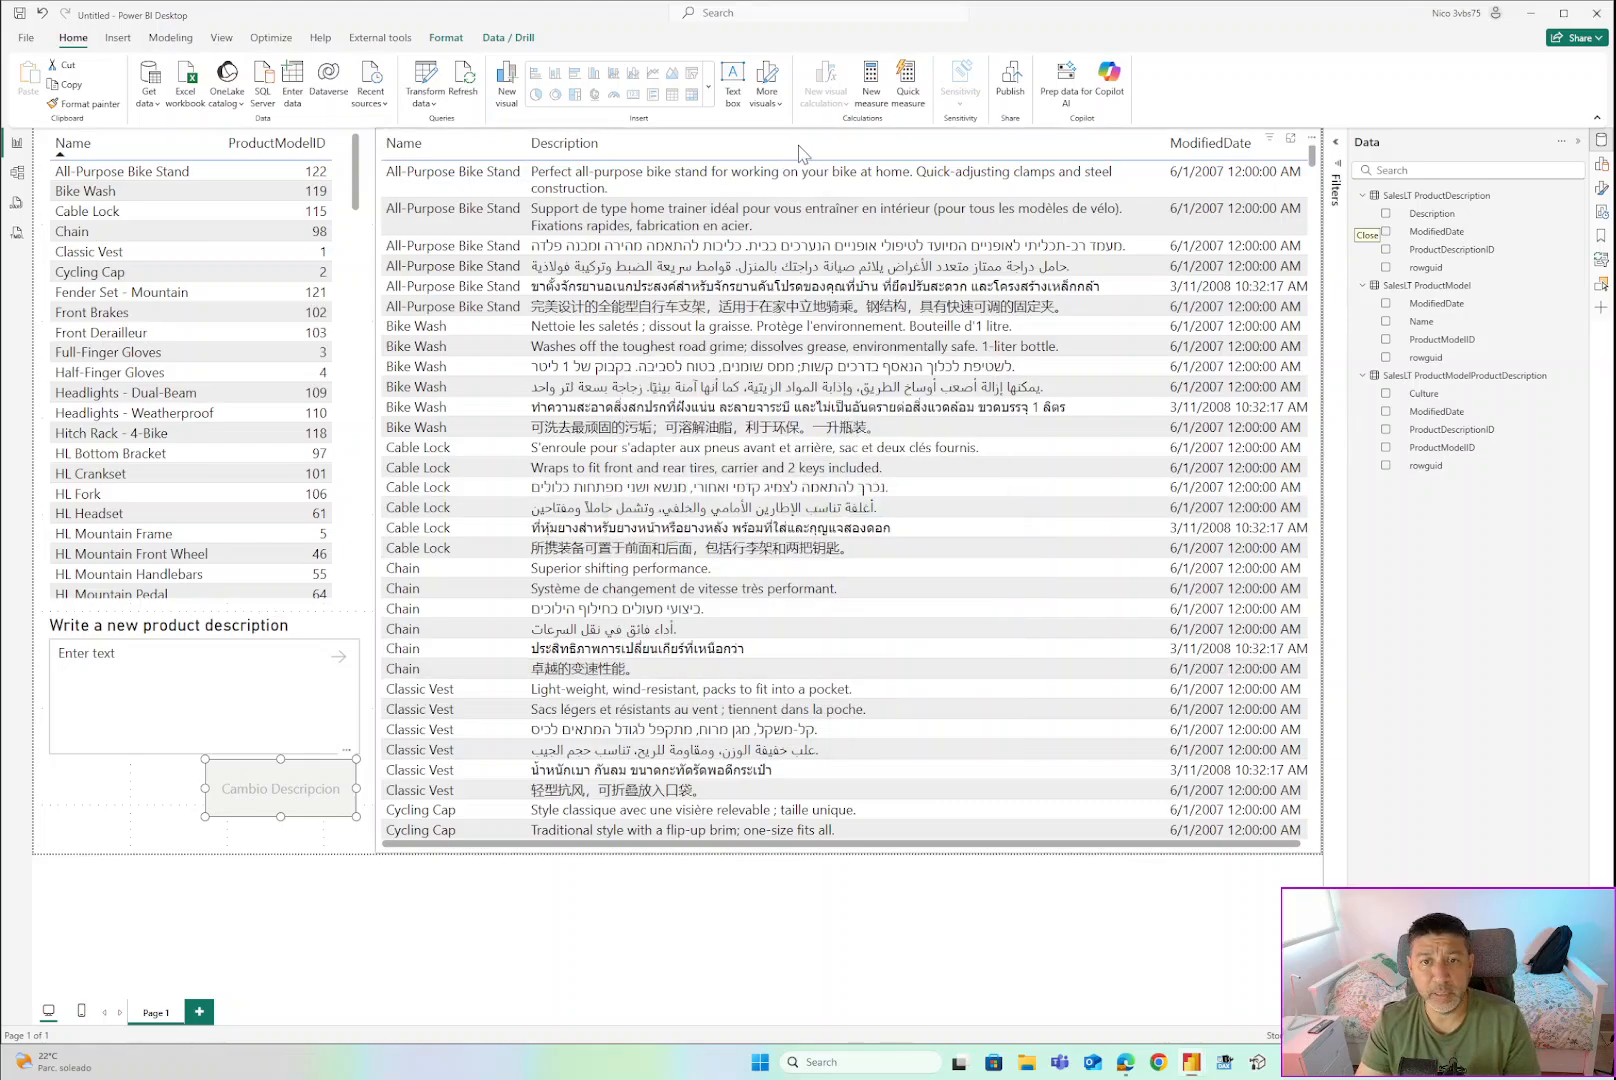
Publish the saved report to the Translytical Demo workspace.
click(1018, 93)
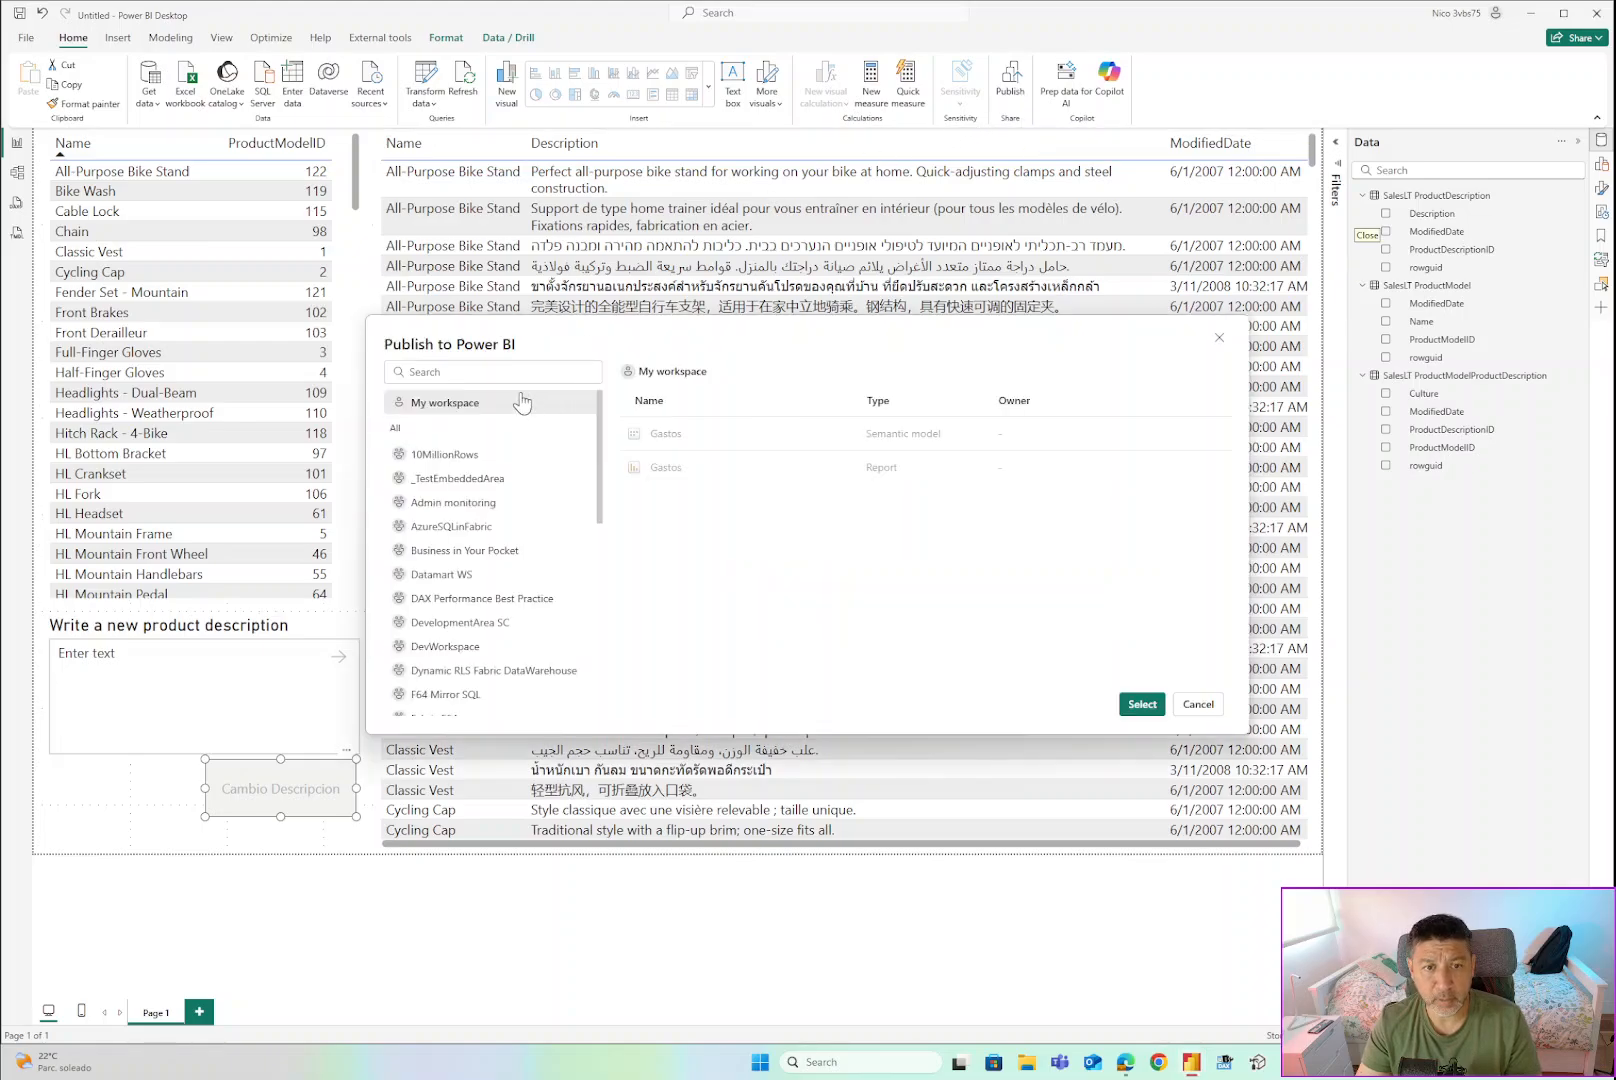
scroll(465, 480, down, 10)
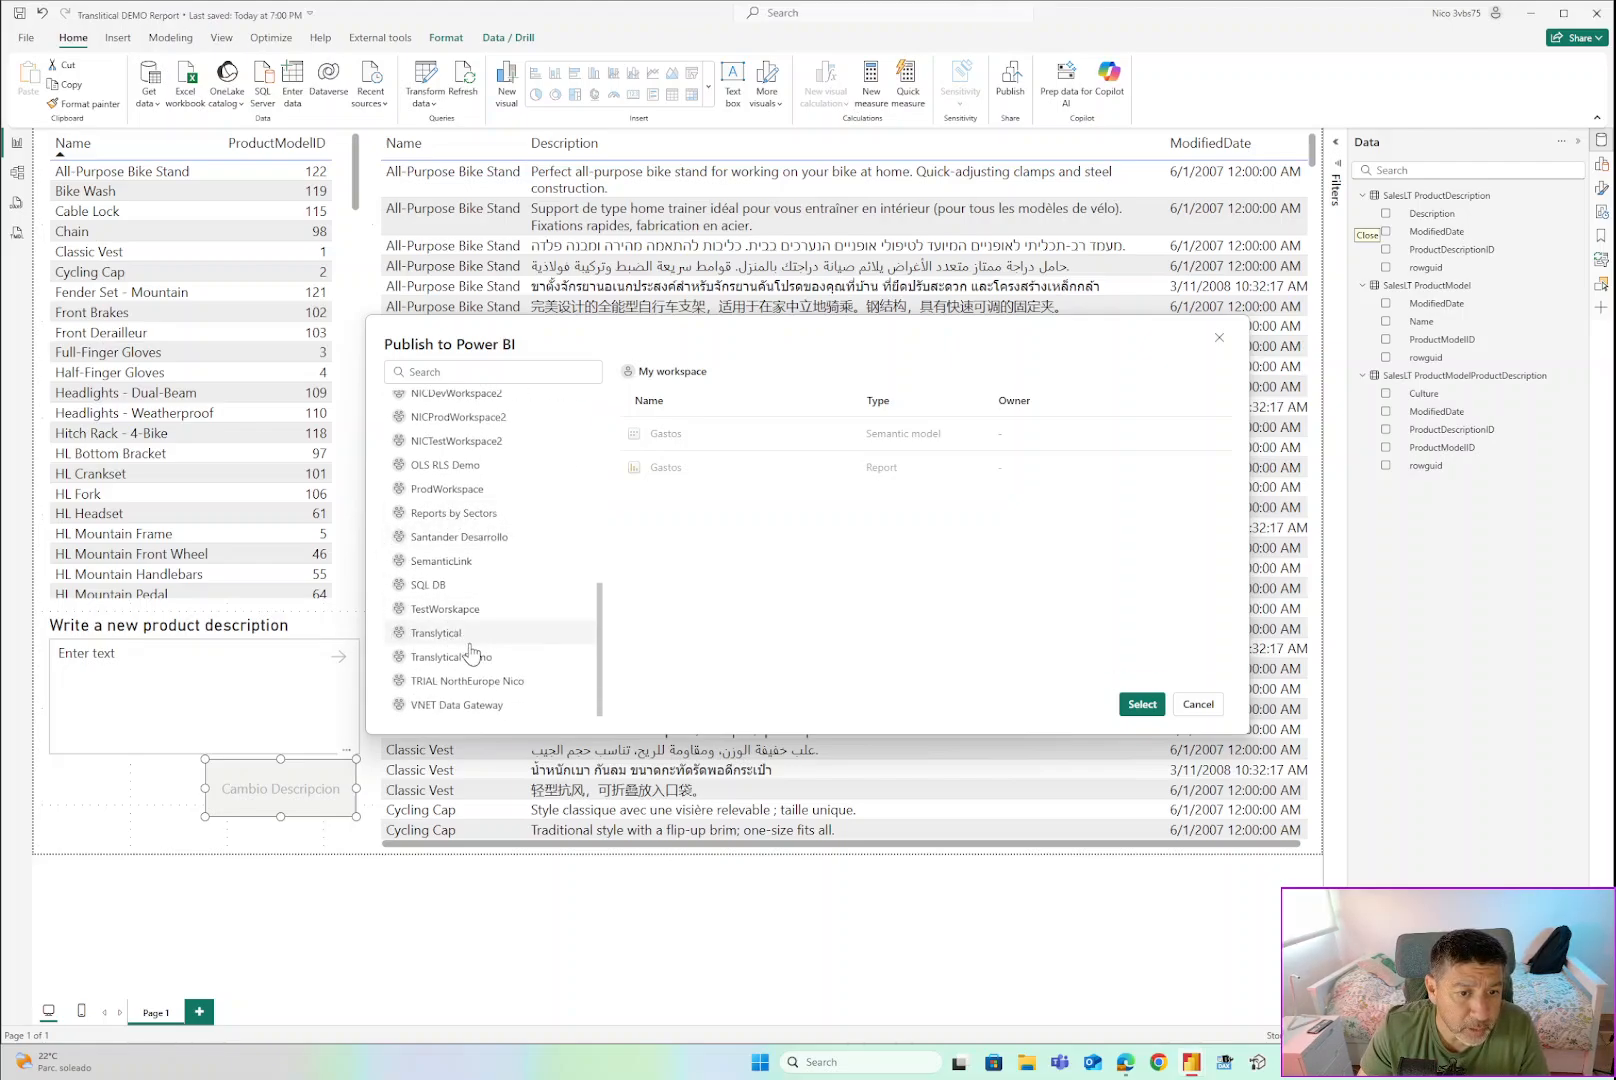
click(485, 658)
click(1142, 704)
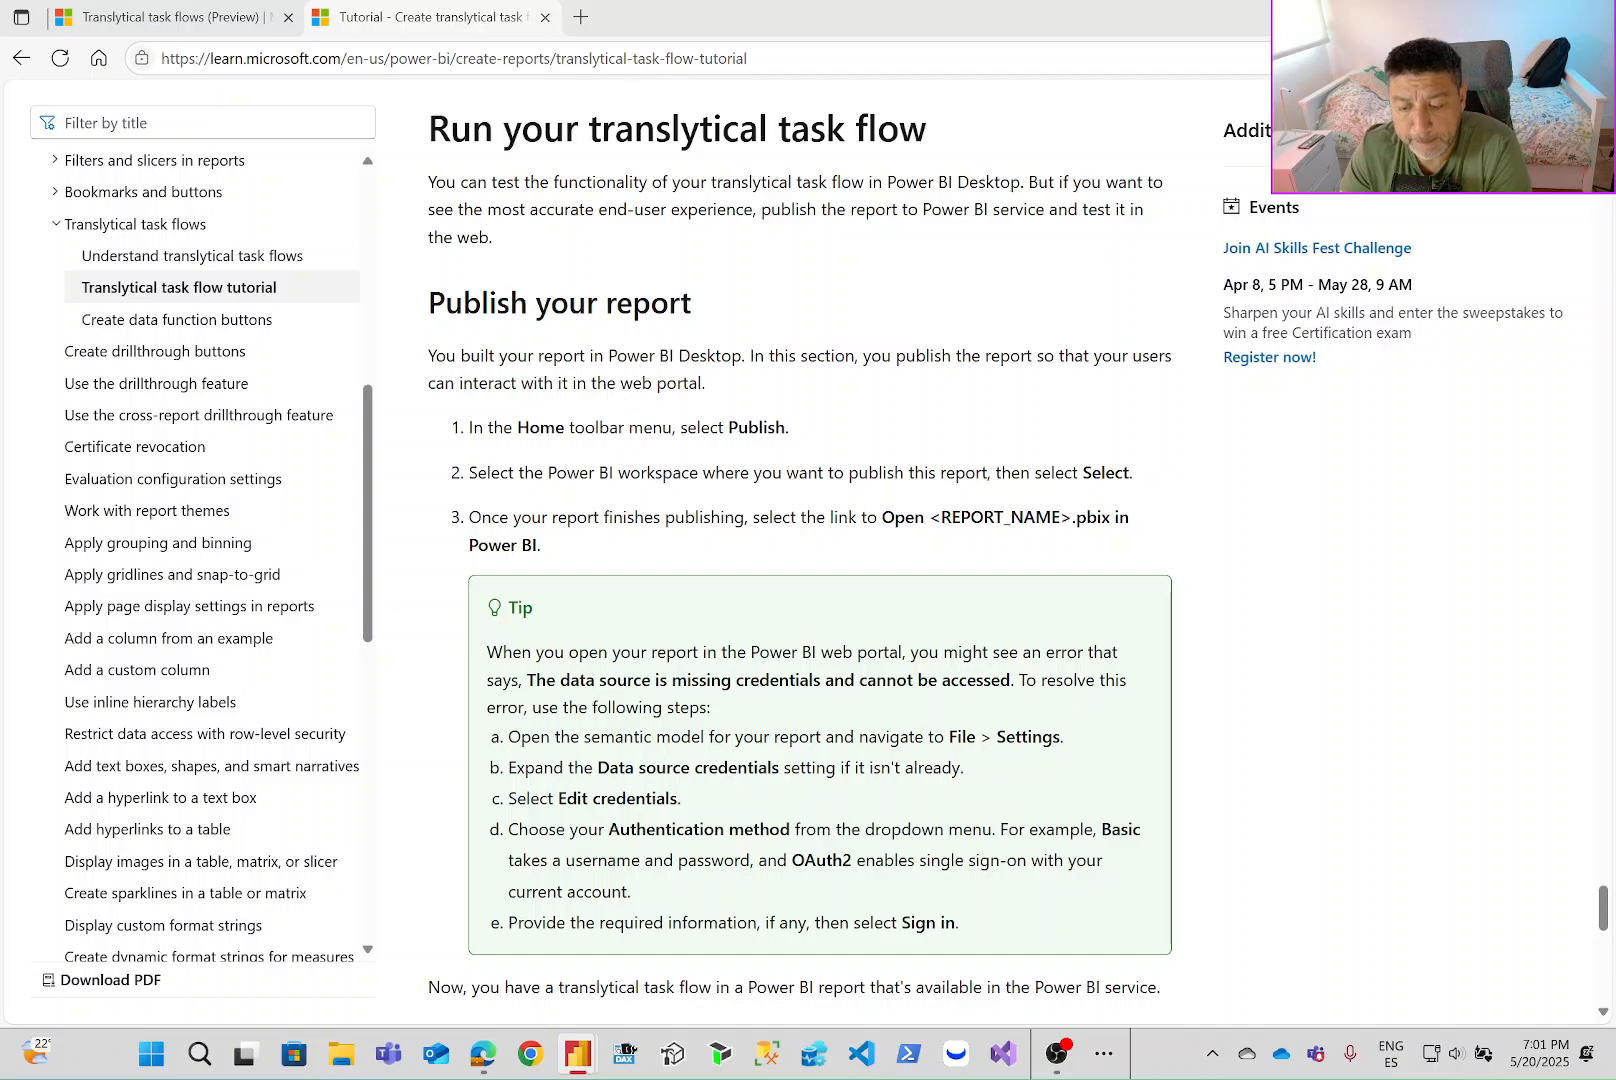
Check the tutorial's post-publishing instruction, open the Translitical DEMO Rerport report in the Power BI service and dismiss its error banner.
drag(587, 517, 735, 517)
click(735, 517)
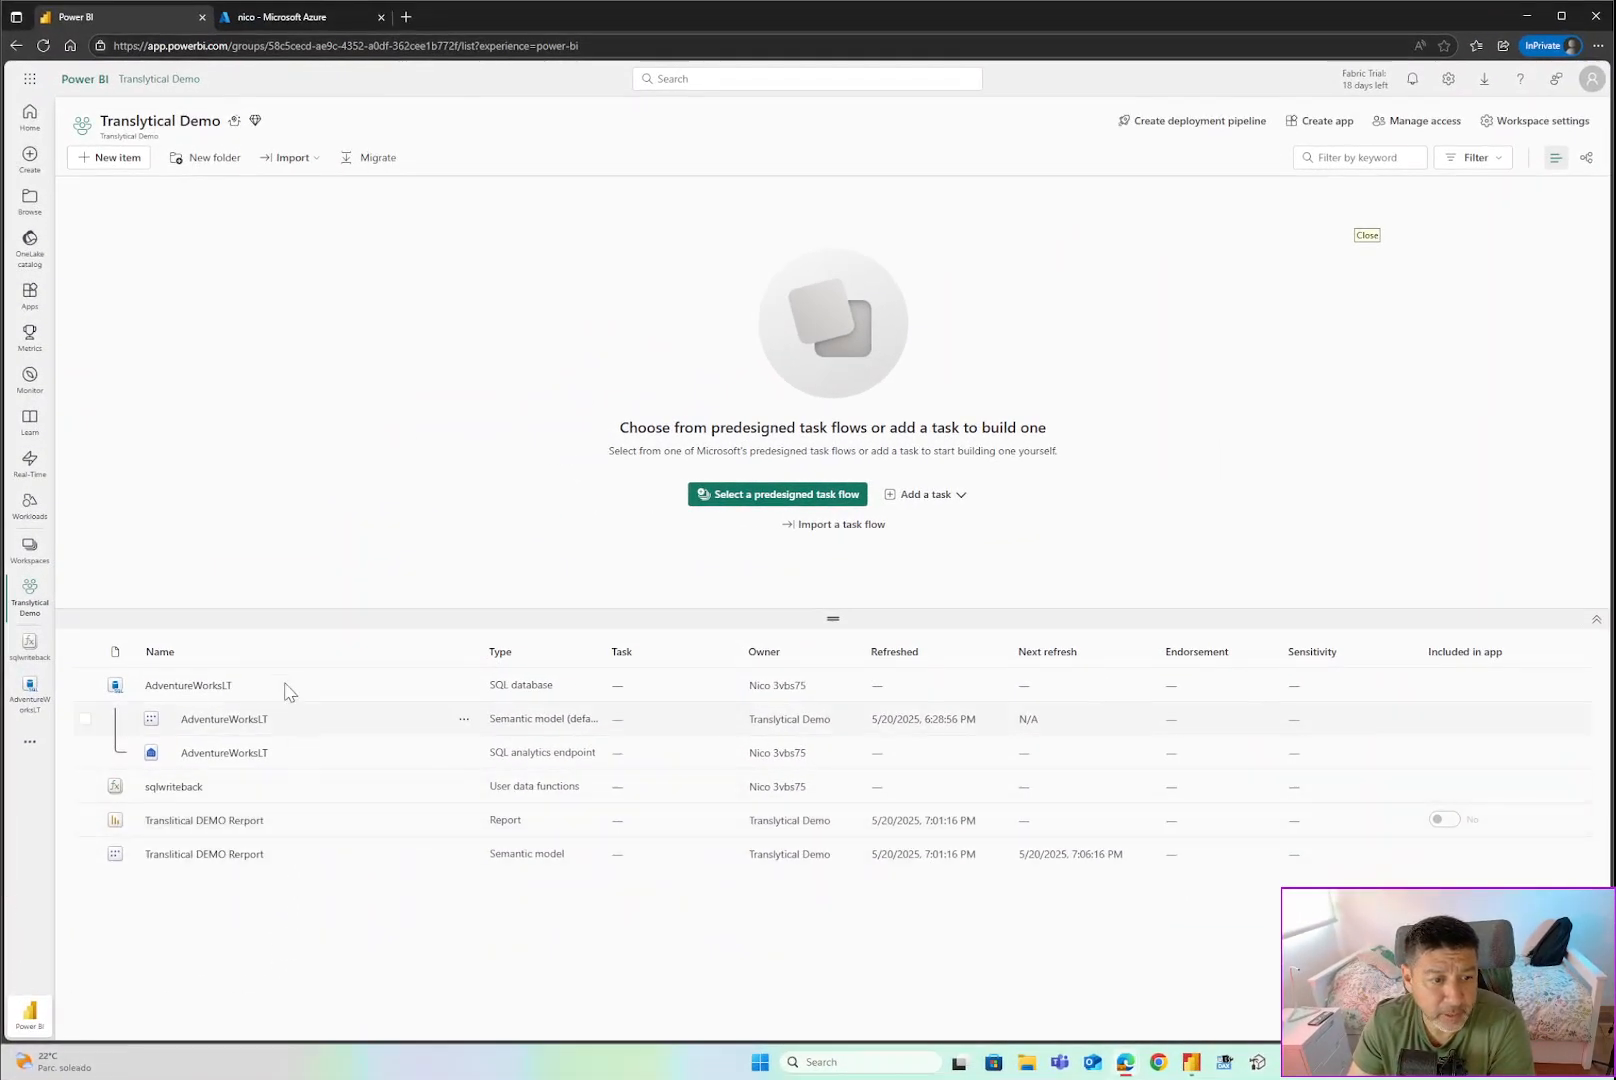
click(210, 829)
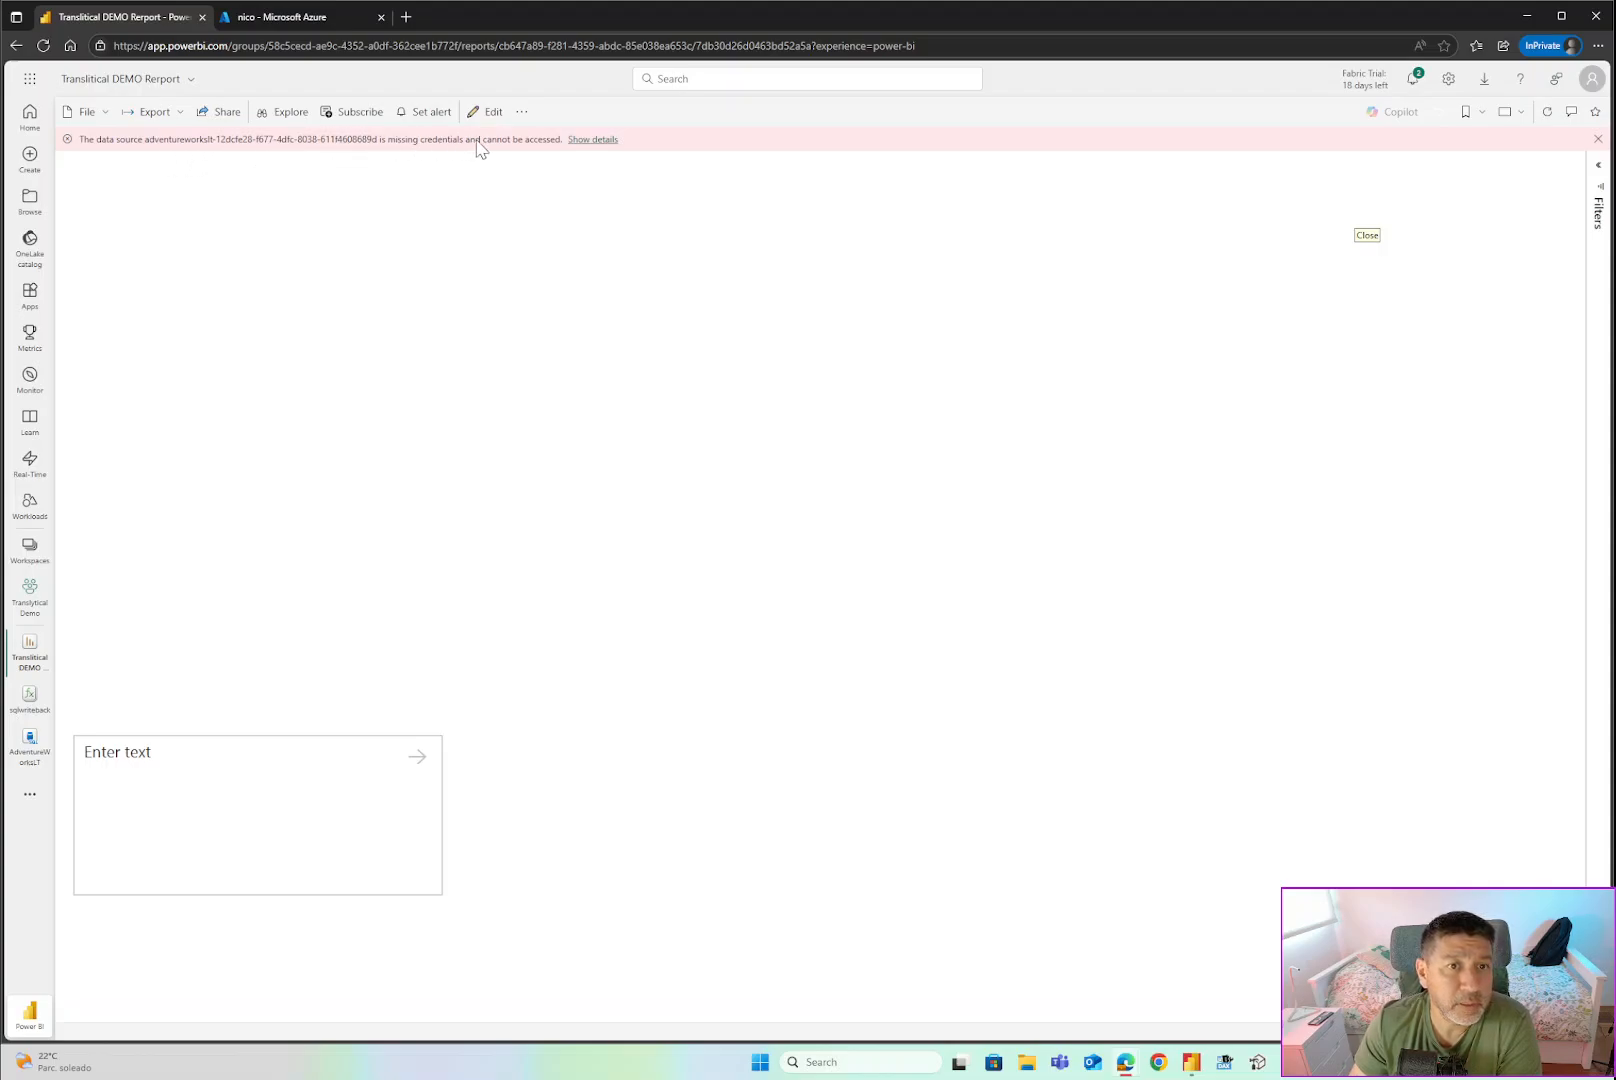
click(1597, 141)
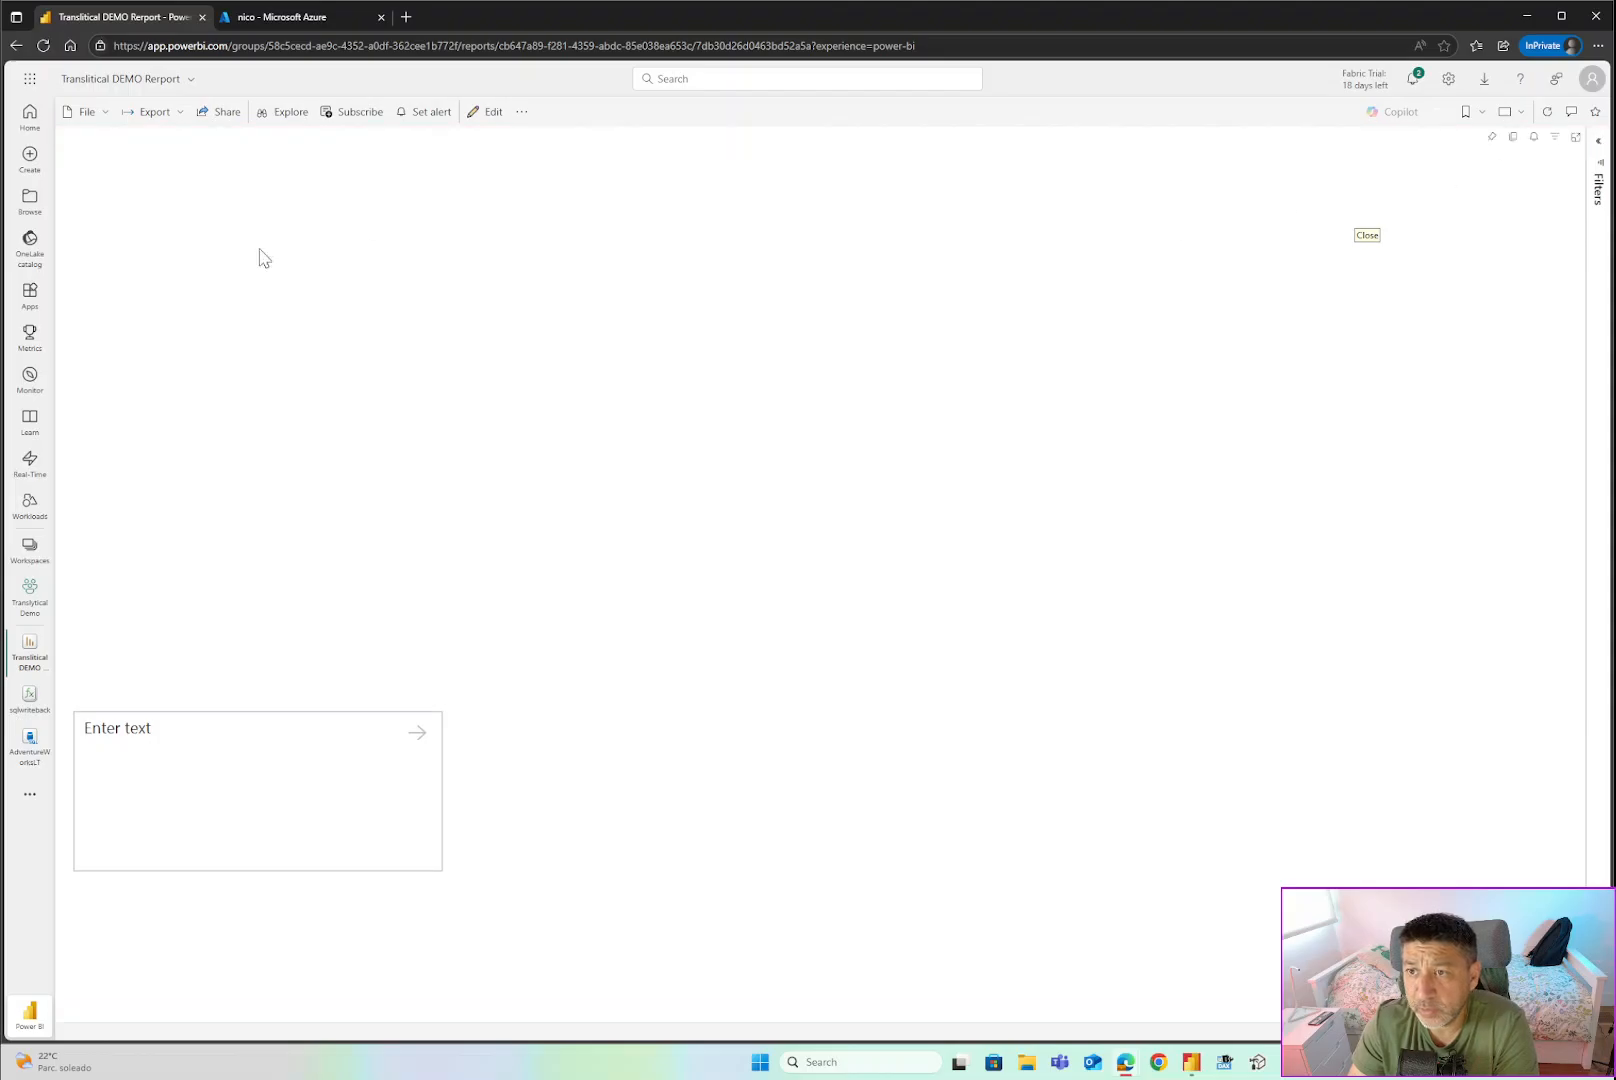
Open the settings of the Translitical DEMO Rerport semantic model from the Translytical Demo workspace.
click(30, 595)
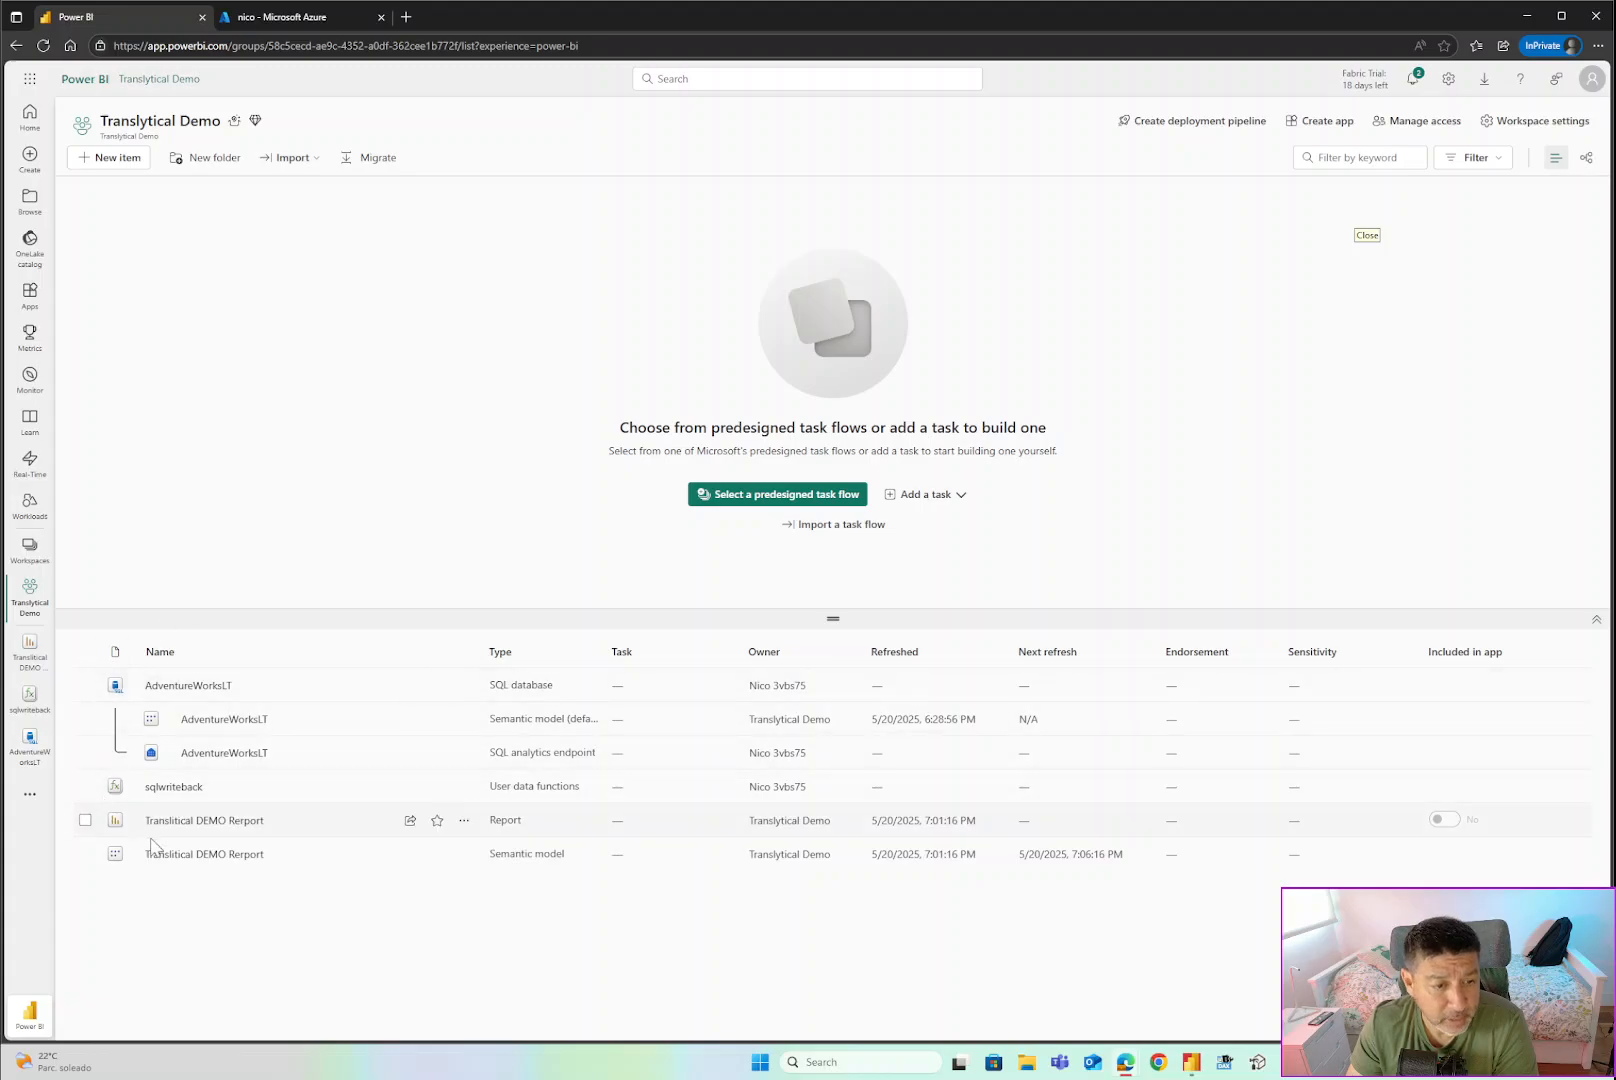
click(464, 854)
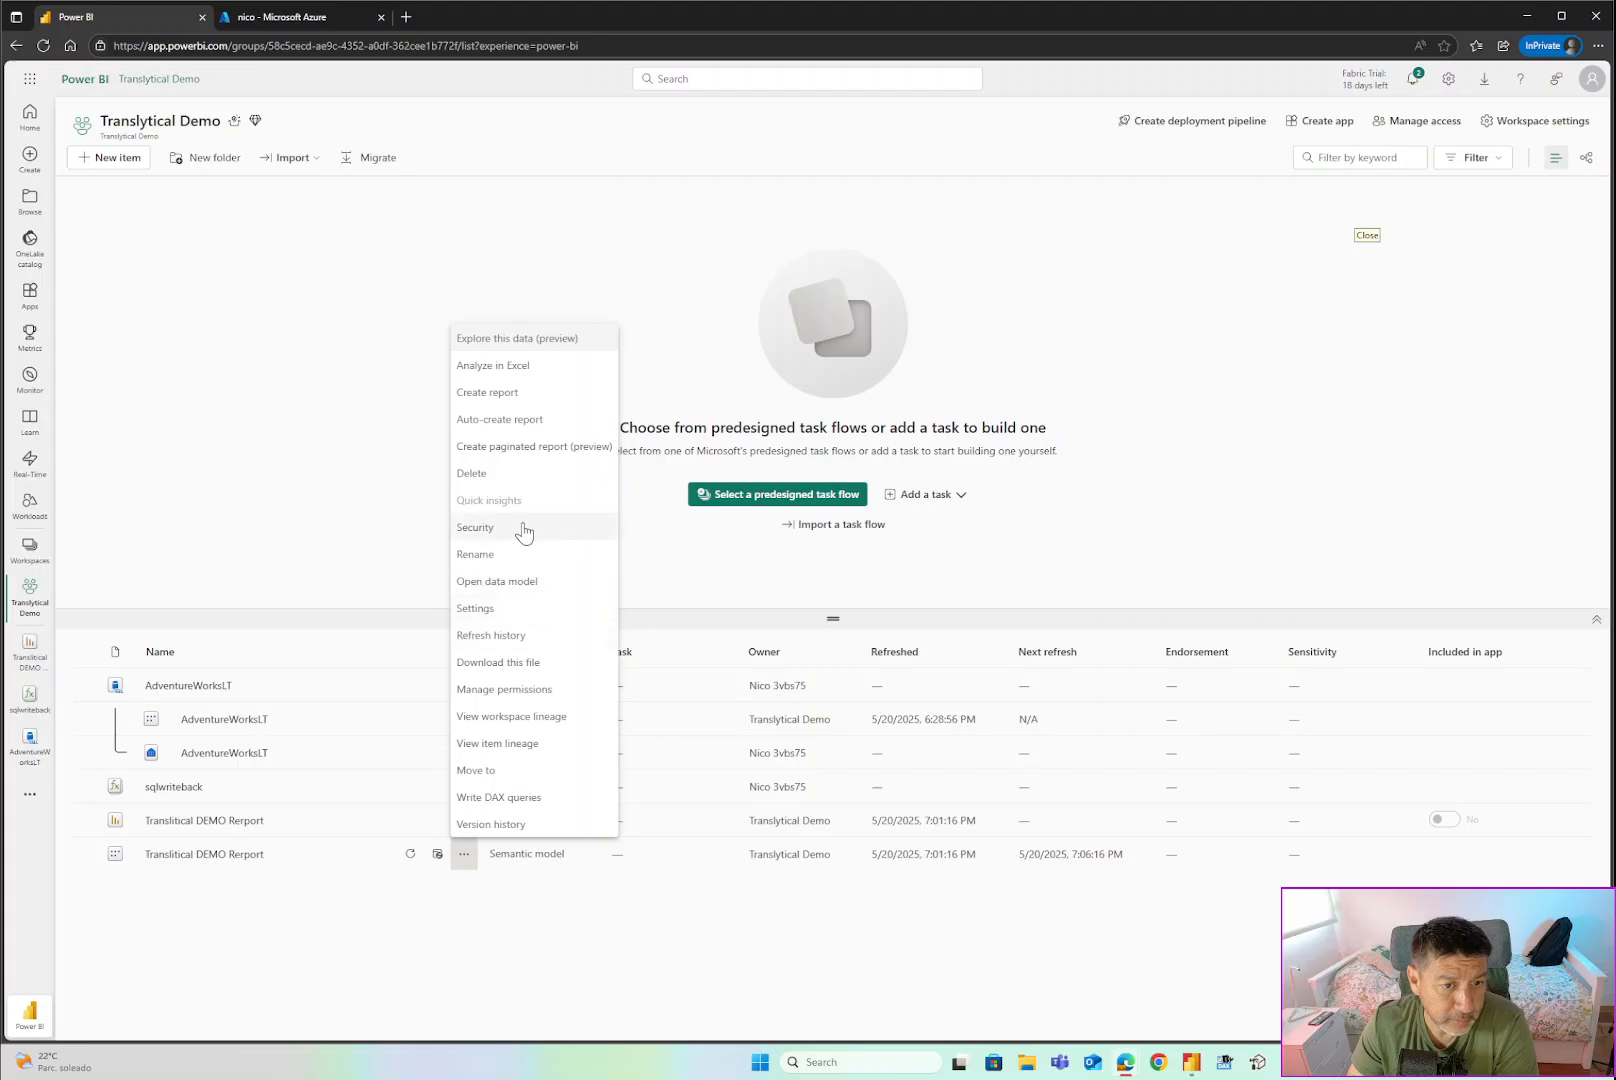
click(512, 609)
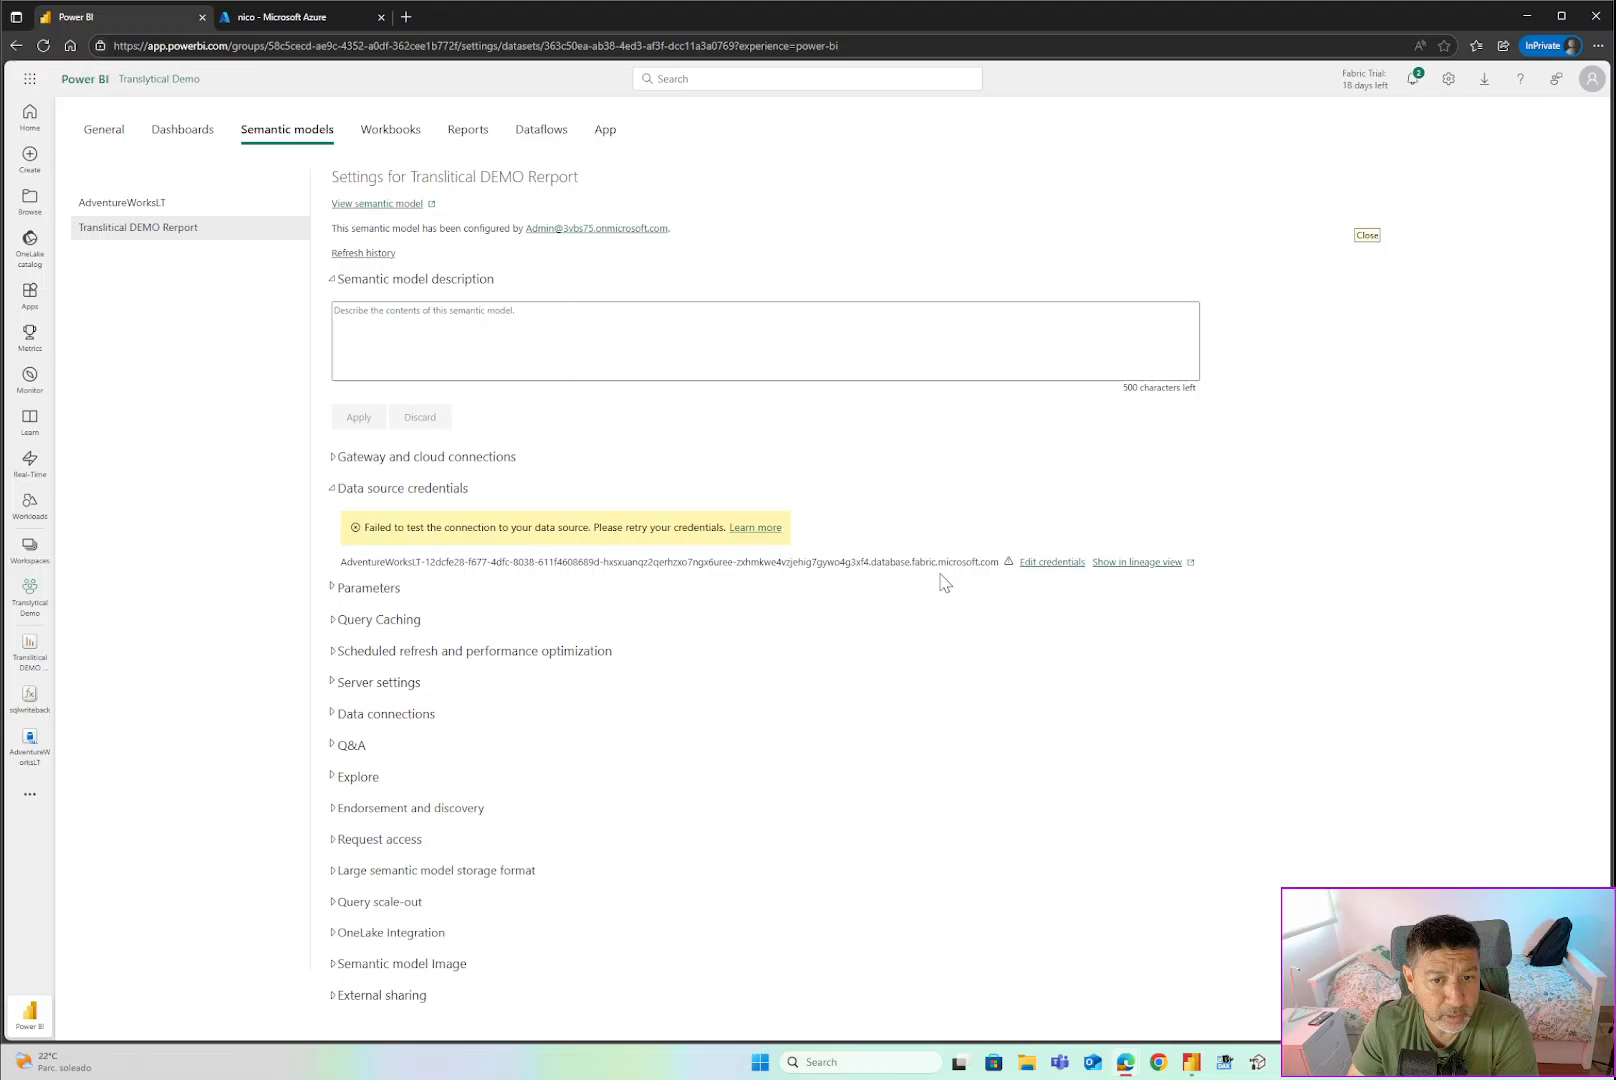
Edit the semantic model's data source credentials, choosing OAuth2 as the authentication method, and sign in.
click(1045, 563)
click(838, 510)
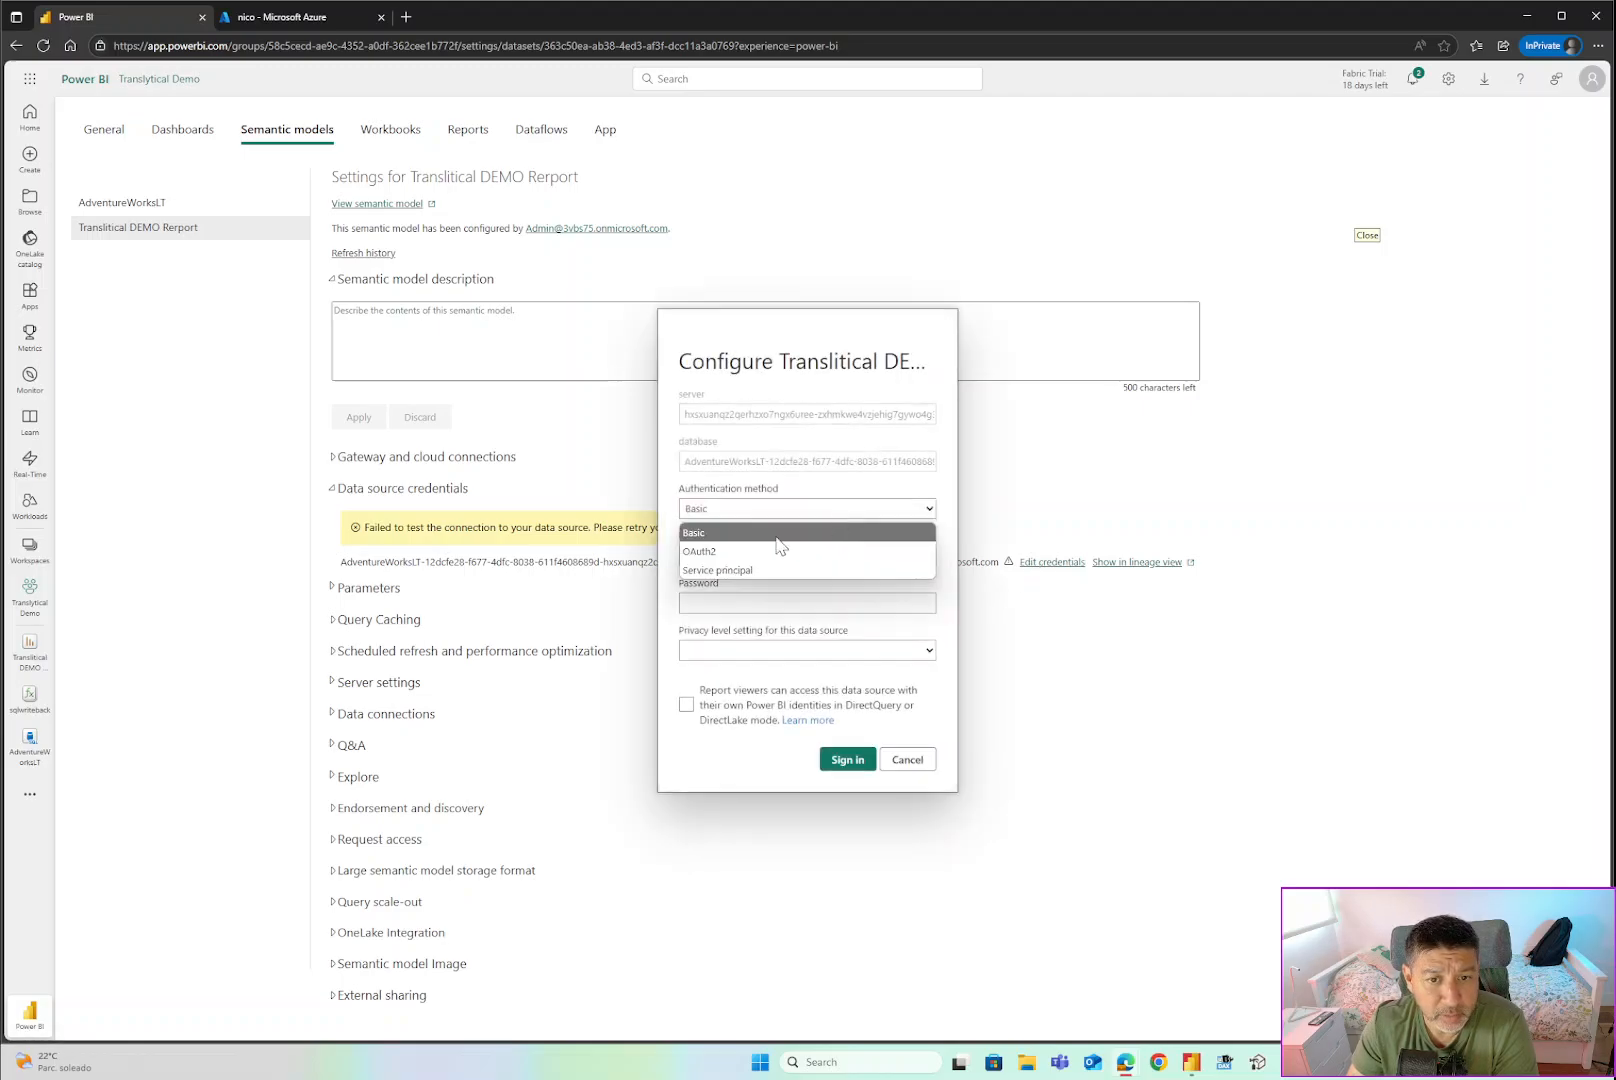
click(778, 548)
click(840, 714)
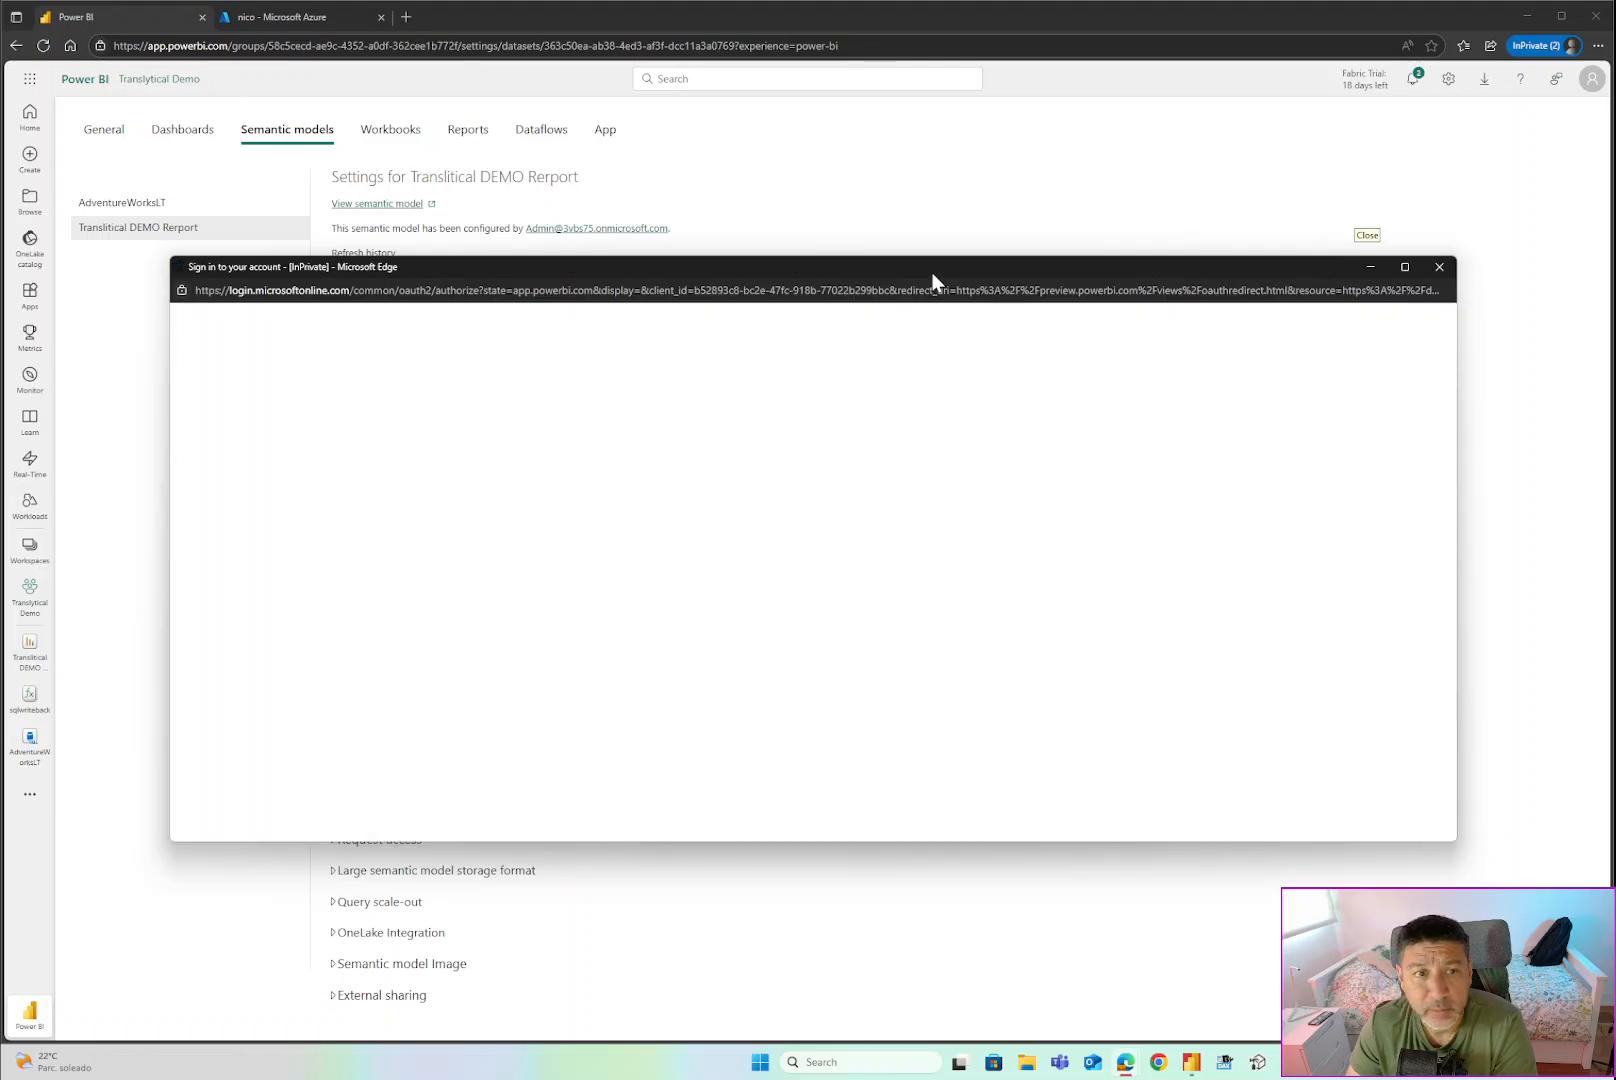
drag(932, 271, 1615, 306)
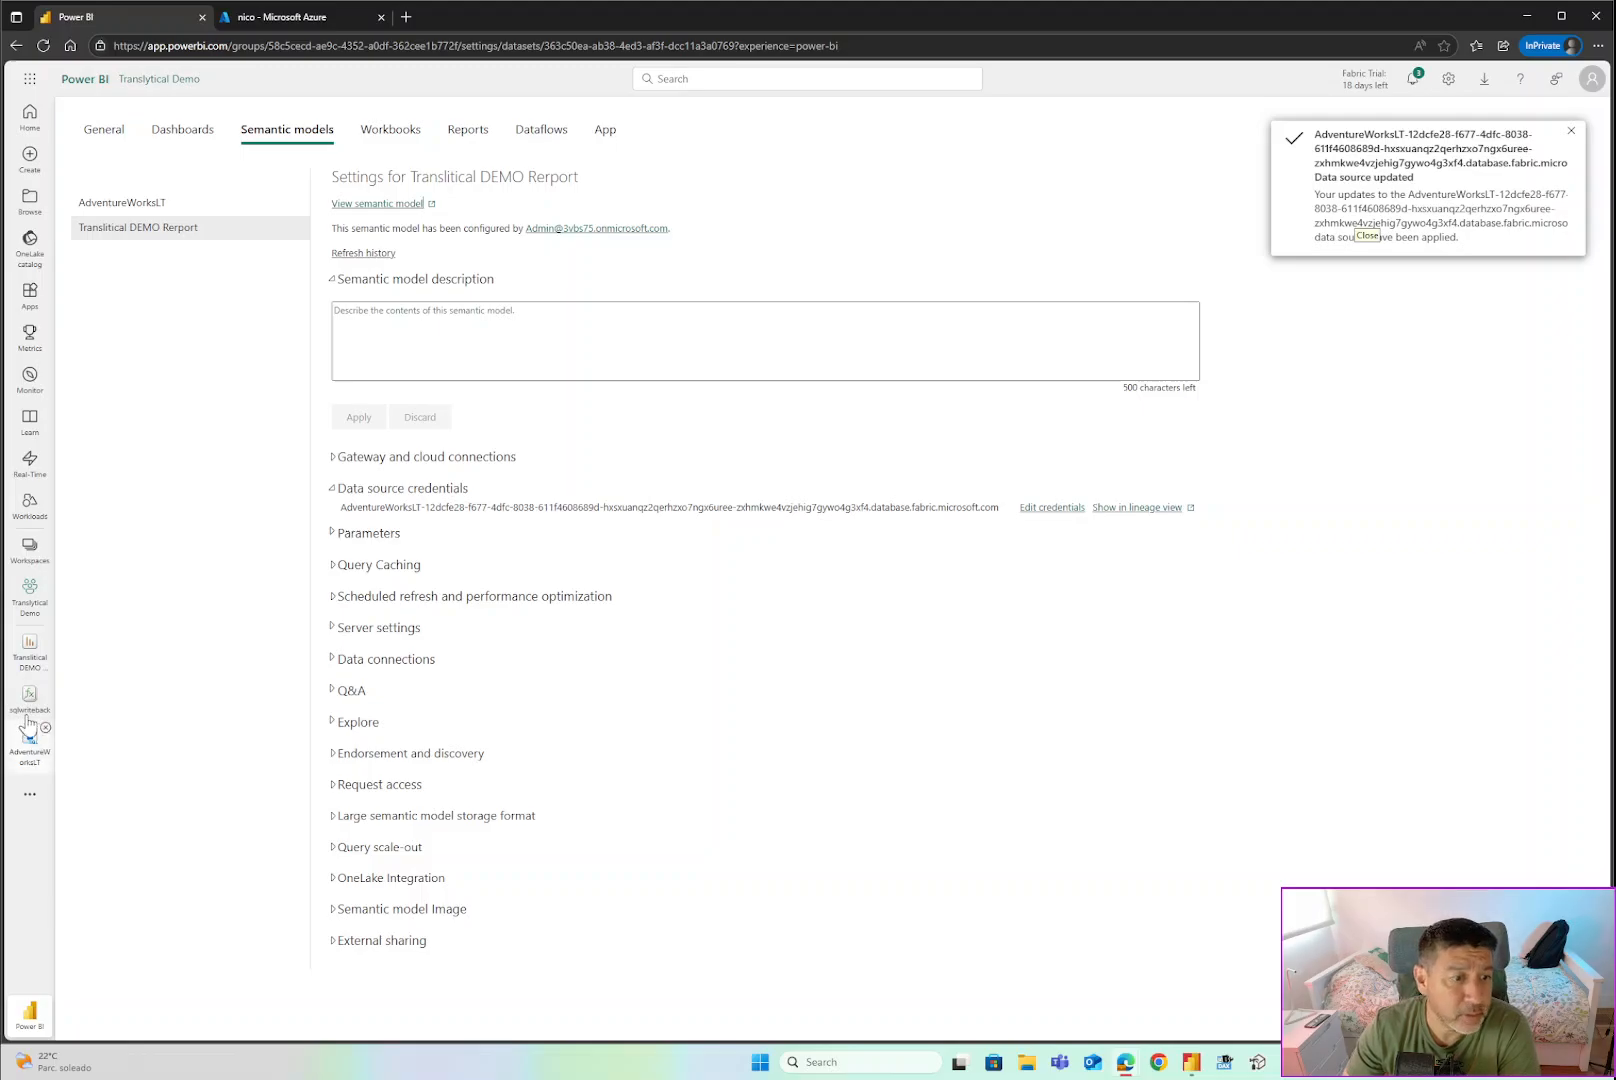
Reopen the published report and submit "Descripcion del producto nuevo" as a new description for Classic Vest with Cambio Descripcion.
click(24, 668)
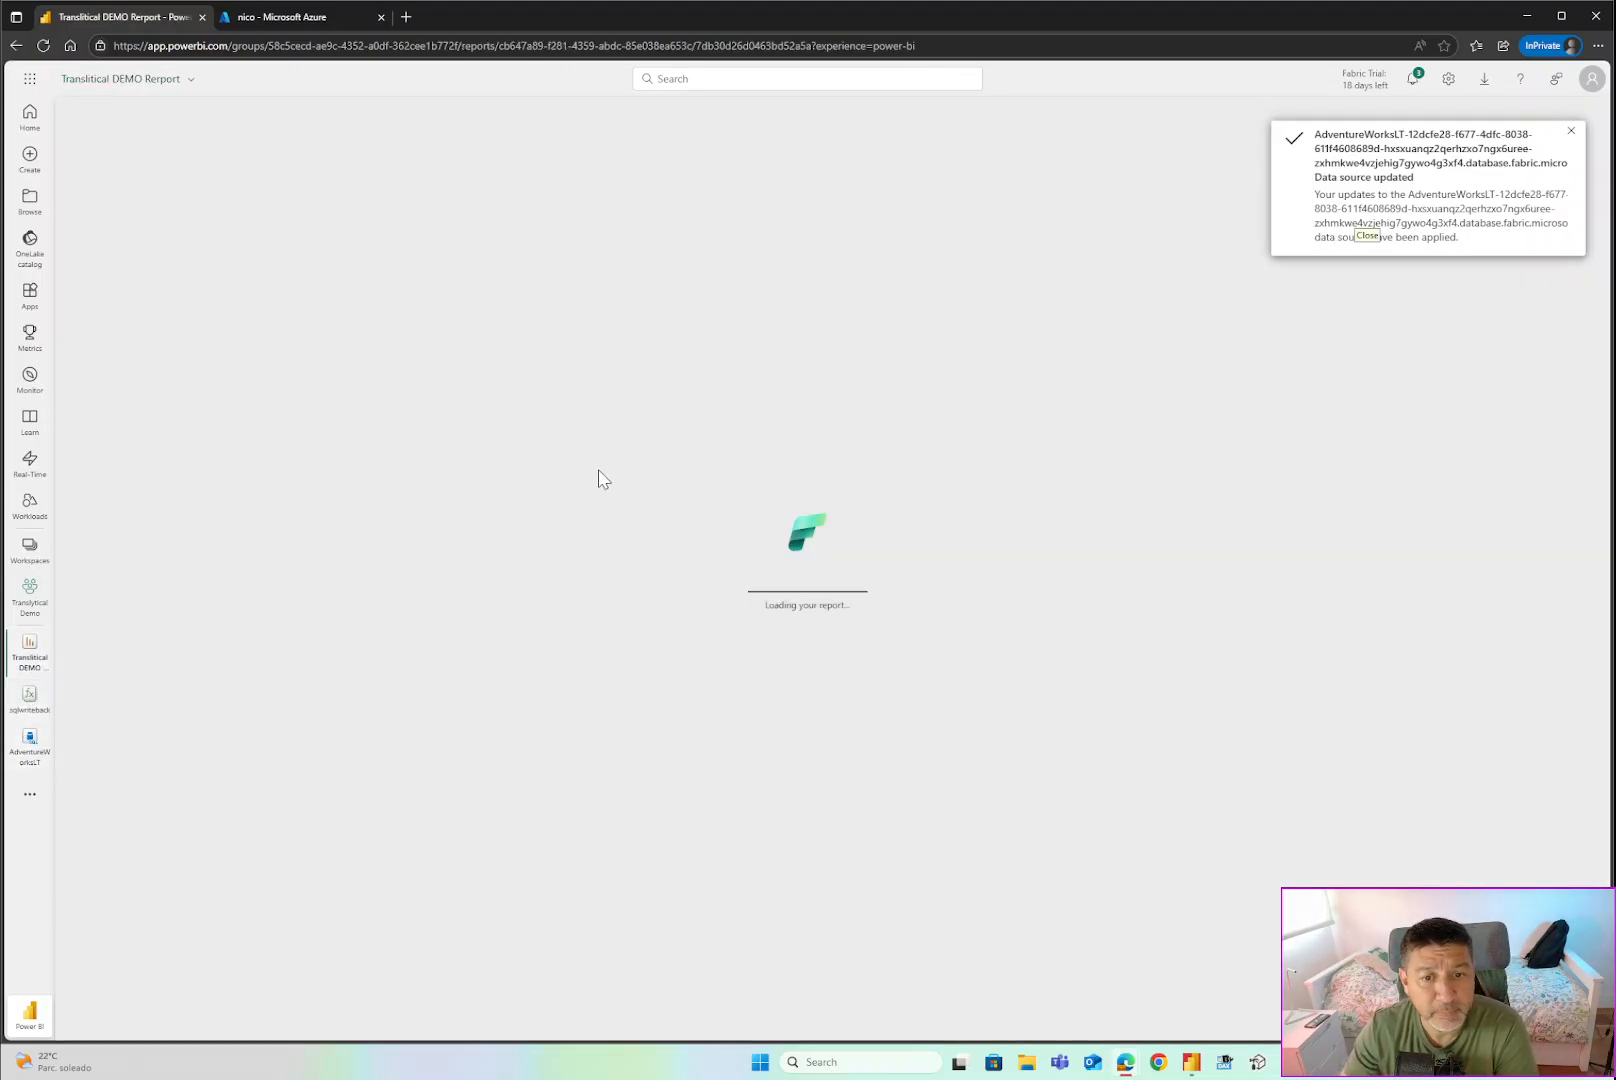
click(1572, 134)
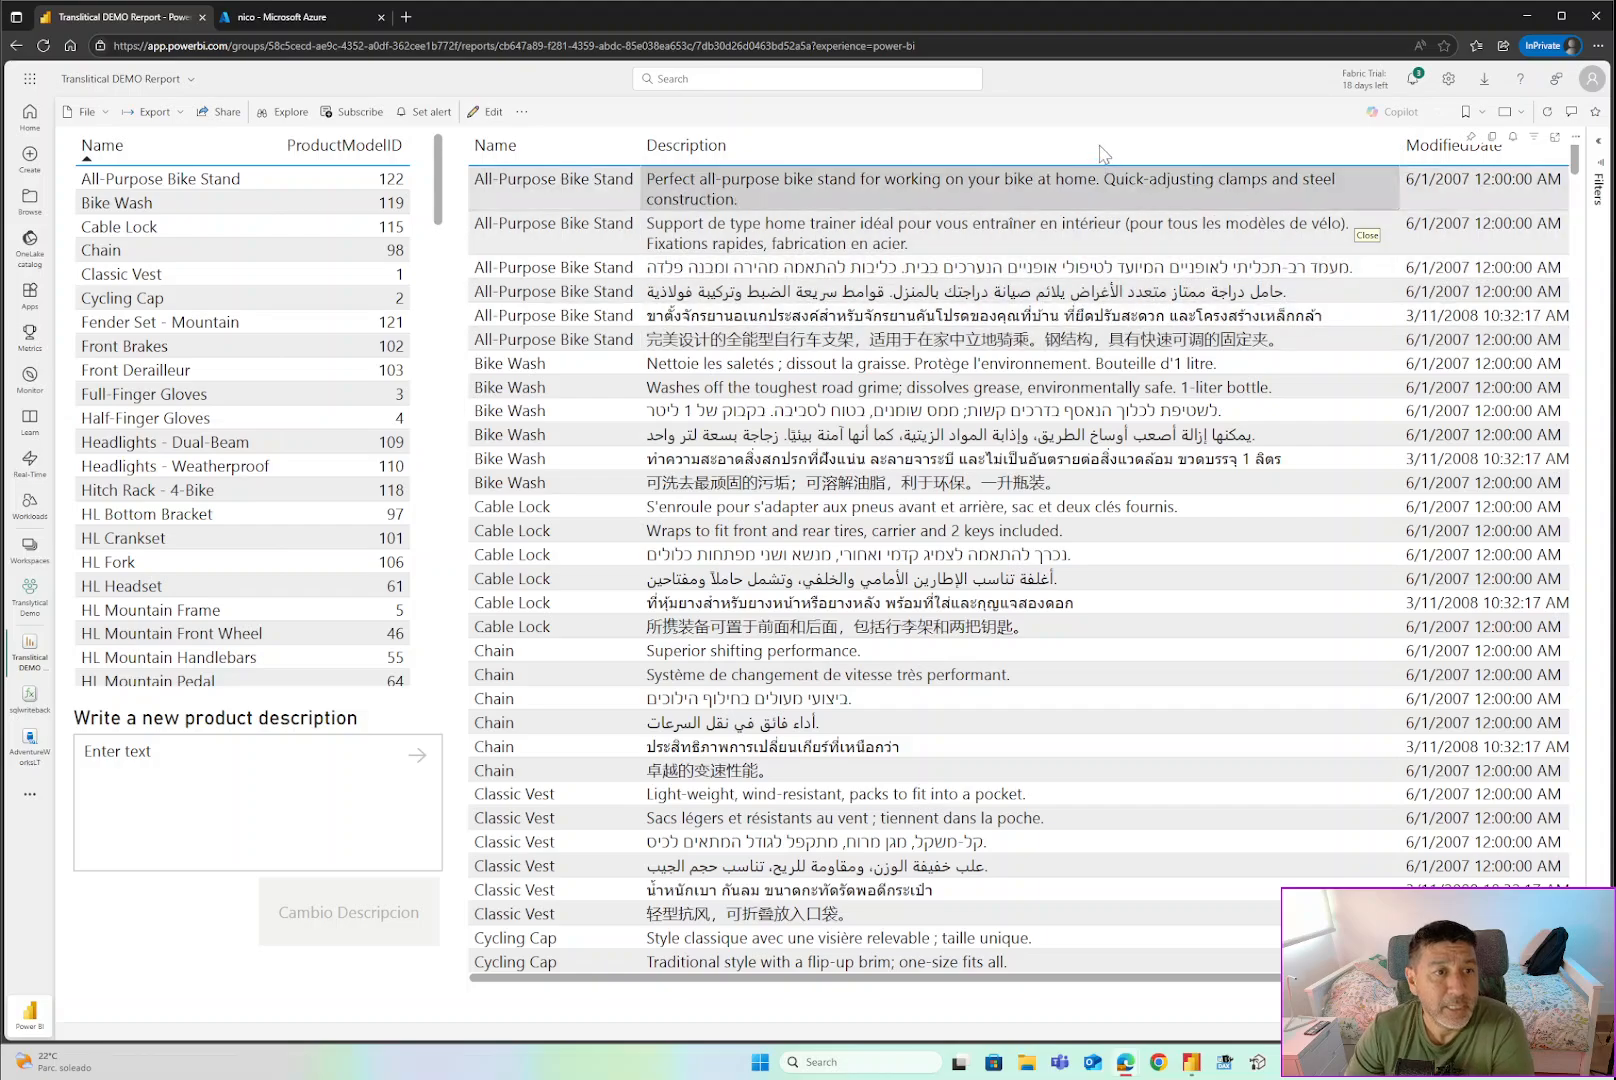
click(131, 281)
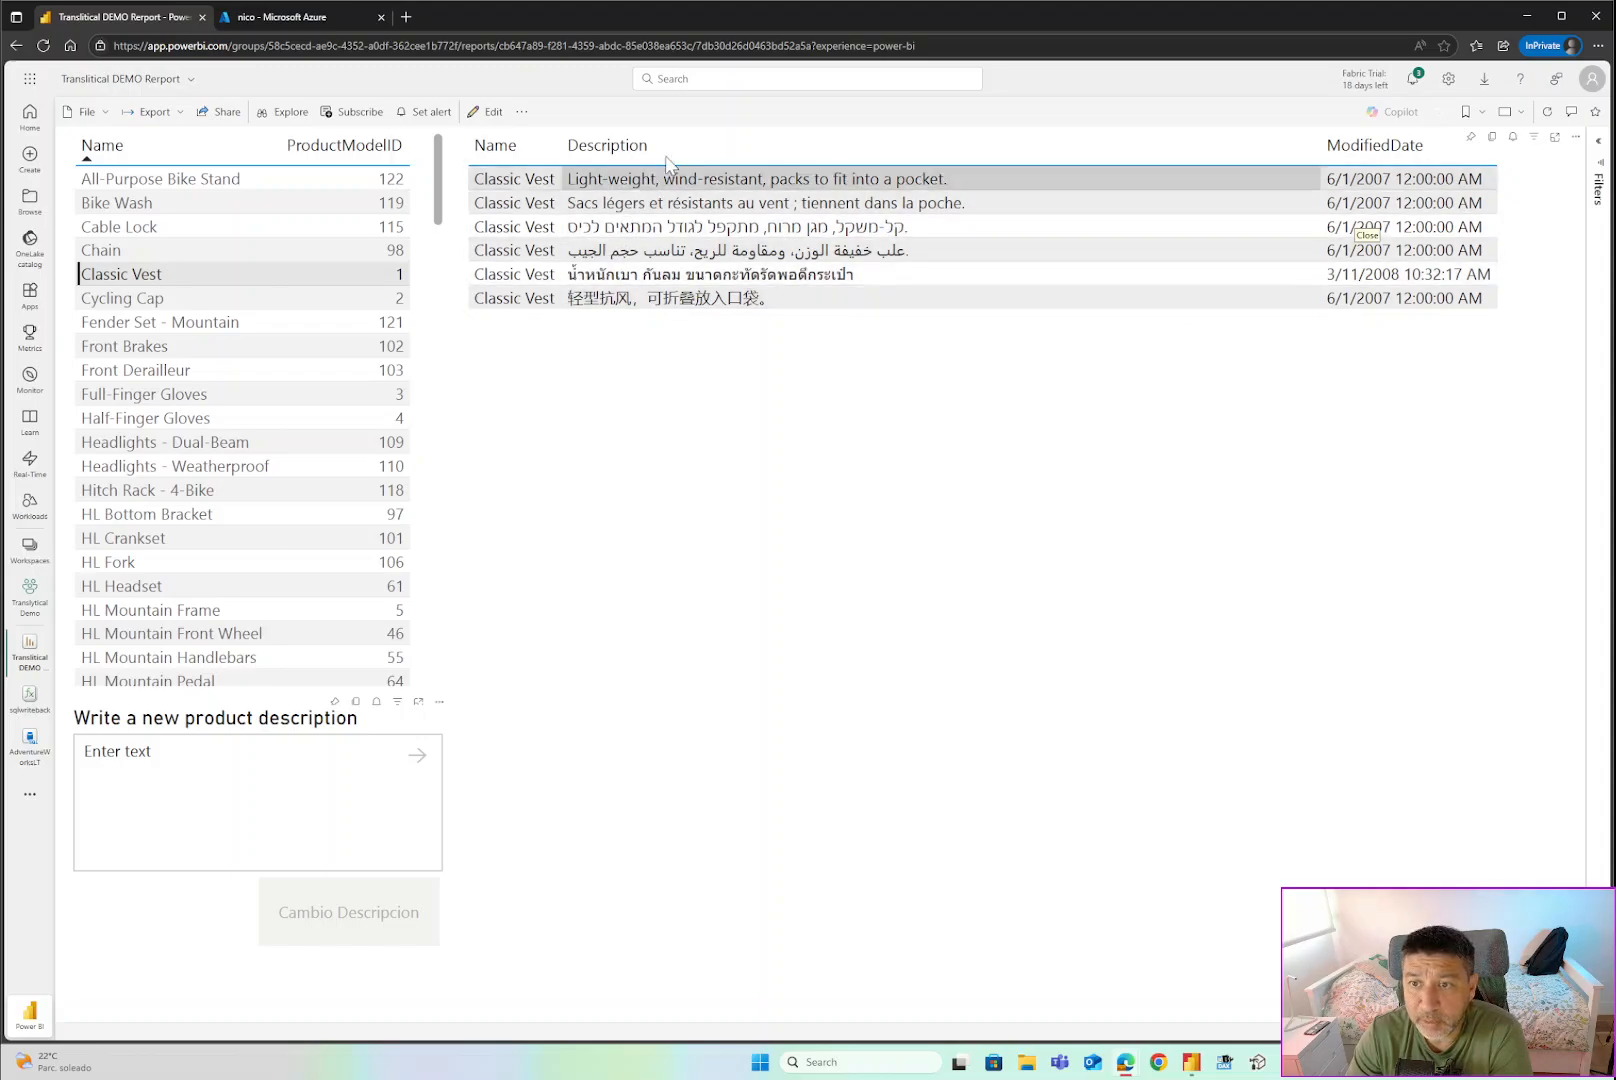
click(143, 745)
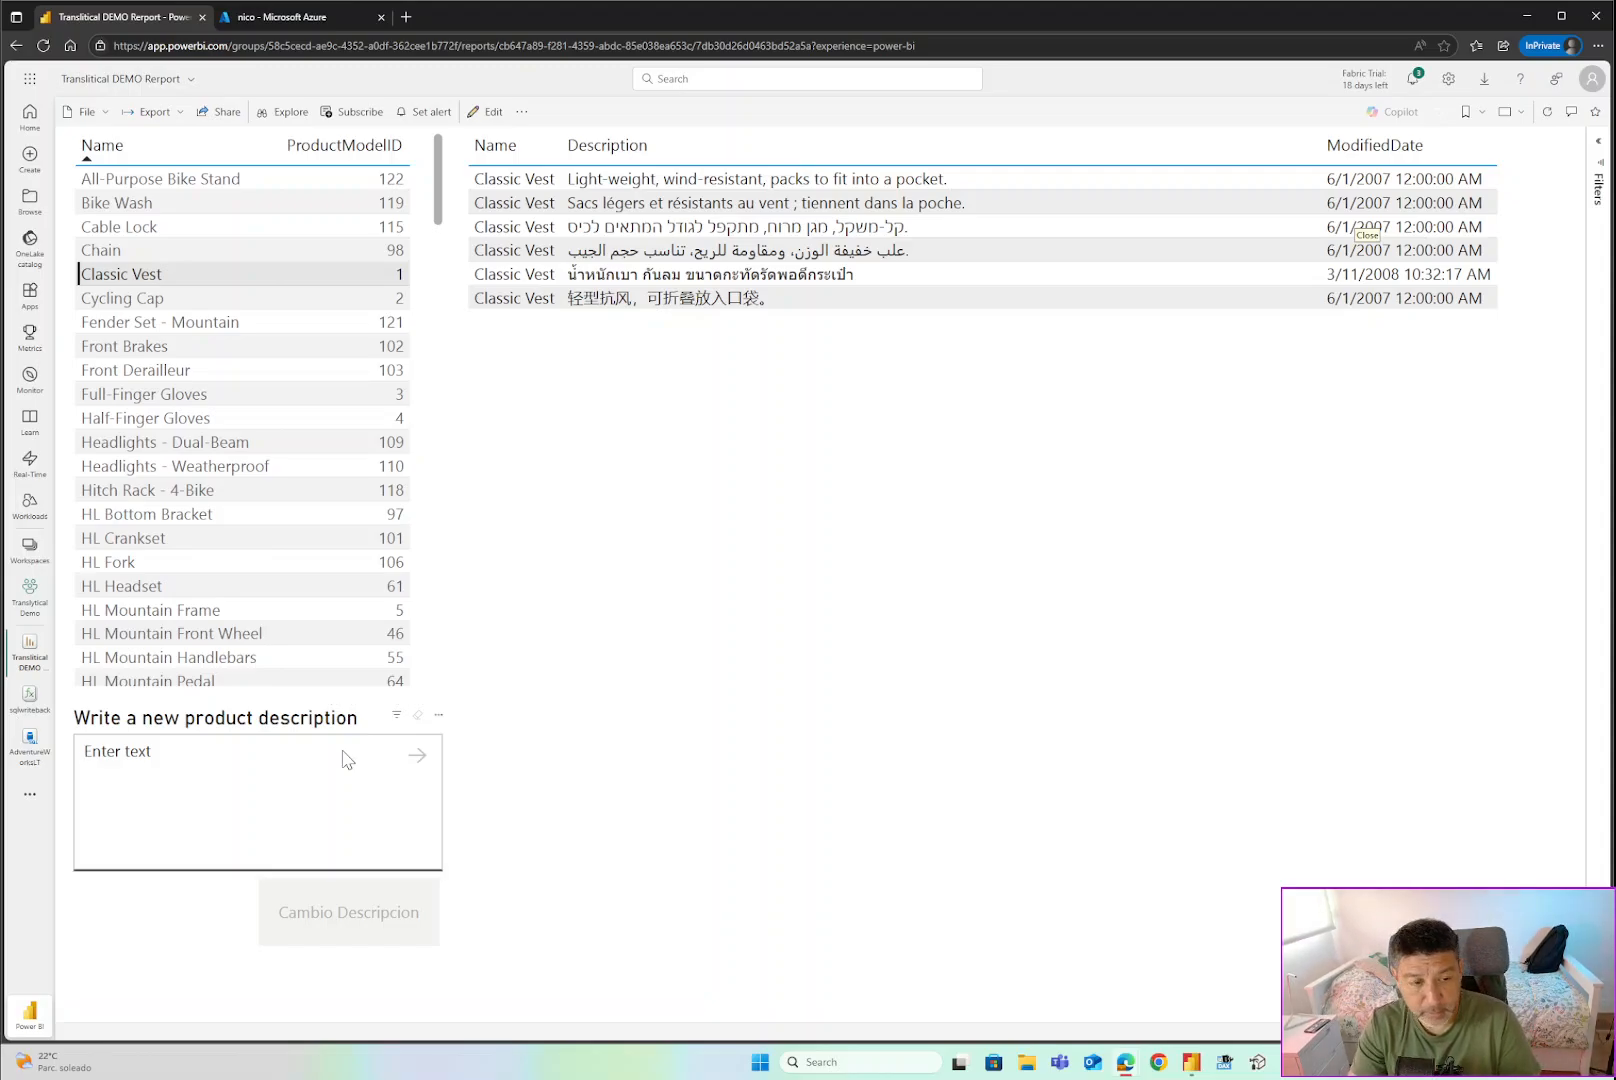
text(Des)
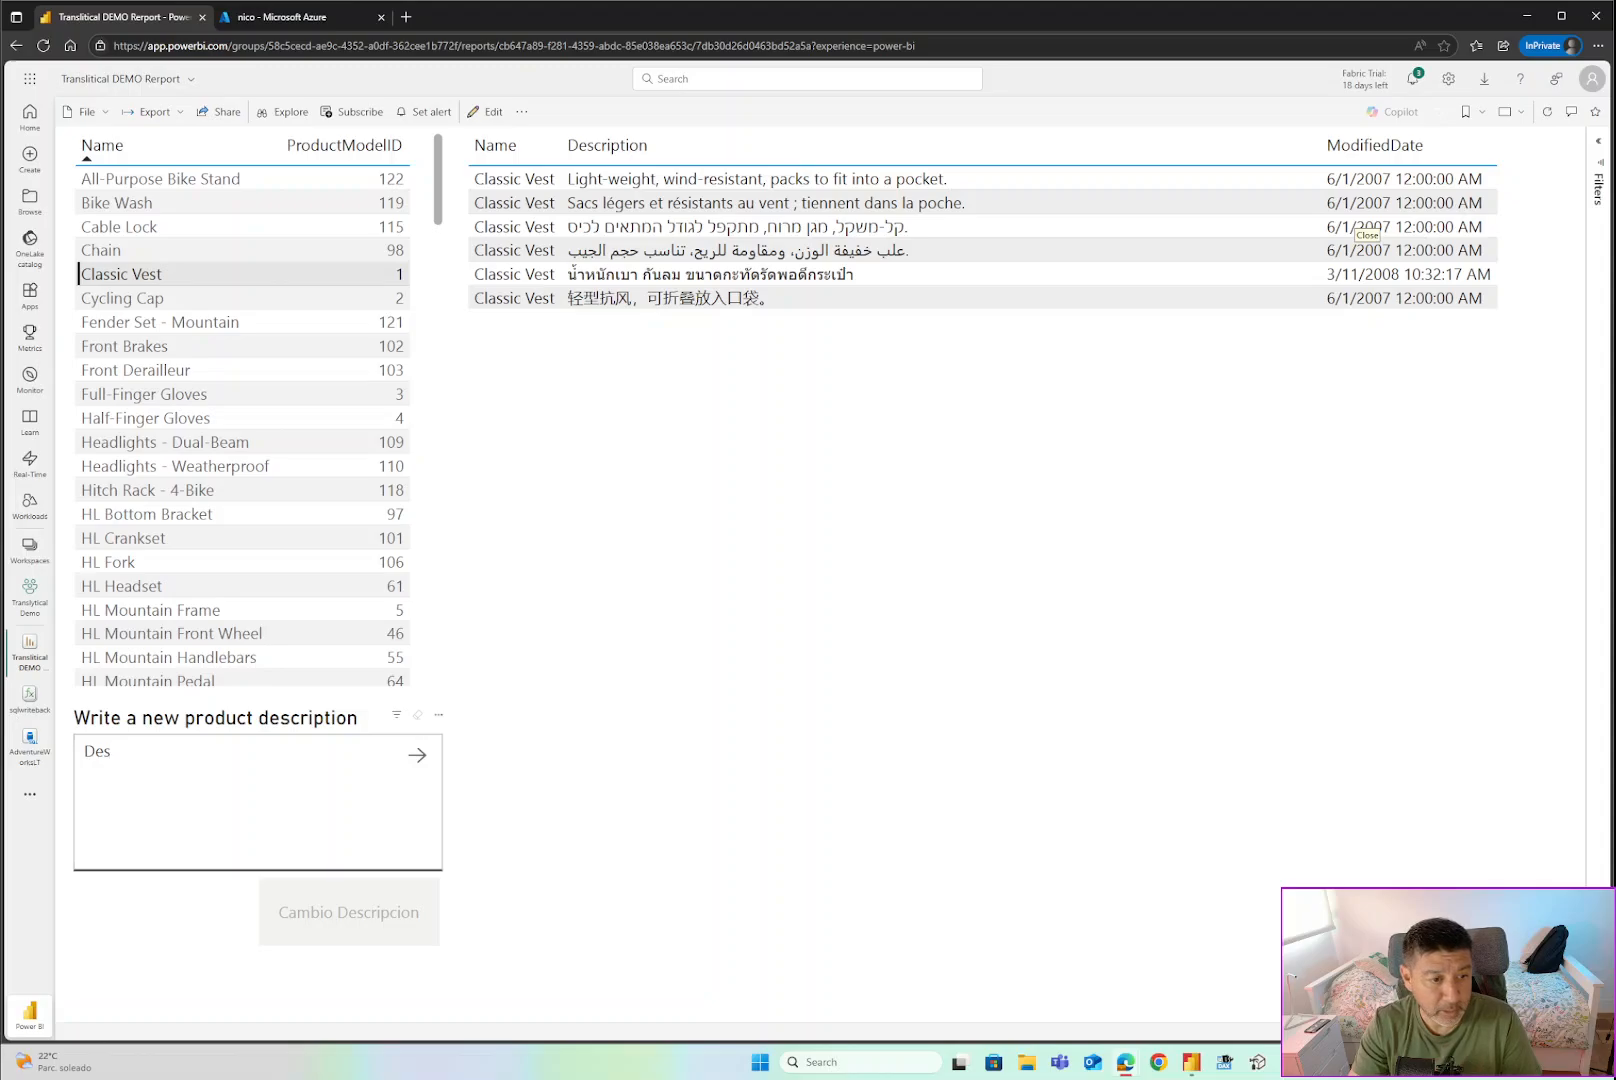
text(cripcion del producto nuevo)
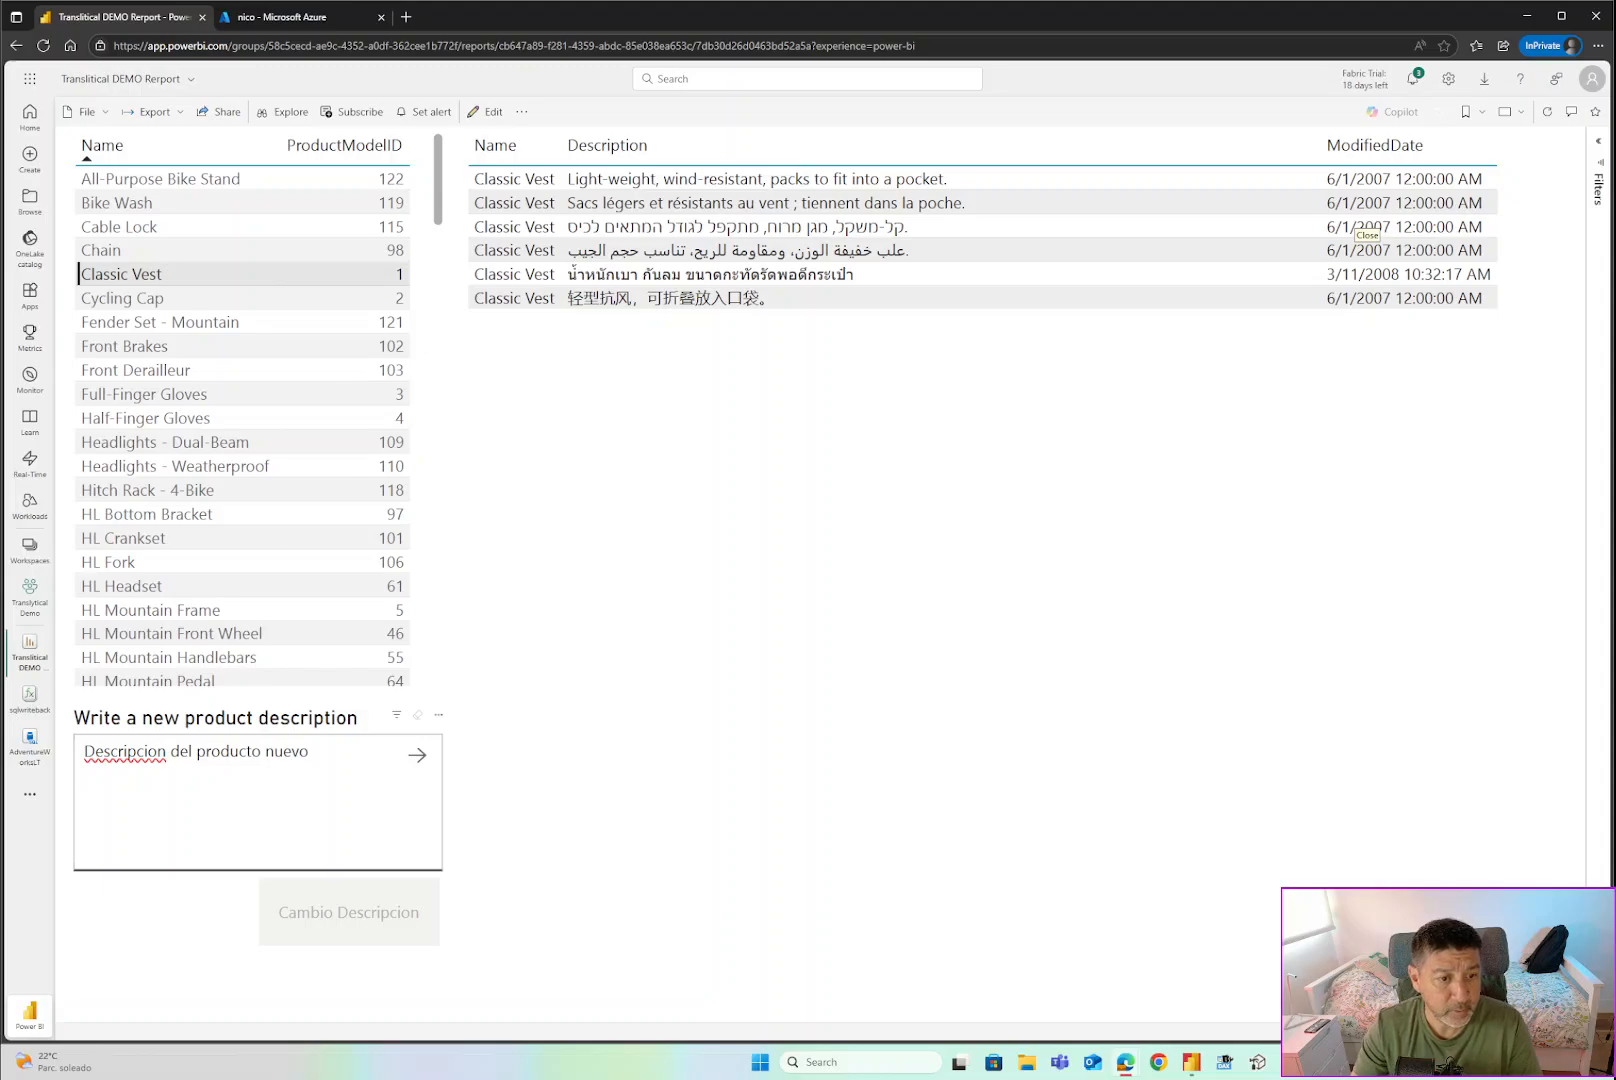
click(419, 757)
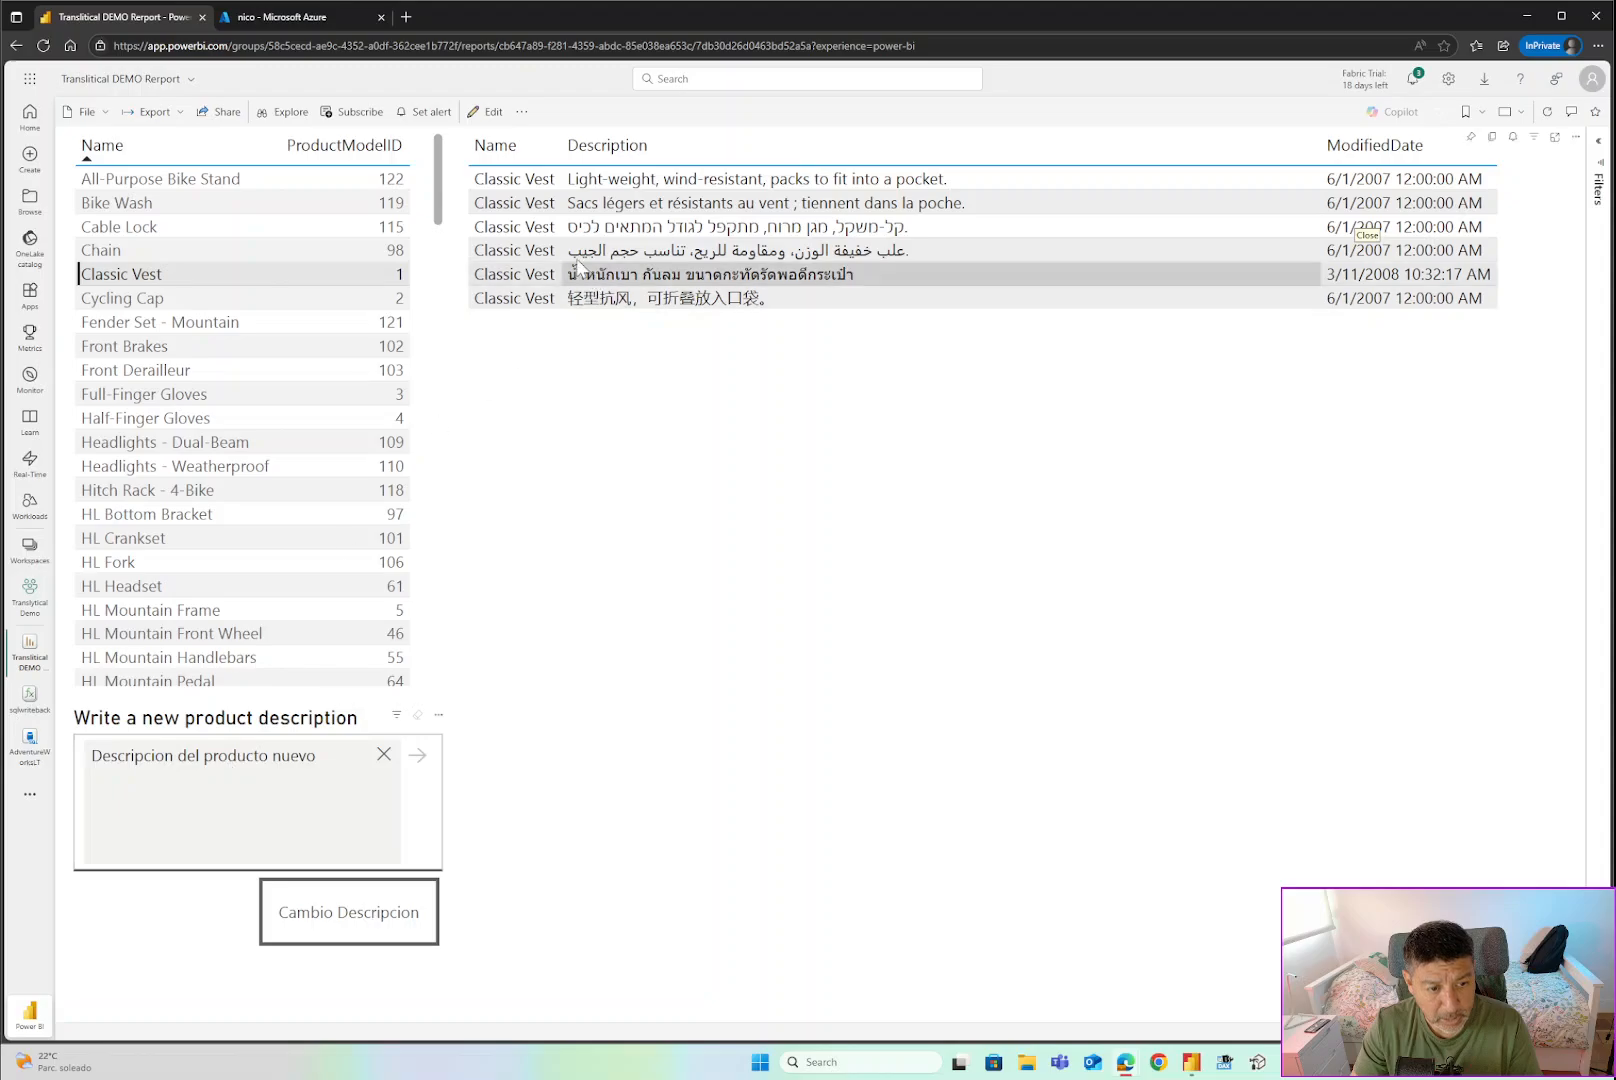
click(357, 921)
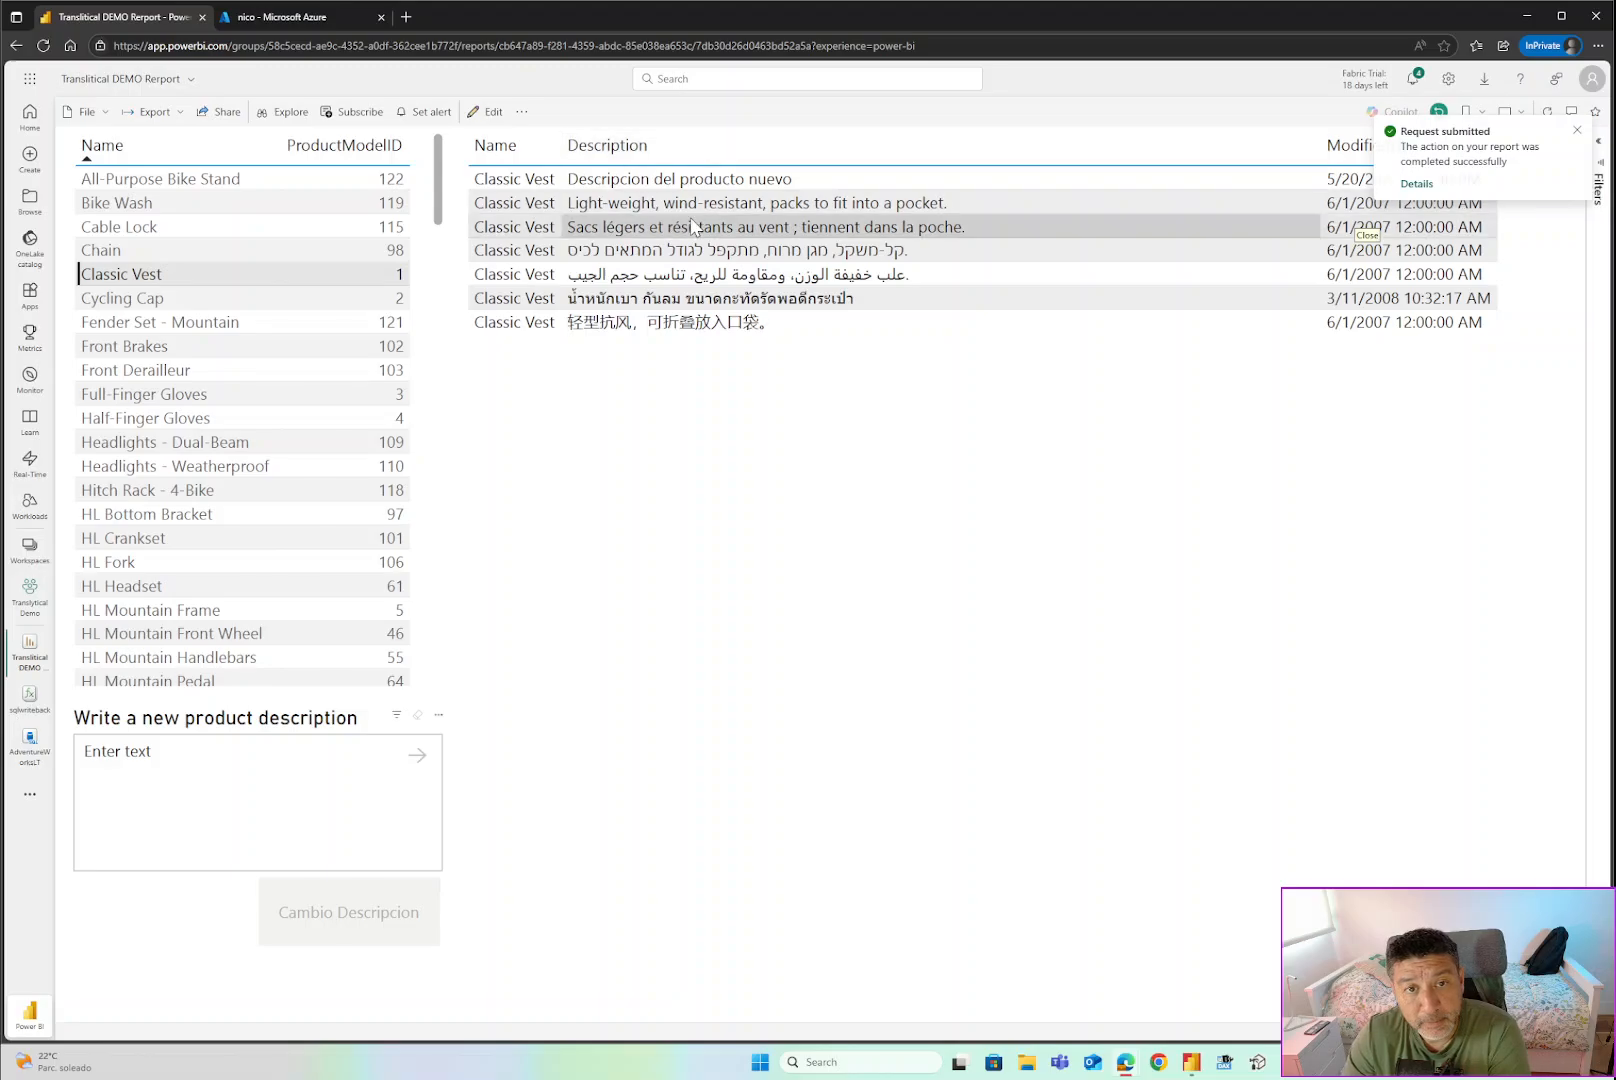
Submit "Esto es un chain" as a new description for the Chain product with Cambio Descripcion.
click(164, 255)
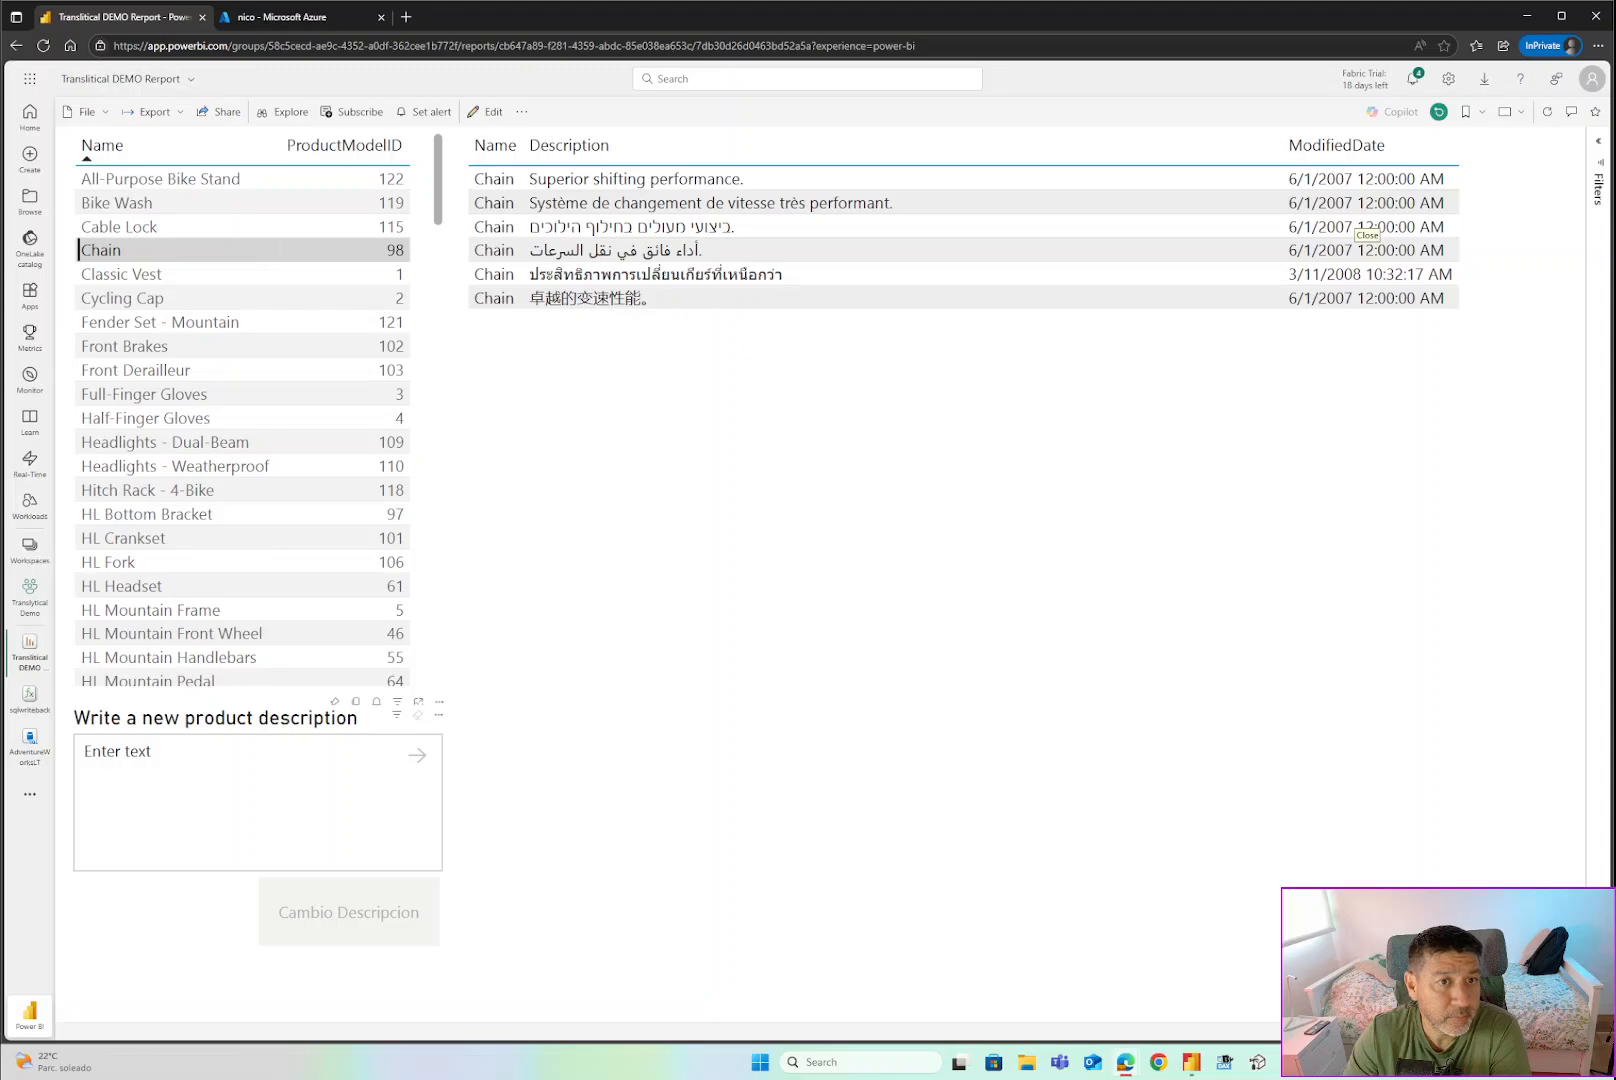
click(170, 765)
text(Esto)
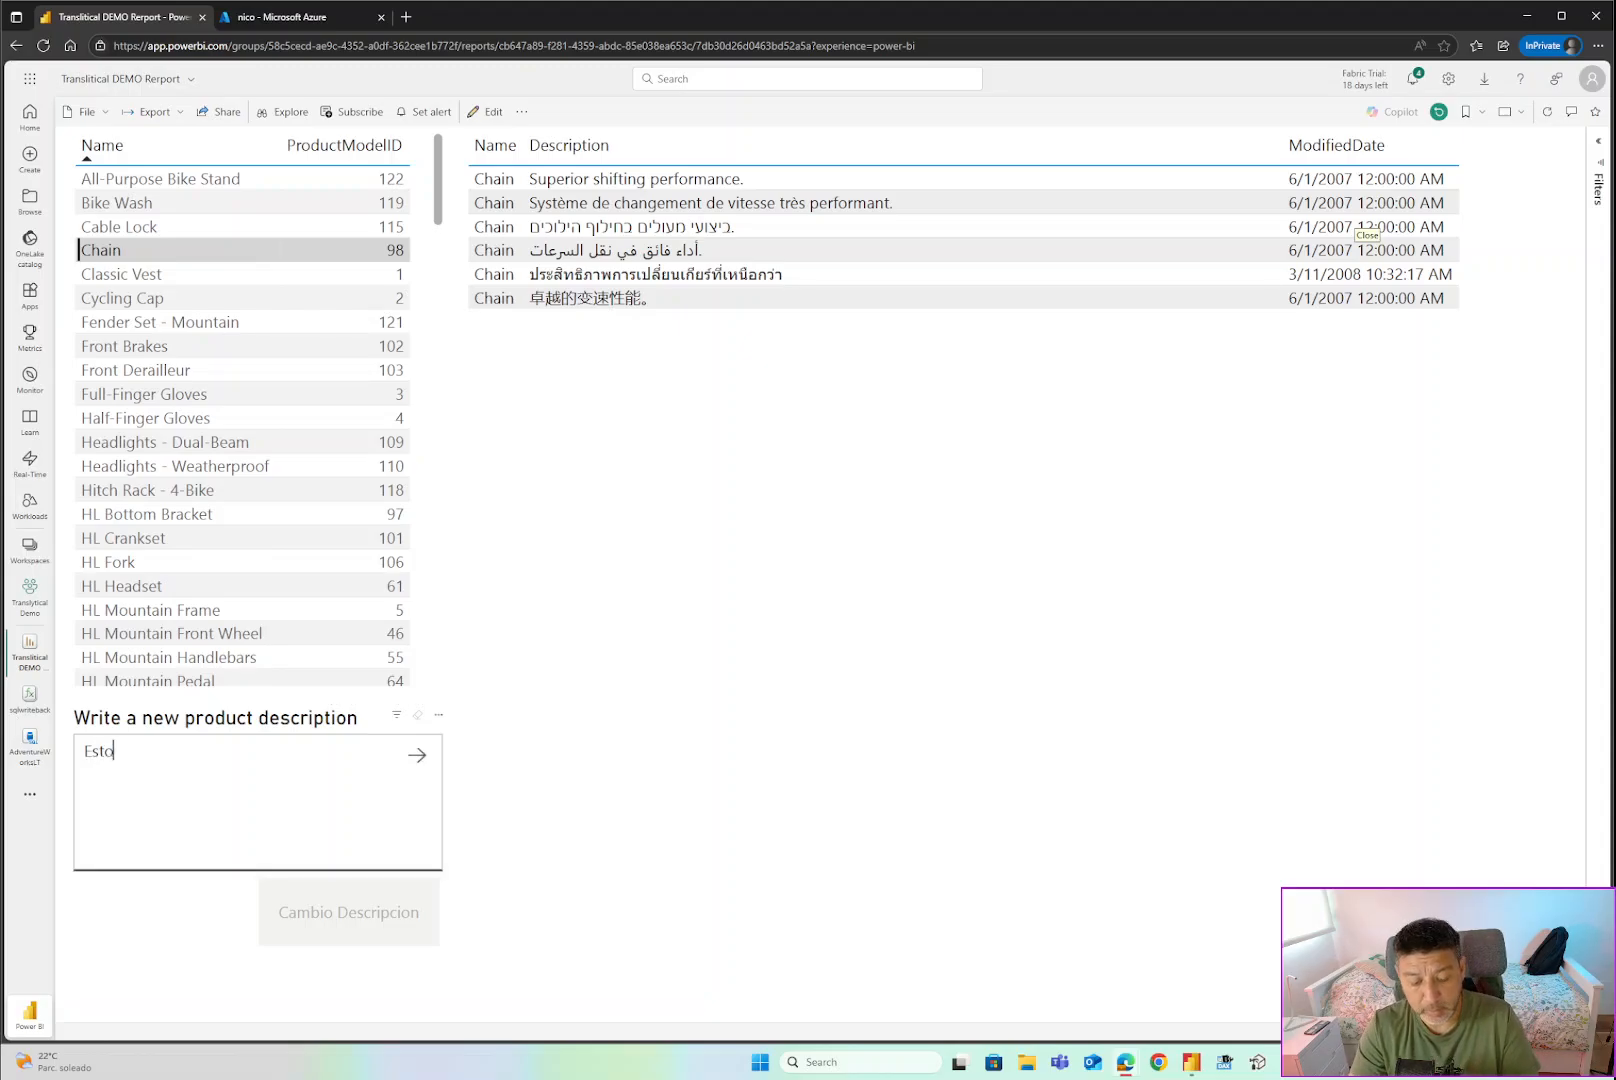
text( es un chan)
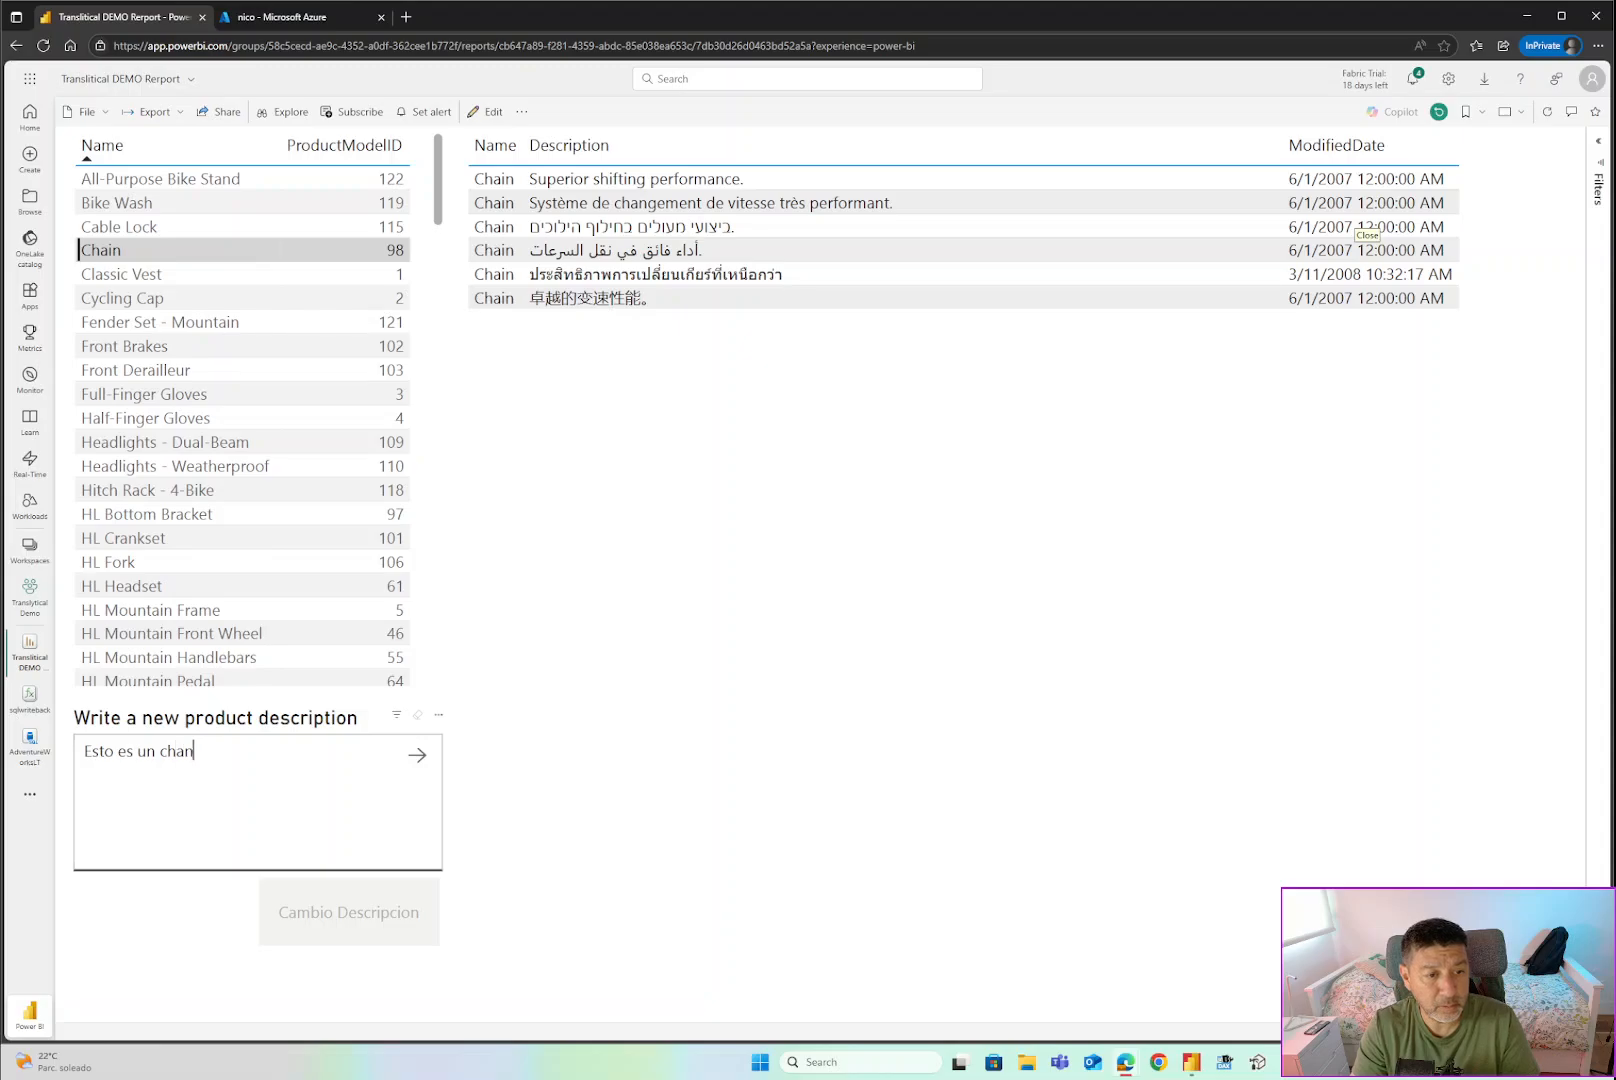
click(417, 756)
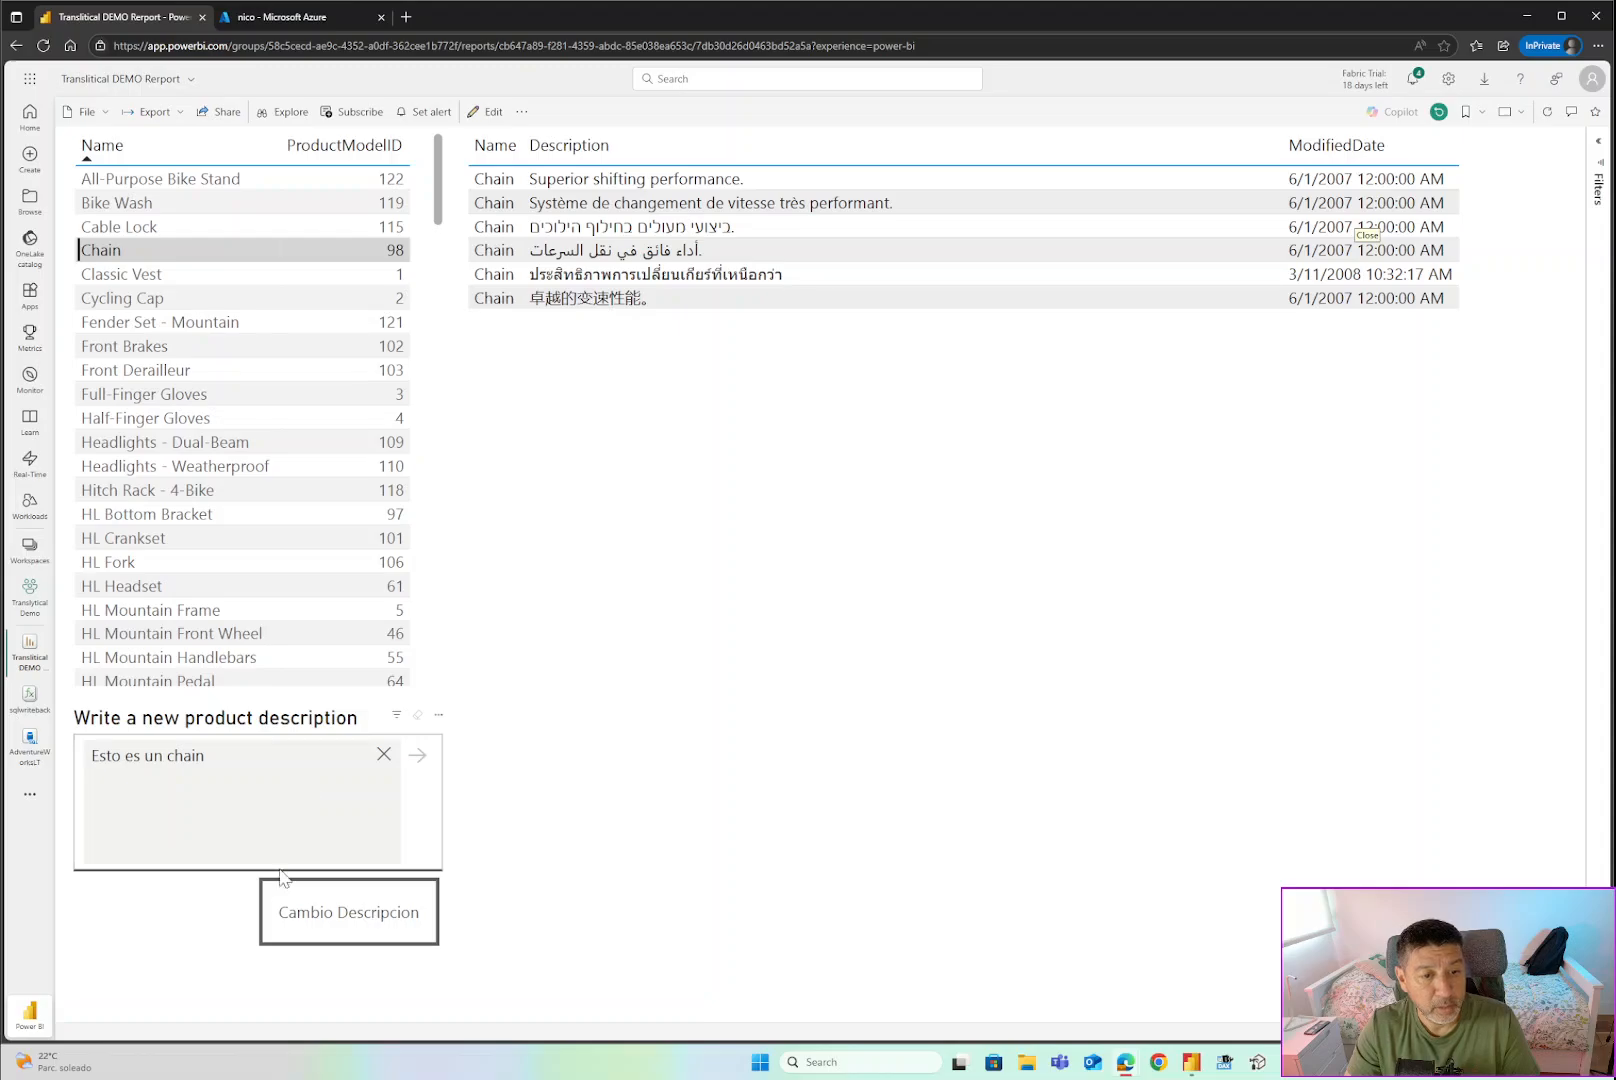
click(358, 920)
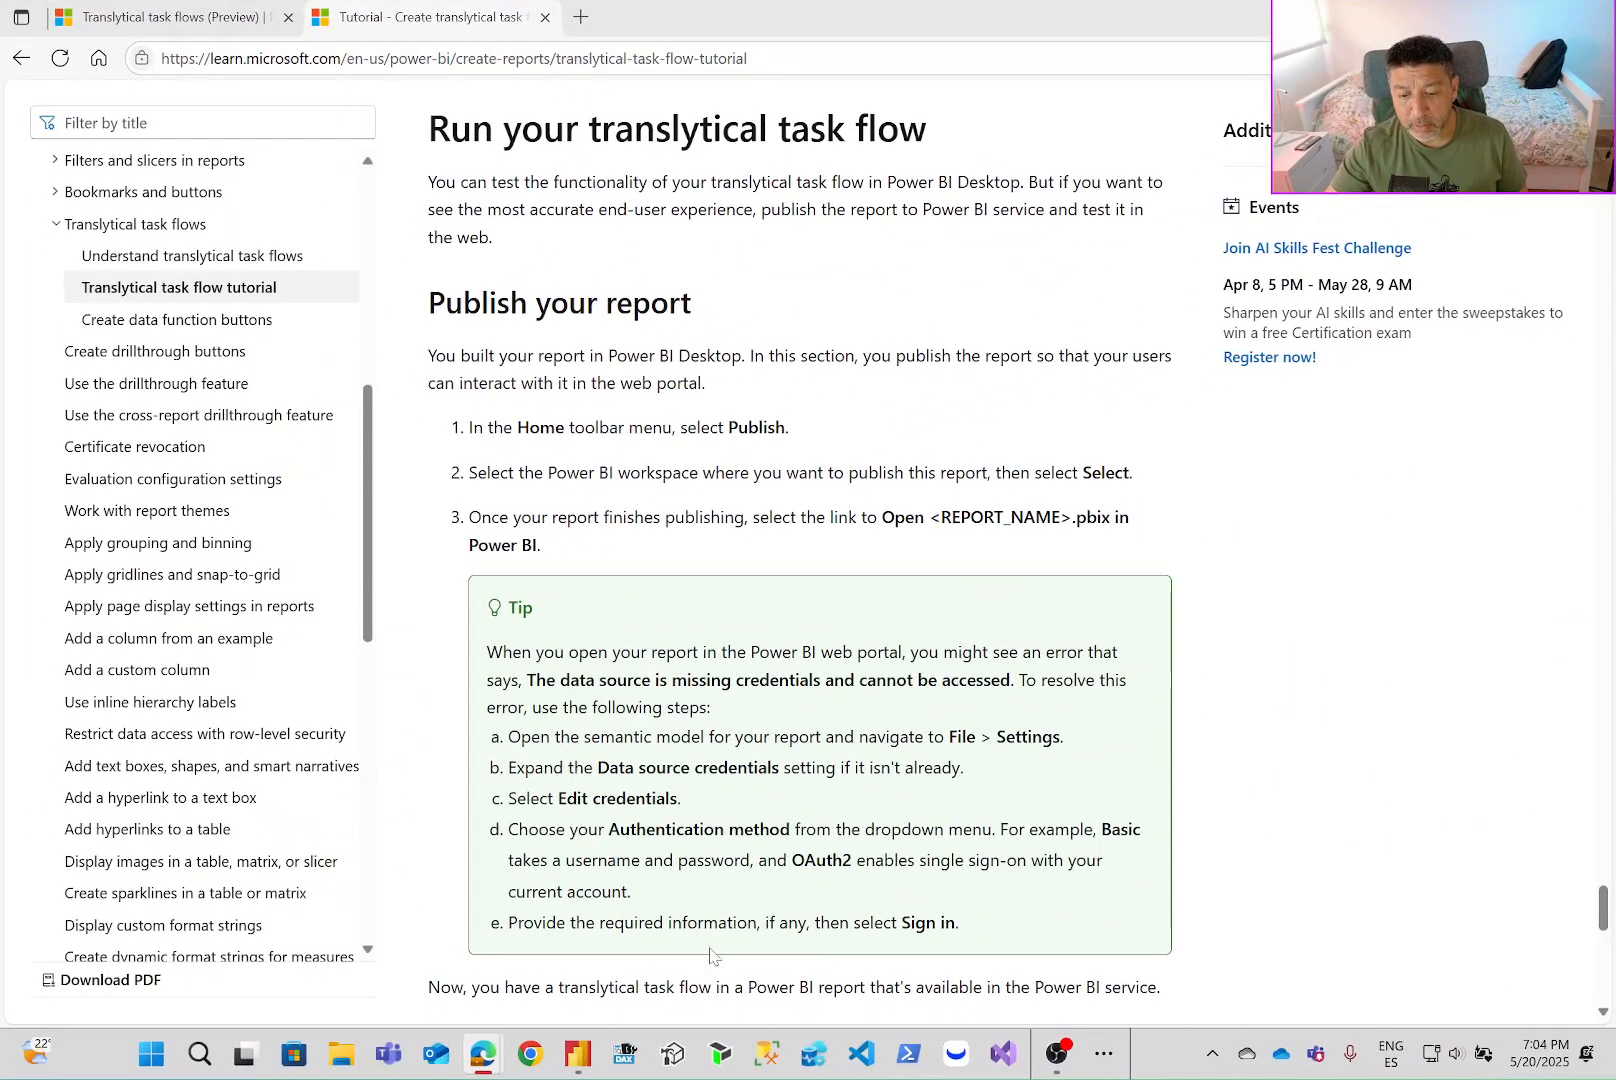
Return to the tutorial and review its closing sections on task flow outcomes, failure reasons and next steps.
scroll(702, 816, down, 12)
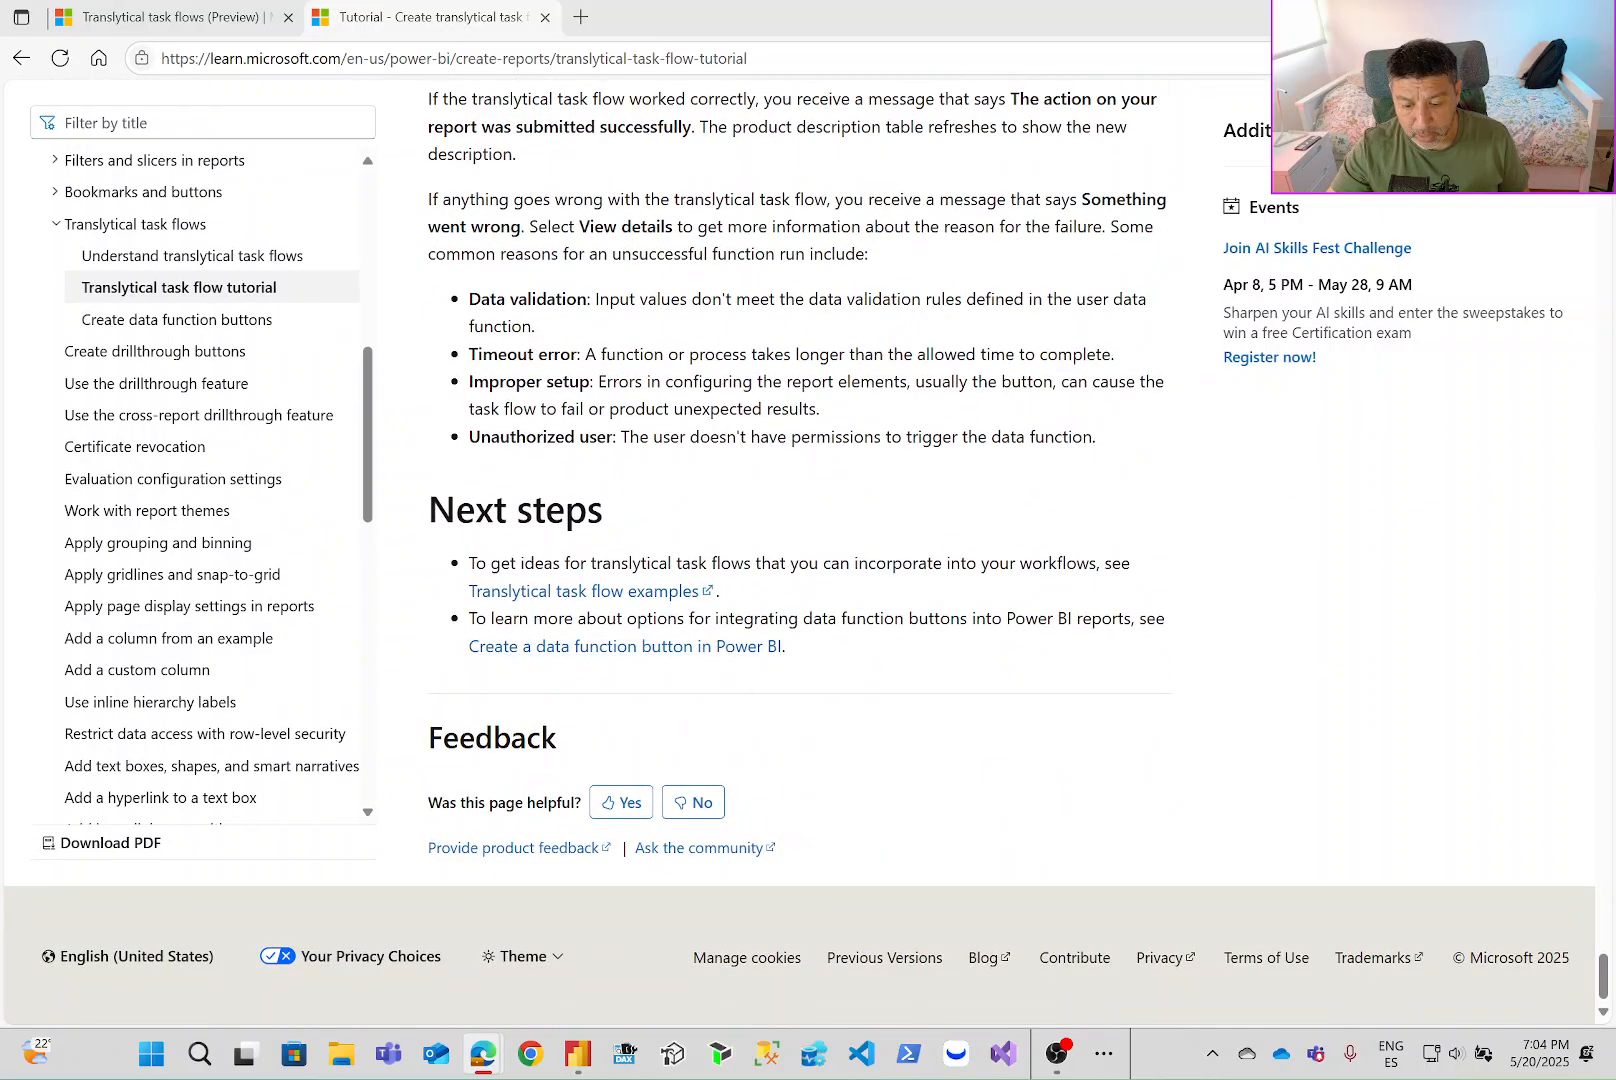
Open the tutorial's linked Translytical task flow examples and mark the list of Fabric data sources with a rectangle and arrows.
click(620, 595)
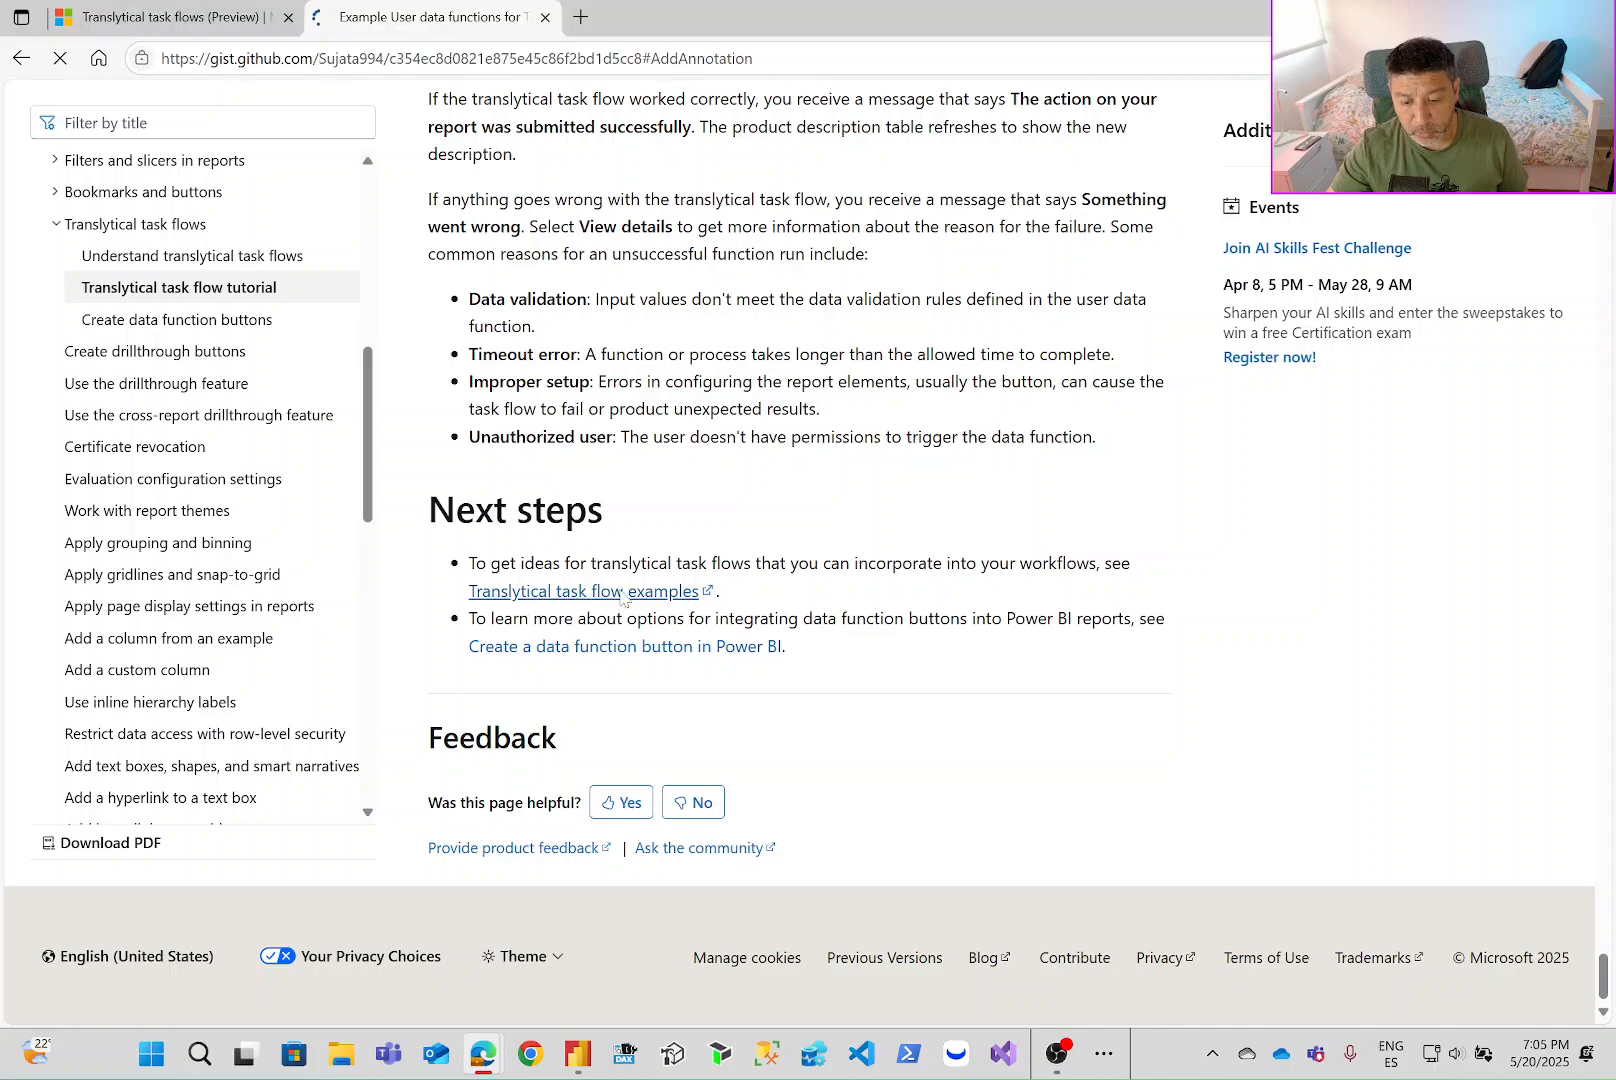
scroll(681, 393, up, 20)
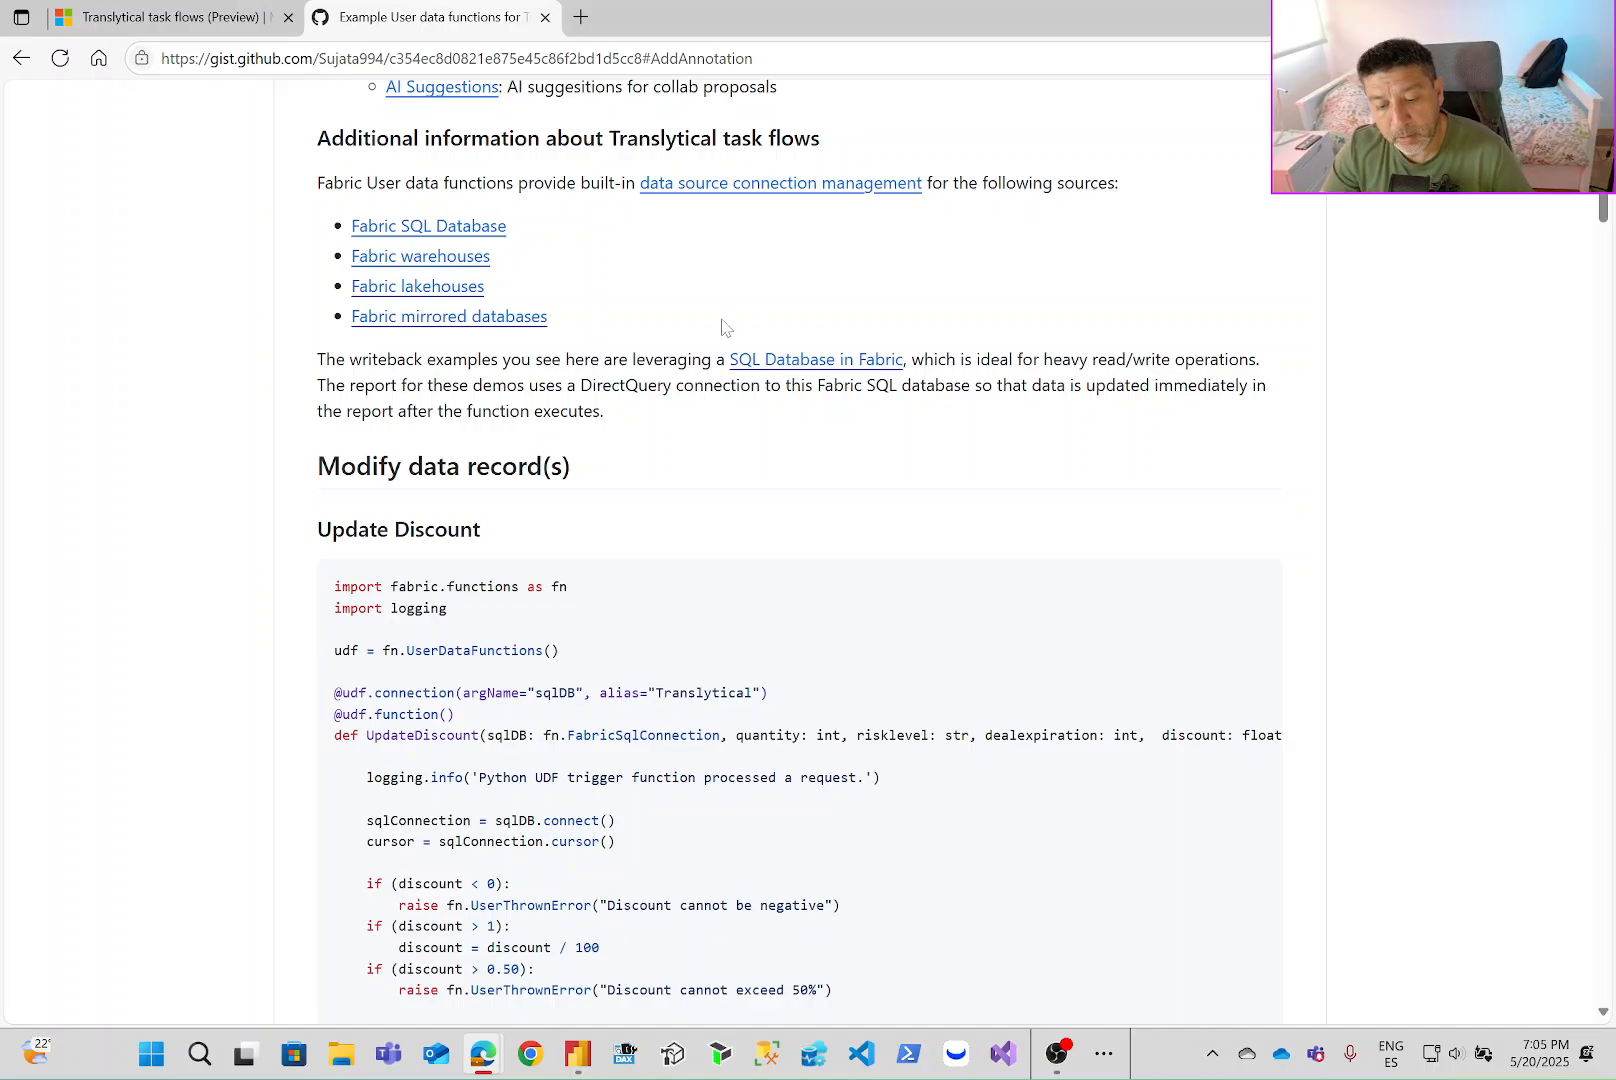
scroll(720, 330, up, 5)
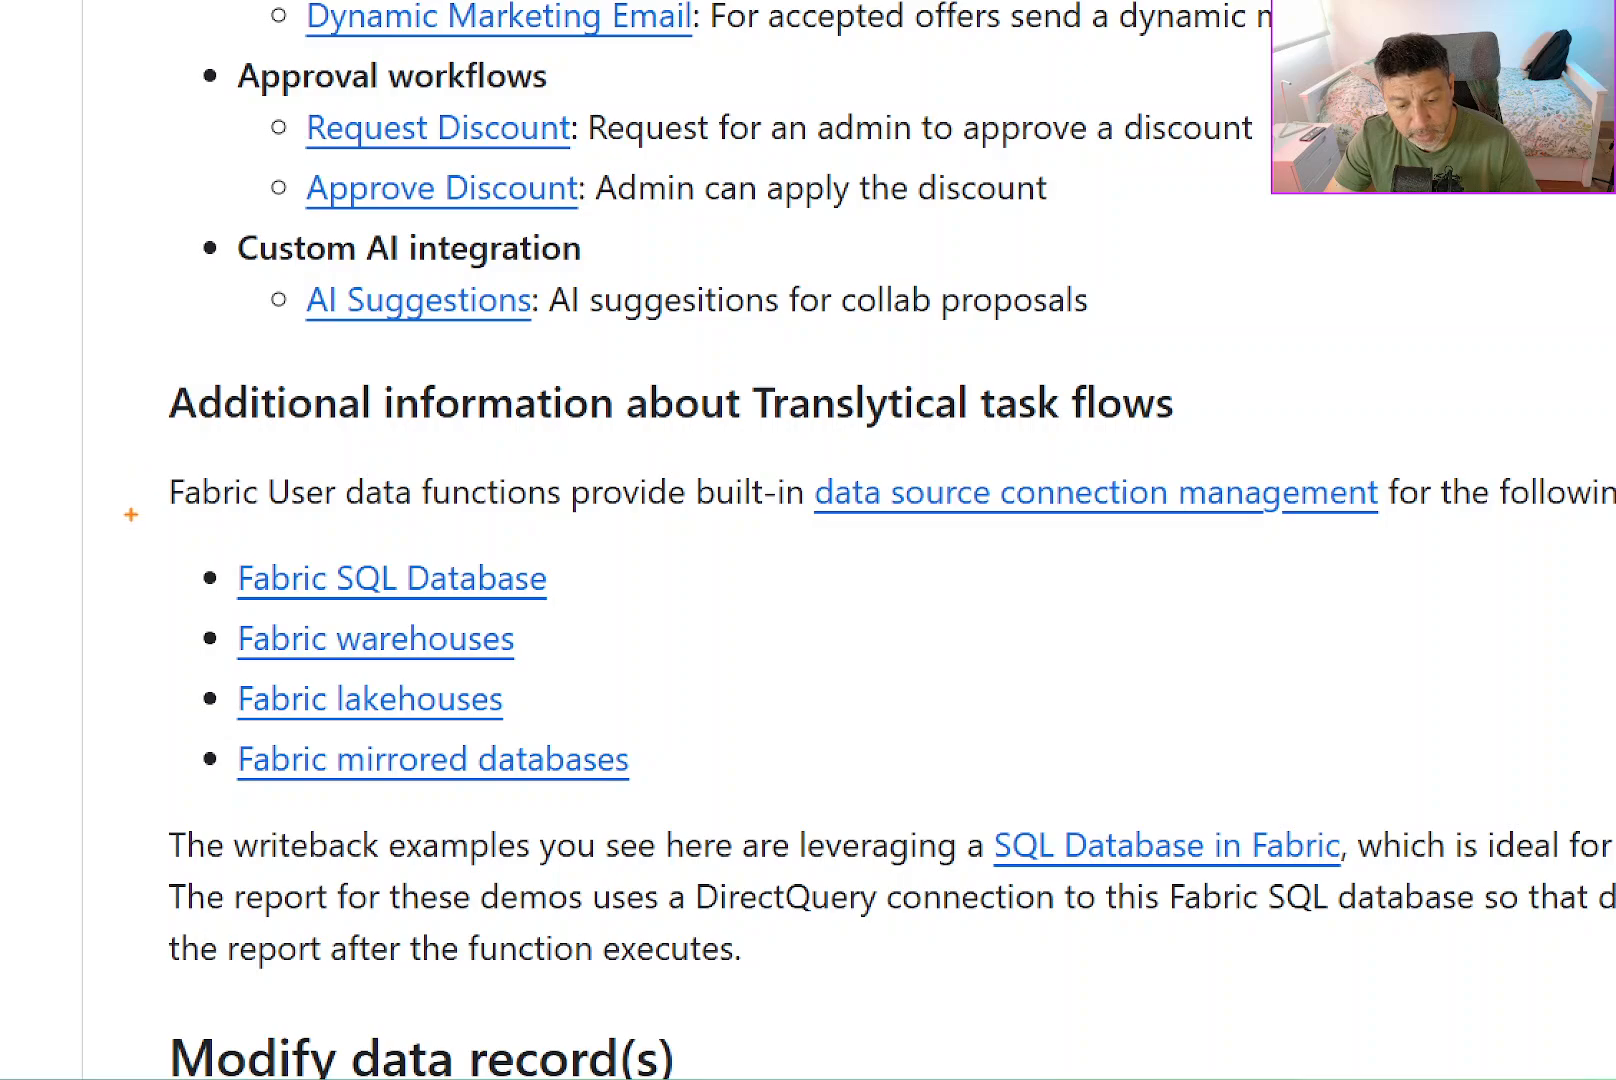
mouse_move(115, 516)
mouse_down()
mouse_move(483, 578)
mouse_move(606, 750)
mouse_move(800, 815)
mouse_up()
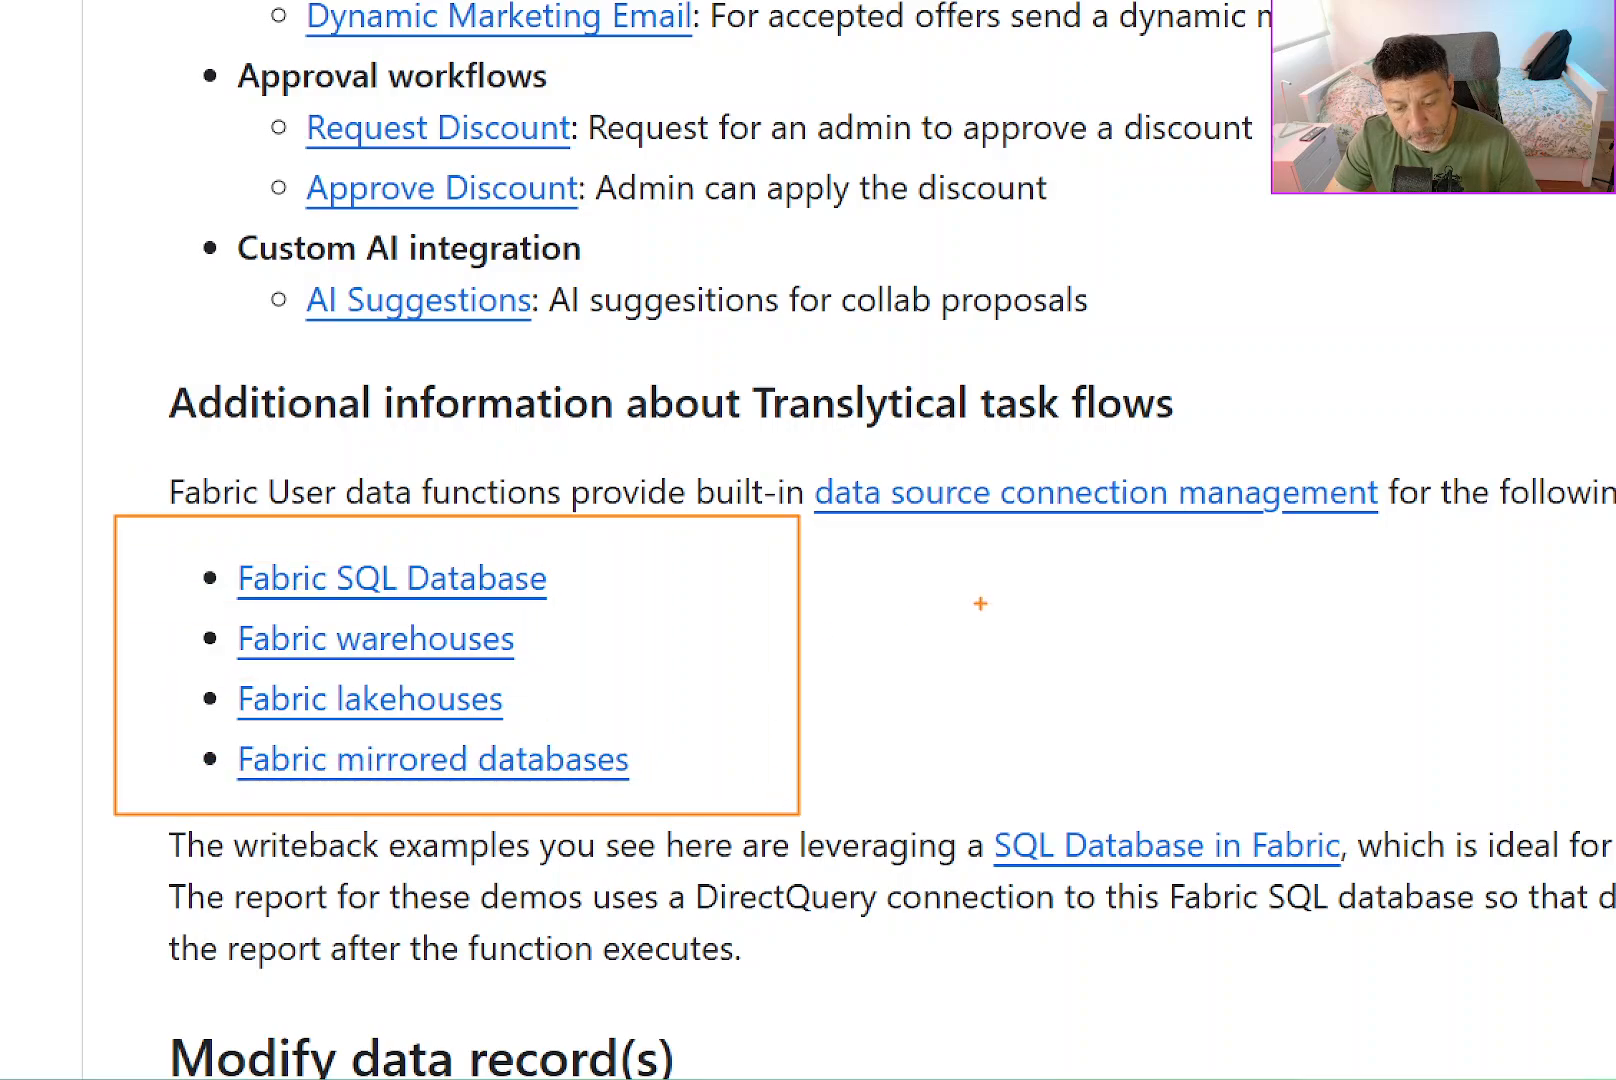
mouse_move(980, 603)
mouse_down()
mouse_move(897, 648)
mouse_move(937, 669)
mouse_up()
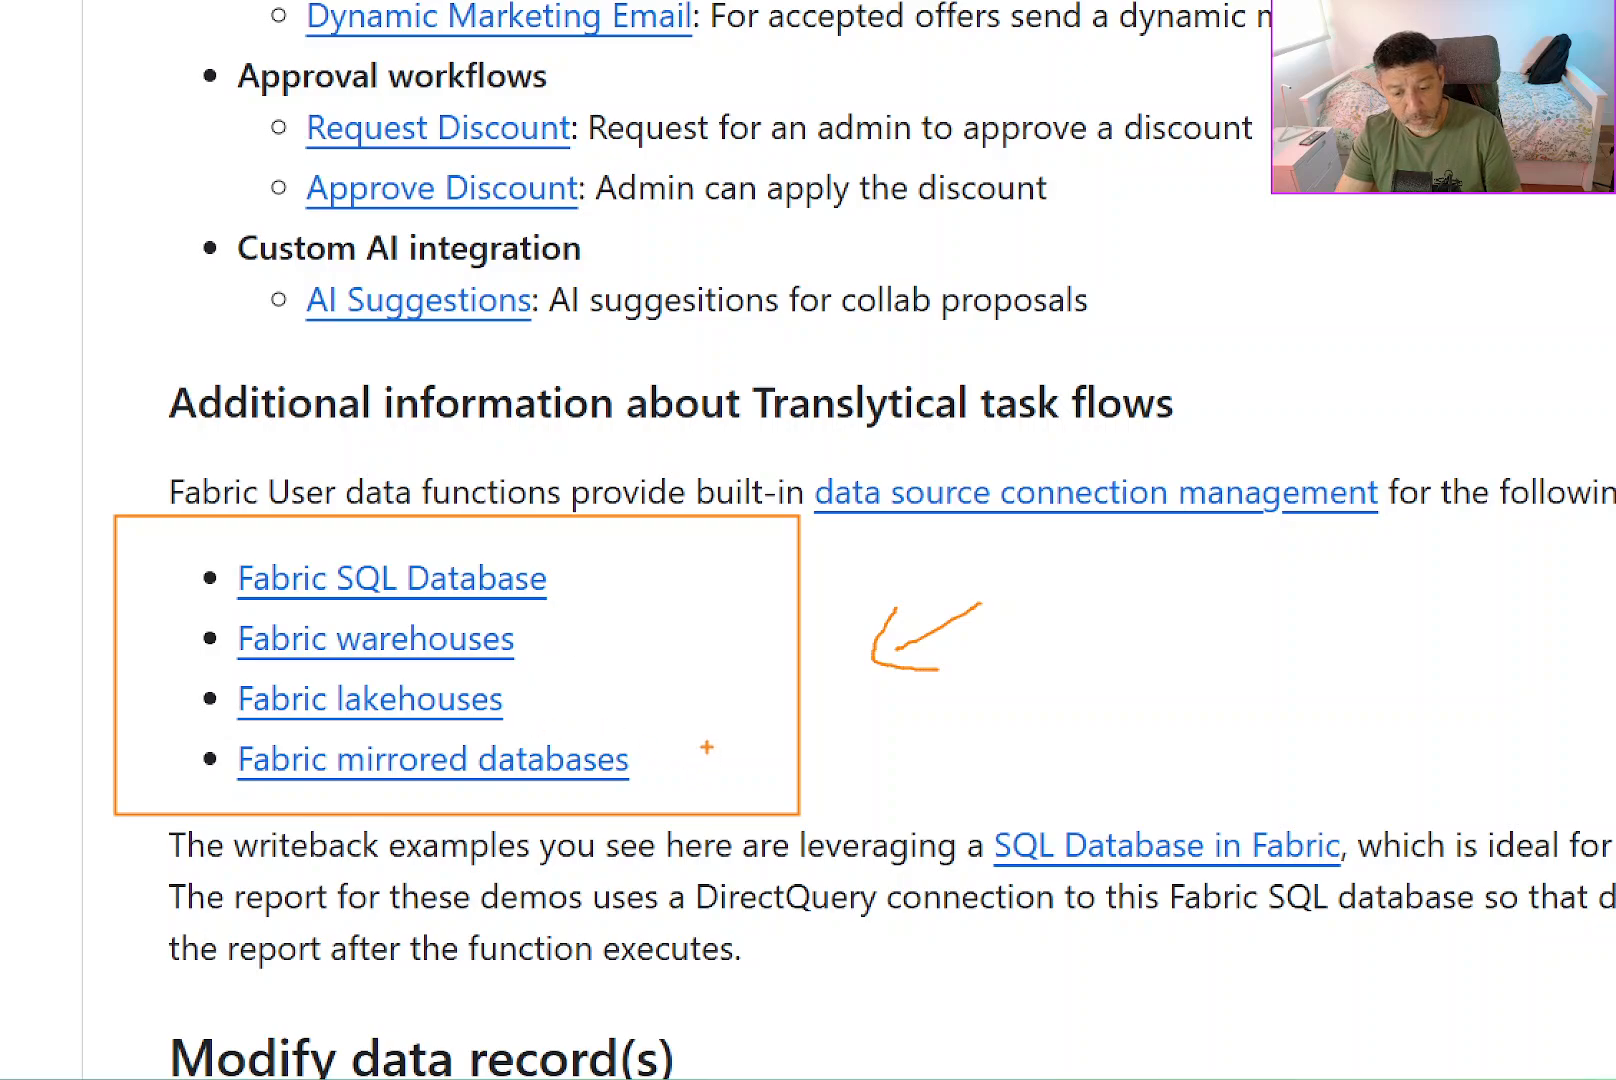
mouse_move(707, 747)
mouse_down()
mouse_move(658, 765)
mouse_move(700, 779)
mouse_up()
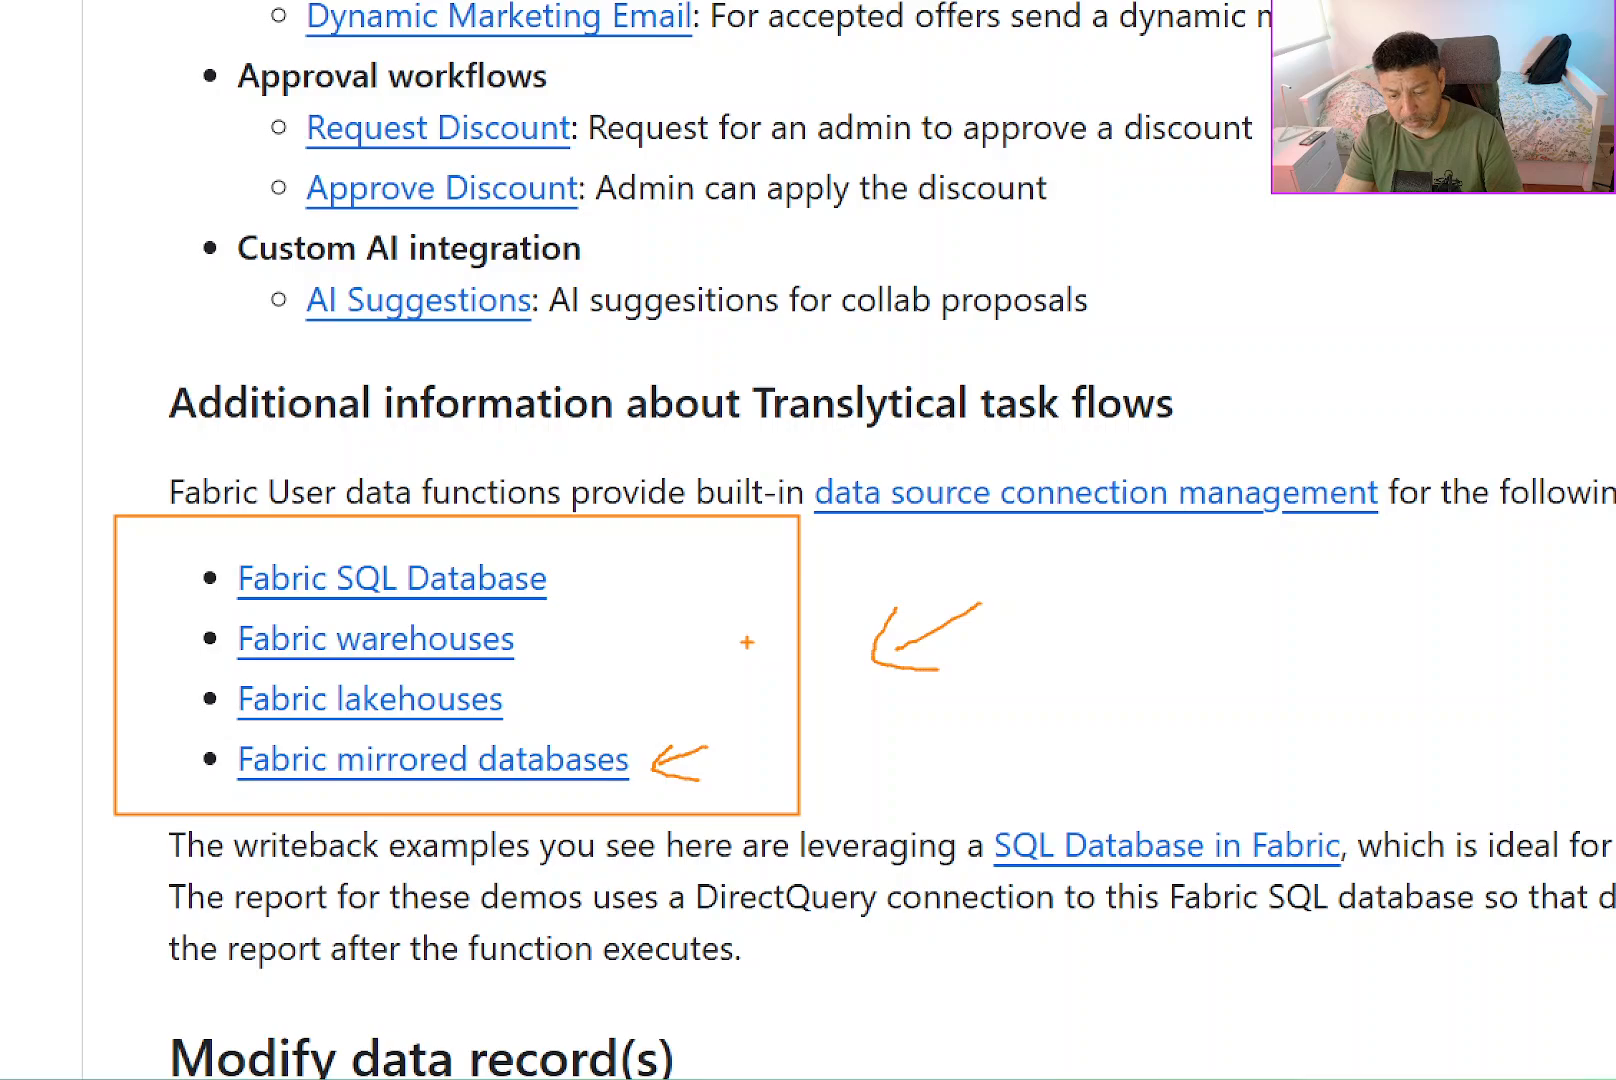
key(Escape)
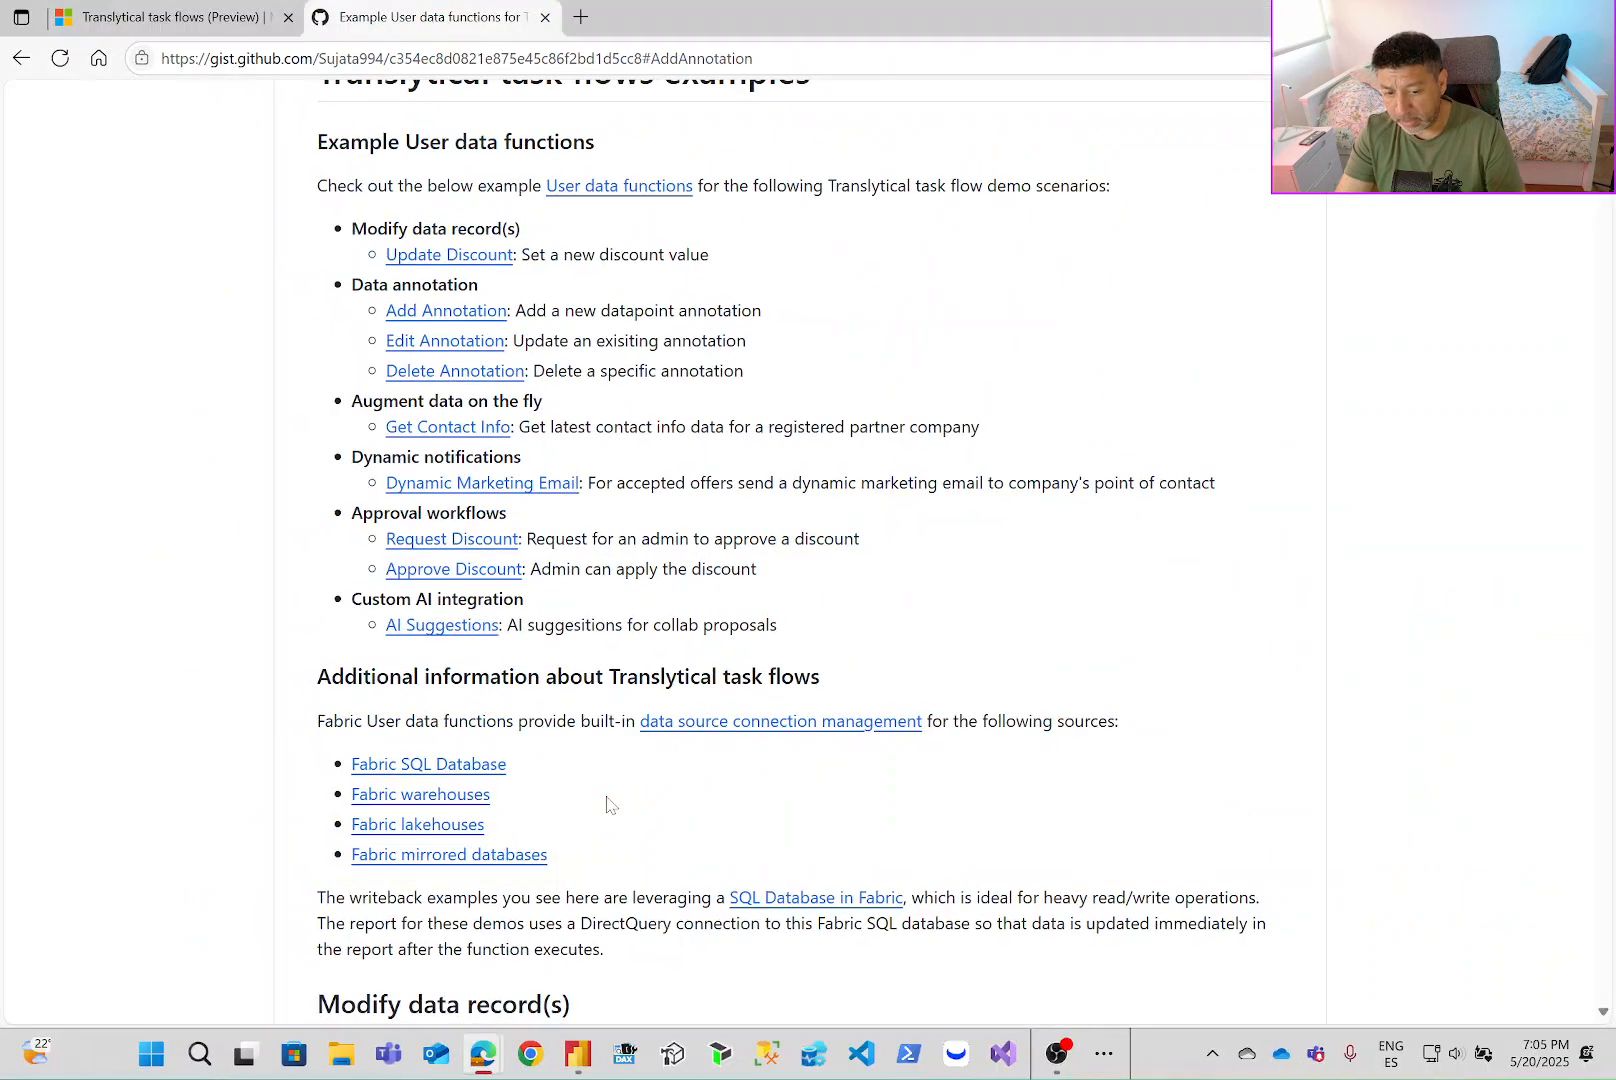
Magnify the example user data functions list and frame each scenario group from Modify data record(s) through Approval workflows with a rectangle.
scroll(849, 513, up, 2)
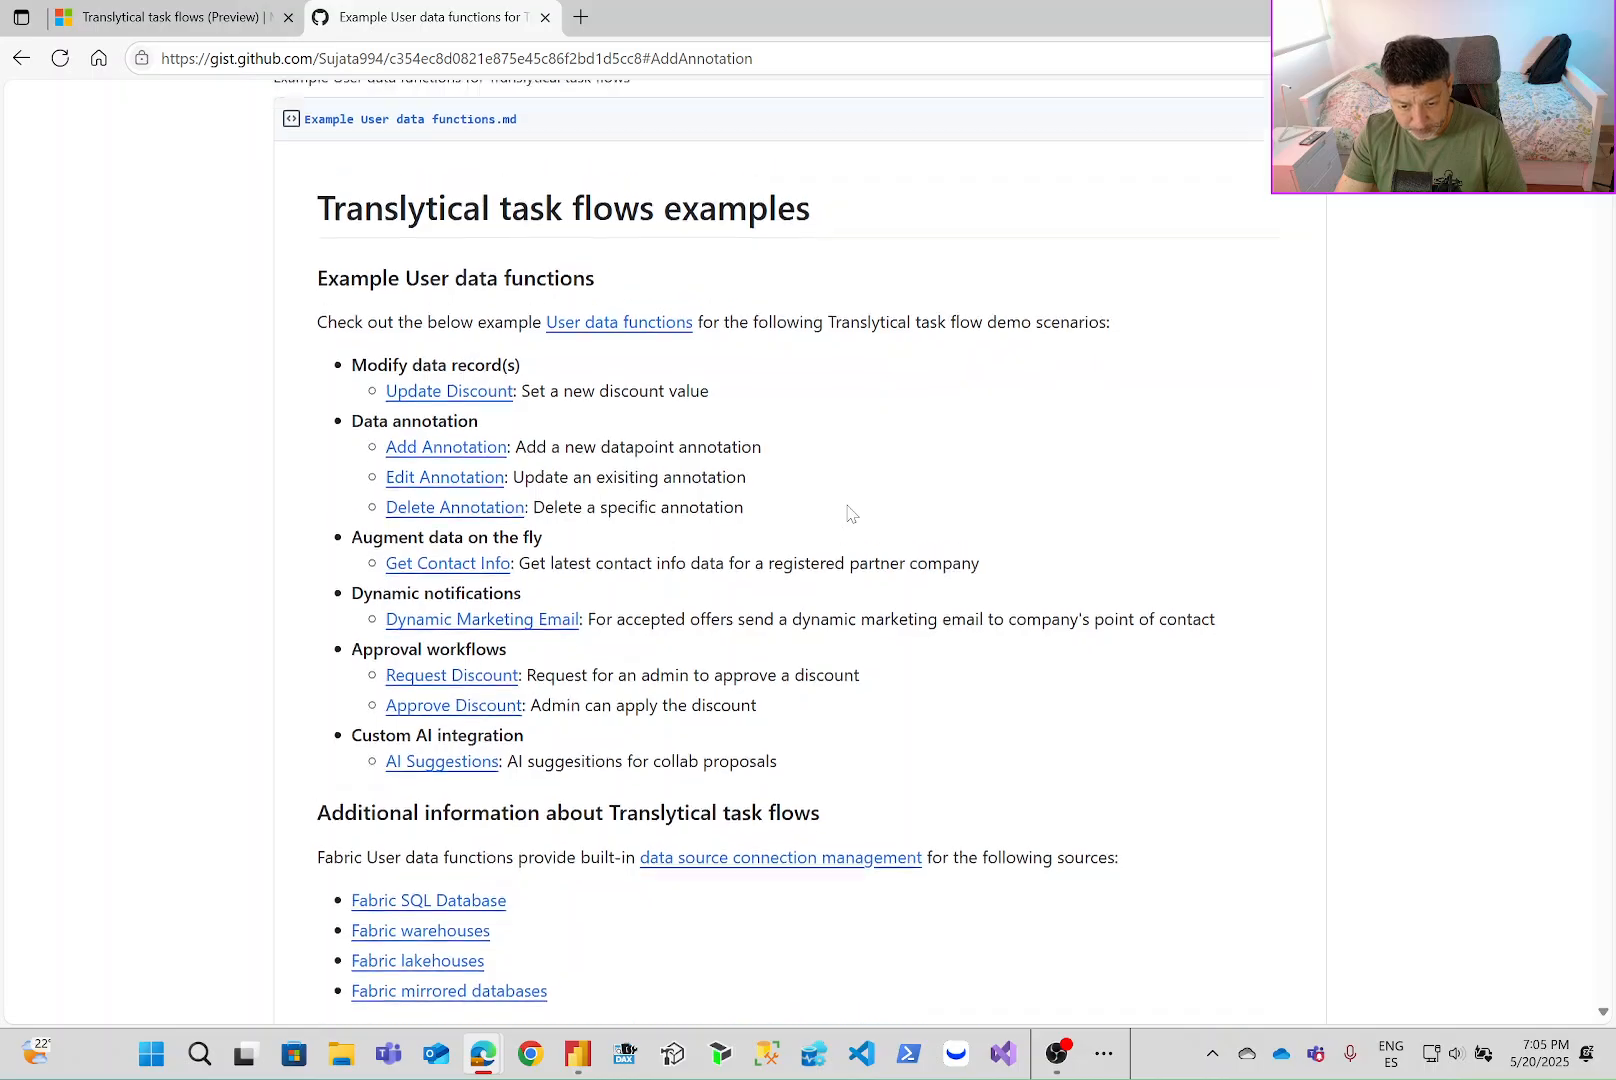
key(ctrl+1)
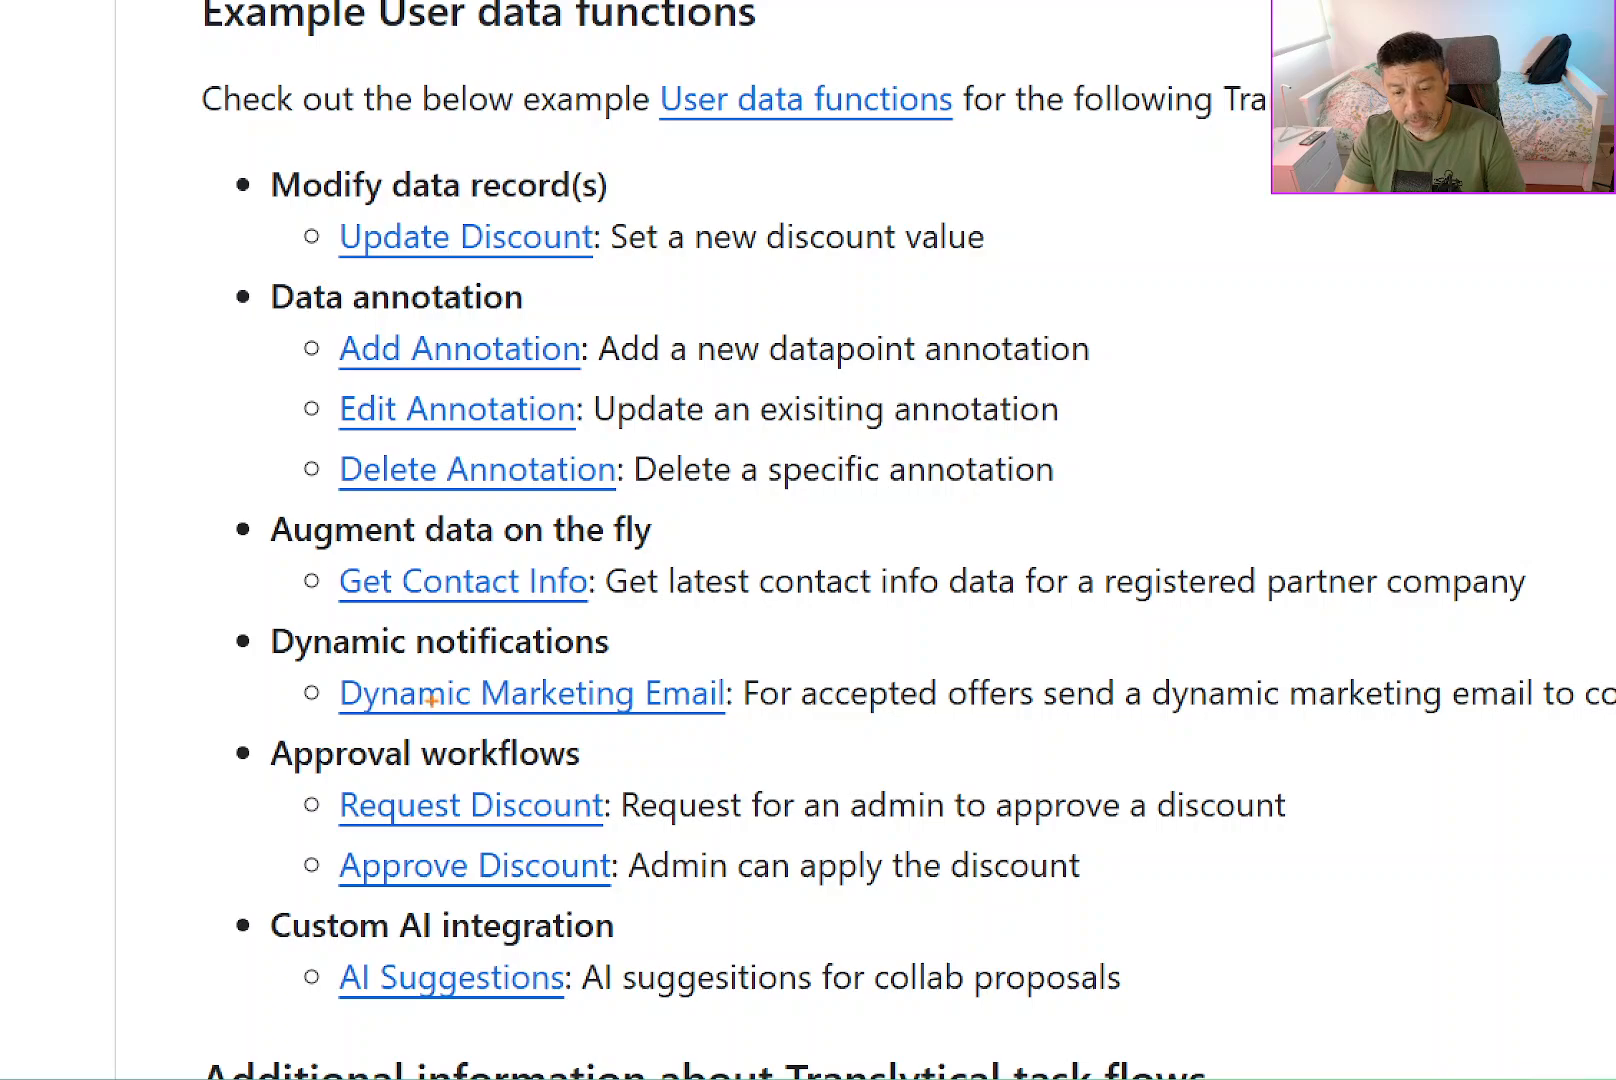
mouse_move(237, 142)
mouse_down()
mouse_move(902, 272)
mouse_move(1101, 269)
mouse_up()
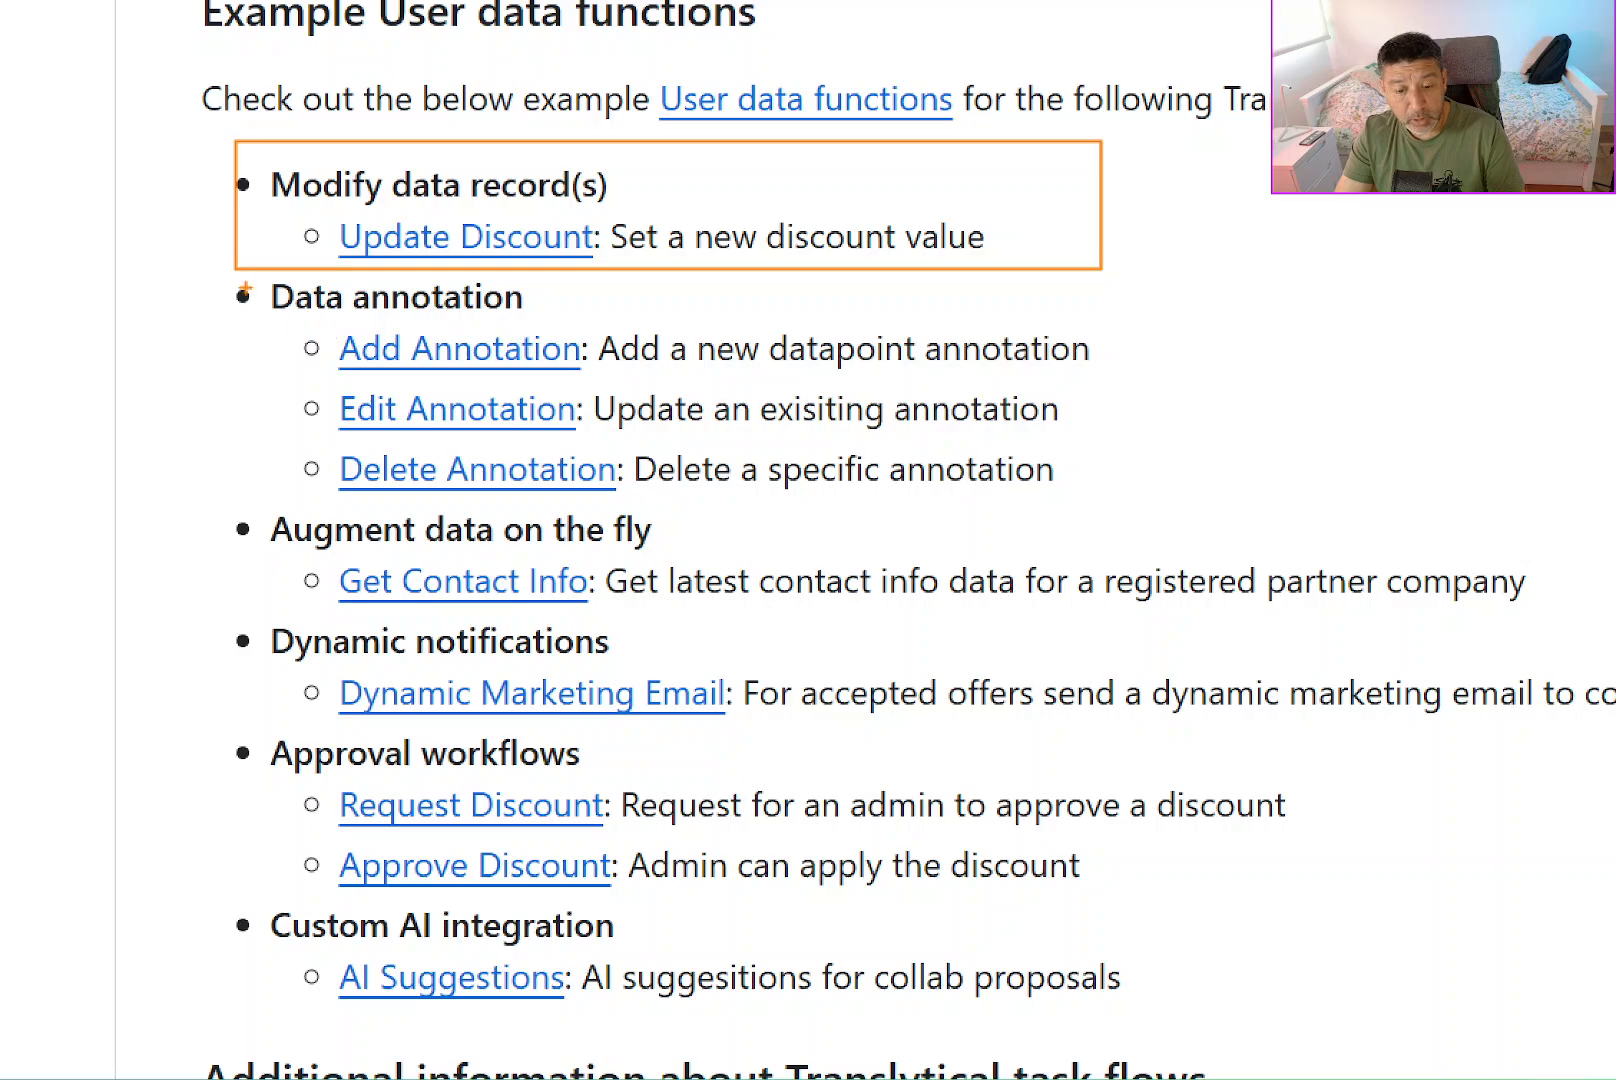
mouse_move(237, 284)
mouse_down()
mouse_move(605, 342)
mouse_move(967, 528)
mouse_move(1146, 506)
mouse_up()
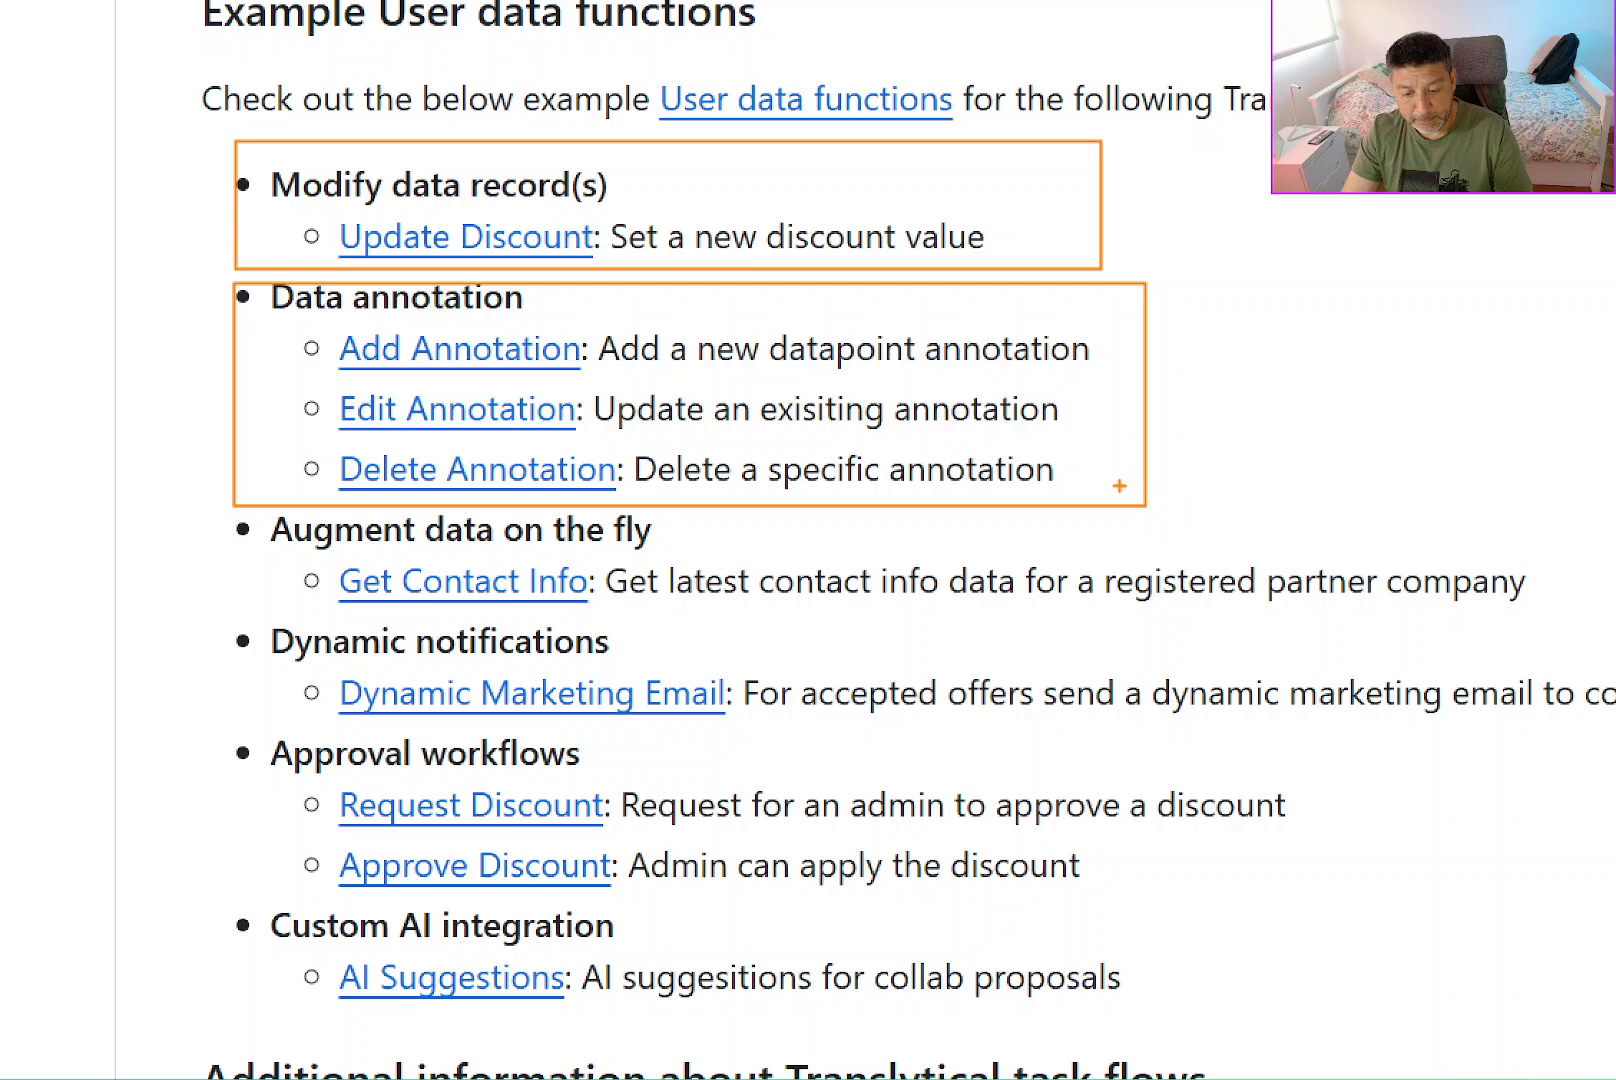
mouse_move(214, 519)
mouse_down()
mouse_move(361, 559)
mouse_move(981, 657)
mouse_move(1558, 628)
mouse_up()
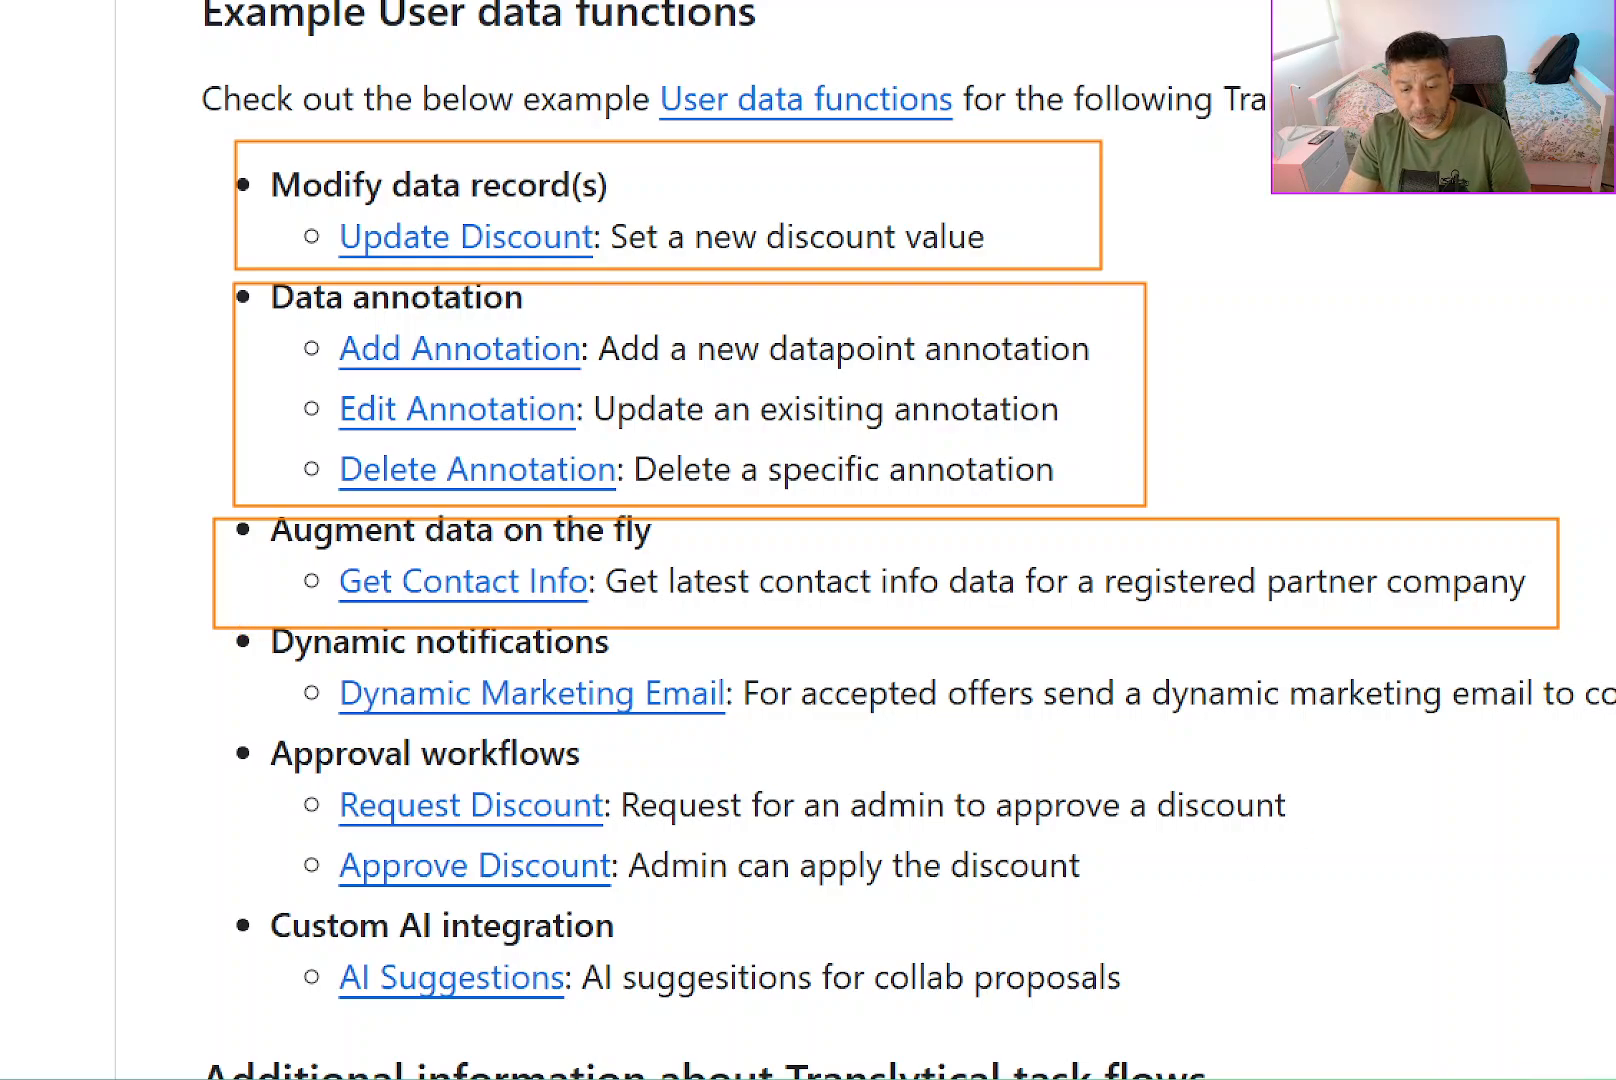
mouse_move(236, 621)
mouse_down()
mouse_move(840, 721)
mouse_move(1548, 731)
mouse_up()
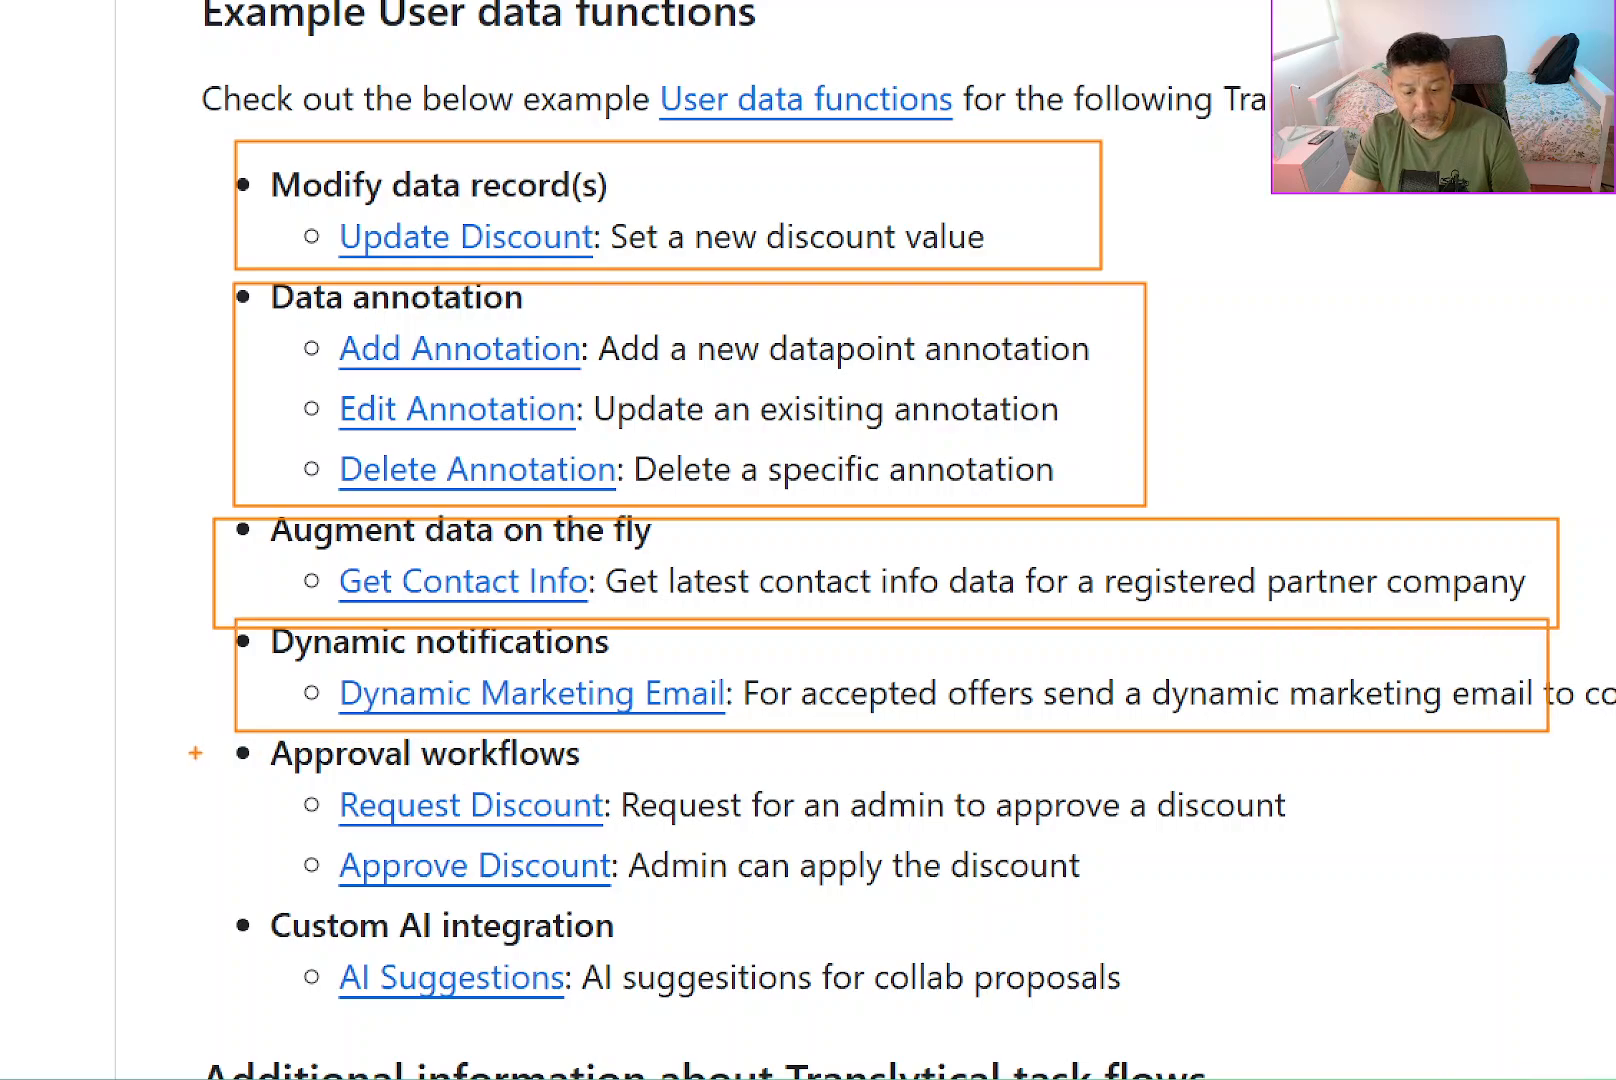
mouse_move(211, 736)
mouse_down()
mouse_move(790, 853)
mouse_move(1333, 914)
mouse_up()
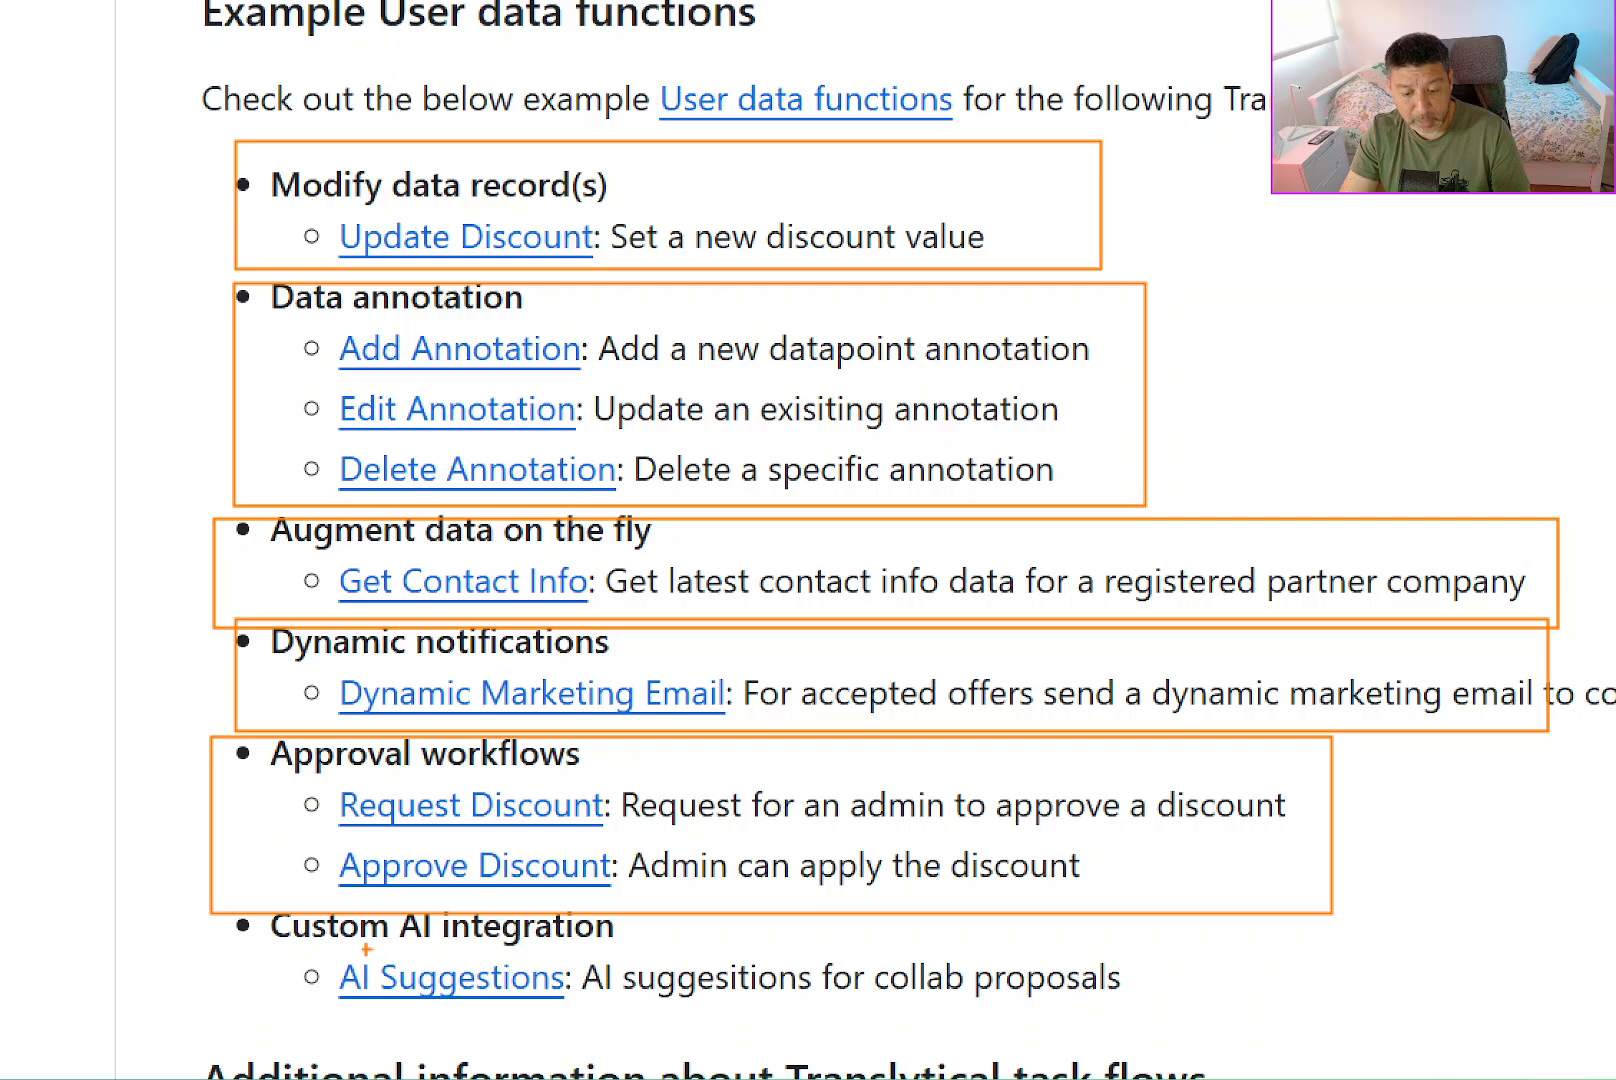